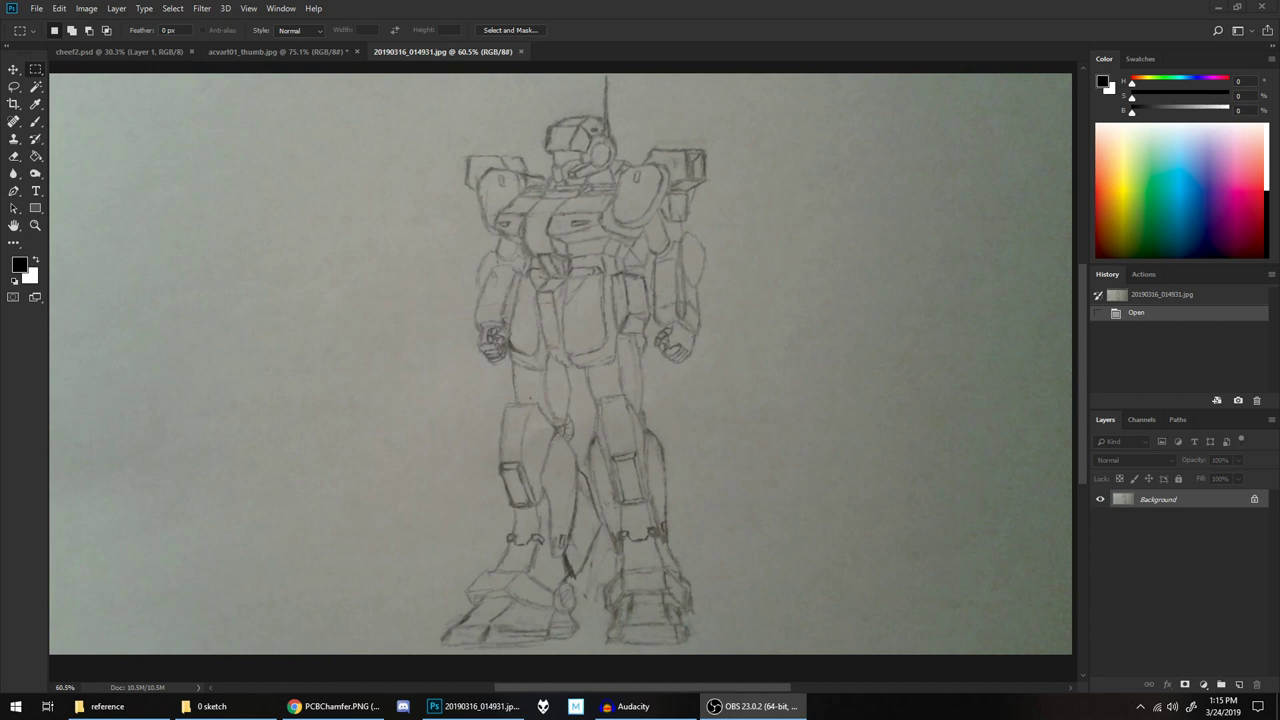
Switch to the acvart01_thumb.jpg reference and sample the blue-grey leg armour as both background and foreground colours
{"action": "left_click", "coordinate": [838, 28]}
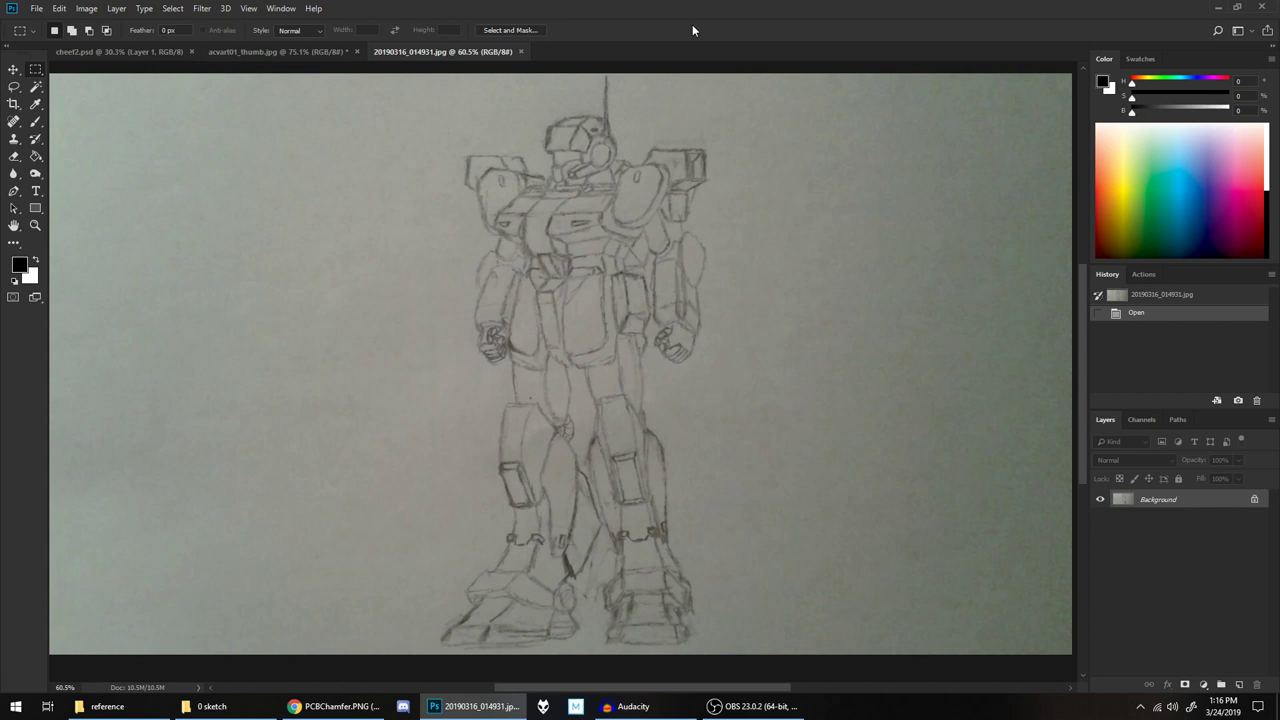
{"action": "left_click", "coordinate": [279, 52]}
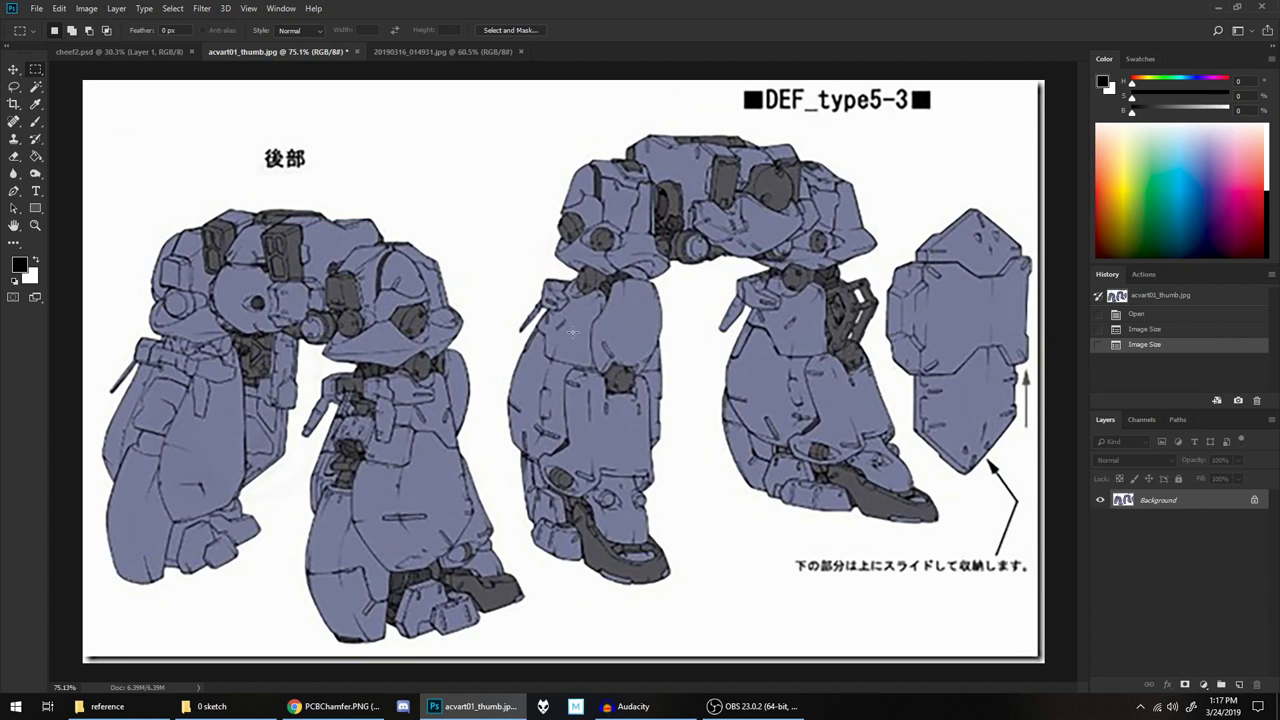
{"action": "left_click", "coordinate": [36, 104]}
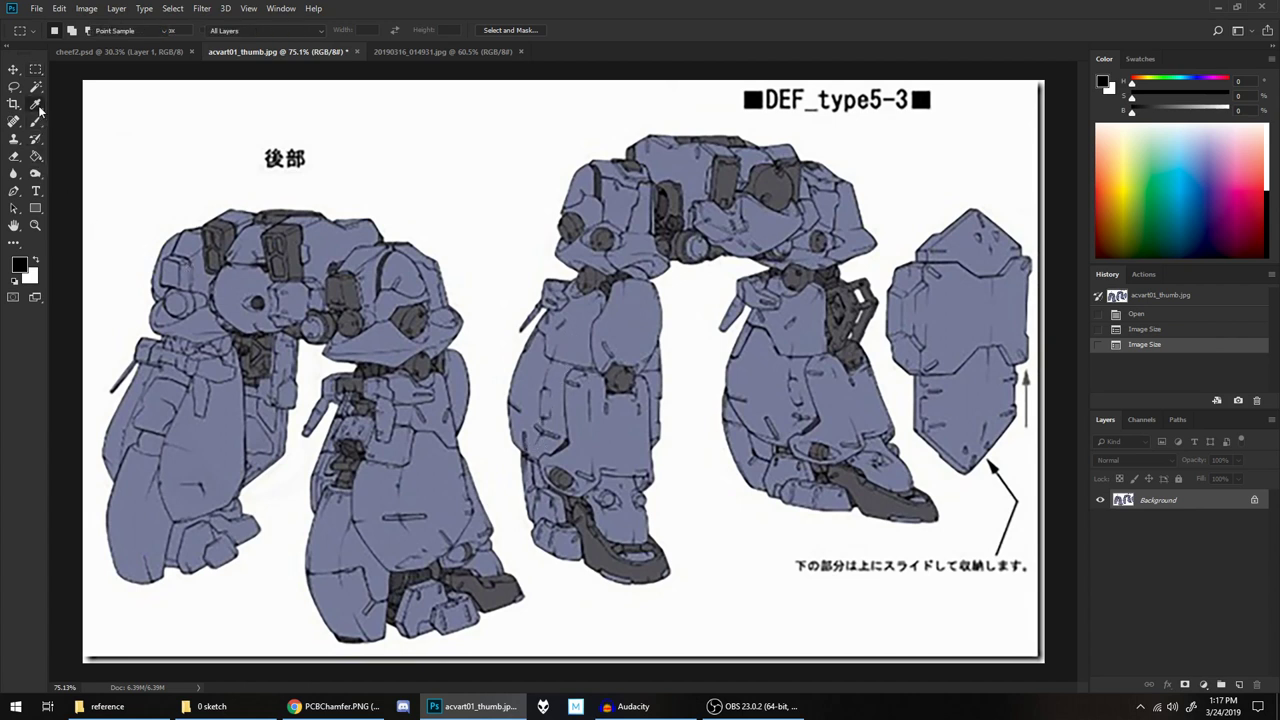
{"action": "left_click", "coordinate": [438, 476], "text": "alt"}
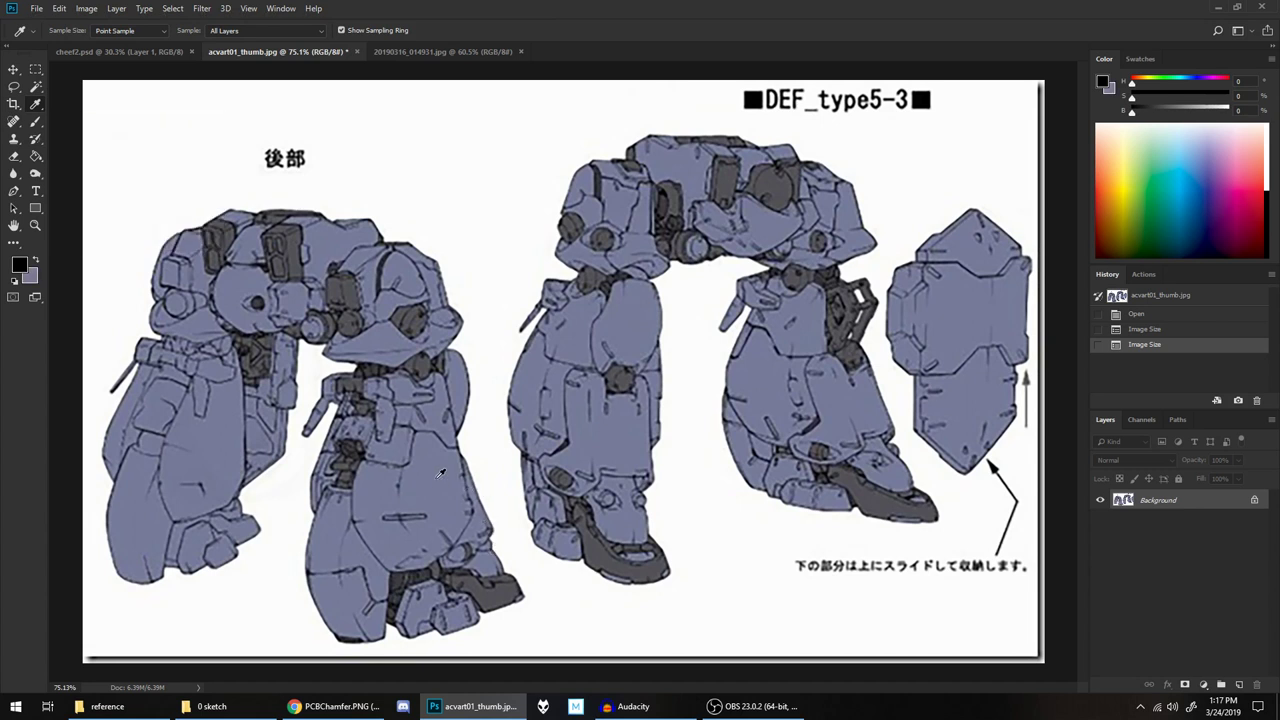
{"action": "left_click", "coordinate": [591, 389]}
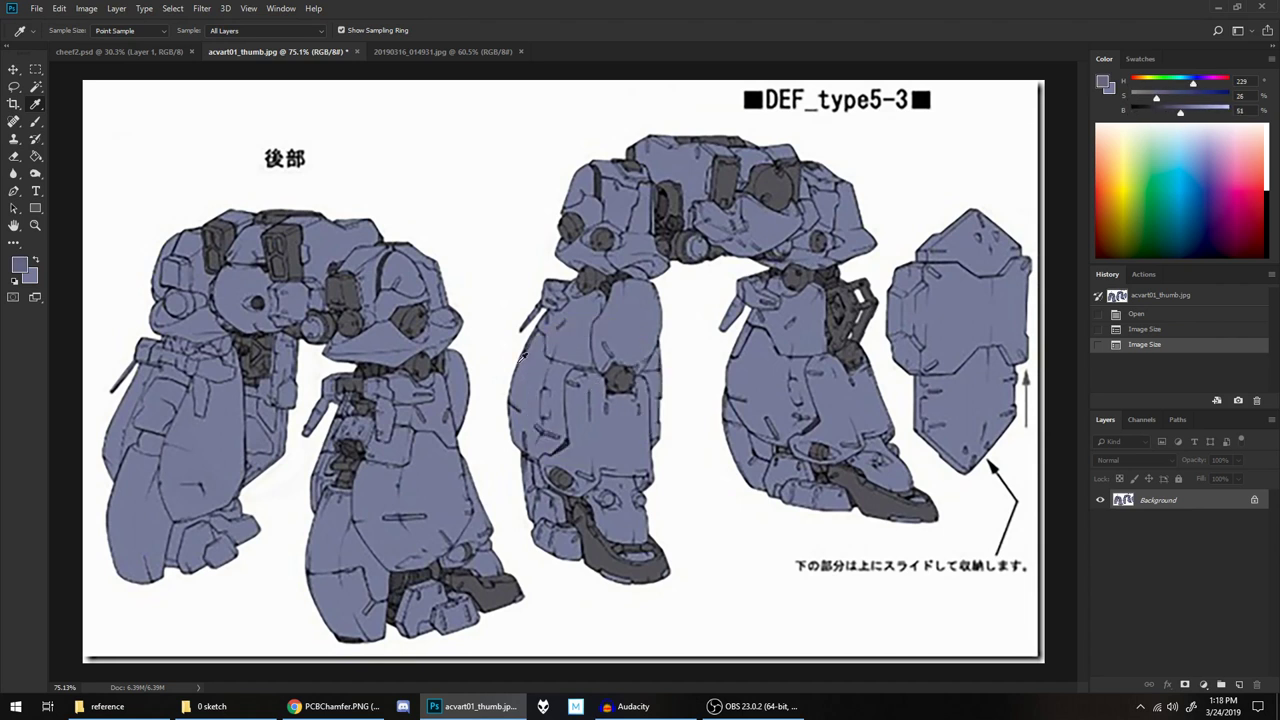
Brush over small markings on the front-view mech's leg armour, resampling the lighter blue-grey of the lower leg as paint colour
{"action": "left_click", "coordinate": [36, 122]}
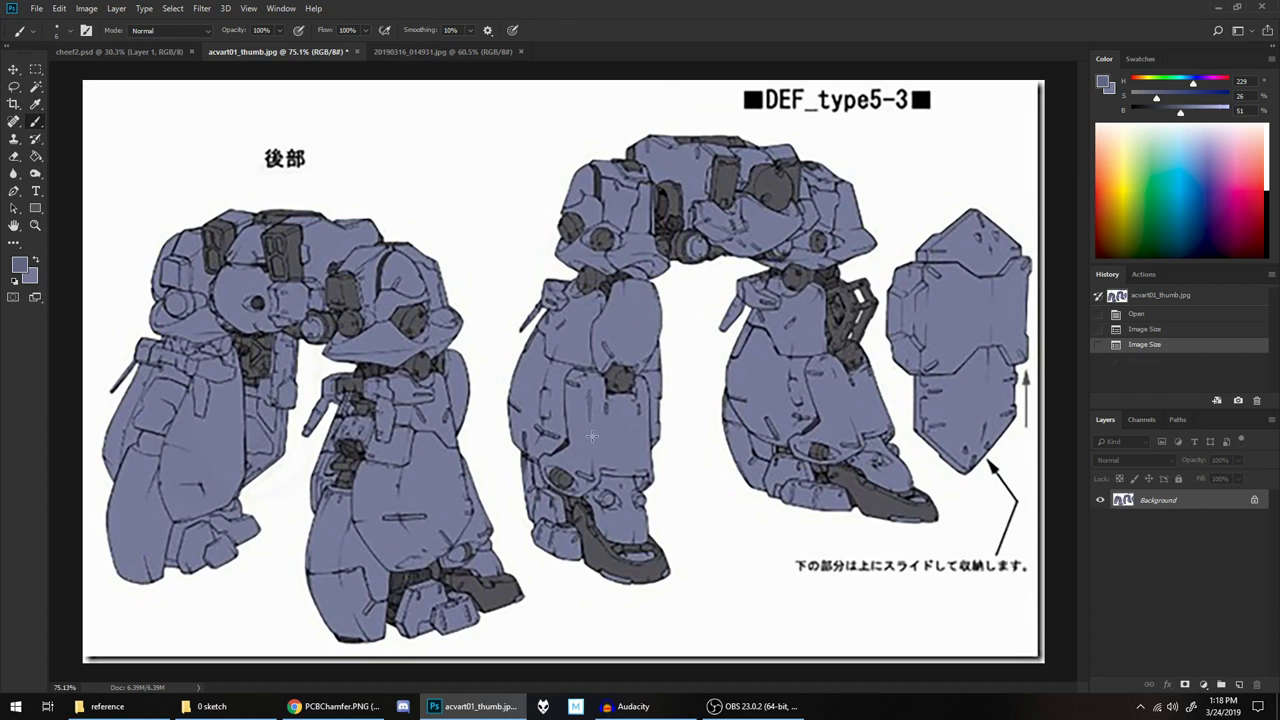
{"action": "left_click", "coordinate": [592, 436]}
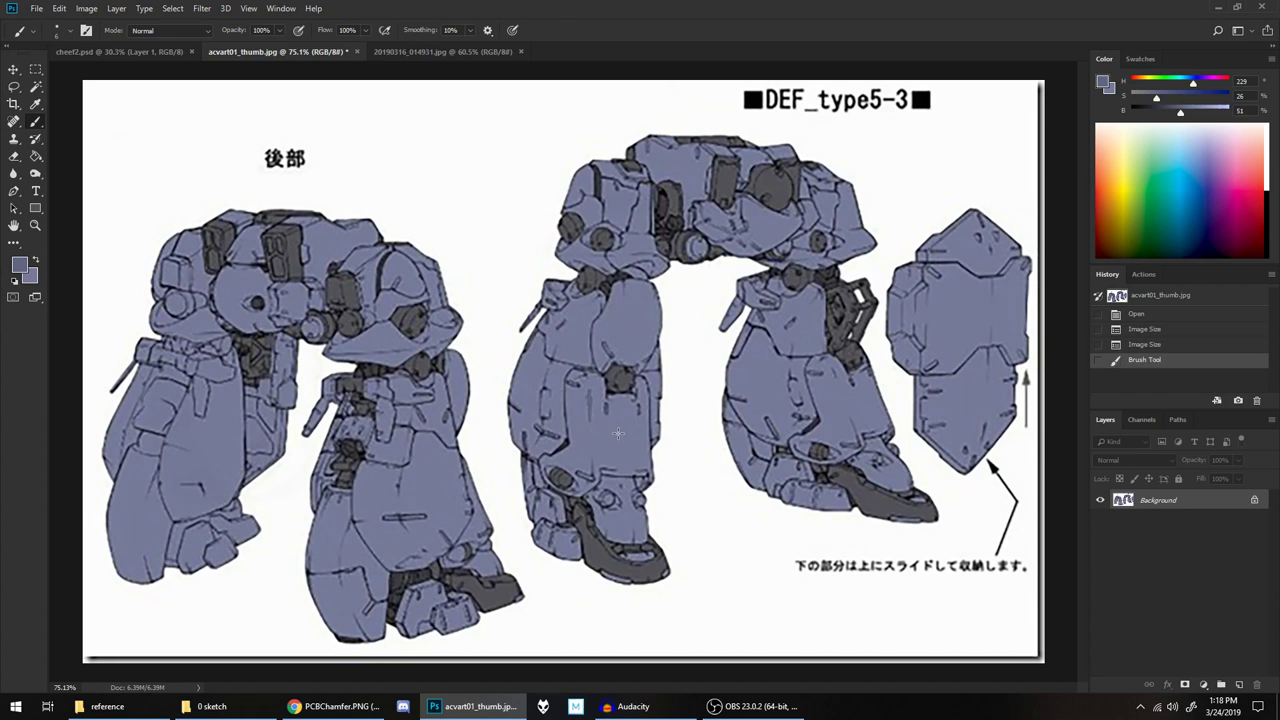
{"action": "left_click", "coordinate": [619, 435], "text": "alt"}
{"action": "left_click", "coordinate": [591, 406]}
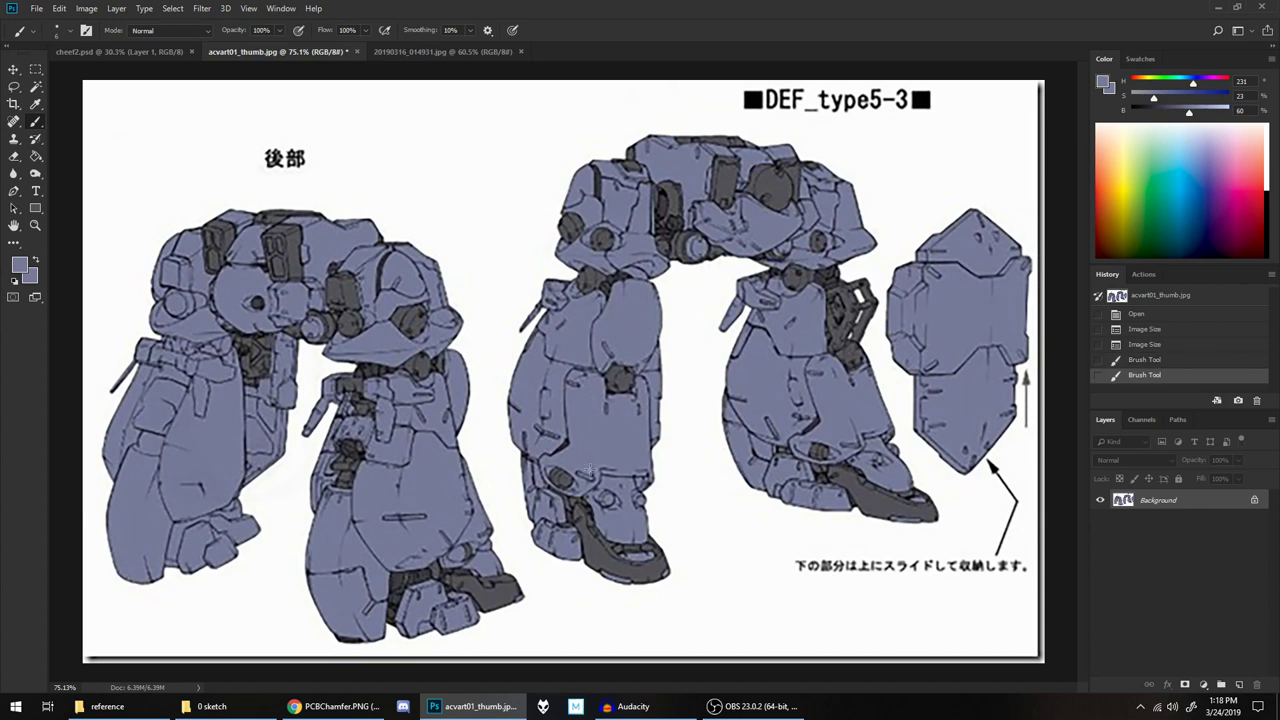
{"action": "left_click", "coordinate": [592, 463]}
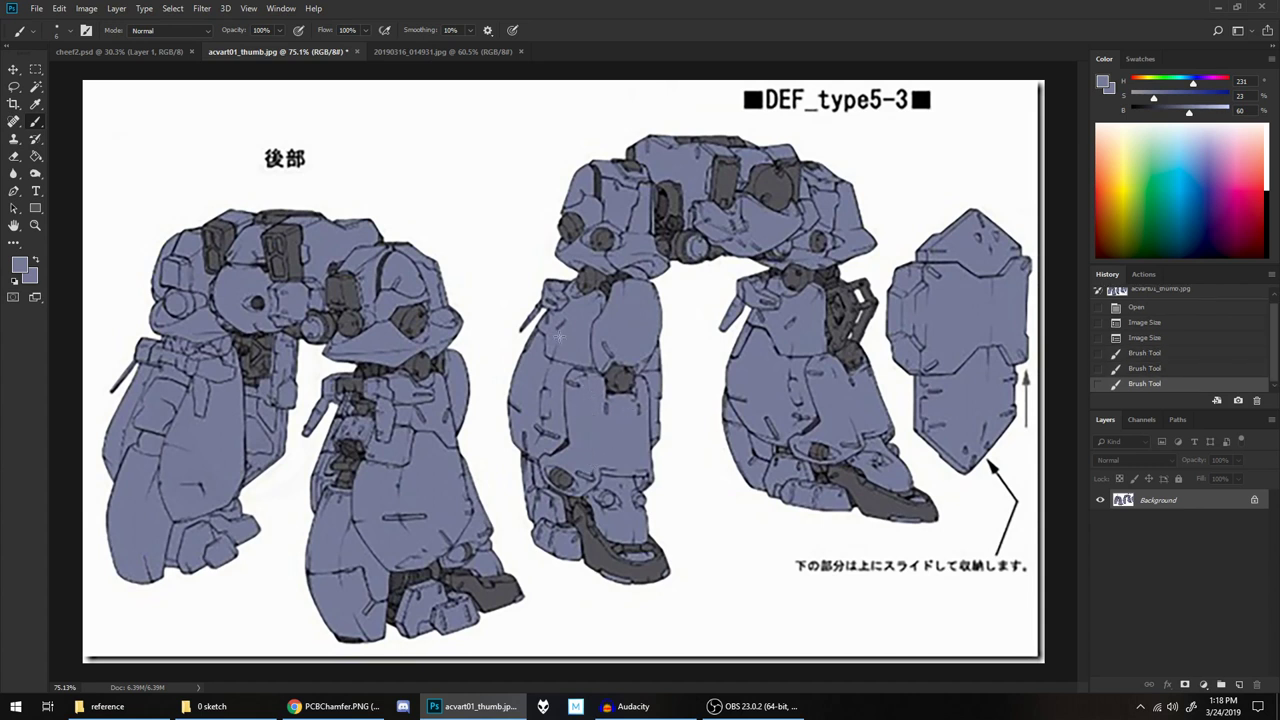
{"action": "left_click", "coordinate": [556, 354]}
{"action": "left_click", "coordinate": [556, 362]}
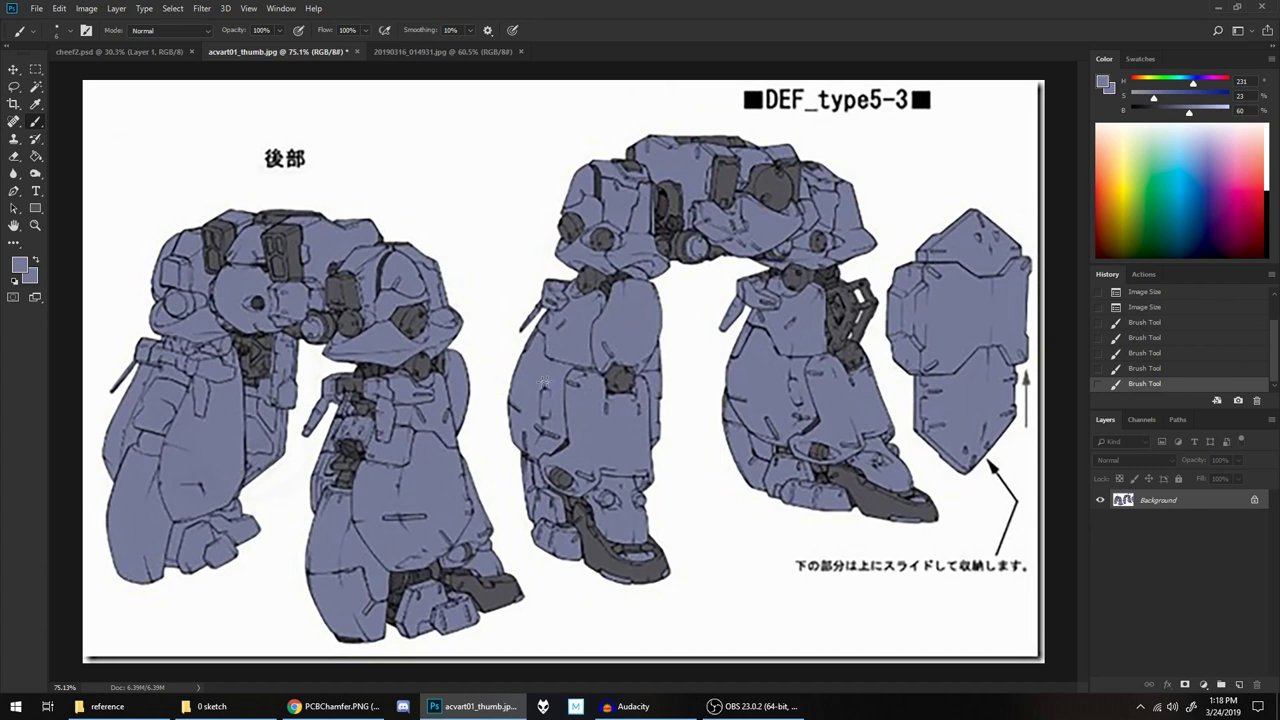
{"action": "left_click", "coordinate": [541, 390]}
{"action": "left_click", "coordinate": [541, 428]}
{"action": "left_click", "coordinate": [540, 438]}
{"action": "left_click", "coordinate": [622, 281]}
Switch to Chrome and examine the bevel reference image and the bevel and chamfer side views in Wikipedia's Bevel article
{"action": "mouse_move", "coordinate": [324, 714]}
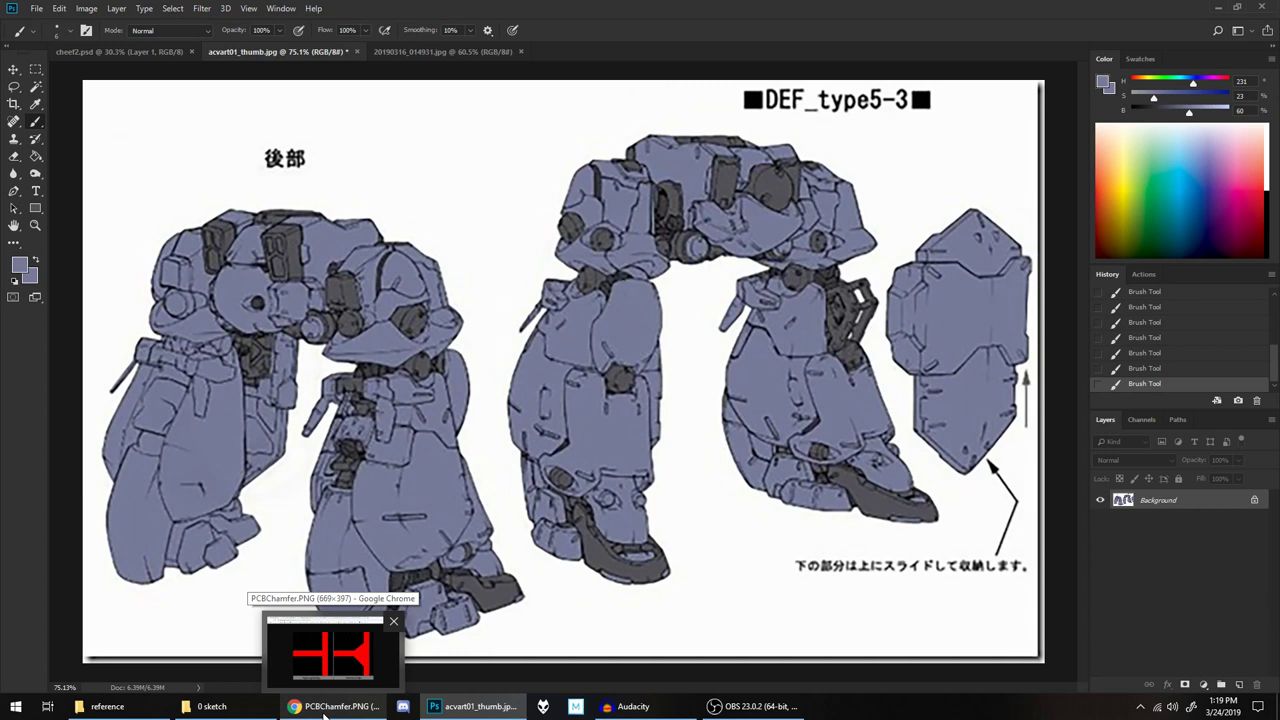
{"action": "left_click", "coordinate": [333, 650]}
{"action": "left_click", "coordinate": [60, 11]}
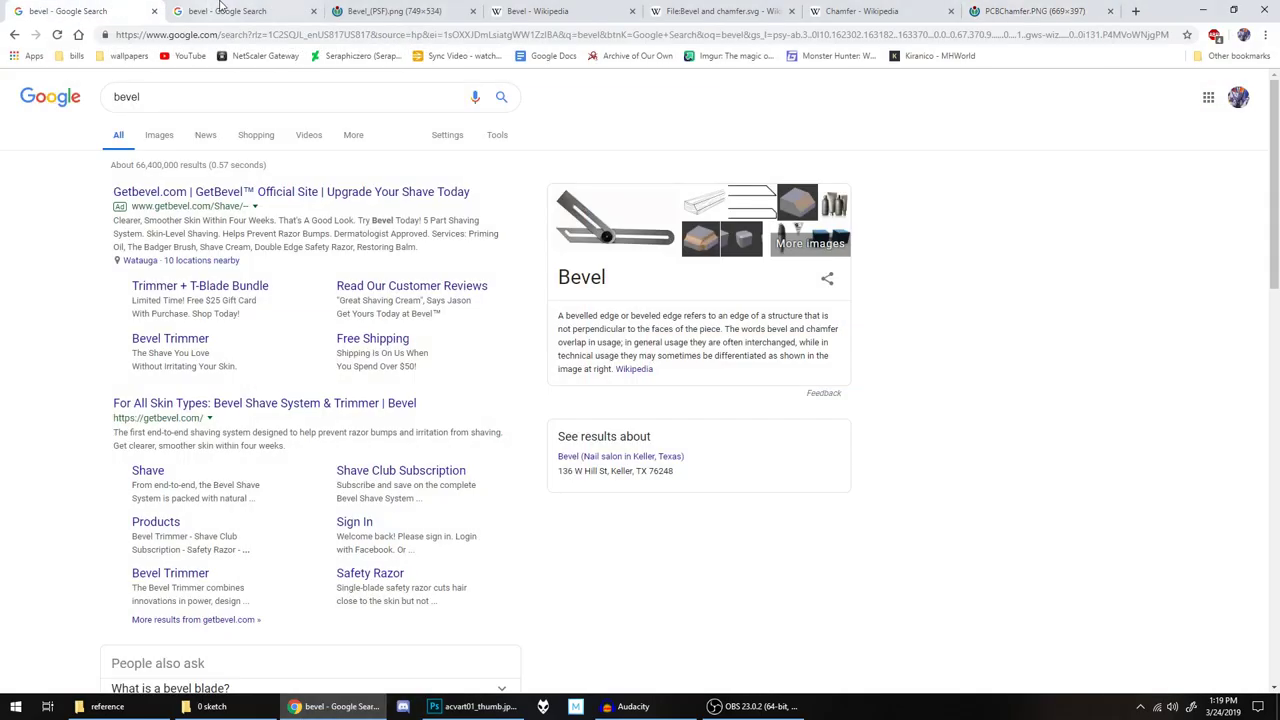
{"action": "left_click", "coordinate": [222, 8]}
{"action": "left_click", "coordinate": [390, 9]}
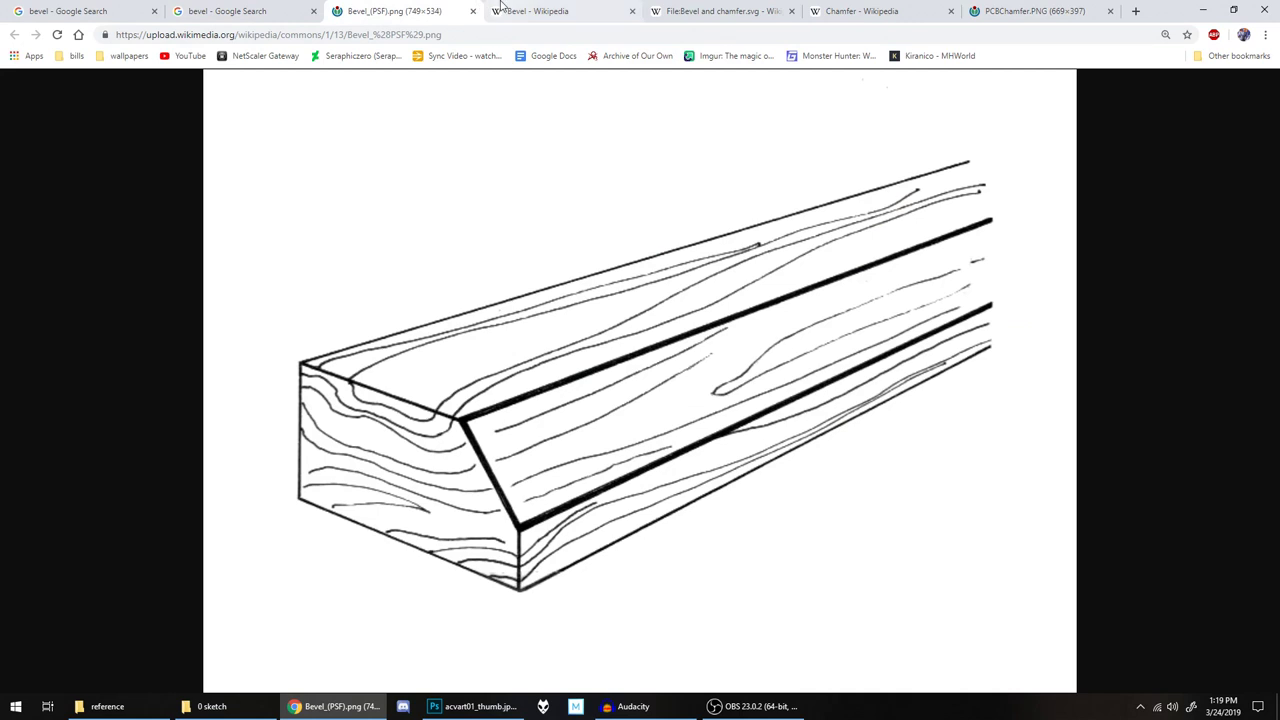
{"action": "left_click", "coordinate": [575, 9]}
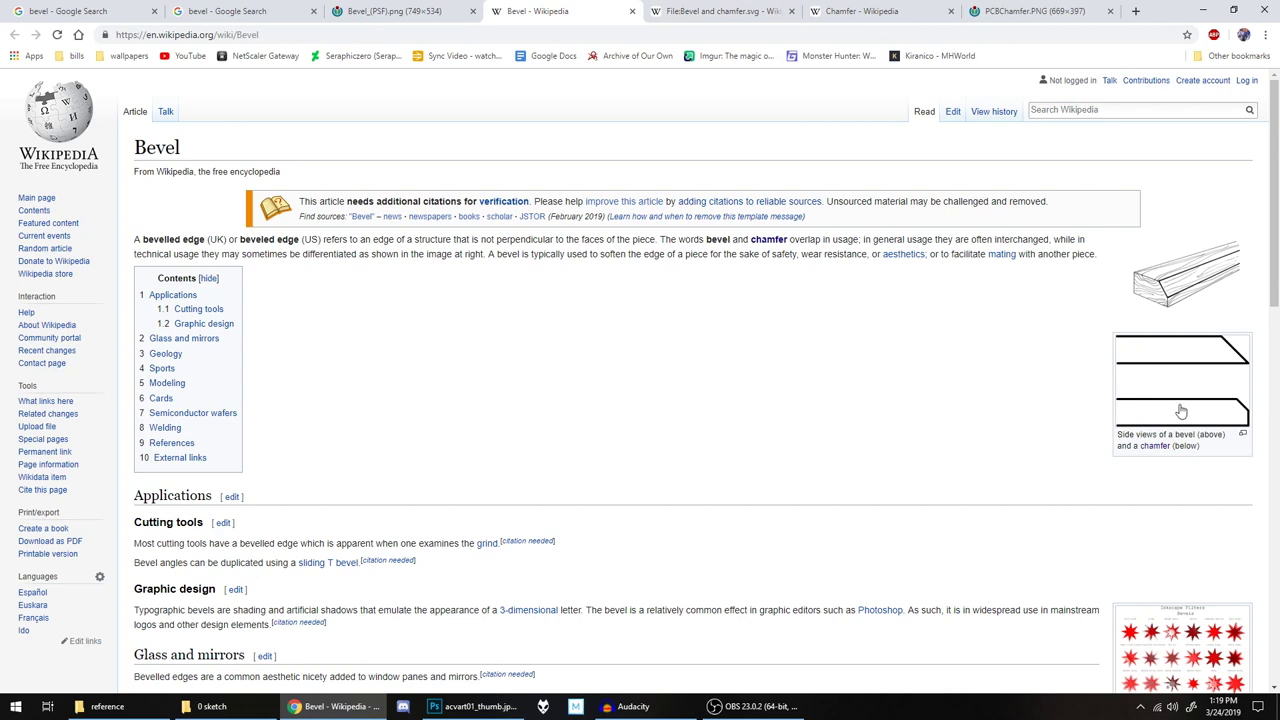
{"action": "scroll", "coordinate": [1177, 410], "scroll_direction": "up", "scroll_amount": 9, "text": "ctrl"}
{"action": "scroll", "coordinate": [1145, 418], "scroll_direction": "down", "scroll_amount": 6, "text": "ctrl"}
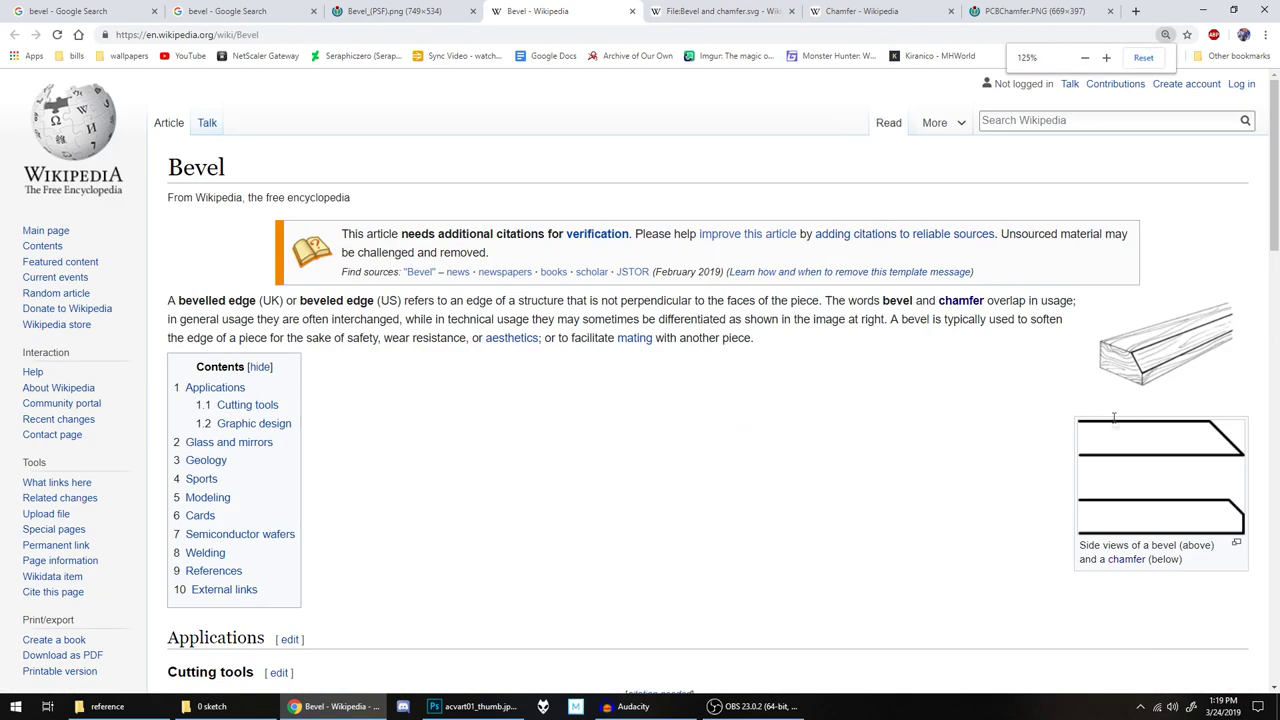
{"action": "scroll", "coordinate": [1115, 425], "scroll_direction": "up", "scroll_amount": 3, "text": "ctrl"}
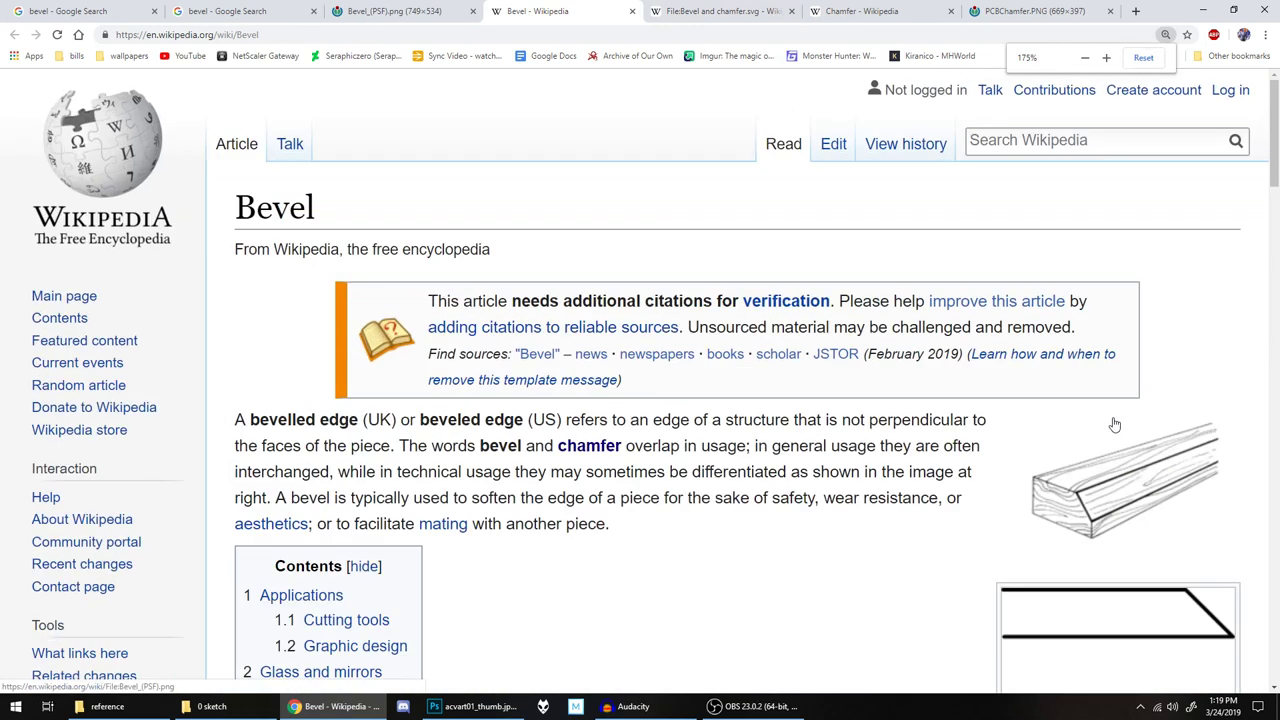
{"action": "scroll", "coordinate": [1115, 425], "scroll_direction": "down", "scroll_amount": 4}
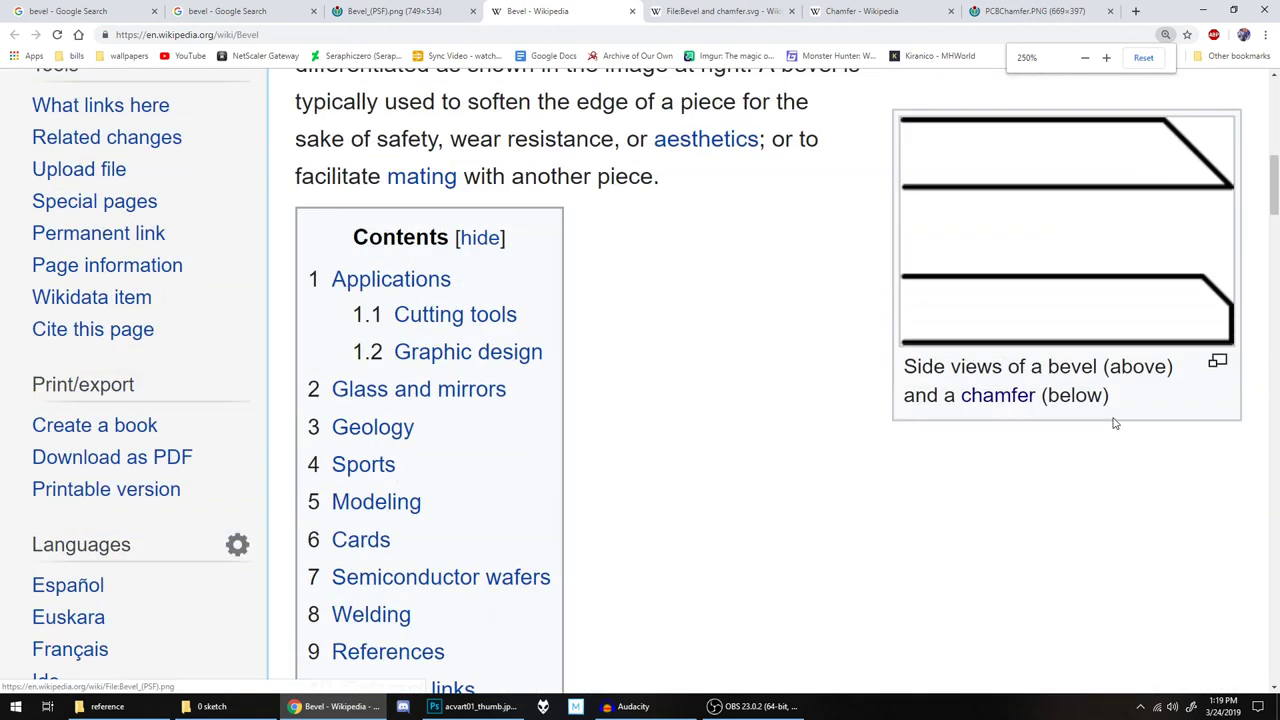
{"action": "scroll", "coordinate": [1114, 420], "scroll_direction": "up", "scroll_amount": 3}
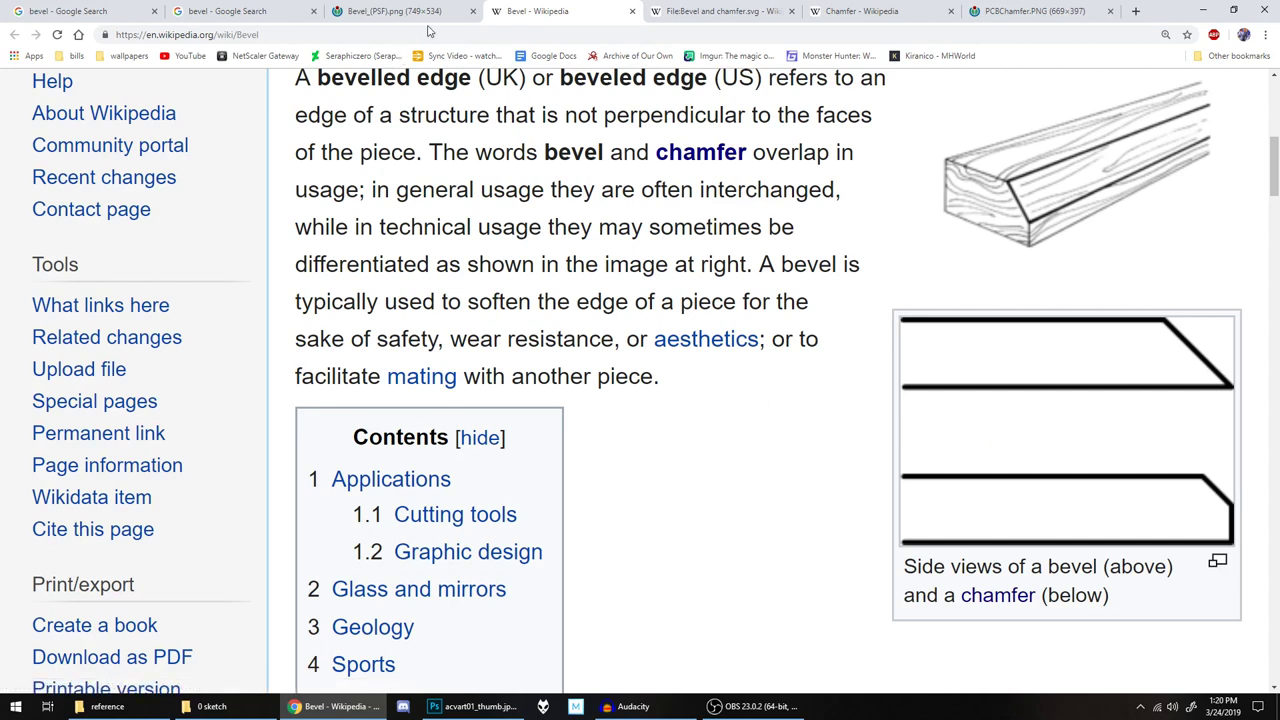
Compare the enlarged bevel and chamfer diagram, the Chamfer article, the PCBChamfer.PNG image and the bevelled wood drawing
{"action": "left_click", "coordinate": [726, 9]}
{"action": "scroll", "coordinate": [620, 277], "scroll_direction": "down", "scroll_amount": 3}
{"action": "scroll", "coordinate": [621, 277], "scroll_direction": "down", "scroll_amount": 1, "text": "ctrl"}
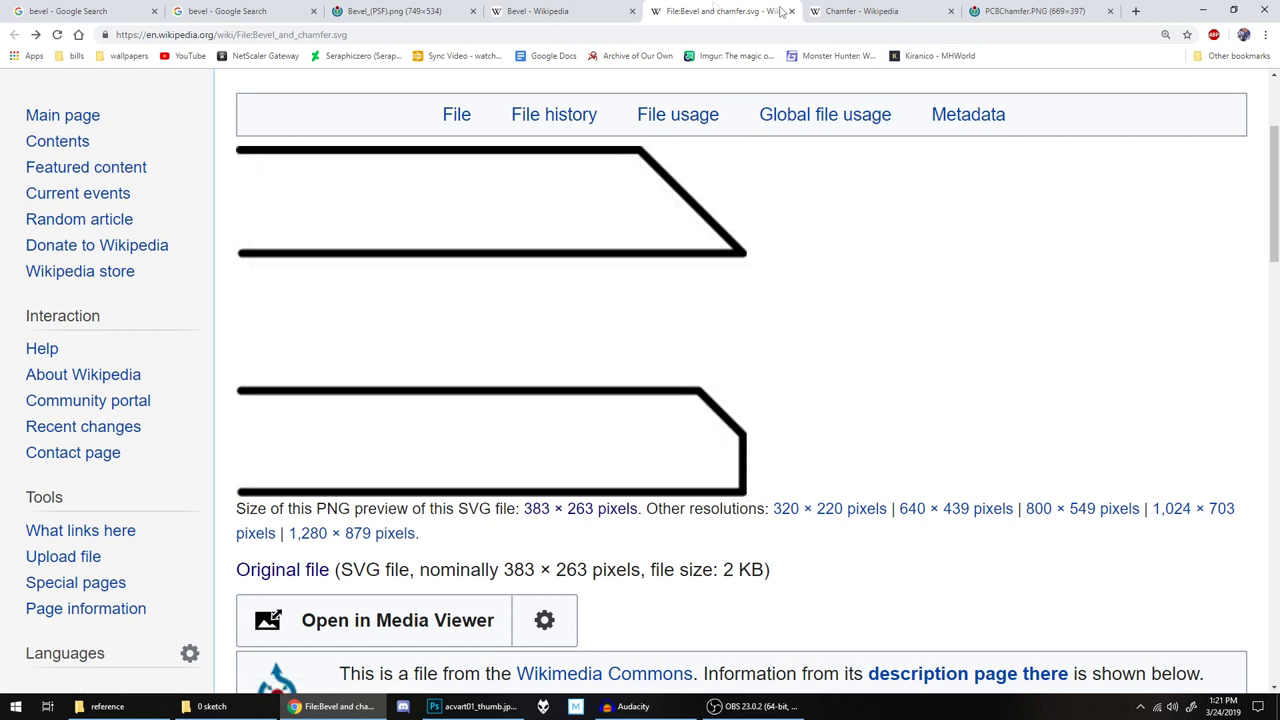
{"action": "left_click", "coordinate": [885, 11]}
{"action": "scroll", "coordinate": [947, 214], "scroll_direction": "down", "scroll_amount": 3}
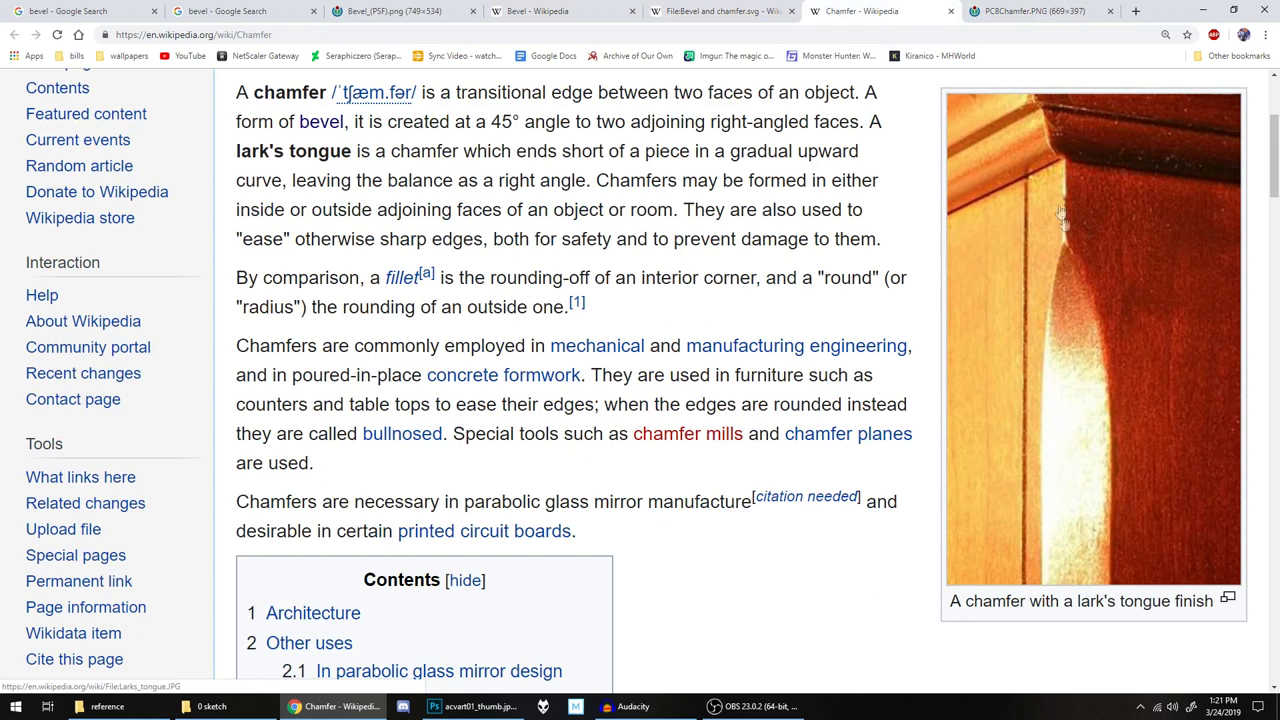
{"action": "left_click", "coordinate": [997, 8]}
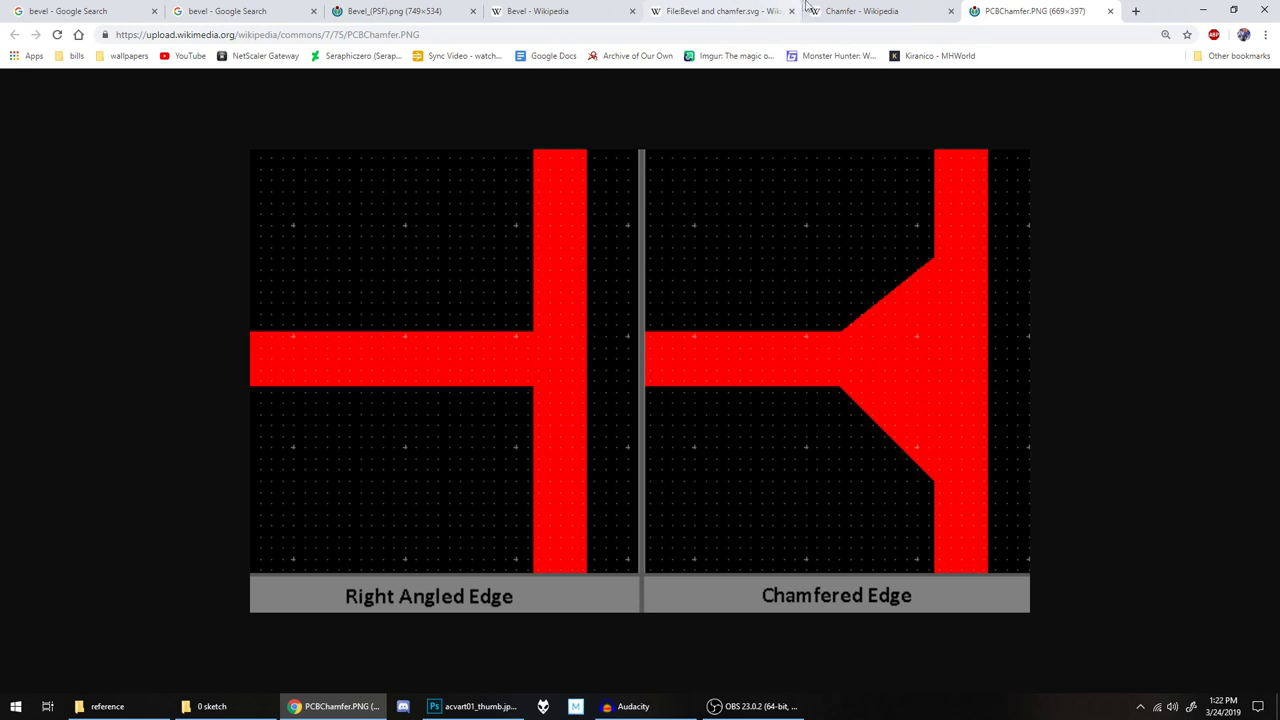
{"action": "left_click", "coordinate": [525, 11]}
{"action": "left_click", "coordinate": [420, 11]}
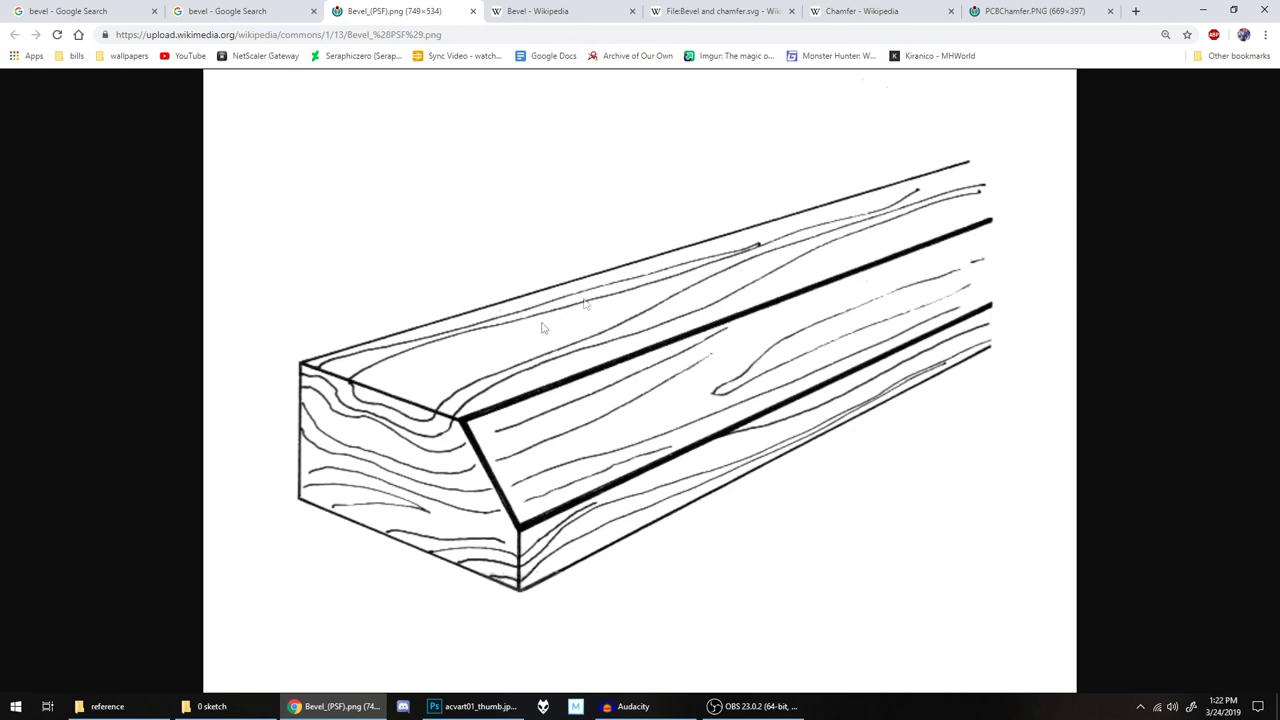
Switch to Photoshop and create a 1920 x 1080 px, 300 ppi document from the default preset, with black and white default colours
{"action": "left_click", "coordinate": [472, 707]}
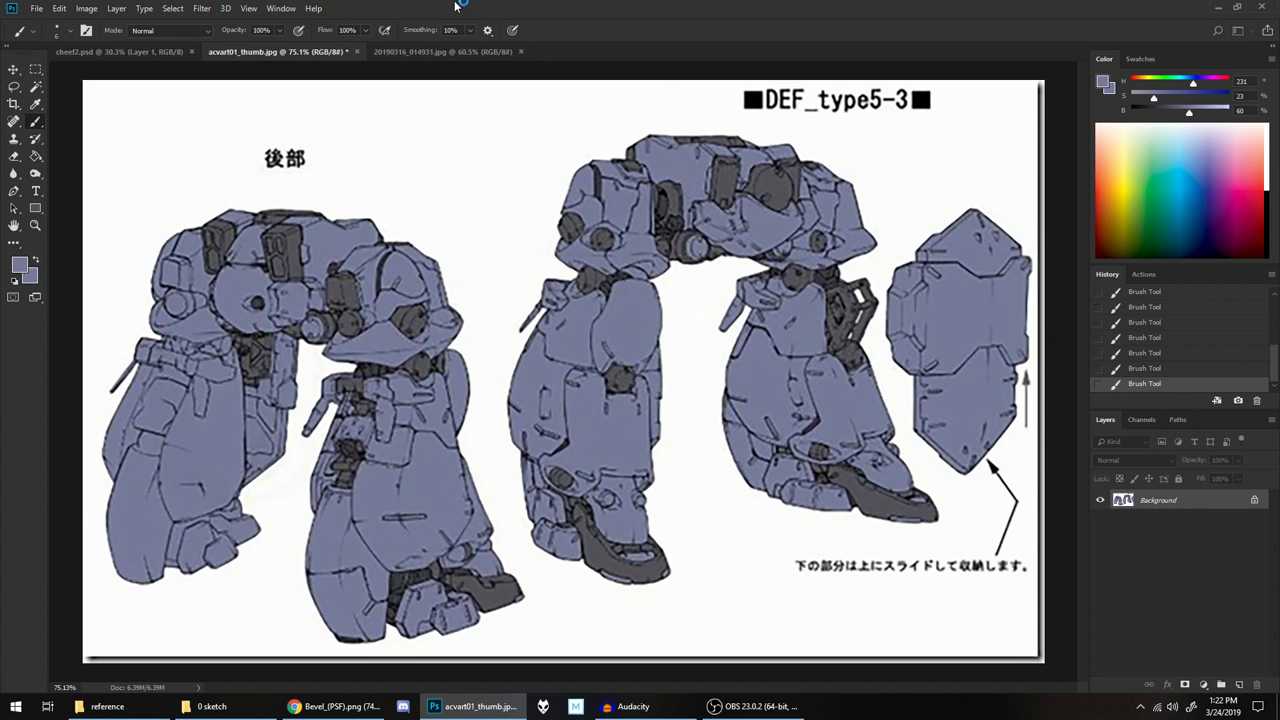
{"action": "key", "text": "ctrl+n"}
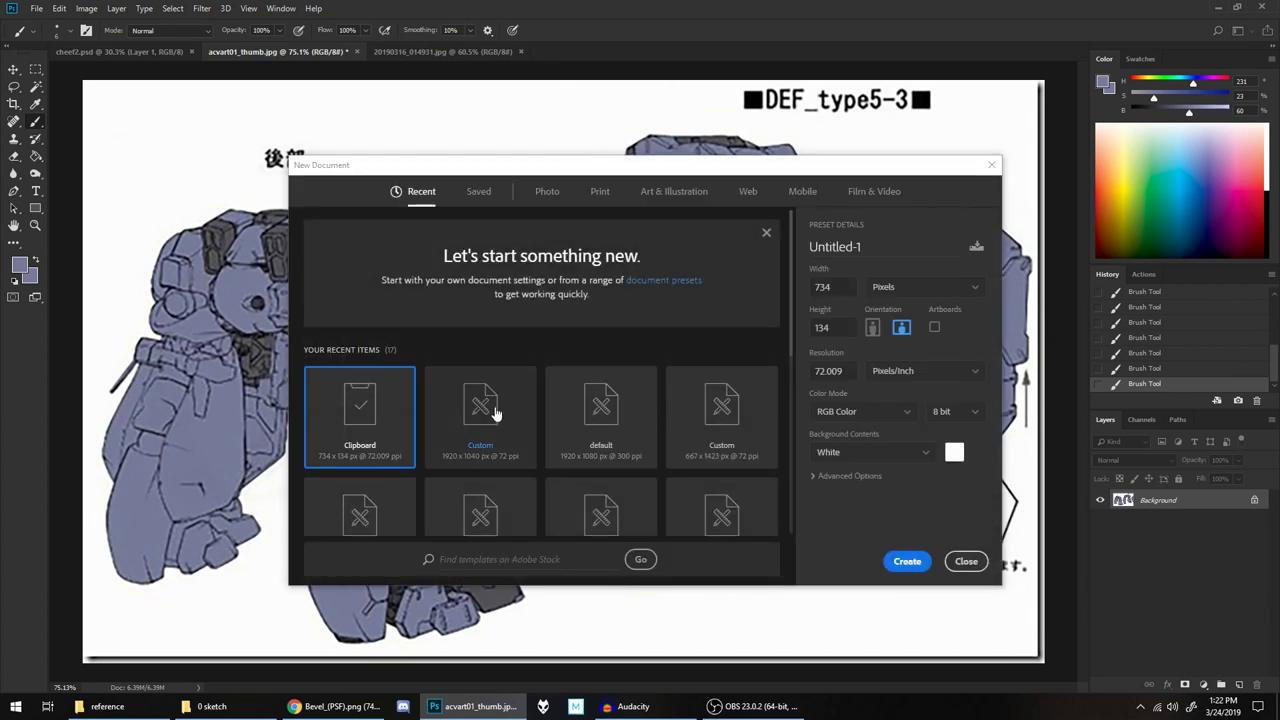
{"action": "double_click", "coordinate": [606, 421]}
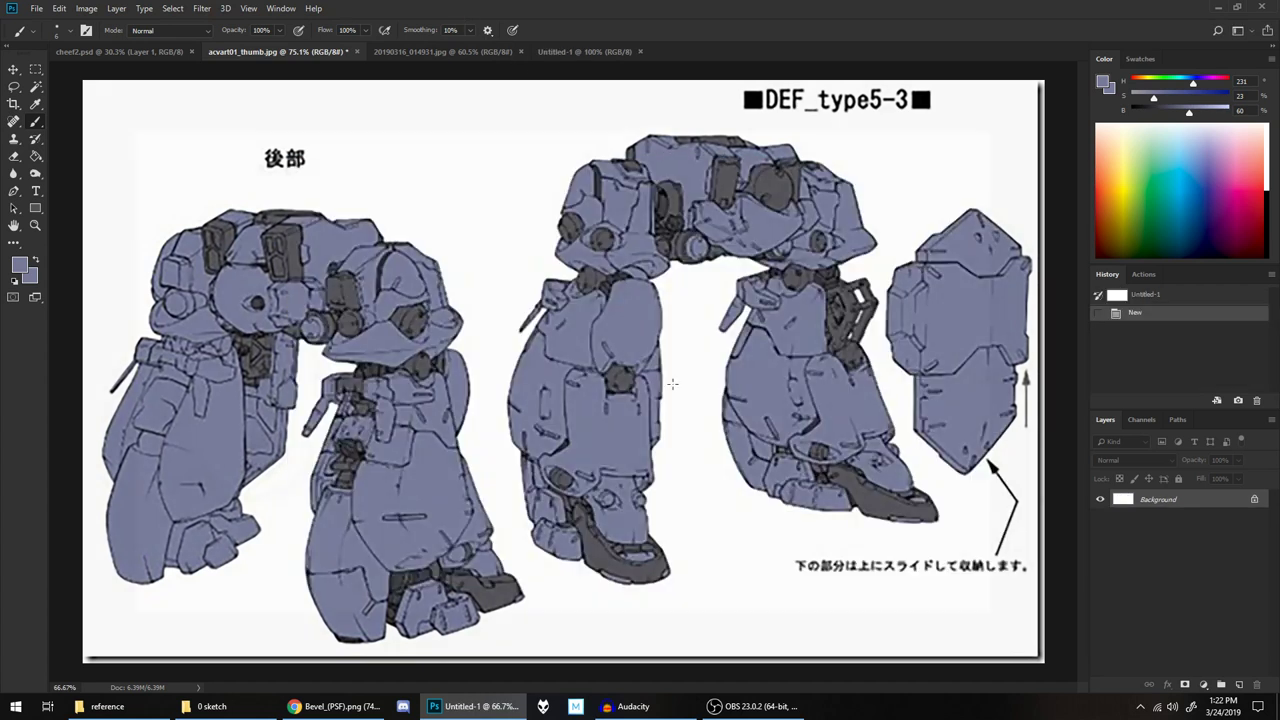
{"action": "left_click", "coordinate": [15, 280]}
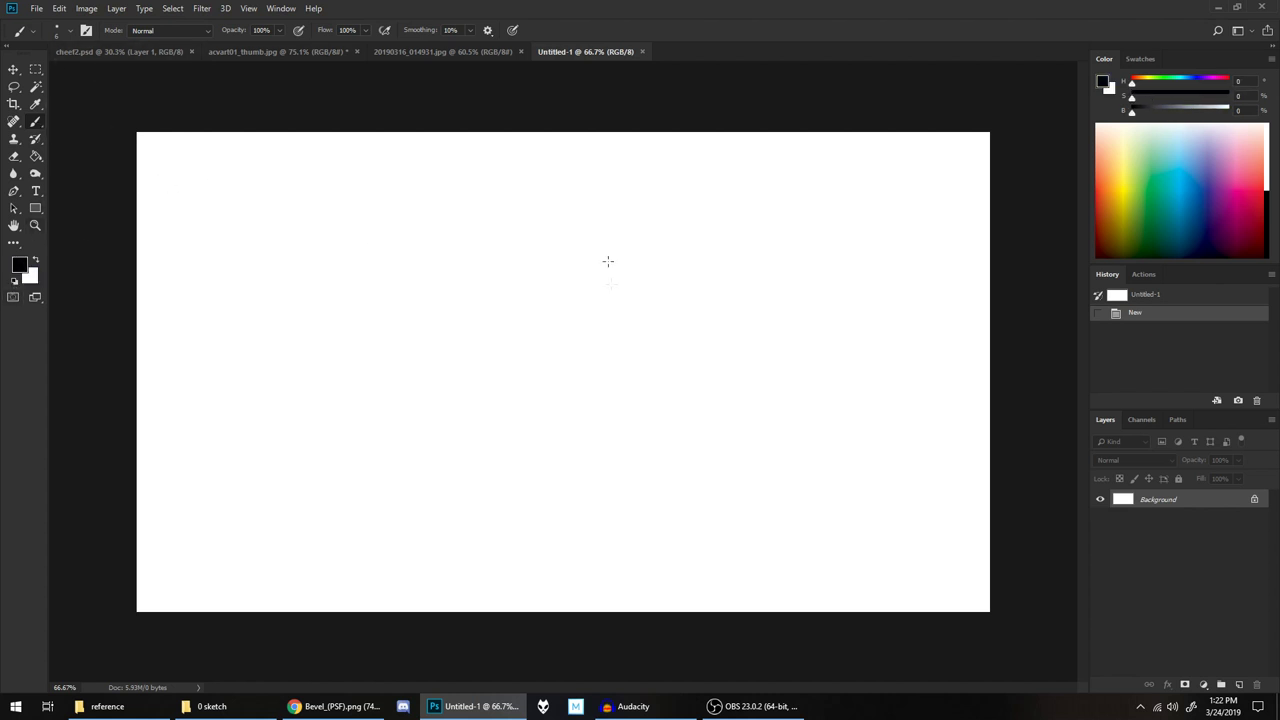
{"action": "scroll", "coordinate": [628, 318], "scroll_direction": "up", "scroll_amount": 2}
{"action": "scroll", "coordinate": [628, 318], "scroll_direction": "down", "scroll_amount": 1}
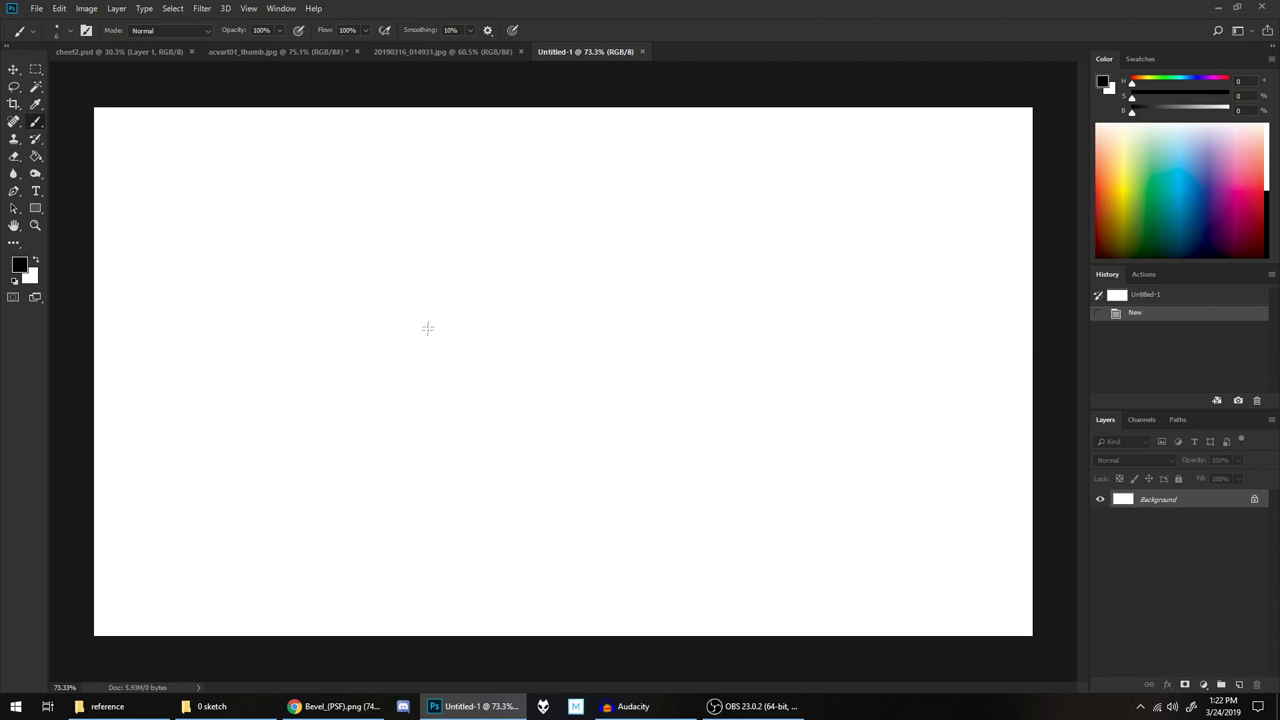
Sketch a black freehand cube near the canvas centre, showing its front, side and top faces
{"action": "left_click_drag", "start_coordinate": [461, 329], "coordinate": [460, 427]}
{"action": "left_click_drag", "start_coordinate": [458, 329], "coordinate": [572, 330]}
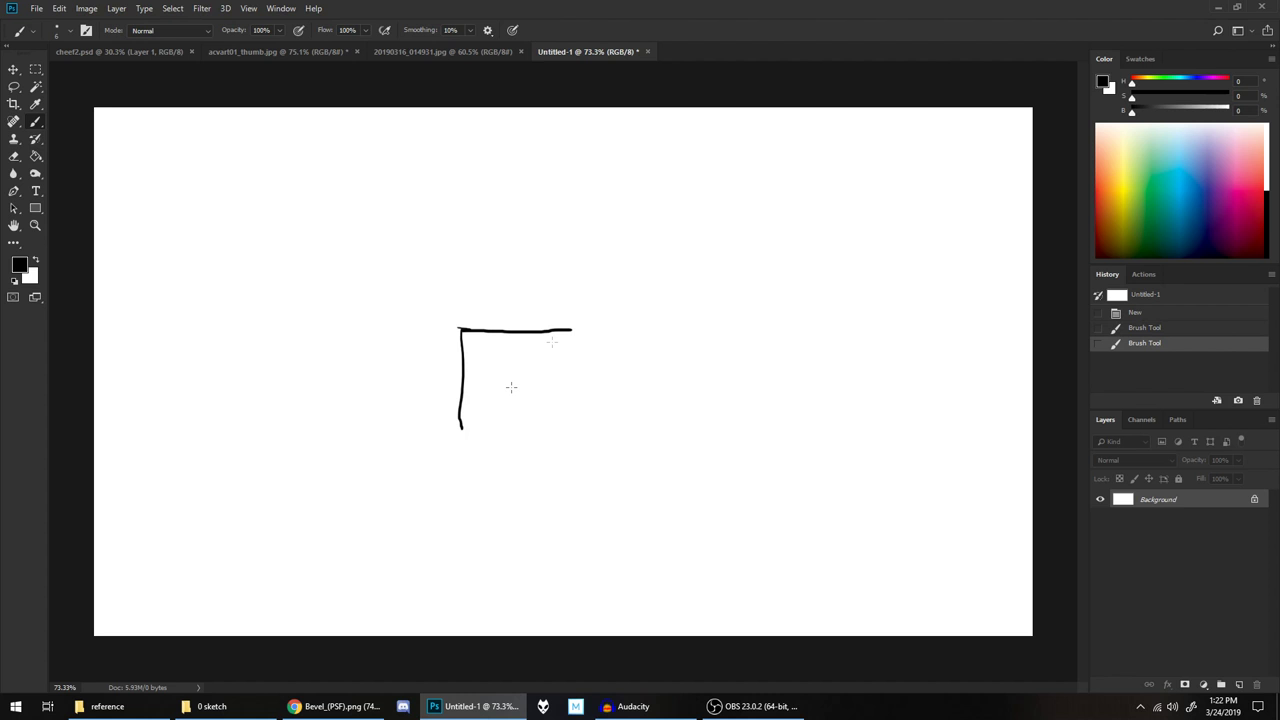
{"action": "left_click_drag", "start_coordinate": [461, 428], "coordinate": [577, 427]}
{"action": "left_click_drag", "start_coordinate": [571, 329], "coordinate": [578, 432]}
{"action": "left_click_drag", "start_coordinate": [566, 326], "coordinate": [622, 288]}
{"action": "left_click_drag", "start_coordinate": [576, 429], "coordinate": [628, 376]}
{"action": "left_click_drag", "start_coordinate": [622, 289], "coordinate": [628, 376]}
{"action": "mouse_move", "coordinate": [459, 326]}
{"action": "left_mouse_down"}
{"action": "mouse_move", "coordinate": [511, 287]}
{"action": "mouse_move", "coordinate": [622, 280]}
{"action": "left_mouse_up"}
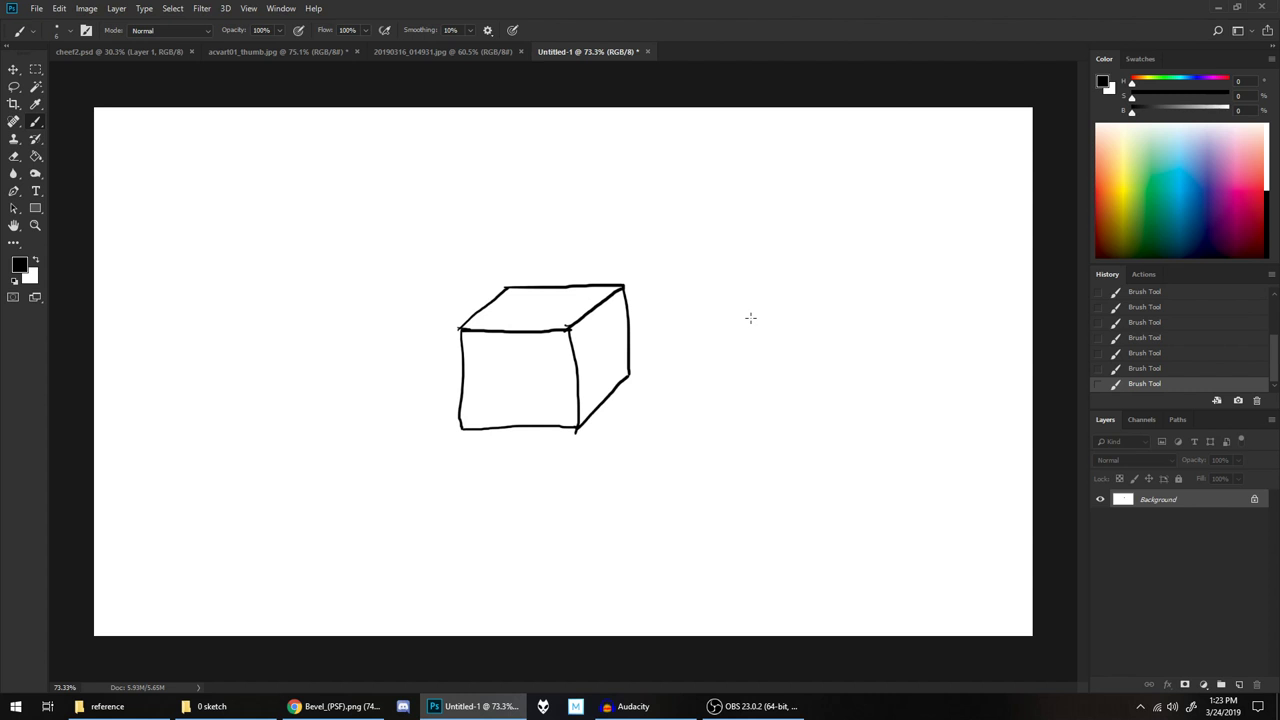
Select the cube, move it to the canvas's left side, and paste three copies spaced in a row beside it
{"action": "left_click", "coordinate": [35, 69]}
{"action": "left_click_drag", "start_coordinate": [430, 257], "coordinate": [650, 449]}
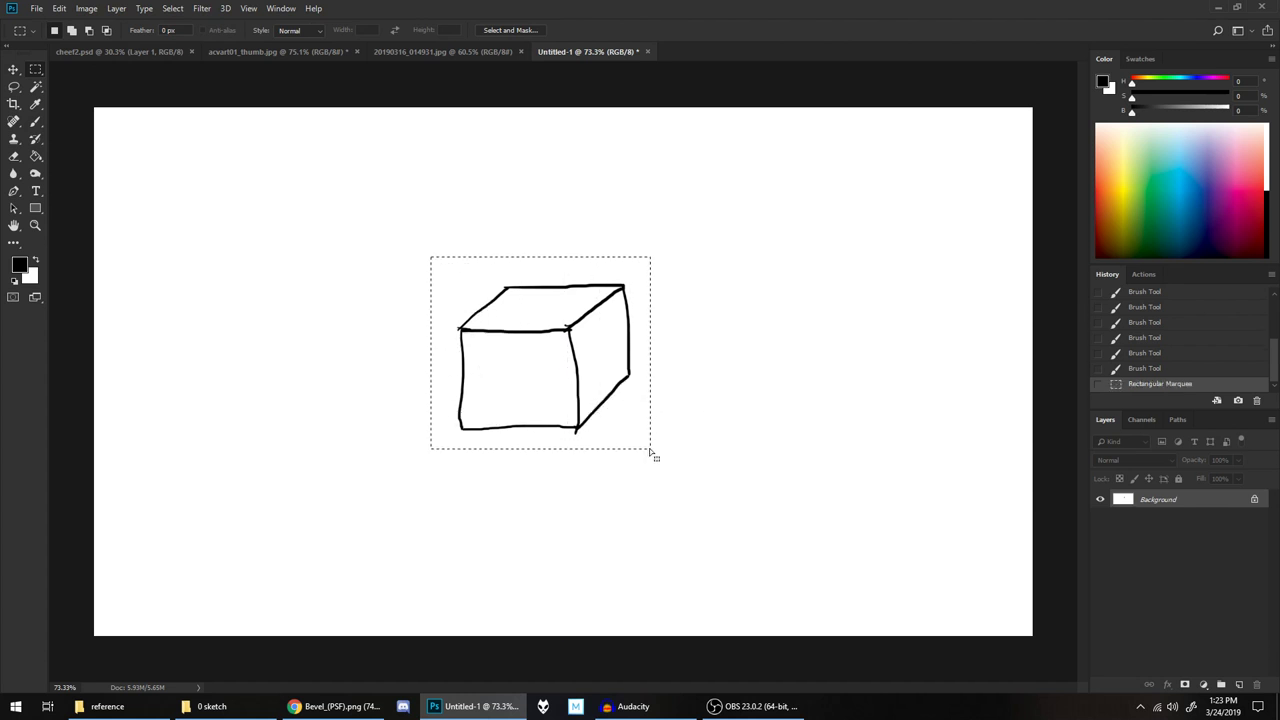
{"action": "key", "text": "v"}
{"action": "left_click_drag", "start_coordinate": [590, 368], "coordinate": [272, 374]}
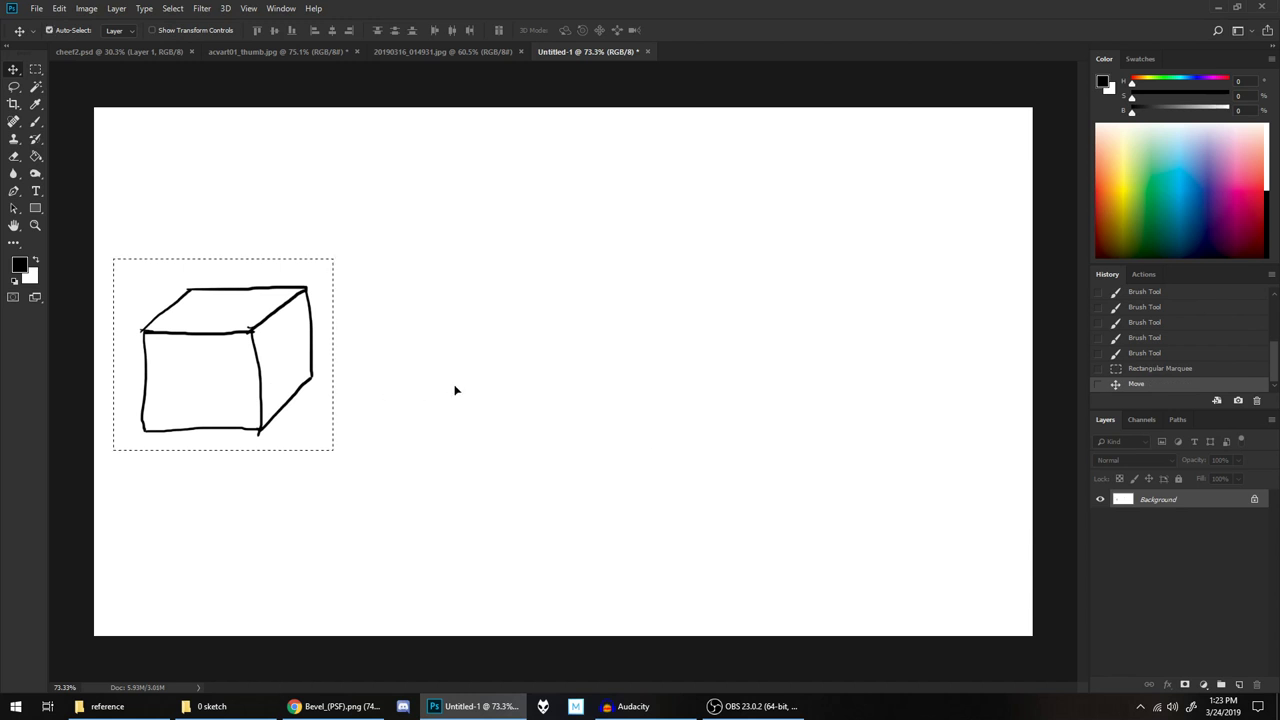
{"action": "key", "text": "ctrl+v"}
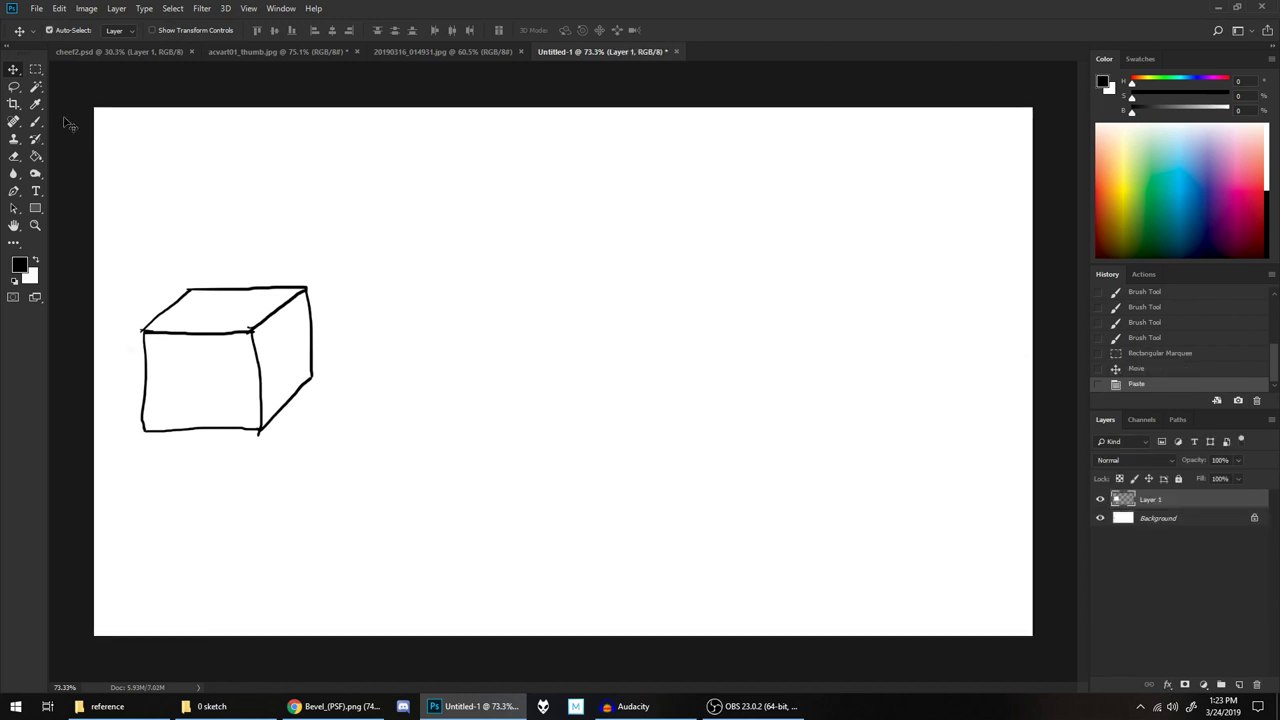
{"action": "left_click_drag", "start_coordinate": [182, 303], "coordinate": [426, 314]}
{"action": "key", "text": "ctrl+v"}
{"action": "left_click_drag", "start_coordinate": [505, 320], "coordinate": [946, 340]}
{"action": "key", "text": "ctrl+v"}
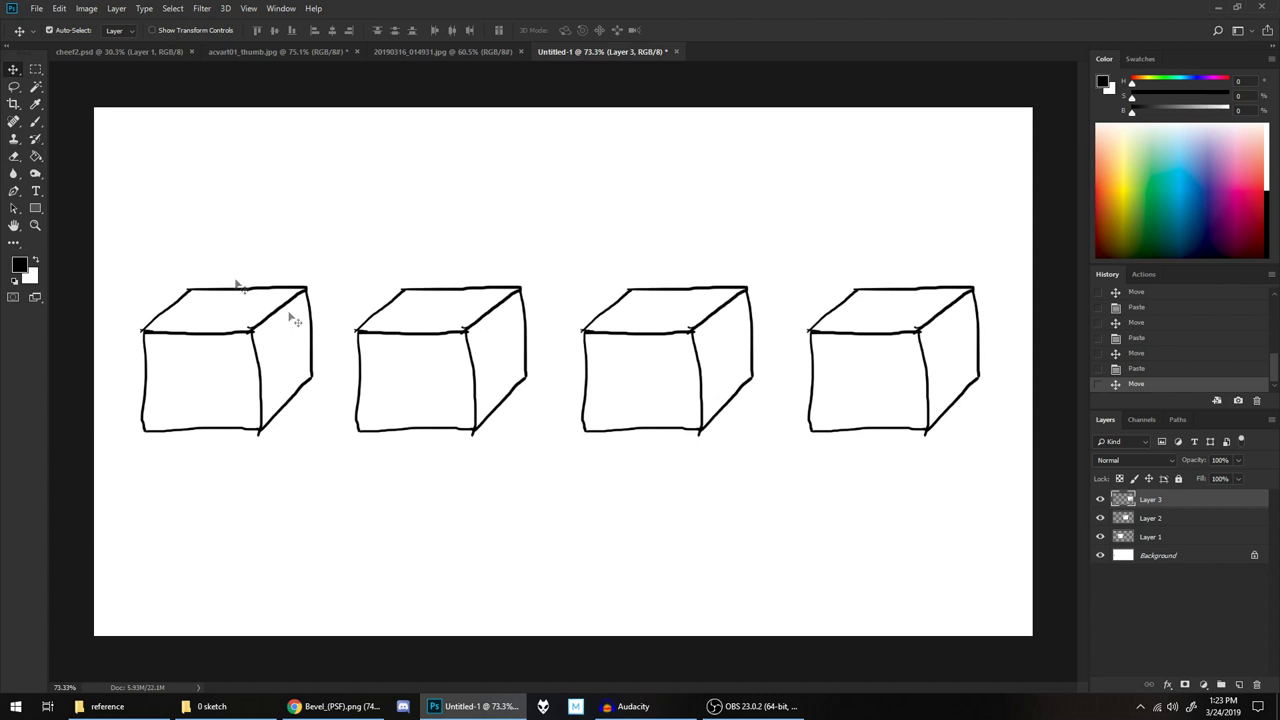
Brush thin parallel lines on both sides of the second cube's front top, side top and front vertical edges
{"action": "left_click", "coordinate": [35, 121]}
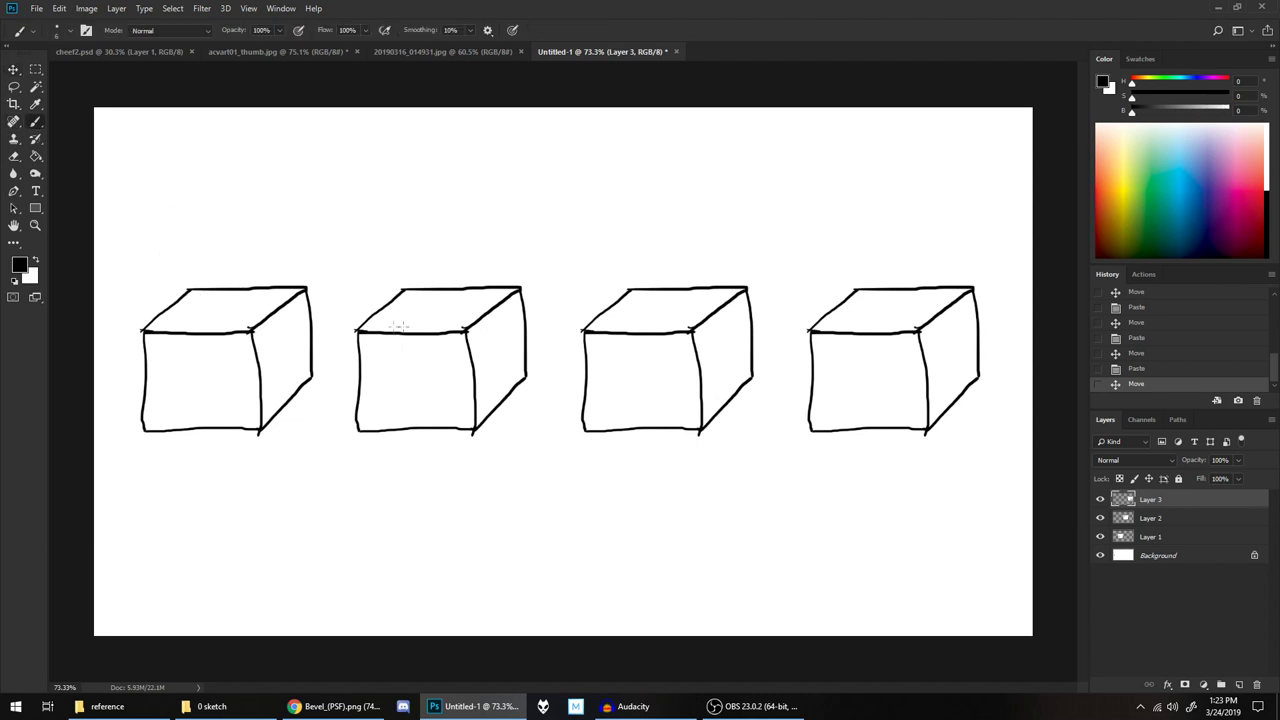
{"action": "scroll", "coordinate": [494, 365], "scroll_direction": "up", "scroll_amount": 10}
{"action": "left_click_drag", "start_coordinate": [497, 325], "coordinate": [757, 340]}
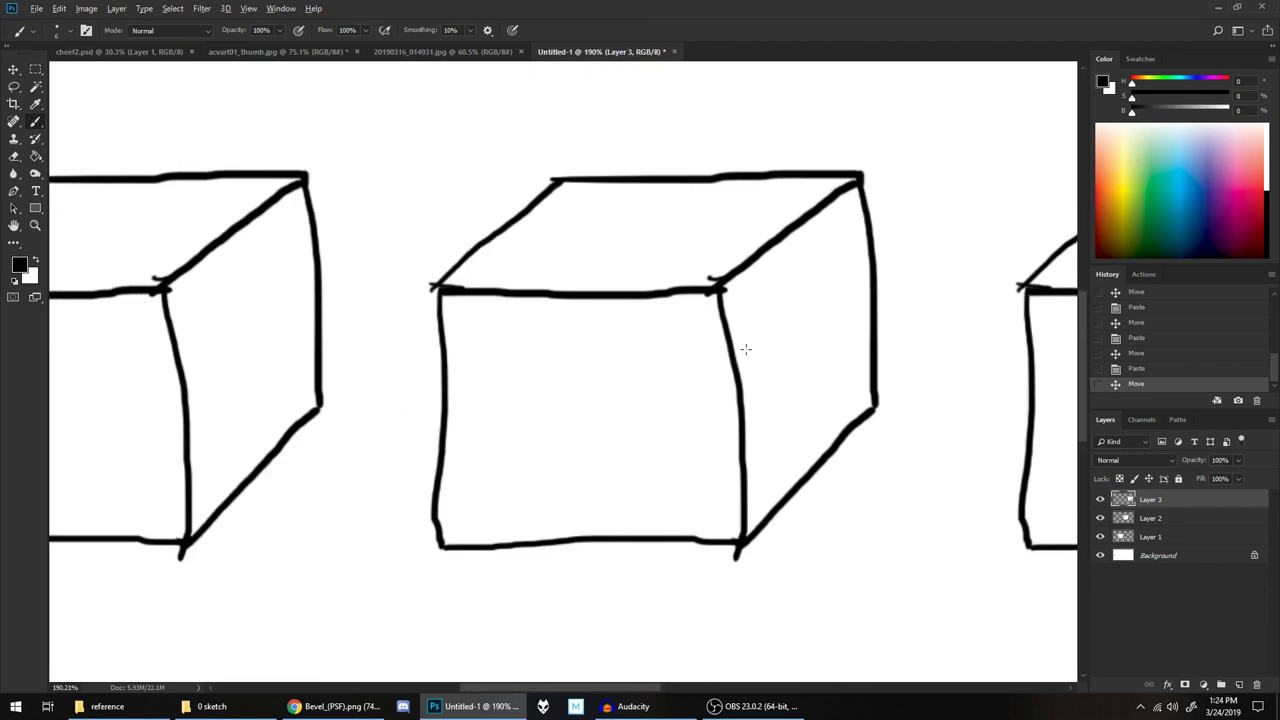
{"action": "scroll", "coordinate": [745, 349], "scroll_direction": "up", "scroll_amount": 1}
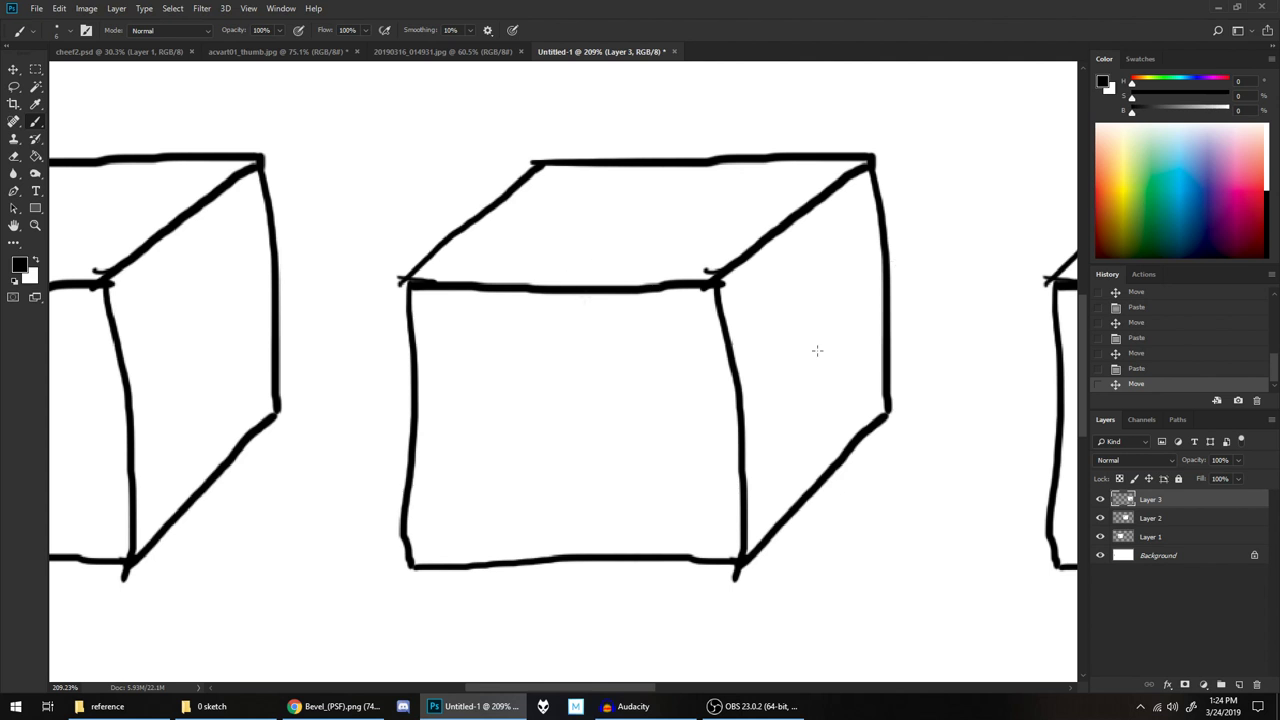
{"action": "left_click_drag", "start_coordinate": [410, 298], "coordinate": [718, 300]}
{"action": "left_click", "coordinate": [410, 297]}
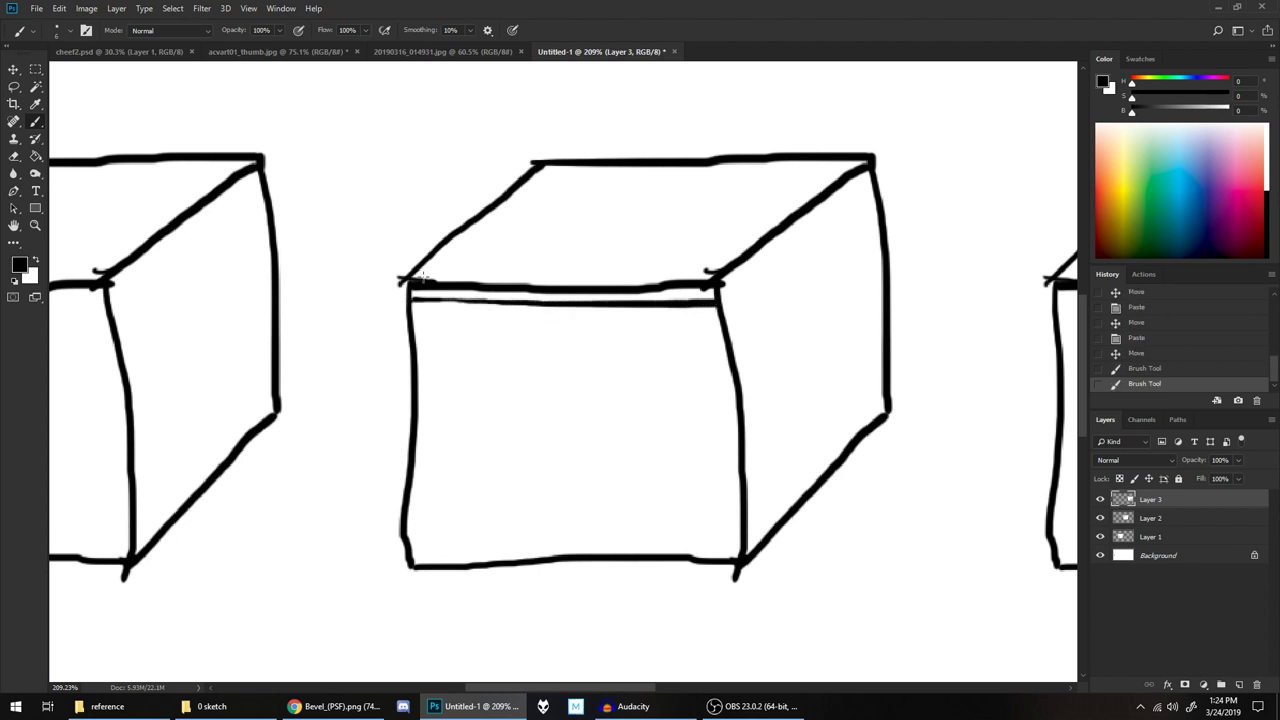
{"action": "mouse_move", "coordinate": [411, 267]}
{"action": "left_mouse_down"}
{"action": "mouse_move", "coordinate": [712, 261]}
{"action": "mouse_move", "coordinate": [738, 291]}
{"action": "mouse_move", "coordinate": [870, 172]}
{"action": "left_mouse_up"}
{"action": "left_click_drag", "start_coordinate": [710, 264], "coordinate": [850, 158]}
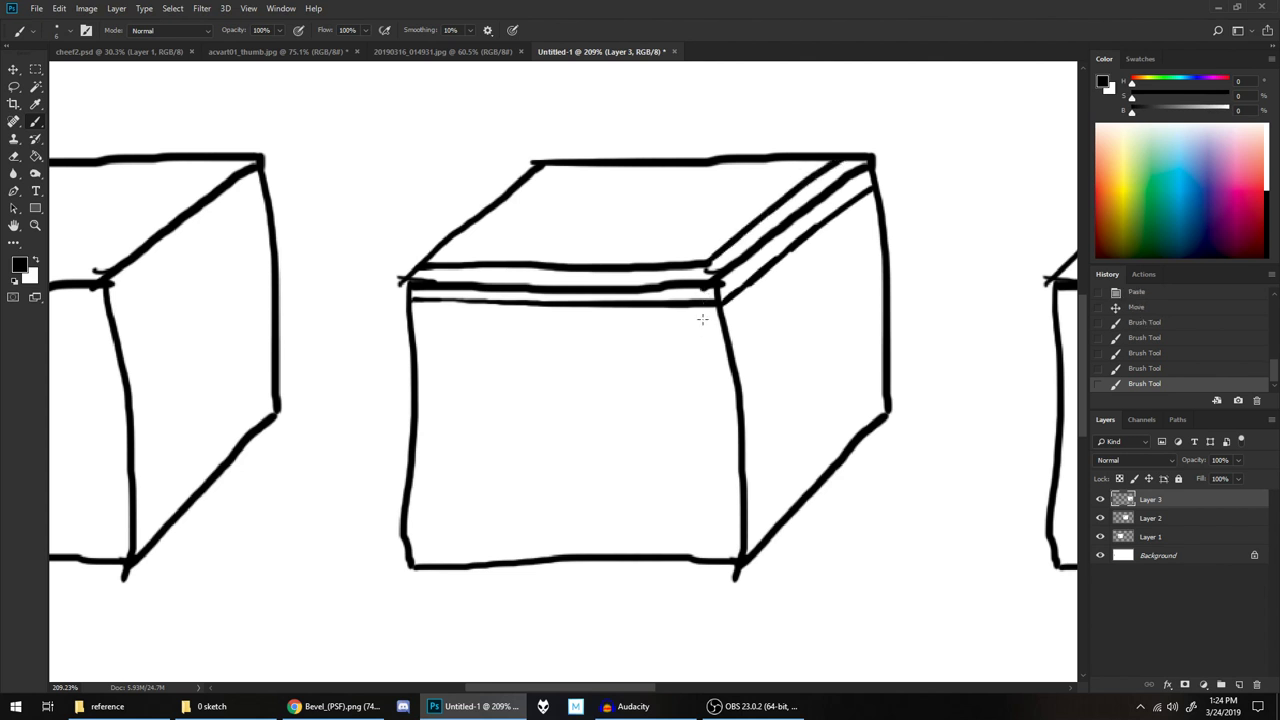
{"action": "left_click_drag", "start_coordinate": [703, 309], "coordinate": [716, 420]}
{"action": "left_click_drag", "start_coordinate": [706, 360], "coordinate": [734, 568]}
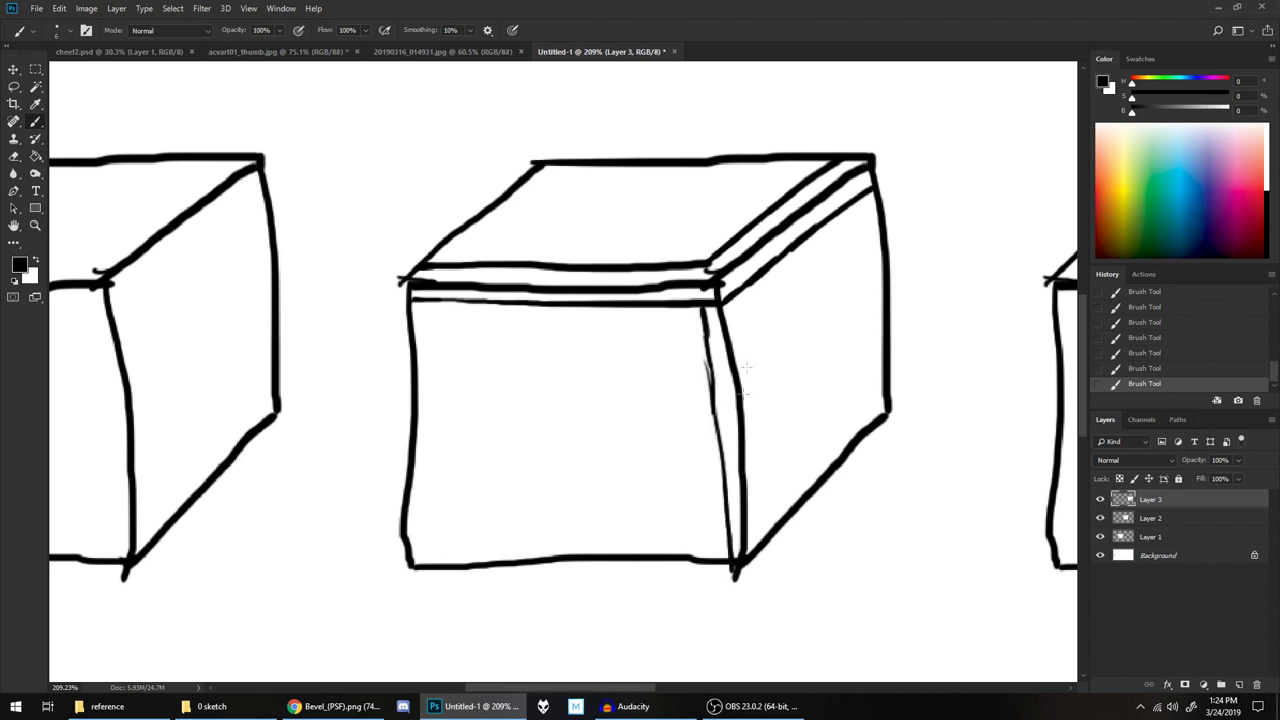
{"action": "mouse_move", "coordinate": [737, 300]}
{"action": "left_mouse_down"}
{"action": "mouse_move", "coordinate": [767, 518]}
{"action": "mouse_move", "coordinate": [888, 405]}
{"action": "left_mouse_up"}
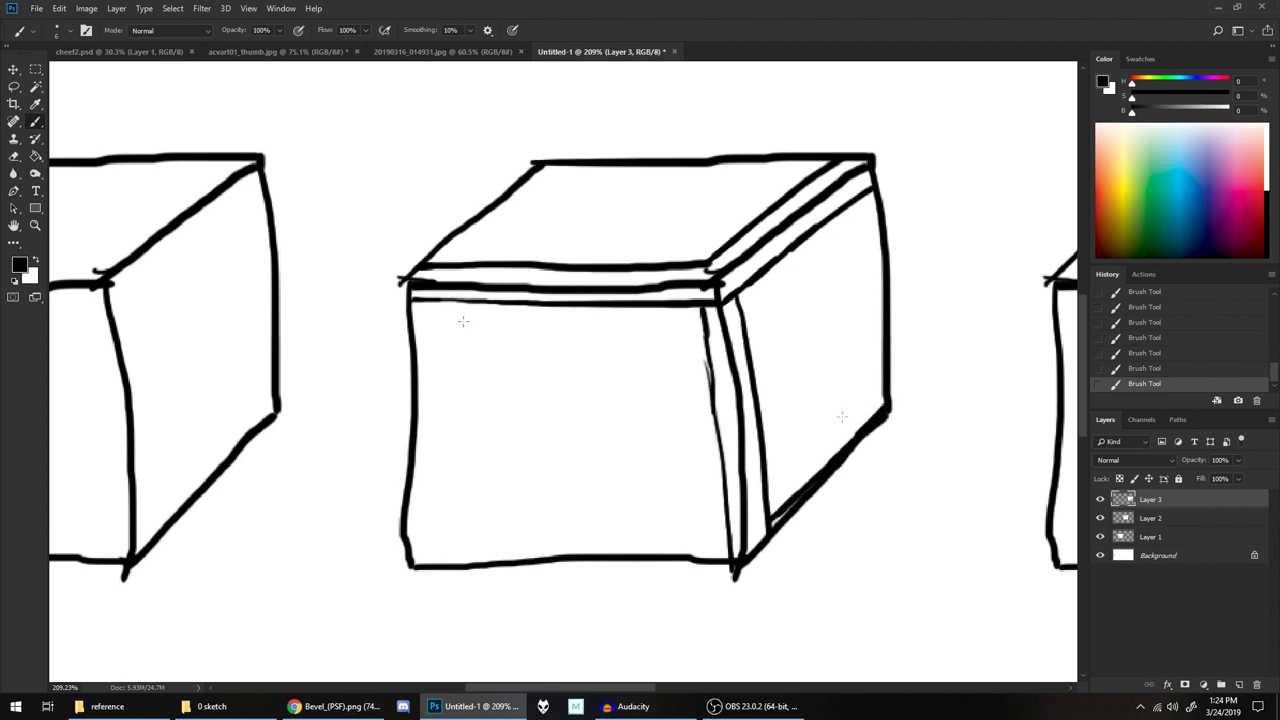
Try to erase the overshooting lines at the second cube's upper front-left corner
{"action": "key", "text": "grave"}
{"action": "left_click_drag", "start_coordinate": [392, 290], "coordinate": [396, 283]}
{"action": "left_click", "coordinate": [384, 330]}
{"action": "left_click", "coordinate": [20, 157]}
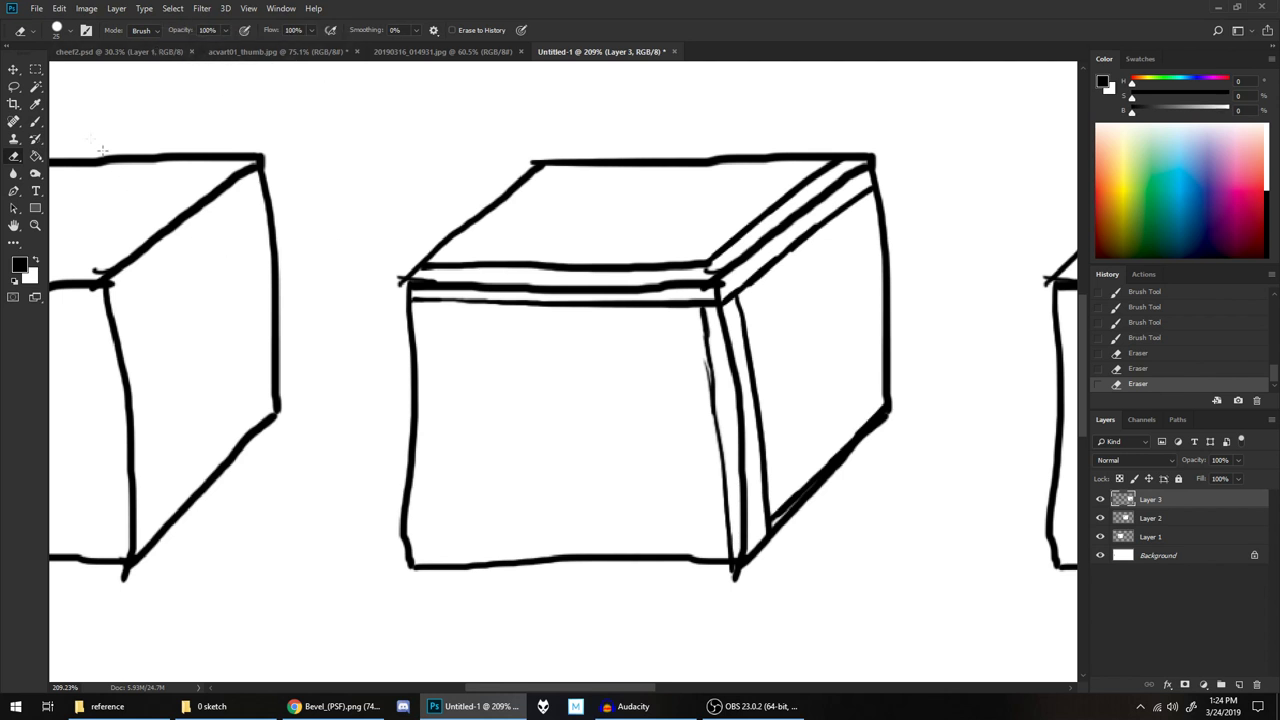
{"action": "left_click", "coordinate": [37, 122]}
{"action": "key", "text": "e"}
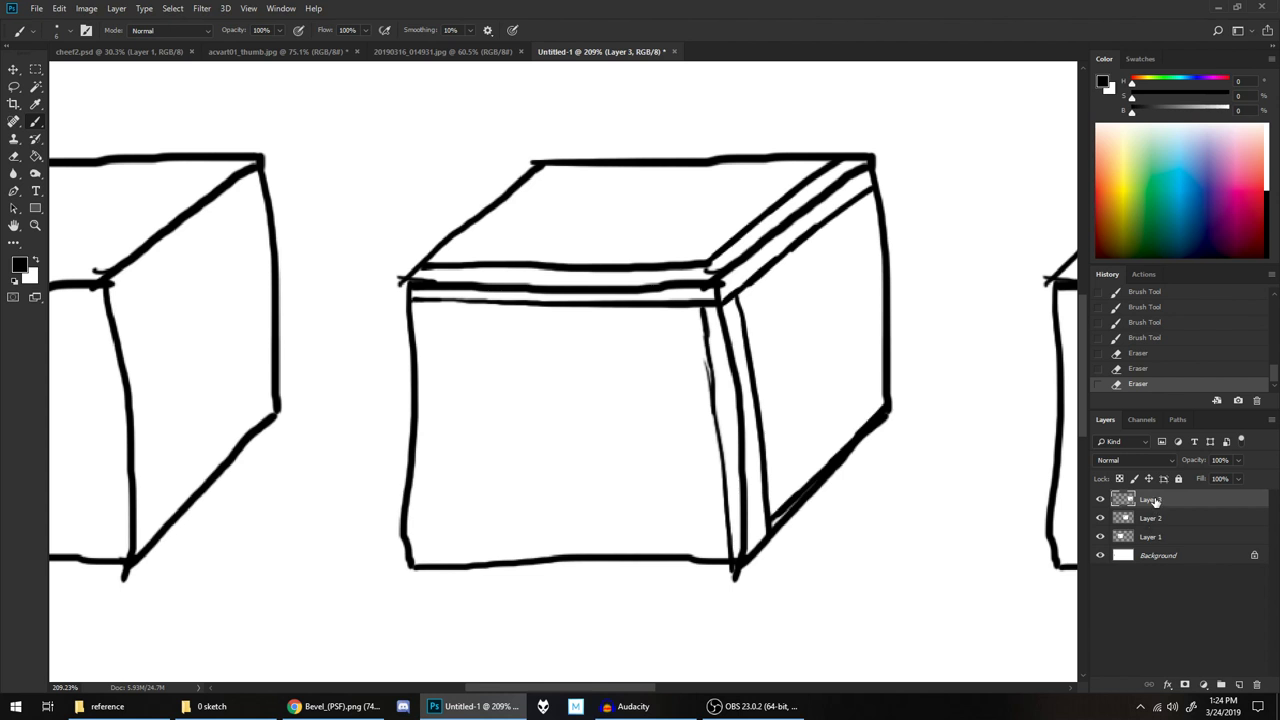
Merge all the cube layers down into the Background layer
{"action": "key", "text": "ctrl+e"}
{"action": "key", "text": "ctrl+e"}
{"action": "key", "text": "ctrl+e"}
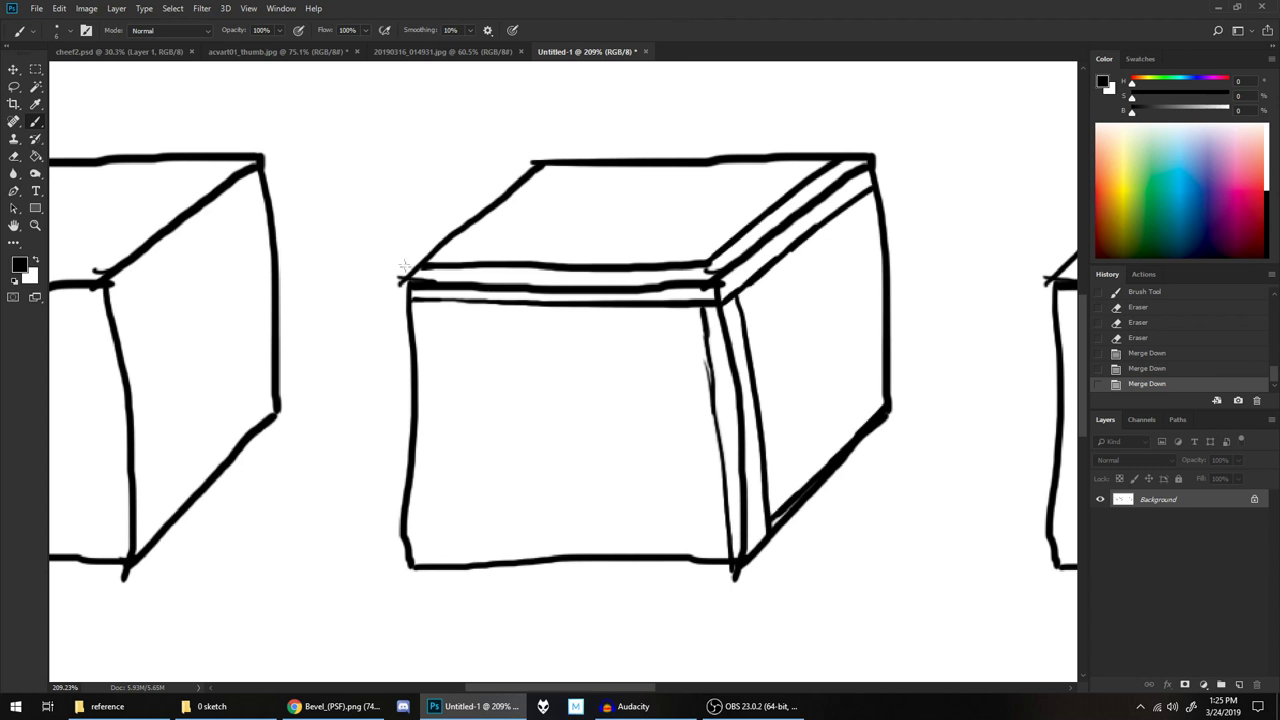
Erase the second cube's original edges between the parallel lines, leaving three separate faces
{"action": "mouse_move", "coordinate": [408, 262]}
{"action": "left_mouse_down"}
{"action": "mouse_move", "coordinate": [409, 275]}
{"action": "mouse_move", "coordinate": [406, 290]}
{"action": "mouse_move", "coordinate": [413, 257]}
{"action": "mouse_move", "coordinate": [402, 273]}
{"action": "mouse_move", "coordinate": [438, 281]}
{"action": "mouse_move", "coordinate": [421, 286]}
{"action": "mouse_move", "coordinate": [670, 290]}
{"action": "mouse_move", "coordinate": [709, 276]}
{"action": "mouse_move", "coordinate": [720, 289]}
{"action": "mouse_move", "coordinate": [745, 241]}
{"action": "mouse_move", "coordinate": [724, 268]}
{"action": "mouse_move", "coordinate": [863, 160]}
{"action": "mouse_move", "coordinate": [802, 218]}
{"action": "mouse_move", "coordinate": [855, 165]}
{"action": "left_mouse_up"}
{"action": "mouse_move", "coordinate": [708, 292]}
{"action": "left_mouse_down"}
{"action": "mouse_move", "coordinate": [740, 509]}
{"action": "mouse_move", "coordinate": [743, 417]}
{"action": "mouse_move", "coordinate": [747, 431]}
{"action": "mouse_move", "coordinate": [739, 571]}
{"action": "mouse_move", "coordinate": [764, 540]}
{"action": "left_mouse_up"}
{"action": "left_click_drag", "start_coordinate": [734, 581], "coordinate": [729, 567]}
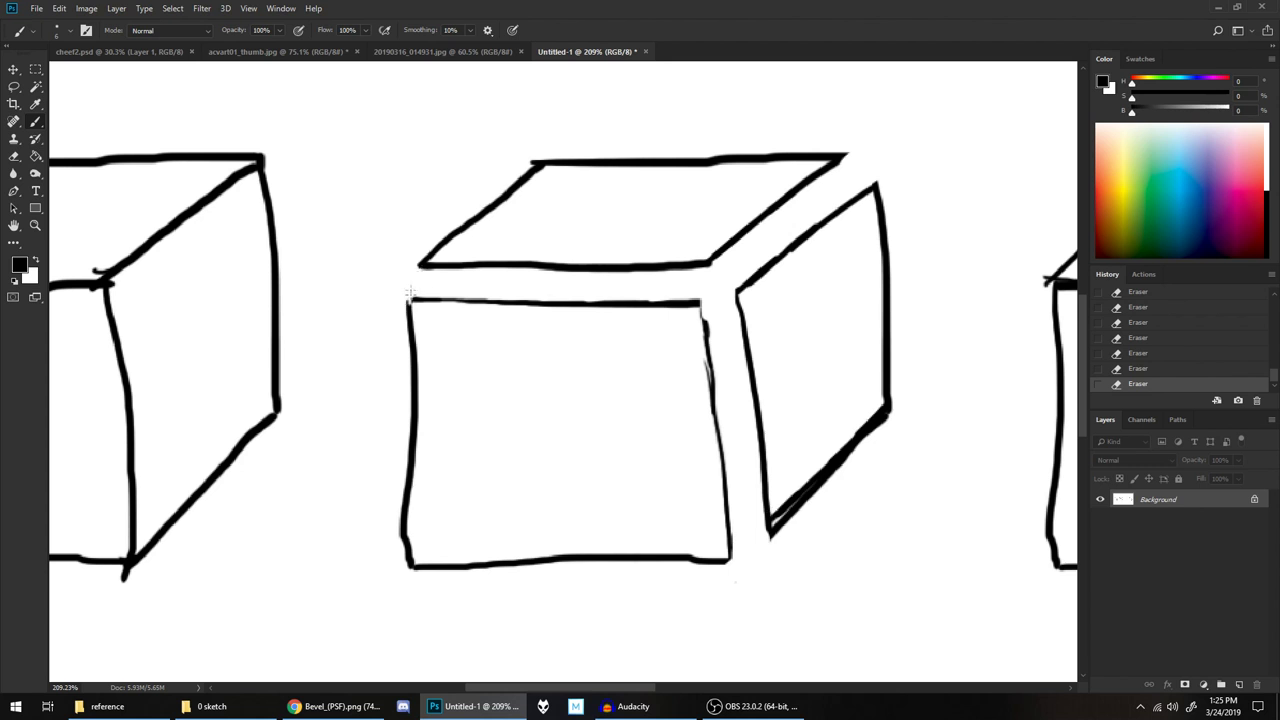
Draw short angled lines joining the second cube's separated faces at their outer ends to close the bevels
{"action": "left_click_drag", "start_coordinate": [410, 302], "coordinate": [421, 246]}
{"action": "left_click_drag", "start_coordinate": [846, 158], "coordinate": [872, 186]}
{"action": "mouse_move", "coordinate": [729, 558]}
{"action": "left_mouse_down"}
{"action": "mouse_move", "coordinate": [770, 532]}
{"action": "mouse_move", "coordinate": [758, 540]}
{"action": "left_mouse_up"}
{"action": "mouse_move", "coordinate": [700, 301]}
{"action": "left_mouse_down"}
{"action": "mouse_move", "coordinate": [704, 323]}
{"action": "mouse_move", "coordinate": [740, 284]}
{"action": "left_mouse_up"}
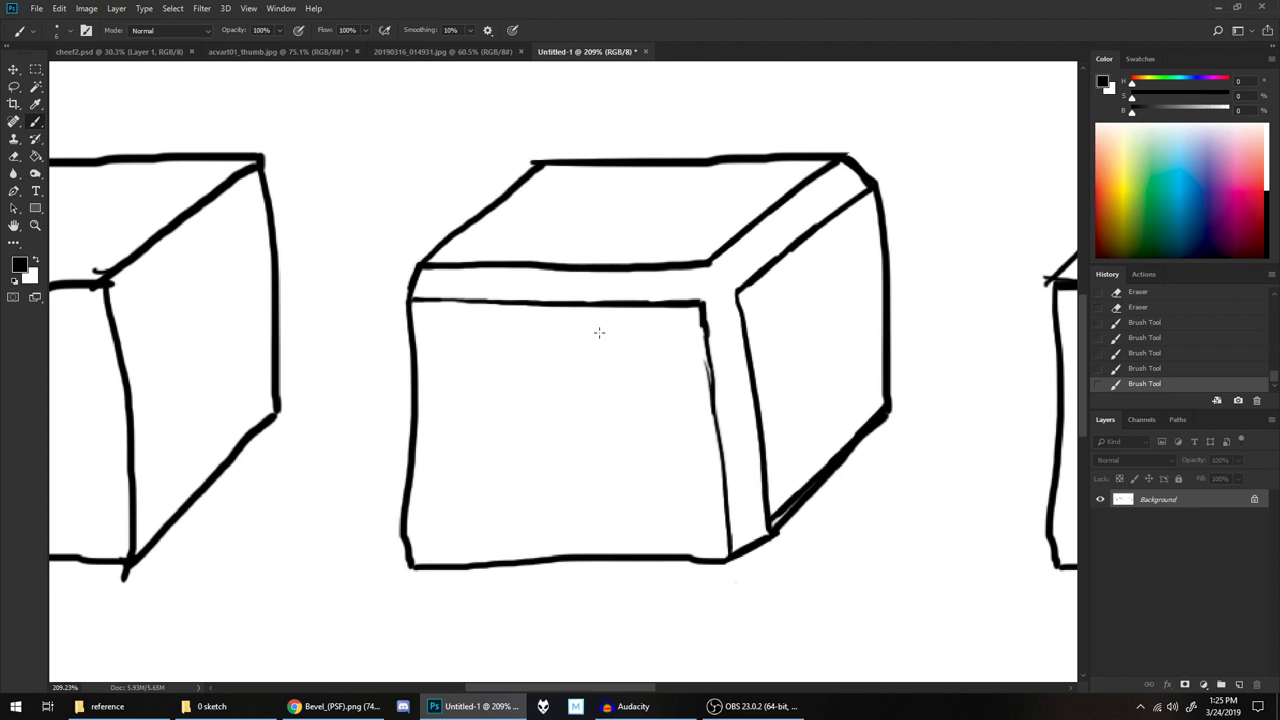
Cut the second cube's remaining outer corners at an angle by erasing the sharp tips and drawing short diagonals
{"action": "left_click_drag", "start_coordinate": [546, 168], "coordinate": [556, 162]}
{"action": "left_click_drag", "start_coordinate": [884, 424], "coordinate": [882, 395]}
{"action": "left_click", "coordinate": [13, 138]}
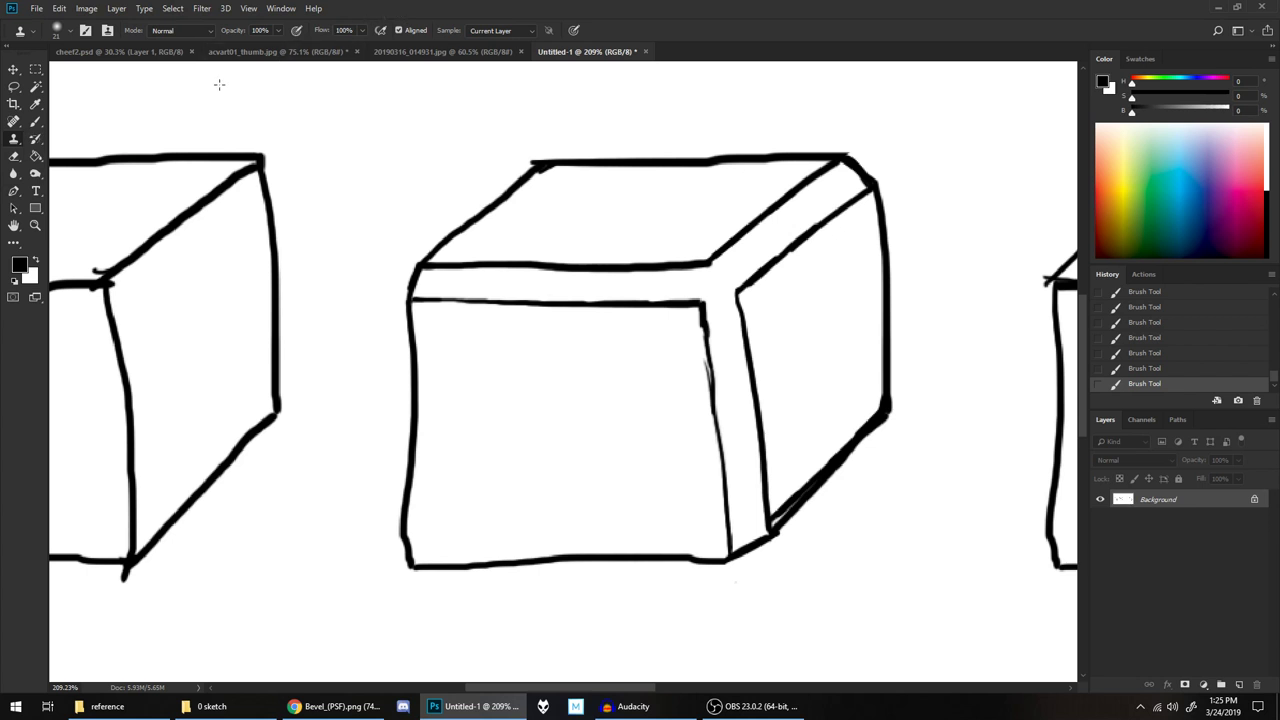
{"action": "left_click", "coordinate": [36, 121]}
{"action": "mouse_move", "coordinate": [408, 533]}
{"action": "left_mouse_down"}
{"action": "mouse_move", "coordinate": [428, 566]}
{"action": "mouse_move", "coordinate": [408, 548]}
{"action": "mouse_move", "coordinate": [413, 561]}
{"action": "left_mouse_up"}
{"action": "mouse_move", "coordinate": [535, 150]}
{"action": "left_mouse_down"}
{"action": "mouse_move", "coordinate": [551, 149]}
{"action": "mouse_move", "coordinate": [552, 165]}
{"action": "left_mouse_up"}
{"action": "left_click_drag", "start_coordinate": [897, 409], "coordinate": [885, 415]}
{"action": "mouse_move", "coordinate": [414, 514]}
{"action": "left_mouse_down"}
{"action": "mouse_move", "coordinate": [404, 530]}
{"action": "mouse_move", "coordinate": [417, 531]}
{"action": "mouse_move", "coordinate": [427, 566]}
{"action": "left_mouse_up"}
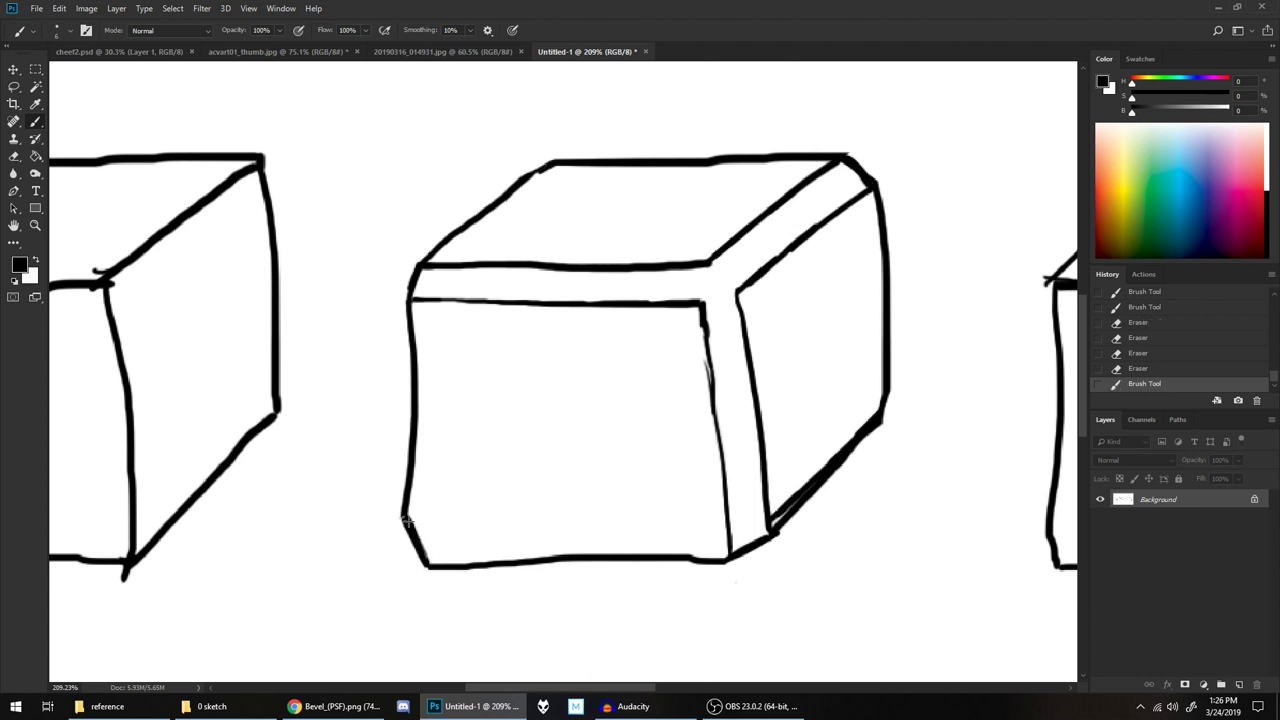
Erase the third cube's three interior edges, keeping only its outer outline
{"action": "scroll", "coordinate": [557, 307], "scroll_direction": "down", "scroll_amount": 3}
{"action": "left_click_drag", "start_coordinate": [466, 314], "coordinate": [671, 323]}
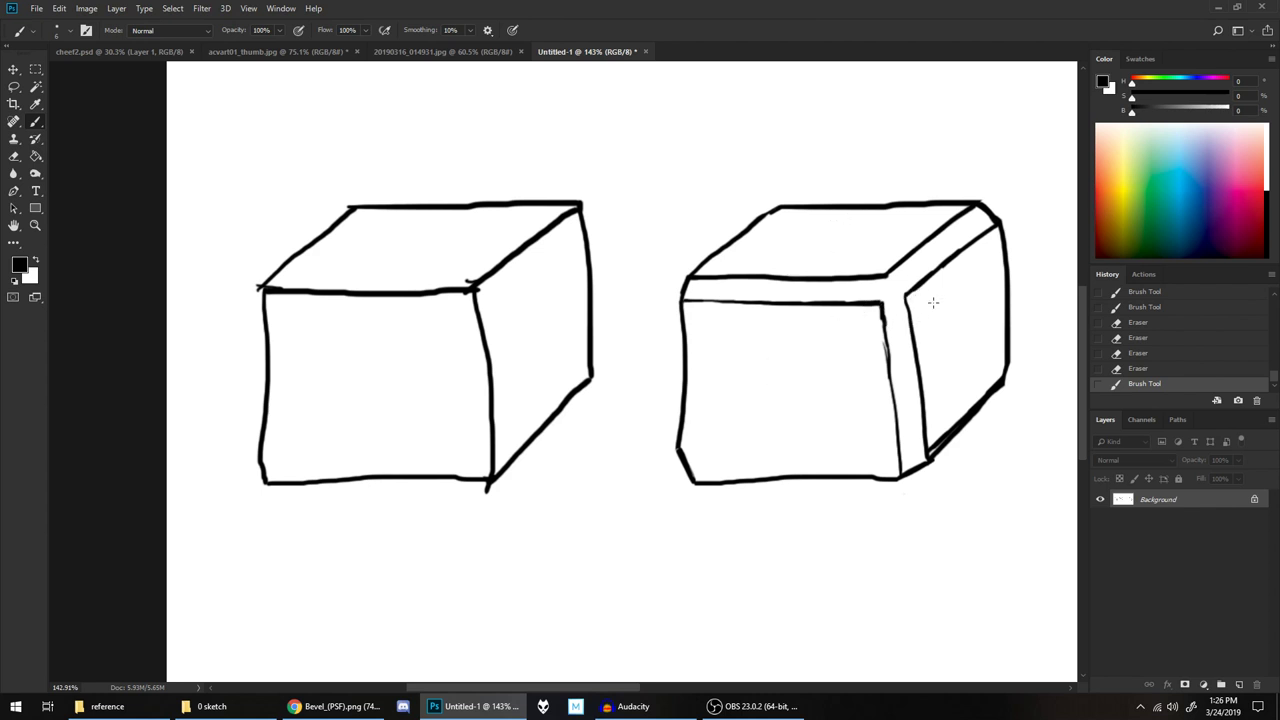
{"action": "left_click_drag", "start_coordinate": [971, 274], "coordinate": [380, 286]}
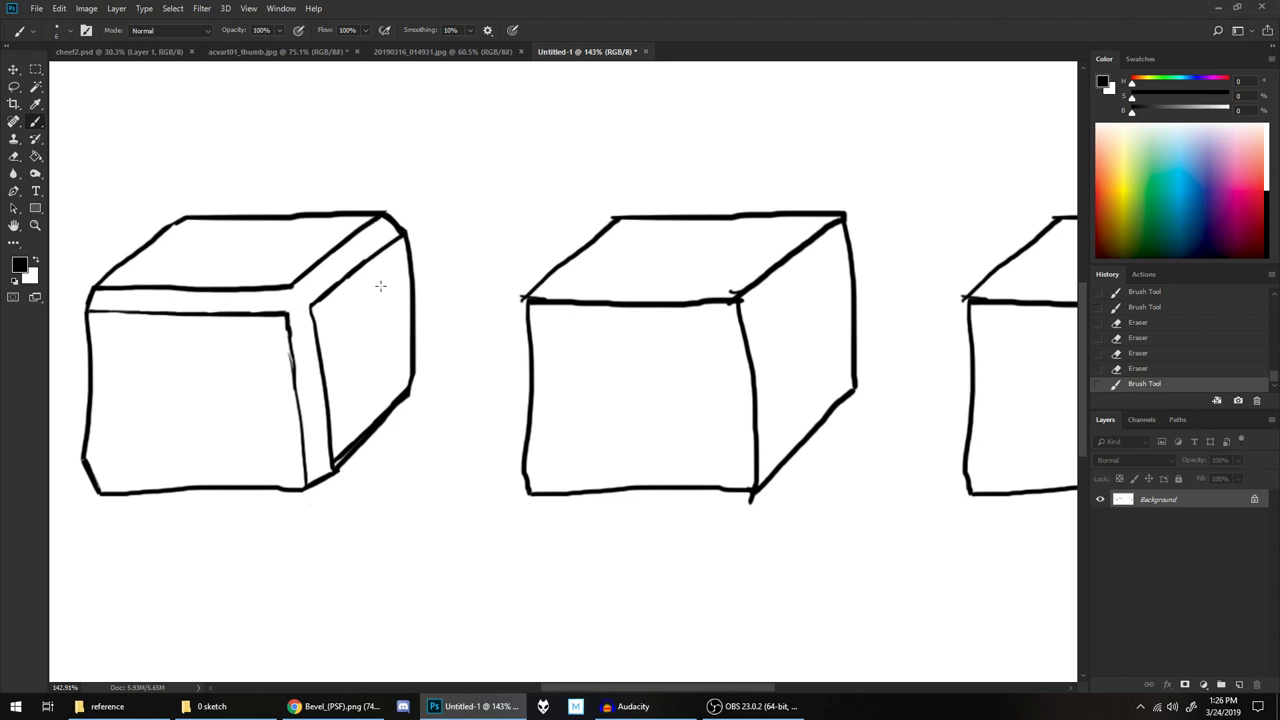
{"action": "key", "text": "e"}
{"action": "key", "text": "b"}
{"action": "key", "text": "e"}
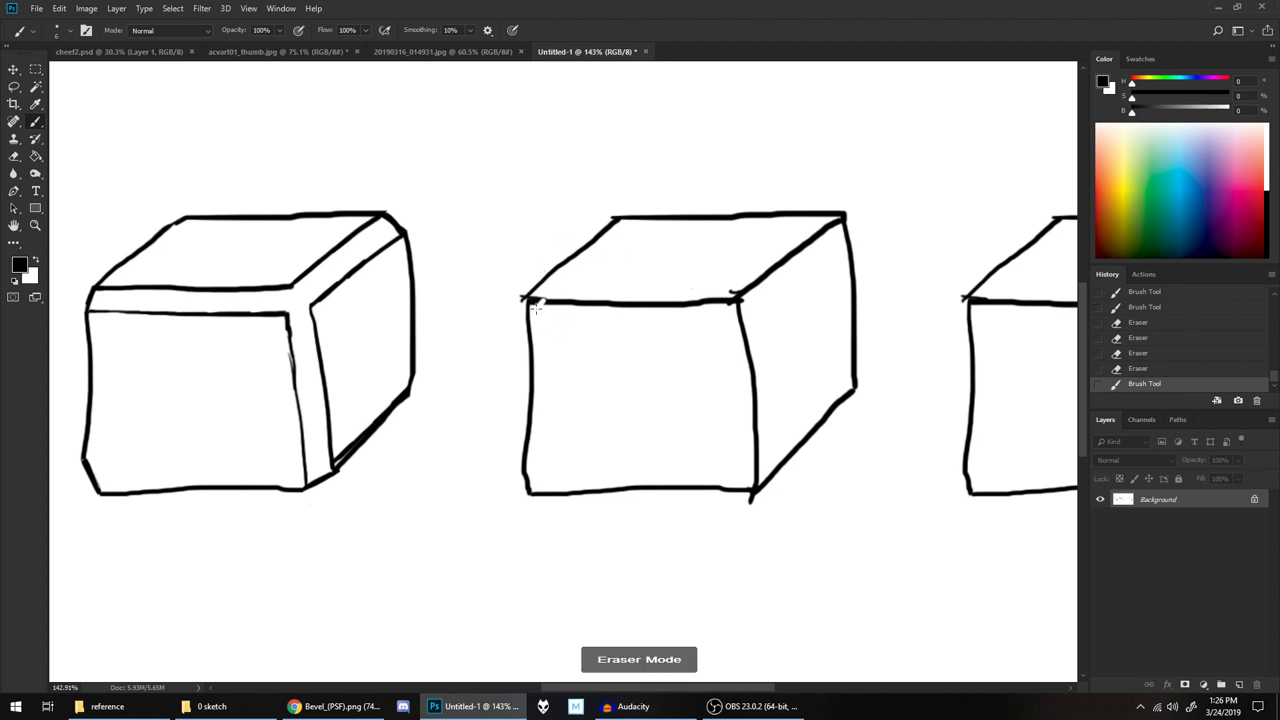
{"action": "mouse_move", "coordinate": [536, 298]}
{"action": "left_mouse_down"}
{"action": "mouse_move", "coordinate": [566, 292]}
{"action": "mouse_move", "coordinate": [542, 309]}
{"action": "mouse_move", "coordinate": [567, 313]}
{"action": "mouse_move", "coordinate": [768, 280]}
{"action": "mouse_move", "coordinate": [743, 292]}
{"action": "mouse_move", "coordinate": [835, 222]}
{"action": "left_mouse_up"}
{"action": "mouse_move", "coordinate": [739, 299]}
{"action": "left_mouse_down"}
{"action": "mouse_move", "coordinate": [760, 340]}
{"action": "mouse_move", "coordinate": [754, 492]}
{"action": "left_mouse_up"}
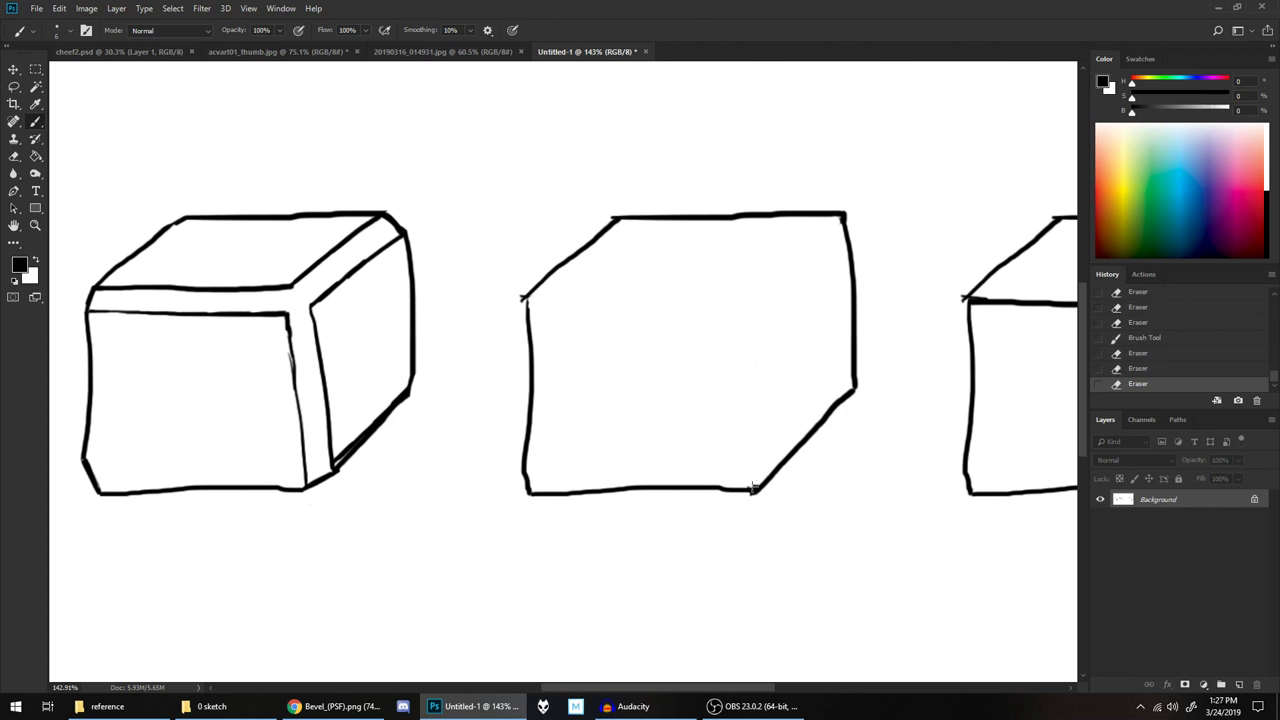
Sketch faint, broken double lines in place of the third cube's interior edges to suggest softly rounded bevels
{"action": "mouse_move", "coordinate": [524, 300]}
{"action": "left_mouse_down"}
{"action": "mouse_move", "coordinate": [527, 312]}
{"action": "mouse_move", "coordinate": [527, 298]}
{"action": "mouse_move", "coordinate": [586, 295]}
{"action": "left_mouse_up"}
{"action": "left_click_drag", "start_coordinate": [550, 294], "coordinate": [722, 292]}
{"action": "mouse_move", "coordinate": [540, 305]}
{"action": "left_mouse_down"}
{"action": "mouse_move", "coordinate": [715, 306]}
{"action": "mouse_move", "coordinate": [741, 354]}
{"action": "mouse_move", "coordinate": [743, 336]}
{"action": "mouse_move", "coordinate": [750, 470]}
{"action": "left_mouse_up"}
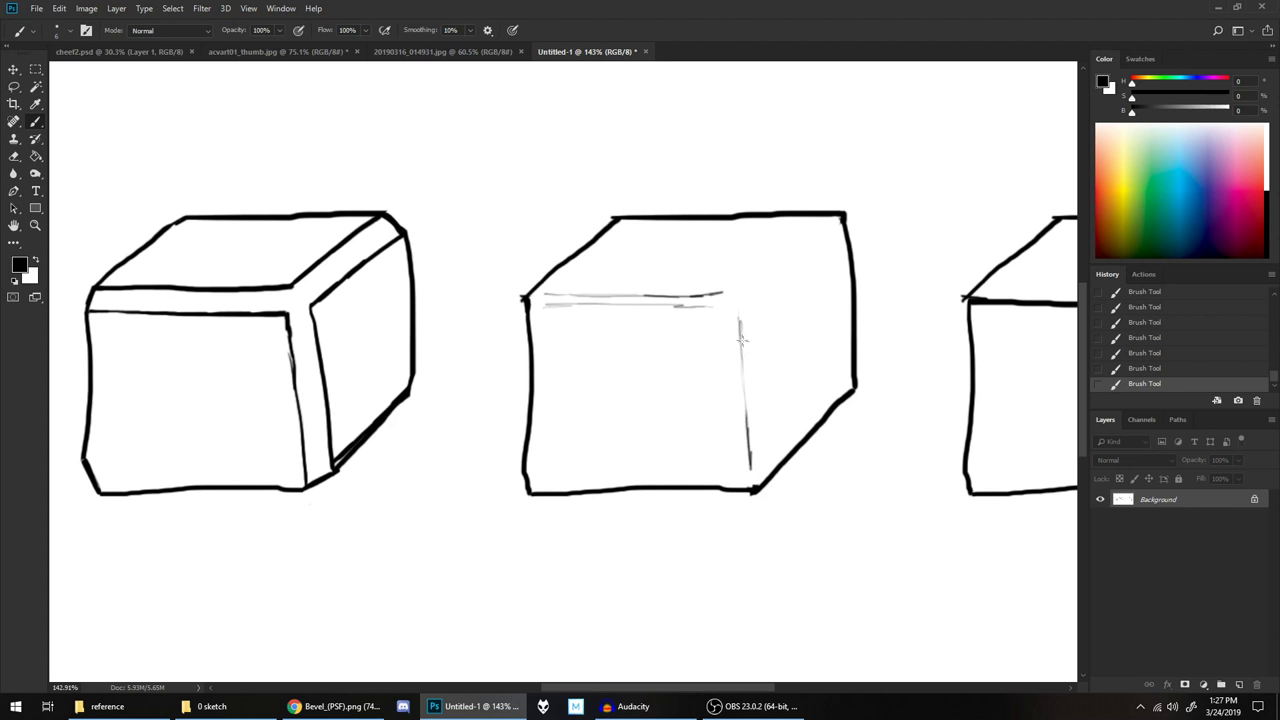
{"action": "left_click_drag", "start_coordinate": [756, 317], "coordinate": [765, 455]}
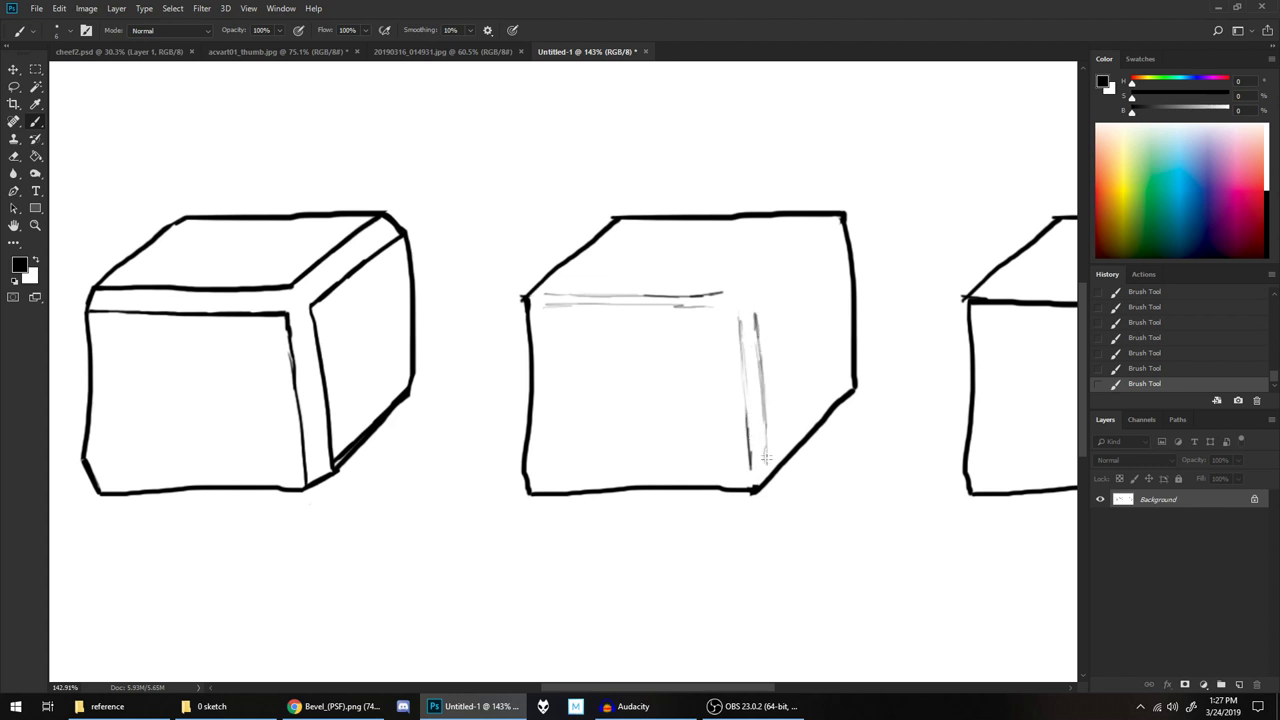
{"action": "left_click_drag", "start_coordinate": [757, 282], "coordinate": [830, 220]}
{"action": "left_click_drag", "start_coordinate": [773, 287], "coordinate": [835, 229]}
{"action": "left_click_drag", "start_coordinate": [719, 293], "coordinate": [737, 288]}
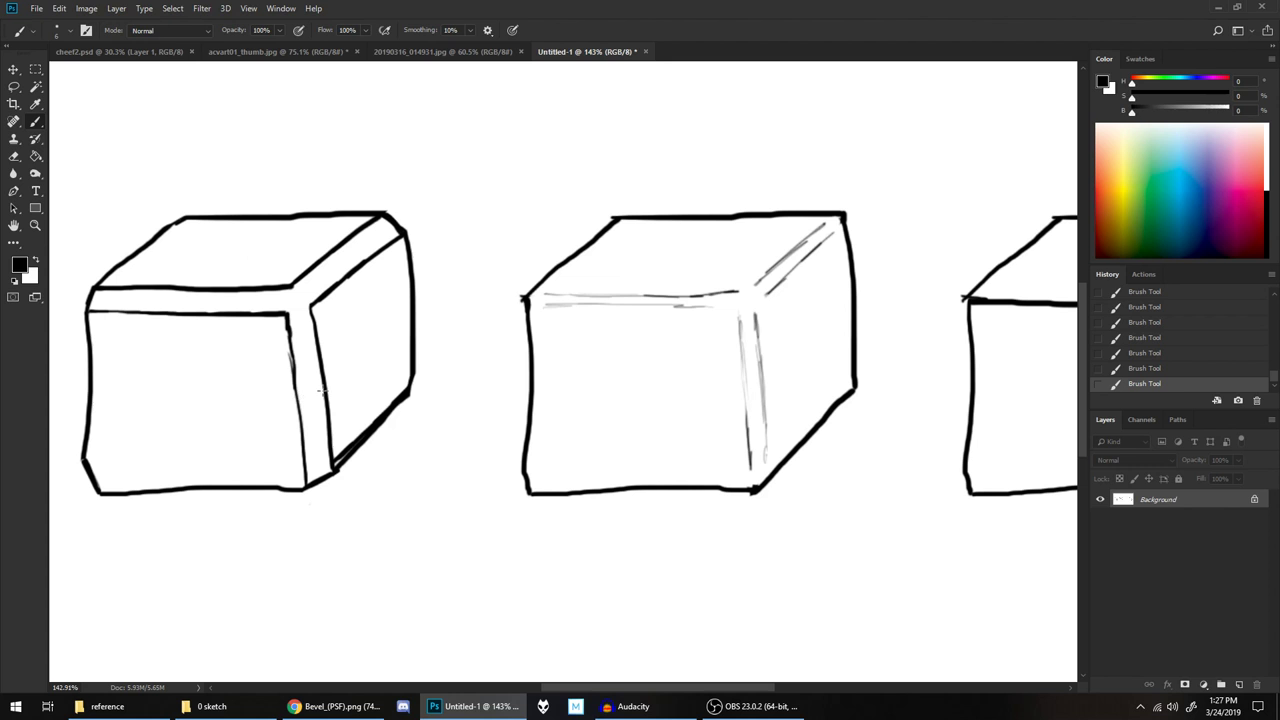
{"action": "left_click_drag", "start_coordinate": [706, 307], "coordinate": [707, 312]}
Erase the overshooting line tip at the third cube's upper front-left corner
{"action": "key", "text": "e"}
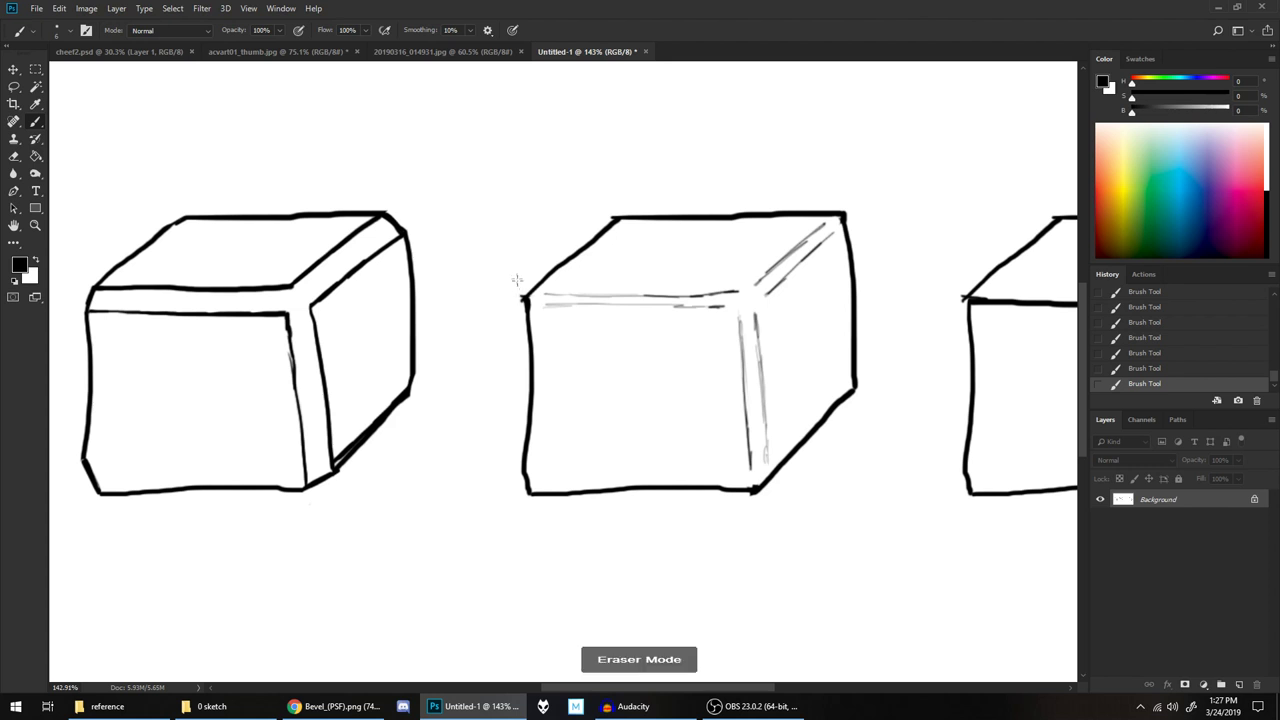
{"action": "left_click_drag", "start_coordinate": [518, 285], "coordinate": [522, 296]}
{"action": "key", "text": "b"}
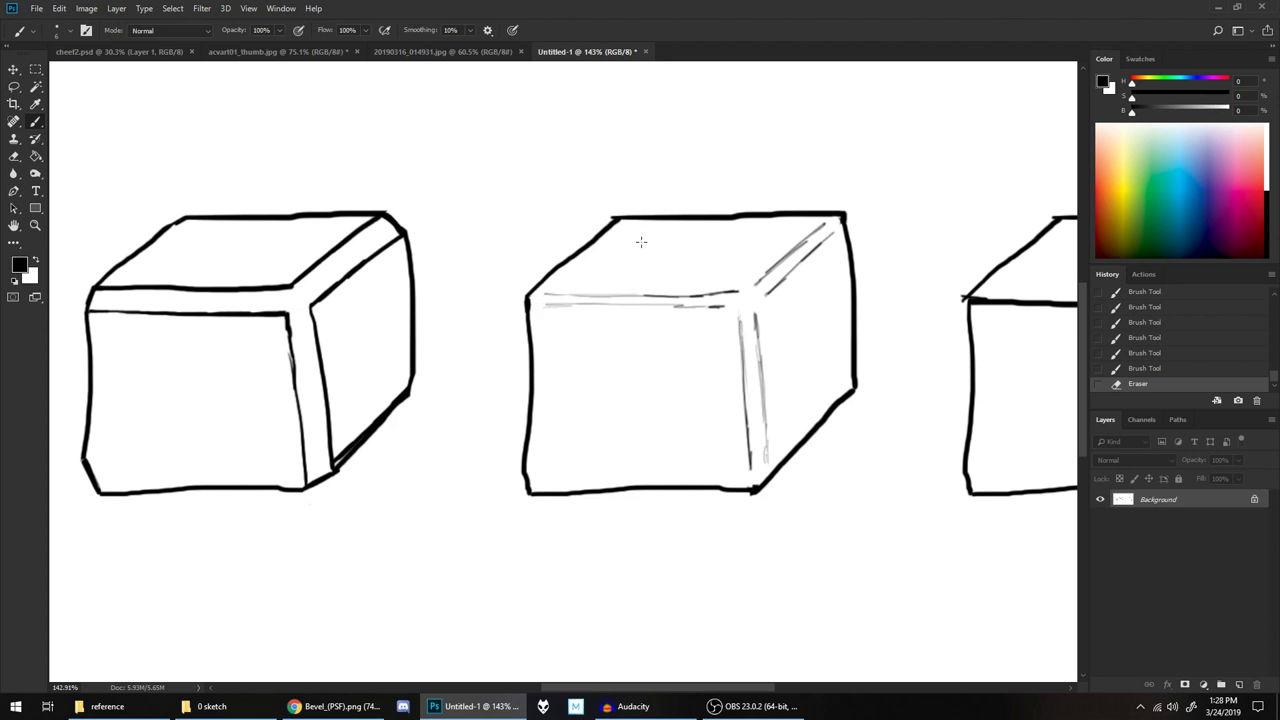
Erase the fourth cube's three interior edges and the line overshooting its lower front corner
{"action": "left_click_drag", "start_coordinate": [643, 362], "coordinate": [862, 351]}
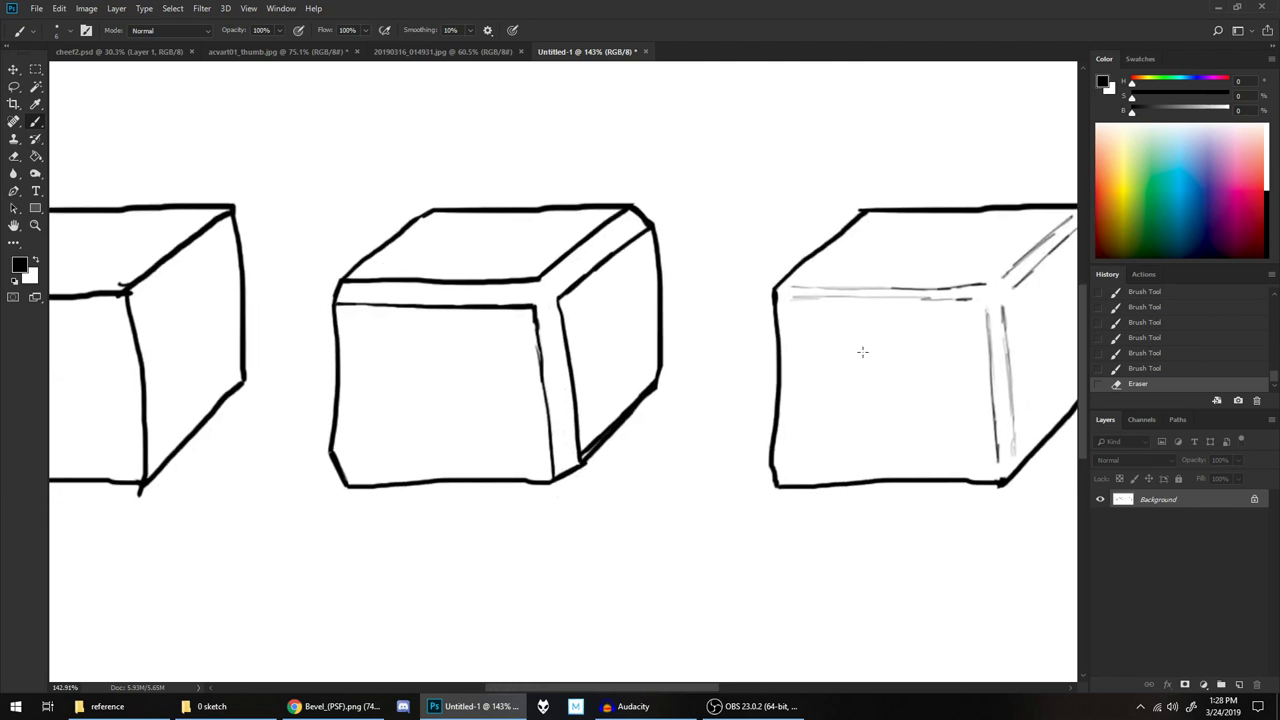
{"action": "scroll", "coordinate": [862, 351], "scroll_direction": "down", "scroll_amount": 3}
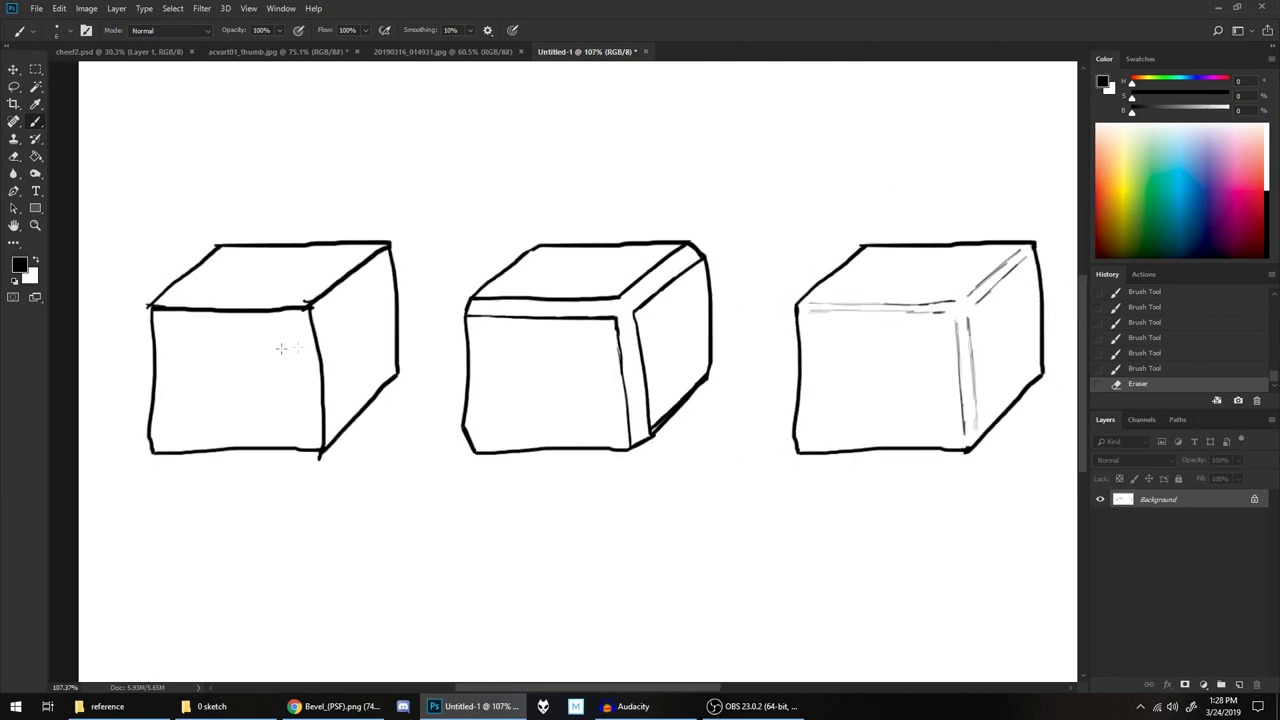
{"action": "left_click_drag", "start_coordinate": [1000, 327], "coordinate": [440, 343]}
{"action": "scroll", "coordinate": [628, 381], "scroll_direction": "up", "scroll_amount": 2}
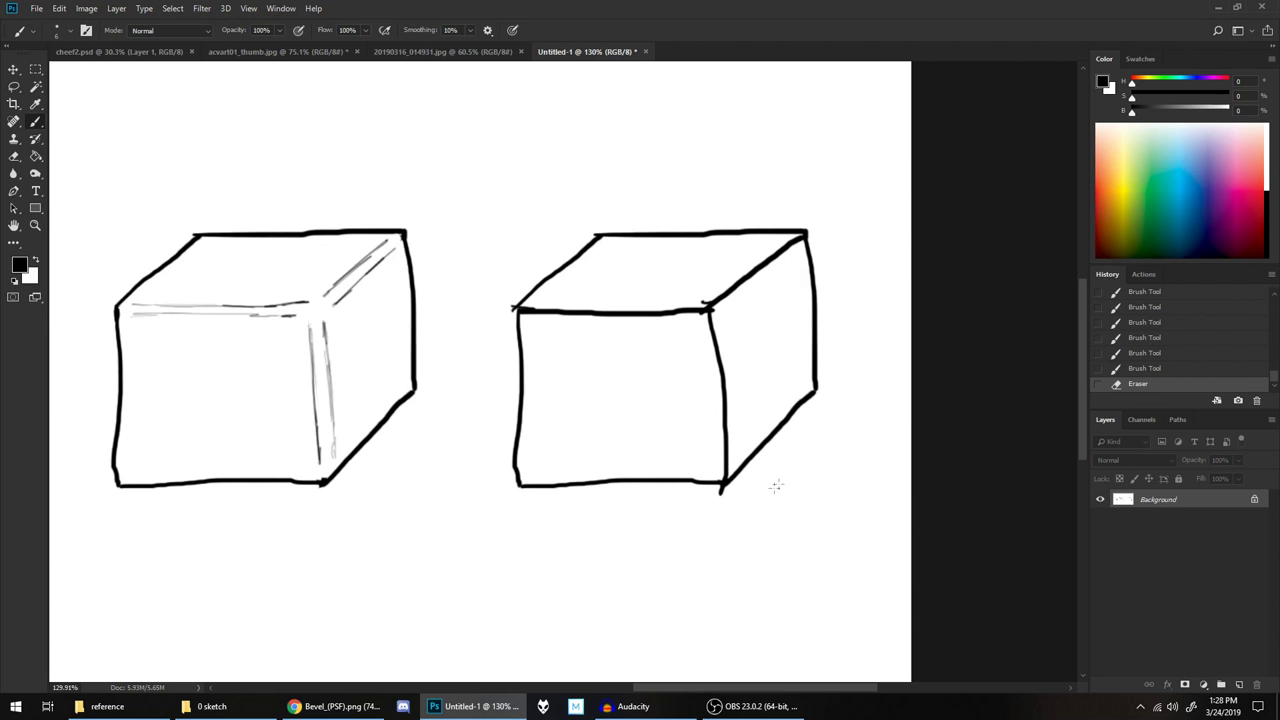
{"action": "key", "text": "grave"}
{"action": "mouse_move", "coordinate": [714, 493]}
{"action": "left_mouse_down"}
{"action": "mouse_move", "coordinate": [728, 491]}
{"action": "mouse_move", "coordinate": [708, 490]}
{"action": "left_mouse_up"}
{"action": "key", "text": "grave"}
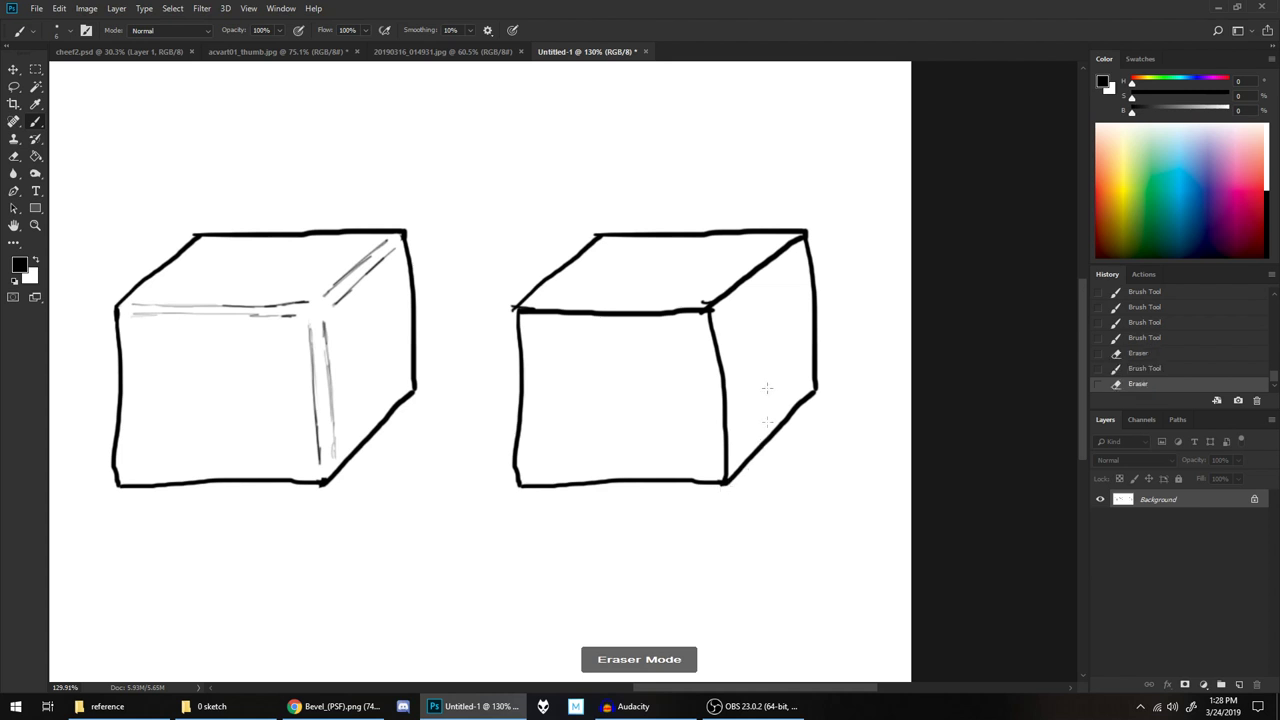
{"action": "mouse_move", "coordinate": [534, 306]}
{"action": "left_mouse_down"}
{"action": "mouse_move", "coordinate": [589, 294]}
{"action": "mouse_move", "coordinate": [581, 326]}
{"action": "mouse_move", "coordinate": [651, 307]}
{"action": "mouse_move", "coordinate": [673, 316]}
{"action": "mouse_move", "coordinate": [797, 241]}
{"action": "left_mouse_up"}
{"action": "mouse_move", "coordinate": [710, 322]}
{"action": "left_mouse_down"}
{"action": "mouse_move", "coordinate": [707, 375]}
{"action": "mouse_move", "coordinate": [721, 372]}
{"action": "mouse_move", "coordinate": [721, 473]}
{"action": "mouse_move", "coordinate": [726, 432]}
{"action": "left_mouse_up"}
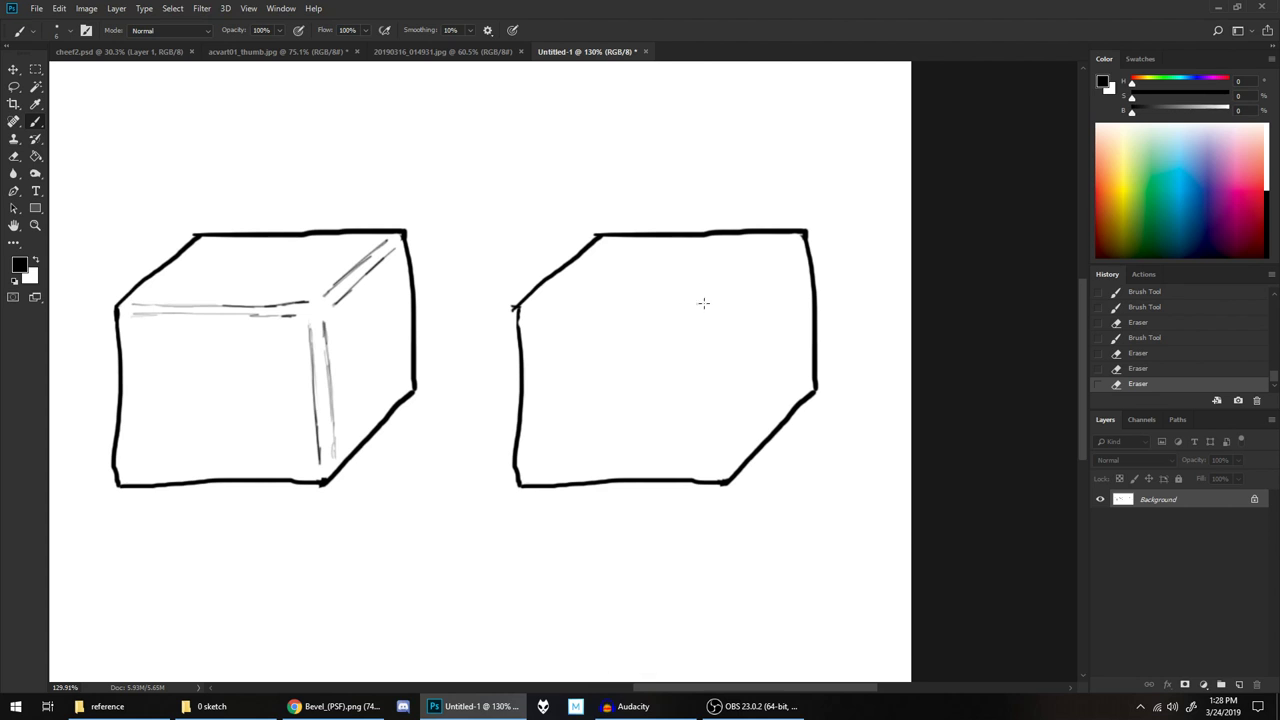
Draw short broken strokes around the fourth cube's front corner, where its three faces meet
{"action": "mouse_move", "coordinate": [710, 302]}
{"action": "left_mouse_down"}
{"action": "mouse_move", "coordinate": [726, 294]}
{"action": "mouse_move", "coordinate": [702, 304]}
{"action": "mouse_move", "coordinate": [711, 330]}
{"action": "mouse_move", "coordinate": [733, 308]}
{"action": "mouse_move", "coordinate": [727, 331]}
{"action": "mouse_move", "coordinate": [709, 317]}
{"action": "left_mouse_up"}
{"action": "left_click_drag", "start_coordinate": [700, 304], "coordinate": [688, 320]}
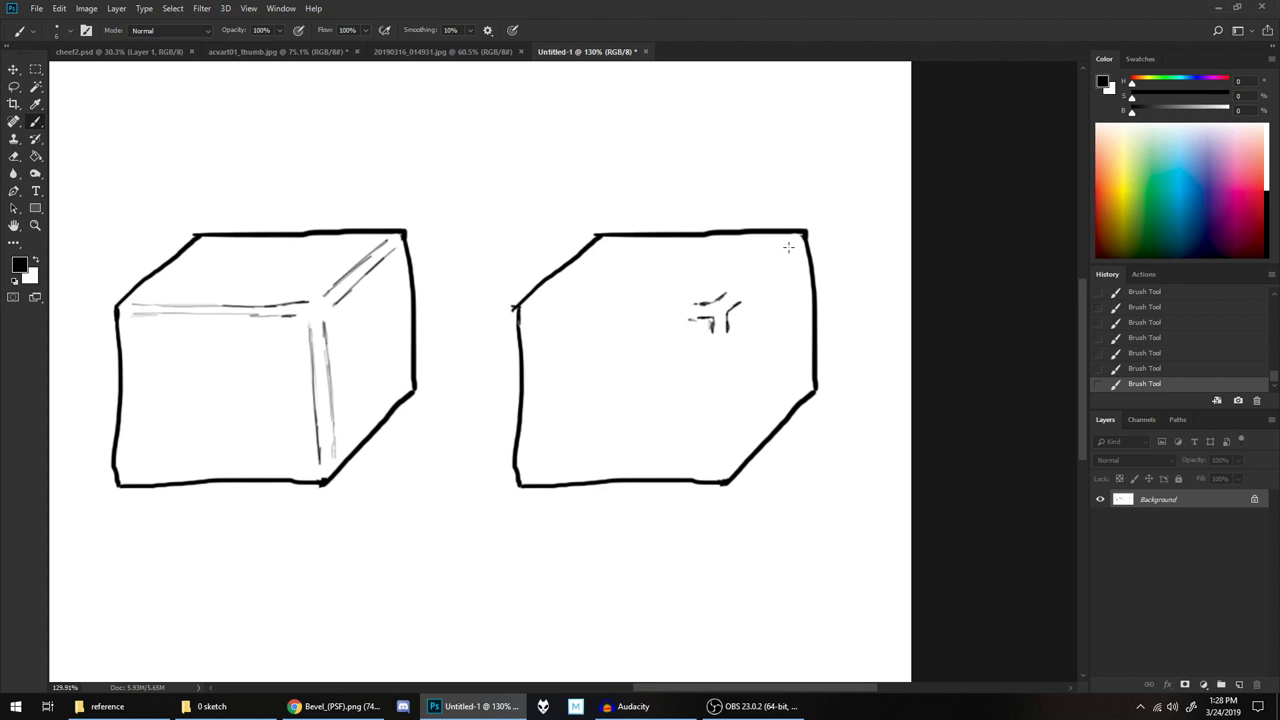
{"action": "scroll", "coordinate": [795, 338], "scroll_direction": "down", "scroll_amount": 3}
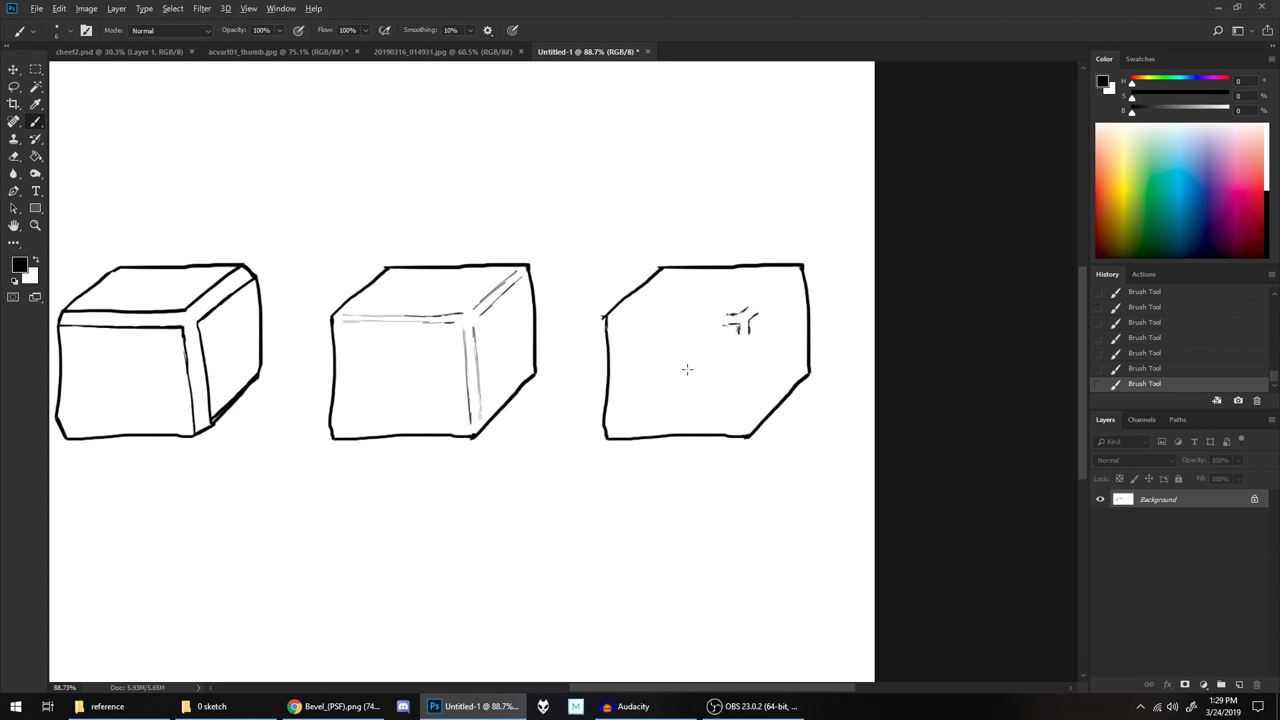
Copy the bevelled second cube with a rectangular selection and place the pasted copy directly below the original
{"action": "key", "text": "ctrl+minus"}
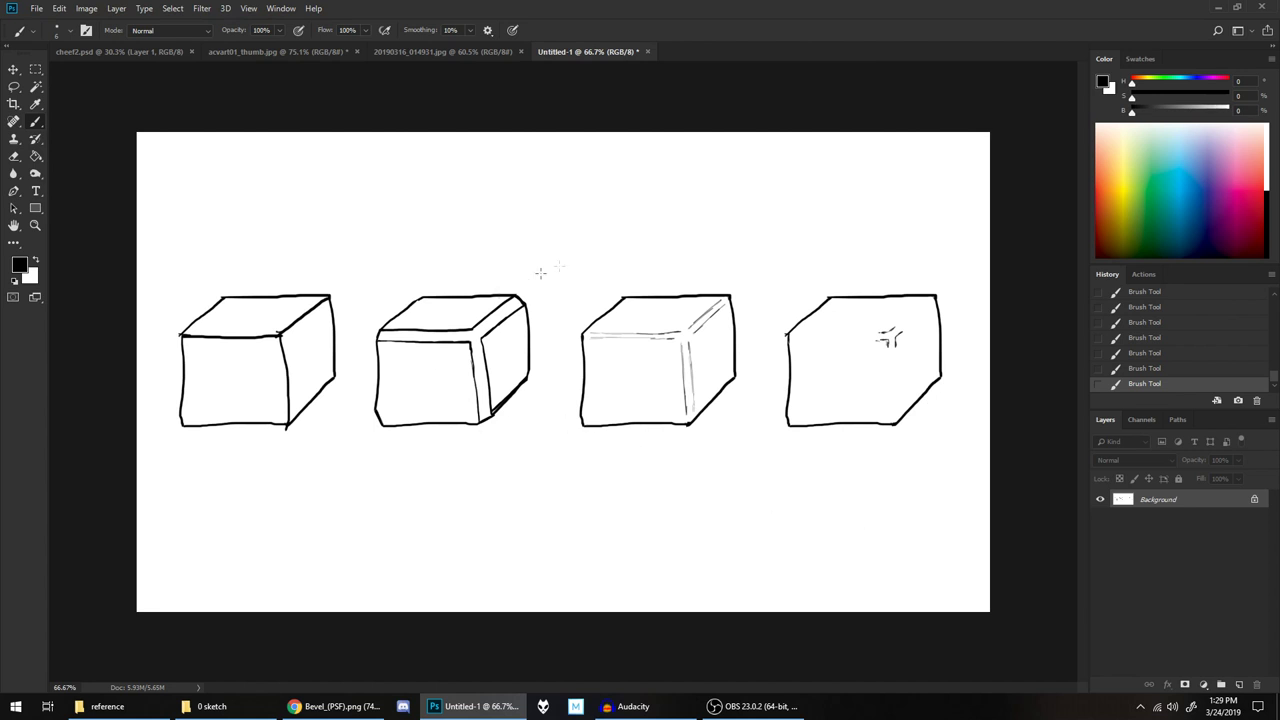
{"action": "left_click", "coordinate": [37, 70]}
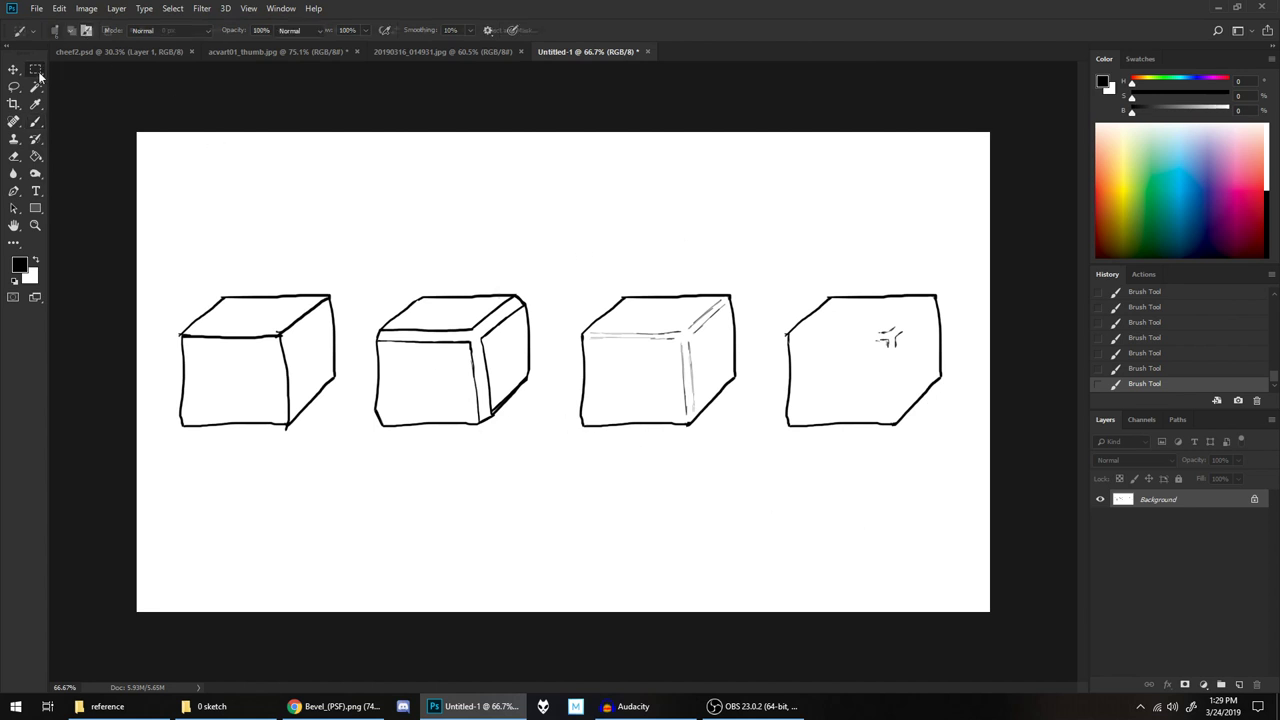
{"action": "left_click_drag", "start_coordinate": [360, 276], "coordinate": [542, 436]}
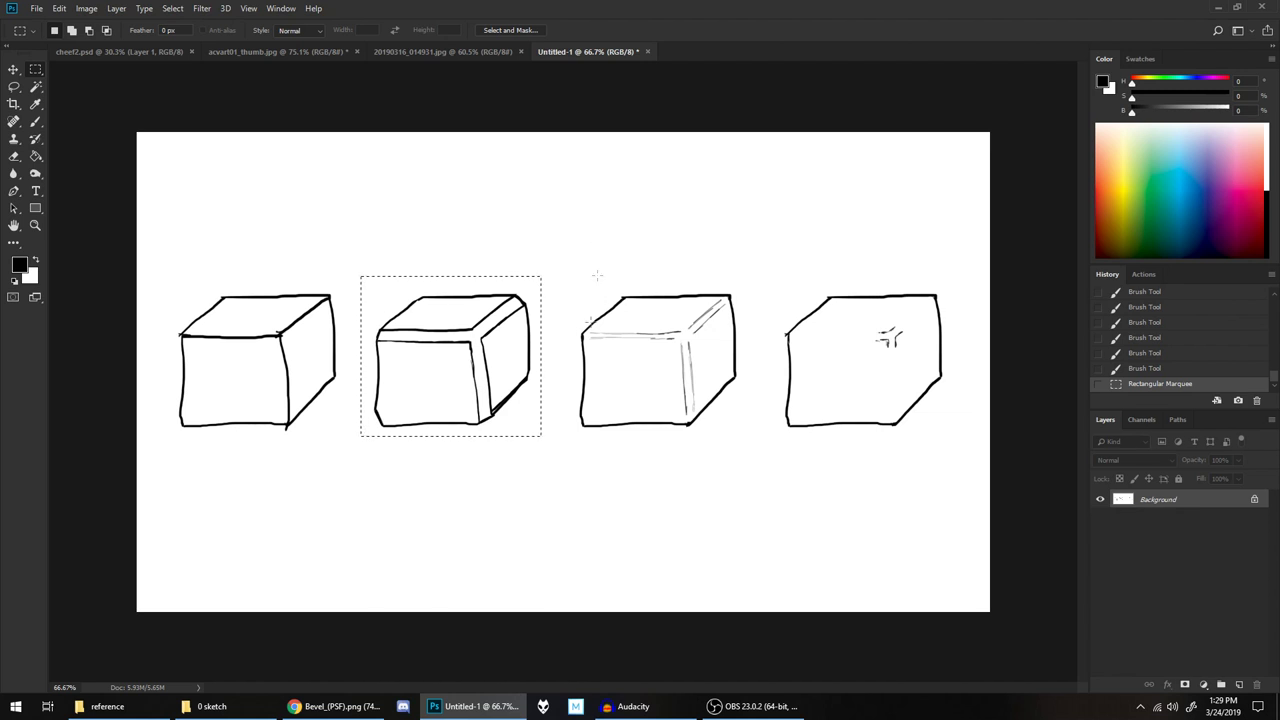
{"action": "key", "text": "ctrl+v"}
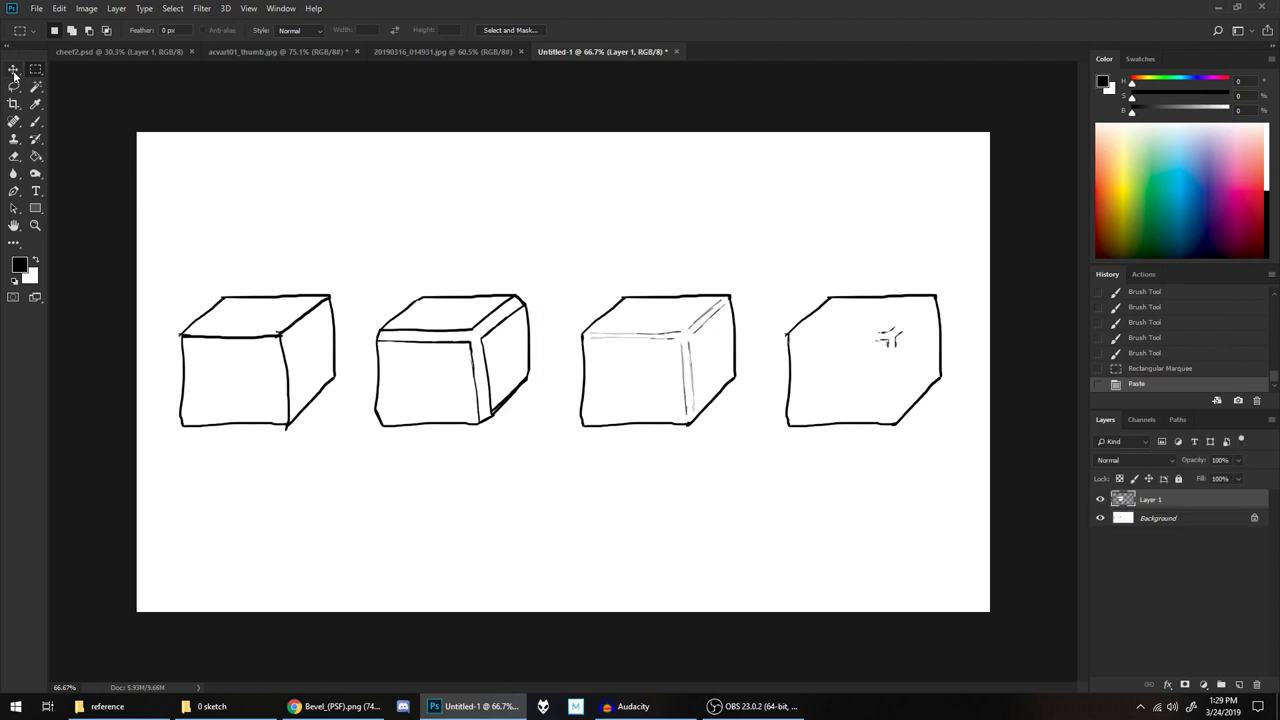
{"action": "left_click", "coordinate": [14, 69]}
{"action": "left_click_drag", "start_coordinate": [436, 355], "coordinate": [436, 515]}
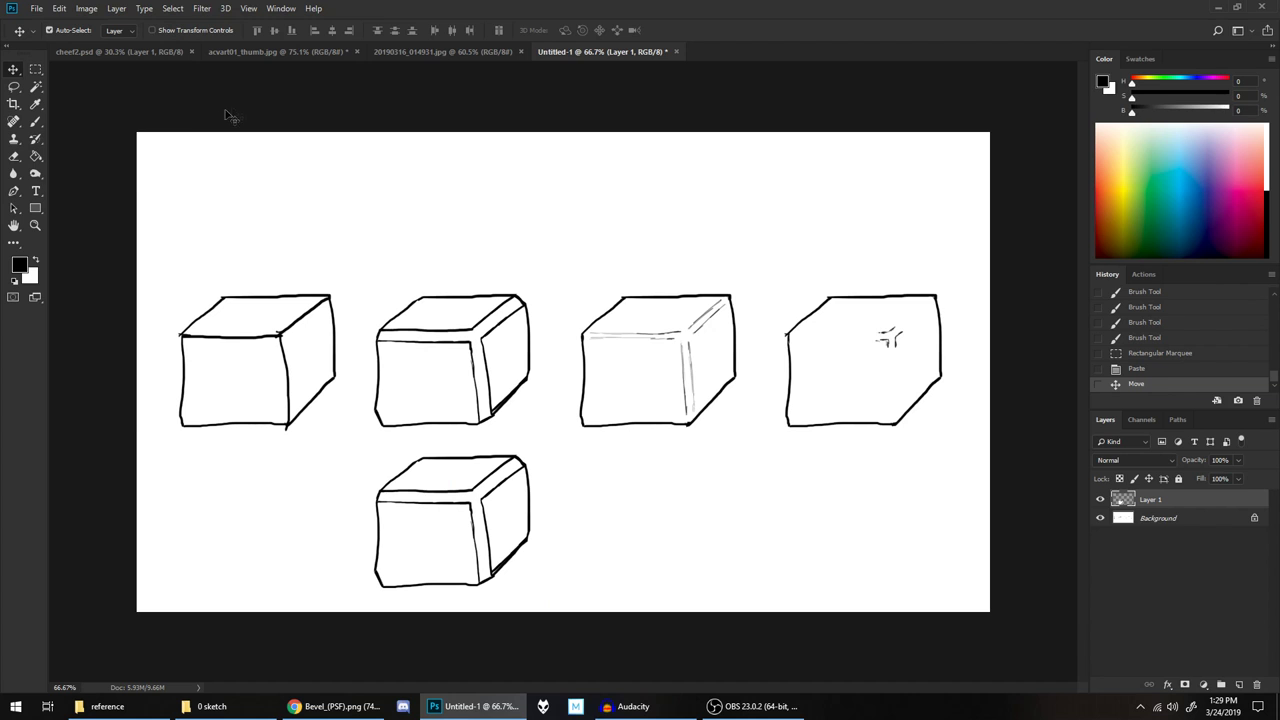
Brush wider chamfer lines across the top, front and right faces of the copied bevelled cube in the lower row
{"action": "left_click", "coordinate": [36, 122]}
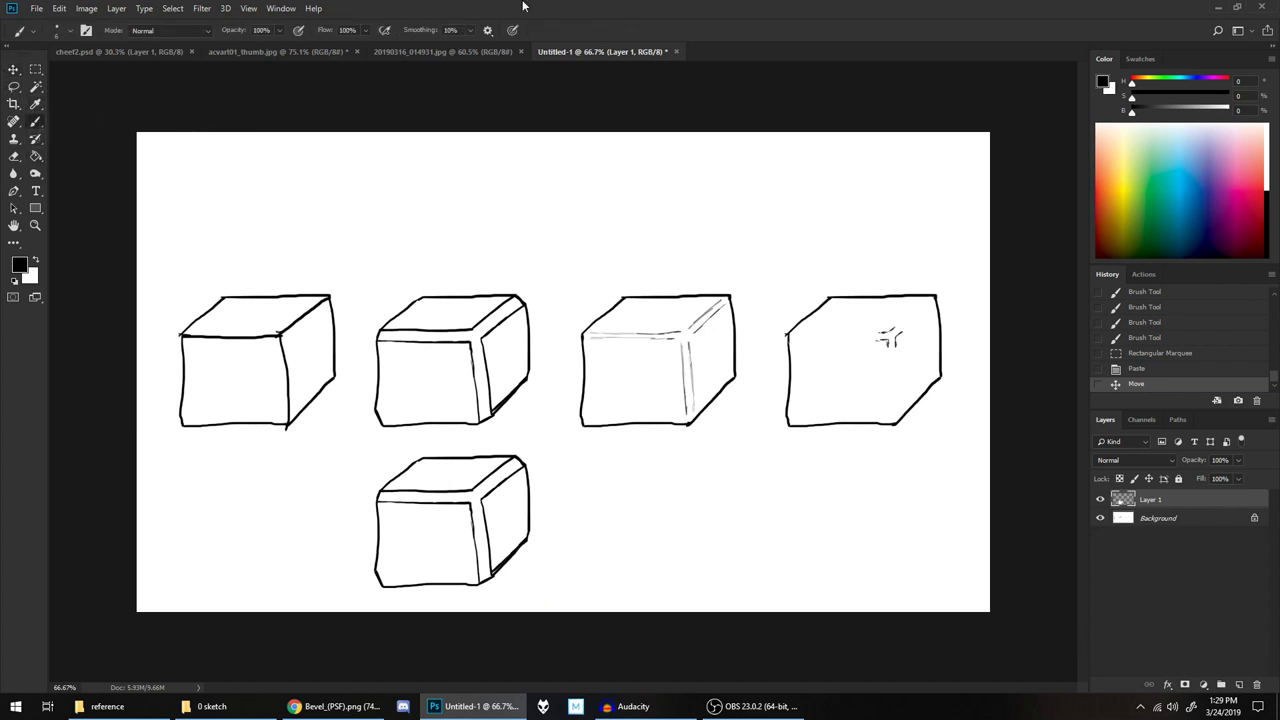
{"action": "scroll", "coordinate": [546, 341], "scroll_direction": "up", "scroll_amount": 3}
{"action": "scroll", "coordinate": [542, 346], "scroll_direction": "up", "scroll_amount": 6}
{"action": "left_click_drag", "start_coordinate": [513, 414], "coordinate": [832, 81]}
{"action": "scroll", "coordinate": [814, 281], "scroll_direction": "down", "scroll_amount": 2}
{"action": "scroll", "coordinate": [818, 276], "scroll_direction": "down", "scroll_amount": 2}
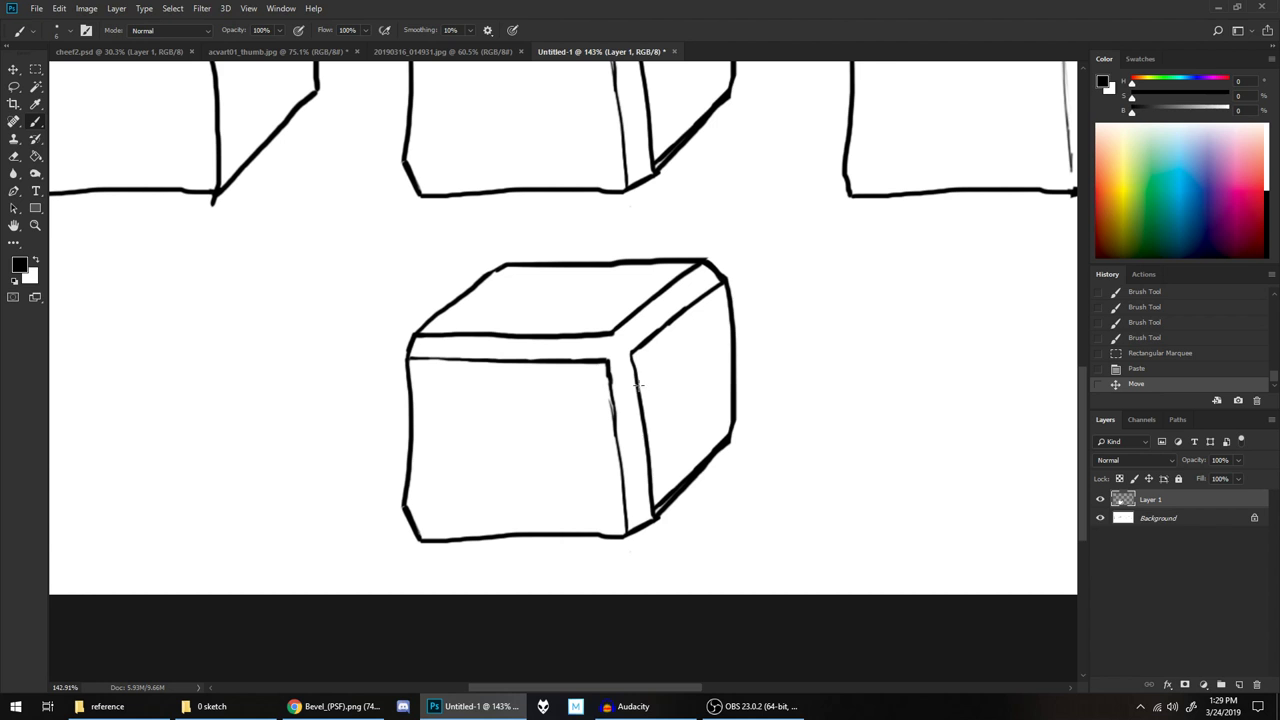
{"action": "left_click_drag", "start_coordinate": [637, 393], "coordinate": [728, 319]}
{"action": "mouse_move", "coordinate": [556, 334]}
{"action": "left_mouse_down"}
{"action": "mouse_move", "coordinate": [651, 260]}
{"action": "mouse_move", "coordinate": [554, 334]}
{"action": "left_mouse_up"}
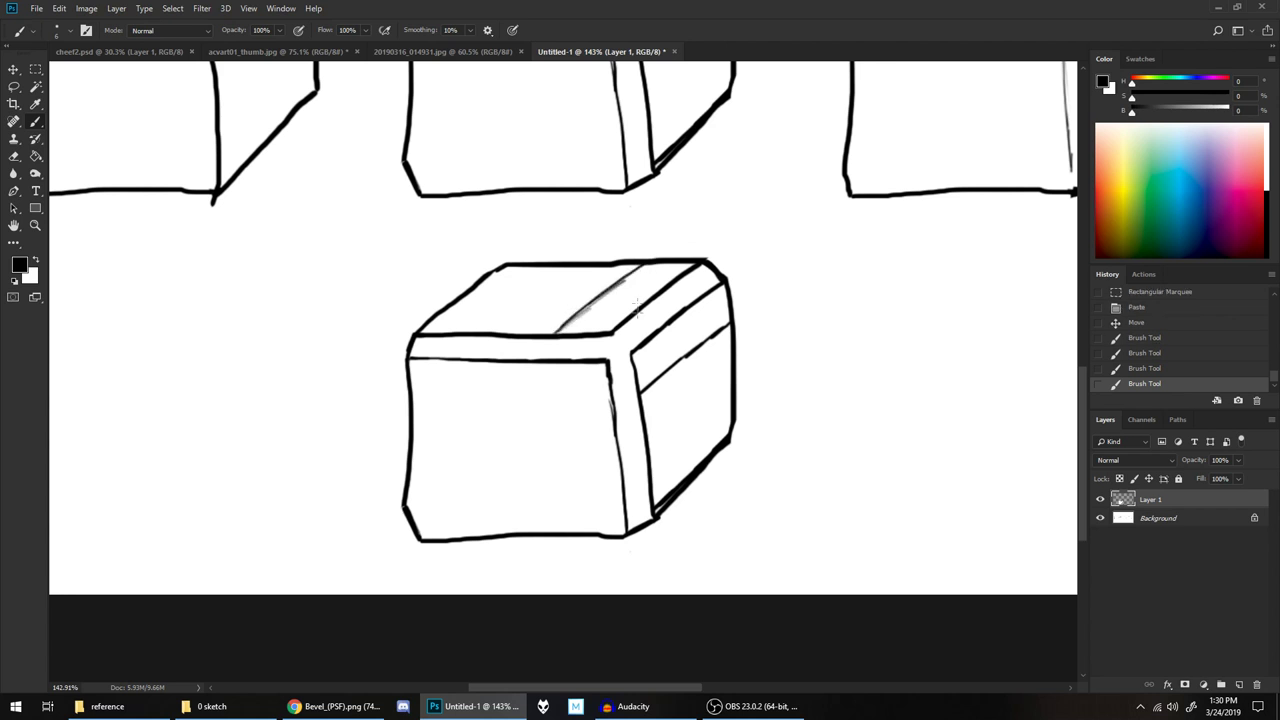
{"action": "left_click", "coordinate": [566, 365]}
{"action": "left_click_drag", "start_coordinate": [564, 366], "coordinate": [612, 410]}
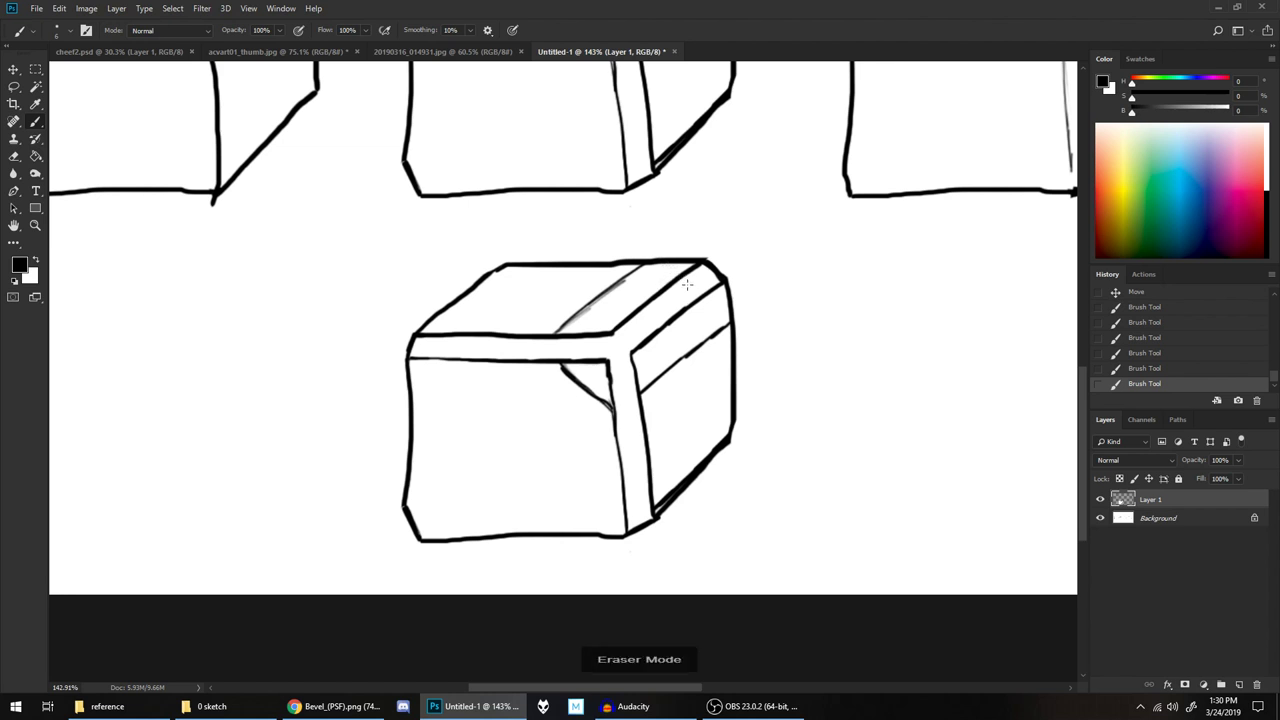
Cut off the copied cube's rear upper corner with a slanted outline and erase the old bevel edges inside the wide chamfer
{"action": "left_click_drag", "start_coordinate": [661, 264], "coordinate": [730, 312]}
{"action": "mouse_move", "coordinate": [680, 268]}
{"action": "left_mouse_down"}
{"action": "mouse_move", "coordinate": [664, 266]}
{"action": "mouse_move", "coordinate": [716, 270]}
{"action": "mouse_move", "coordinate": [710, 290]}
{"action": "mouse_move", "coordinate": [733, 310]}
{"action": "left_mouse_up"}
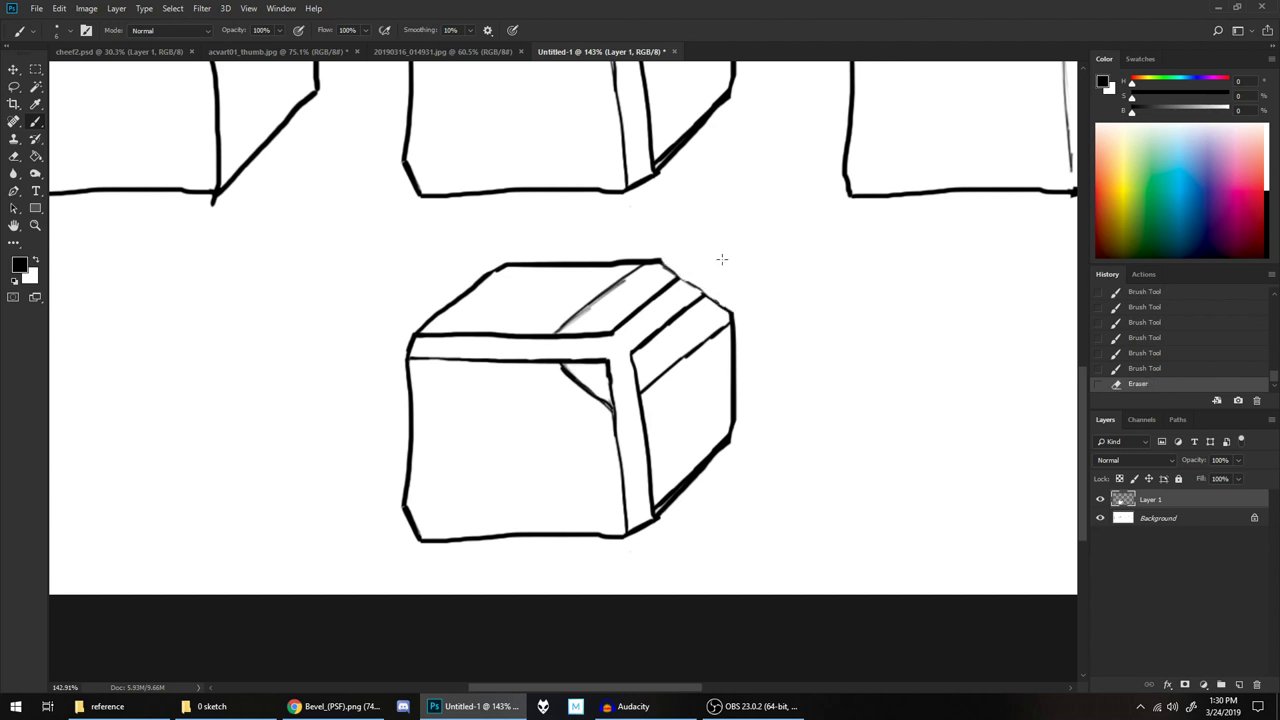
{"action": "mouse_move", "coordinate": [626, 320]}
{"action": "left_mouse_down"}
{"action": "mouse_move", "coordinate": [590, 338]}
{"action": "mouse_move", "coordinate": [568, 330]}
{"action": "mouse_move", "coordinate": [680, 288]}
{"action": "mouse_move", "coordinate": [632, 358]}
{"action": "mouse_move", "coordinate": [640, 394]}
{"action": "mouse_move", "coordinate": [676, 312]}
{"action": "mouse_move", "coordinate": [700, 300]}
{"action": "left_mouse_up"}
{"action": "left_click_drag", "start_coordinate": [612, 366], "coordinate": [562, 355]}
{"action": "left_click_drag", "start_coordinate": [610, 394], "coordinate": [612, 402]}
{"action": "left_click", "coordinate": [637, 311]}
{"action": "mouse_move", "coordinate": [672, 270]}
{"action": "left_mouse_down"}
{"action": "mouse_move", "coordinate": [700, 290]}
{"action": "mouse_move", "coordinate": [673, 268]}
{"action": "mouse_move", "coordinate": [725, 309]}
{"action": "left_mouse_up"}
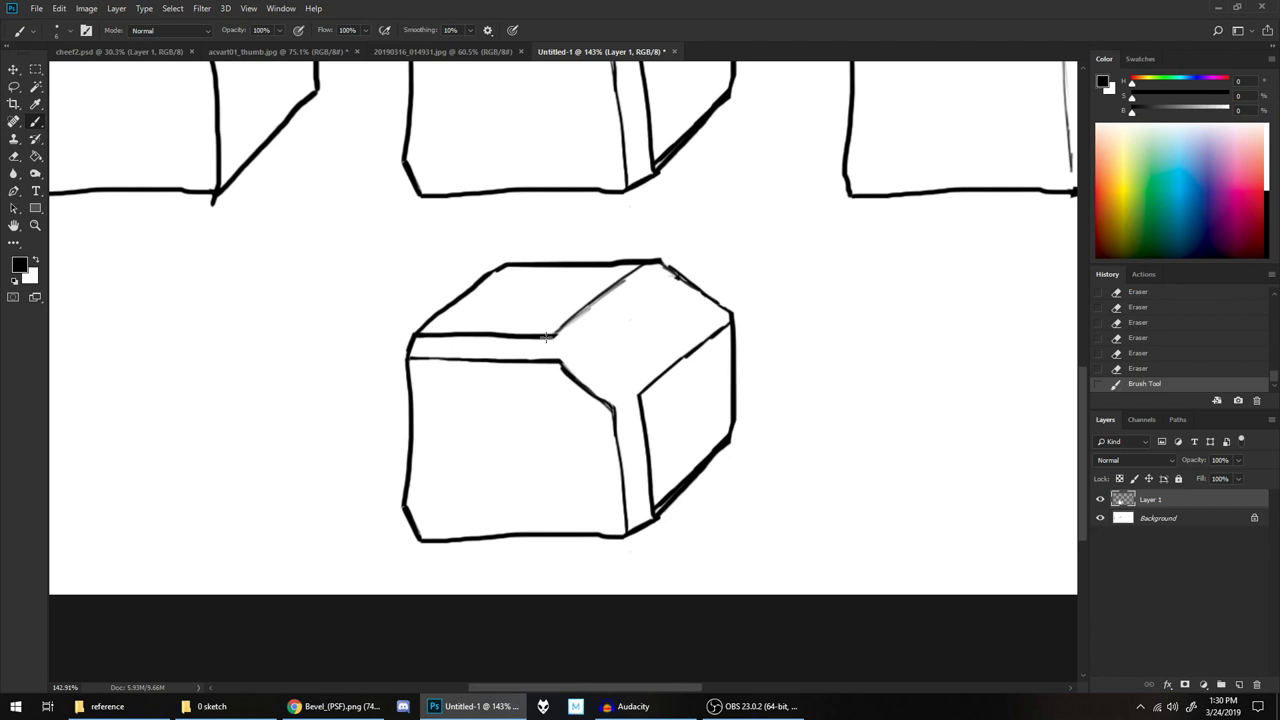
Clear the selection and merge the layer holding the wide-chamfered cube down into the background
{"action": "scroll", "coordinate": [751, 345], "scroll_direction": "up", "scroll_amount": 3}
{"action": "scroll", "coordinate": [751, 345], "scroll_direction": "down", "scroll_amount": 6}
{"action": "left_click_drag", "start_coordinate": [736, 235], "coordinate": [713, 363]}
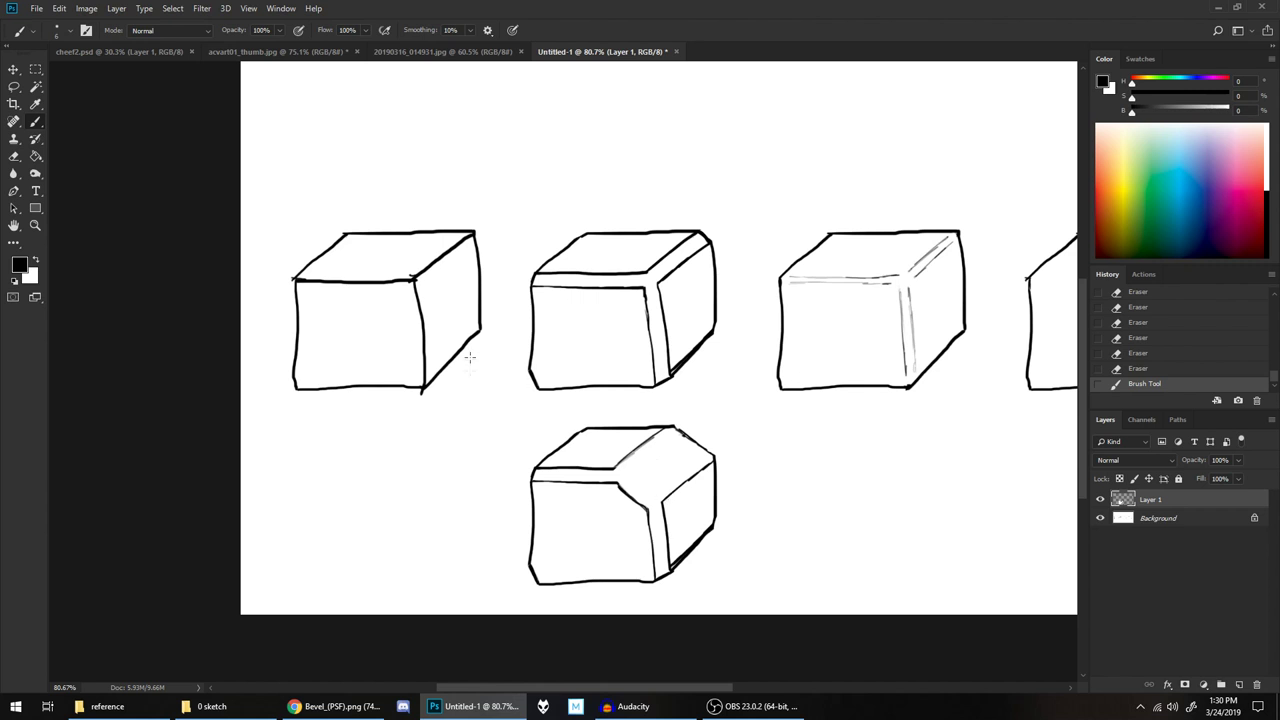
{"action": "left_click", "coordinate": [40, 69]}
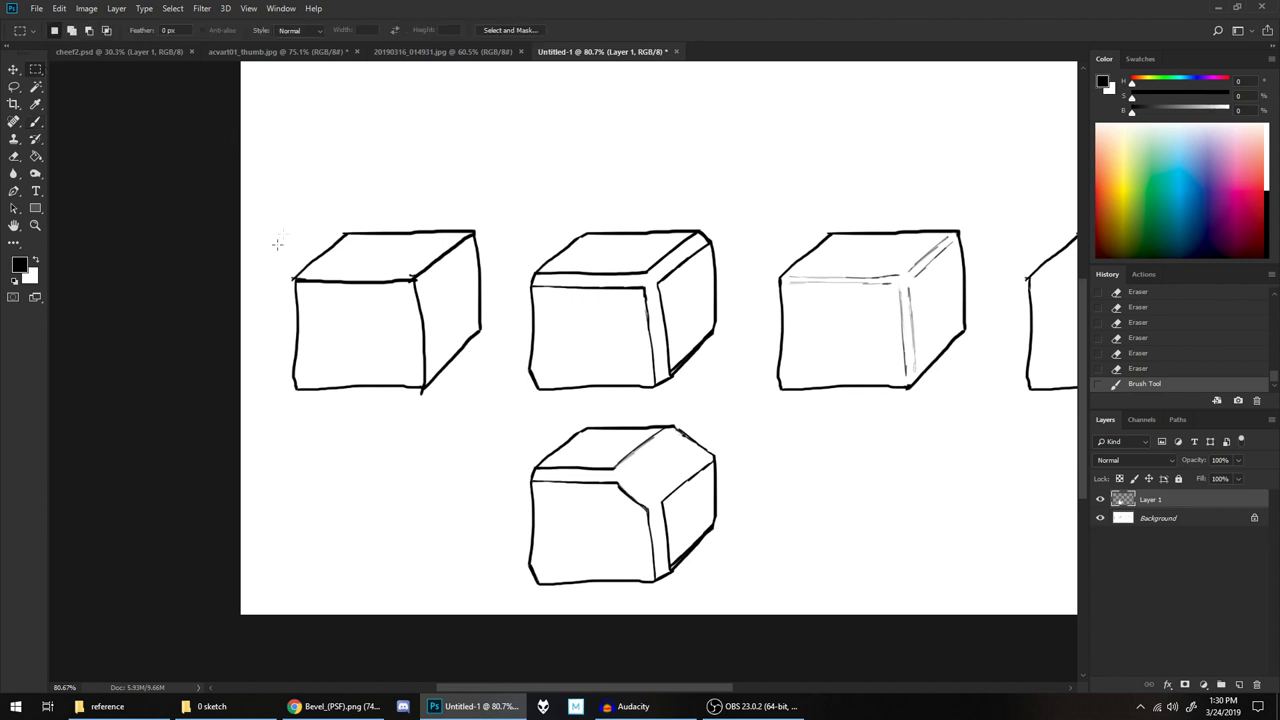
{"action": "mouse_move", "coordinate": [276, 204]}
{"action": "left_mouse_down"}
{"action": "mouse_move", "coordinate": [351, 427]}
{"action": "mouse_move", "coordinate": [495, 400]}
{"action": "left_mouse_up"}
{"action": "key", "text": "ctrl+d"}
{"action": "key", "text": "ctrl+e"}
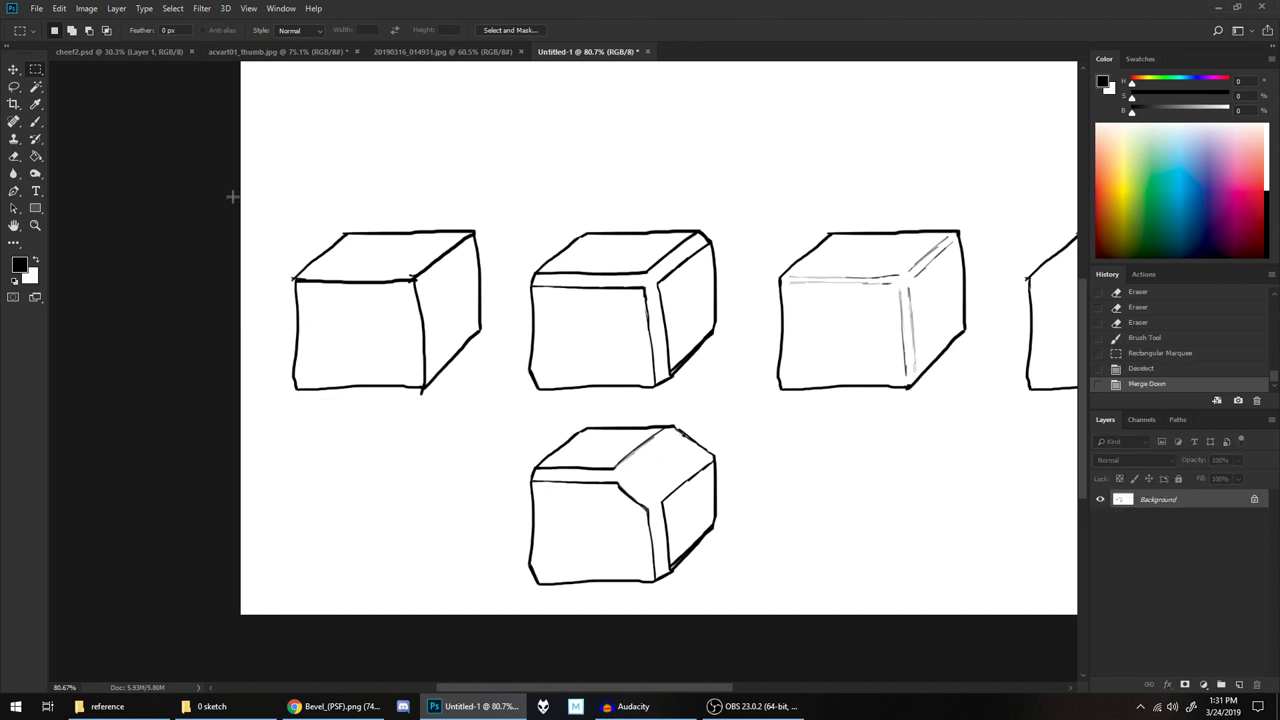
Copy the sharp-edged first cube with a rectangular selection, place the copy below the original and merge it into the background
{"action": "left_click_drag", "start_coordinate": [275, 202], "coordinate": [493, 409]}
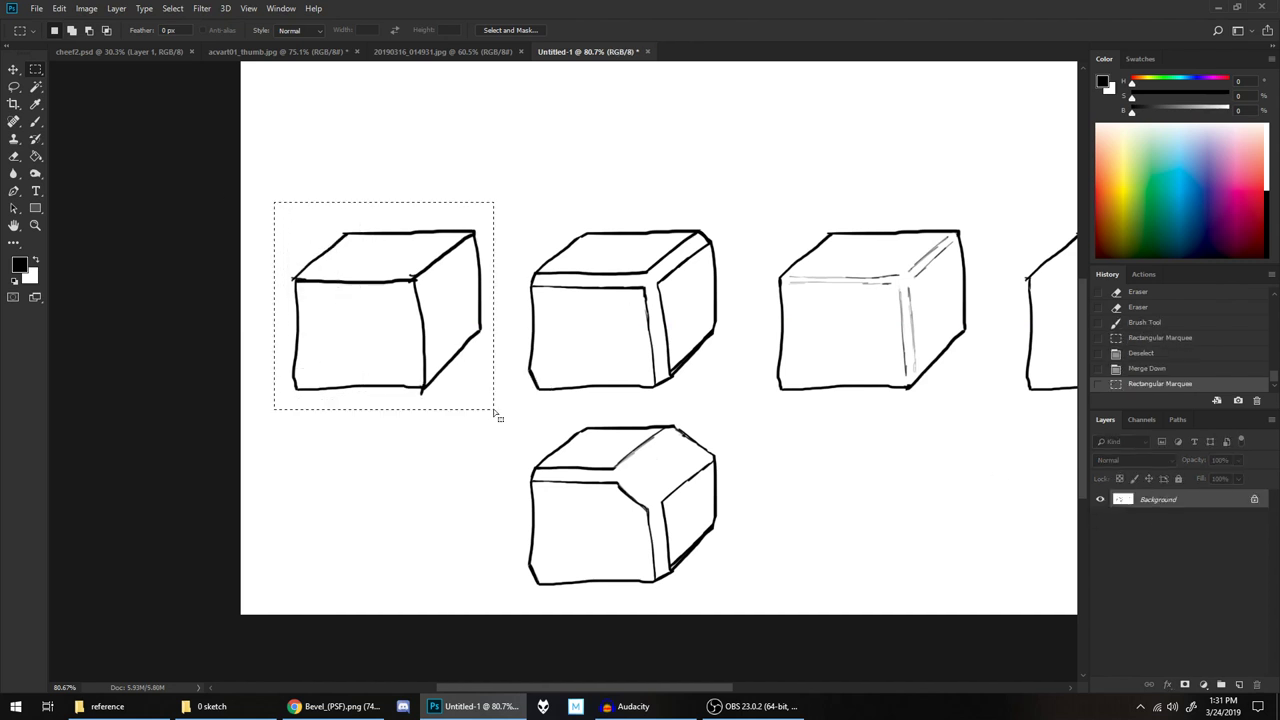
{"action": "key", "text": "ctrl+c"}
{"action": "key", "text": "ctrl+v"}
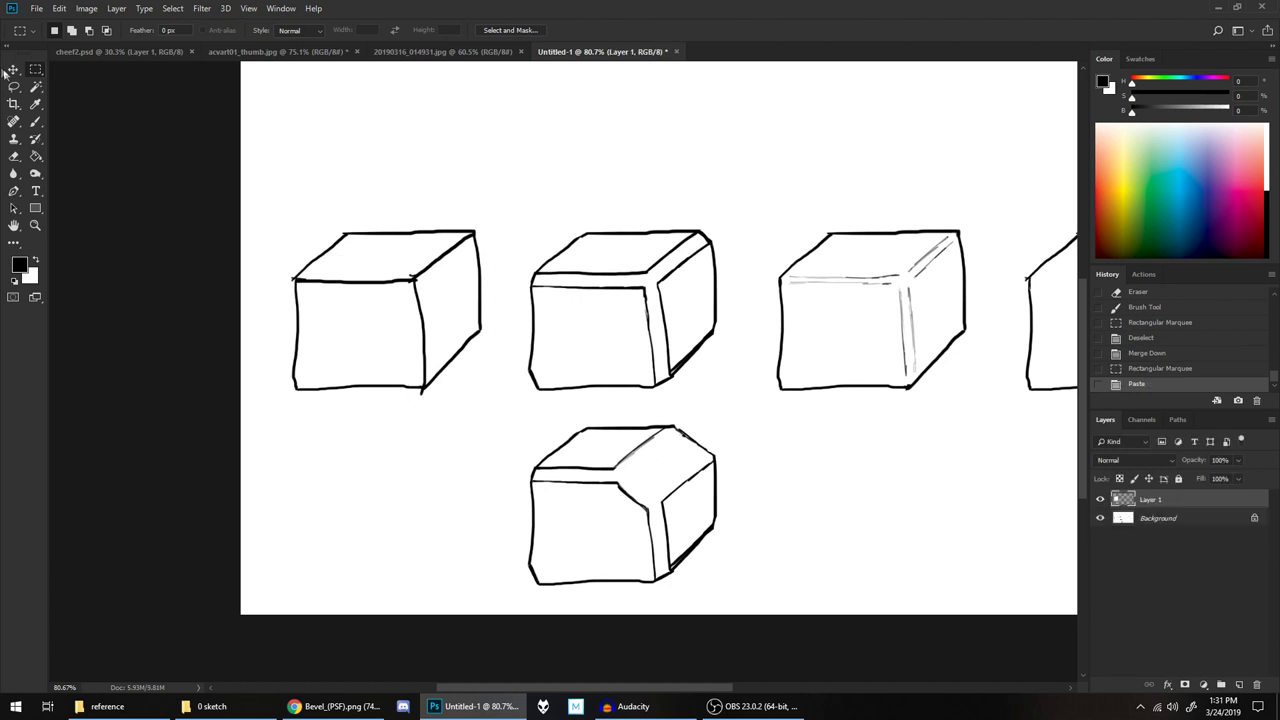
{"action": "key", "text": "v"}
{"action": "left_click_drag", "start_coordinate": [360, 275], "coordinate": [335, 475]}
{"action": "left_click_drag", "start_coordinate": [432, 456], "coordinate": [444, 457]}
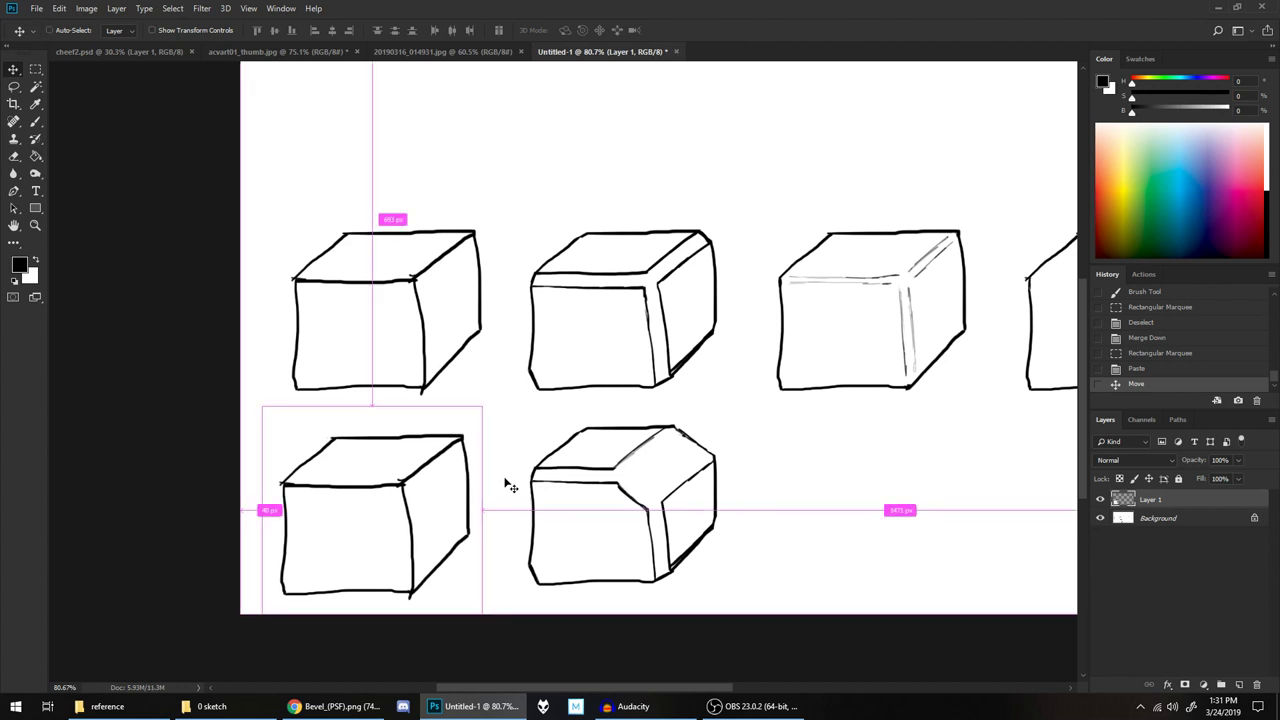
{"action": "key", "text": "ctrl+e"}
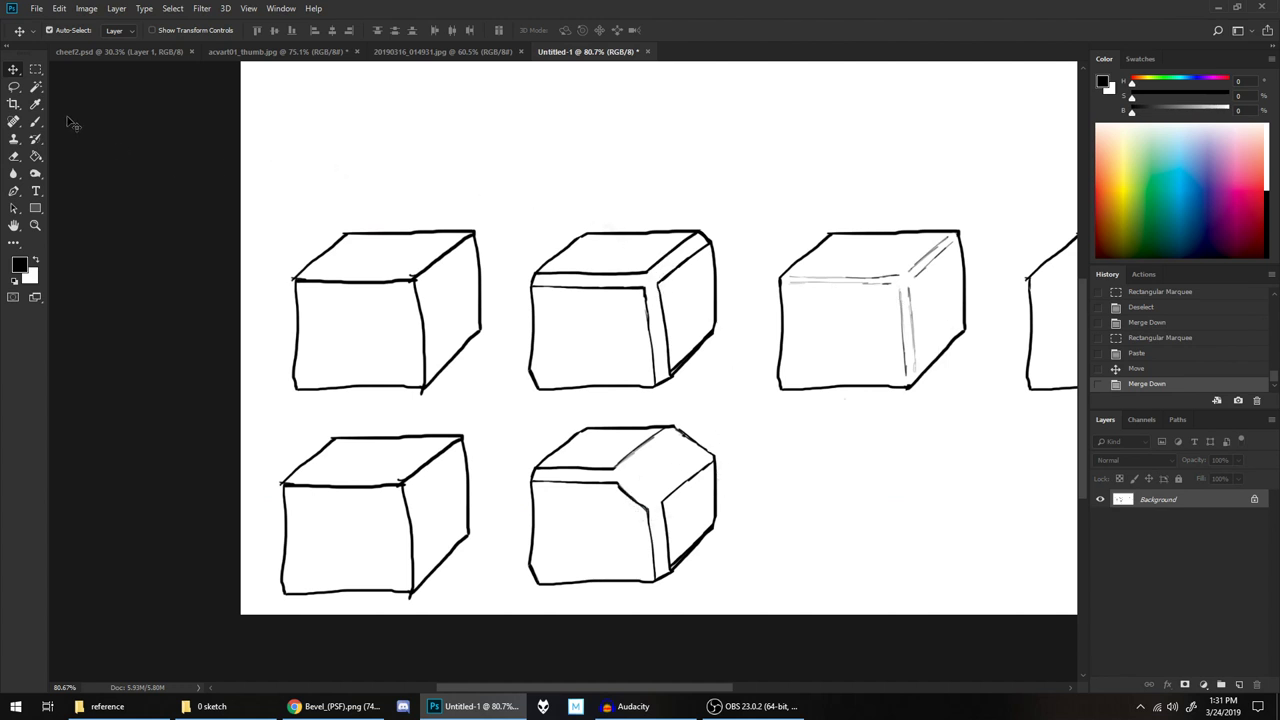
Draw a tapered chamfer on the copied sharp-edged cube, with a diagonal cut at the front corner and lines converging at the rear upper corner
{"action": "left_click", "coordinate": [35, 121]}
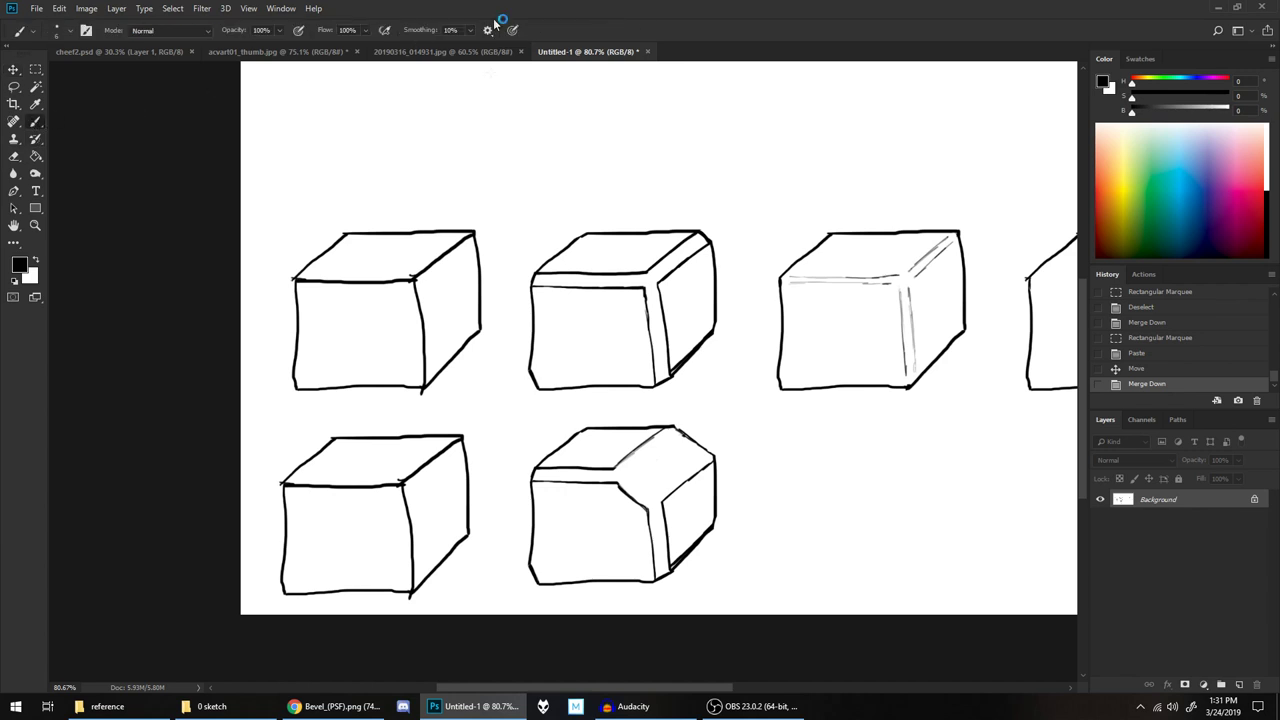
{"action": "scroll", "coordinate": [484, 410], "scroll_direction": "up", "scroll_amount": 5}
{"action": "left_click_drag", "start_coordinate": [481, 385], "coordinate": [688, 226]}
{"action": "scroll", "coordinate": [737, 333], "scroll_direction": "up", "scroll_amount": 3}
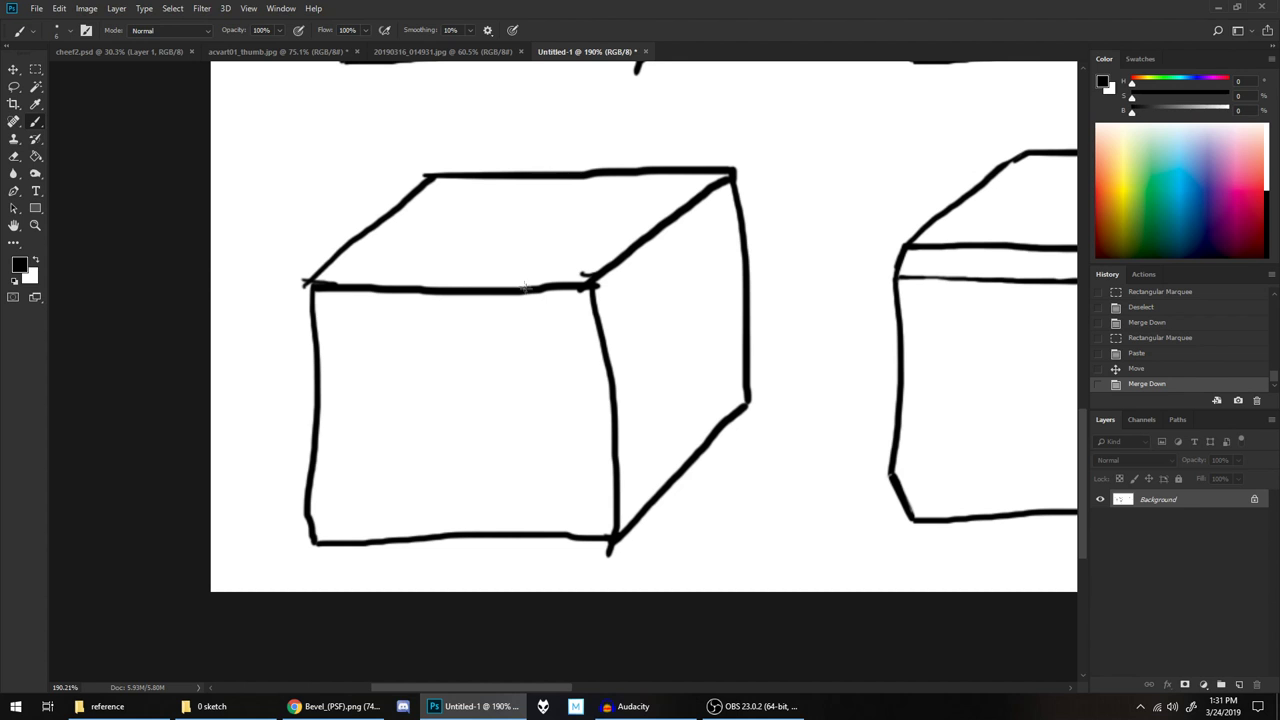
{"action": "mouse_move", "coordinate": [500, 292]}
{"action": "left_mouse_down"}
{"action": "mouse_move", "coordinate": [606, 377]}
{"action": "mouse_move", "coordinate": [731, 175]}
{"action": "mouse_move", "coordinate": [611, 378]}
{"action": "left_mouse_up"}
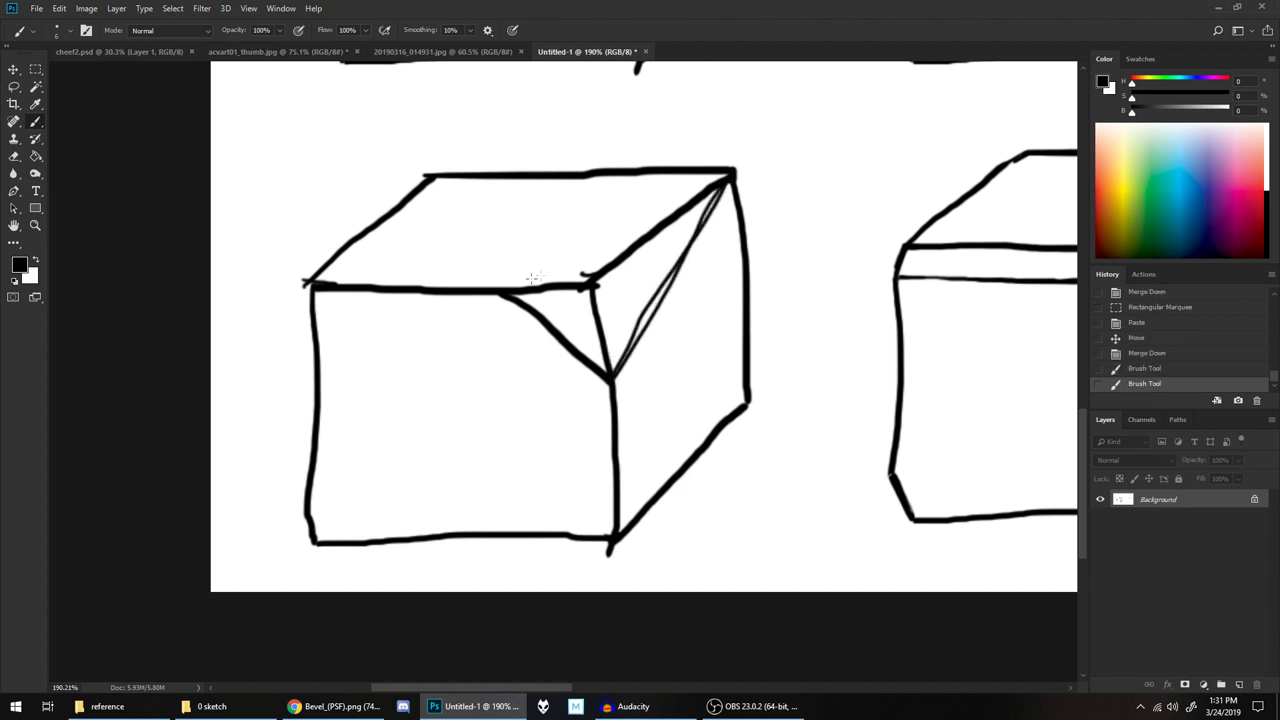
{"action": "left_click_drag", "start_coordinate": [500, 290], "coordinate": [730, 172]}
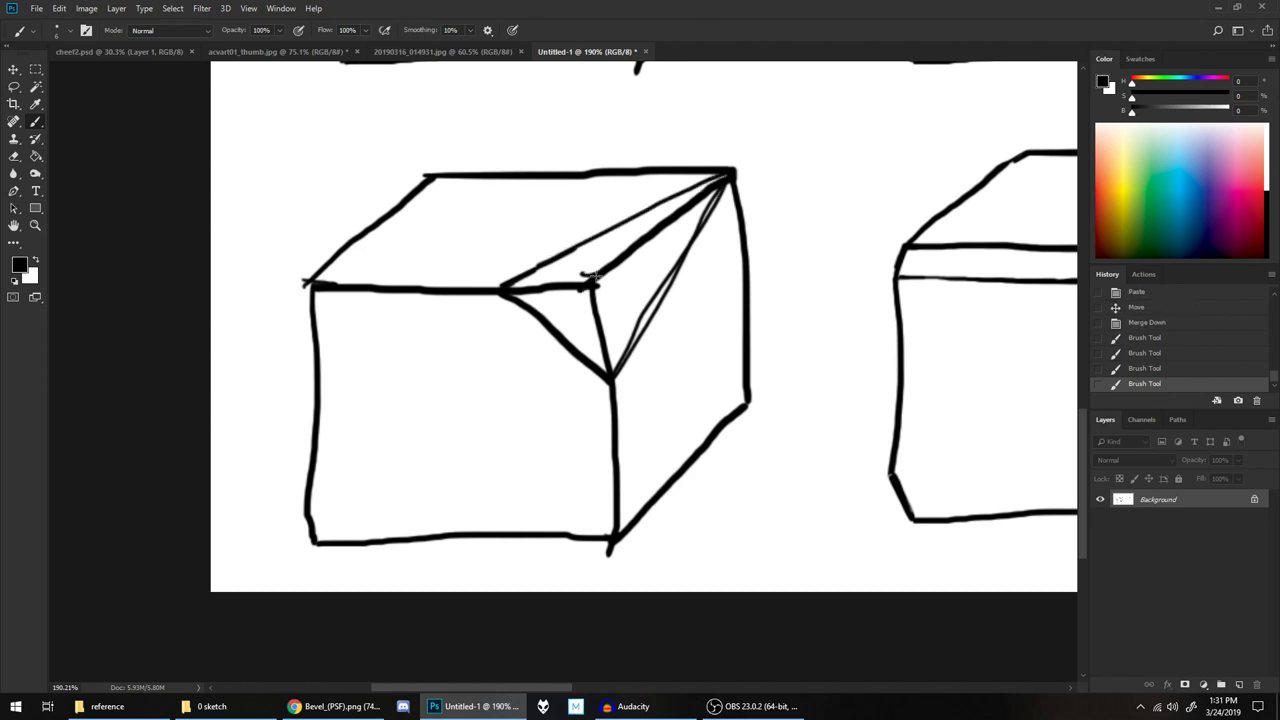
Erase the original cube edges inside the tapered chamfer and clean up and redraw its doubled right edge
{"action": "key", "text": "e"}
{"action": "mouse_move", "coordinate": [573, 287]}
{"action": "left_mouse_down"}
{"action": "mouse_move", "coordinate": [601, 268]}
{"action": "mouse_move", "coordinate": [547, 297]}
{"action": "mouse_move", "coordinate": [543, 286]}
{"action": "mouse_move", "coordinate": [515, 292]}
{"action": "mouse_move", "coordinate": [586, 275]}
{"action": "mouse_move", "coordinate": [610, 376]}
{"action": "left_mouse_up"}
{"action": "mouse_move", "coordinate": [646, 251]}
{"action": "left_mouse_down"}
{"action": "mouse_move", "coordinate": [715, 183]}
{"action": "mouse_move", "coordinate": [697, 210]}
{"action": "left_mouse_up"}
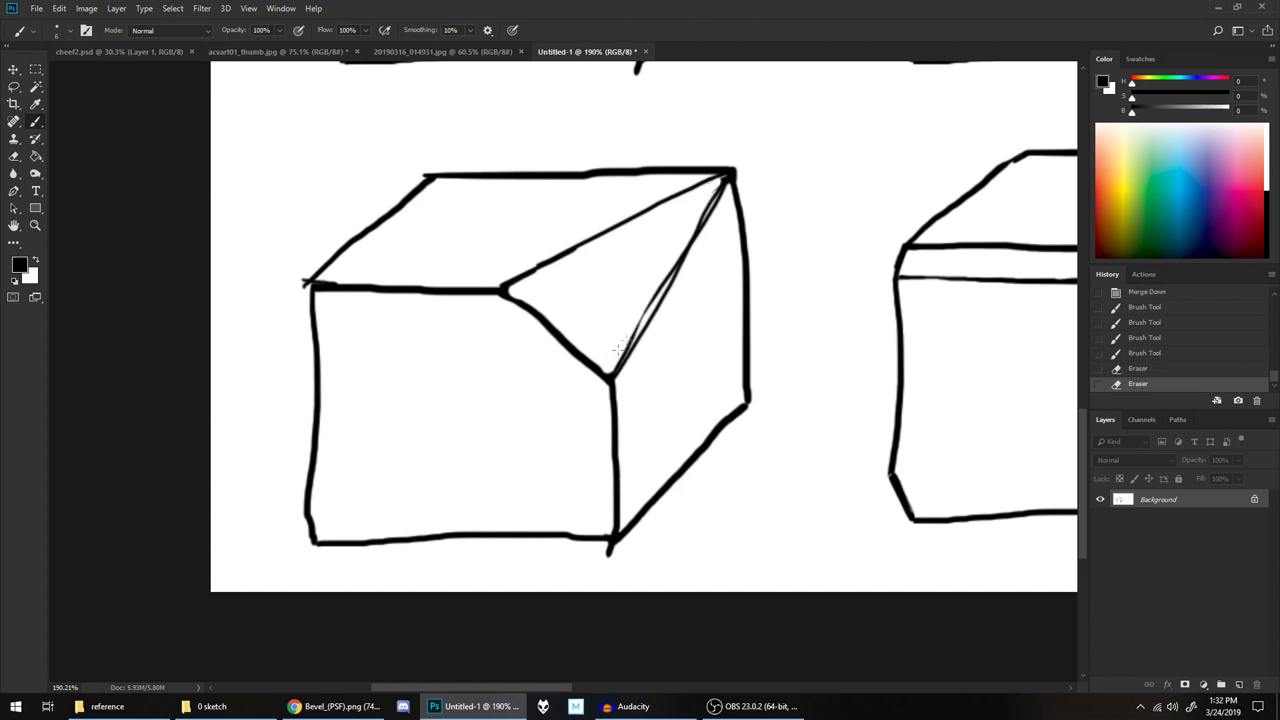
{"action": "left_click_drag", "start_coordinate": [618, 348], "coordinate": [712, 184]}
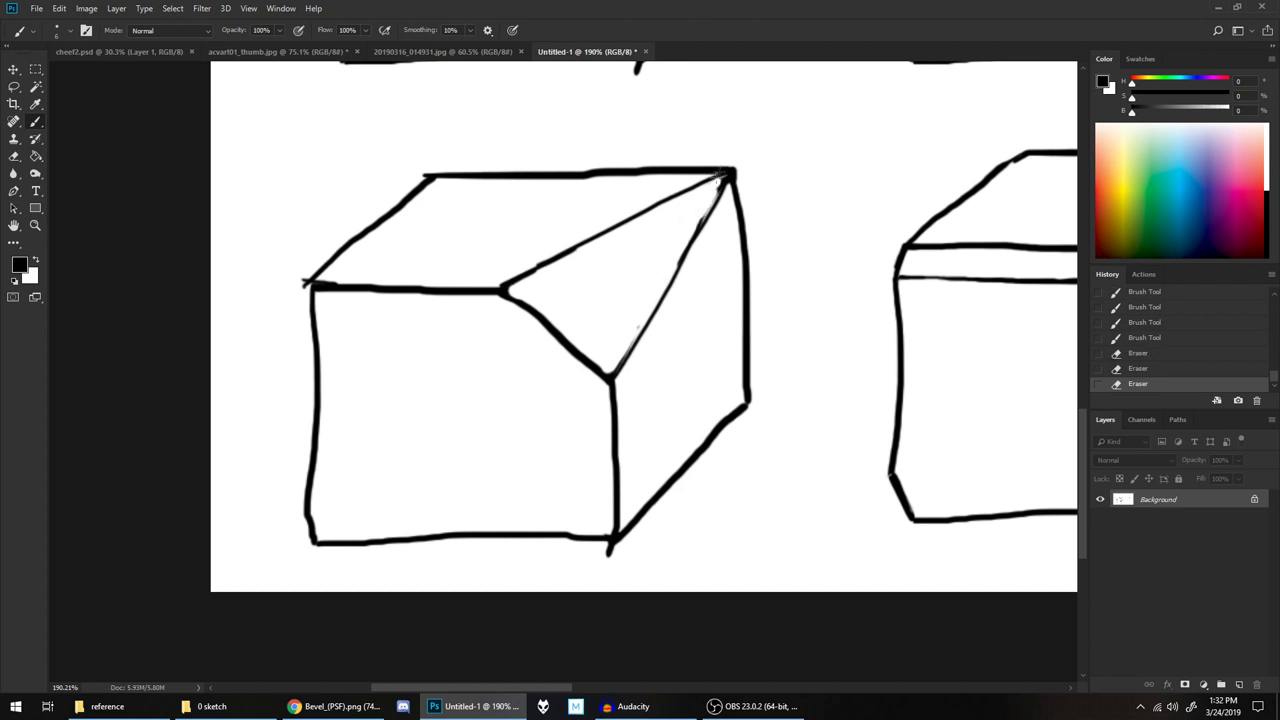
{"action": "left_click_drag", "start_coordinate": [611, 377], "coordinate": [732, 173]}
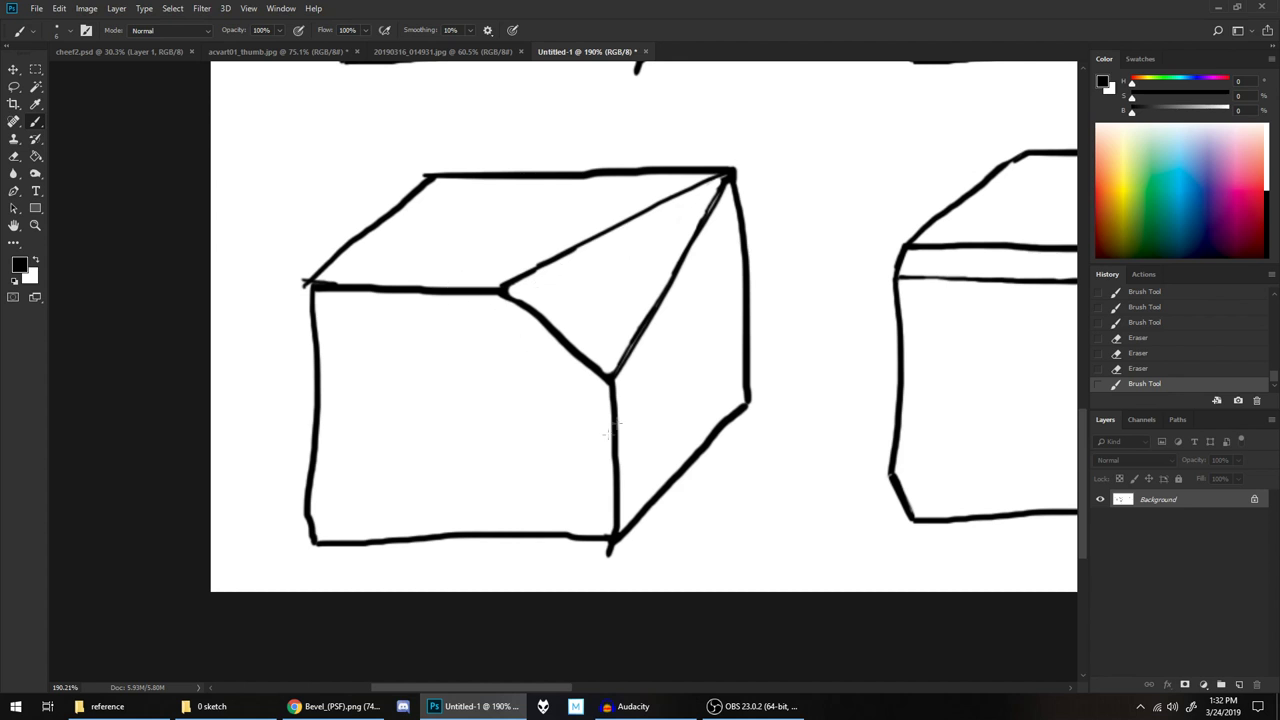
Review the edge variations across both rows of cubes, comparing the sharp, chamfered, tapered and softened versions
{"action": "scroll", "coordinate": [807, 343], "scroll_direction": "down", "scroll_amount": 5}
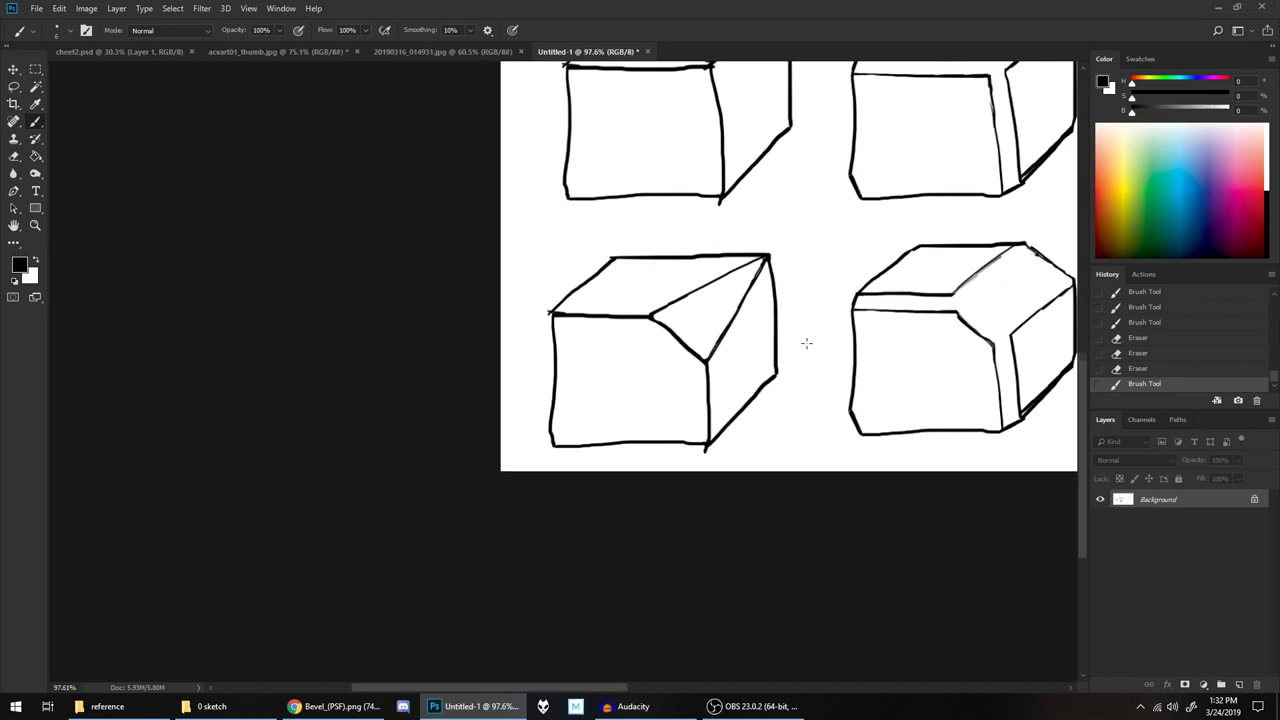
{"action": "scroll", "coordinate": [509, 383], "scroll_direction": "up", "scroll_amount": 3}
{"action": "left_click_drag", "start_coordinate": [356, 409], "coordinate": [719, 257]}
{"action": "scroll", "coordinate": [595, 365], "scroll_direction": "up", "scroll_amount": 2}
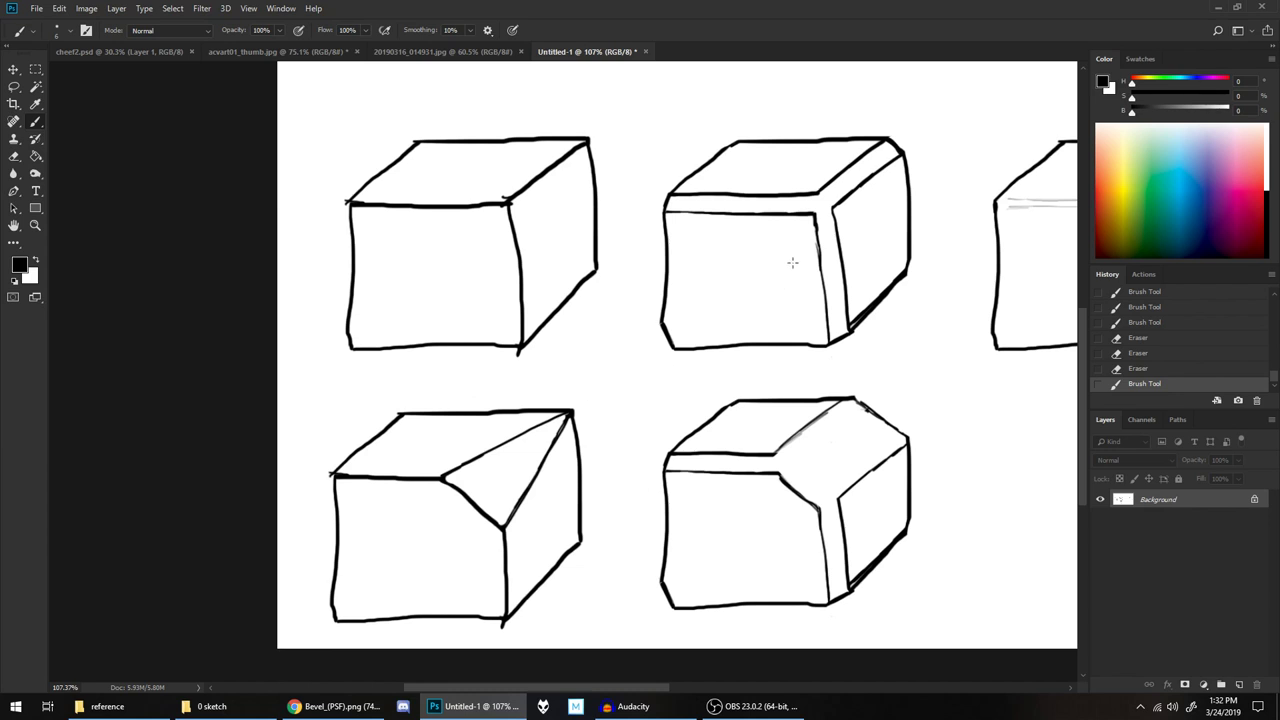
{"action": "left_click_drag", "start_coordinate": [829, 251], "coordinate": [628, 254]}
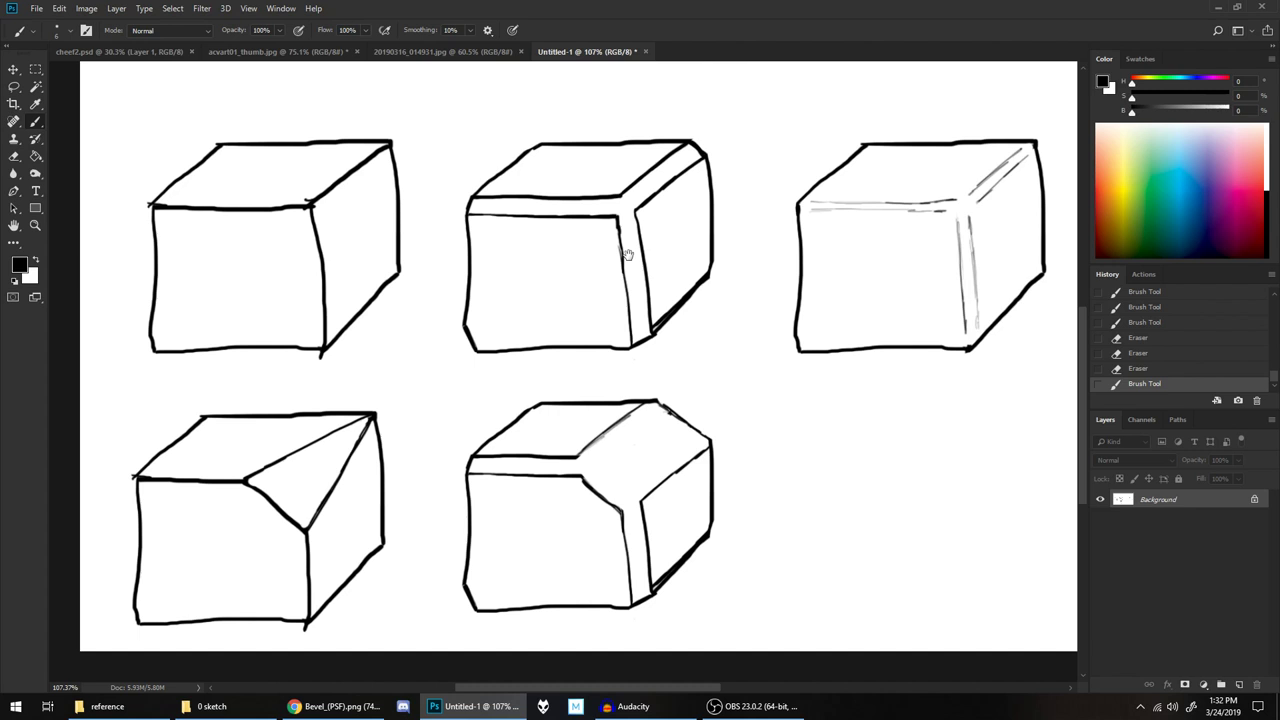
{"action": "left_click_drag", "start_coordinate": [794, 240], "coordinate": [468, 224]}
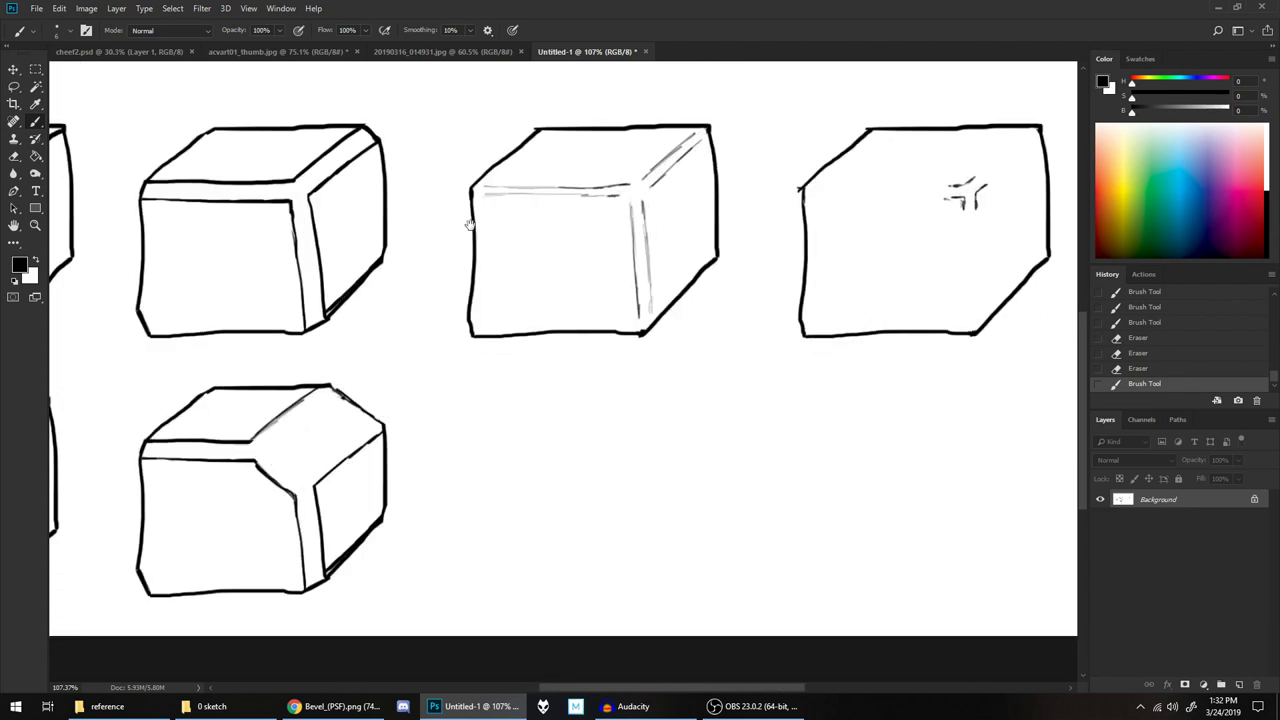
{"action": "scroll", "coordinate": [509, 283], "scroll_direction": "down", "scroll_amount": 3}
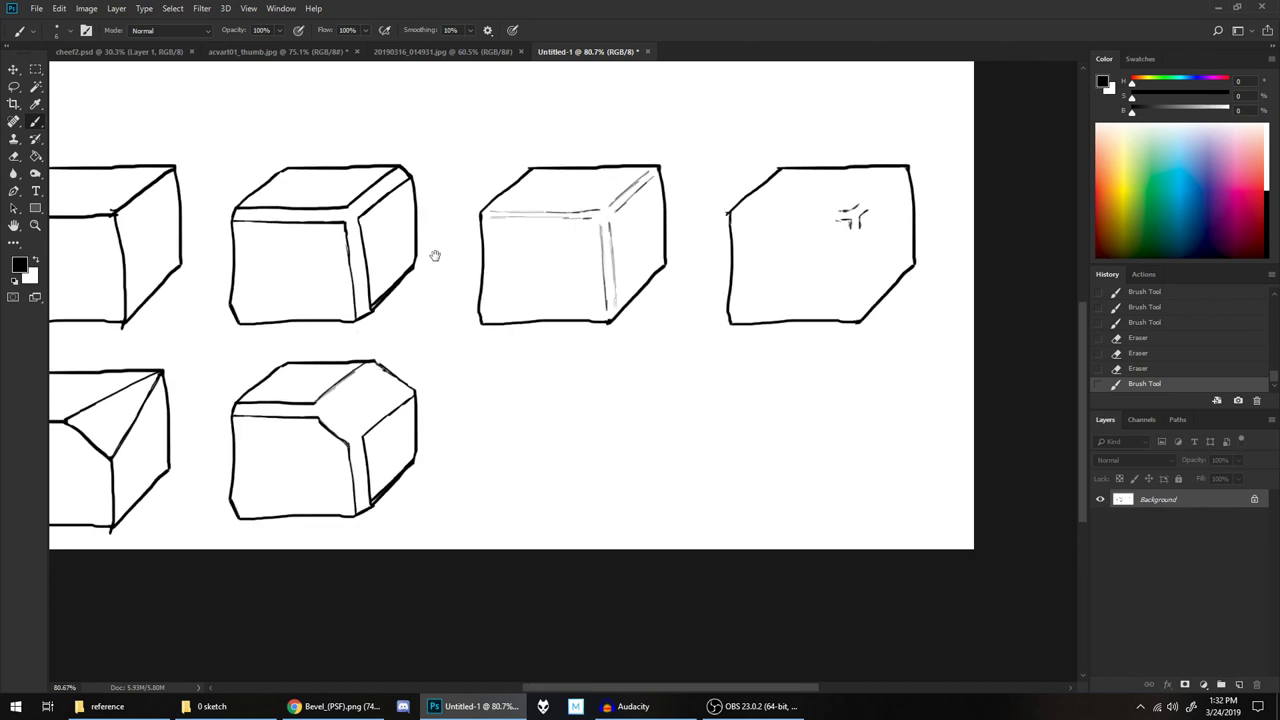
{"action": "left_click_drag", "start_coordinate": [435, 255], "coordinate": [521, 273]}
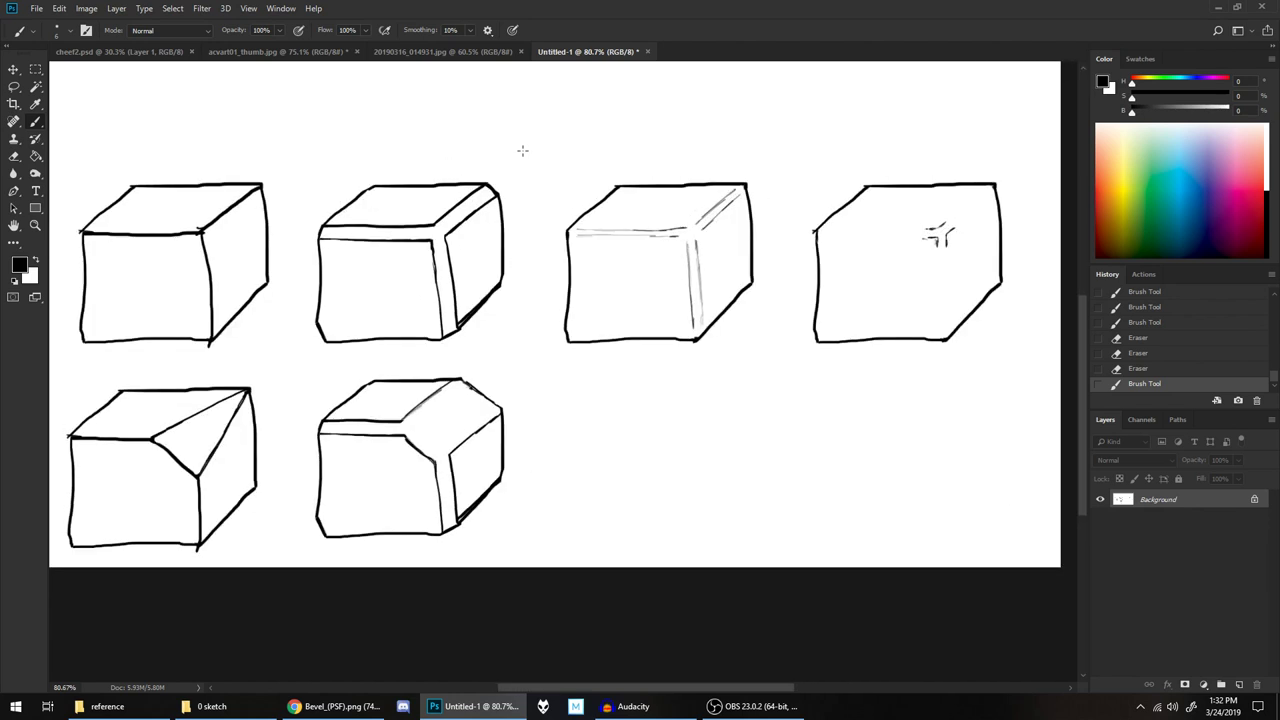
{"action": "left_click_drag", "start_coordinate": [499, 150], "coordinate": [545, 205]}
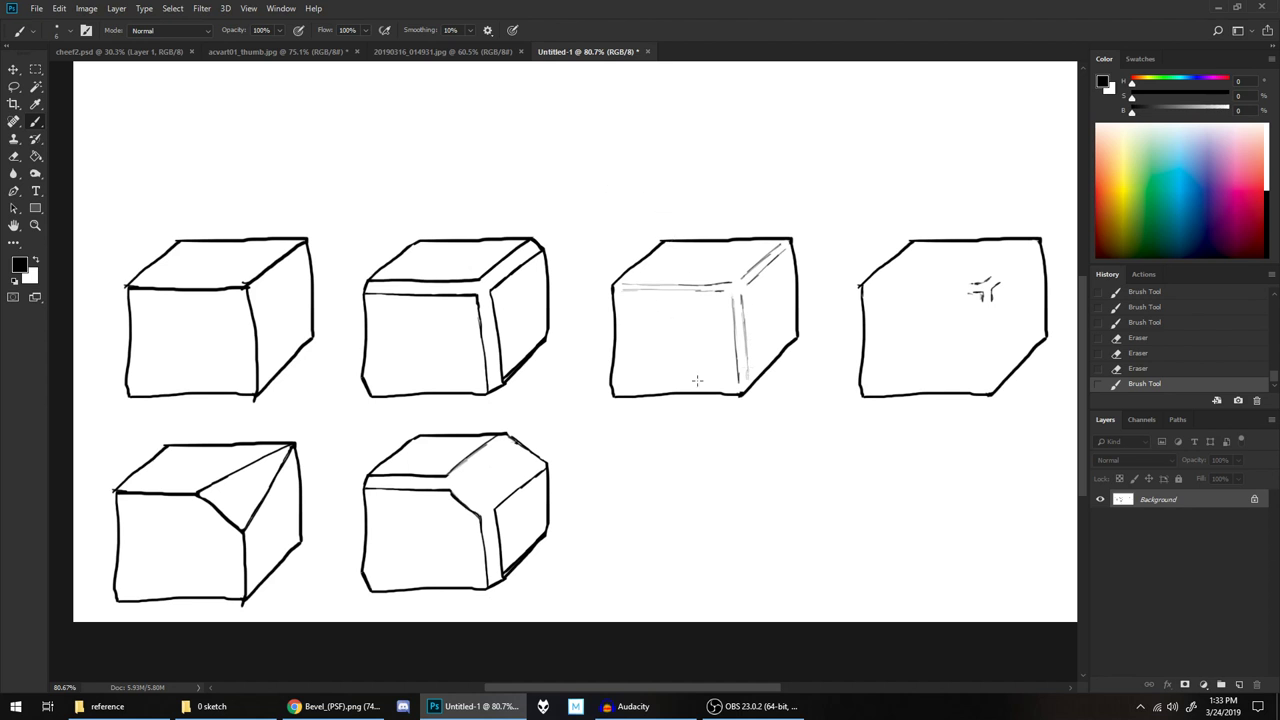
{"action": "scroll", "coordinate": [805, 477], "scroll_direction": "up", "scroll_amount": 2}
{"action": "scroll", "coordinate": [805, 477], "scroll_direction": "down", "scroll_amount": 2}
{"action": "left_click_drag", "start_coordinate": [706, 202], "coordinate": [667, 218]}
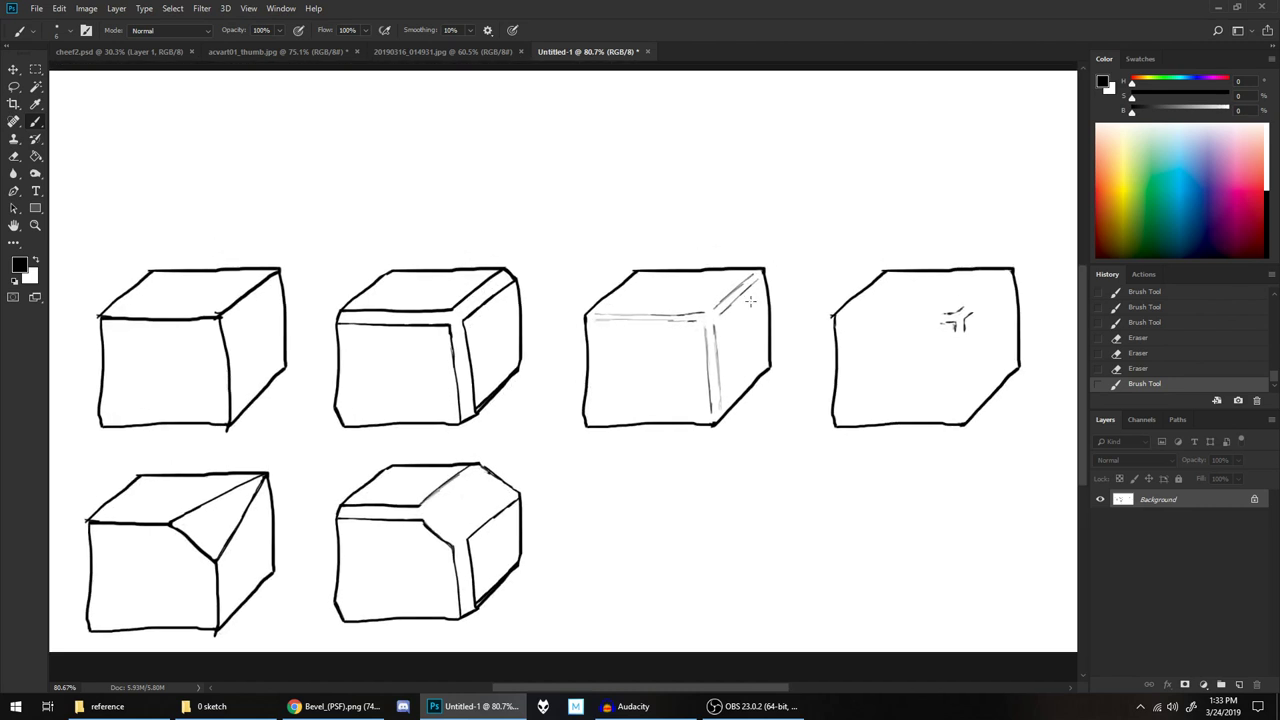
{"action": "left_click_drag", "start_coordinate": [770, 451], "coordinate": [713, 361]}
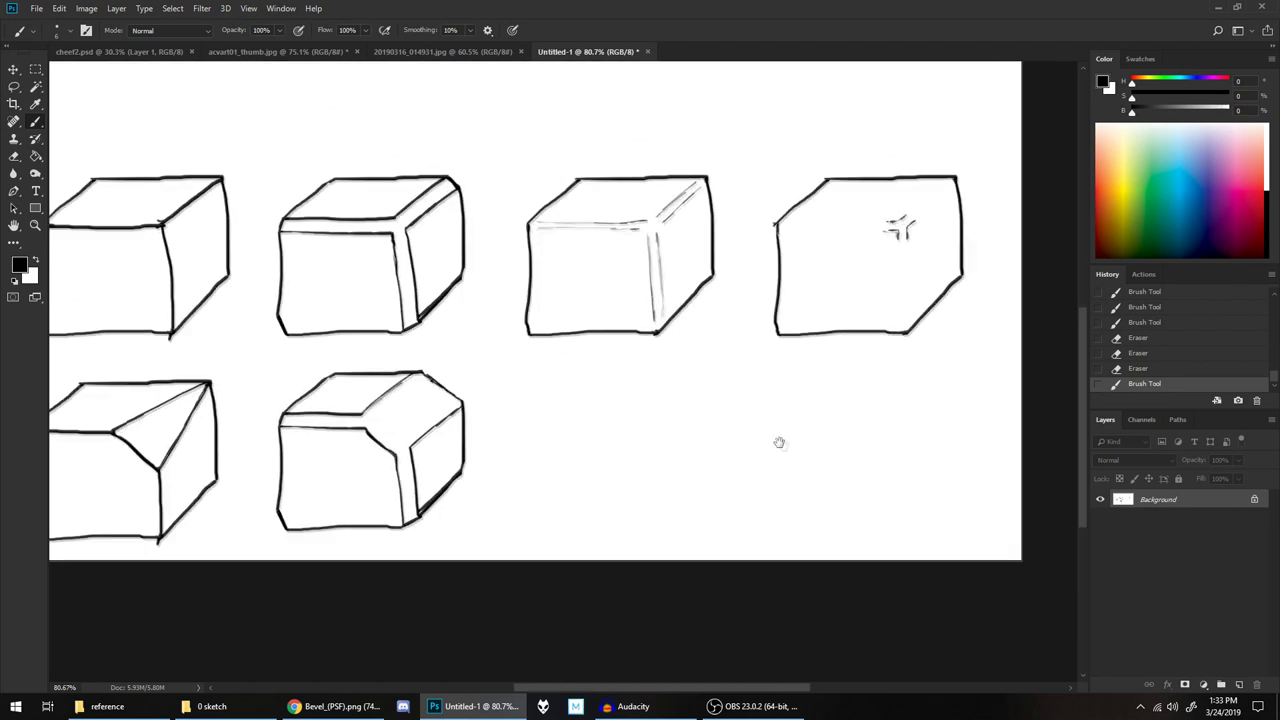
Draw a narrow bar shape with a slanted right end in the empty space below the third cube
{"action": "scroll", "coordinate": [784, 445], "scroll_direction": "up", "scroll_amount": 2}
{"action": "scroll", "coordinate": [789, 441], "scroll_direction": "up", "scroll_amount": 1}
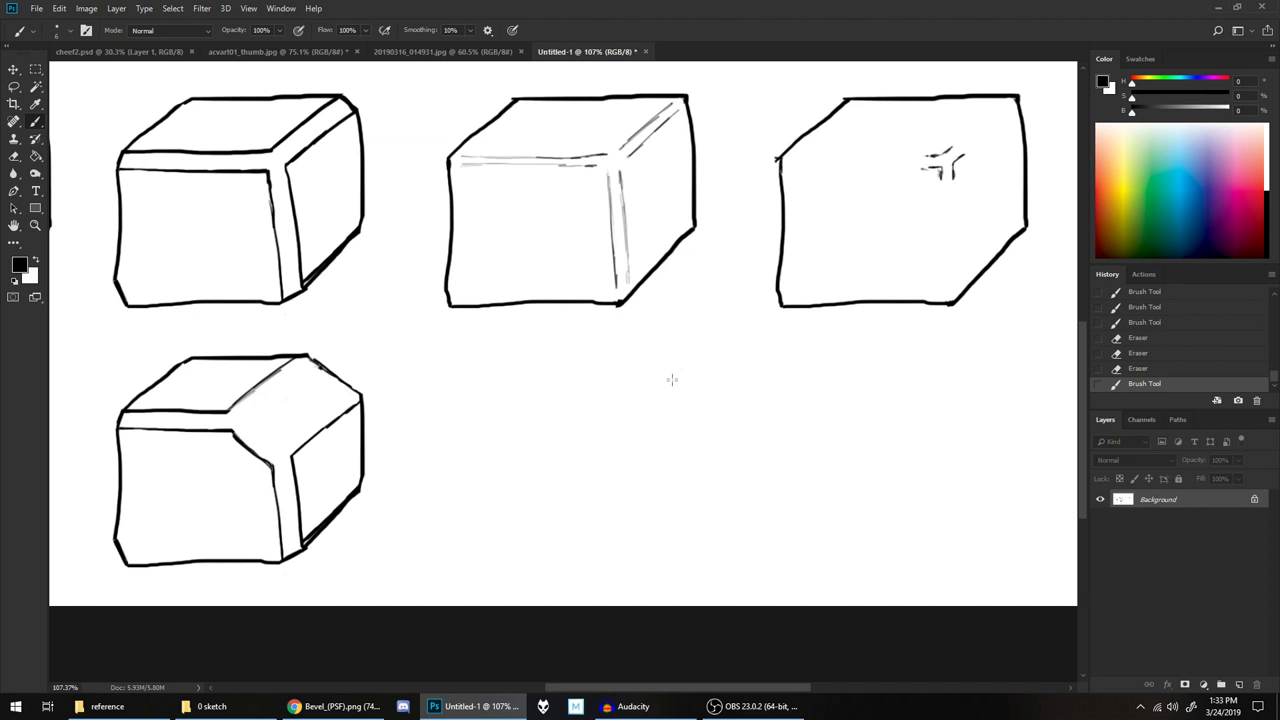
{"action": "left_click_drag", "start_coordinate": [548, 514], "coordinate": [656, 509]}
{"action": "mouse_move", "coordinate": [546, 514]}
{"action": "left_mouse_down"}
{"action": "mouse_move", "coordinate": [660, 510]}
{"action": "mouse_move", "coordinate": [662, 476]}
{"action": "mouse_move", "coordinate": [631, 449]}
{"action": "mouse_move", "coordinate": [532, 454]}
{"action": "left_mouse_up"}
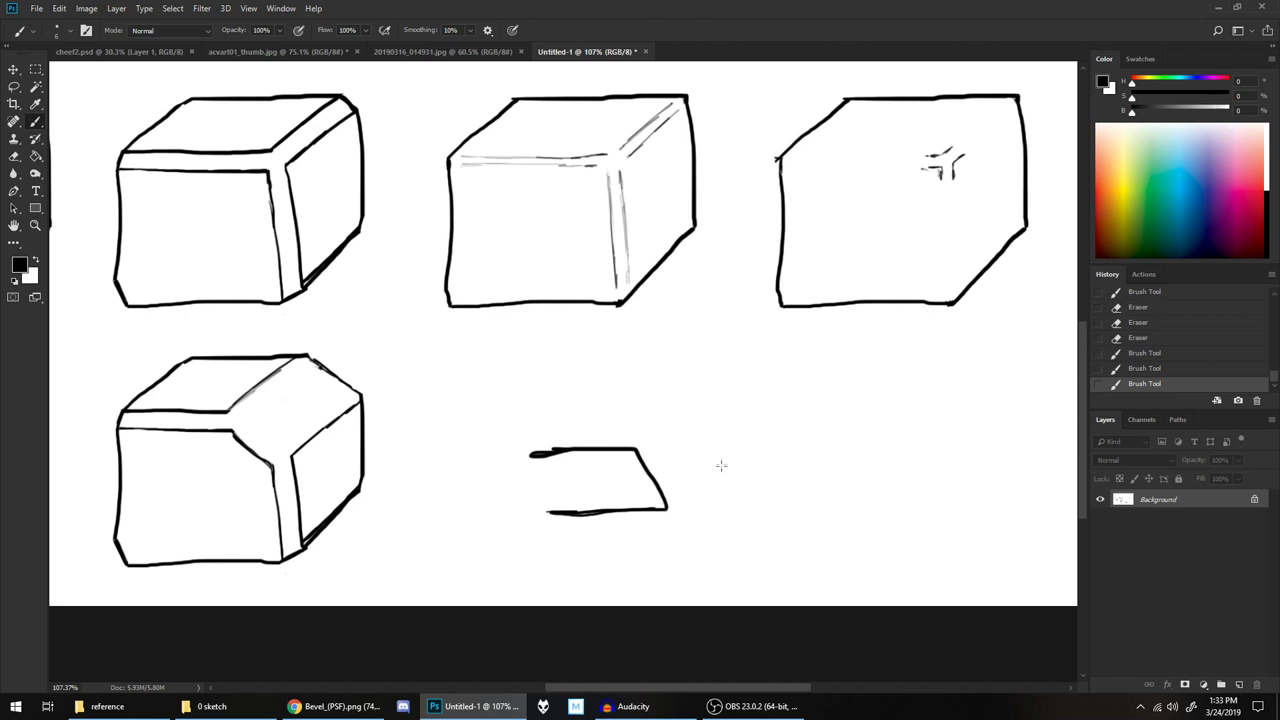
Draw a wider block outline extending from the narrow bar's slanted end, and clean up and redraw its lower edge
{"action": "left_click", "coordinate": [636, 447]}
{"action": "mouse_move", "coordinate": [637, 450]}
{"action": "left_mouse_down"}
{"action": "mouse_move", "coordinate": [680, 529]}
{"action": "mouse_move", "coordinate": [630, 435]}
{"action": "mouse_move", "coordinate": [635, 415]}
{"action": "mouse_move", "coordinate": [779, 420]}
{"action": "left_mouse_up"}
{"action": "mouse_move", "coordinate": [681, 530]}
{"action": "left_mouse_down"}
{"action": "mouse_move", "coordinate": [798, 530]}
{"action": "mouse_move", "coordinate": [703, 534]}
{"action": "mouse_move", "coordinate": [742, 517]}
{"action": "mouse_move", "coordinate": [796, 527]}
{"action": "left_mouse_up"}
{"action": "key", "text": "e"}
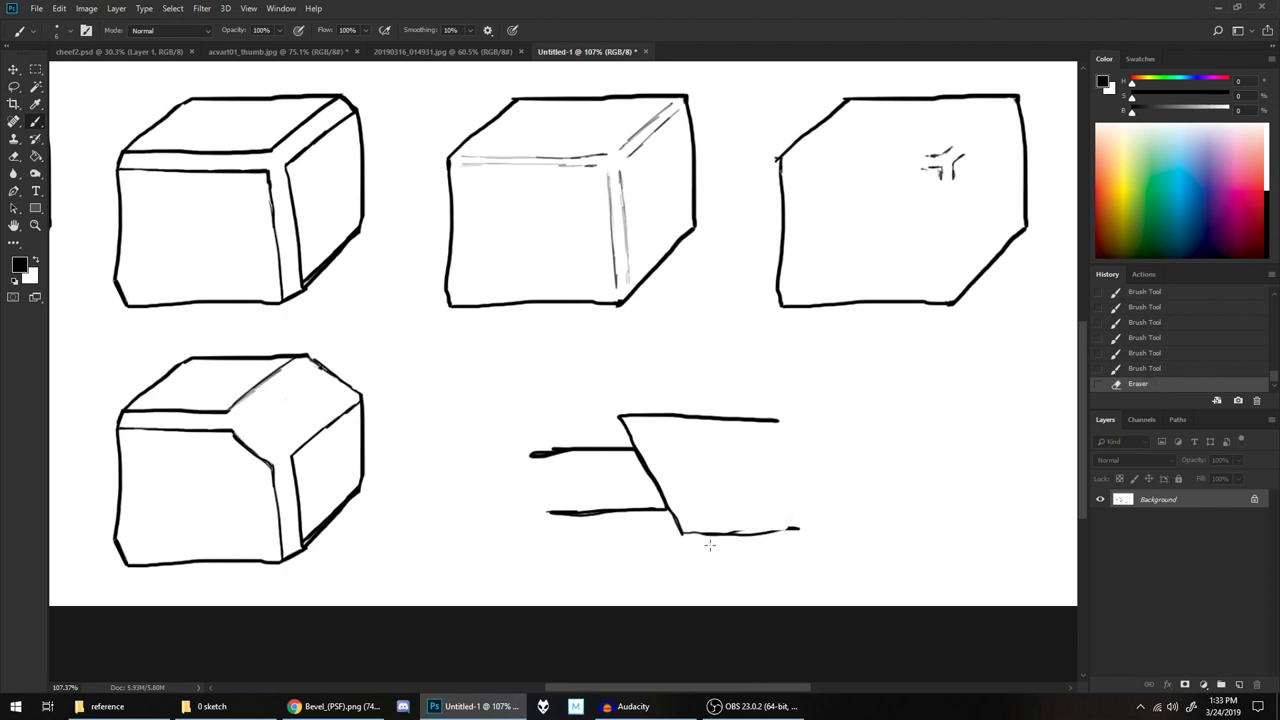
{"action": "left_click_drag", "start_coordinate": [687, 533], "coordinate": [790, 530]}
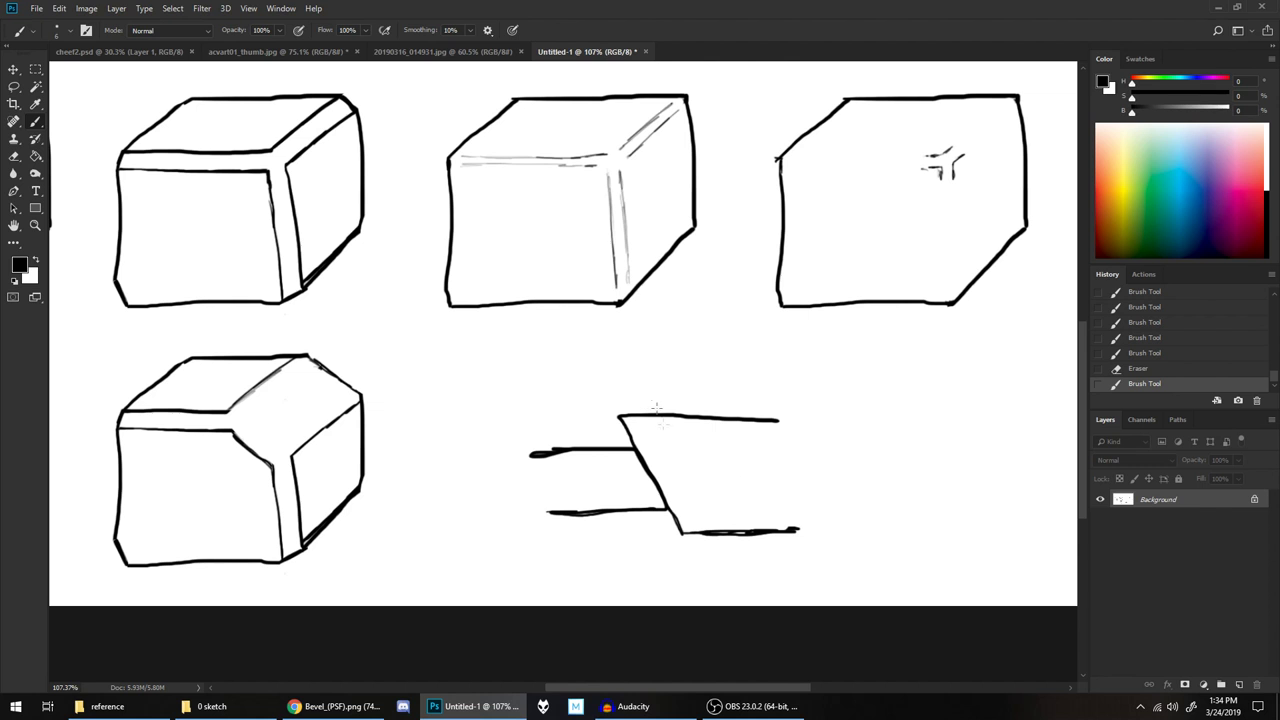
Draw a bevel line parallel to the wider block's slanted edge and chamfer its upper corner
{"action": "left_click", "coordinate": [681, 498]}
{"action": "left_click_drag", "start_coordinate": [686, 508], "coordinate": [626, 385]}
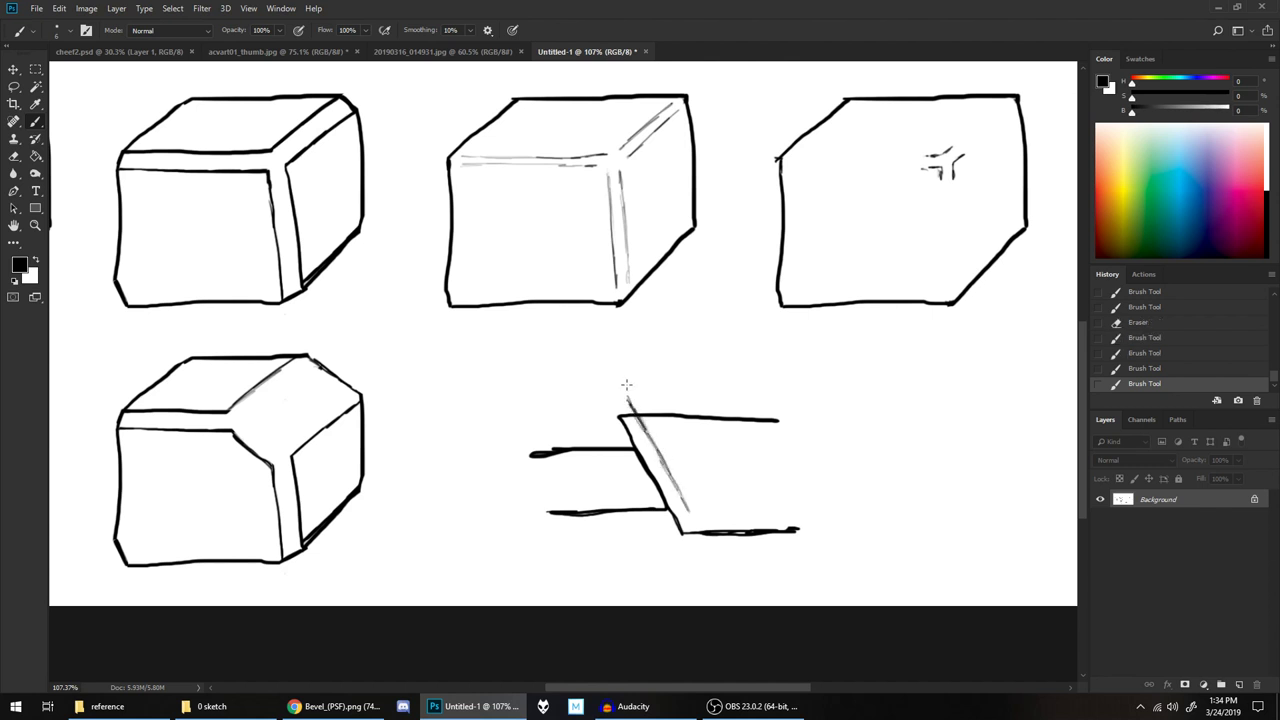
{"action": "mouse_move", "coordinate": [625, 405]}
{"action": "left_mouse_down"}
{"action": "mouse_move", "coordinate": [627, 429]}
{"action": "mouse_move", "coordinate": [635, 414]}
{"action": "left_mouse_up"}
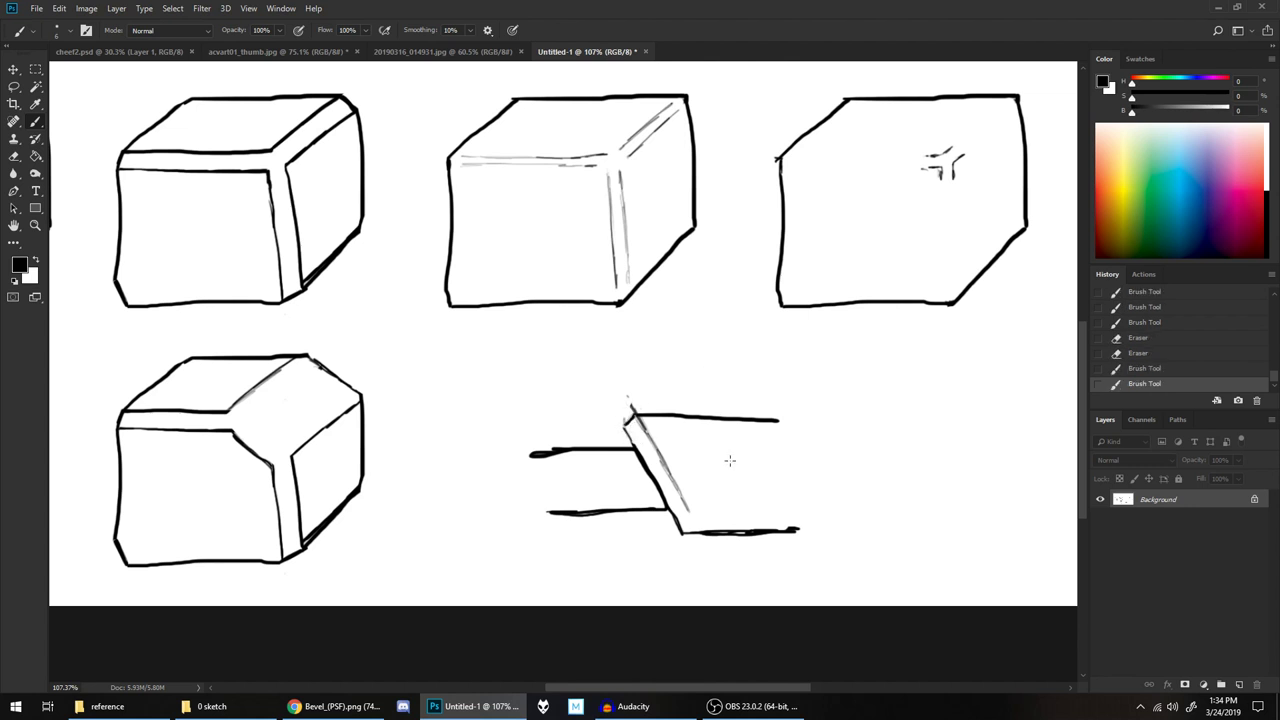
Clean up the wider block's upper corner, extend its chamfer outward, and draw a second bevelled edge below its bottom line
{"action": "key", "text": "e"}
{"action": "mouse_move", "coordinate": [621, 399]}
{"action": "left_mouse_down"}
{"action": "mouse_move", "coordinate": [636, 400]}
{"action": "mouse_move", "coordinate": [620, 416]}
{"action": "mouse_move", "coordinate": [640, 402]}
{"action": "mouse_move", "coordinate": [630, 414]}
{"action": "left_mouse_up"}
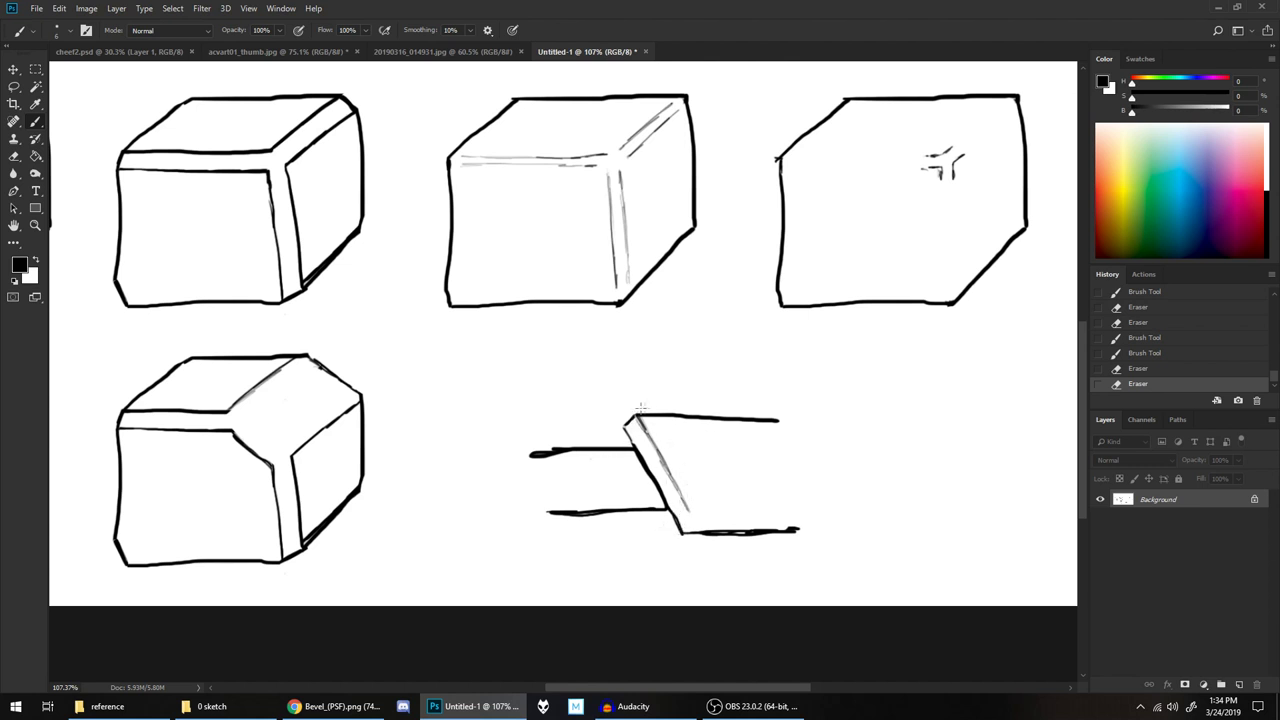
{"action": "left_click_drag", "start_coordinate": [617, 432], "coordinate": [614, 427]}
{"action": "mouse_move", "coordinate": [682, 534]}
{"action": "left_mouse_down"}
{"action": "mouse_move", "coordinate": [651, 511]}
{"action": "mouse_move", "coordinate": [677, 553]}
{"action": "mouse_move", "coordinate": [667, 515]}
{"action": "mouse_move", "coordinate": [672, 551]}
{"action": "mouse_move", "coordinate": [796, 548]}
{"action": "left_mouse_up"}
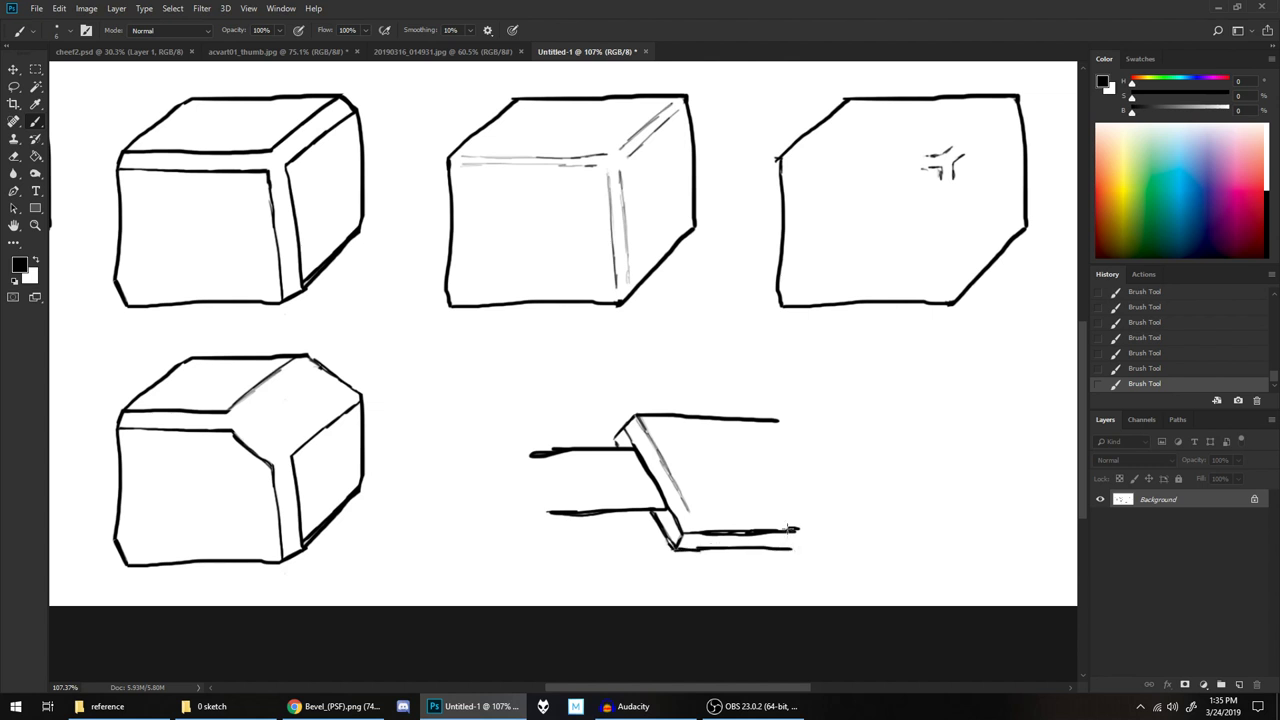
Erase the leftover inner edge lines of the wider block and redraw its lower bevel line slightly higher, with a short corner mark
{"action": "key", "text": "e"}
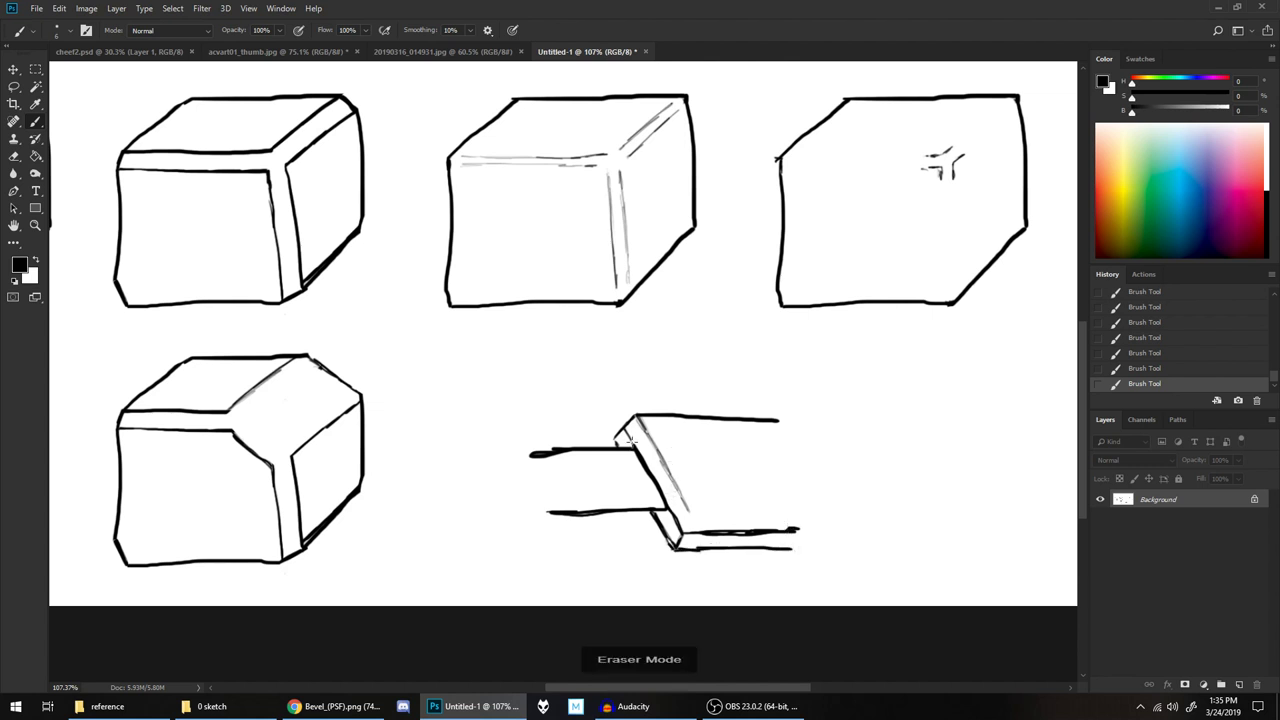
{"action": "left_click_drag", "start_coordinate": [631, 441], "coordinate": [622, 426]}
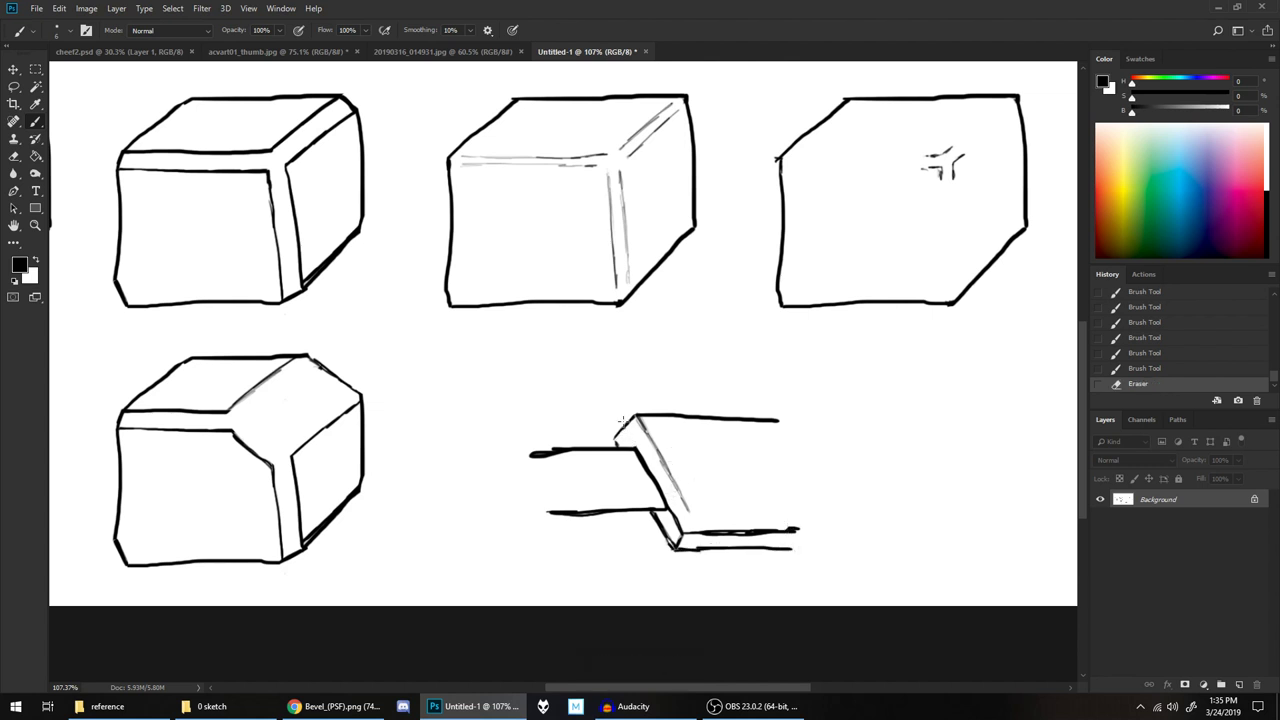
{"action": "mouse_move", "coordinate": [676, 508]}
{"action": "left_mouse_down"}
{"action": "mouse_move", "coordinate": [676, 546]}
{"action": "mouse_move", "coordinate": [767, 462]}
{"action": "mouse_move", "coordinate": [684, 530]}
{"action": "mouse_move", "coordinate": [792, 530]}
{"action": "left_mouse_up"}
{"action": "left_click_drag", "start_coordinate": [686, 520], "coordinate": [794, 515]}
{"action": "left_click", "coordinate": [684, 527]}
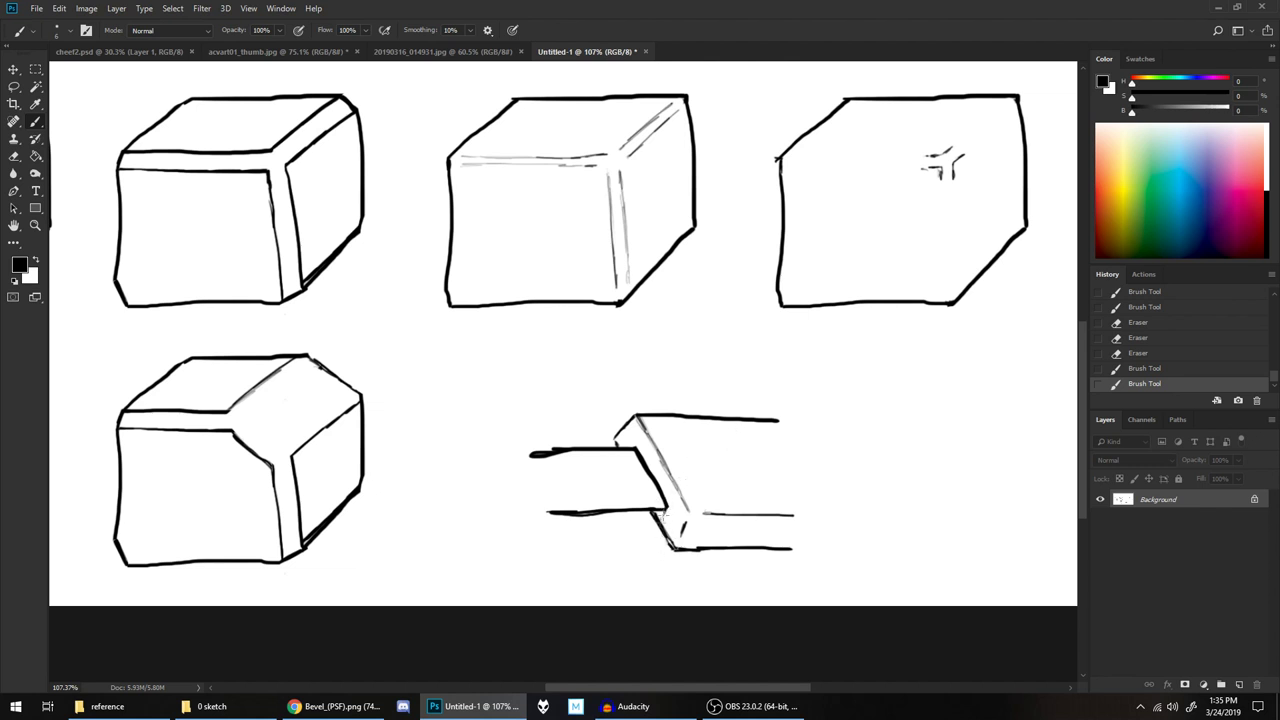
Draw an angled corner and a parallel lower edge beneath the narrow bar to give it a bevel, then clean up the joint
{"action": "left_click", "coordinate": [667, 512]}
{"action": "left_click", "coordinate": [667, 510]}
{"action": "scroll", "coordinate": [724, 494], "scroll_direction": "up", "scroll_amount": 8}
{"action": "left_click_drag", "start_coordinate": [718, 427], "coordinate": [703, 276]}
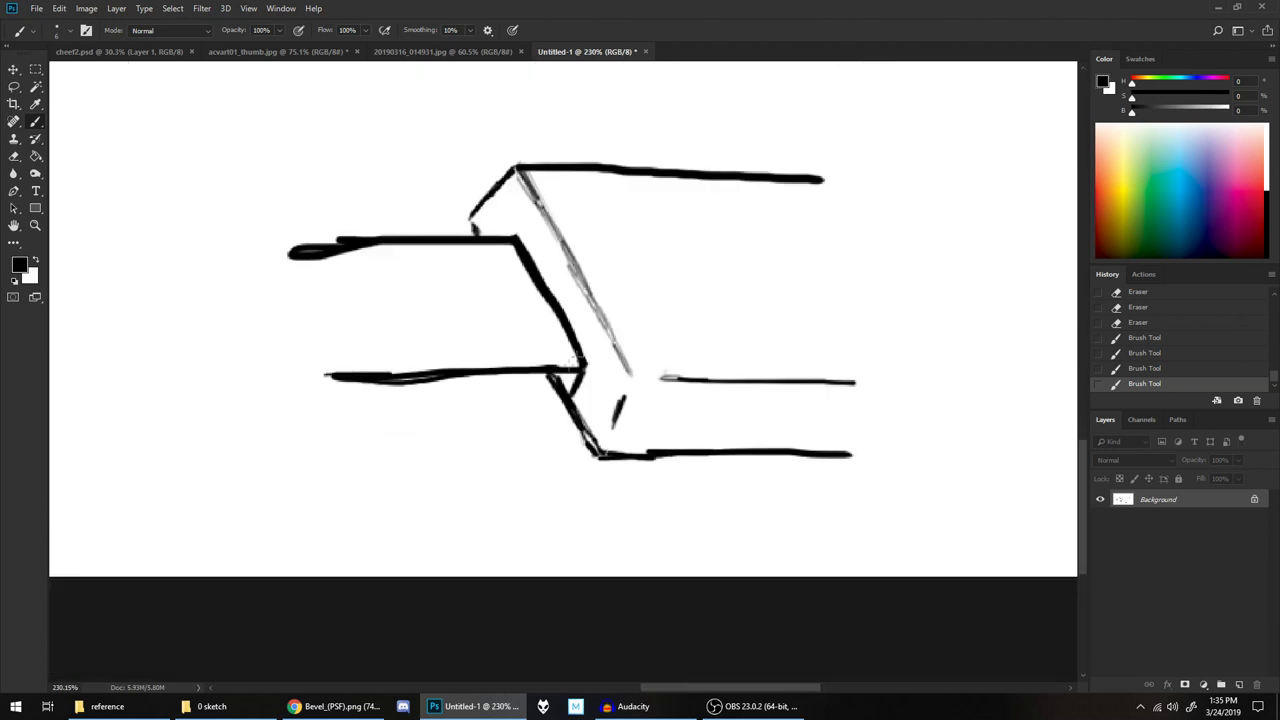
{"action": "left_click_drag", "start_coordinate": [578, 370], "coordinate": [556, 413]}
{"action": "mouse_move", "coordinate": [320, 416]}
{"action": "left_mouse_down"}
{"action": "mouse_move", "coordinate": [564, 412]}
{"action": "mouse_move", "coordinate": [550, 380]}
{"action": "mouse_move", "coordinate": [566, 395]}
{"action": "left_mouse_up"}
{"action": "key", "text": "grave"}
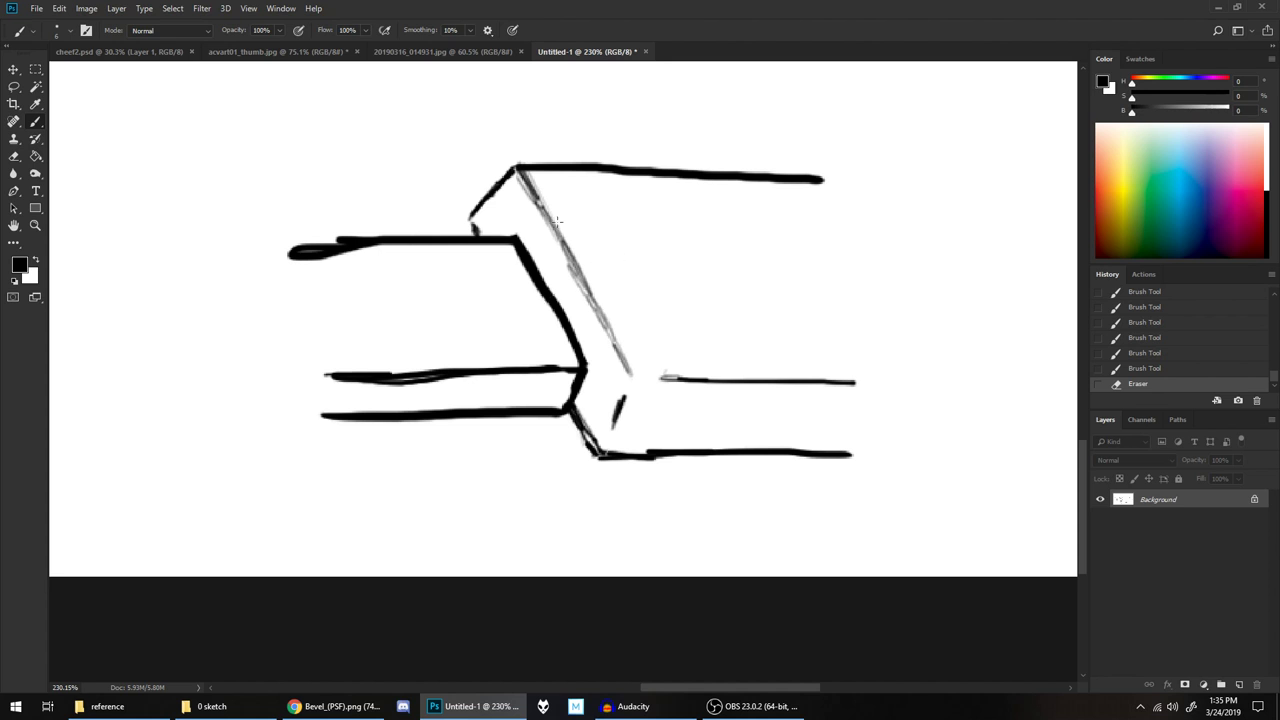
Replace the narrow bar's solid inner bevel line with two light, broken parallel lines to suggest a softened edge
{"action": "scroll", "coordinate": [644, 319], "scroll_direction": "down", "scroll_amount": 2}
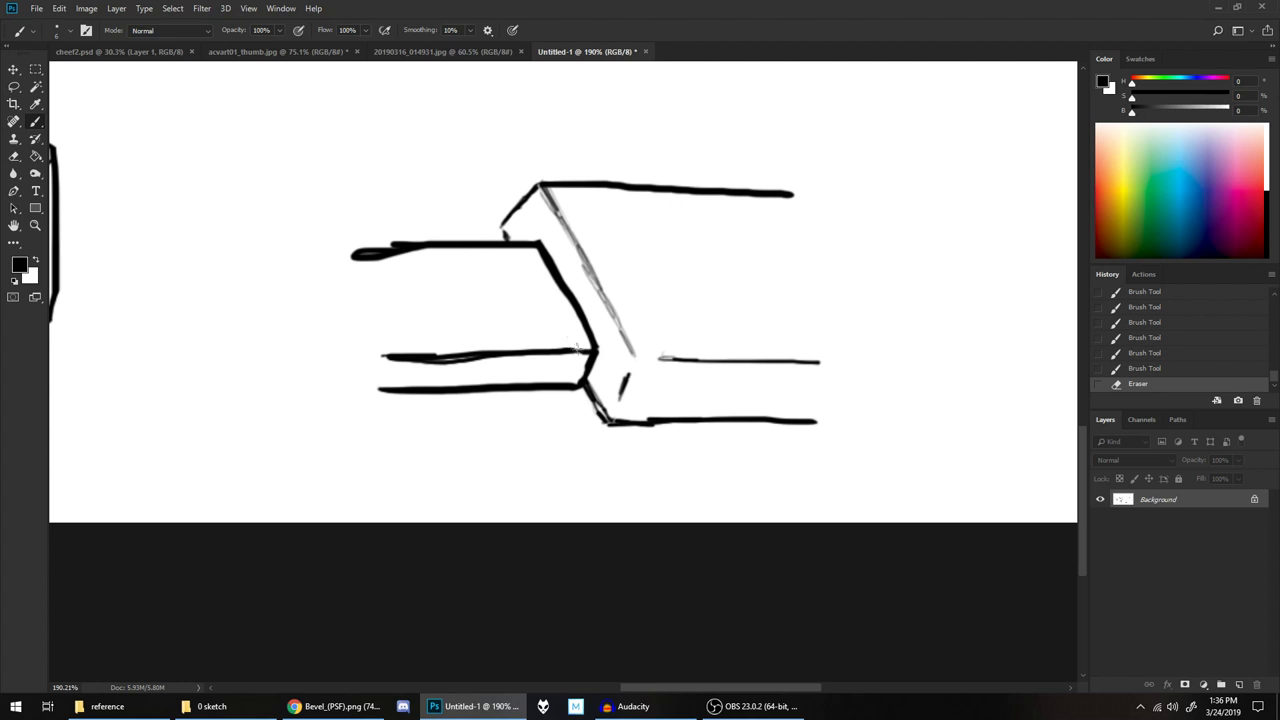
{"action": "key", "text": "b"}
{"action": "key", "text": "e"}
{"action": "left_click_drag", "start_coordinate": [575, 351], "coordinate": [563, 365]}
{"action": "left_click_drag", "start_coordinate": [404, 346], "coordinate": [560, 352]}
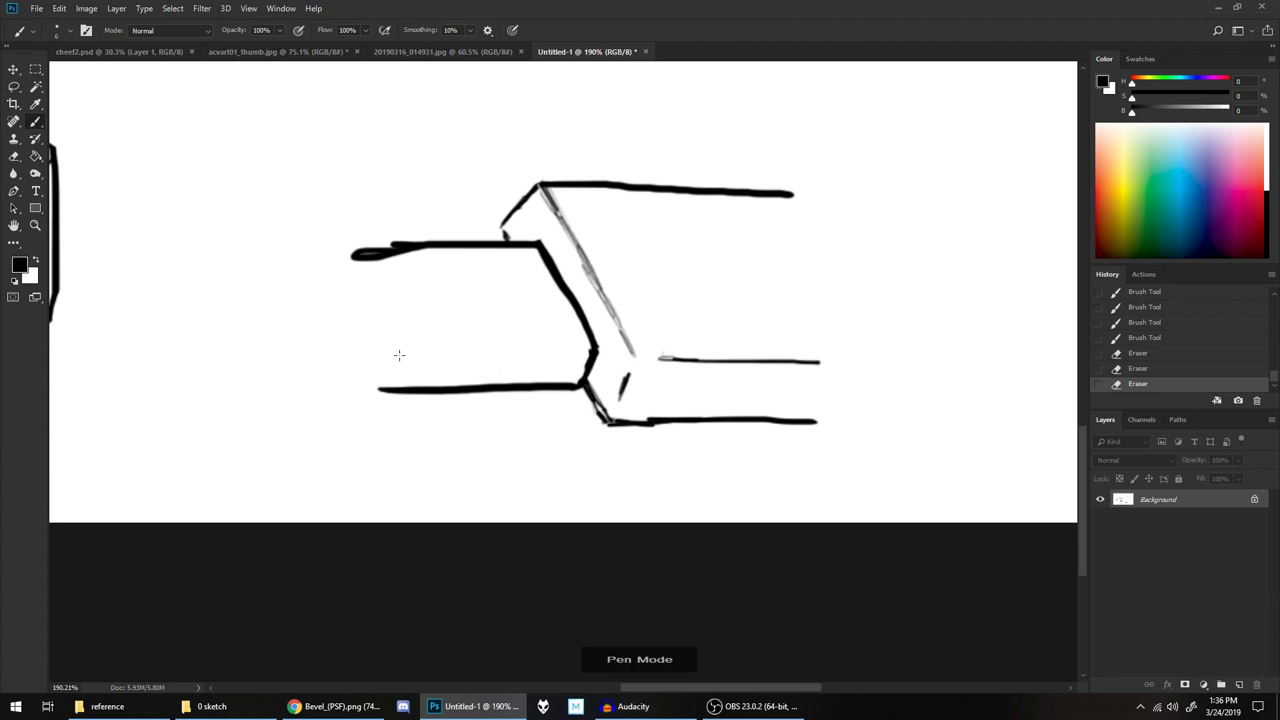
{"action": "left_click_drag", "start_coordinate": [388, 360], "coordinate": [570, 355]}
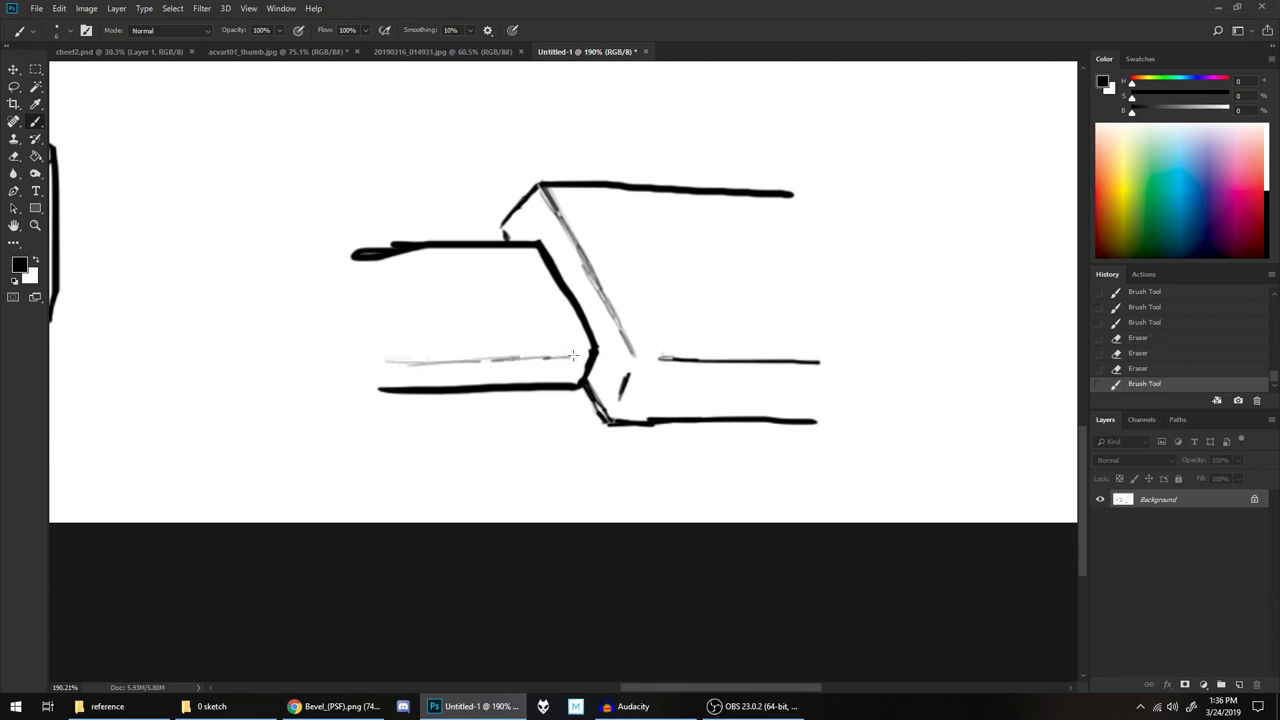
{"action": "mouse_move", "coordinate": [382, 350]}
{"action": "left_mouse_down"}
{"action": "mouse_move", "coordinate": [578, 341]}
{"action": "mouse_move", "coordinate": [592, 362]}
{"action": "mouse_move", "coordinate": [595, 346]}
{"action": "left_mouse_up"}
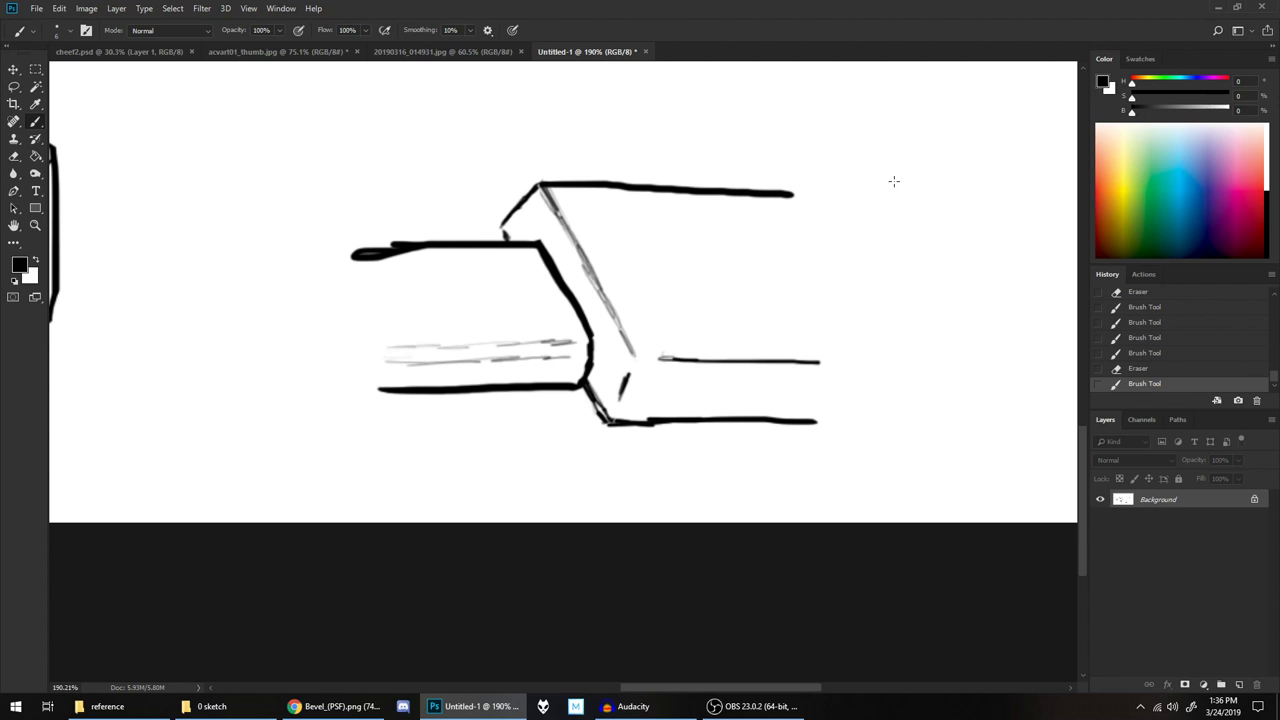
Compare the full sheet of edge studies with the pencil mecha drawing, ending on the 20190316_014931.jpg document
{"action": "scroll", "coordinate": [777, 334], "scroll_direction": "down", "scroll_amount": 3}
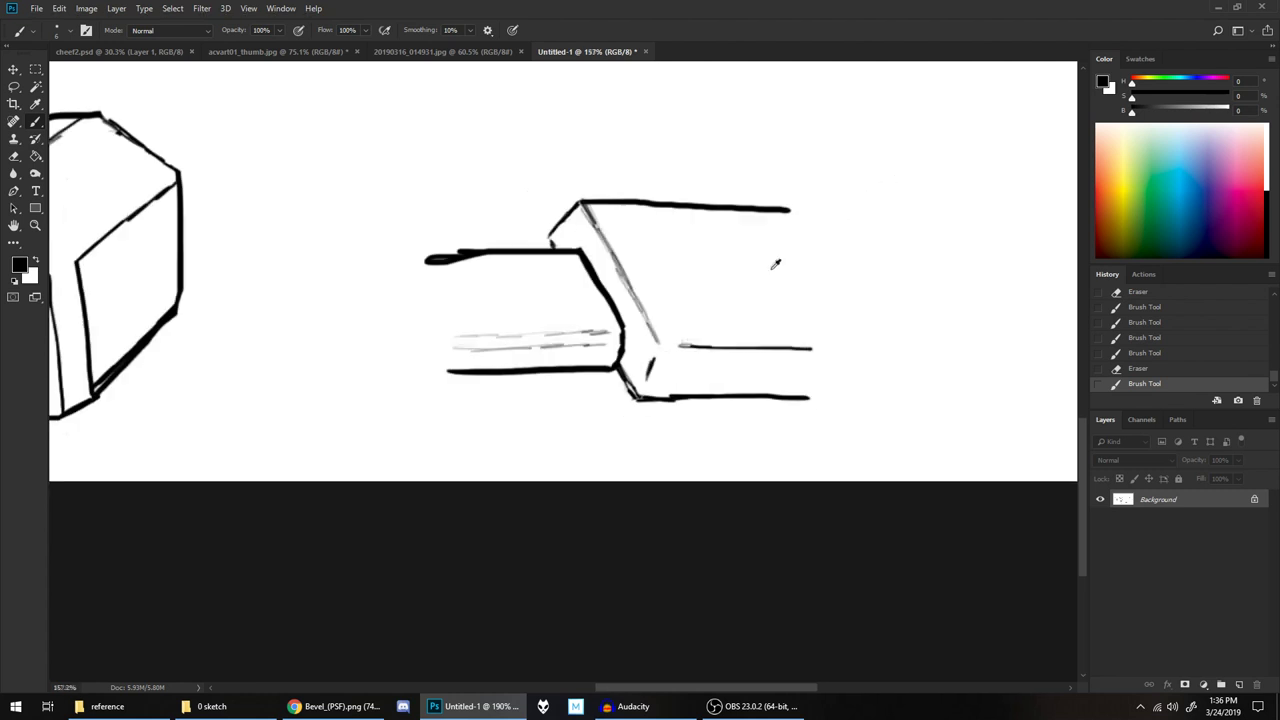
{"action": "scroll", "coordinate": [759, 252], "scroll_direction": "down", "scroll_amount": 1}
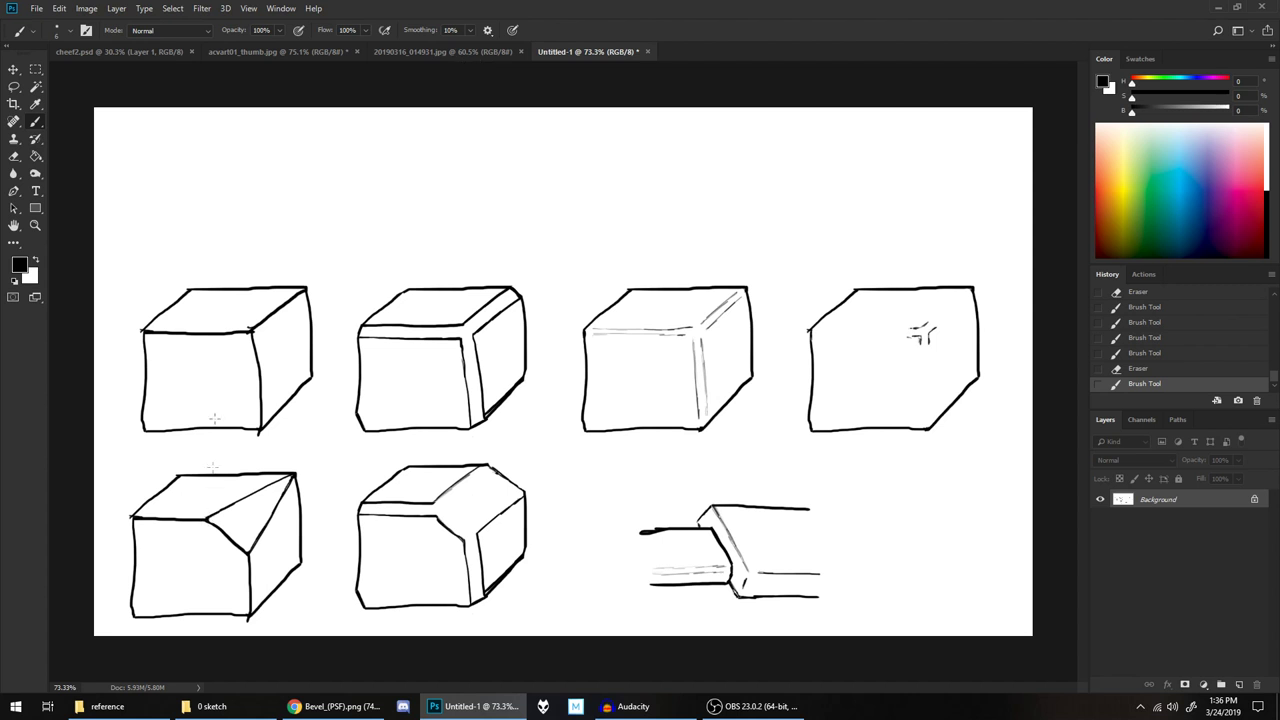
{"action": "left_click", "coordinate": [396, 54]}
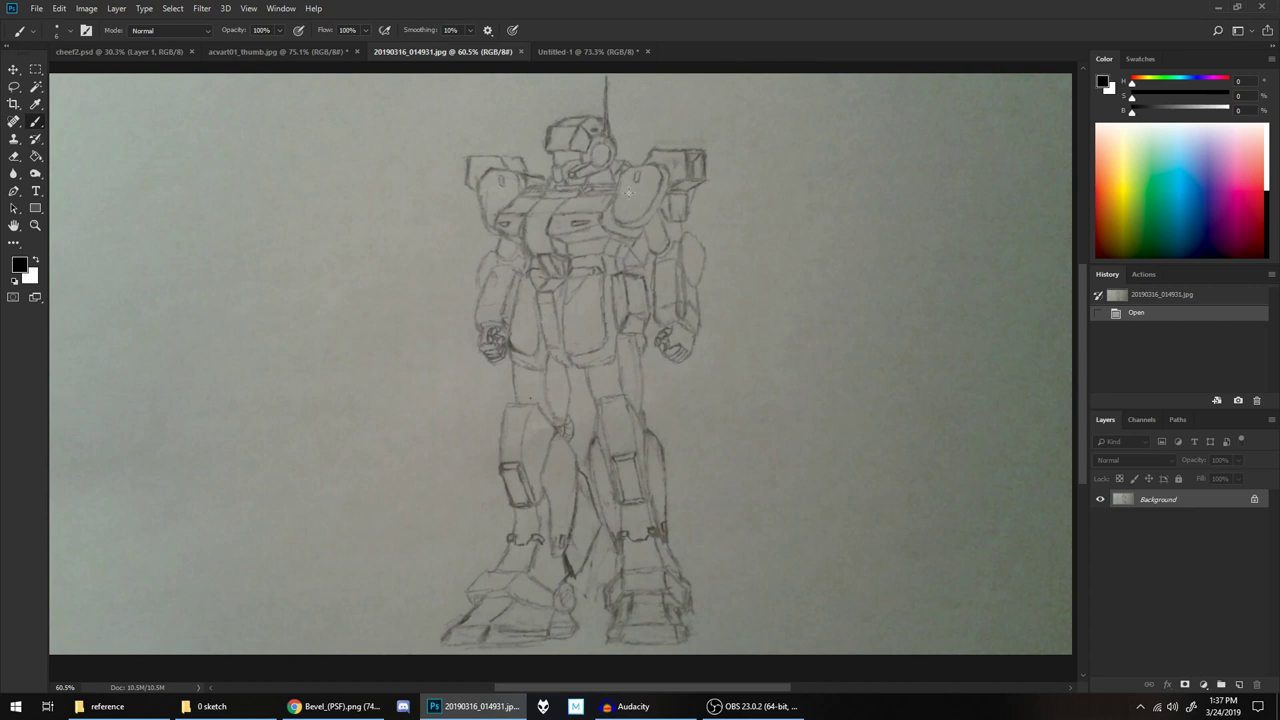
{"action": "left_click", "coordinate": [554, 51]}
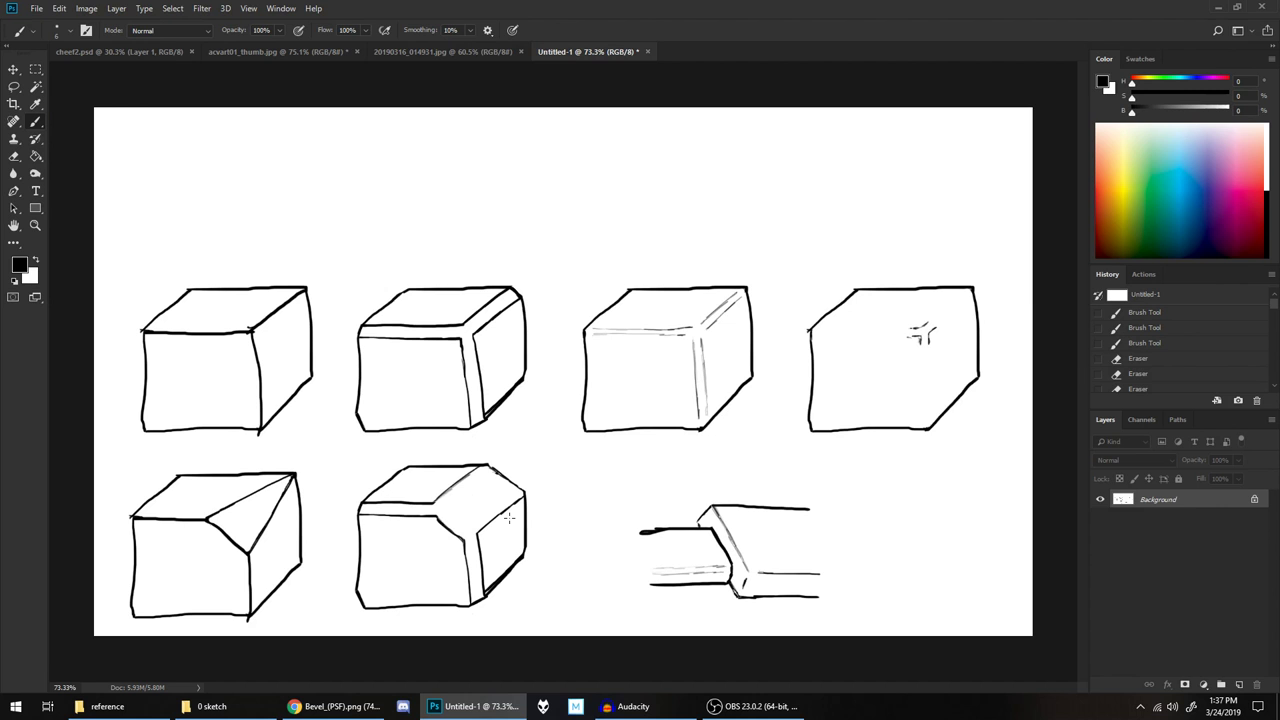
{"action": "left_click", "coordinate": [495, 52]}
{"action": "scroll", "coordinate": [818, 298], "scroll_direction": "down", "scroll_amount": 3}
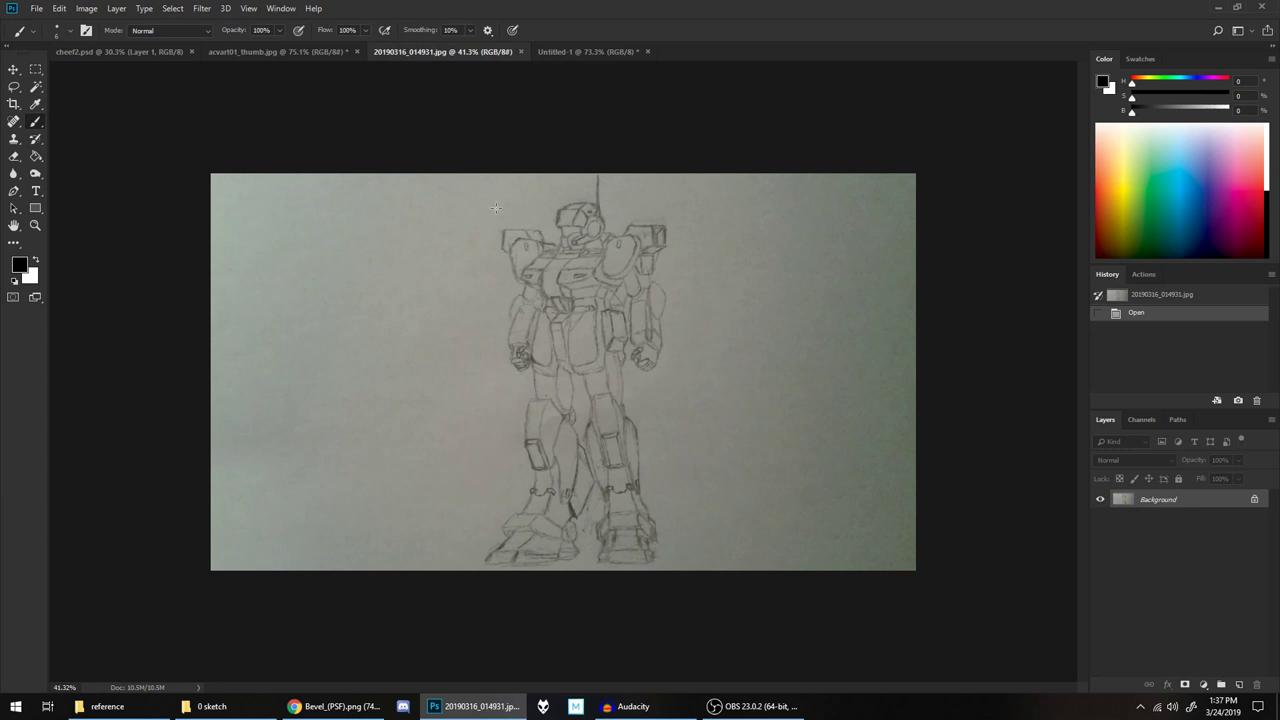
{"action": "key", "text": "r"}
{"action": "mouse_move", "coordinate": [734, 257]}
{"action": "left_mouse_down"}
{"action": "mouse_move", "coordinate": [366, 163]}
{"action": "mouse_move", "coordinate": [429, 137]}
{"action": "mouse_move", "coordinate": [389, 132]}
{"action": "mouse_move", "coordinate": [408, 128]}
{"action": "left_mouse_up"}
{"action": "key", "text": "b"}
{"action": "scroll", "coordinate": [571, 260], "scroll_direction": "down", "scroll_amount": 3}
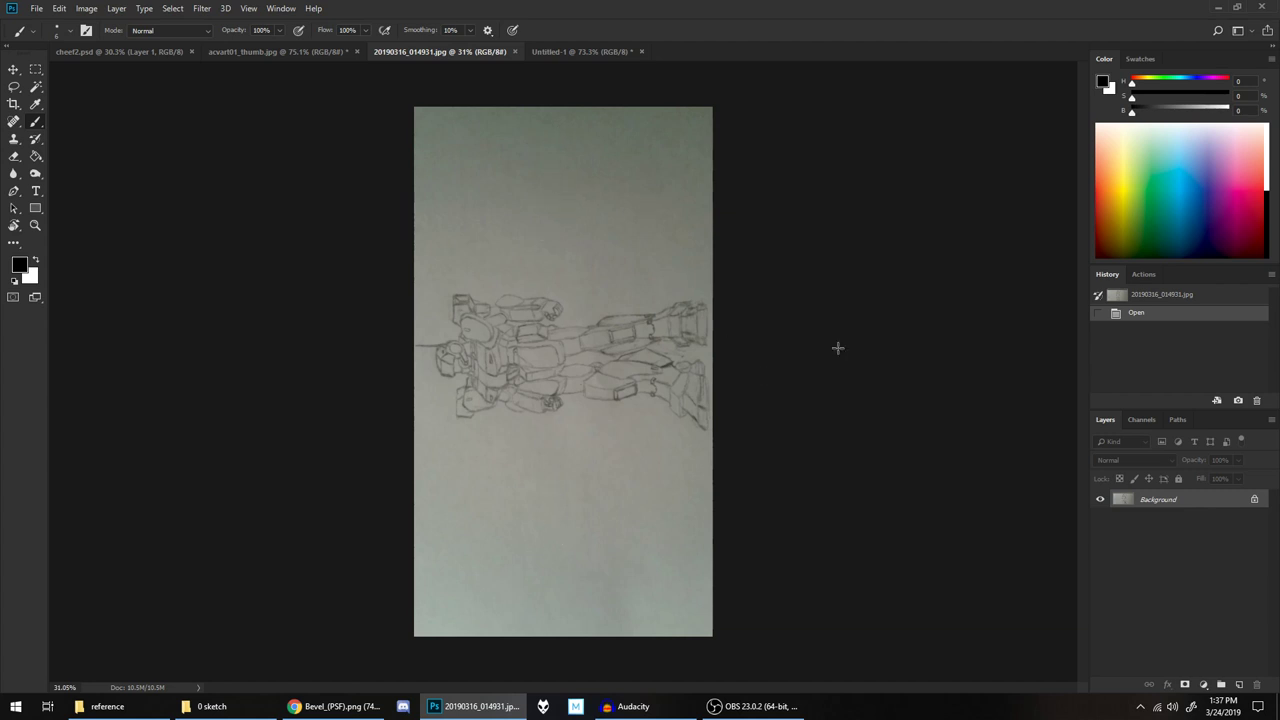
{"action": "key", "text": "r"}
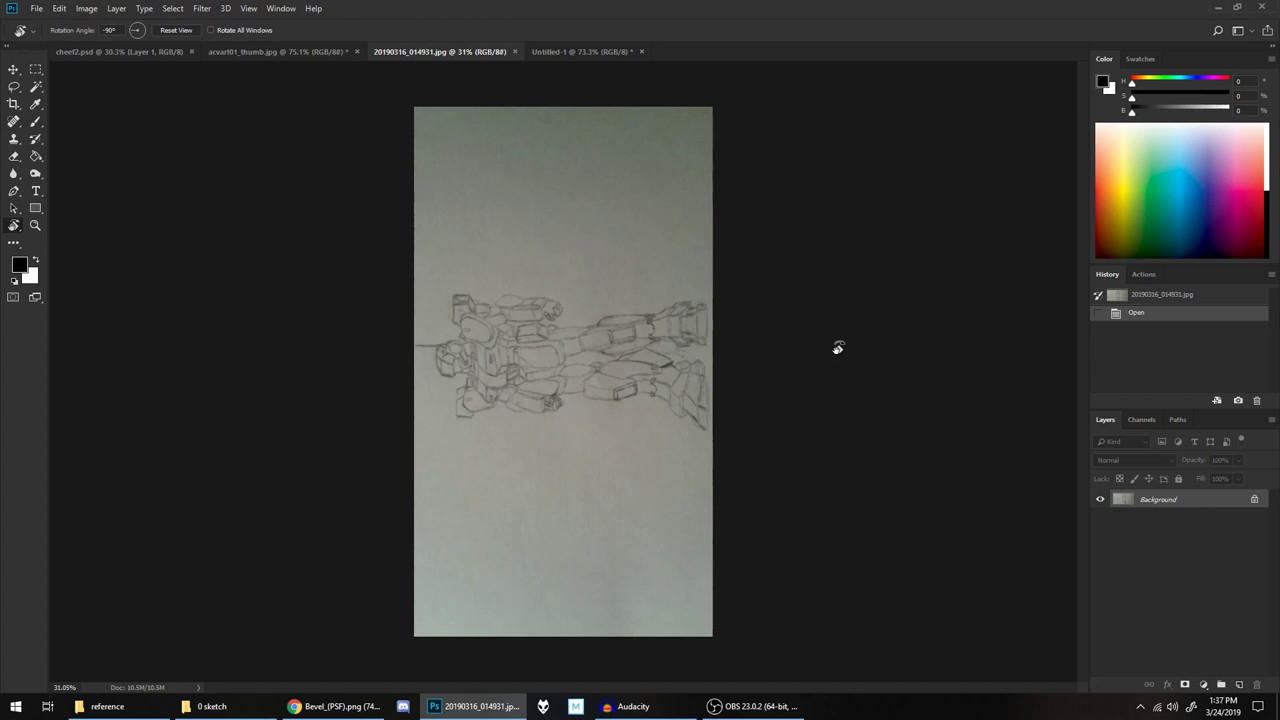
{"action": "key", "text": "b"}
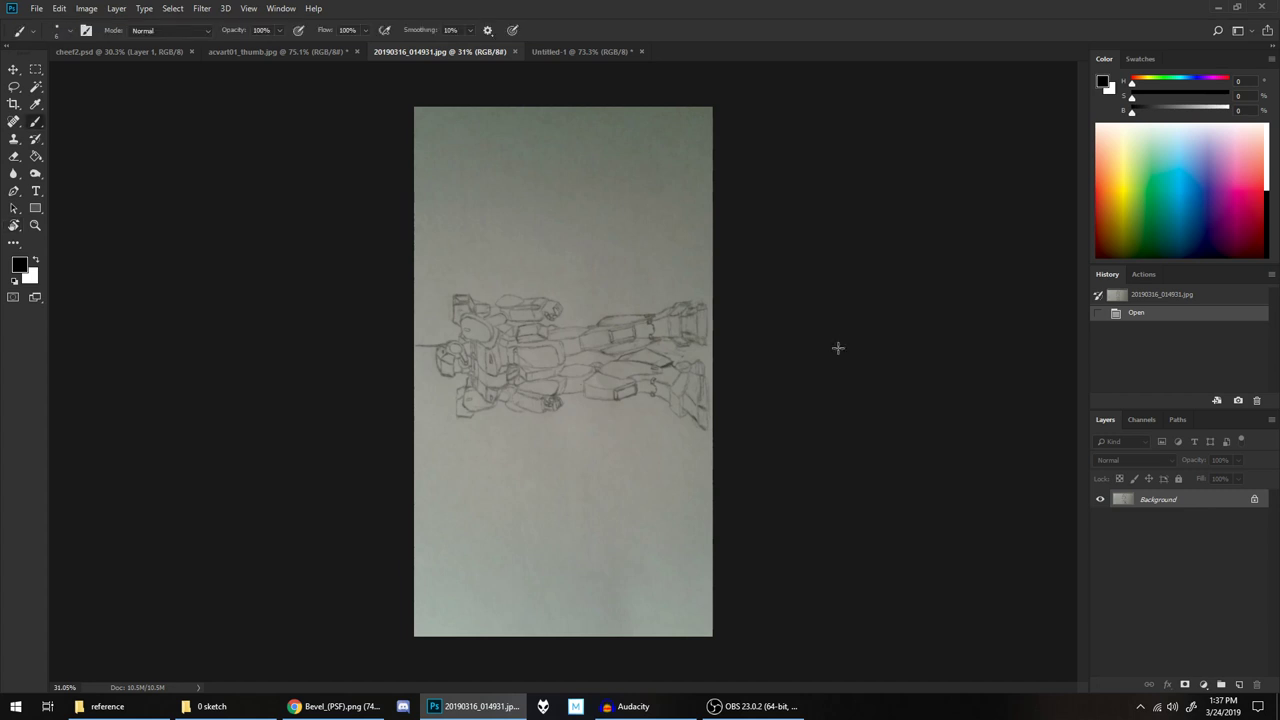
{"action": "key", "text": "F1"}
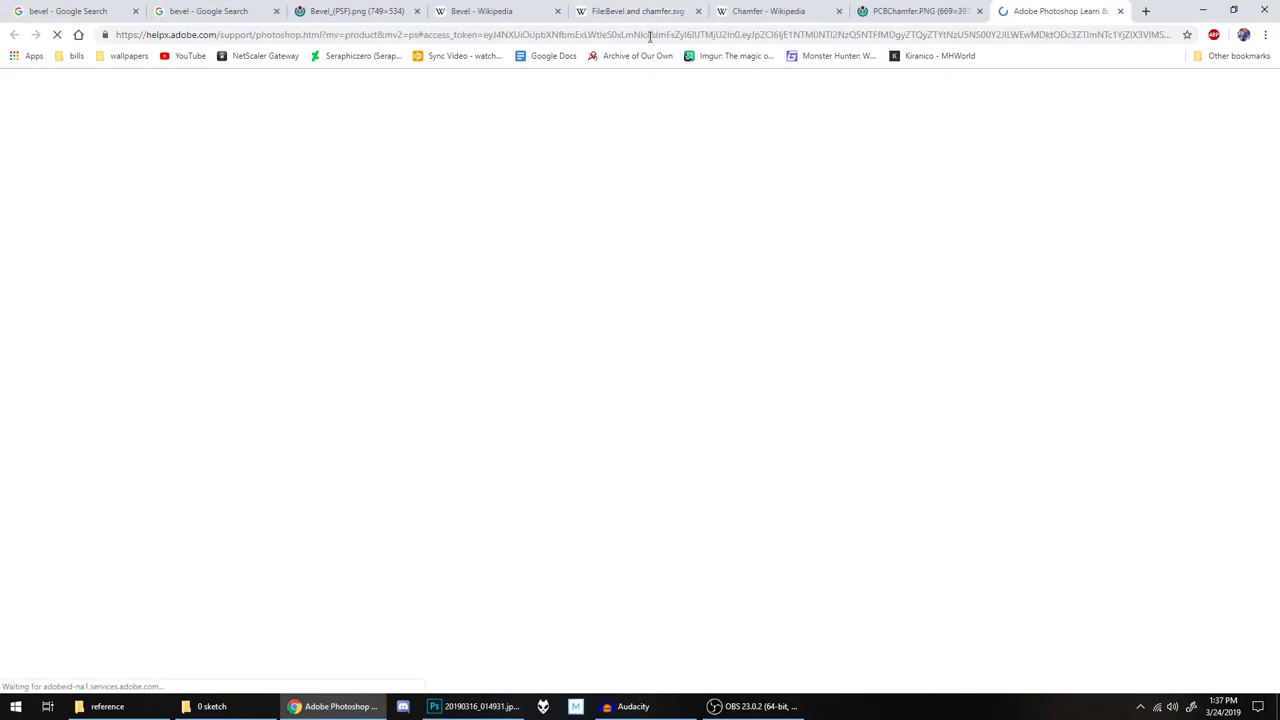
{"action": "left_click", "coordinate": [1120, 13]}
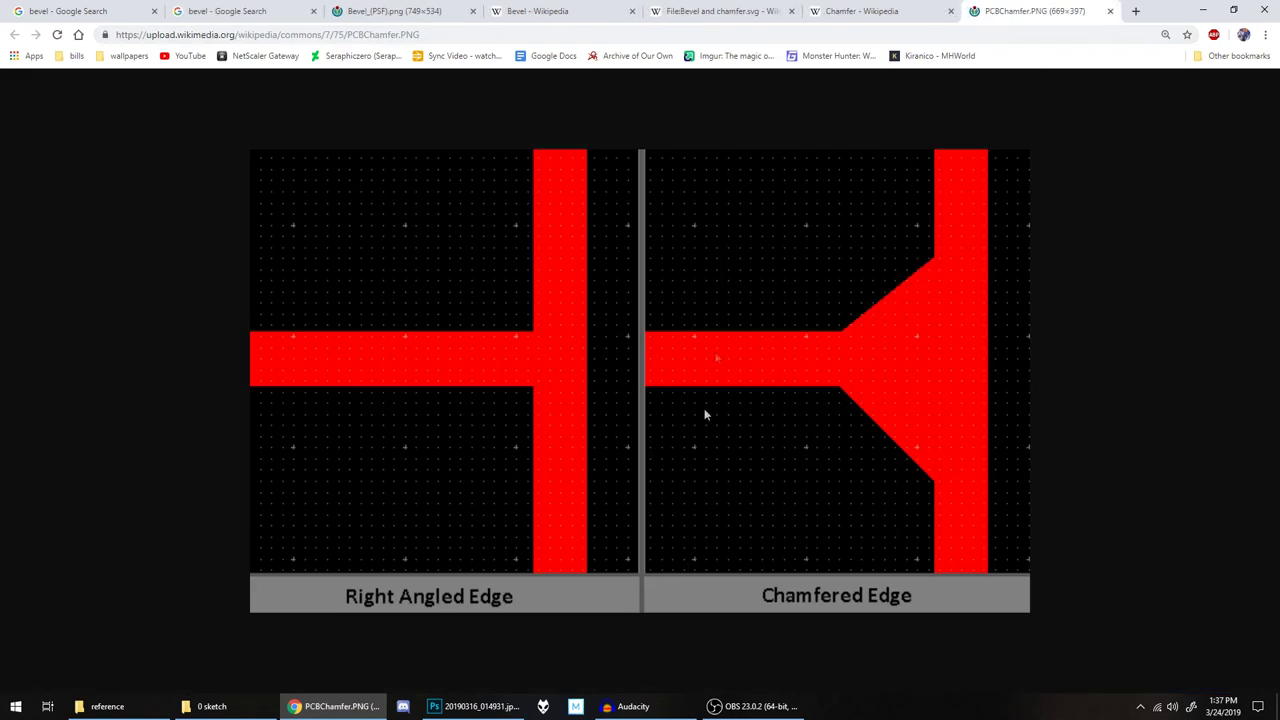
{"action": "left_click", "coordinate": [484, 702]}
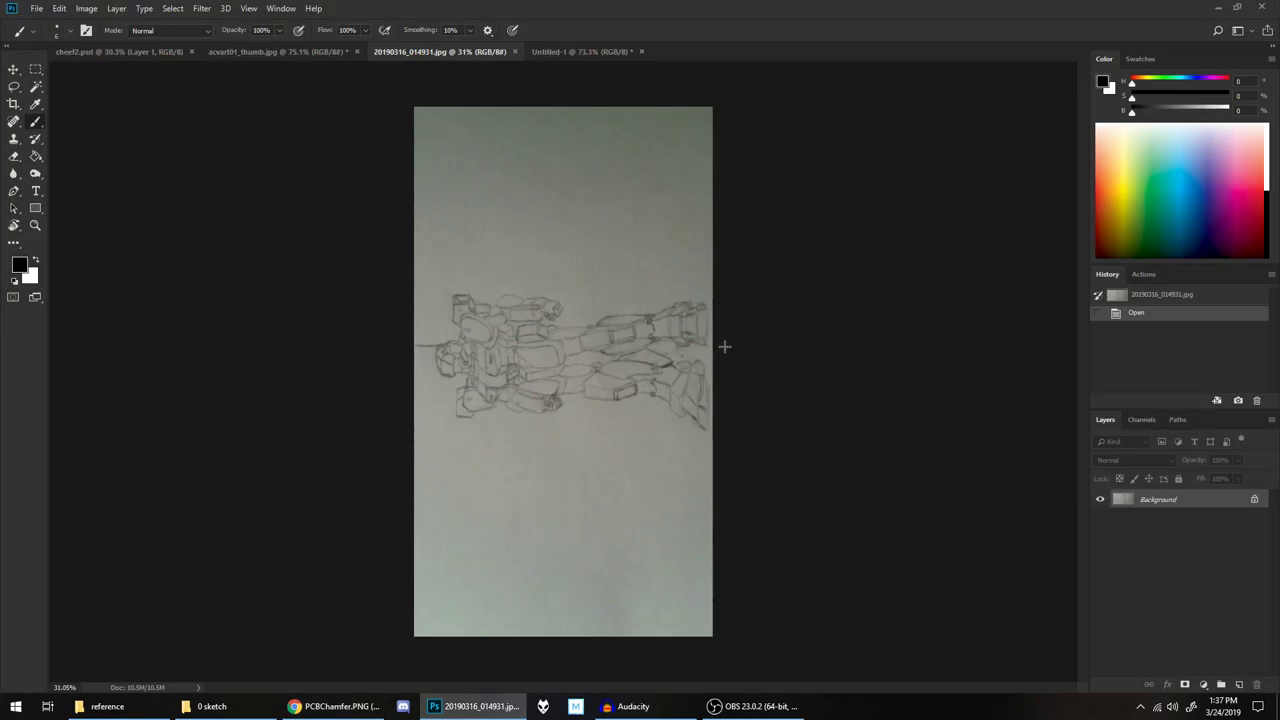
{"action": "key", "text": "r"}
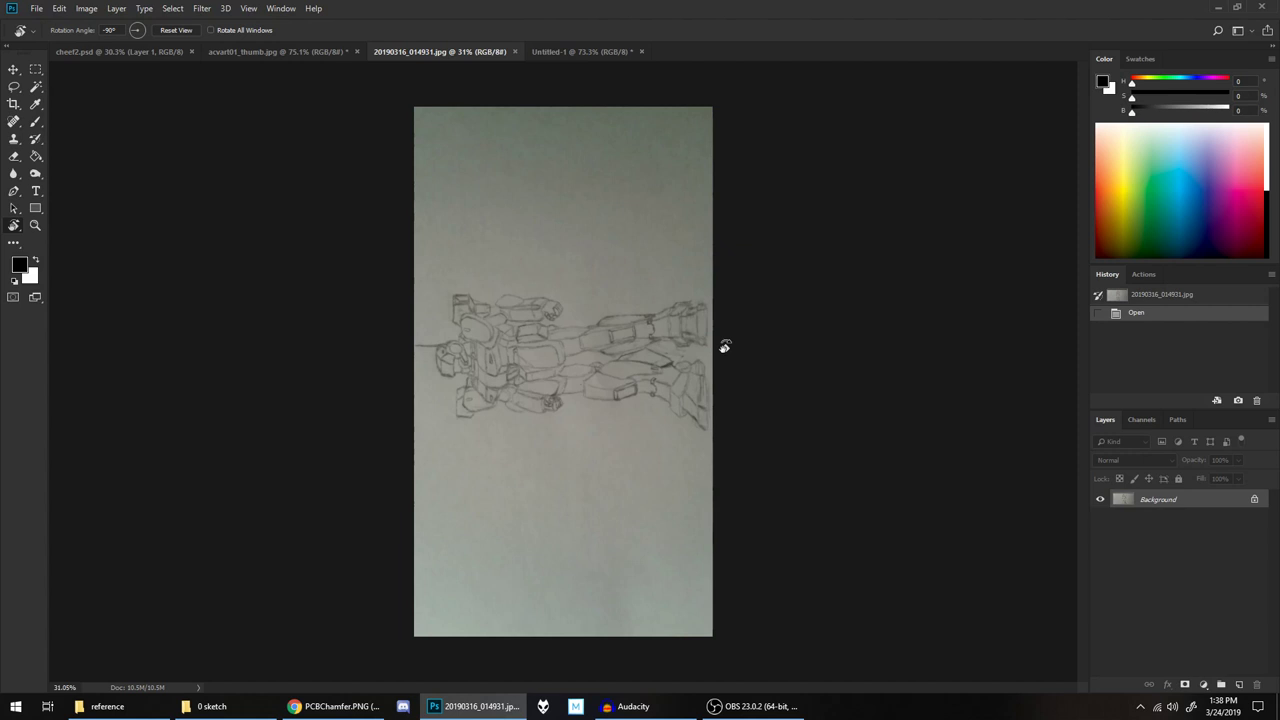
{"action": "key", "text": "Escape"}
{"action": "key", "text": "b"}
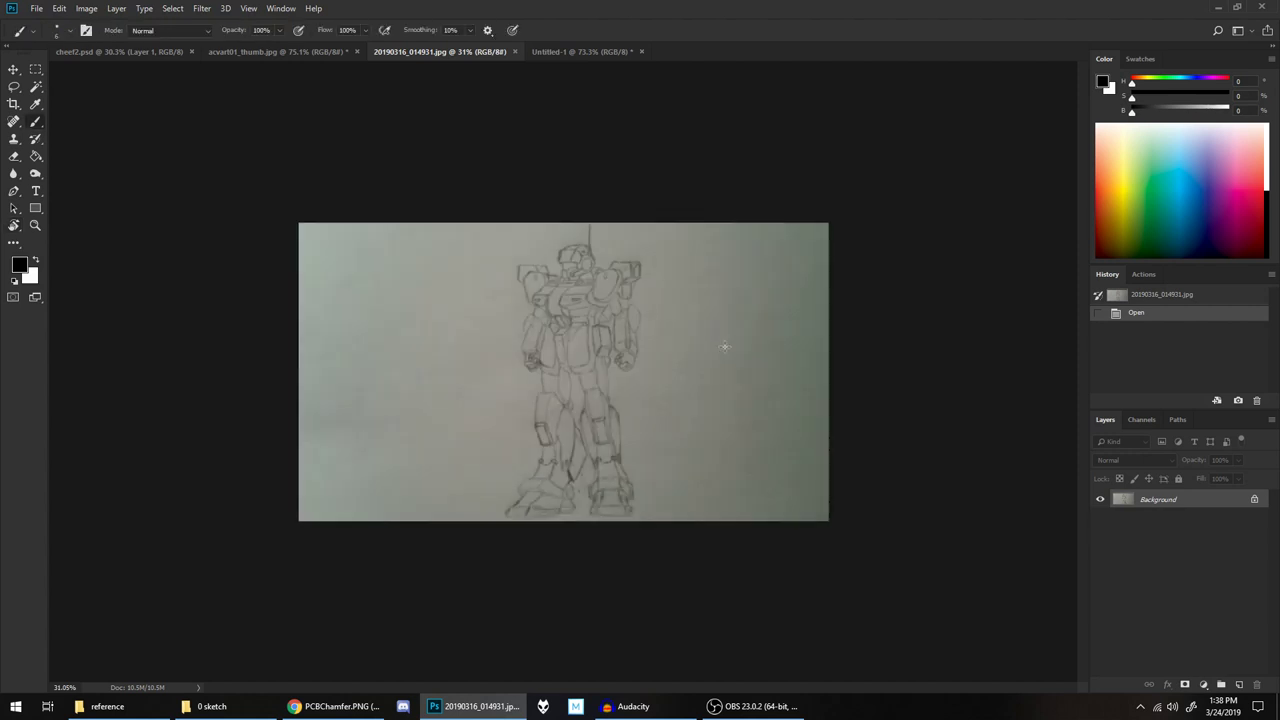
Select the empty paper area on the right of the mecha drawing, fill it with white, and clear the selection
{"action": "scroll", "coordinate": [724, 346], "scroll_direction": "up", "scroll_amount": 5}
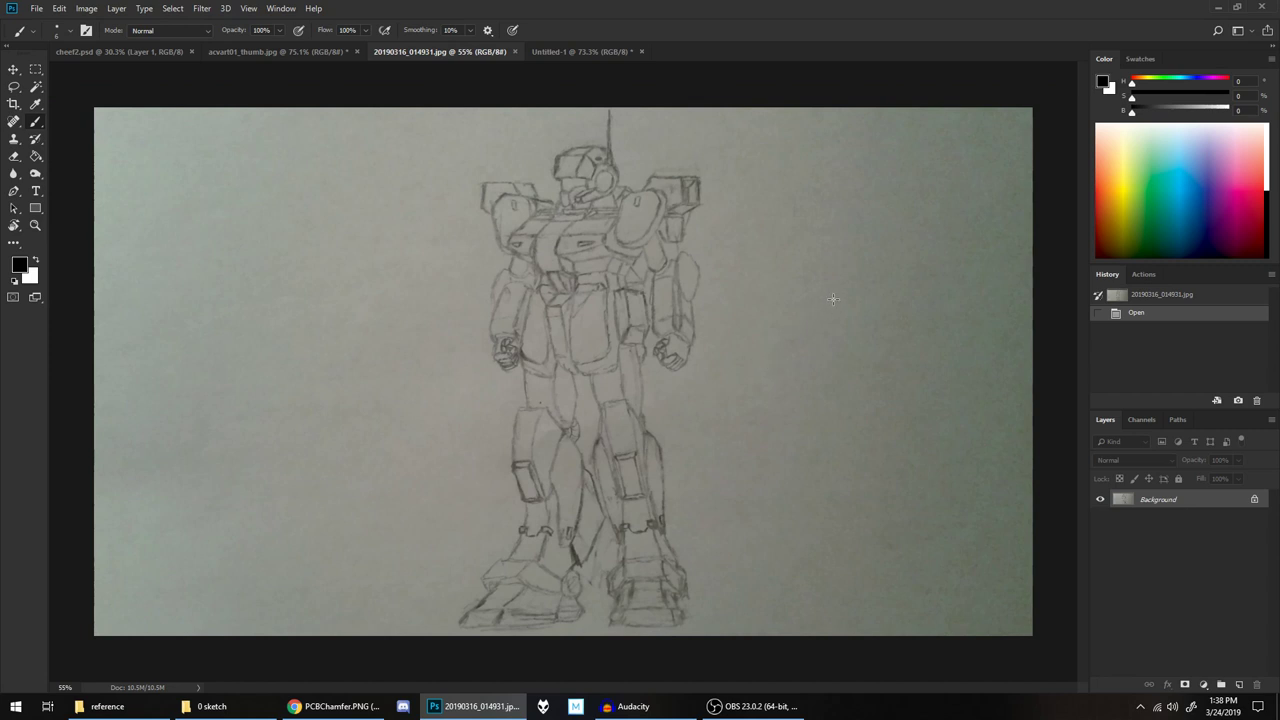
{"action": "left_click", "coordinate": [36, 70]}
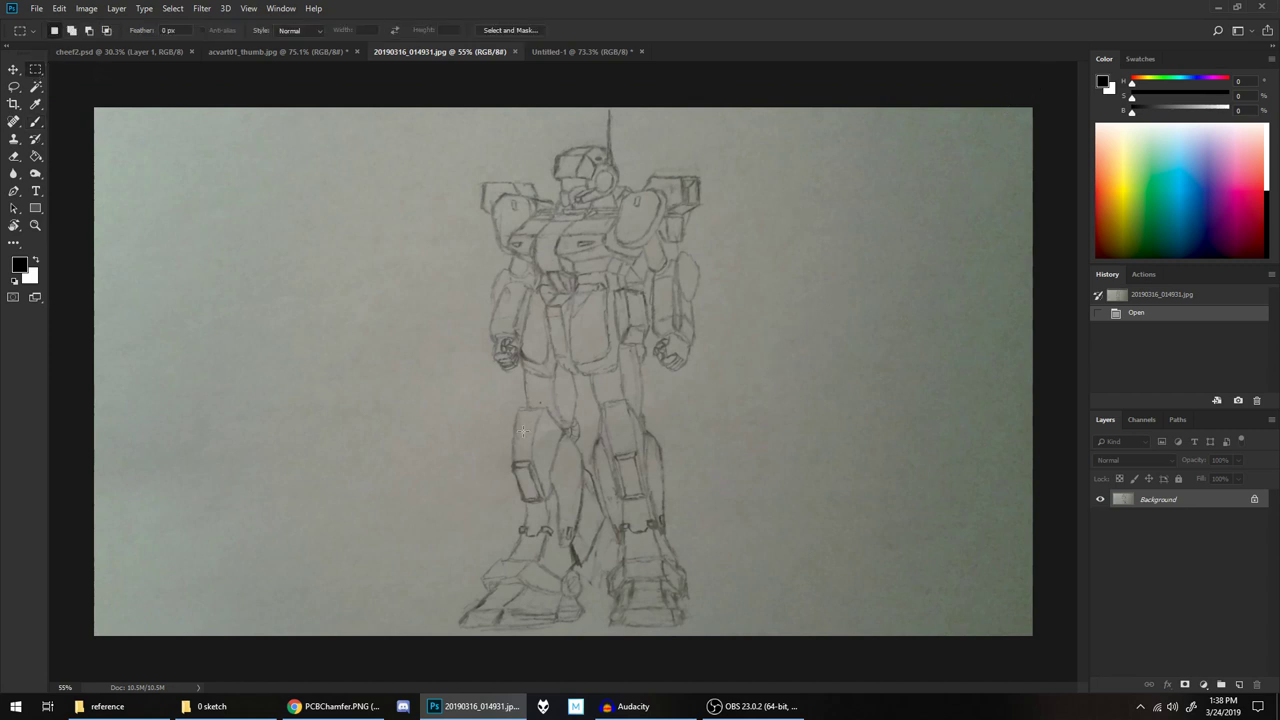
{"action": "left_click_drag", "start_coordinate": [1046, 84], "coordinate": [719, 655]}
{"action": "key", "text": "shift+F5"}
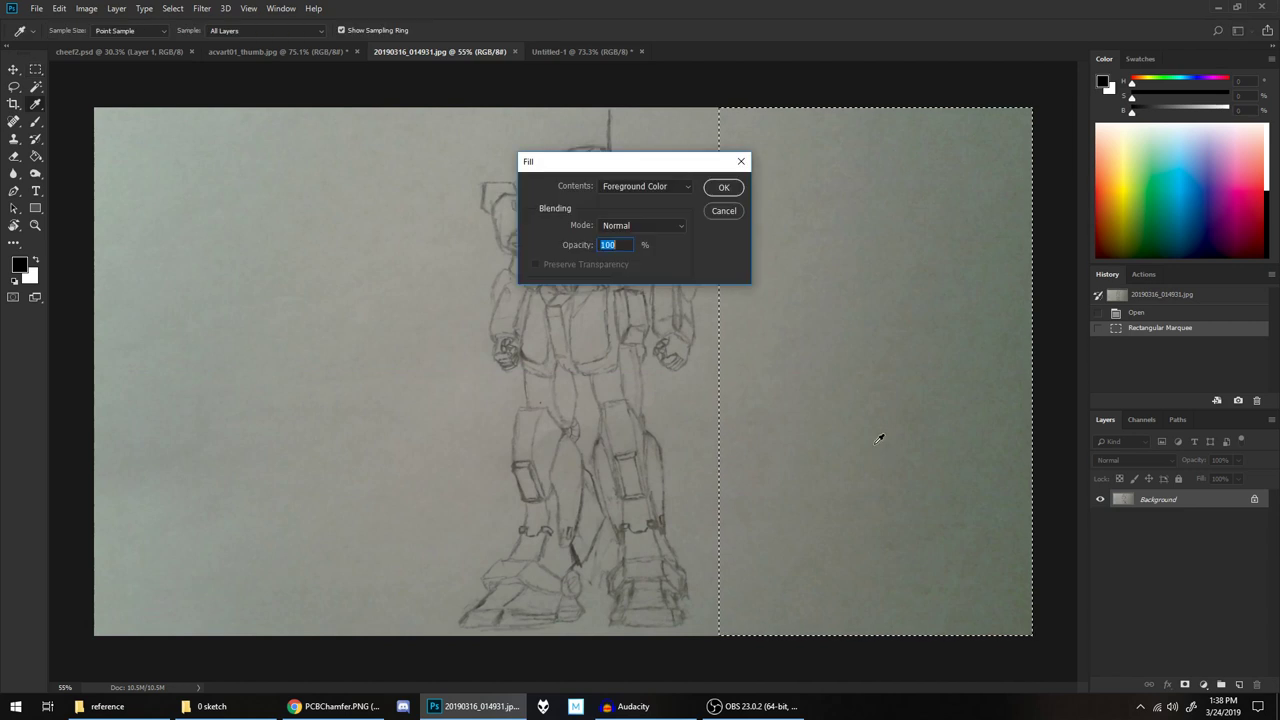
{"action": "left_click", "coordinate": [655, 186]}
{"action": "left_click", "coordinate": [660, 211]}
{"action": "left_click", "coordinate": [723, 187]}
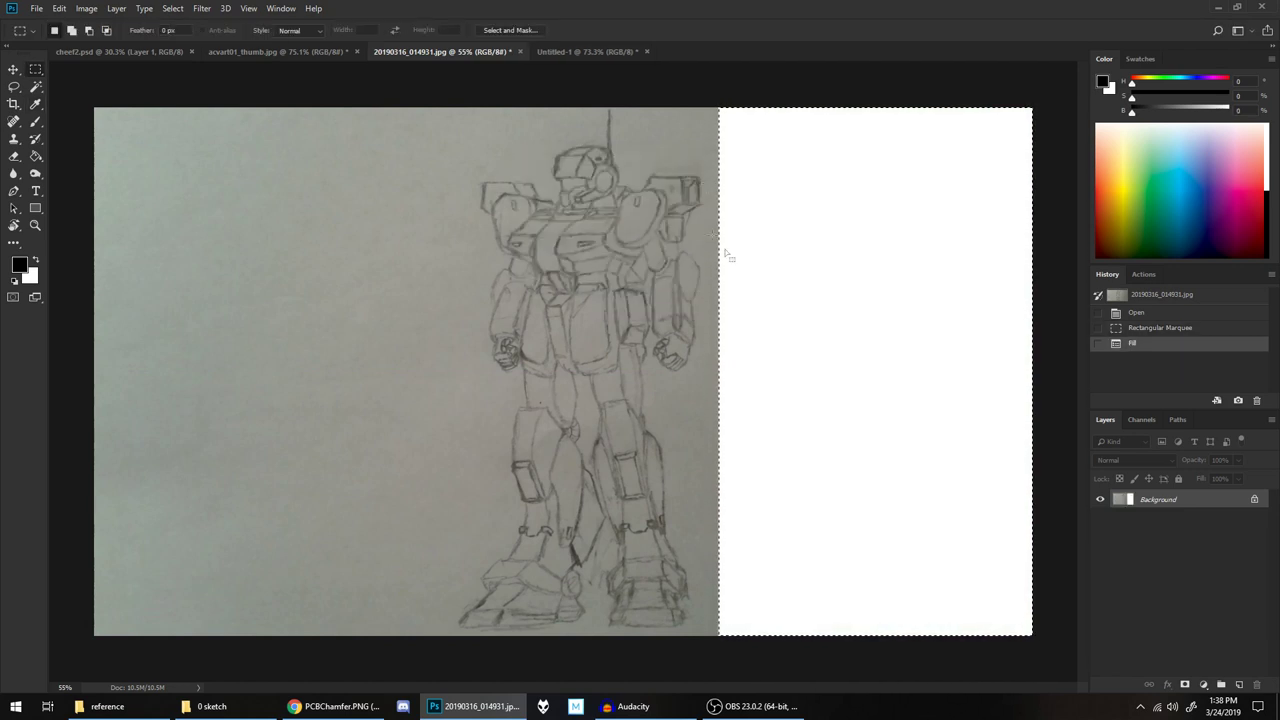
{"action": "left_click", "coordinate": [820, 283]}
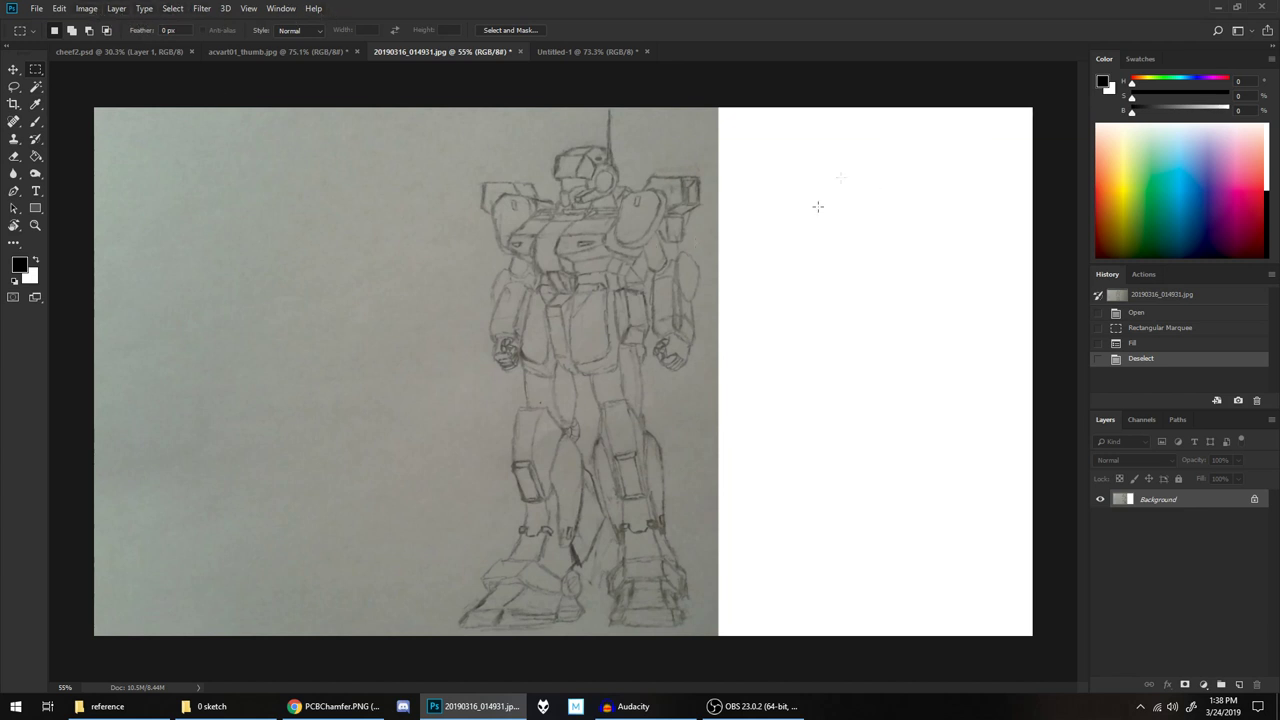
Apply Levels to the mecha scan with input white 166, midtones 0.78 and output black 35
{"action": "left_click", "coordinate": [95, 10]}
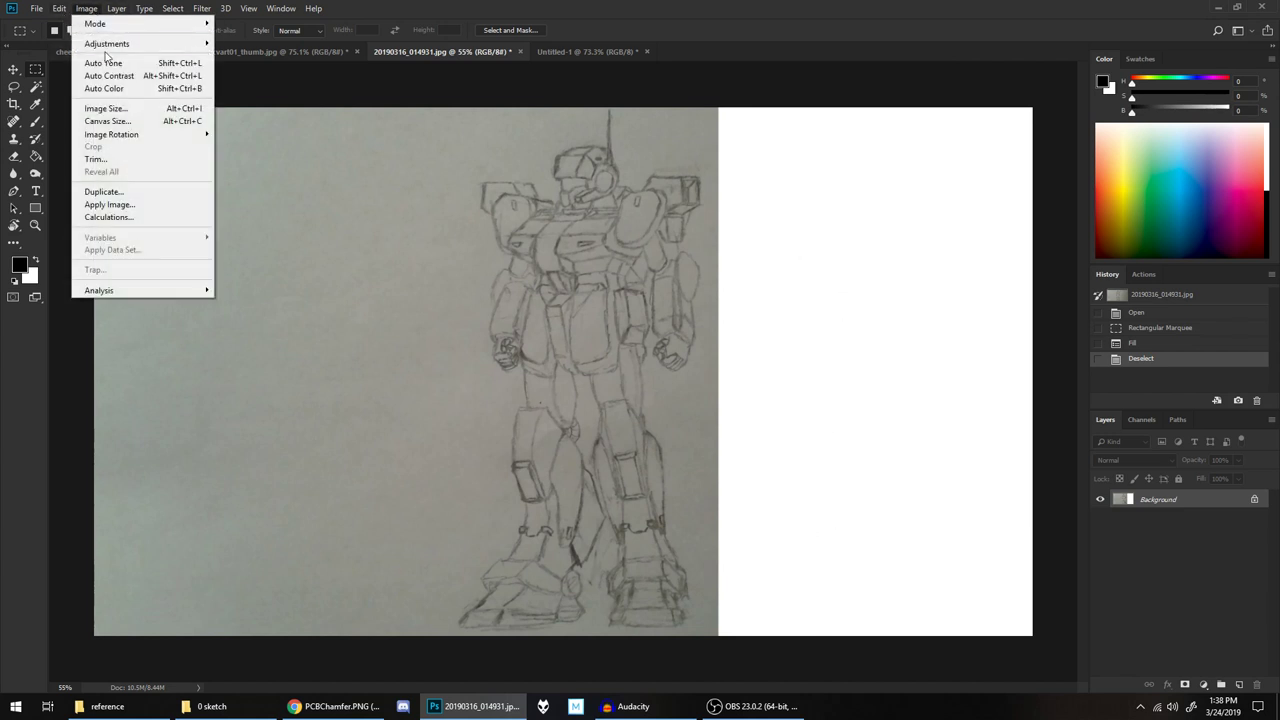
{"action": "mouse_move", "coordinate": [118, 45]}
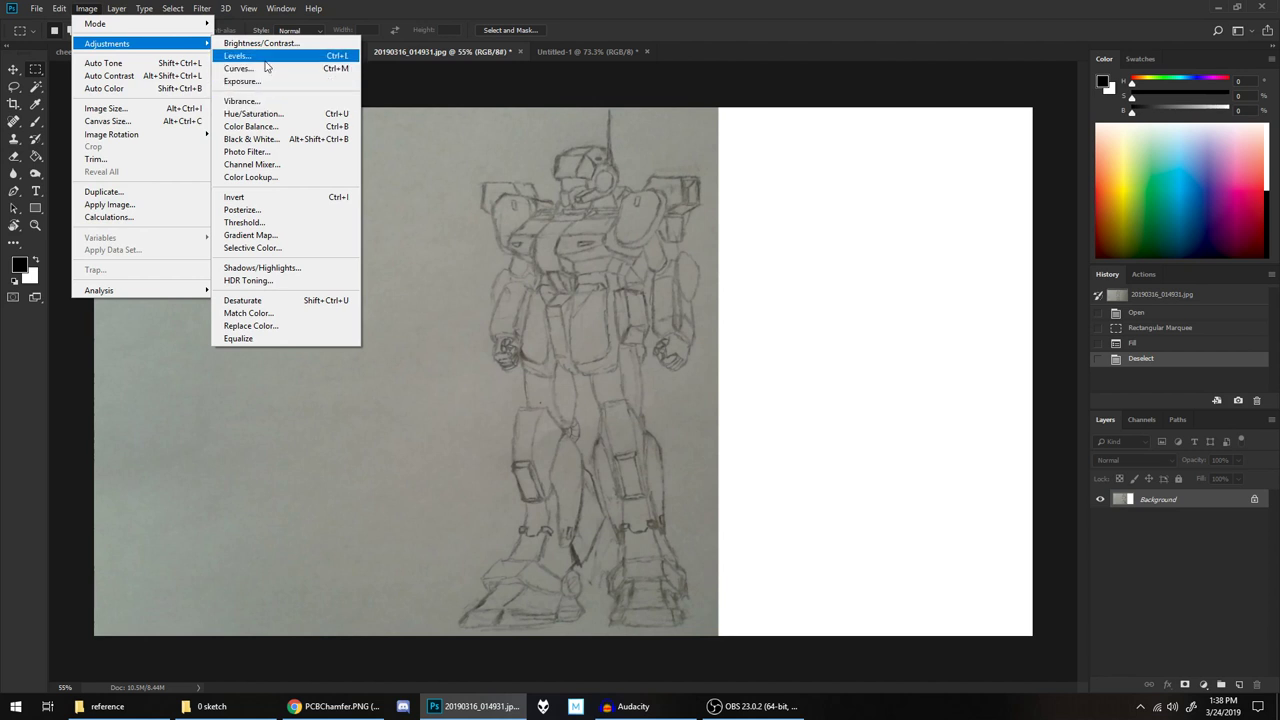
{"action": "left_click", "coordinate": [264, 57]}
{"action": "left_click_drag", "start_coordinate": [908, 178], "coordinate": [866, 216]}
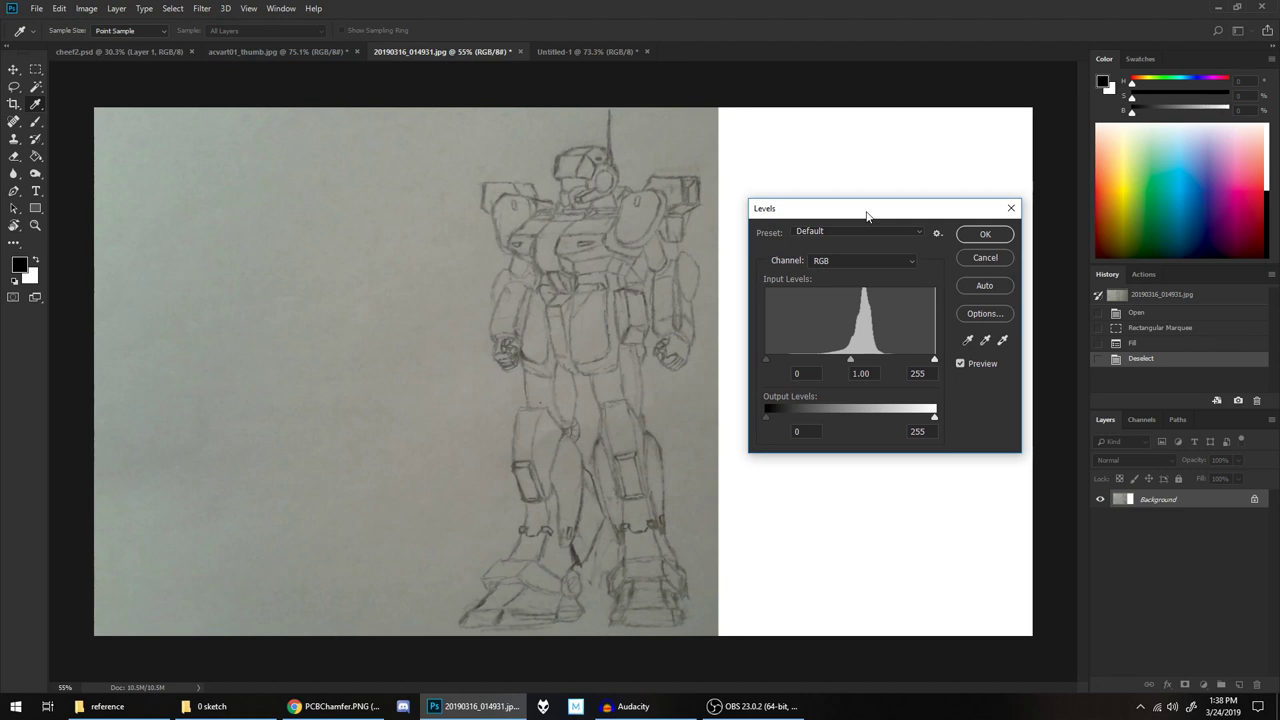
{"action": "left_click_drag", "start_coordinate": [935, 362], "coordinate": [962, 359]}
{"action": "left_click_drag", "start_coordinate": [935, 362], "coordinate": [876, 358]}
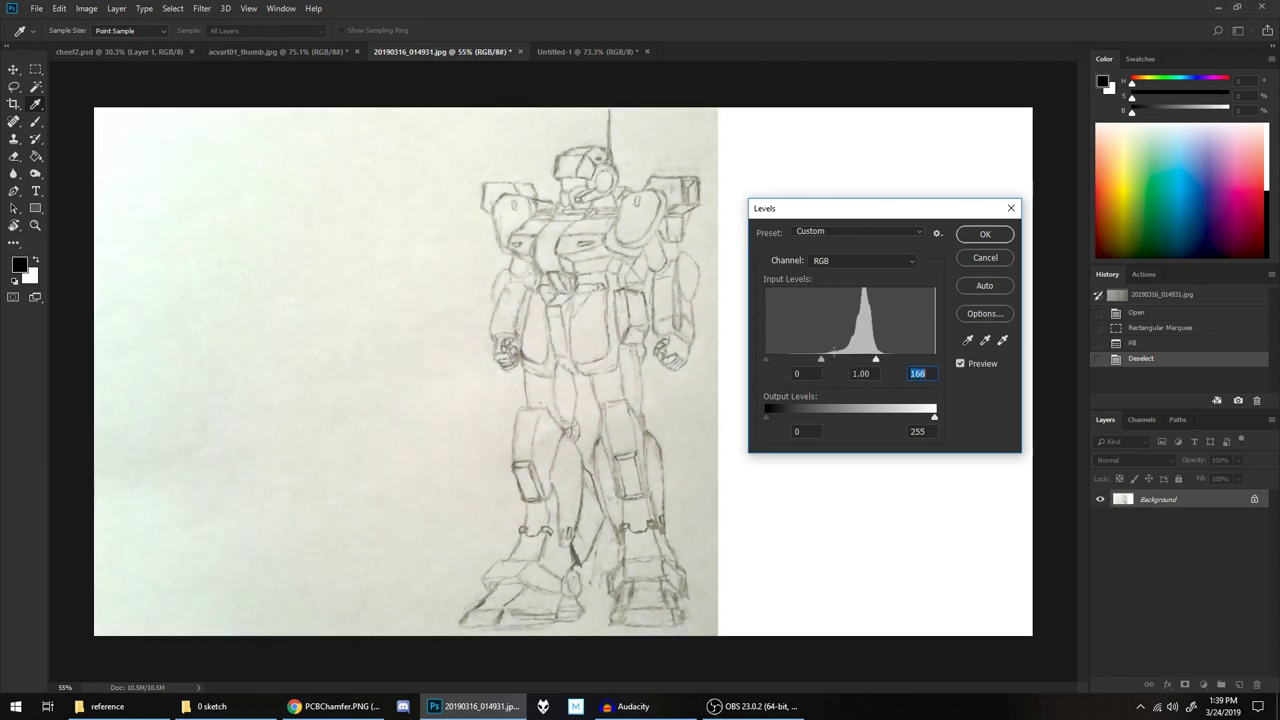
{"action": "left_click_drag", "start_coordinate": [825, 359], "coordinate": [830, 361]}
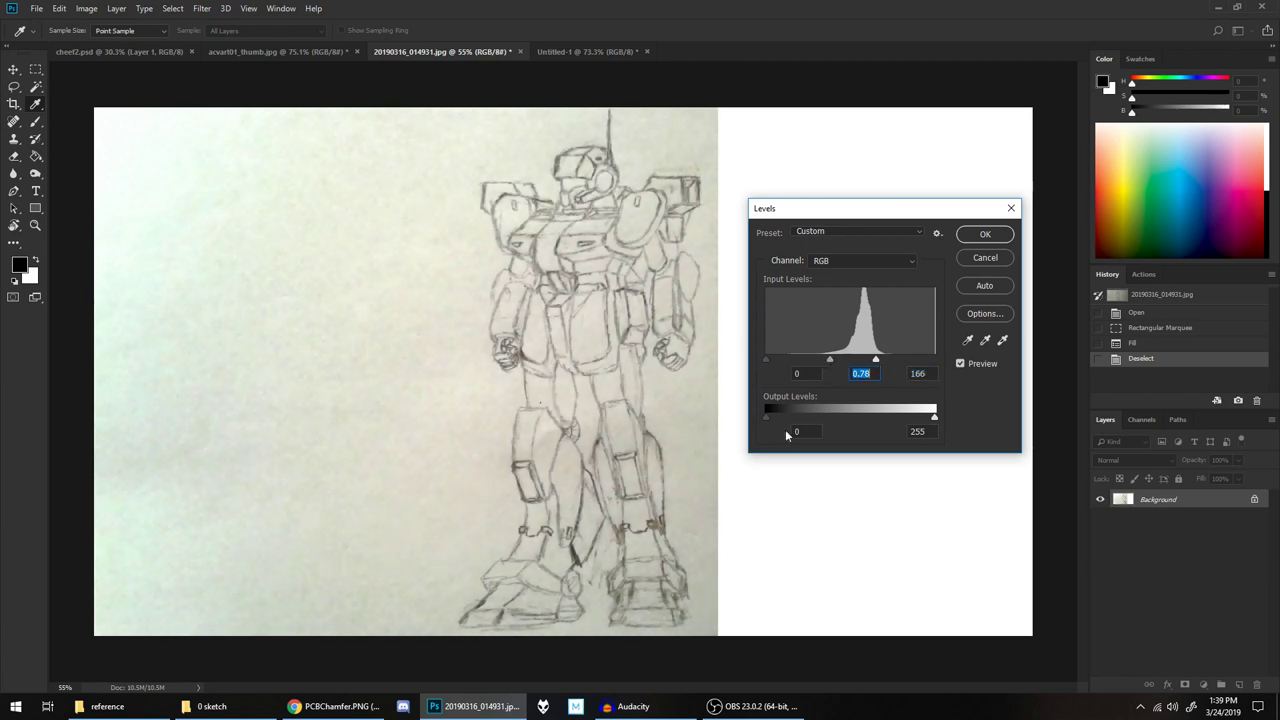
{"action": "left_click_drag", "start_coordinate": [767, 416], "coordinate": [789, 413]}
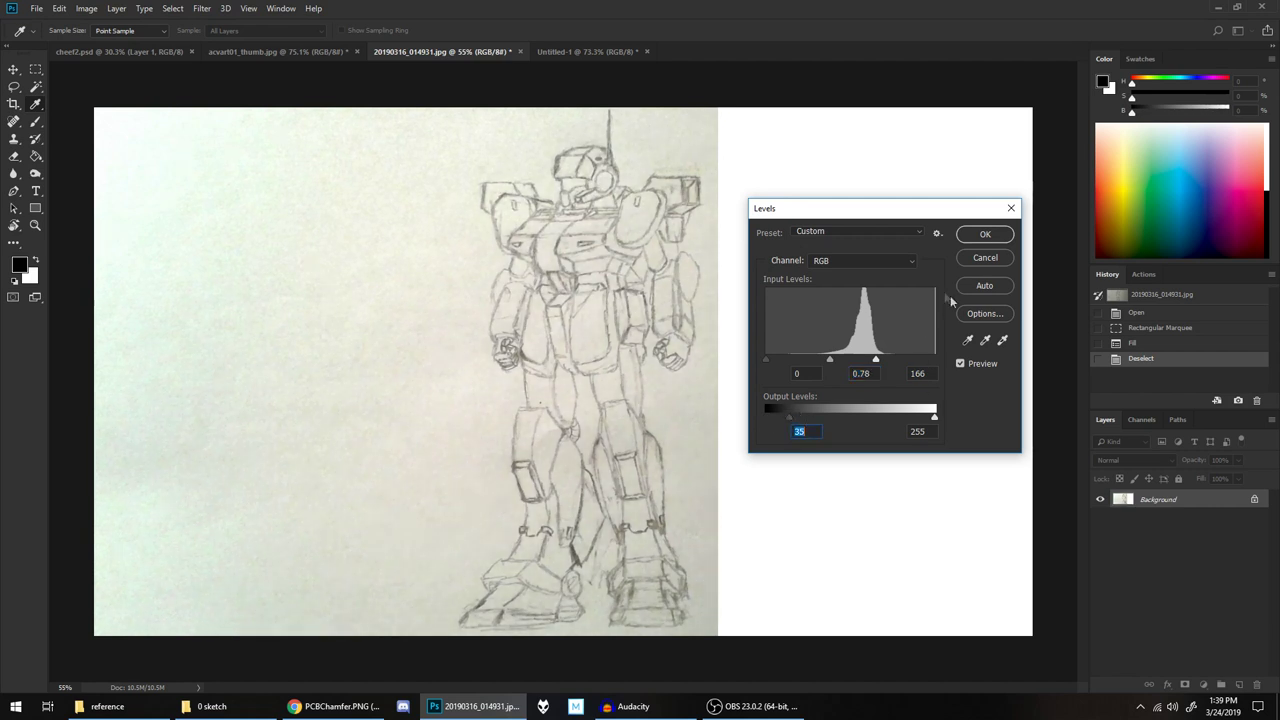
{"action": "left_click", "coordinate": [976, 235]}
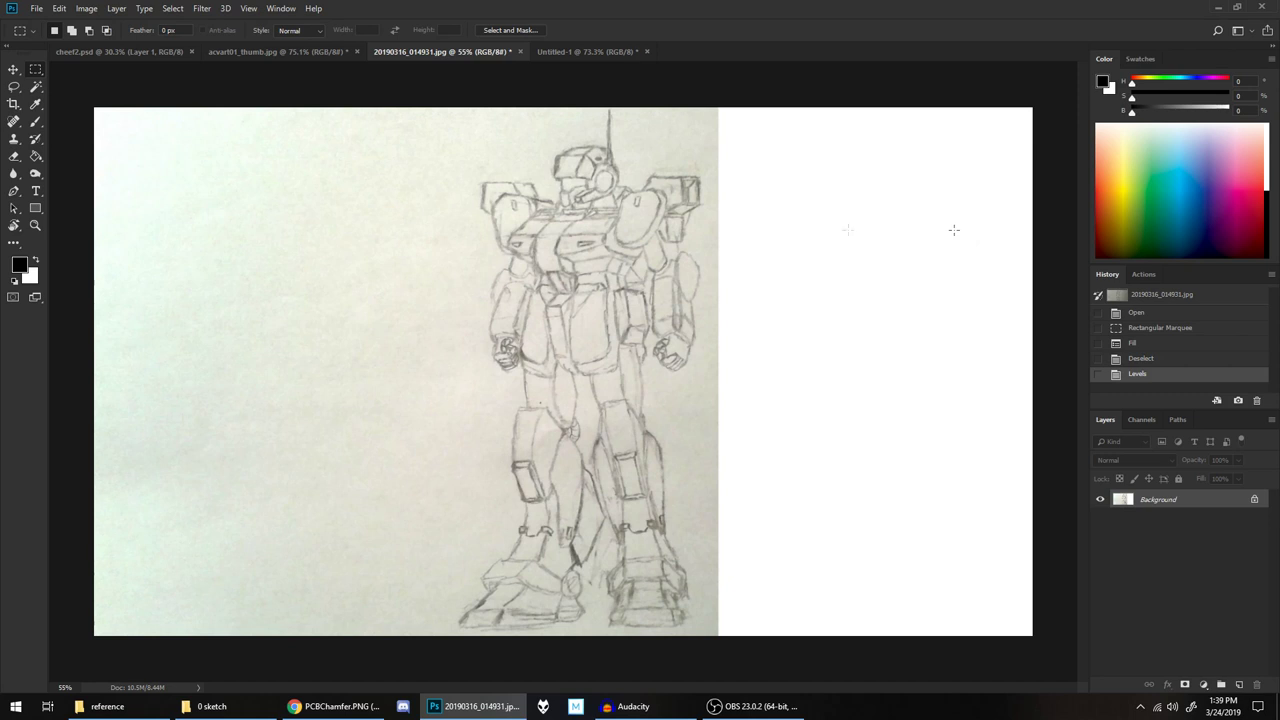
Select the empty paper area on the left of the mecha drawing, fill it with white, and clear the selection
{"action": "left_click_drag", "start_coordinate": [93, 106], "coordinate": [440, 636]}
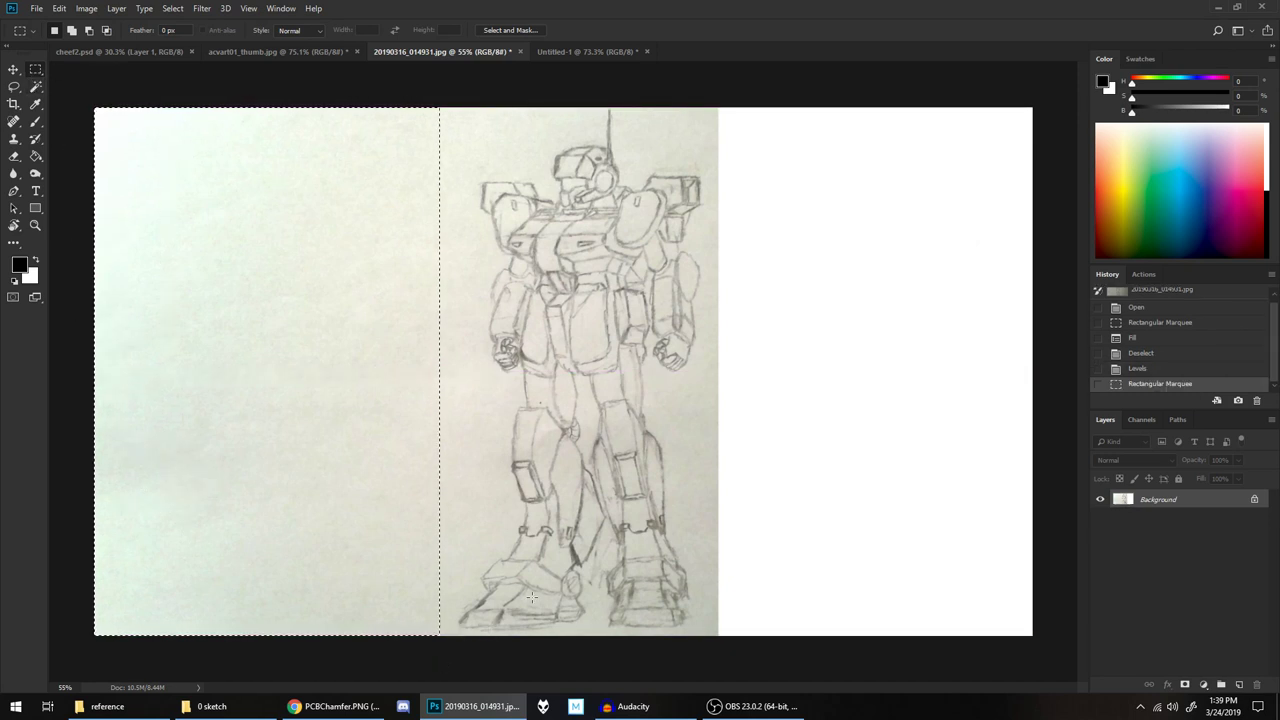
{"action": "key", "text": "shift+F5"}
{"action": "left_click", "coordinate": [710, 190]}
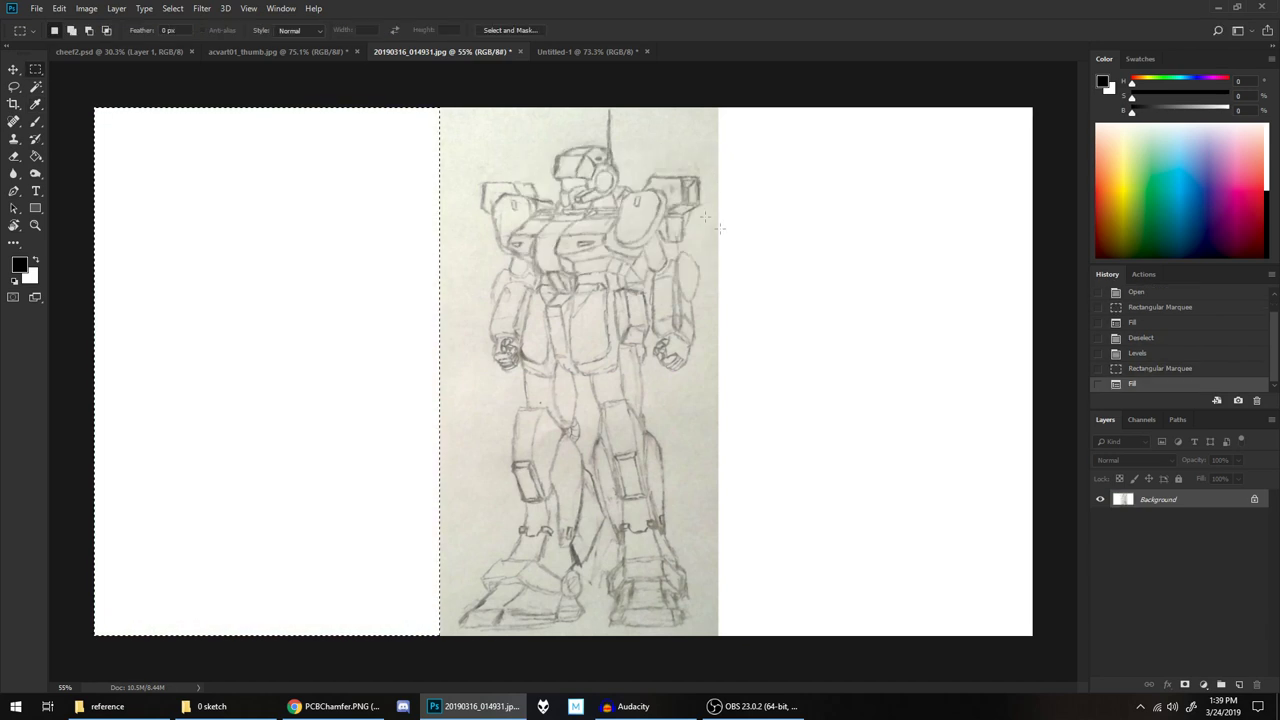
{"action": "key", "text": "ctrl+d"}
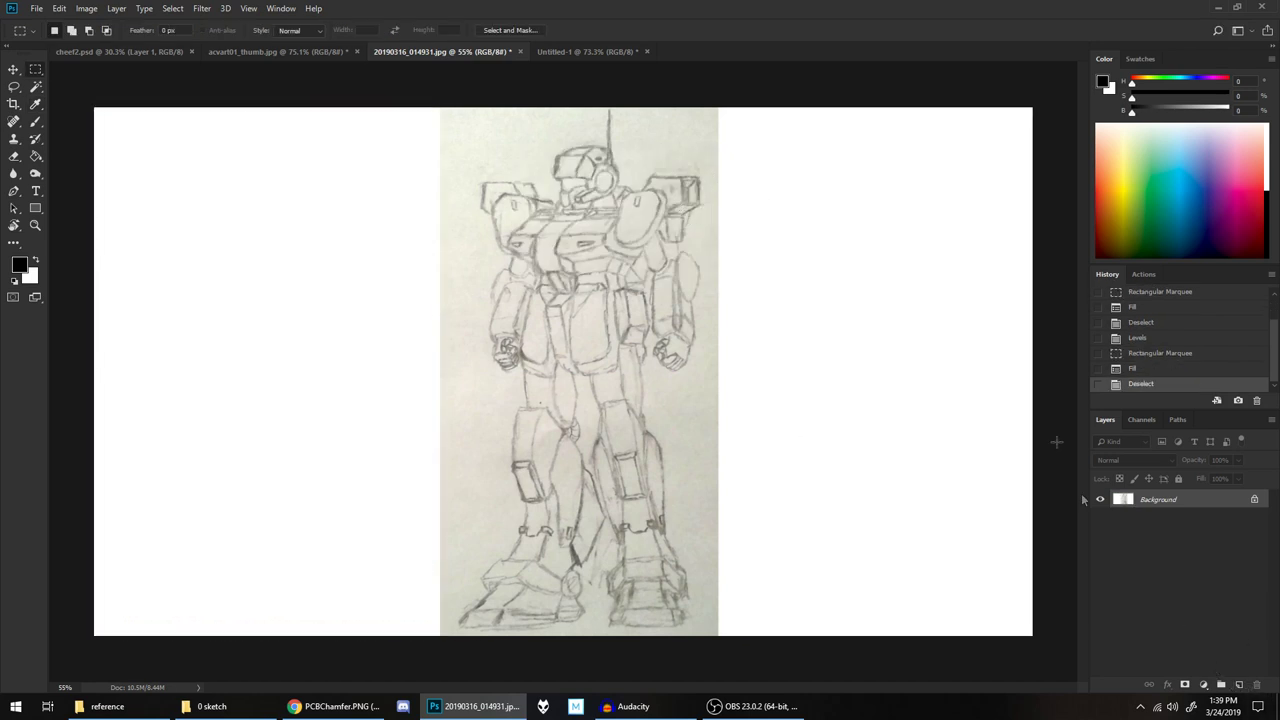
Add two new layers above the Background and fill the lower one, Layer 1, with purple (H 266, S 49, B 64)
{"action": "left_click", "coordinate": [1235, 686]}
{"action": "left_click", "coordinate": [1235, 686]}
{"action": "left_click", "coordinate": [1133, 520]}
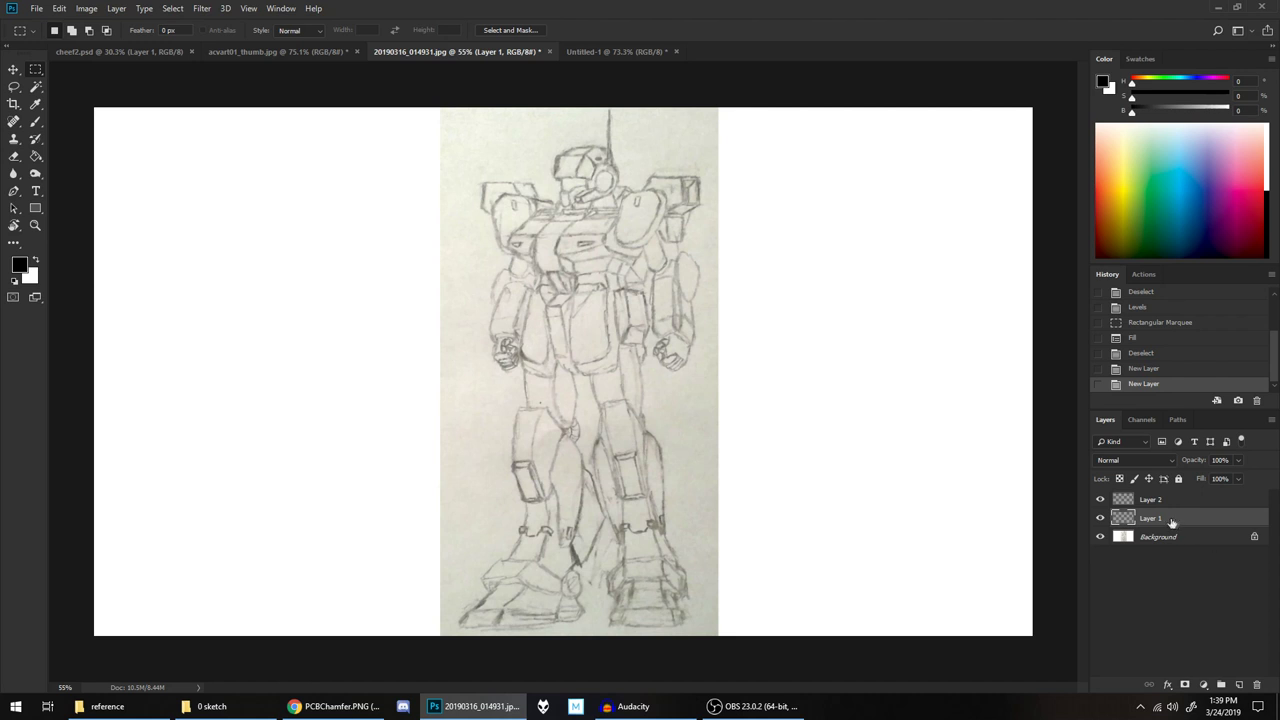
{"action": "left_click", "coordinate": [36, 156]}
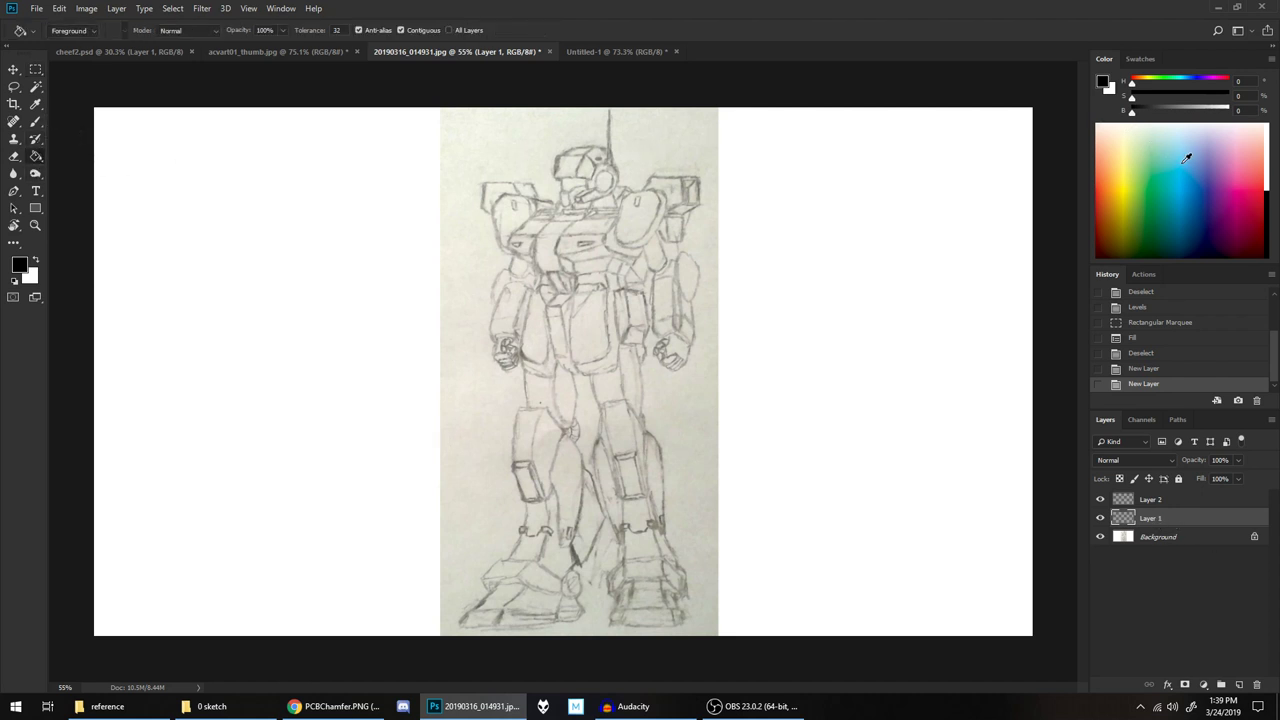
{"action": "left_click", "coordinate": [1185, 157]}
{"action": "left_click", "coordinate": [1210, 188]}
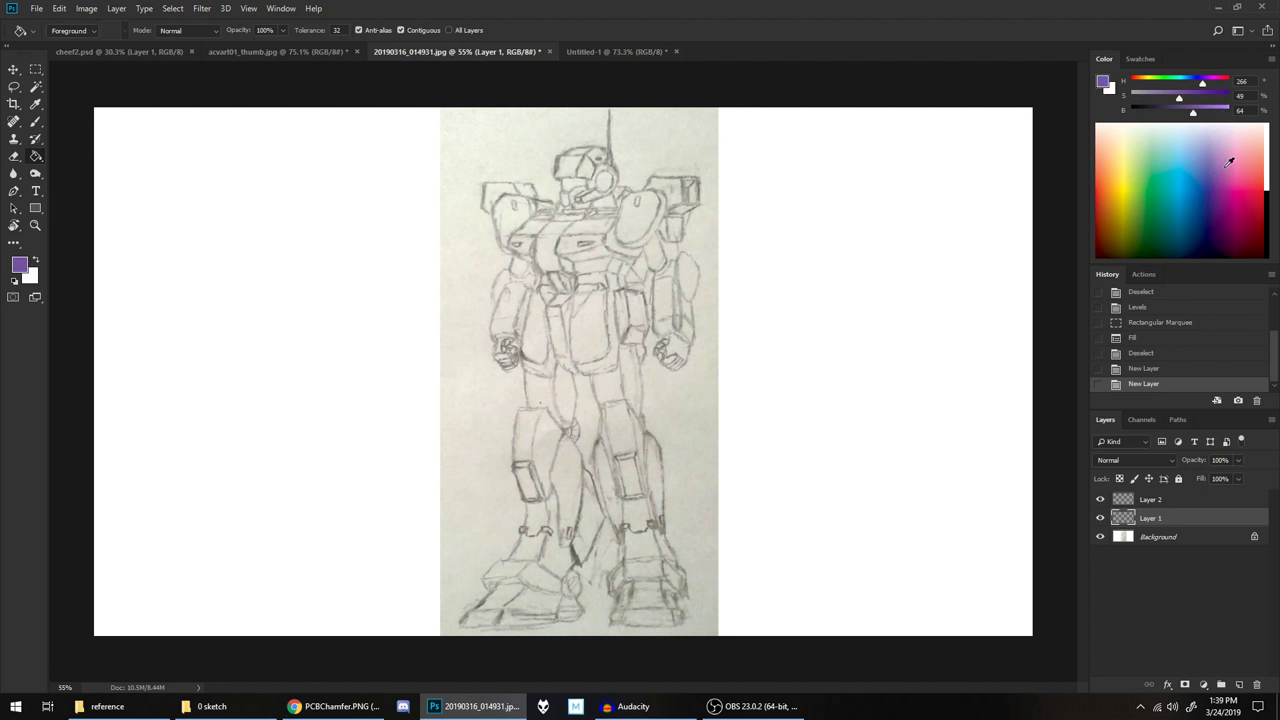
{"action": "left_click", "coordinate": [815, 281]}
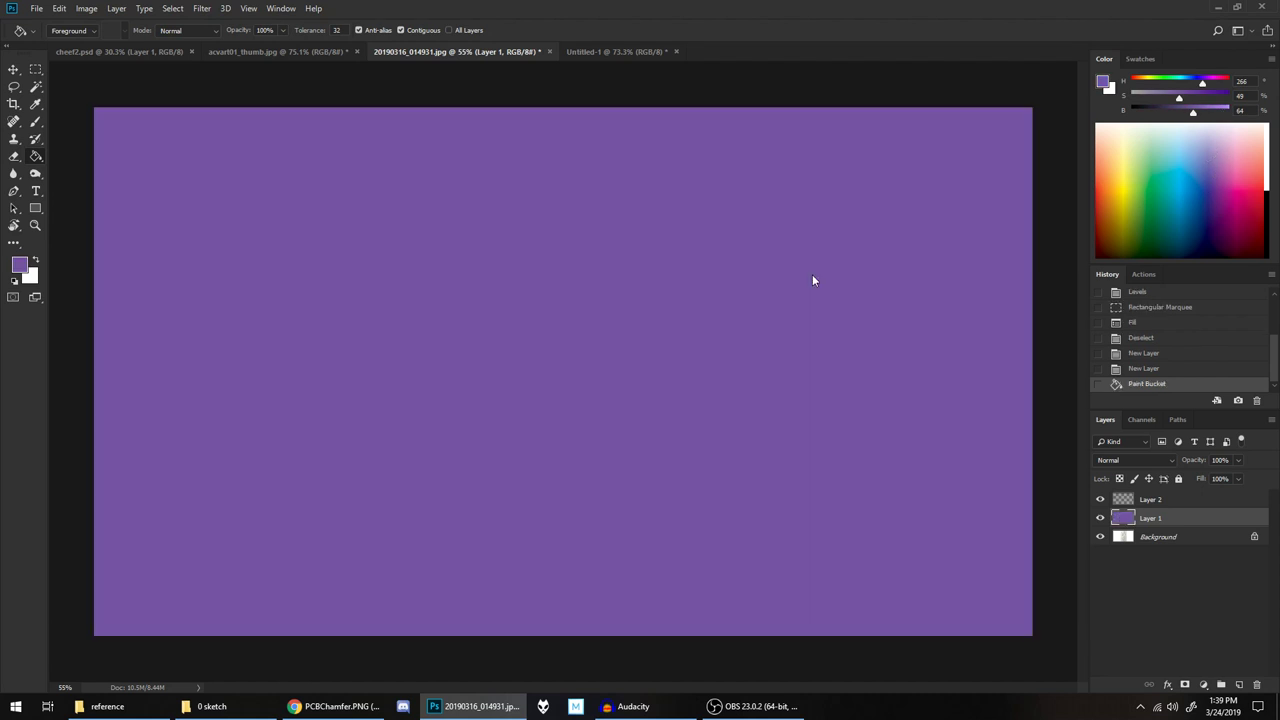
Hide the purple Layer 1 and load the RGB channel of the Background drawing as a selection
{"action": "left_click", "coordinate": [1100, 518]}
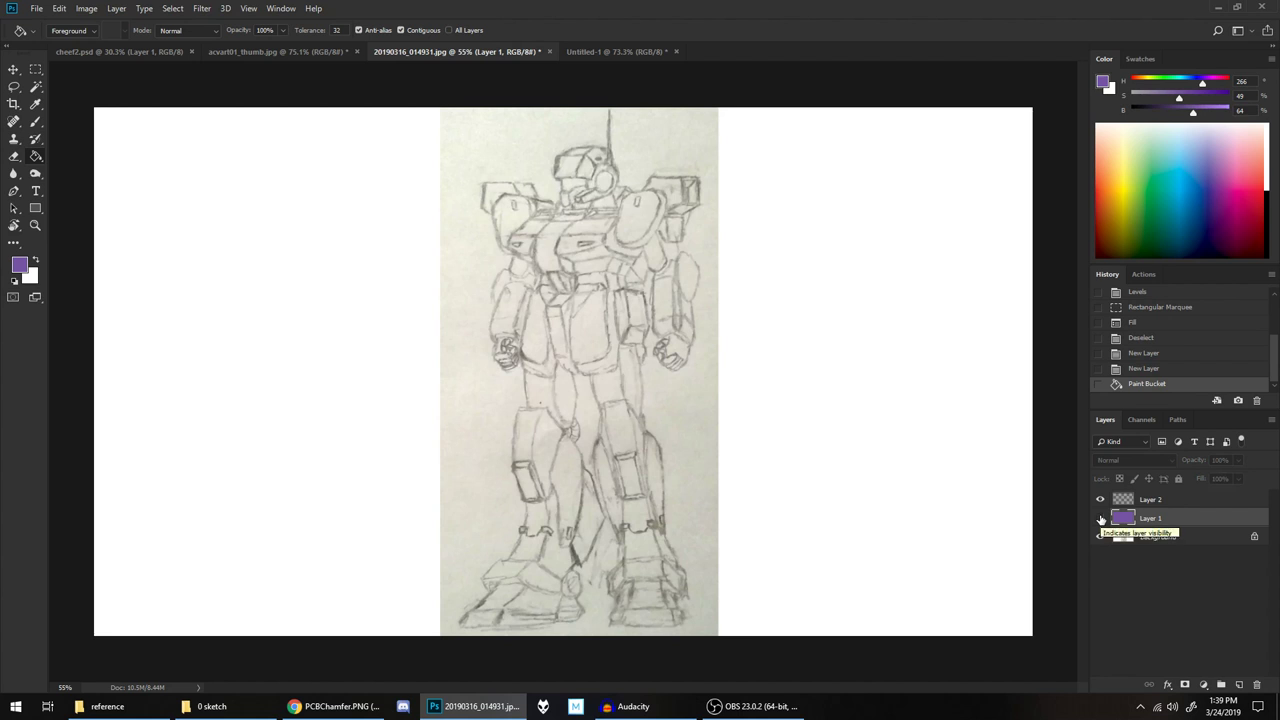
{"action": "left_click", "coordinate": [1165, 537]}
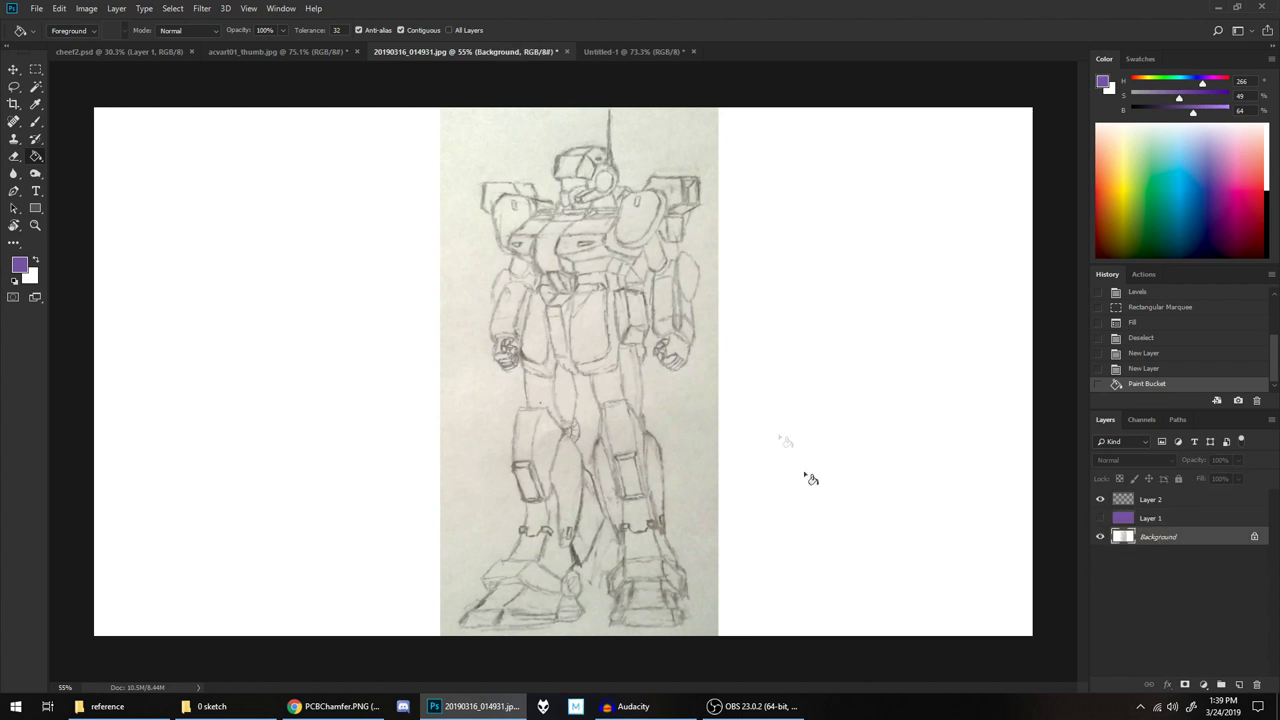
{"action": "left_click", "coordinate": [1142, 421]}
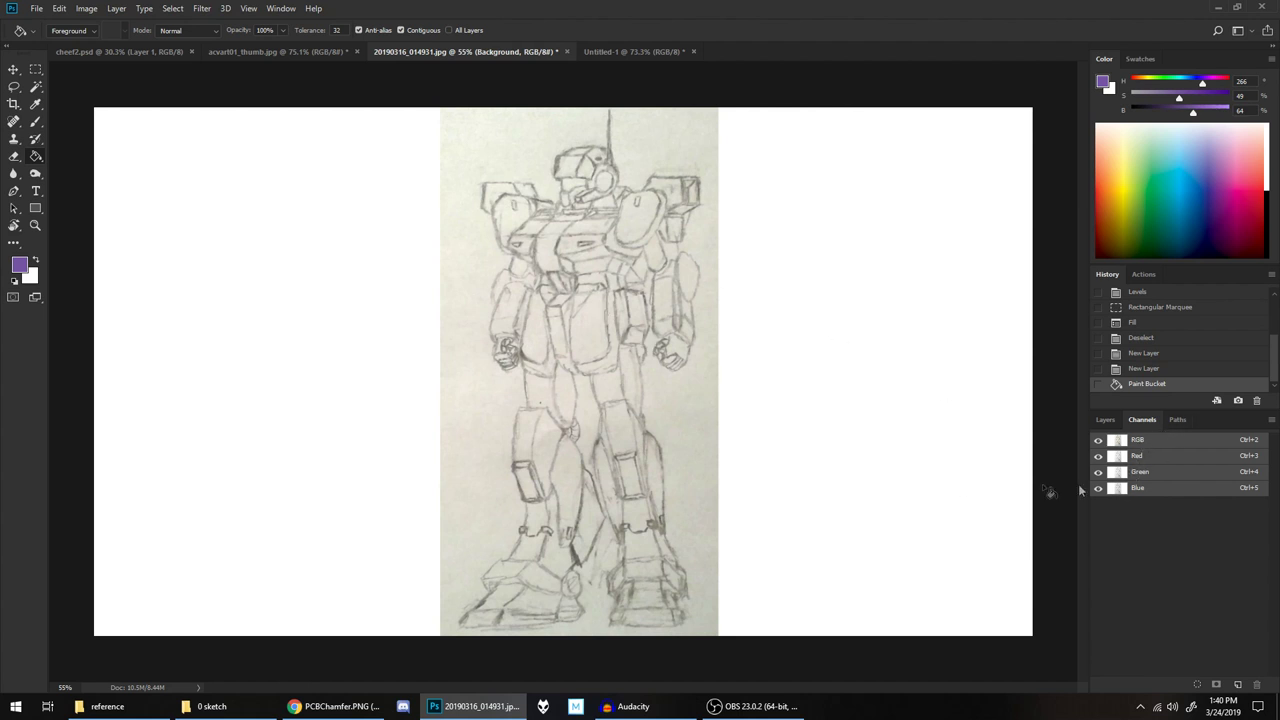
{"action": "left_click", "coordinate": [1196, 684]}
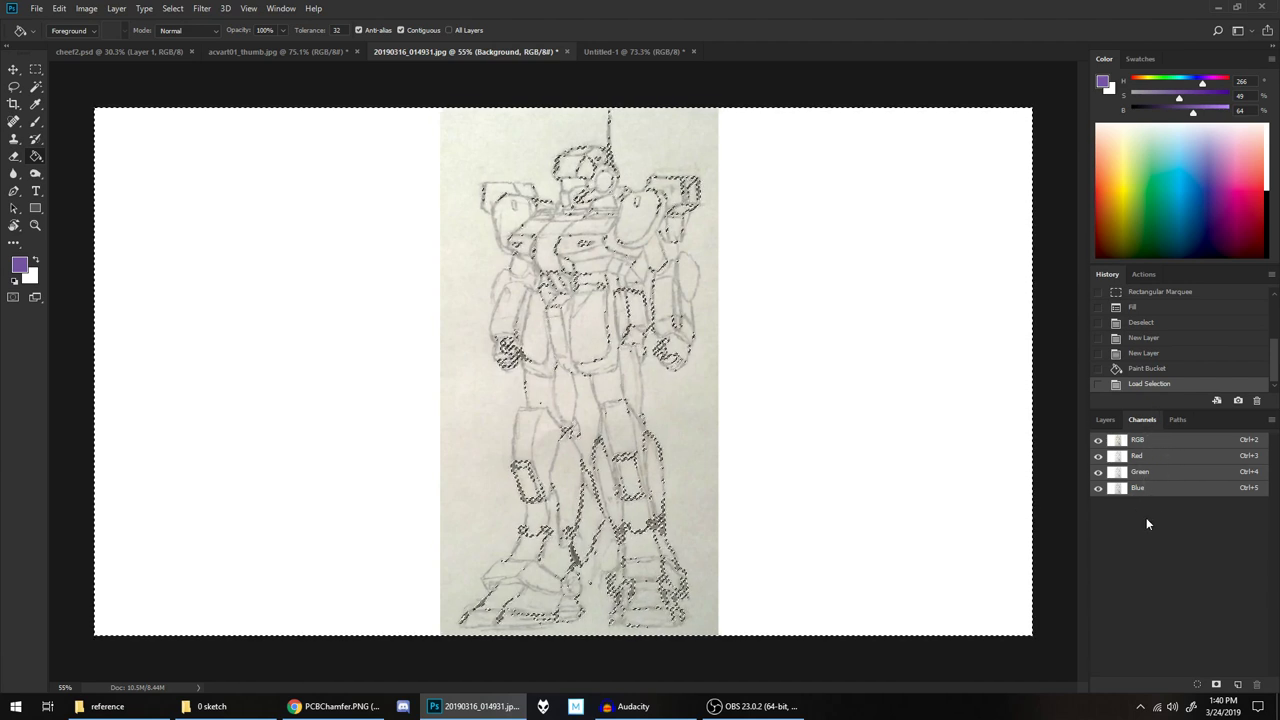
Show the purple Layer 1 again, make Layer 2 active, and invert the selection so it covers the pencil lines
{"action": "left_click", "coordinate": [1104, 420]}
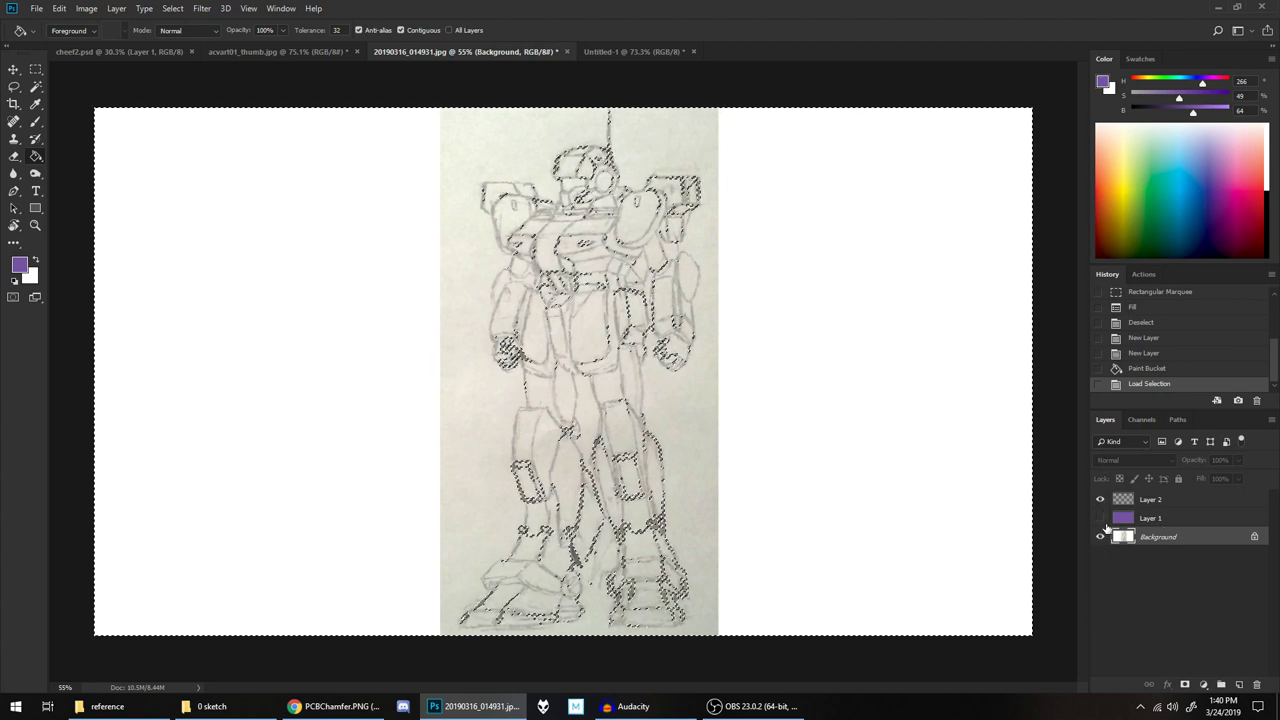
{"action": "left_click", "coordinate": [1100, 519]}
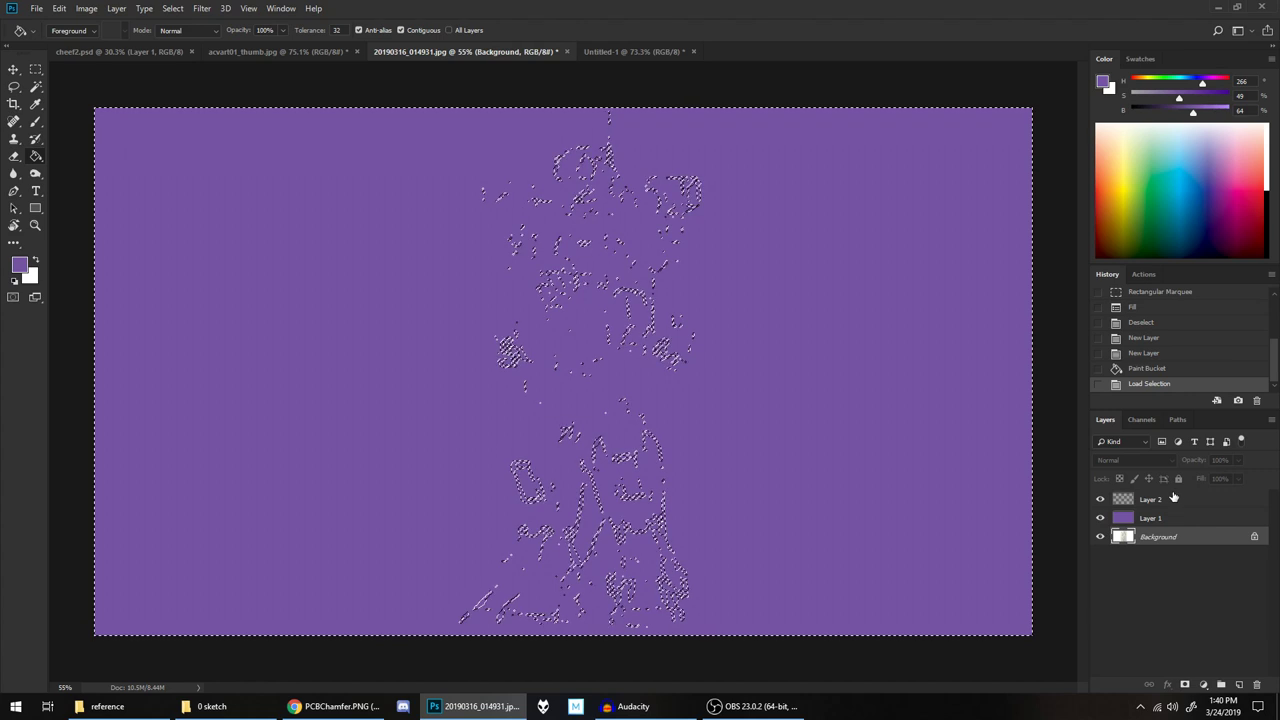
{"action": "left_click", "coordinate": [1145, 500]}
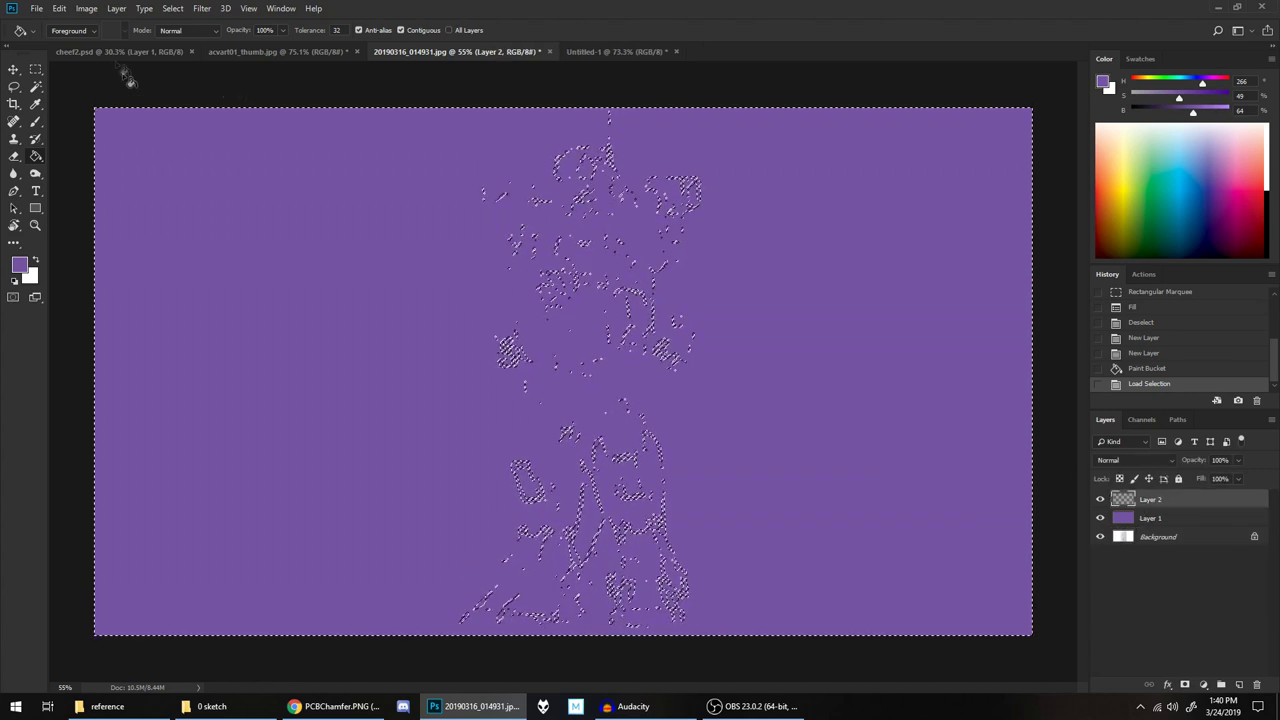
{"action": "left_click", "coordinate": [87, 9]}
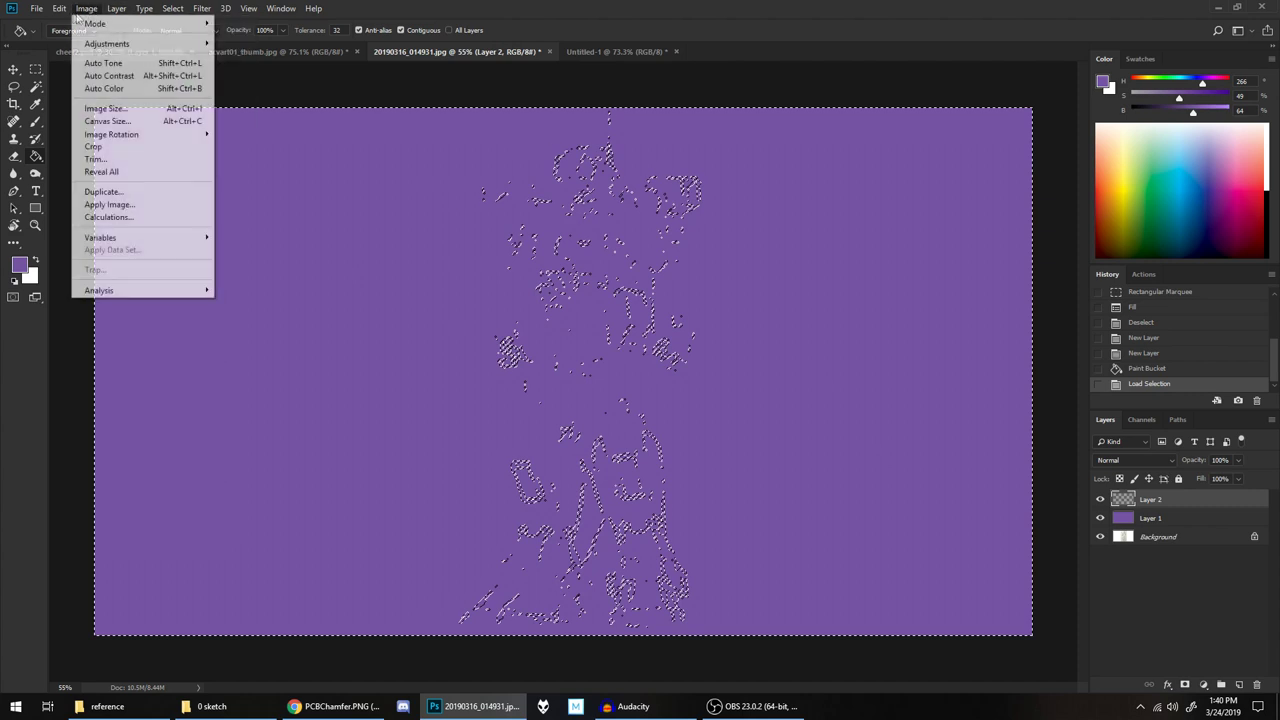
{"action": "mouse_move", "coordinate": [175, 9]}
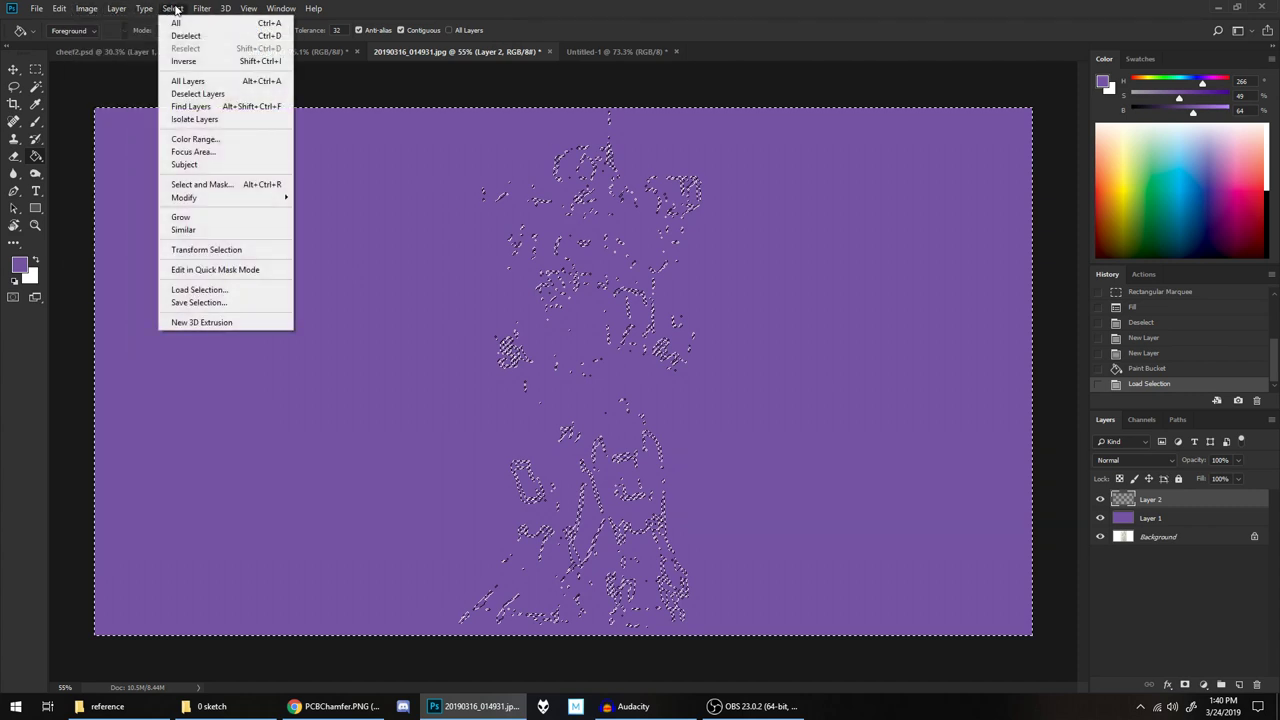
{"action": "left_click", "coordinate": [199, 68]}
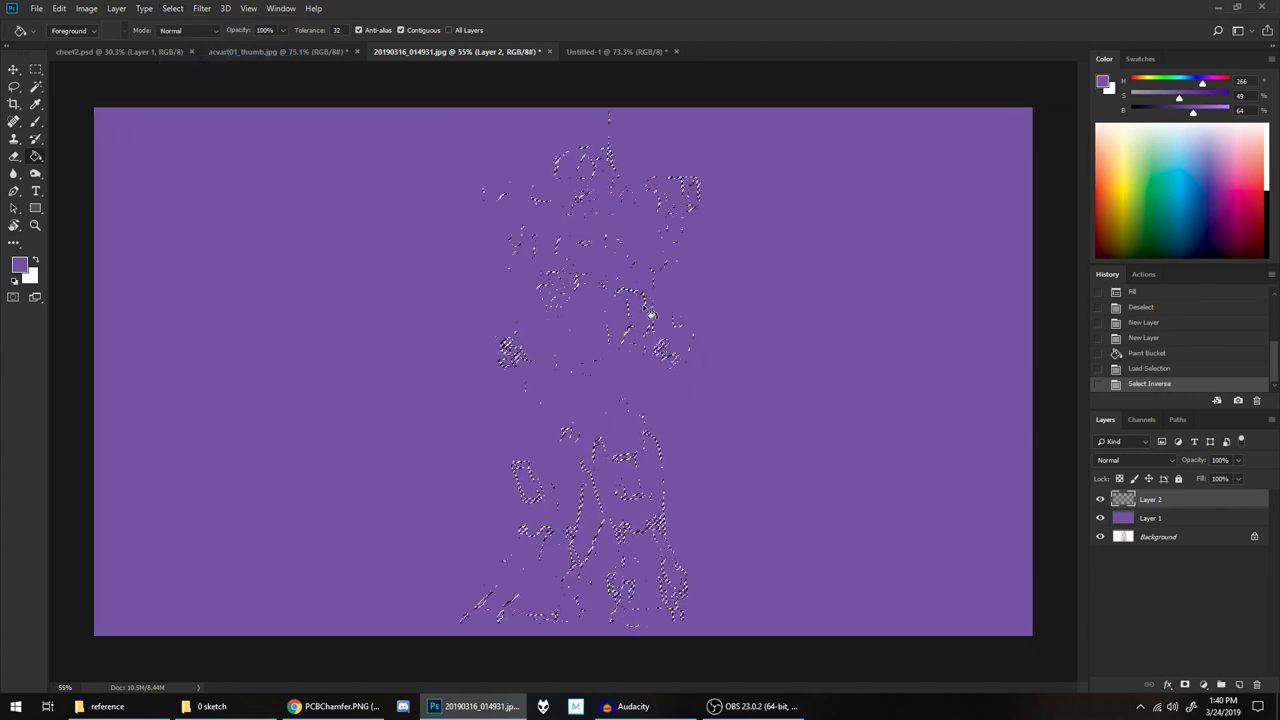
Fill the line selection on Layer 2 with black and clear the selection
{"action": "left_click", "coordinate": [13, 283]}
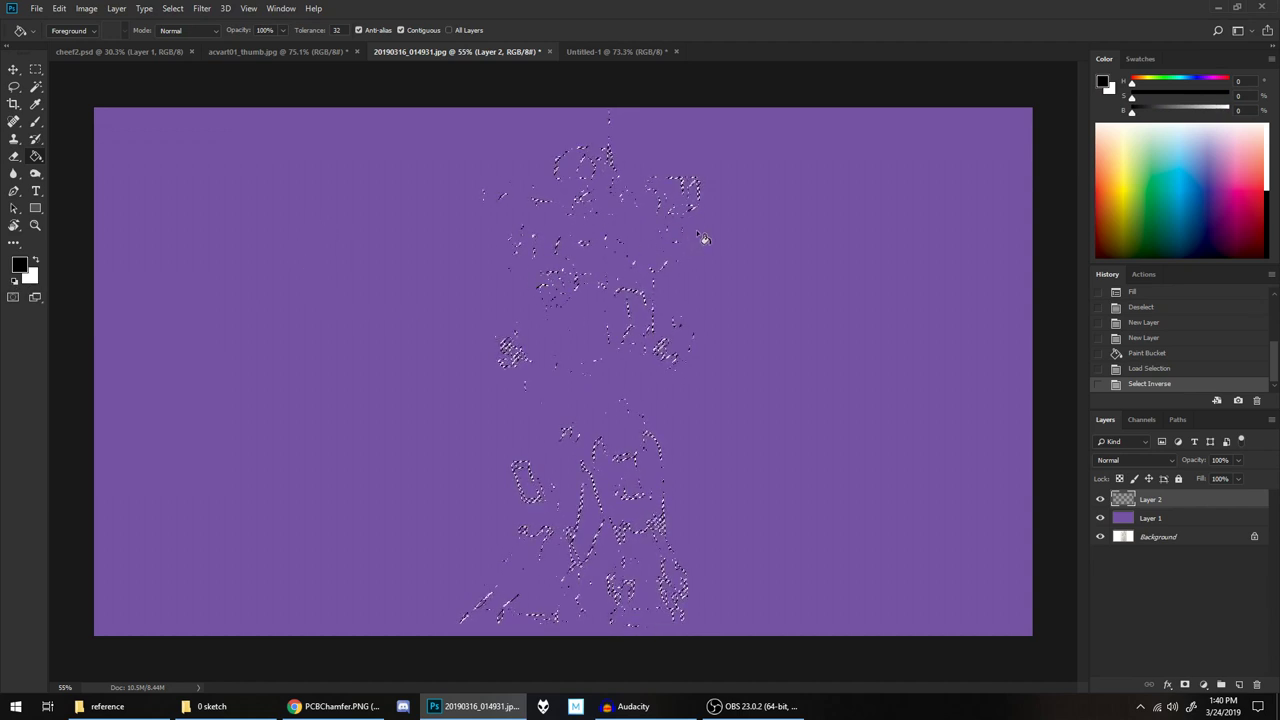
{"action": "left_click", "coordinate": [592, 273]}
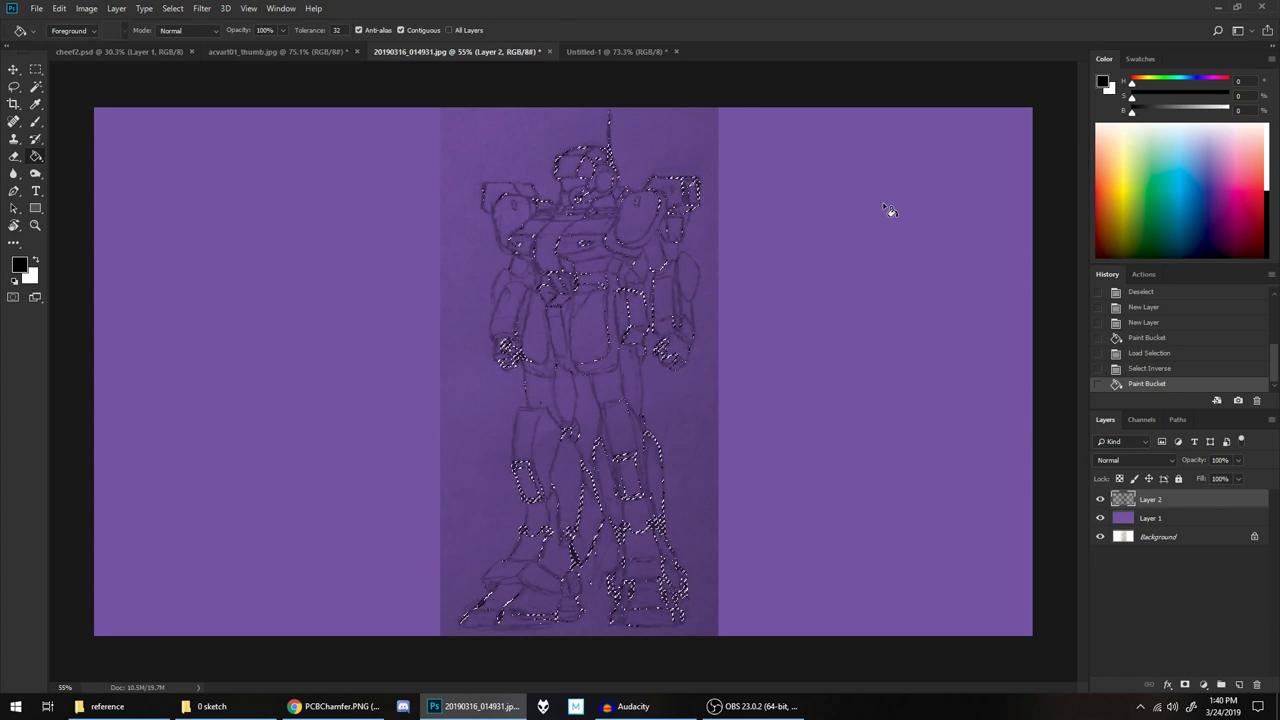
{"action": "key", "text": "ctrl+d"}
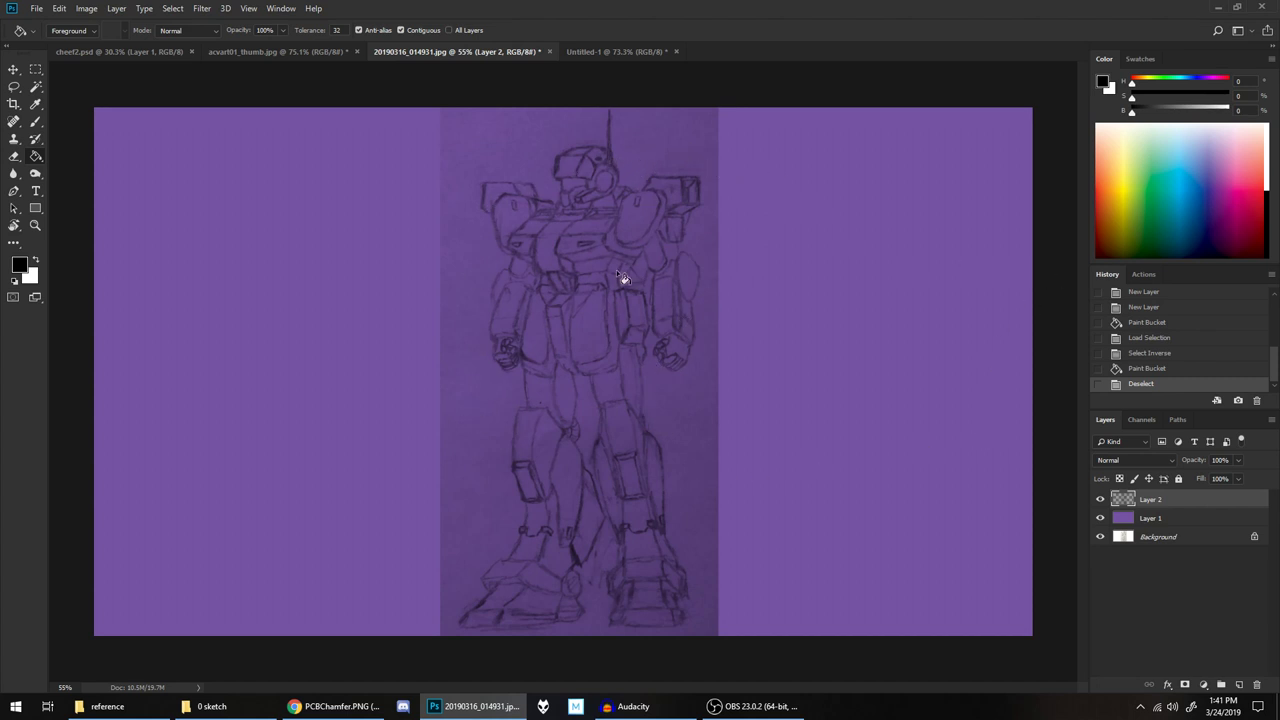
Add a layer between the line art and the purple fill, and brush yellow test strokes over the torso and one shin panel
{"action": "left_click", "coordinate": [1229, 523]}
{"action": "left_click", "coordinate": [1238, 685]}
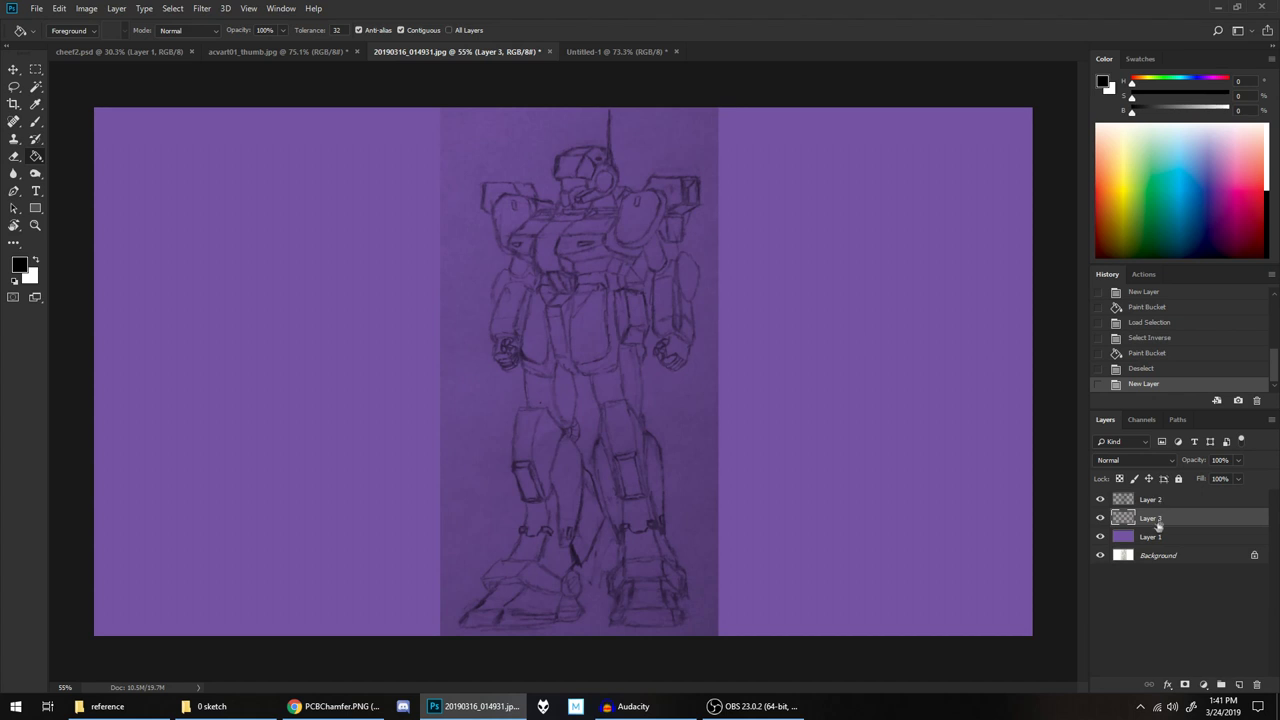
{"action": "left_click", "coordinate": [36, 122]}
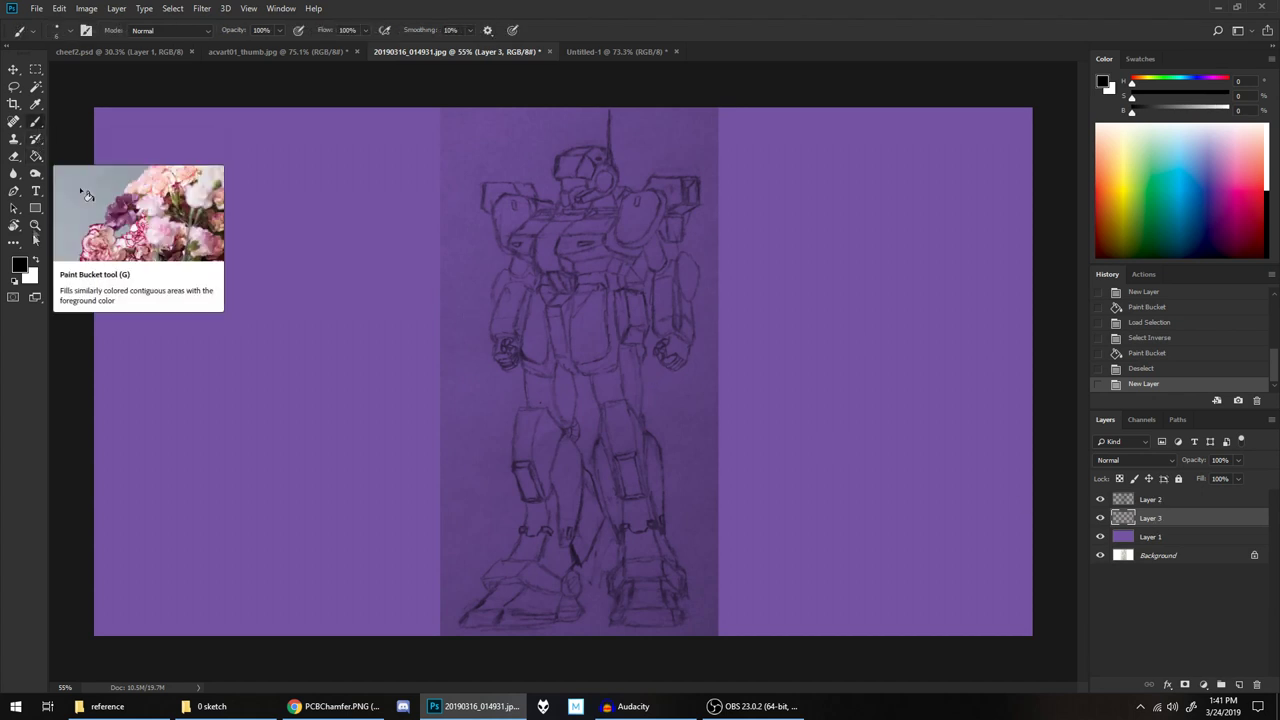
{"action": "left_click", "coordinate": [1133, 183]}
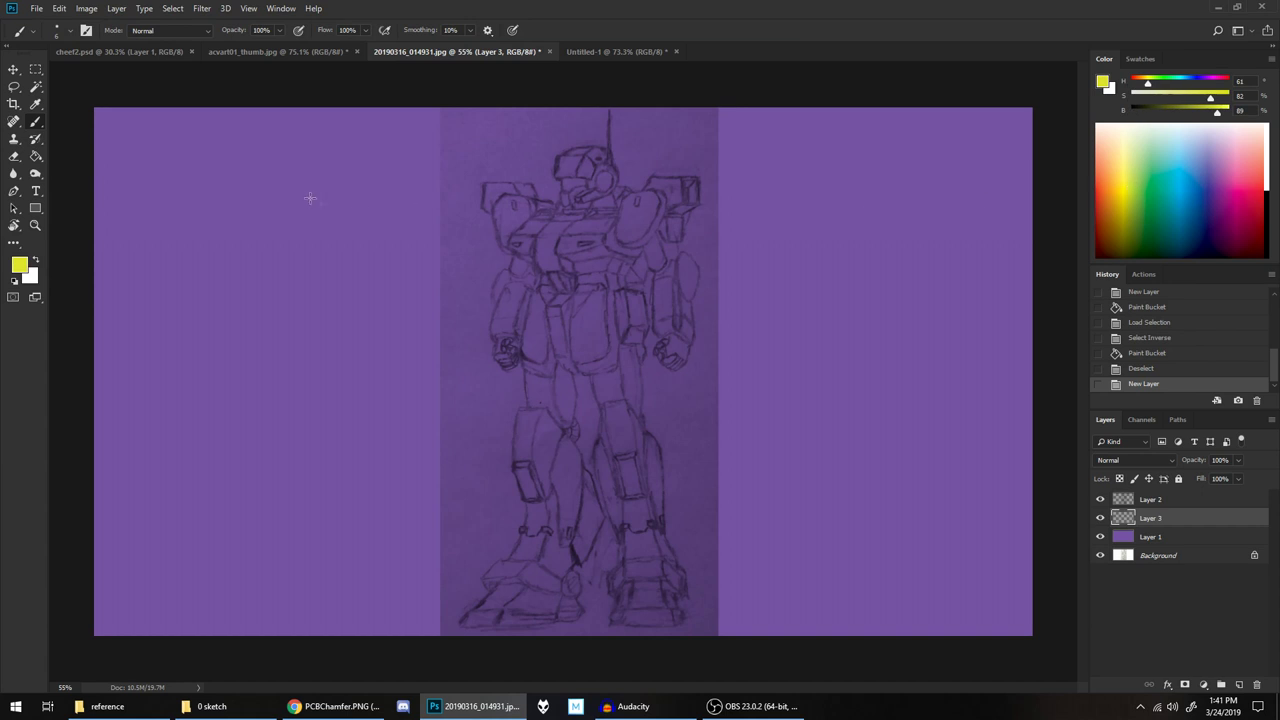
{"action": "key", "text": "]"}
{"action": "key", "text": "]"}
{"action": "key", "text": "]"}
{"action": "key", "text": "]"}
{"action": "key", "text": "]"}
{"action": "key", "text": "]"}
{"action": "mouse_move", "coordinate": [367, 376]}
{"action": "left_mouse_down"}
{"action": "mouse_move", "coordinate": [598, 301]}
{"action": "mouse_move", "coordinate": [640, 252]}
{"action": "mouse_move", "coordinate": [573, 259]}
{"action": "mouse_move", "coordinate": [610, 235]}
{"action": "mouse_move", "coordinate": [550, 268]}
{"action": "mouse_move", "coordinate": [575, 195]}
{"action": "mouse_move", "coordinate": [488, 225]}
{"action": "mouse_move", "coordinate": [640, 195]}
{"action": "mouse_move", "coordinate": [700, 250]}
{"action": "mouse_move", "coordinate": [726, 338]}
{"action": "left_mouse_up"}
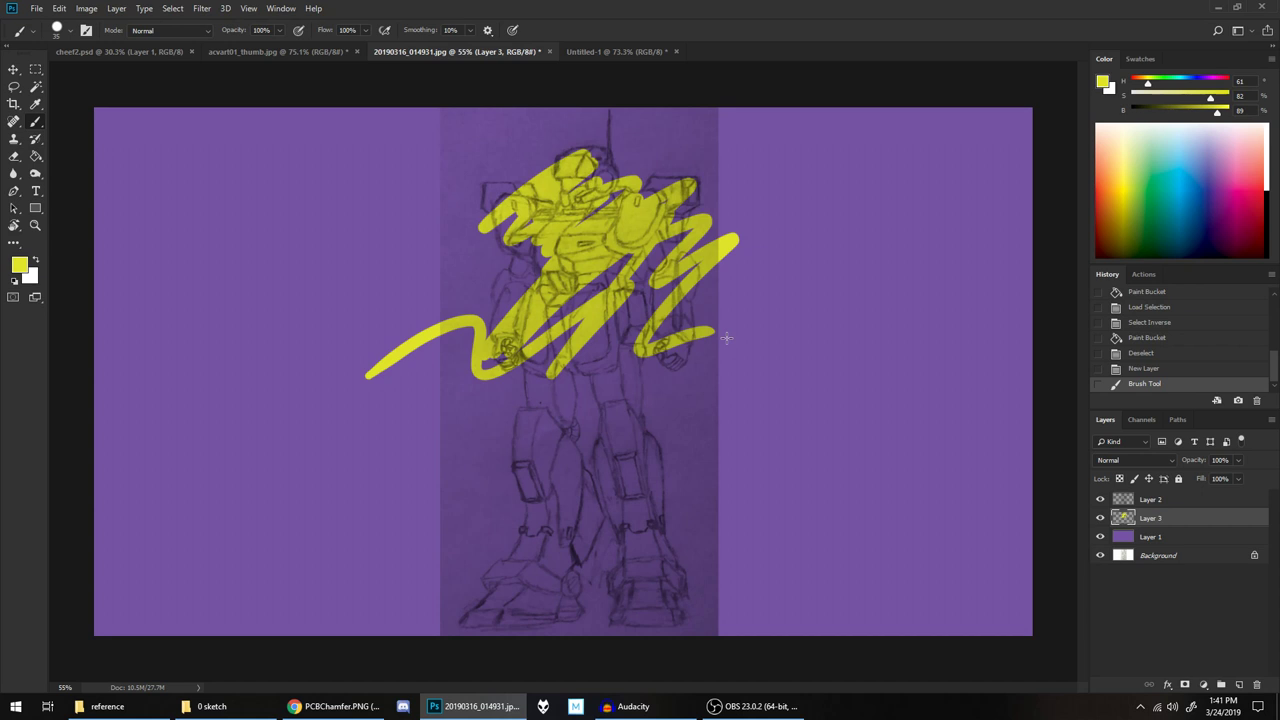
{"action": "mouse_move", "coordinate": [630, 472]}
{"action": "left_mouse_down"}
{"action": "mouse_move", "coordinate": [622, 490]}
{"action": "mouse_move", "coordinate": [628, 456]}
{"action": "mouse_move", "coordinate": [630, 495]}
{"action": "mouse_move", "coordinate": [640, 491]}
{"action": "left_mouse_up"}
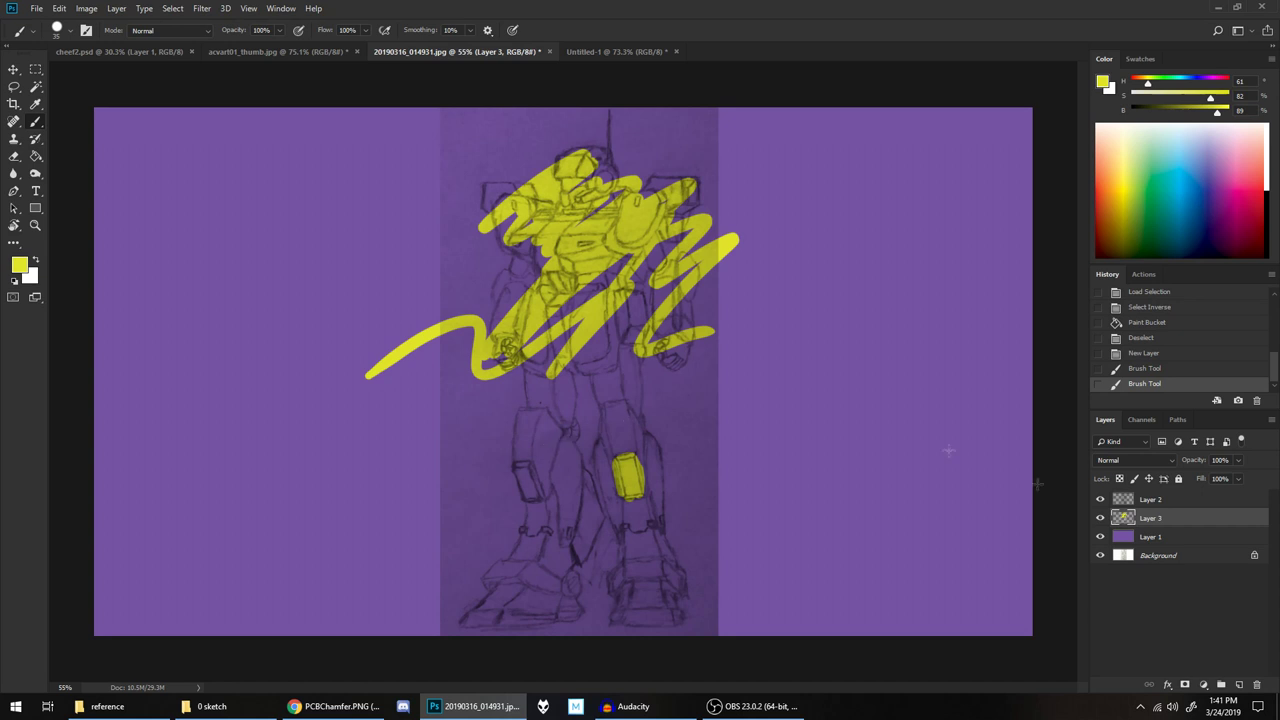
Delete Layer 3 with the yellow test strokes
{"action": "right_click", "coordinate": [1125, 516]}
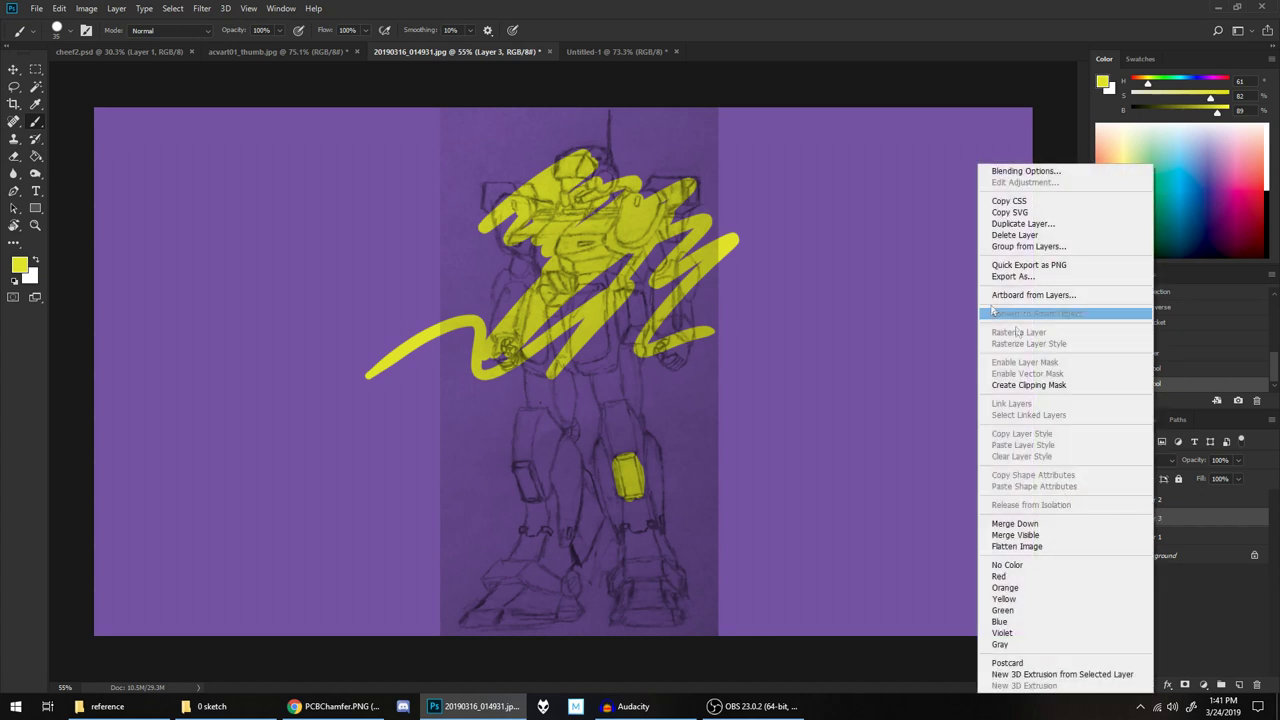
{"action": "left_click", "coordinate": [1015, 235]}
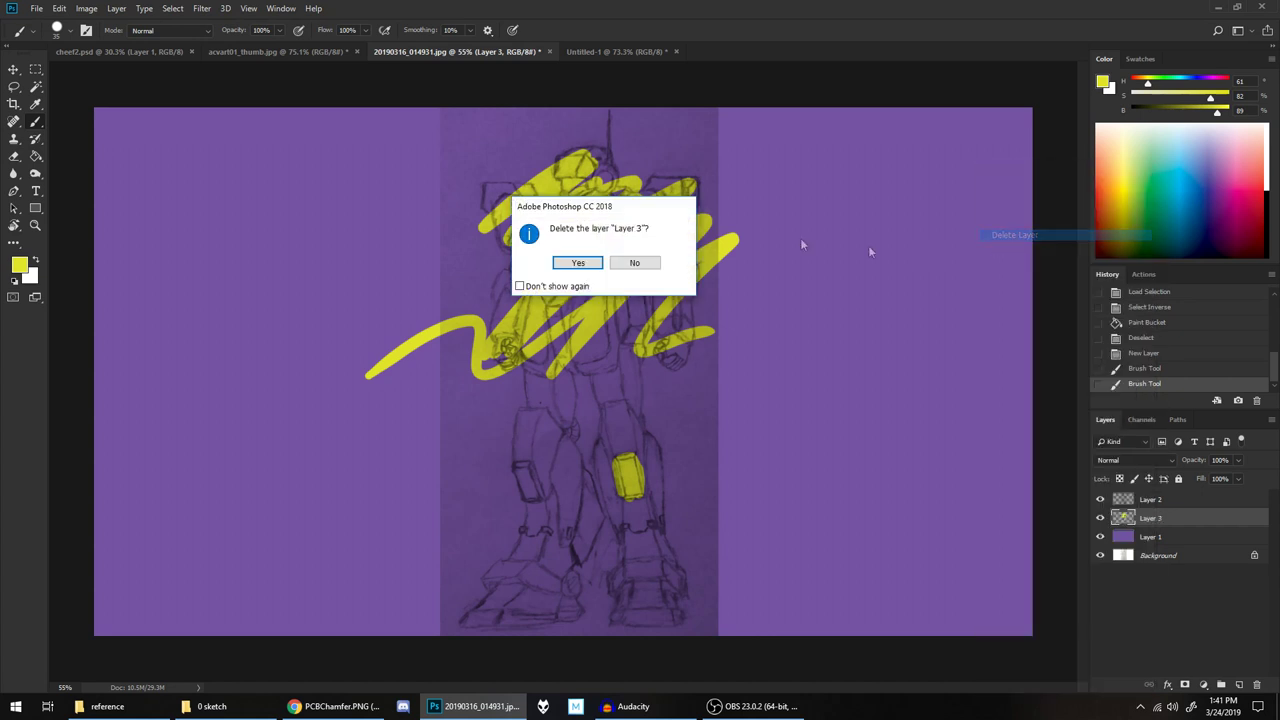
{"action": "left_click", "coordinate": [565, 263]}
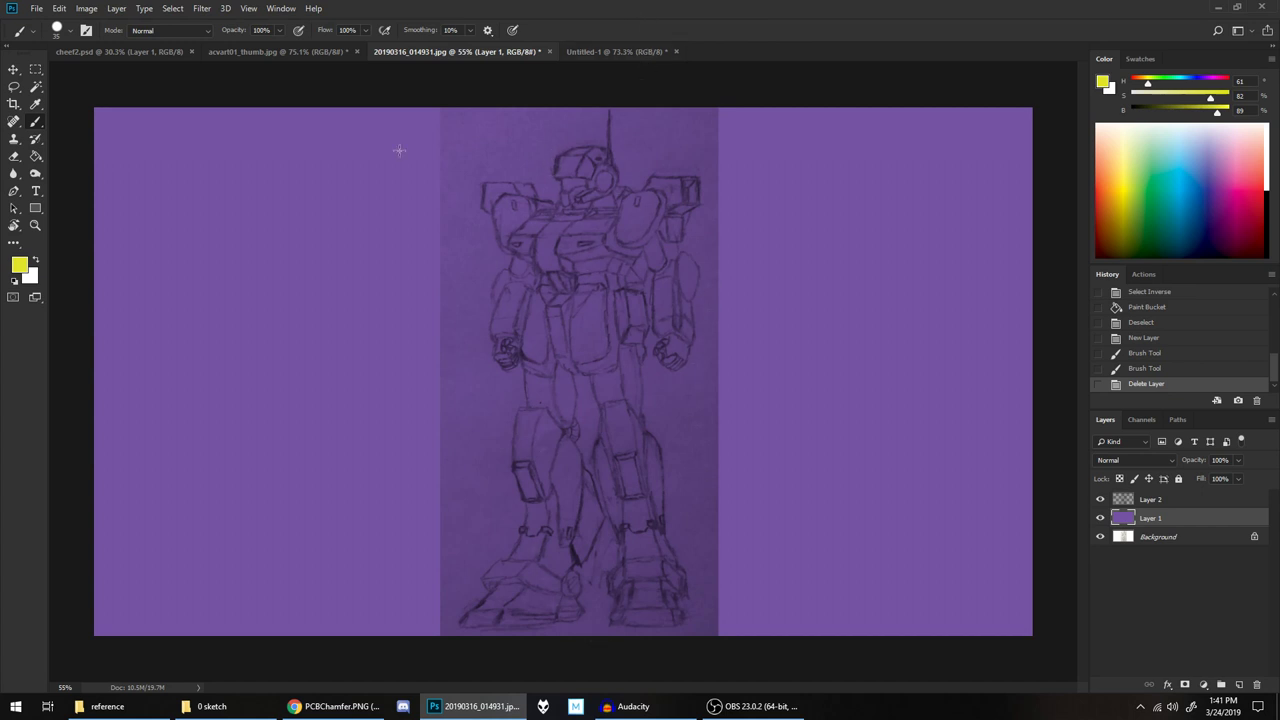
Switch to the cheef2.psd drawing, reset the foreground colour to black, and check what Layer 1 contains by toggling its visibility
{"action": "left_click", "coordinate": [104, 49]}
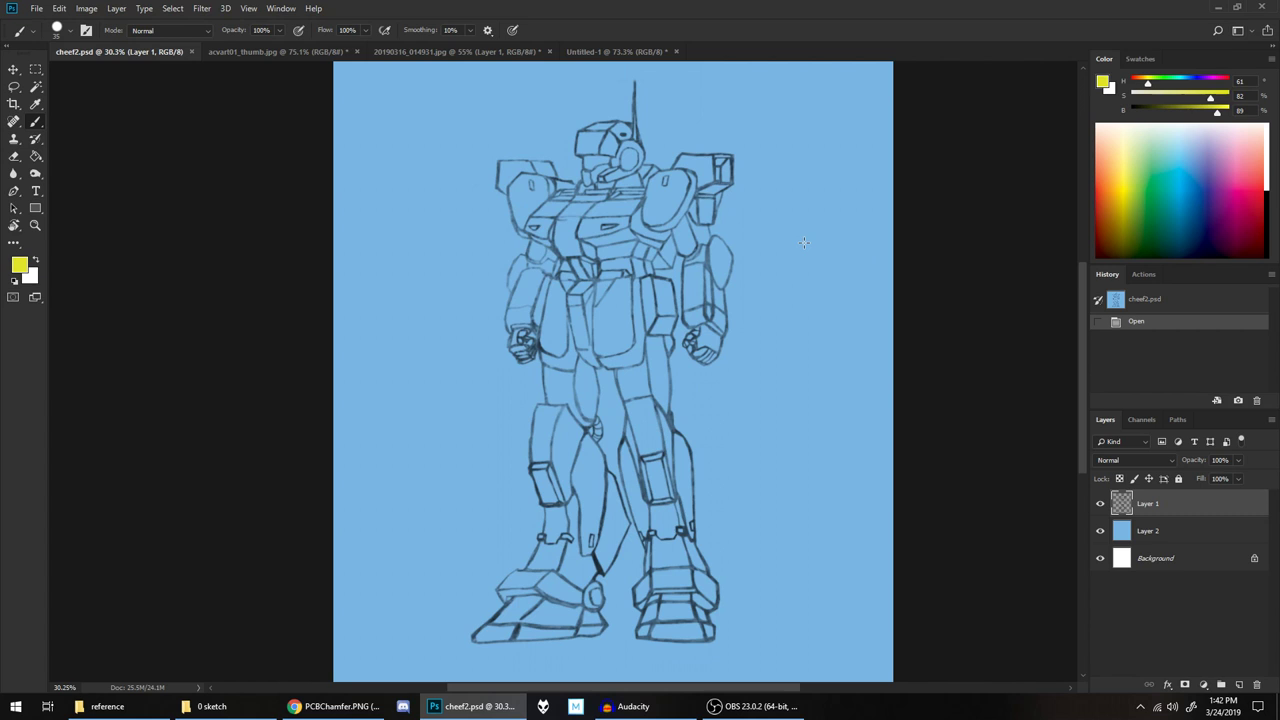
{"action": "left_click", "coordinate": [15, 282]}
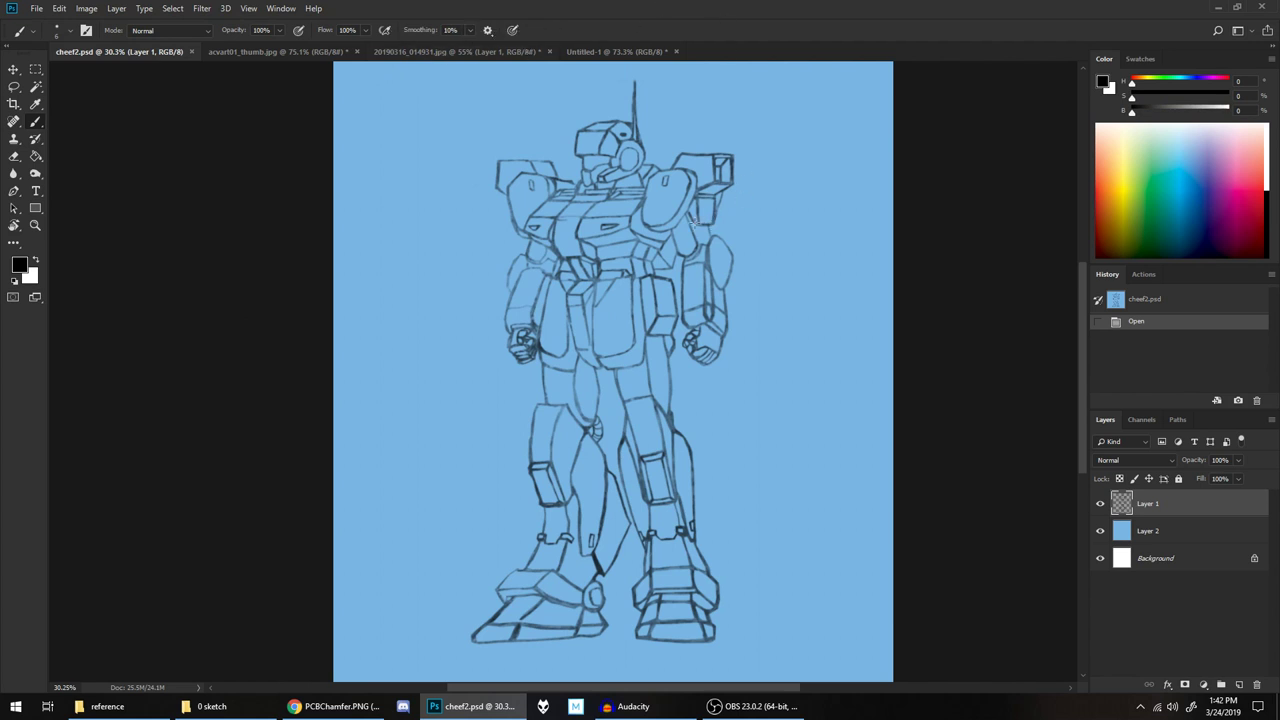
{"action": "left_click", "coordinate": [1099, 504]}
{"action": "left_click", "coordinate": [1099, 504]}
{"action": "left_click", "coordinate": [1099, 504]}
{"action": "left_click", "coordinate": [1099, 504]}
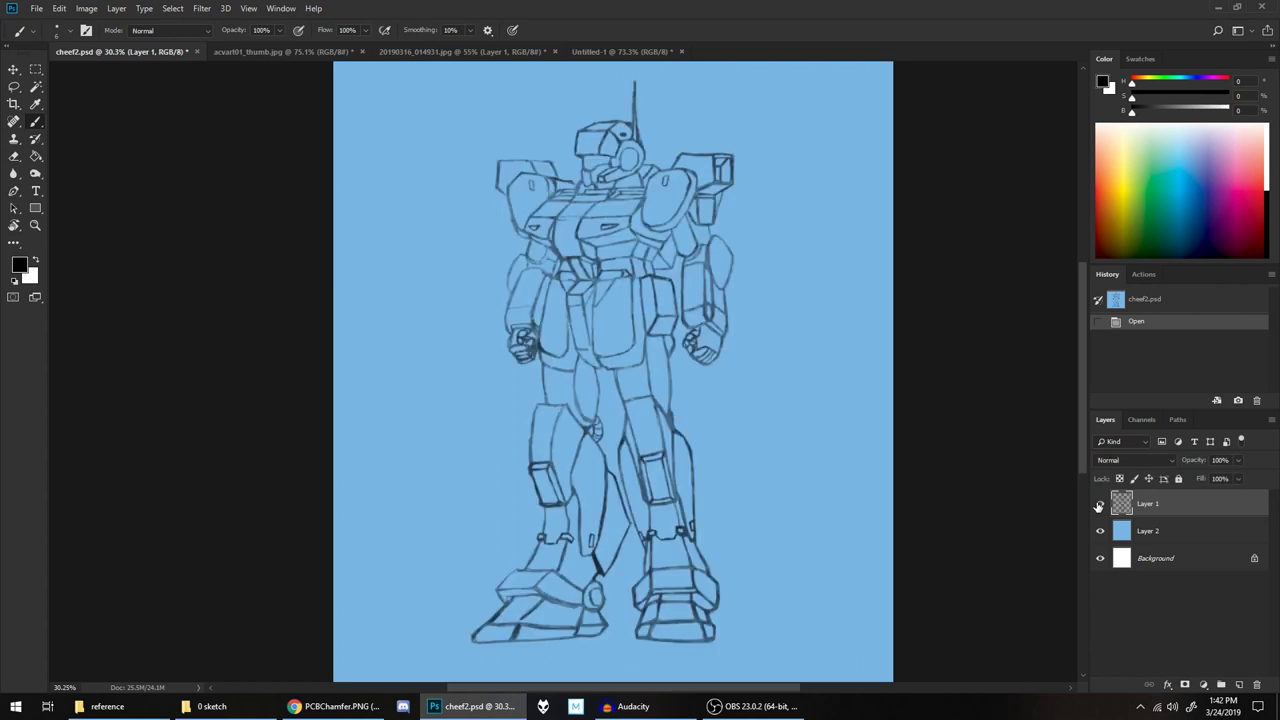
Duplicate Layer 1 under the suggested name Layer 1 copy and rename the source layer original
{"action": "right_click", "coordinate": [1153, 507]}
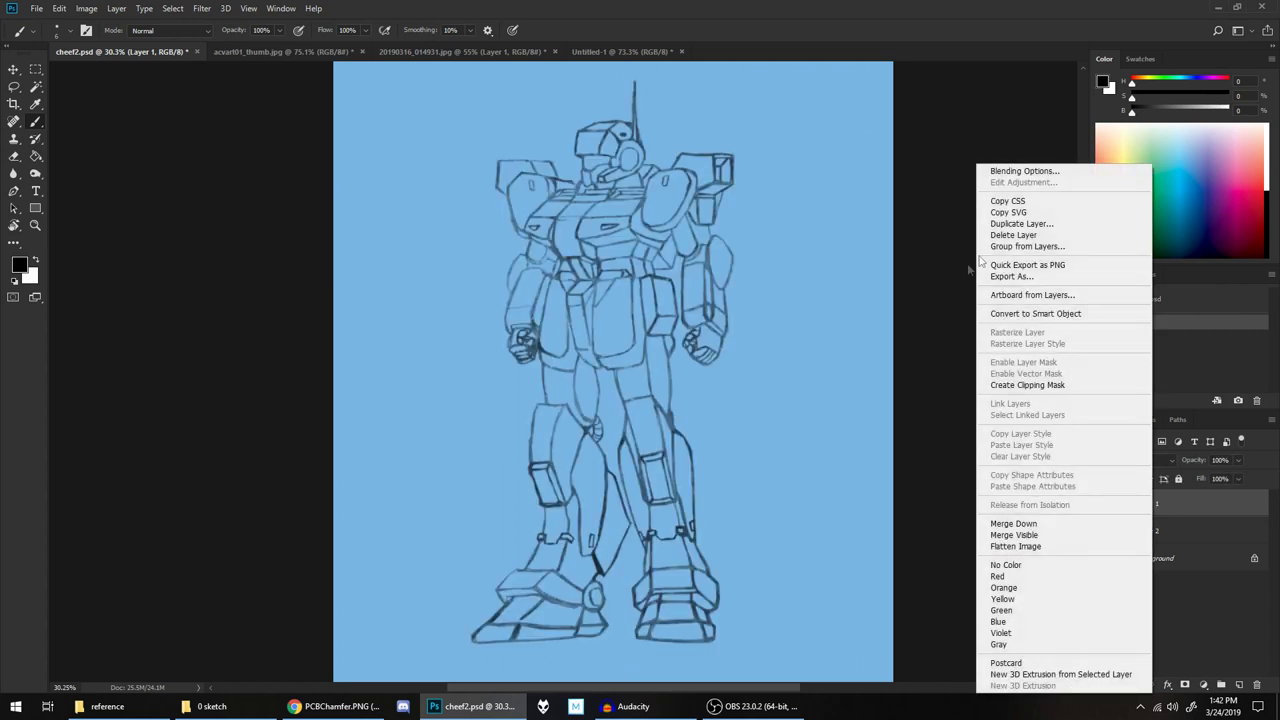
{"action": "left_click", "coordinate": [1018, 224]}
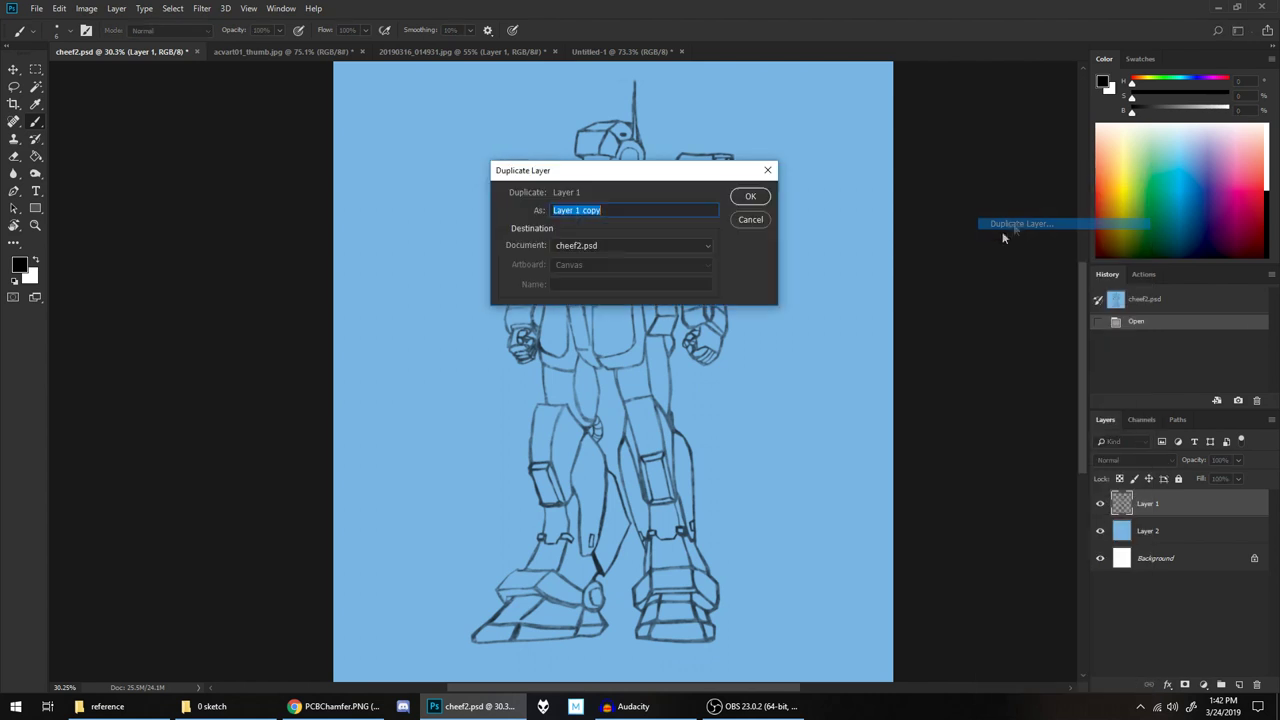
{"action": "left_click", "coordinate": [757, 203]}
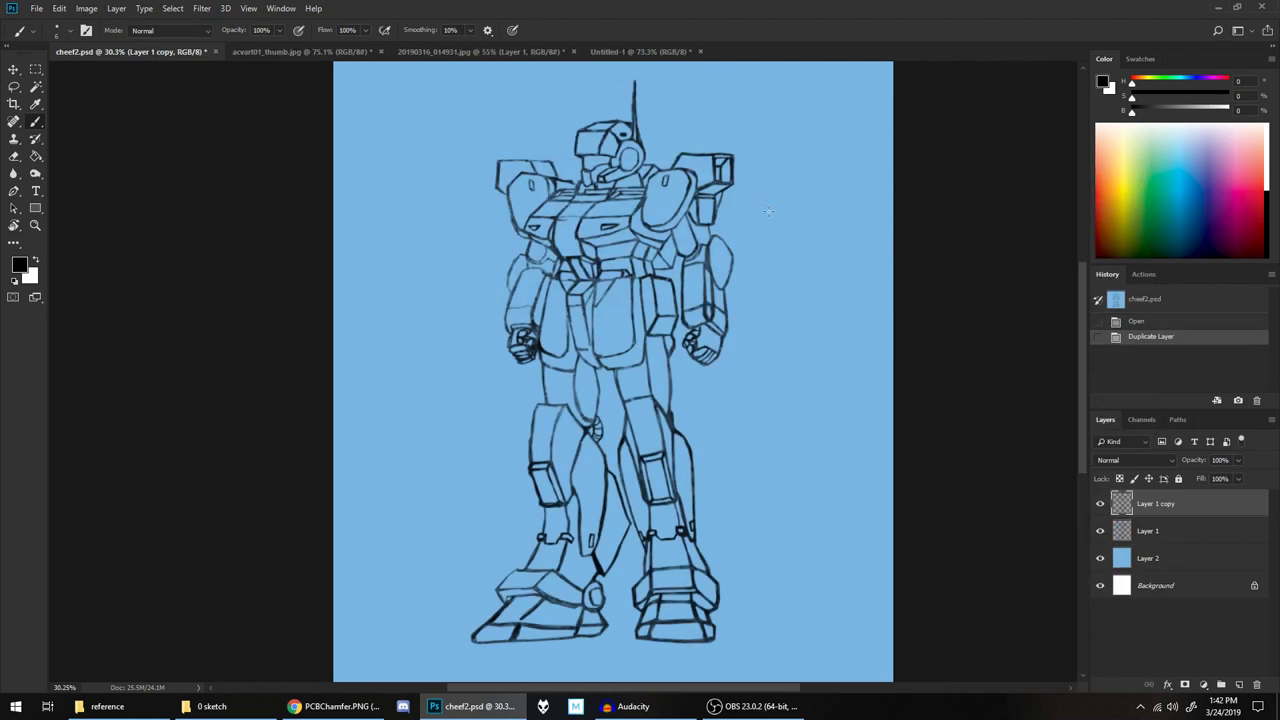
{"action": "double_click", "coordinate": [1147, 533]}
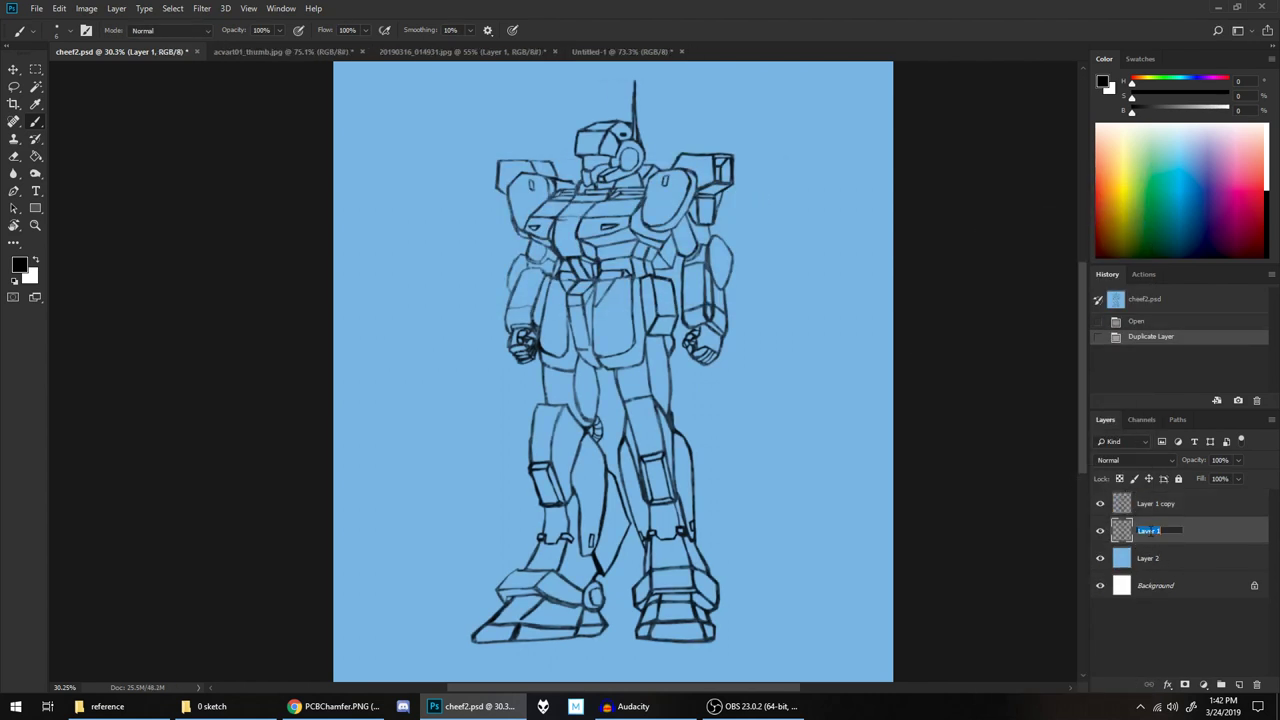
{"action": "type", "text": "original"}
{"action": "key", "text": "Return"}
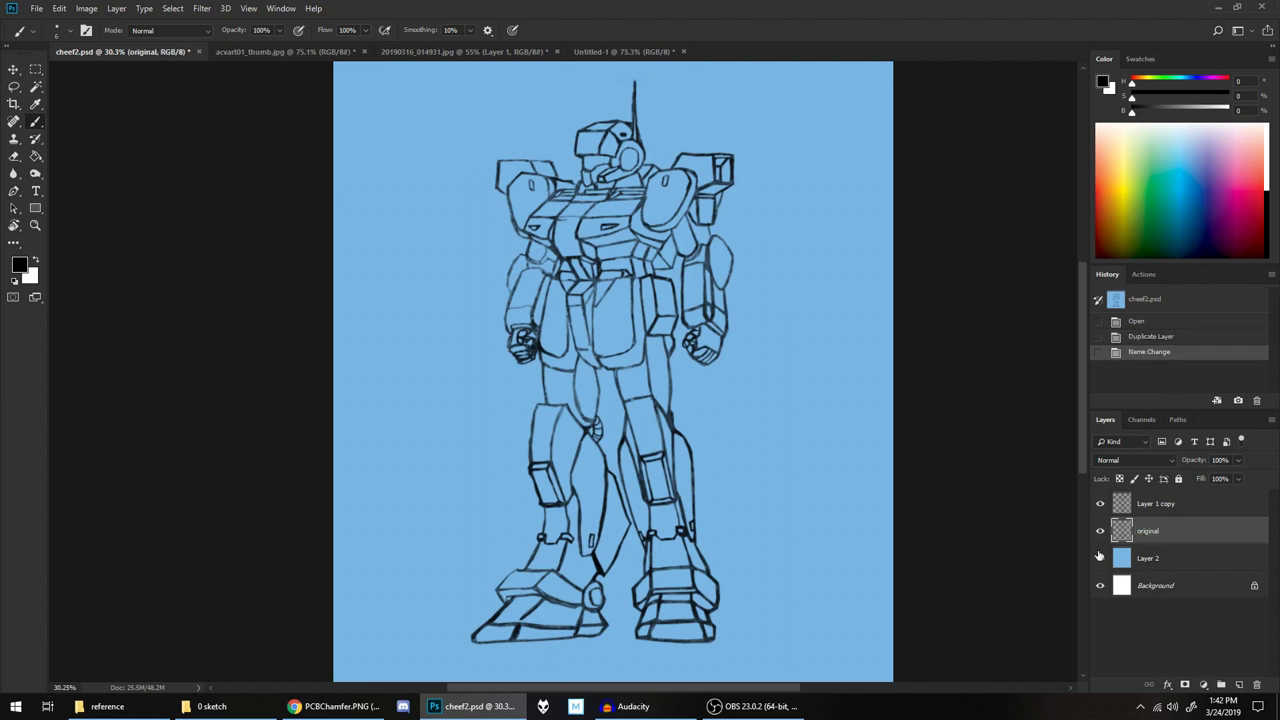
Hide the layer named original and make Layer 1 copy the active layer
{"action": "left_click", "coordinate": [1097, 535]}
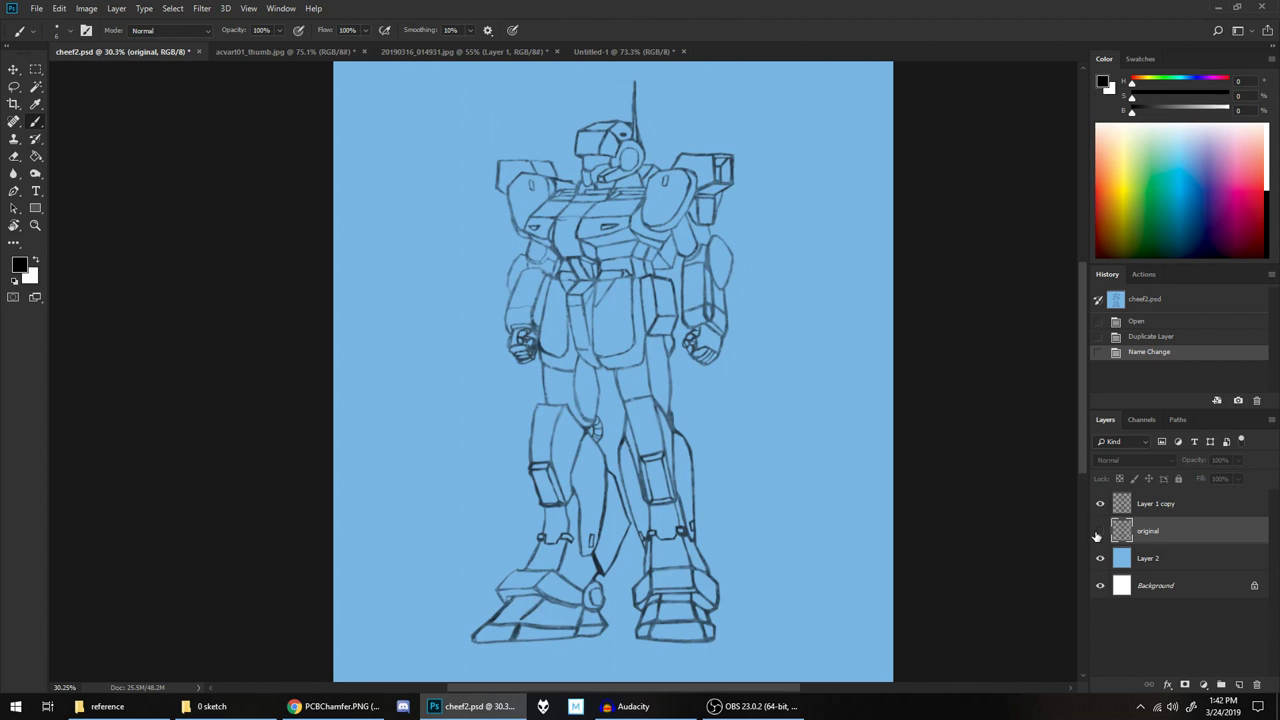
{"action": "left_click", "coordinate": [1099, 532]}
{"action": "left_click", "coordinate": [1099, 532]}
{"action": "left_click", "coordinate": [1165, 505]}
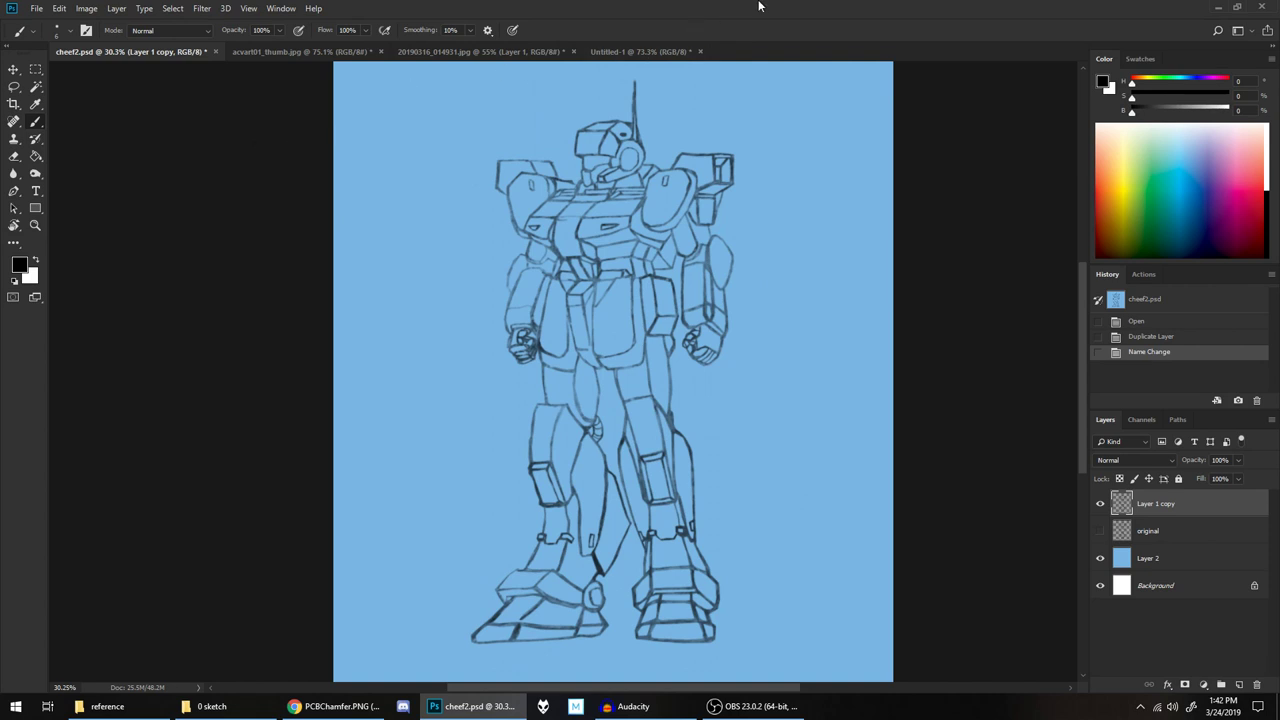
Look over the full mecha line art and compare it with the bevelled cube sketches in Untitled-1
{"action": "scroll", "coordinate": [704, 285], "scroll_direction": "up", "scroll_amount": 3}
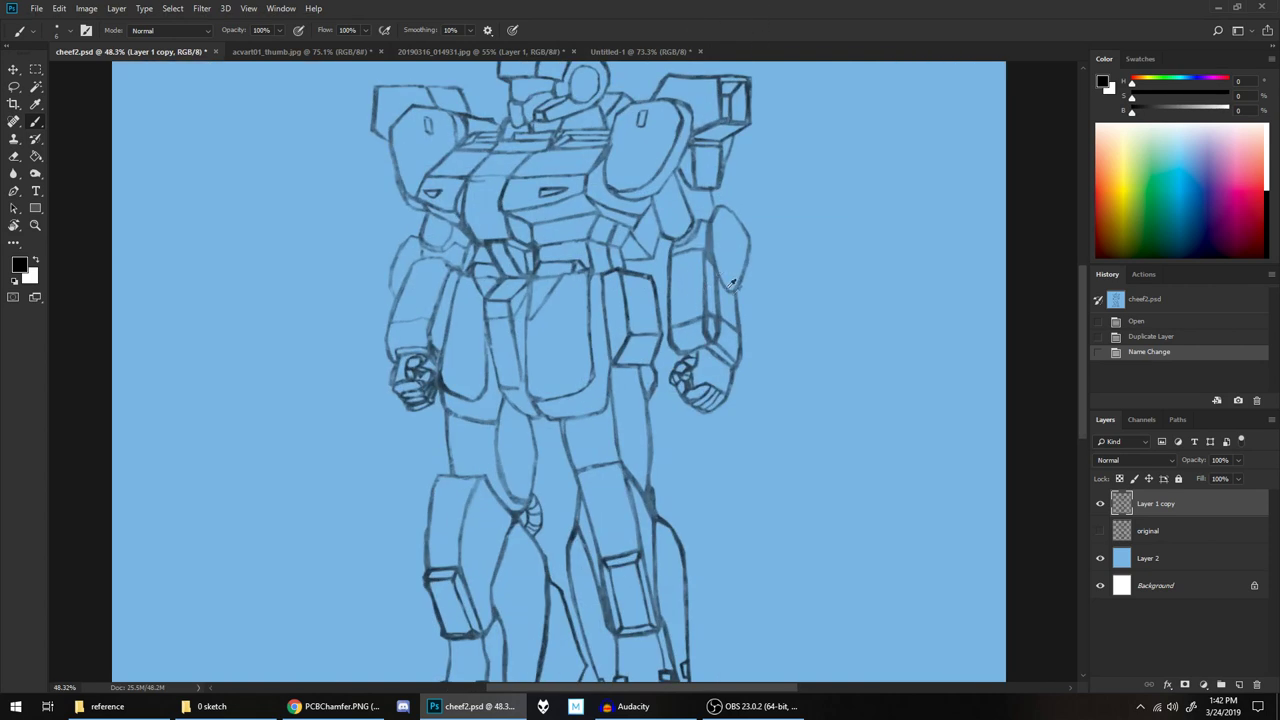
{"action": "scroll", "coordinate": [714, 276], "scroll_direction": "down", "scroll_amount": 3}
{"action": "scroll", "coordinate": [753, 293], "scroll_direction": "down", "scroll_amount": 3}
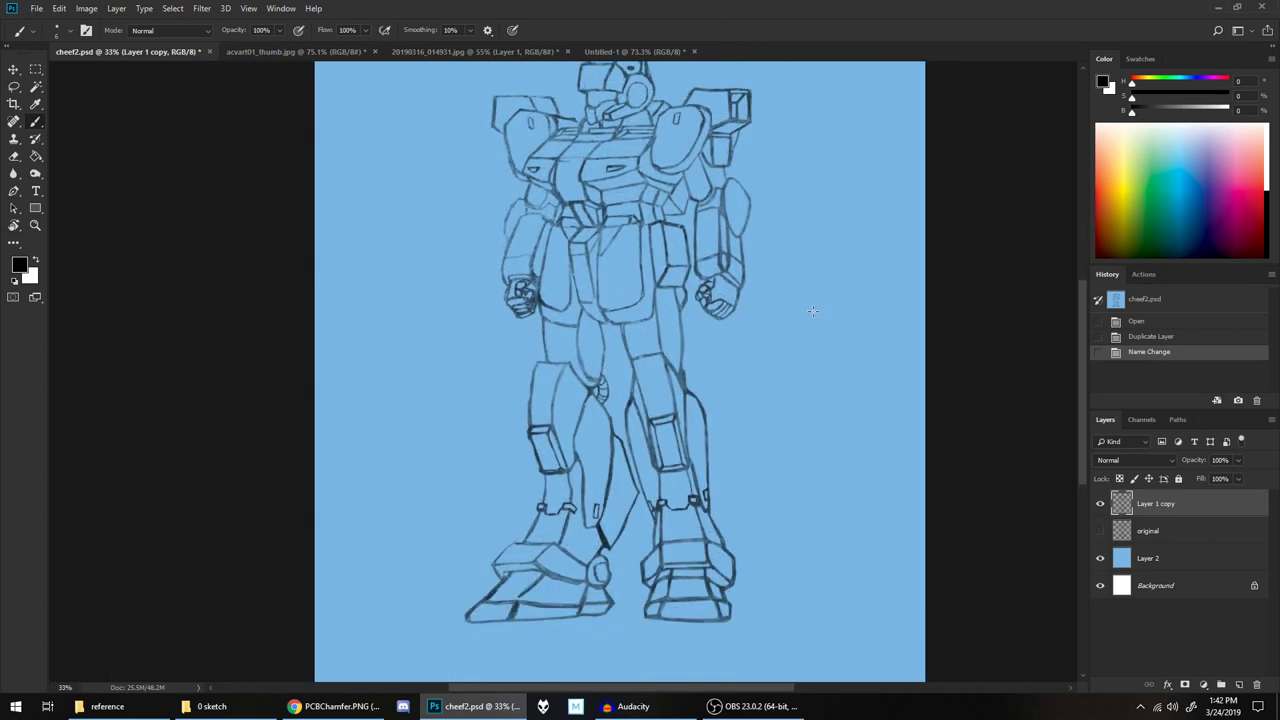
{"action": "scroll", "coordinate": [753, 293], "scroll_direction": "up", "scroll_amount": 4}
{"action": "scroll", "coordinate": [620, 400], "scroll_direction": "up", "scroll_amount": 1}
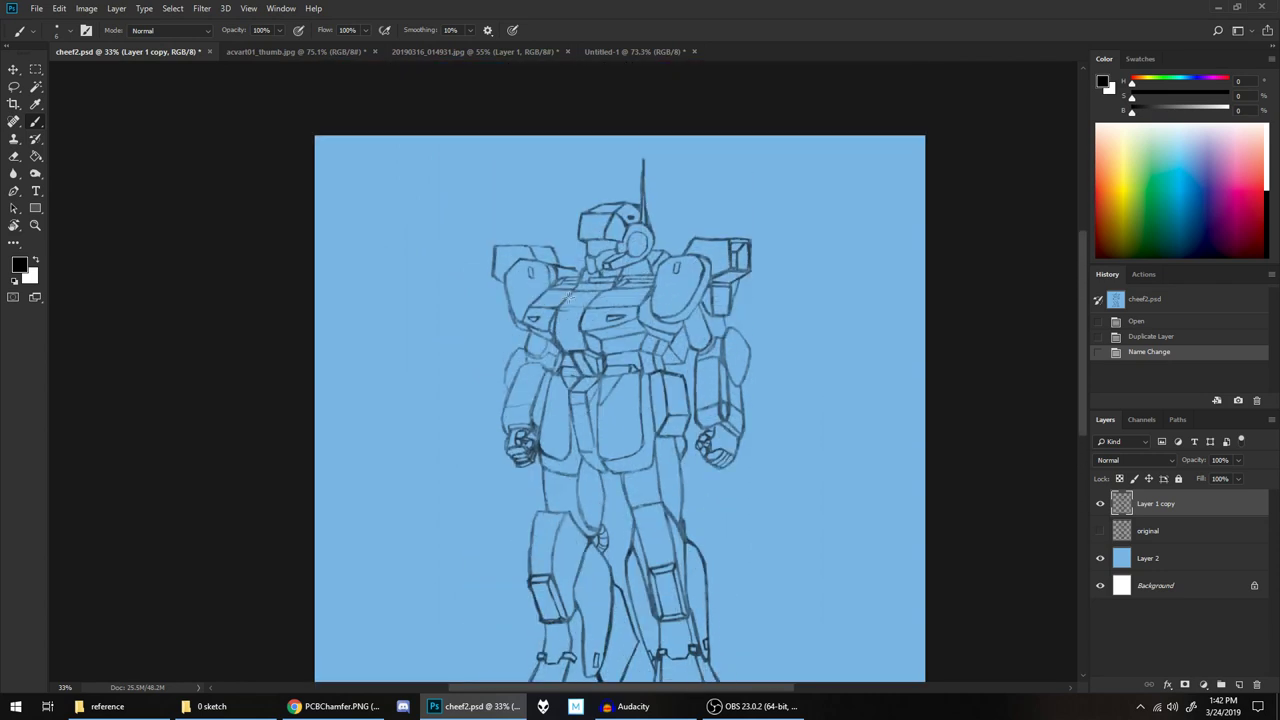
{"action": "left_click", "coordinate": [448, 54]}
{"action": "left_click", "coordinate": [613, 51]}
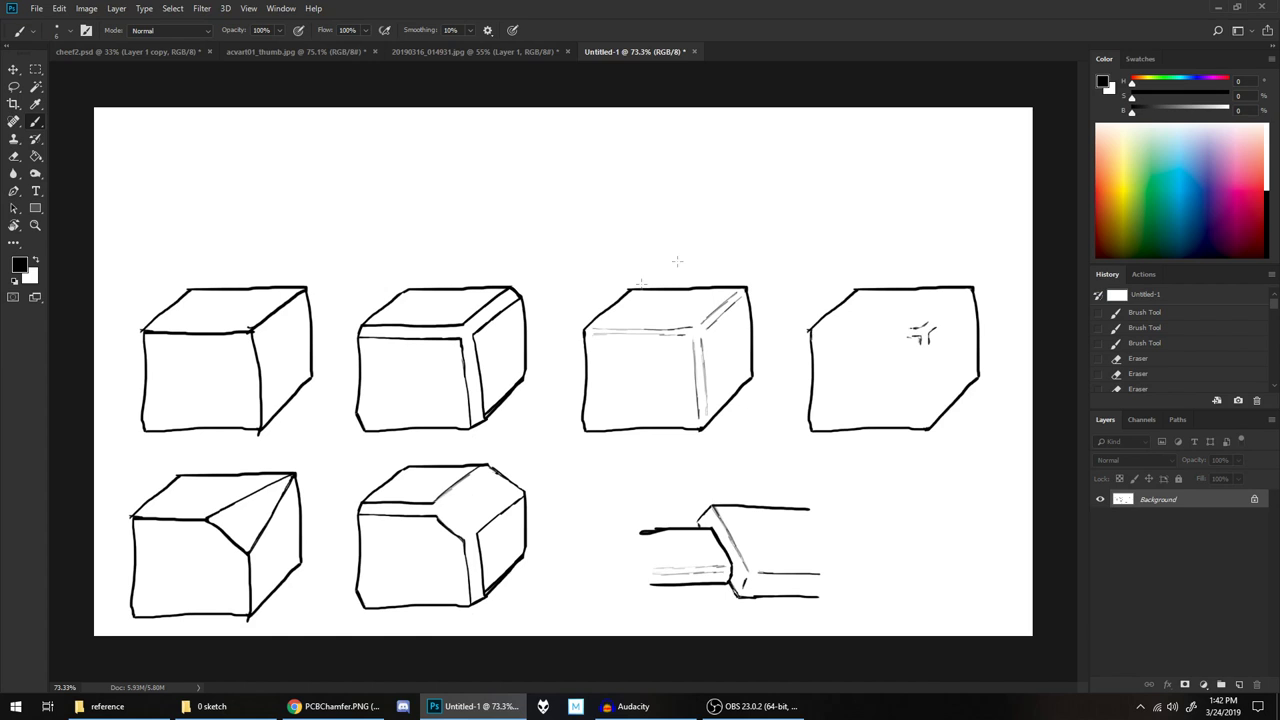
{"action": "left_click", "coordinate": [131, 51]}
Erase the diagonal edge line on top of the mecha's helmet and brush a short black broken stroke in its place
{"action": "scroll", "coordinate": [757, 230], "scroll_direction": "up", "scroll_amount": 3}
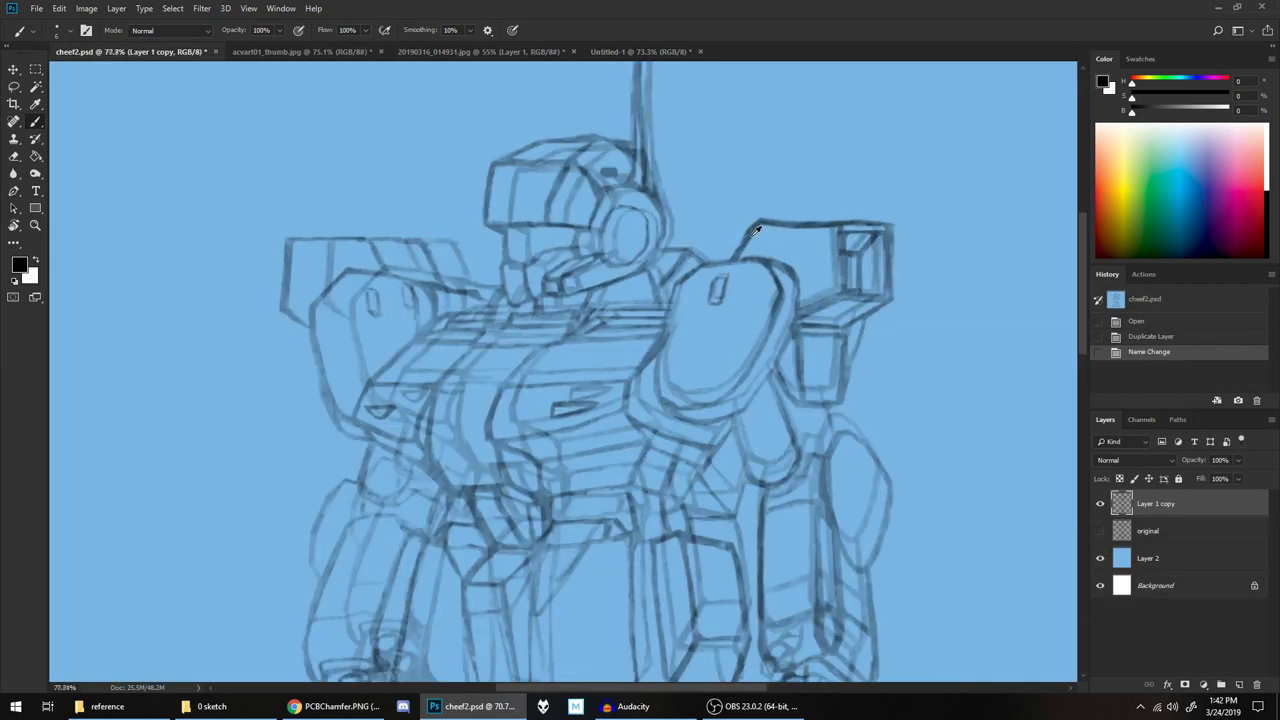
{"action": "scroll", "coordinate": [757, 230], "scroll_direction": "up", "scroll_amount": 2}
{"action": "mouse_move", "coordinate": [706, 132]}
{"action": "left_mouse_down"}
{"action": "mouse_move", "coordinate": [831, 191]}
{"action": "mouse_move", "coordinate": [832, 211]}
{"action": "mouse_move", "coordinate": [797, 200]}
{"action": "mouse_move", "coordinate": [783, 229]}
{"action": "left_mouse_up"}
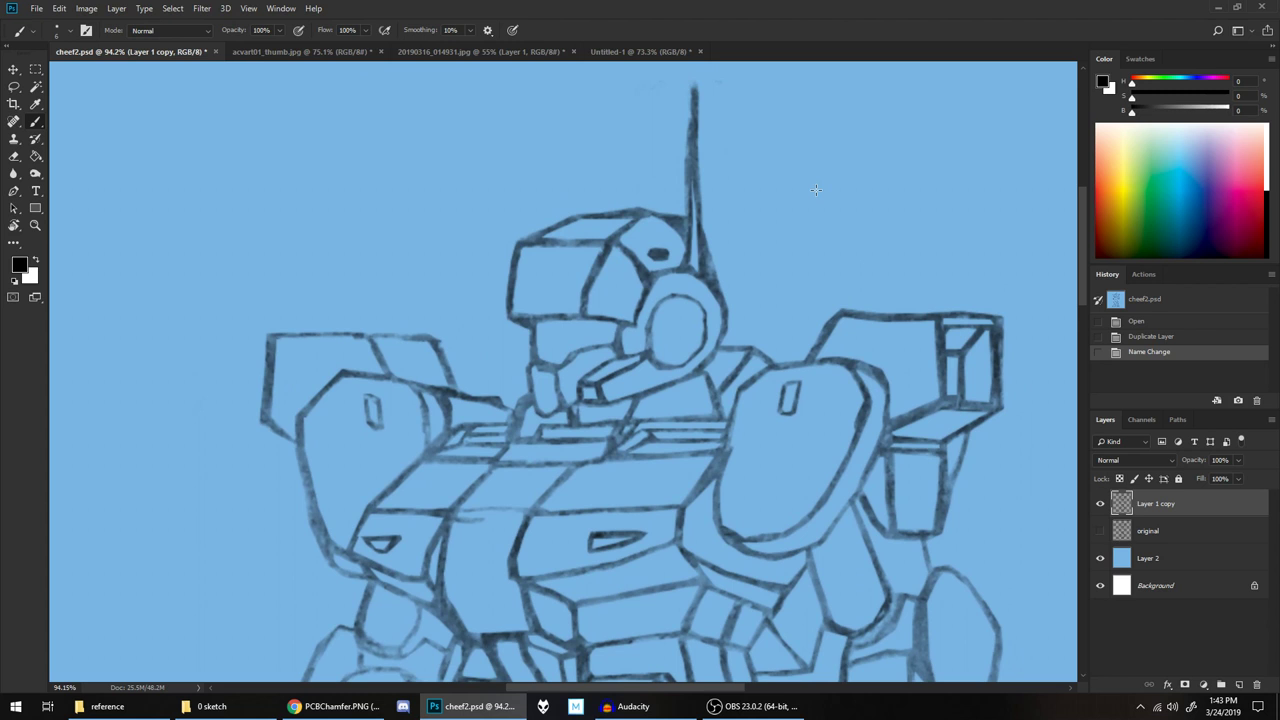
{"action": "scroll", "coordinate": [800, 234], "scroll_direction": "up", "scroll_amount": 2}
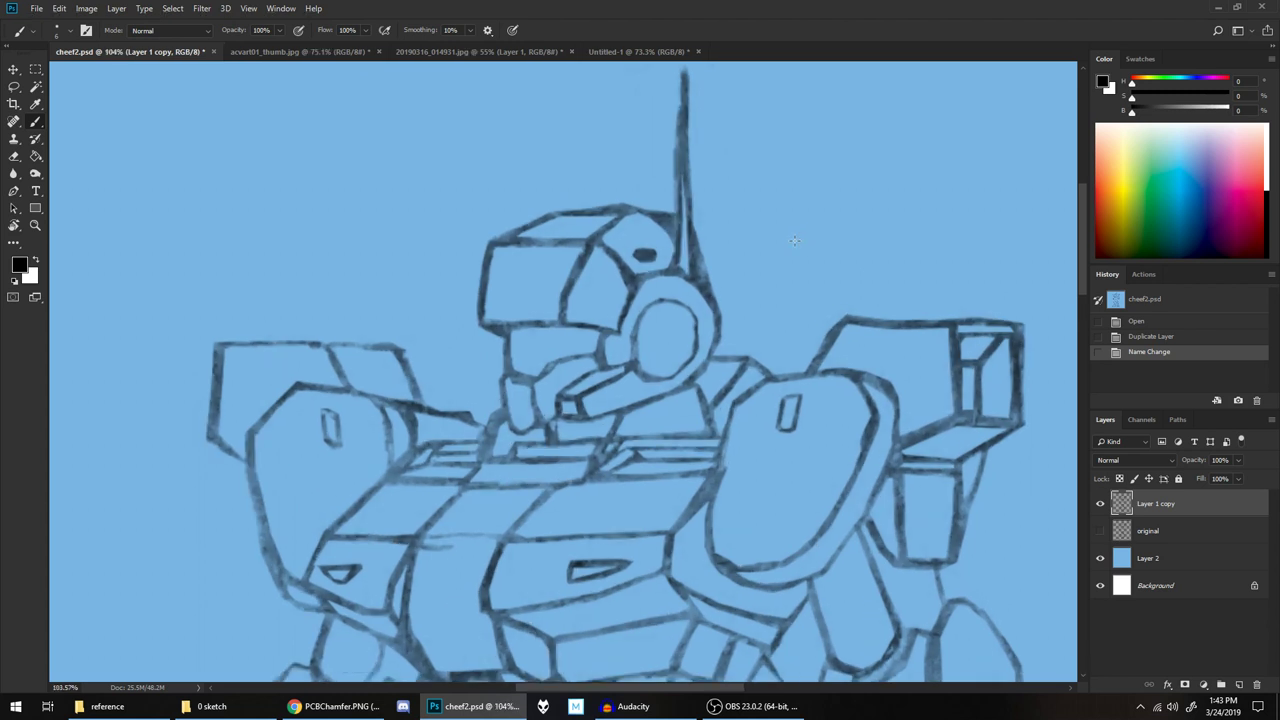
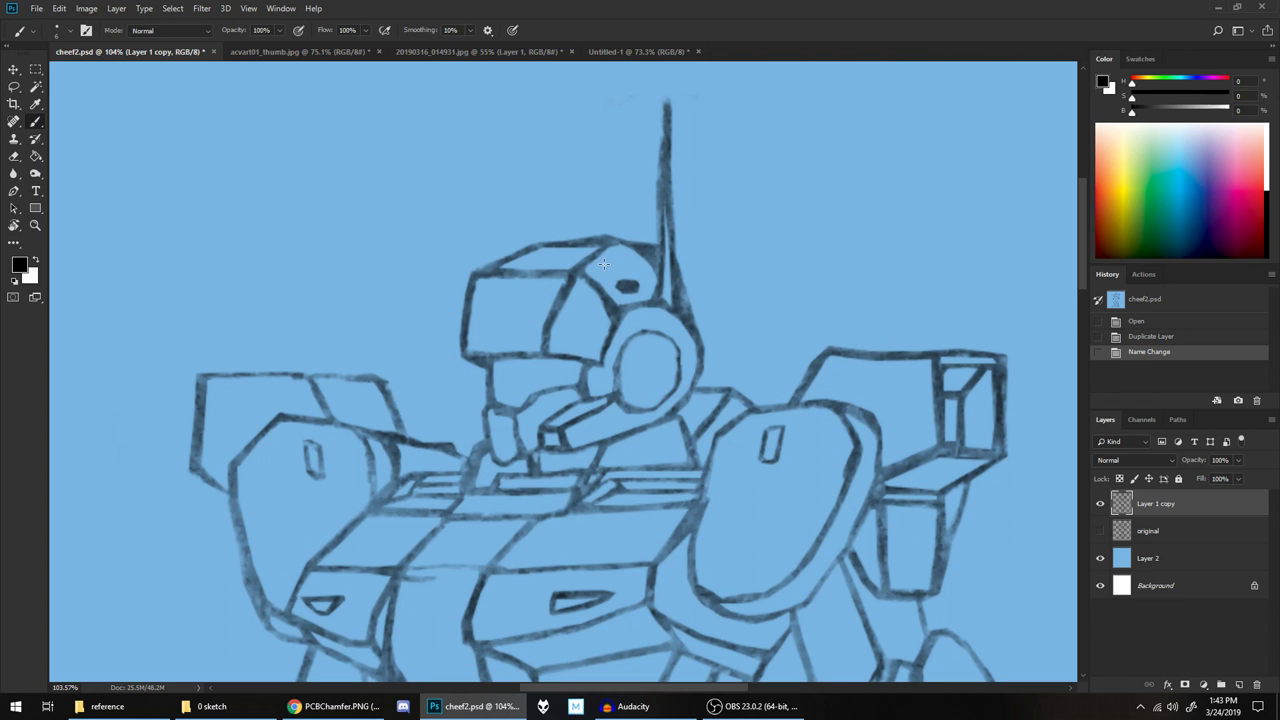
{"action": "key", "text": "e"}
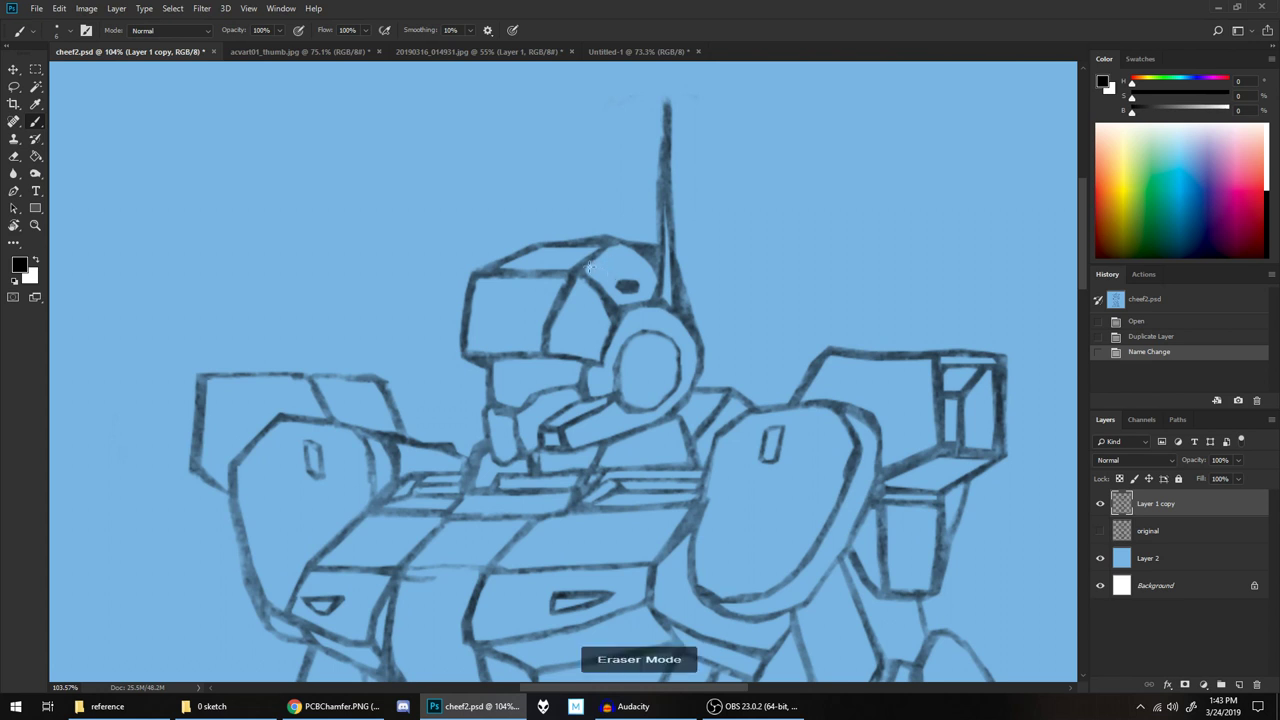
{"action": "left_click", "coordinate": [590, 262]}
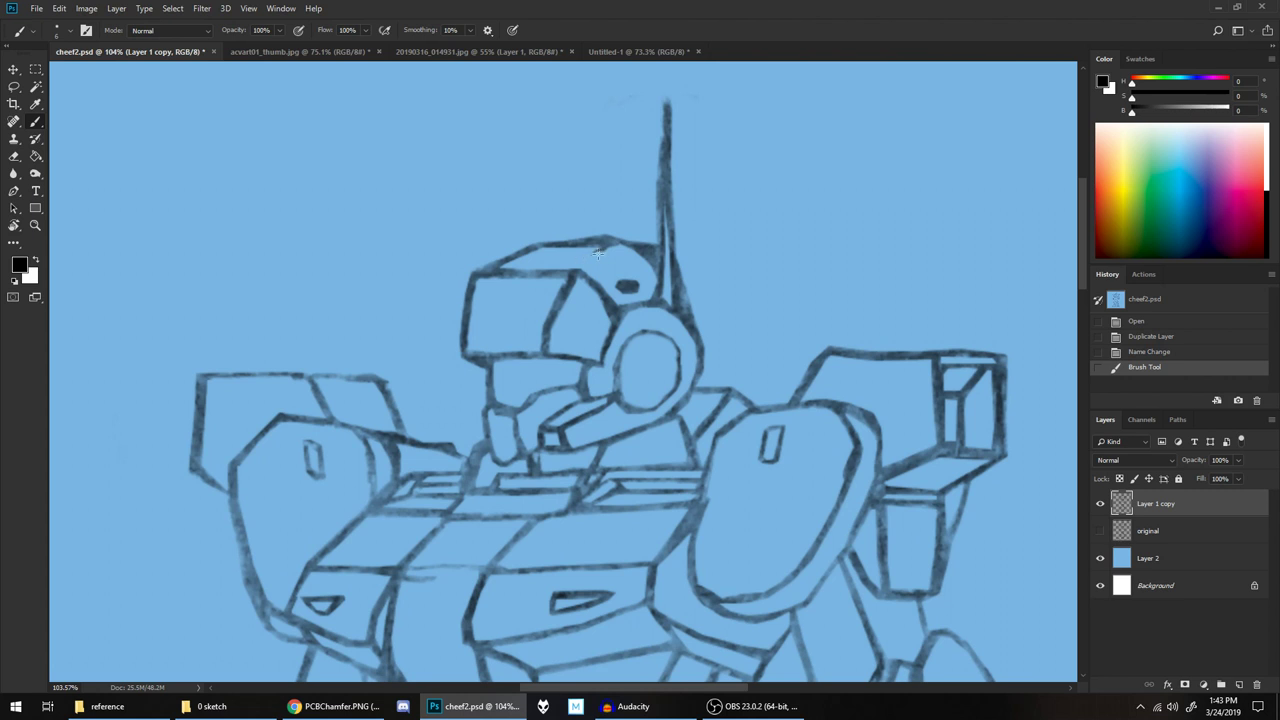
{"action": "left_click_drag", "start_coordinate": [596, 250], "coordinate": [636, 250]}
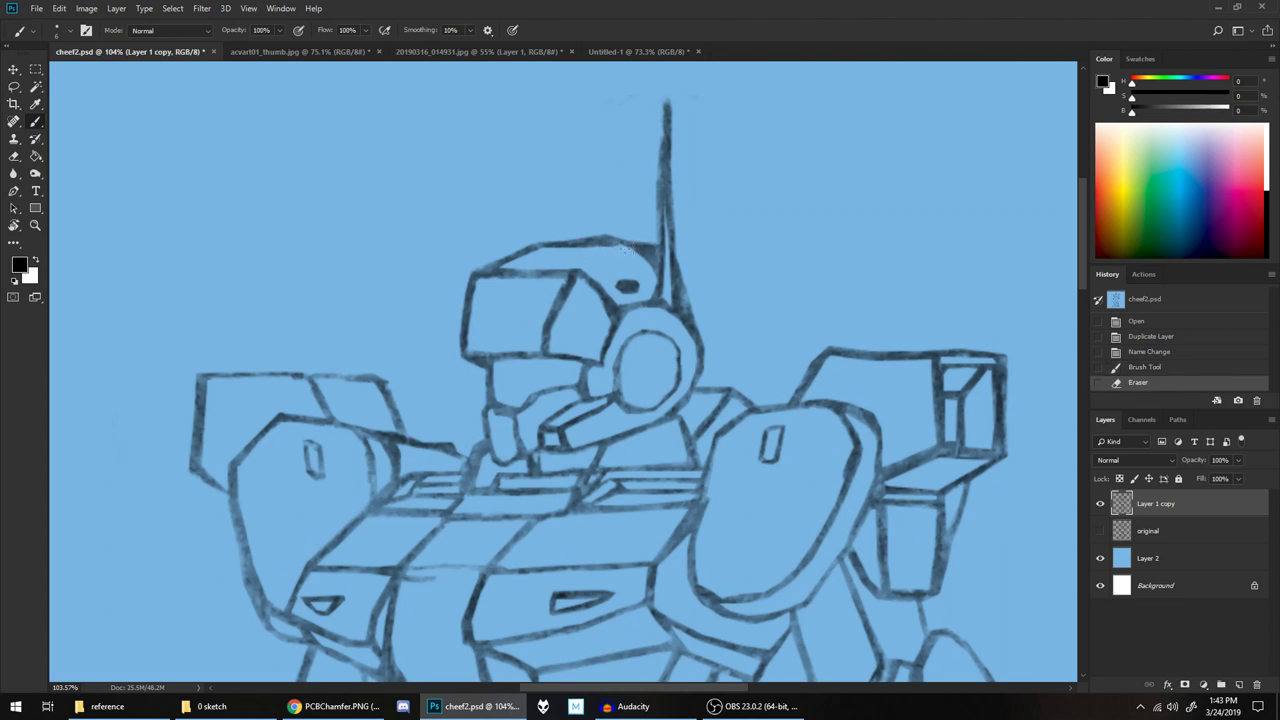
{"action": "left_click_drag", "start_coordinate": [590, 263], "coordinate": [621, 251]}
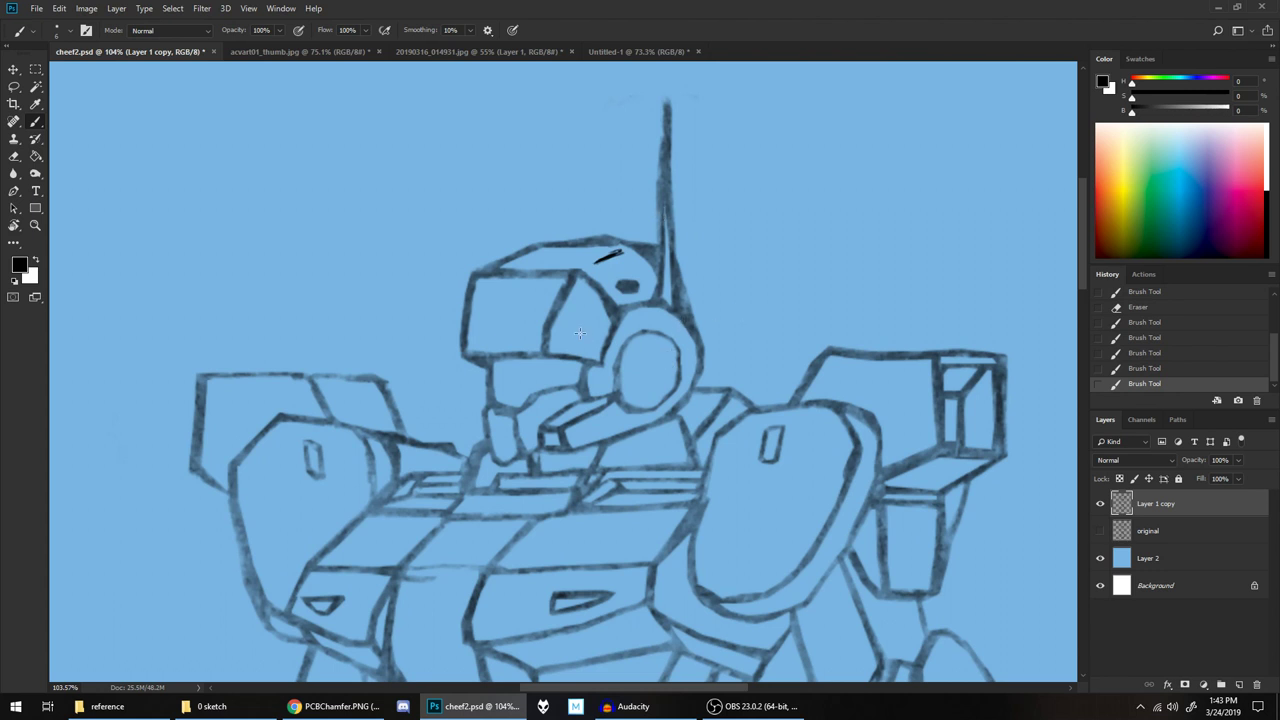
Erase the vertical edge line dividing the visor and repaint it as a thick tapered black stroke detached from both outlines
{"action": "left_click_drag", "start_coordinate": [580, 316], "coordinate": [630, 284]}
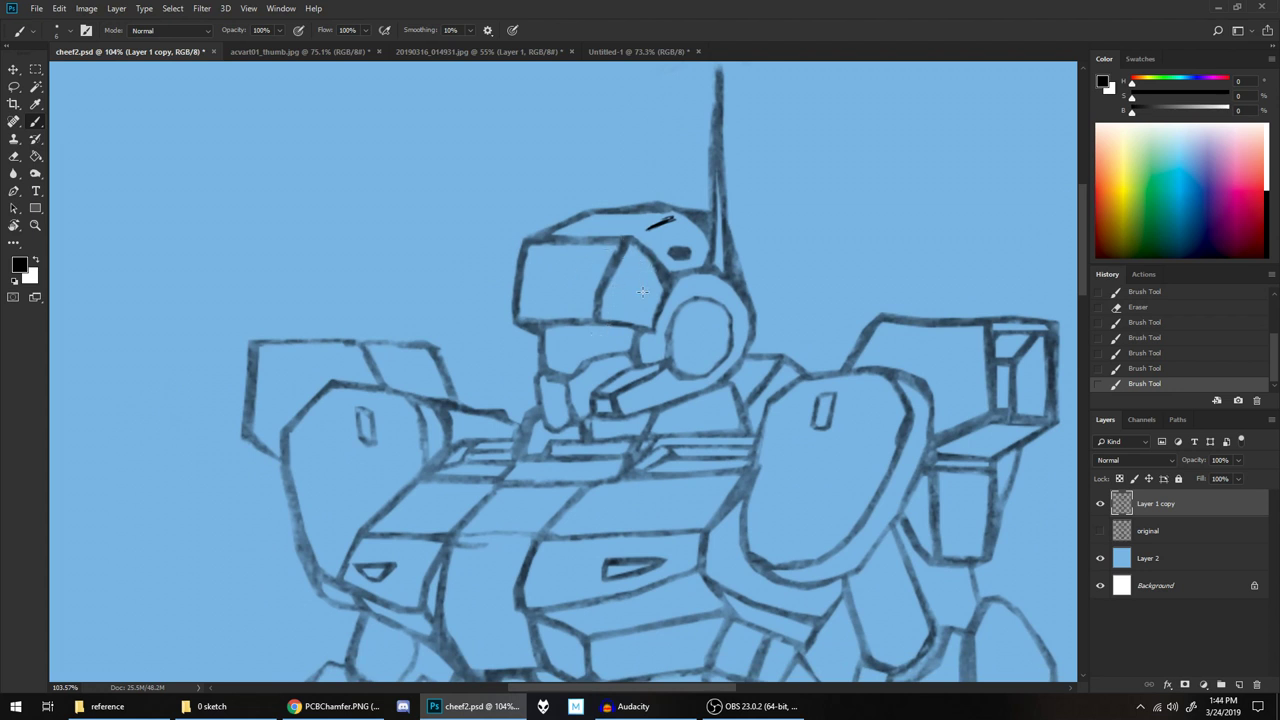
{"action": "key", "text": "e"}
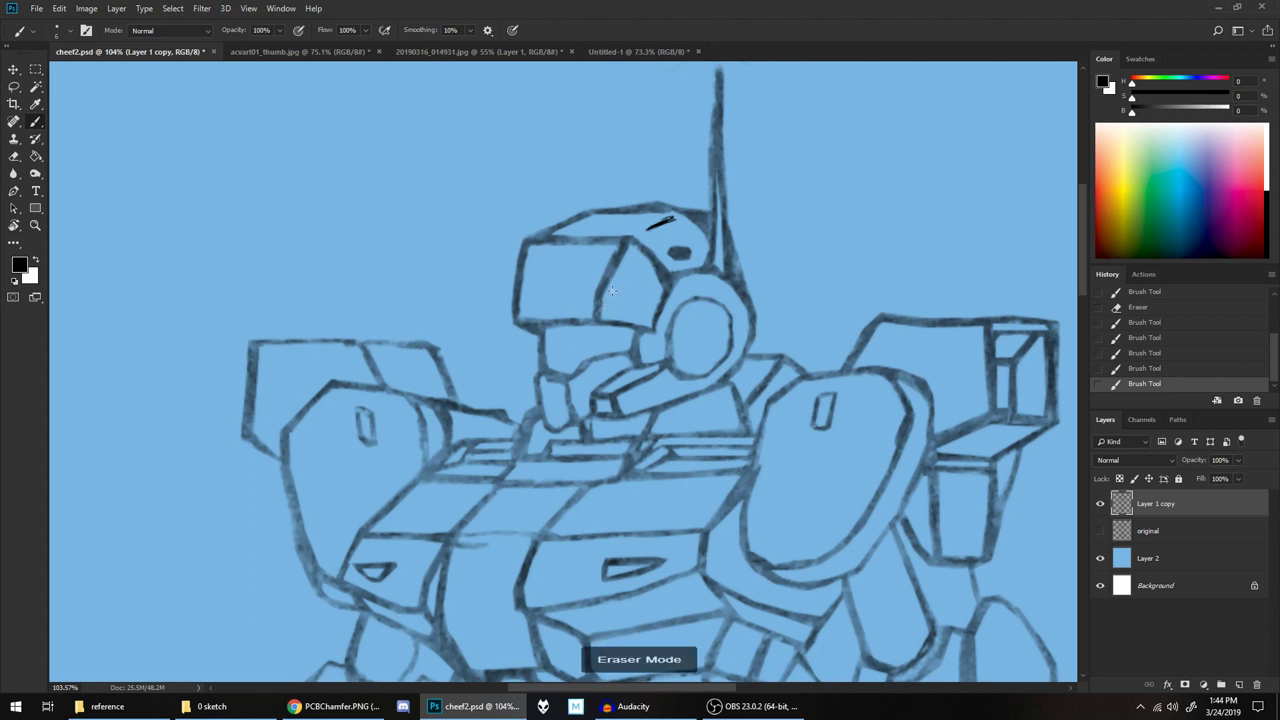
{"action": "left_click_drag", "start_coordinate": [590, 313], "coordinate": [603, 309]}
{"action": "mouse_move", "coordinate": [605, 247]}
{"action": "left_mouse_down"}
{"action": "mouse_move", "coordinate": [624, 254]}
{"action": "mouse_move", "coordinate": [597, 312]}
{"action": "left_mouse_up"}
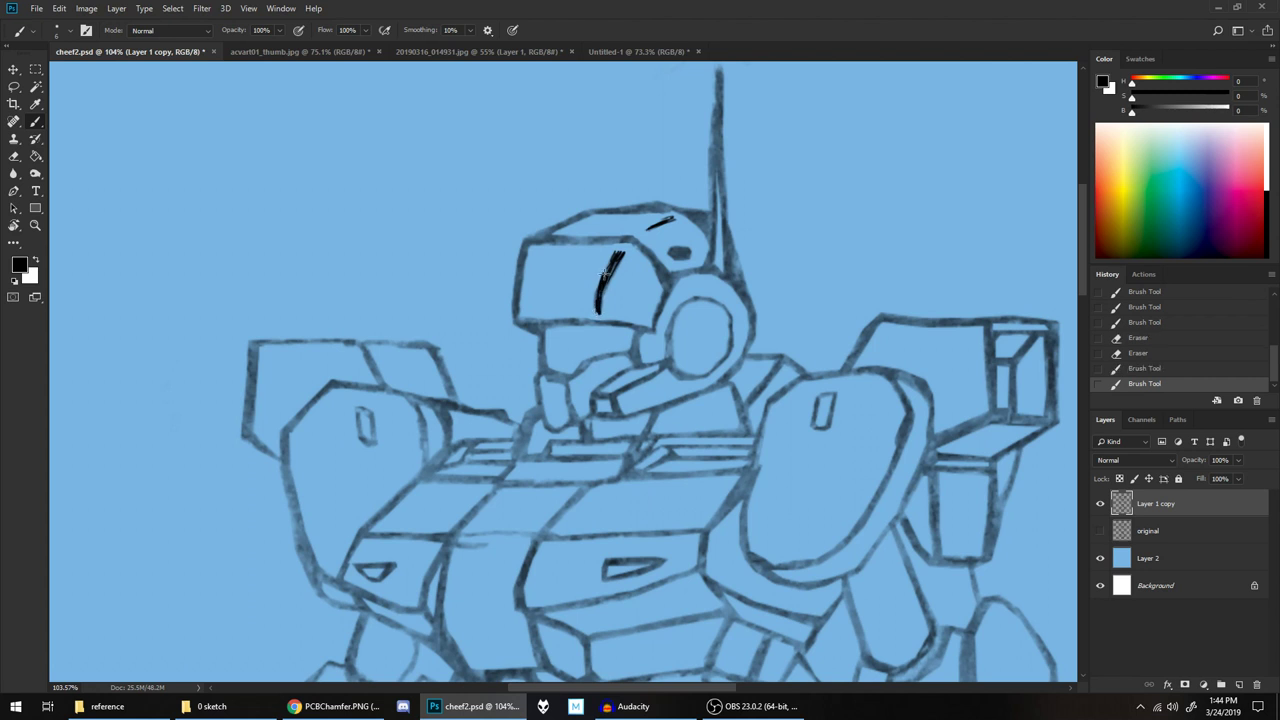
{"action": "left_click_drag", "start_coordinate": [620, 254], "coordinate": [612, 266]}
{"action": "mouse_move", "coordinate": [616, 260]}
{"action": "left_mouse_down"}
{"action": "mouse_move", "coordinate": [598, 304]}
{"action": "mouse_move", "coordinate": [598, 280]}
{"action": "left_mouse_up"}
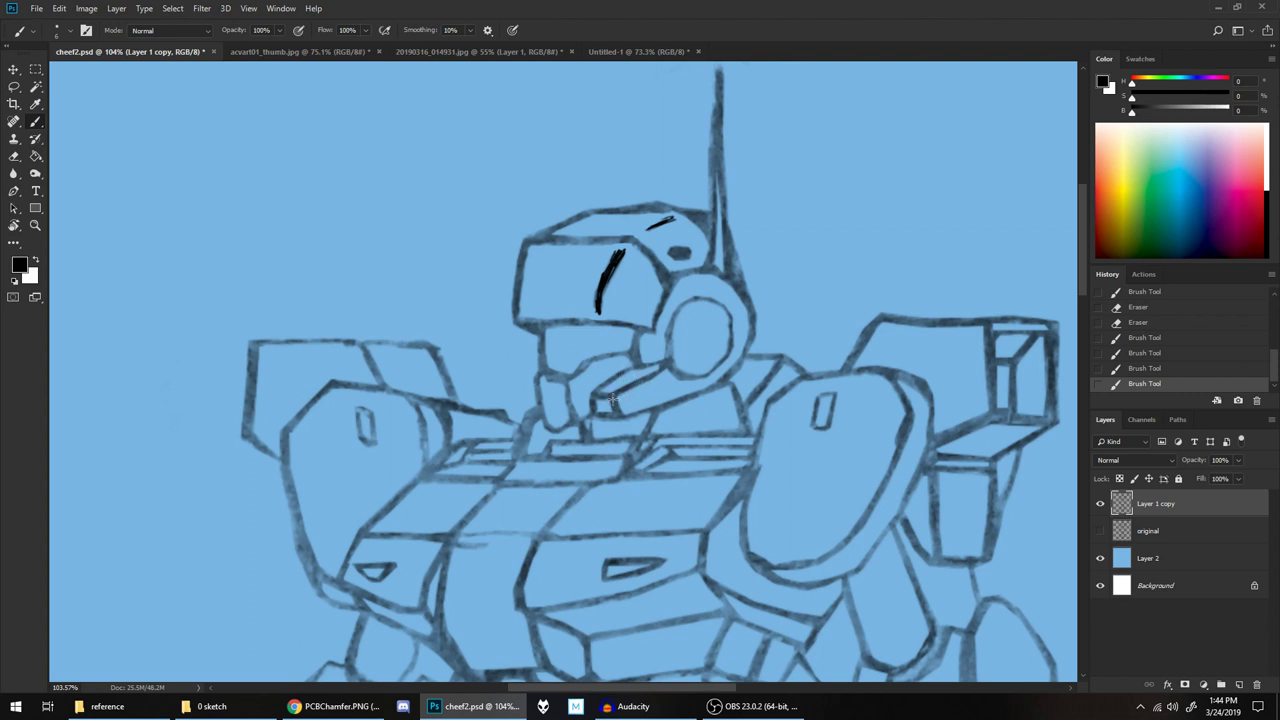
Erase the inner edge lines meeting at the front corner of the block below the mecha's earpiece
{"action": "key", "text": "e"}
{"action": "left_click_drag", "start_coordinate": [602, 398], "coordinate": [617, 389]}
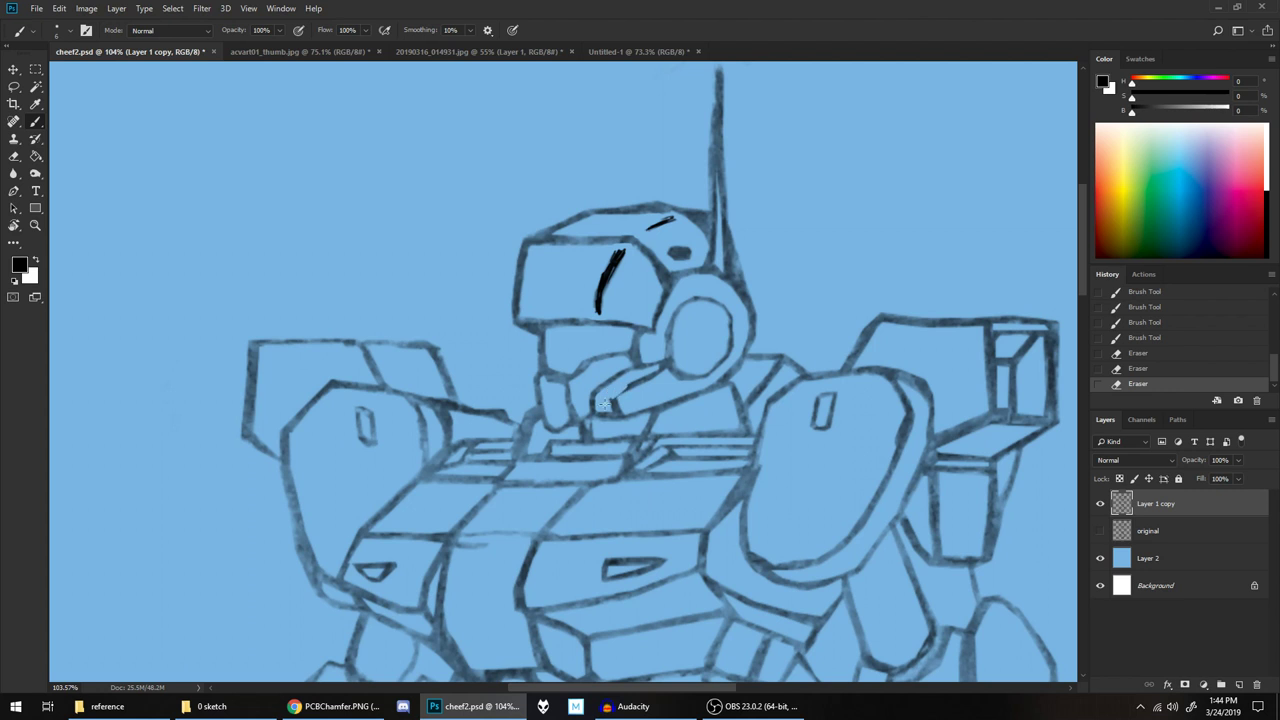
{"action": "mouse_move", "coordinate": [620, 408]}
{"action": "left_mouse_down"}
{"action": "mouse_move", "coordinate": [654, 371]}
{"action": "mouse_move", "coordinate": [615, 396]}
{"action": "left_mouse_up"}
{"action": "left_click", "coordinate": [612, 408]}
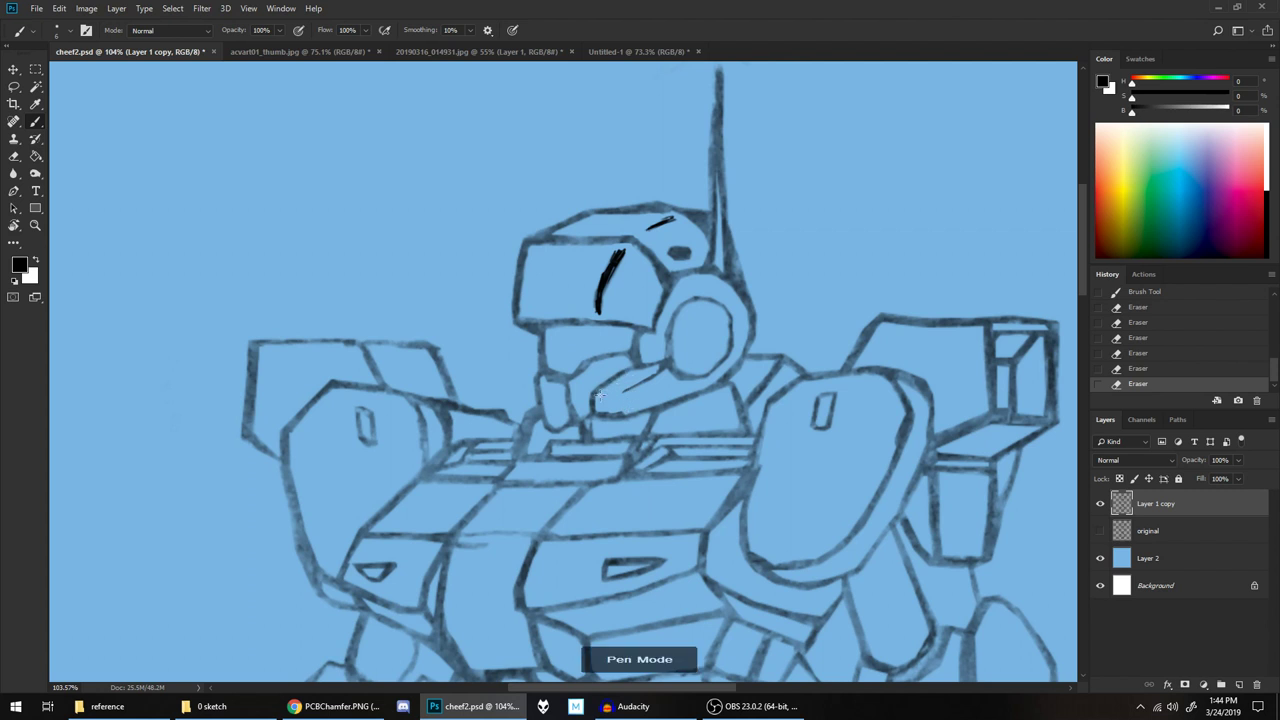
Redraw the jaw block's front corner and long inner edge with thin black strokes, leaving a gap between them
{"action": "left_click", "coordinate": [610, 396]}
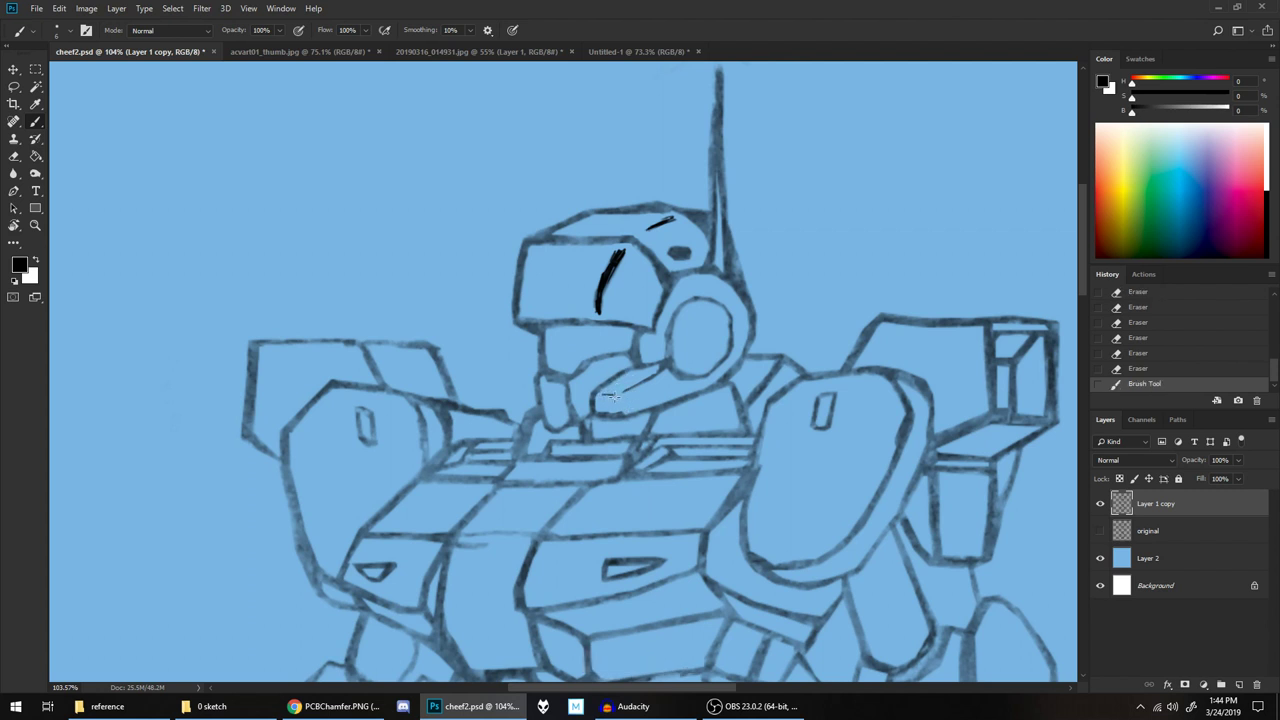
{"action": "left_click_drag", "start_coordinate": [603, 396], "coordinate": [612, 396]}
{"action": "left_click_drag", "start_coordinate": [612, 397], "coordinate": [613, 405]}
{"action": "left_click", "coordinate": [620, 394]}
{"action": "left_click", "coordinate": [622, 392]}
{"action": "left_click", "coordinate": [618, 397]}
{"action": "left_click_drag", "start_coordinate": [652, 375], "coordinate": [657, 372]}
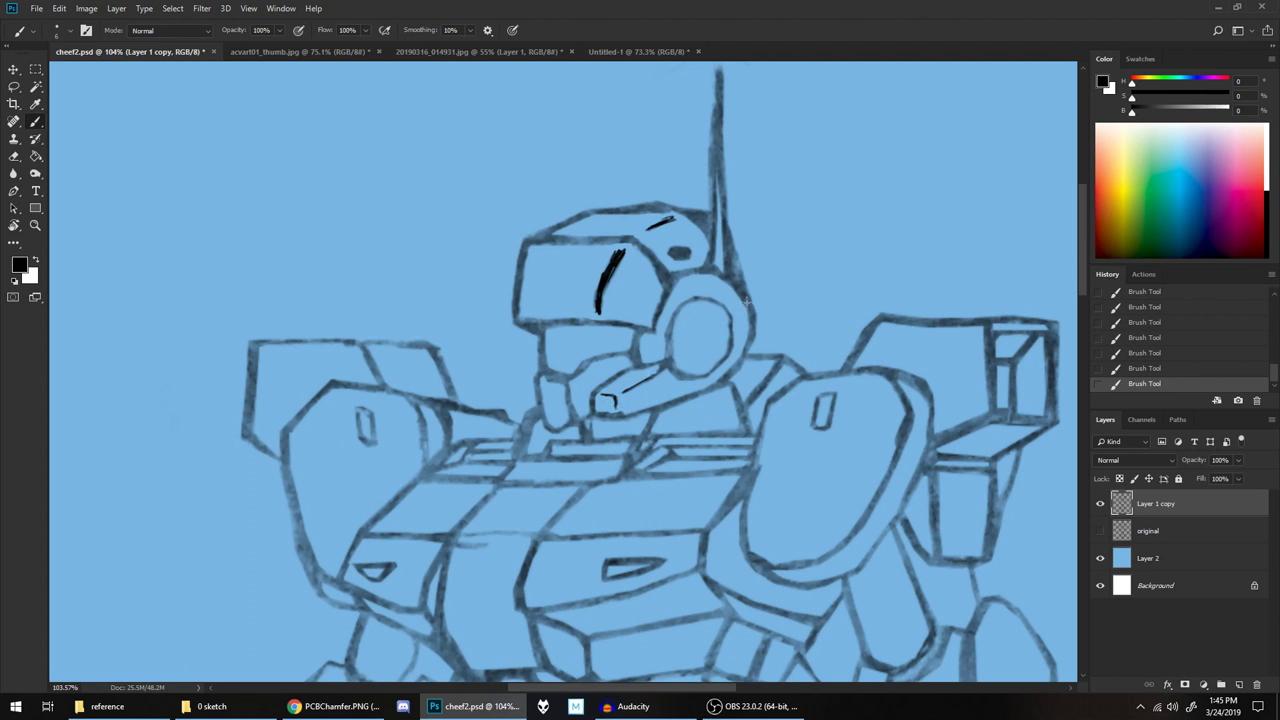
Darken the jaw block's upper outline near the earpiece with a black stroke and erase the inner edge's end there
{"action": "scroll", "coordinate": [746, 300], "scroll_direction": "down", "scroll_amount": 3}
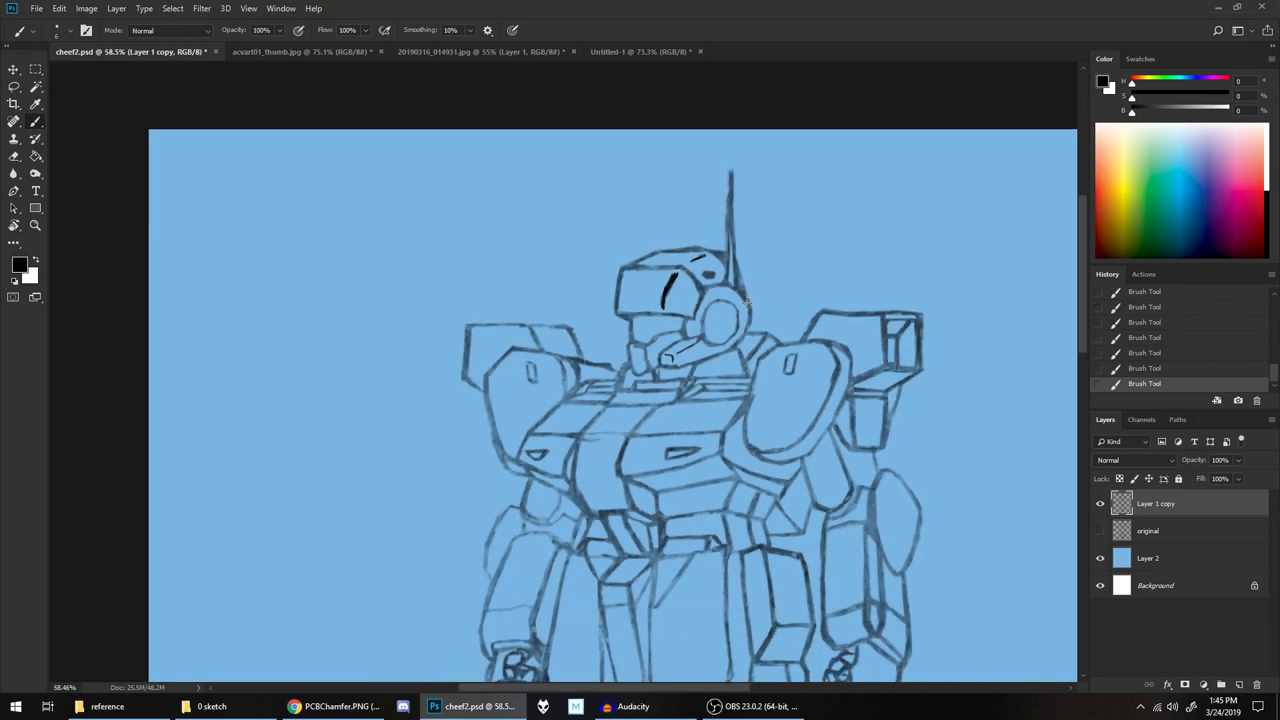
{"action": "scroll", "coordinate": [746, 300], "scroll_direction": "up", "scroll_amount": 3}
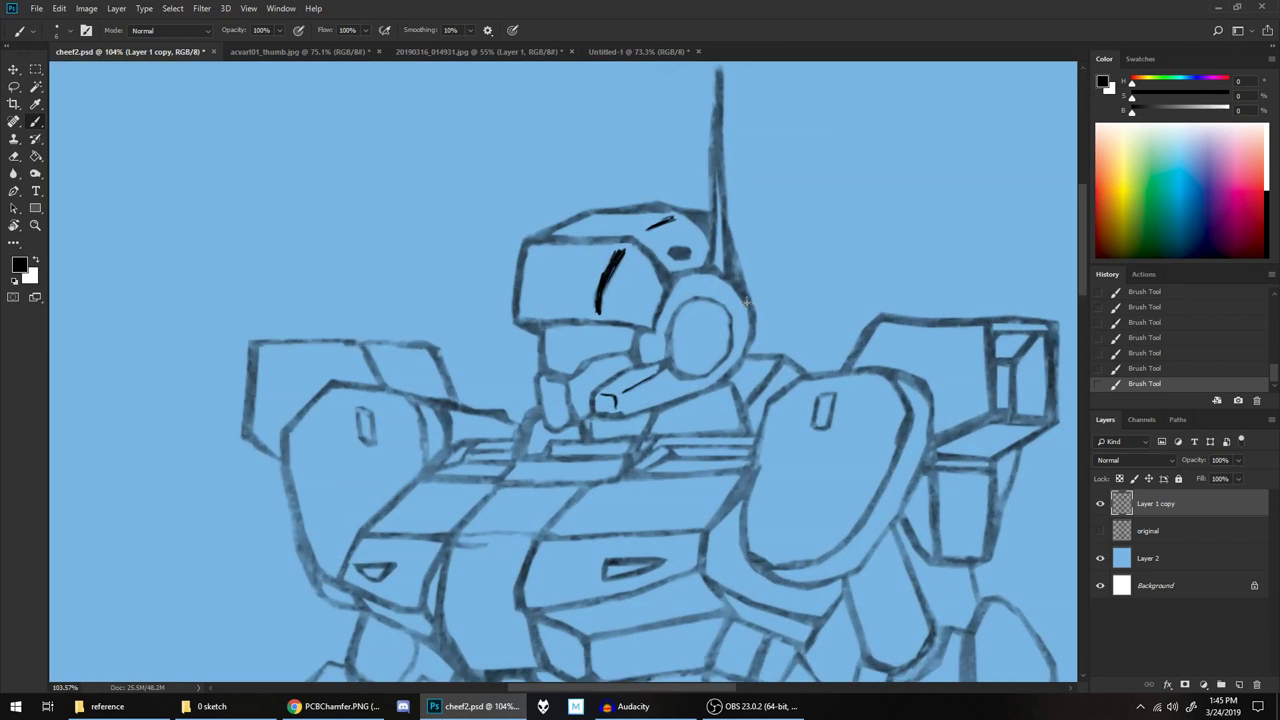
{"action": "scroll", "coordinate": [746, 300], "scroll_direction": "up", "scroll_amount": 1}
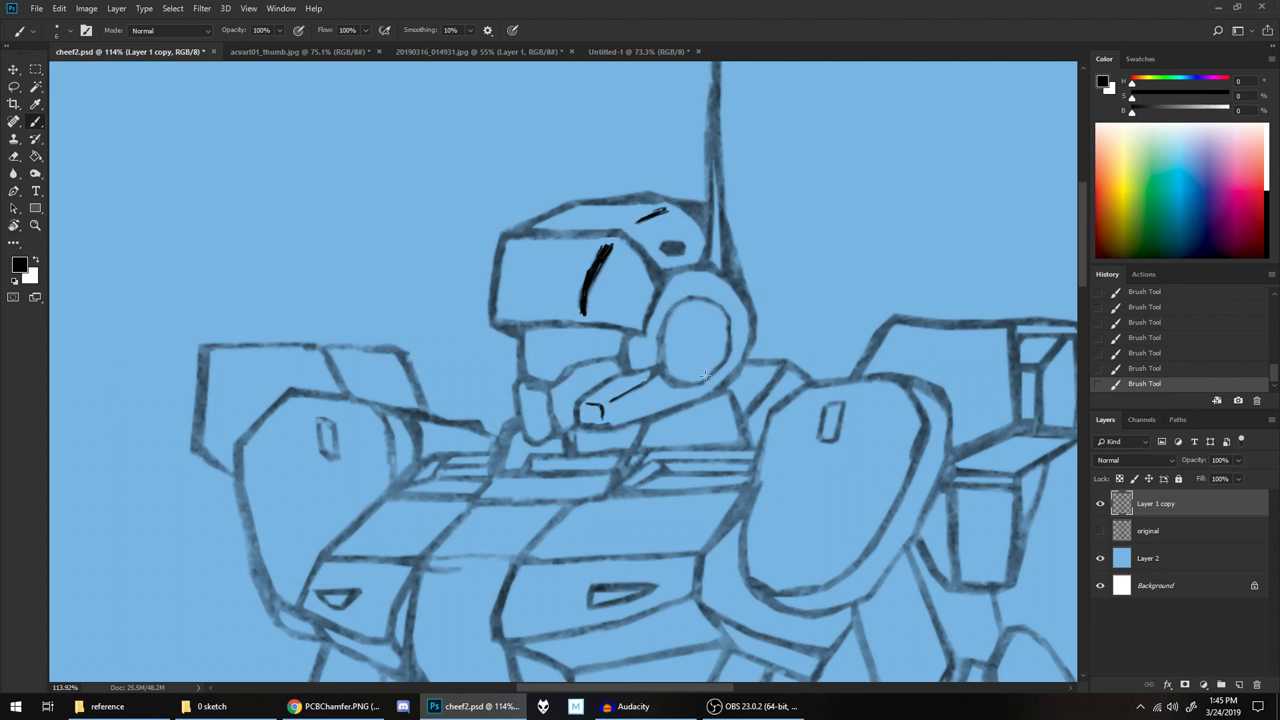
{"action": "left_click_drag", "start_coordinate": [622, 373], "coordinate": [656, 370]}
{"action": "key", "text": "e"}
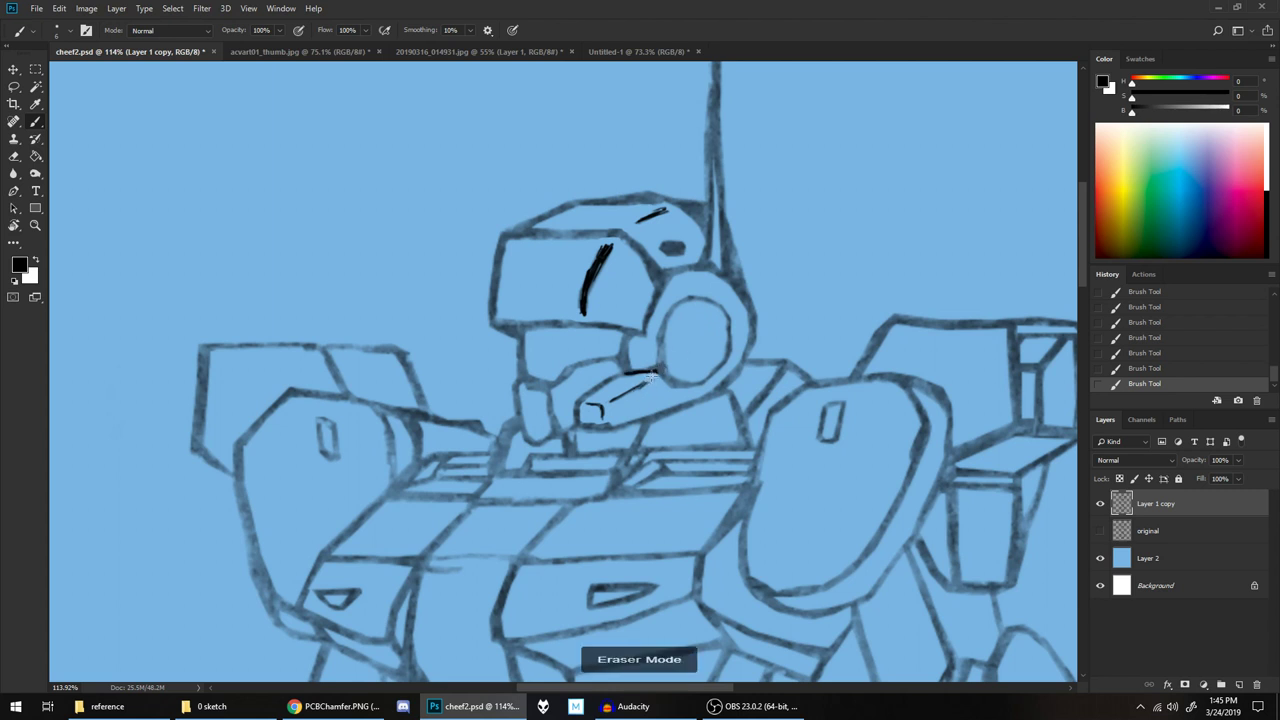
{"action": "left_click_drag", "start_coordinate": [658, 382], "coordinate": [655, 379]}
{"action": "left_click", "coordinate": [651, 380]}
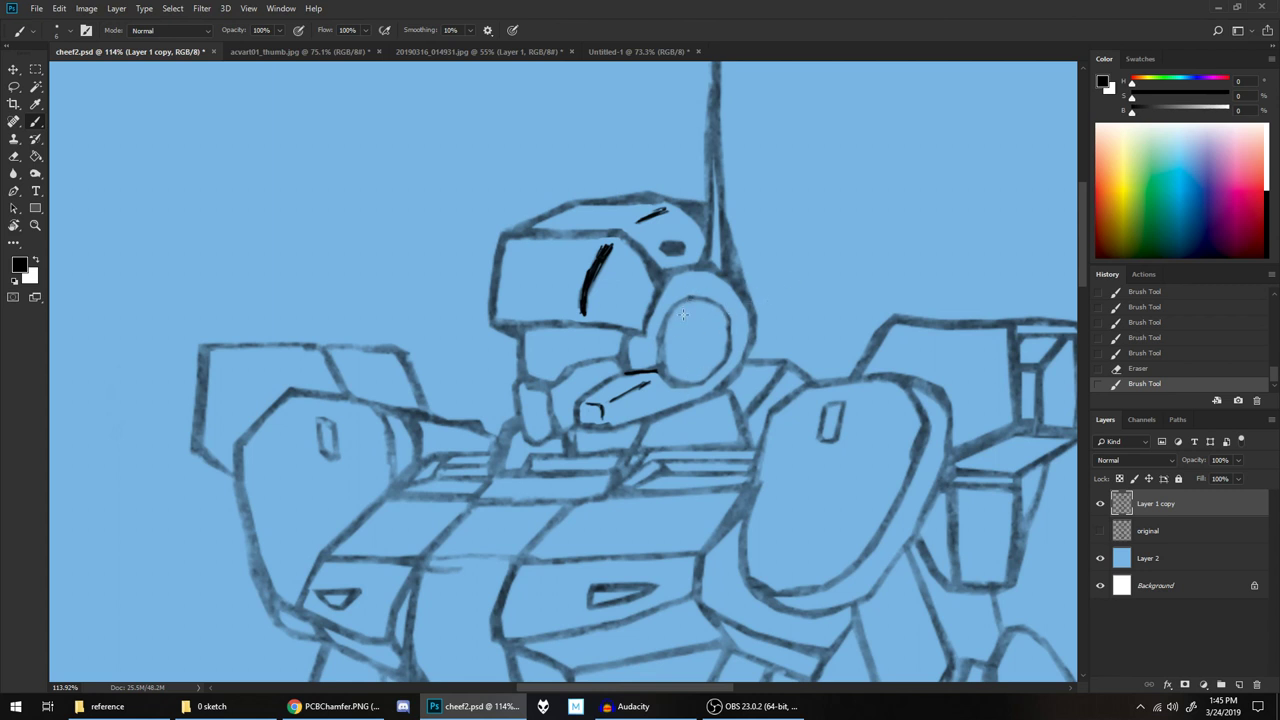
Darken the upper and lower curves of the earpiece's inner disc with thin black inset strokes
{"action": "mouse_move", "coordinate": [680, 325]}
{"action": "left_mouse_down"}
{"action": "mouse_move", "coordinate": [695, 379]}
{"action": "mouse_move", "coordinate": [678, 370]}
{"action": "mouse_move", "coordinate": [685, 296]}
{"action": "mouse_move", "coordinate": [663, 317]}
{"action": "mouse_move", "coordinate": [666, 372]}
{"action": "mouse_move", "coordinate": [657, 345]}
{"action": "mouse_move", "coordinate": [663, 373]}
{"action": "mouse_move", "coordinate": [665, 312]}
{"action": "mouse_move", "coordinate": [687, 299]}
{"action": "mouse_move", "coordinate": [662, 348]}
{"action": "mouse_move", "coordinate": [685, 389]}
{"action": "mouse_move", "coordinate": [659, 336]}
{"action": "mouse_move", "coordinate": [700, 302]}
{"action": "left_mouse_up"}
{"action": "left_click_drag", "start_coordinate": [676, 382], "coordinate": [695, 386]}
{"action": "scroll", "coordinate": [774, 307], "scroll_direction": "down", "scroll_amount": 3}
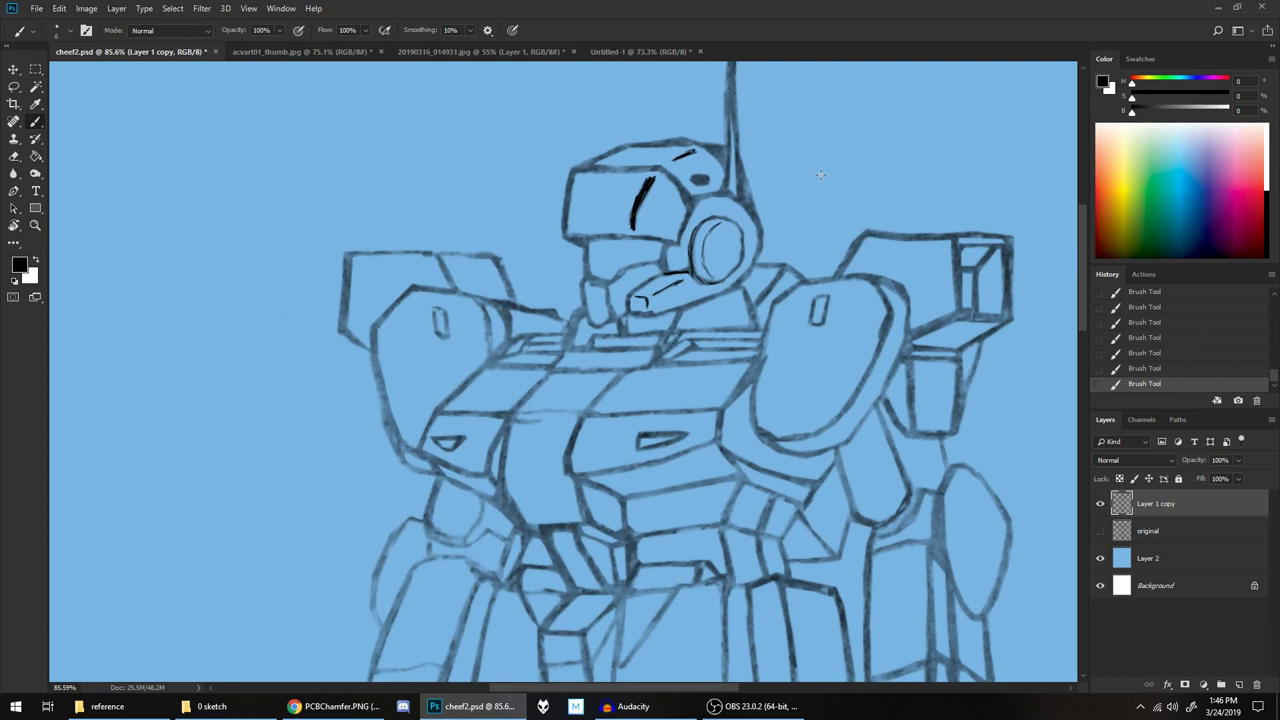
Erase the two horizontal edge lines crossing the chest's centre panel, at its fold and just below the collar
{"action": "scroll", "coordinate": [673, 272], "scroll_direction": "down", "scroll_amount": 3}
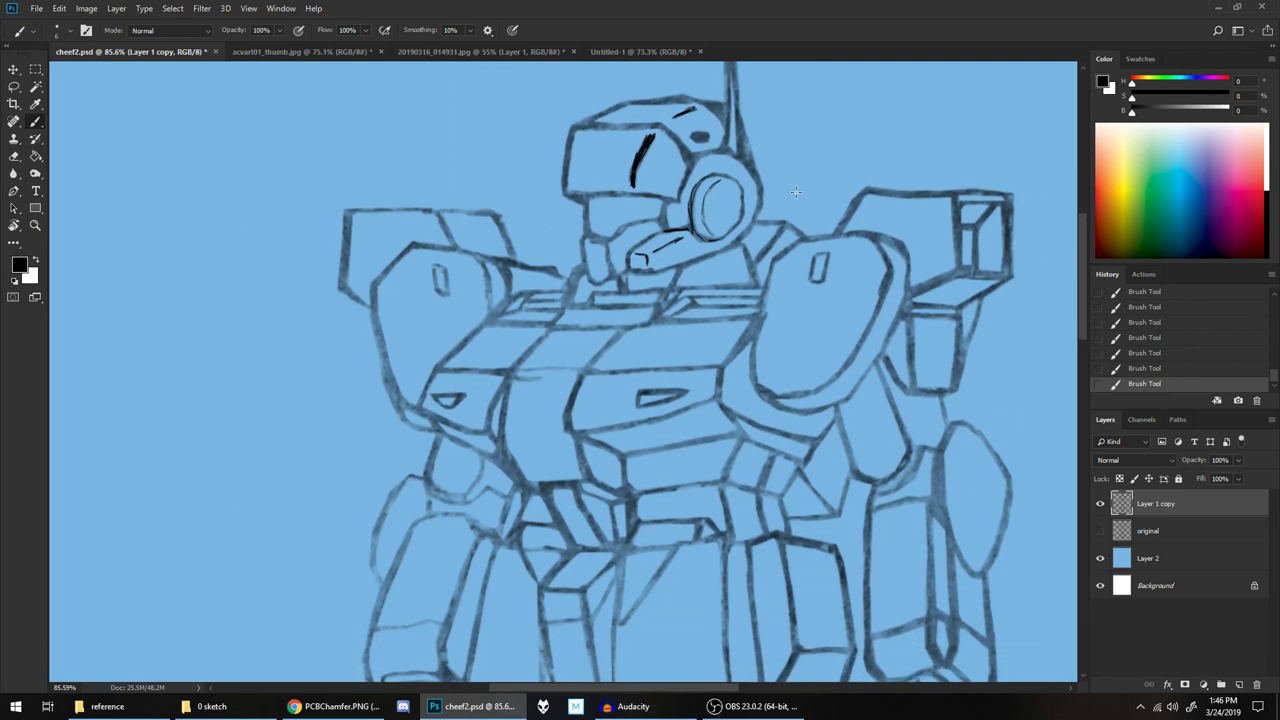
{"action": "scroll", "coordinate": [671, 275], "scroll_direction": "up", "scroll_amount": 3}
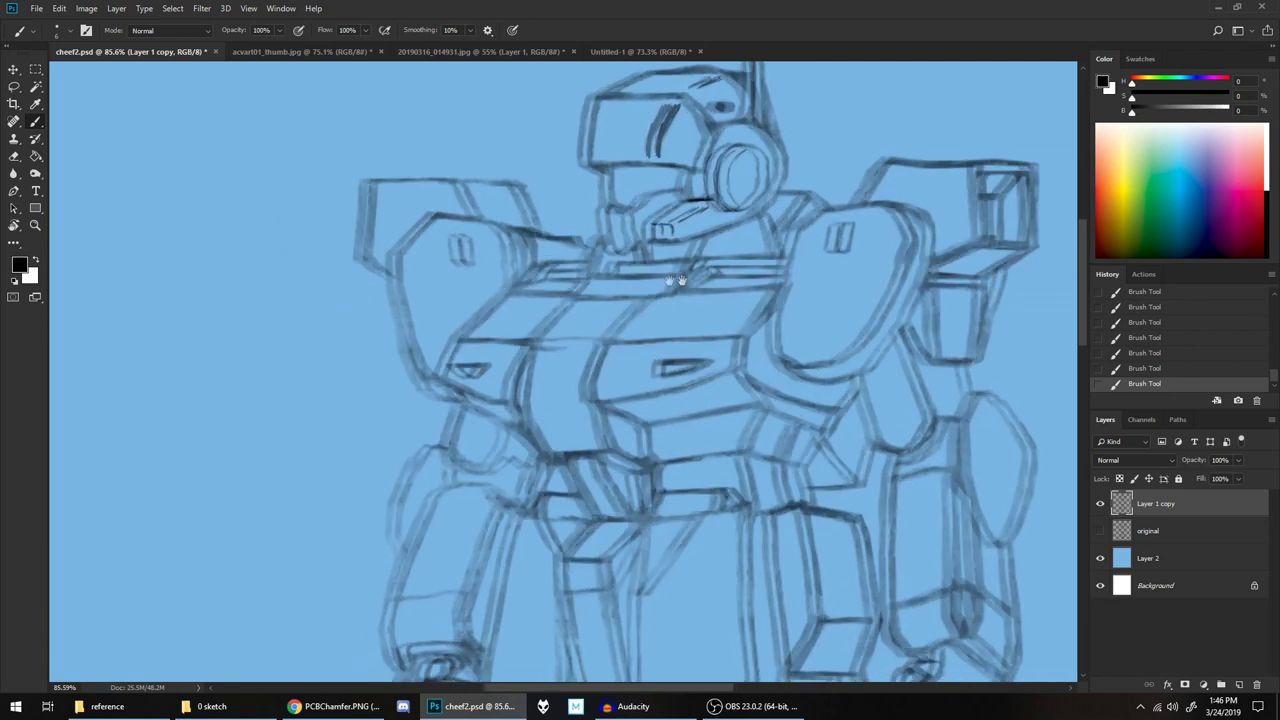
{"action": "scroll", "coordinate": [722, 347], "scroll_direction": "down", "scroll_amount": 1}
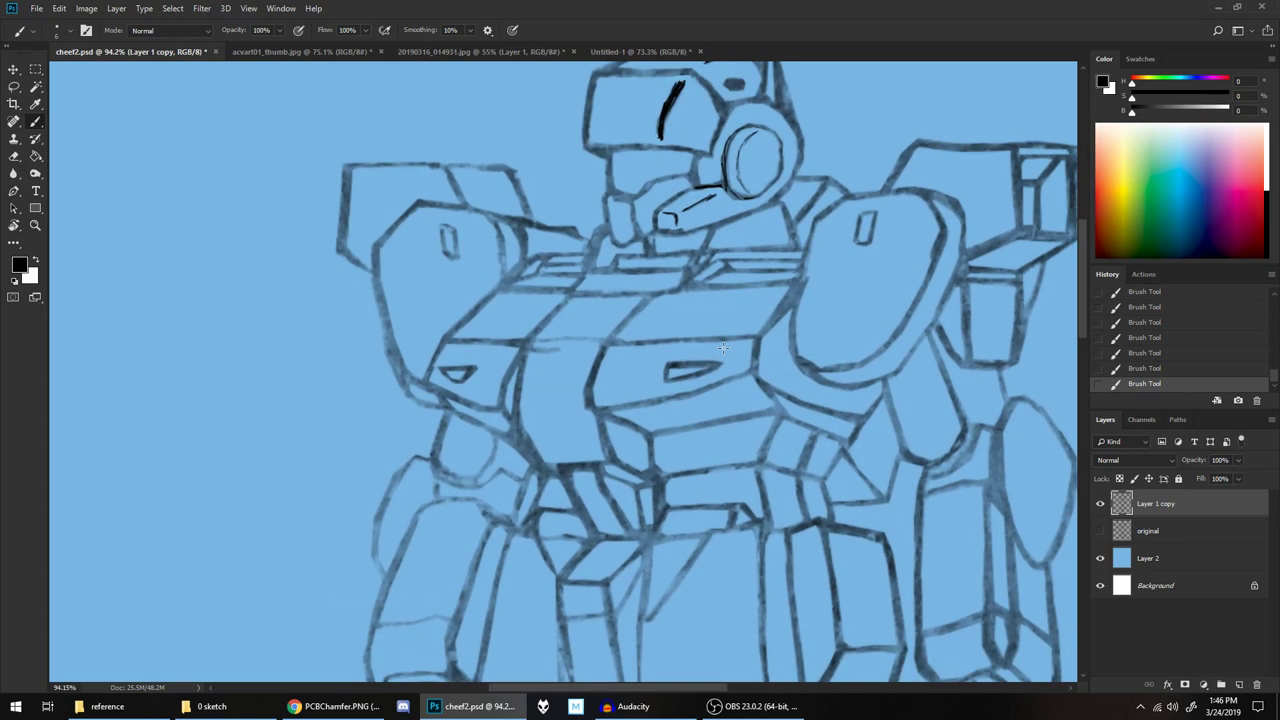
{"action": "scroll", "coordinate": [680, 346], "scroll_direction": "down", "scroll_amount": 3}
{"action": "scroll", "coordinate": [729, 329], "scroll_direction": "up", "scroll_amount": 1}
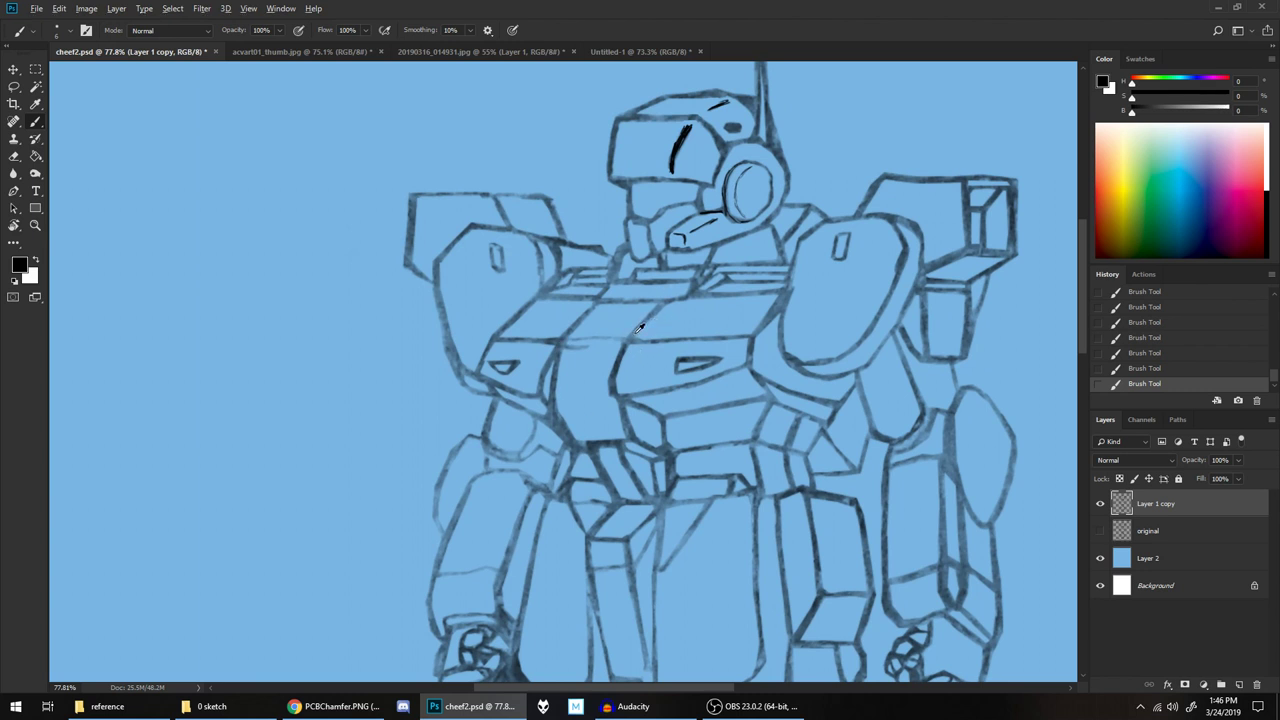
{"action": "scroll", "coordinate": [640, 330], "scroll_direction": "up", "scroll_amount": 4}
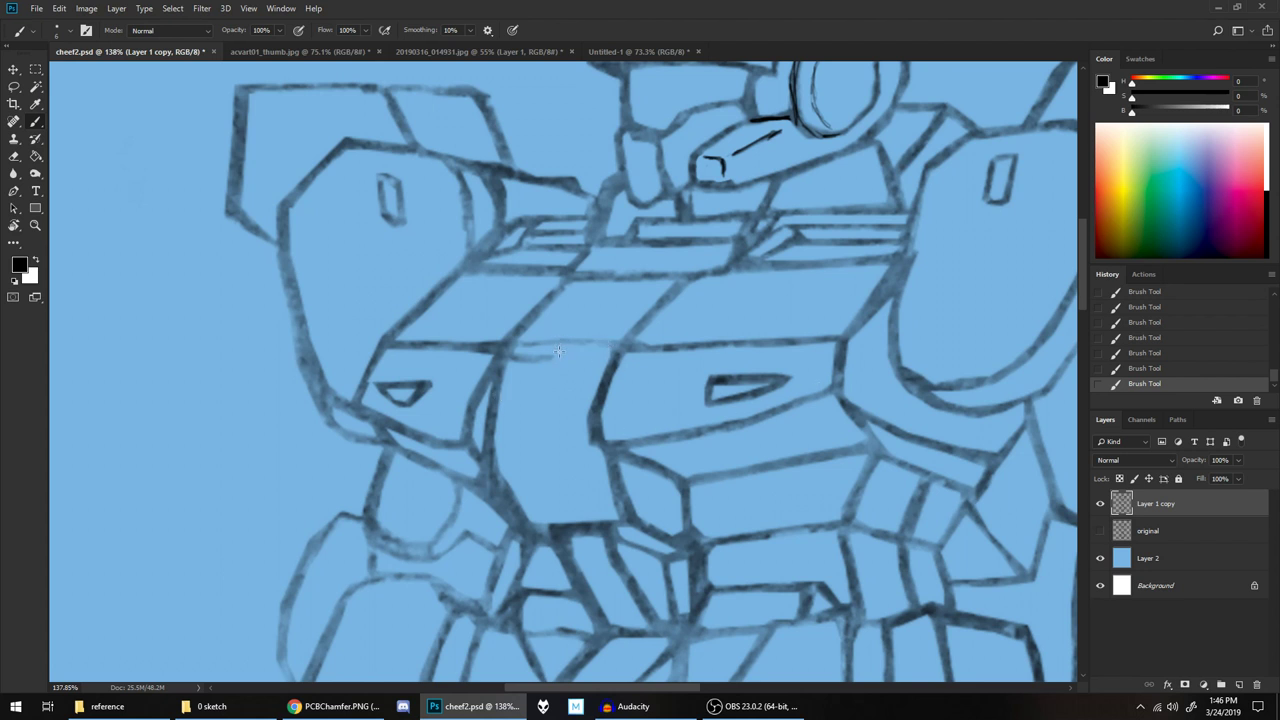
{"action": "left_click_drag", "start_coordinate": [562, 342], "coordinate": [544, 370]}
{"action": "key", "text": "ctrl+z"}
{"action": "mouse_move", "coordinate": [542, 365]}
{"action": "left_mouse_down"}
{"action": "mouse_move", "coordinate": [529, 337]}
{"action": "mouse_move", "coordinate": [595, 326]}
{"action": "mouse_move", "coordinate": [559, 356]}
{"action": "mouse_move", "coordinate": [610, 340]}
{"action": "left_mouse_up"}
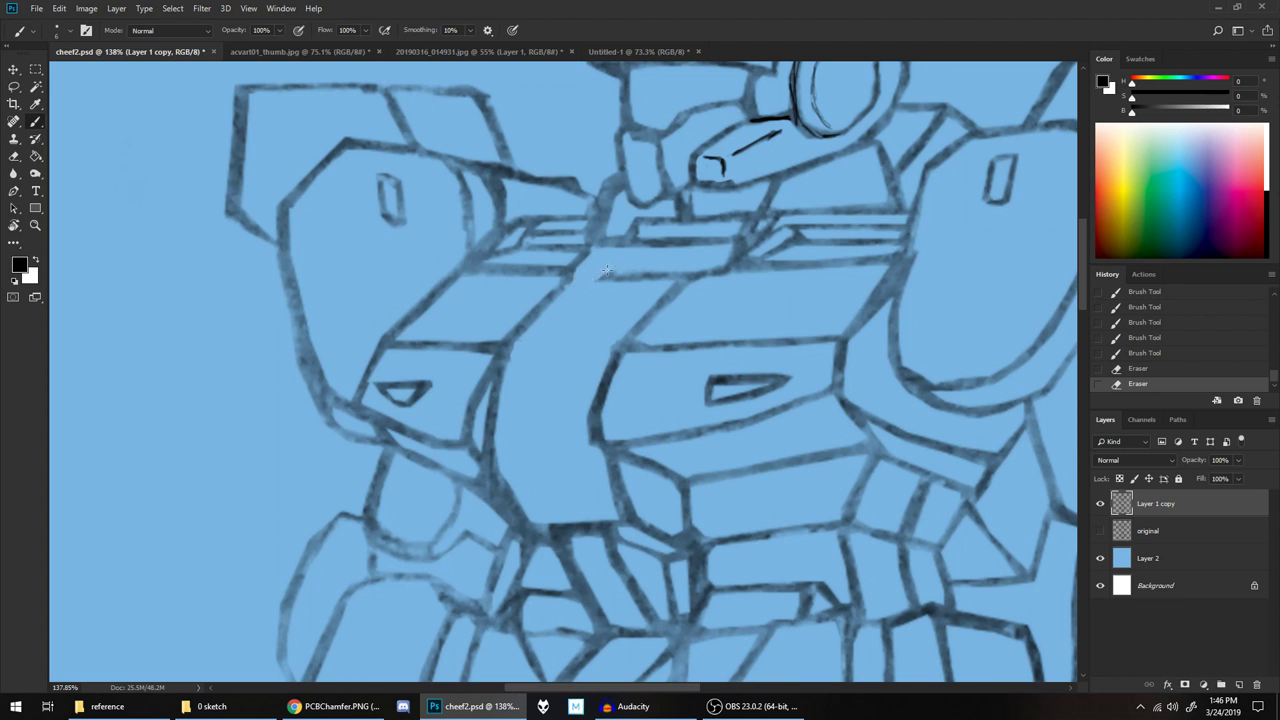
{"action": "left_click_drag", "start_coordinate": [613, 283], "coordinate": [678, 268]}
Paint thin parallel black strokes across the chest's centre panel at the fold, detached from both side outlines
{"action": "left_click_drag", "start_coordinate": [502, 369], "coordinate": [596, 364]}
{"action": "left_click", "coordinate": [510, 364]}
{"action": "left_click", "coordinate": [511, 364]}
{"action": "left_click", "coordinate": [514, 362]}
{"action": "left_click", "coordinate": [518, 360]}
{"action": "left_click", "coordinate": [524, 361]}
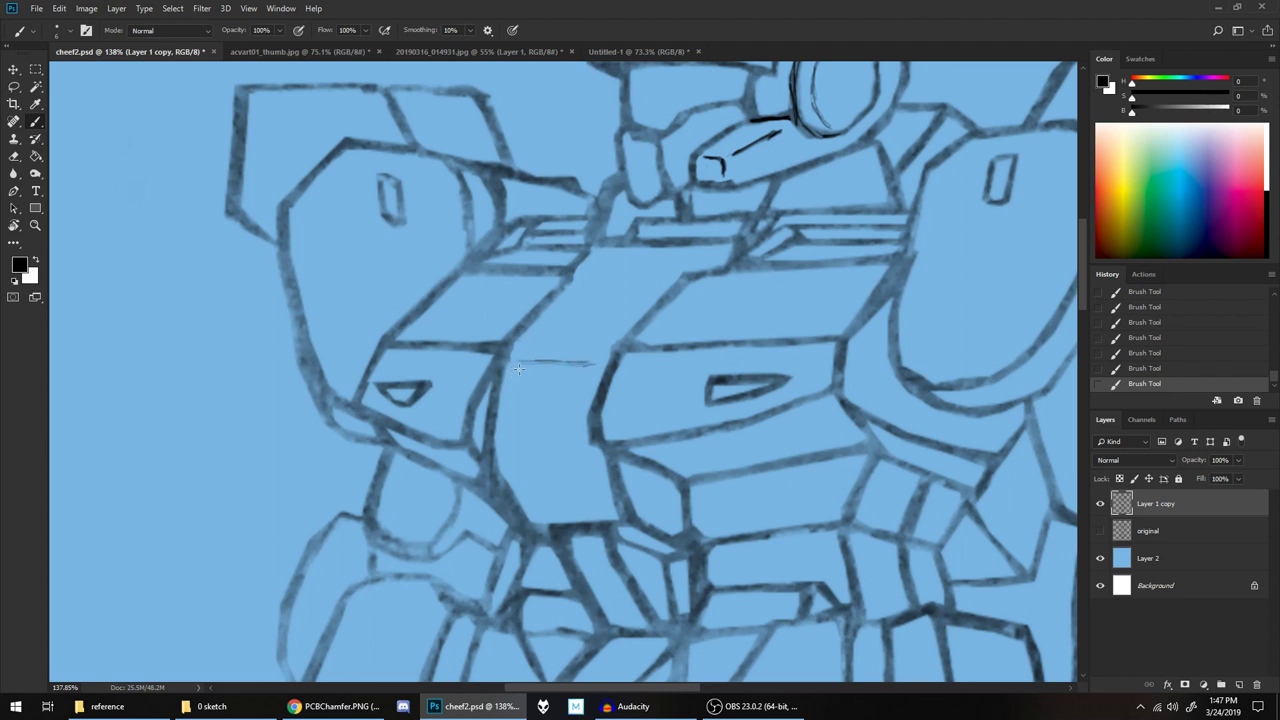
{"action": "mouse_move", "coordinate": [524, 375]}
{"action": "left_mouse_down"}
{"action": "mouse_move", "coordinate": [591, 376]}
{"action": "mouse_move", "coordinate": [524, 365]}
{"action": "mouse_move", "coordinate": [549, 362]}
{"action": "mouse_move", "coordinate": [590, 364]}
{"action": "mouse_move", "coordinate": [512, 376]}
{"action": "left_mouse_up"}
Outline the notched plate atop the chest's centre panel in thick black and reinforce the lower of the fold's parallel strokes
{"action": "mouse_move", "coordinate": [562, 289]}
{"action": "left_mouse_down"}
{"action": "mouse_move", "coordinate": [667, 292]}
{"action": "mouse_move", "coordinate": [600, 290]}
{"action": "mouse_move", "coordinate": [682, 281]}
{"action": "mouse_move", "coordinate": [680, 266]}
{"action": "left_mouse_up"}
{"action": "mouse_move", "coordinate": [562, 289]}
{"action": "left_mouse_down"}
{"action": "mouse_move", "coordinate": [592, 245]}
{"action": "mouse_move", "coordinate": [746, 238]}
{"action": "left_mouse_up"}
{"action": "mouse_move", "coordinate": [674, 289]}
{"action": "left_mouse_down"}
{"action": "mouse_move", "coordinate": [730, 268]}
{"action": "mouse_move", "coordinate": [742, 238]}
{"action": "left_mouse_up"}
{"action": "left_click_drag", "start_coordinate": [598, 242], "coordinate": [751, 237]}
{"action": "mouse_move", "coordinate": [751, 237]}
{"action": "left_mouse_down"}
{"action": "mouse_move", "coordinate": [728, 268]}
{"action": "mouse_move", "coordinate": [725, 237]}
{"action": "mouse_move", "coordinate": [737, 240]}
{"action": "mouse_move", "coordinate": [588, 242]}
{"action": "mouse_move", "coordinate": [560, 291]}
{"action": "mouse_move", "coordinate": [678, 291]}
{"action": "mouse_move", "coordinate": [720, 270]}
{"action": "left_mouse_up"}
{"action": "mouse_move", "coordinate": [518, 364]}
{"action": "left_mouse_down"}
{"action": "mouse_move", "coordinate": [590, 363]}
{"action": "mouse_move", "coordinate": [545, 376]}
{"action": "mouse_move", "coordinate": [594, 376]}
{"action": "left_mouse_up"}
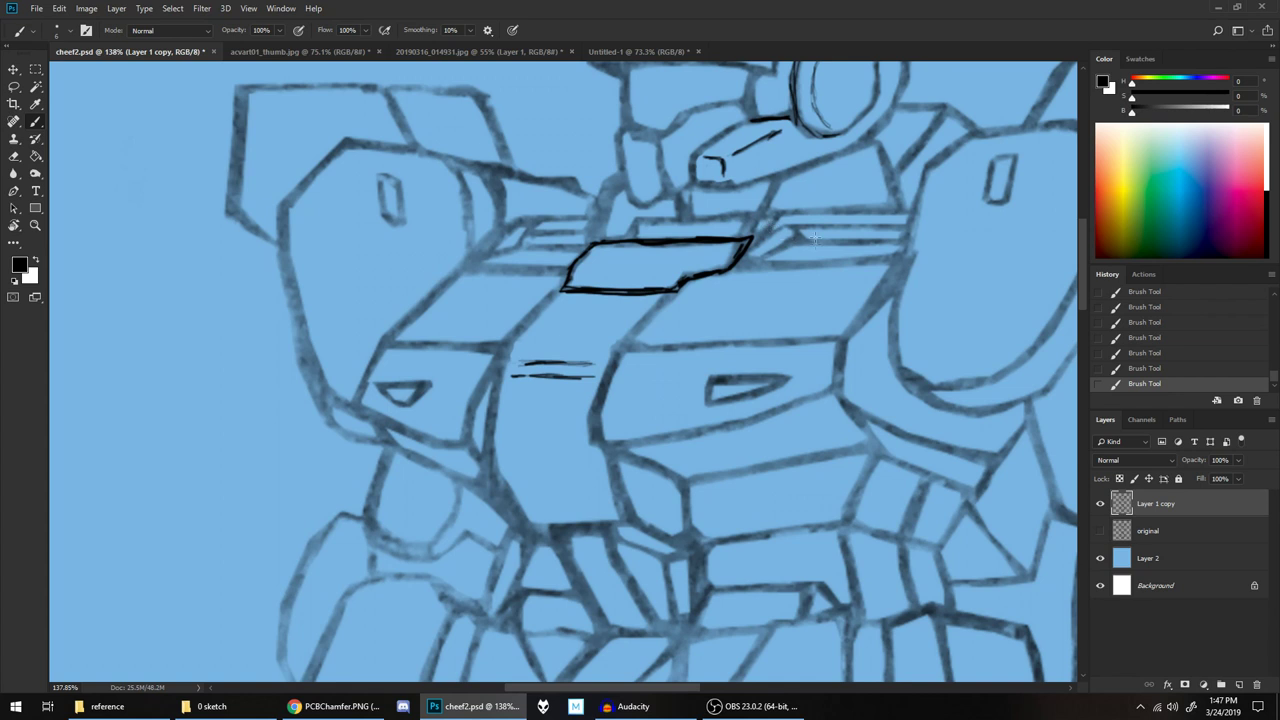
Erase the short diagonal corner edges inside the recessed collar vents on both sides of the chest
{"action": "scroll", "coordinate": [816, 245], "scroll_direction": "down", "scroll_amount": 4}
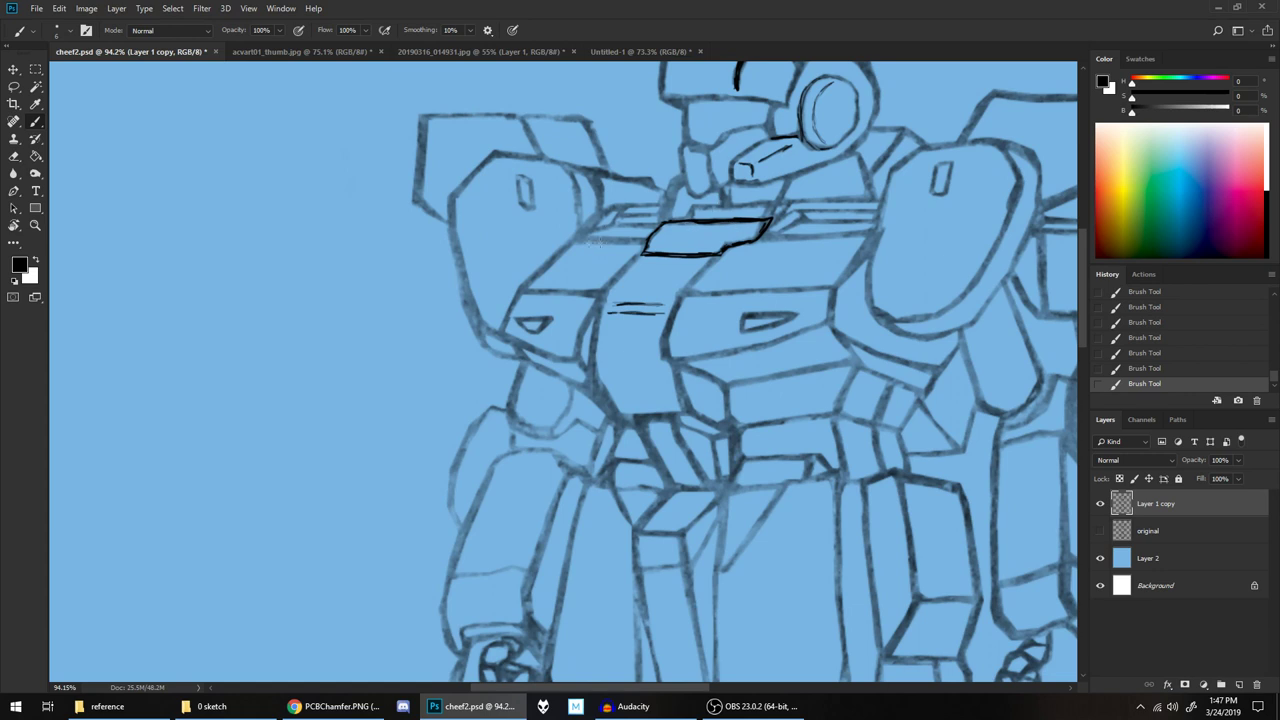
{"action": "scroll", "coordinate": [820, 232], "scroll_direction": "up", "scroll_amount": 5}
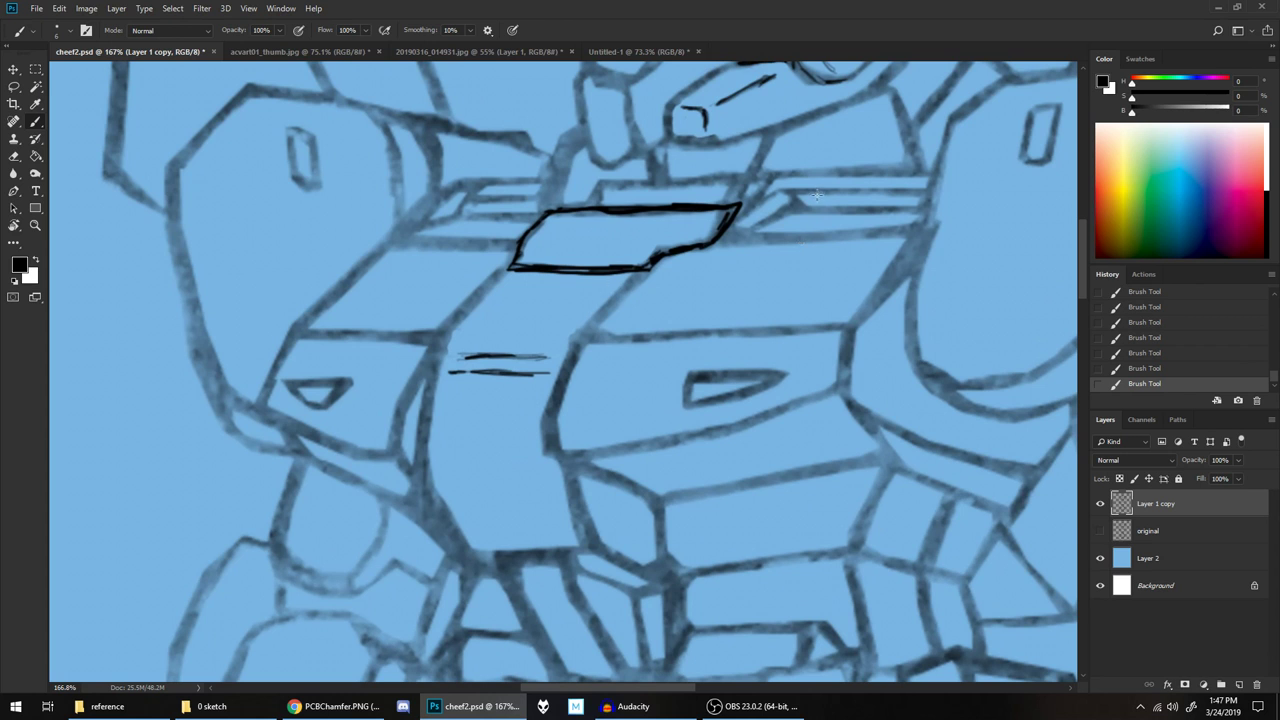
{"action": "key", "text": "e"}
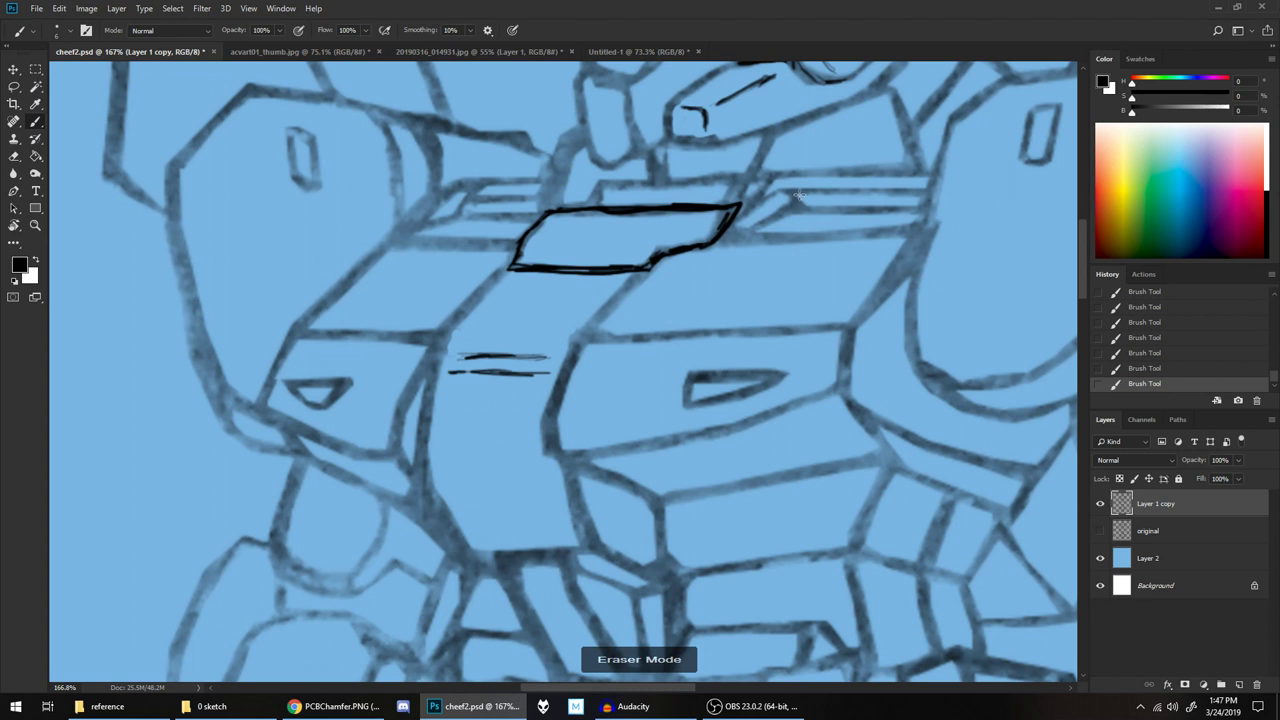
{"action": "mouse_move", "coordinate": [787, 197]}
{"action": "left_mouse_down"}
{"action": "mouse_move", "coordinate": [846, 186]}
{"action": "mouse_move", "coordinate": [778, 206]}
{"action": "left_mouse_up"}
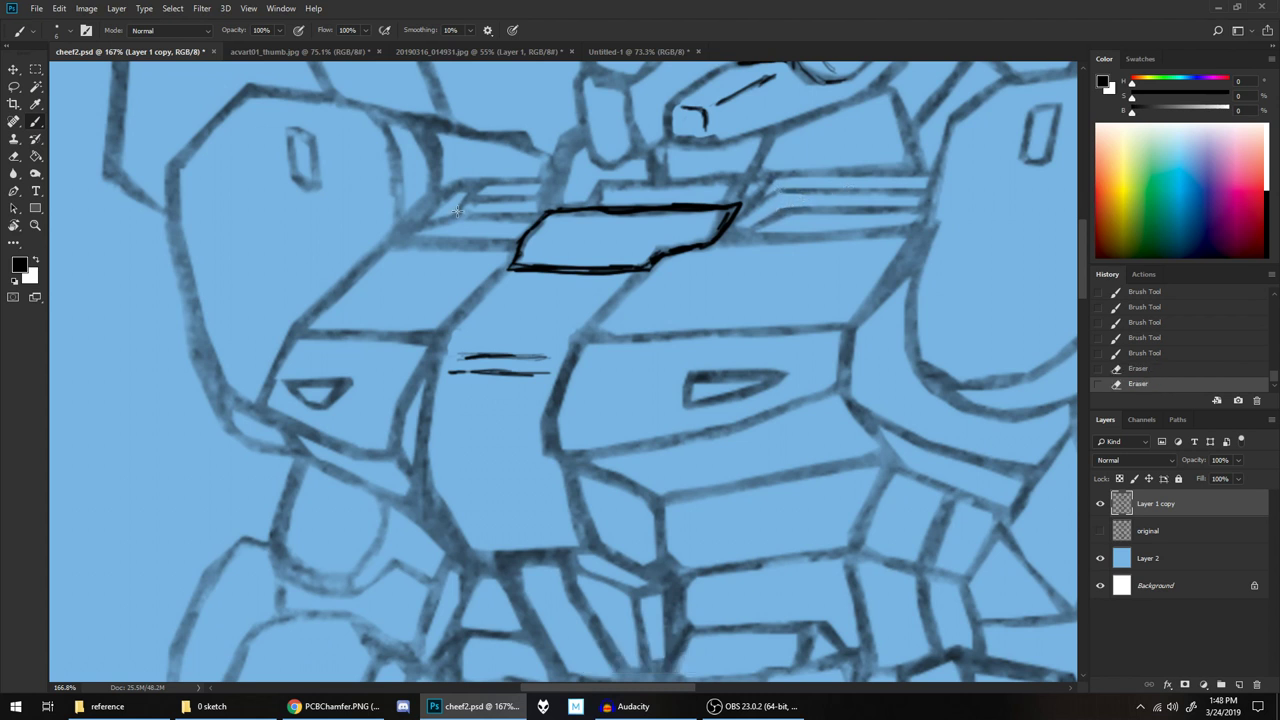
{"action": "left_click_drag", "start_coordinate": [470, 208], "coordinate": [493, 190]}
{"action": "mouse_move", "coordinate": [483, 190]}
{"action": "left_mouse_down"}
{"action": "mouse_move", "coordinate": [470, 196]}
{"action": "mouse_move", "coordinate": [484, 188]}
{"action": "left_mouse_up"}
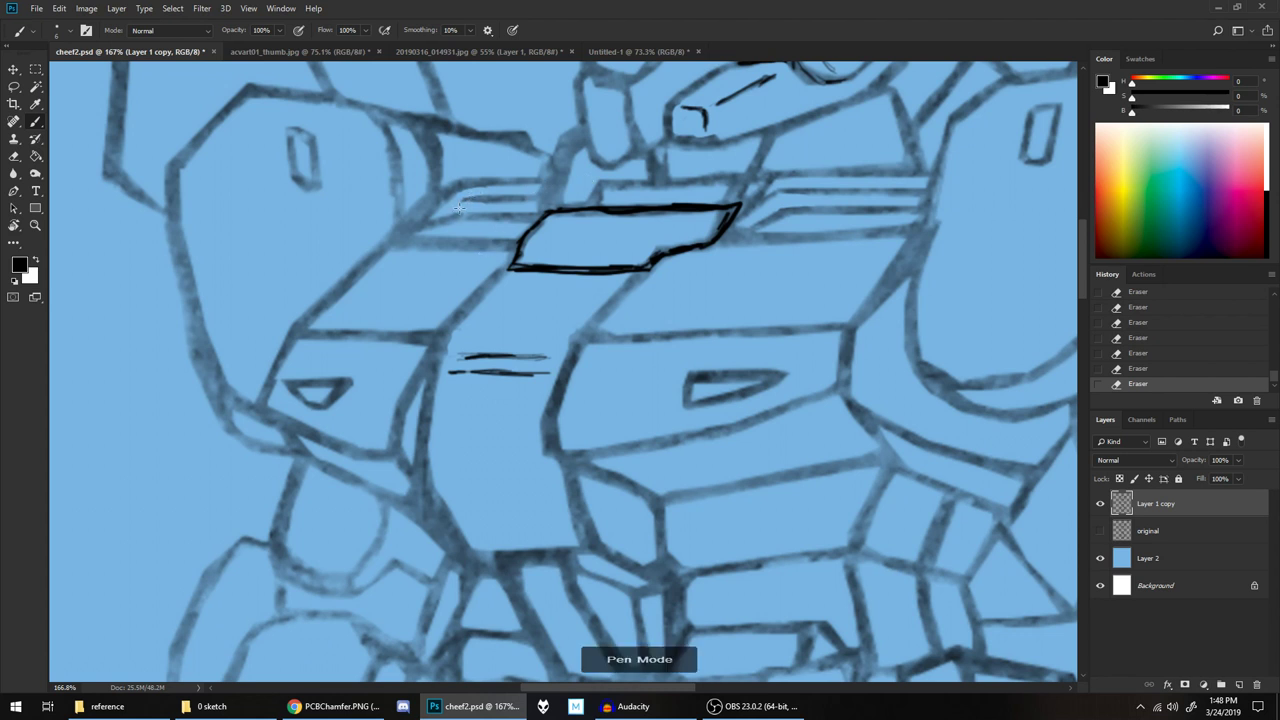
Mark the inner corners of both collar vents with short broken black strokes
{"action": "left_click", "coordinate": [459, 207]}
{"action": "left_click_drag", "start_coordinate": [469, 195], "coordinate": [463, 204]}
{"action": "left_click_drag", "start_coordinate": [465, 197], "coordinate": [472, 191]}
{"action": "left_click", "coordinate": [471, 192]}
{"action": "left_click_drag", "start_coordinate": [778, 196], "coordinate": [777, 207]}
{"action": "left_click_drag", "start_coordinate": [779, 198], "coordinate": [778, 212]}
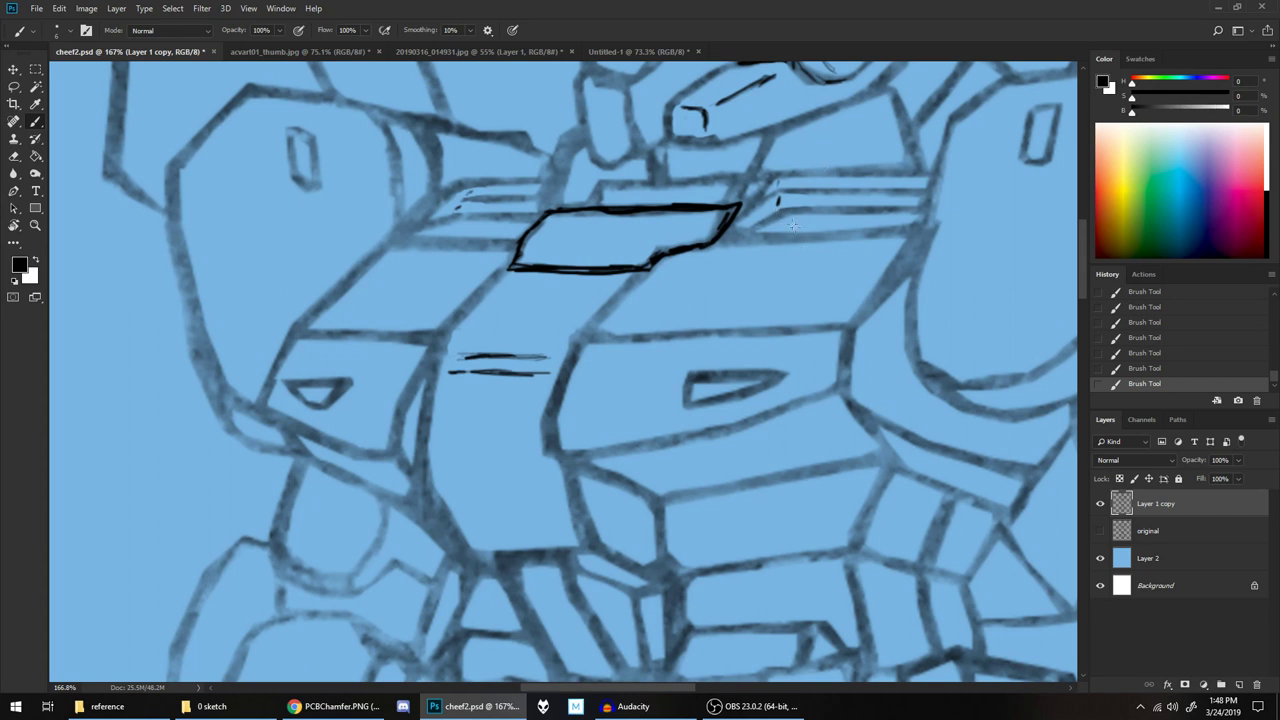
Erase the upright corner edges between the front and side faces of the upper and lower abdomen blocks
{"action": "scroll", "coordinate": [805, 235], "scroll_direction": "down", "scroll_amount": 2}
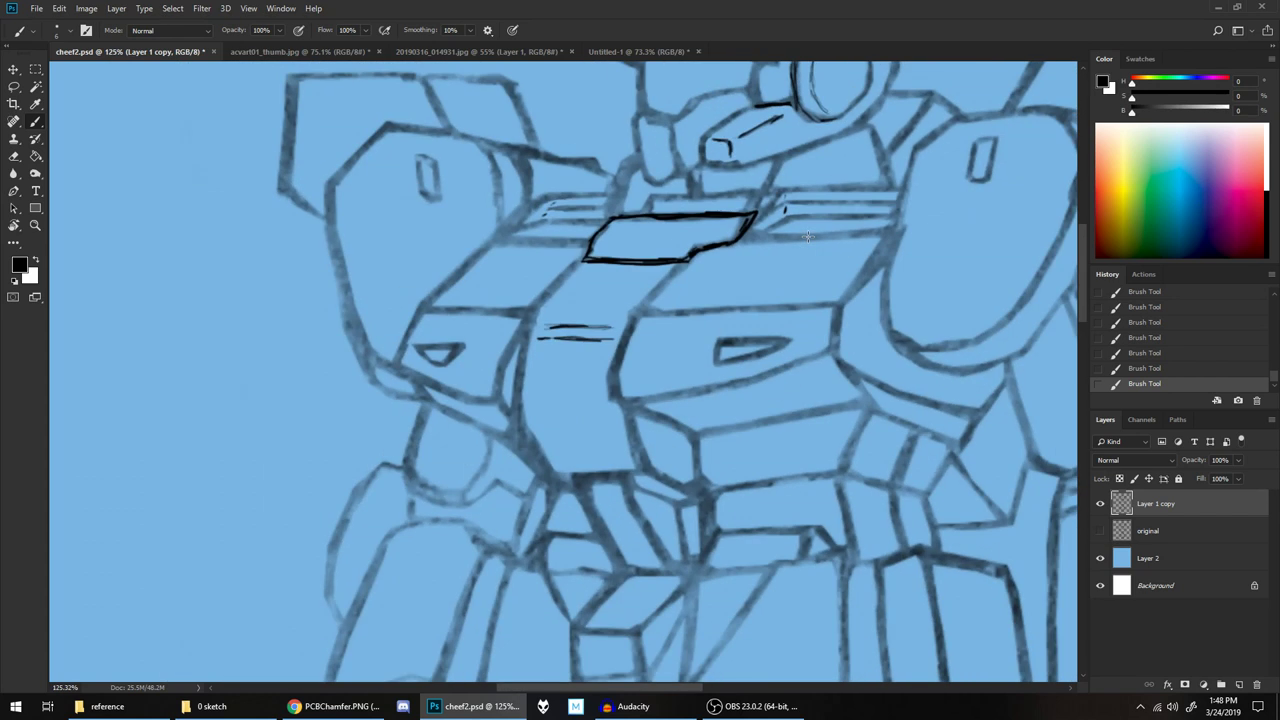
{"action": "scroll", "coordinate": [808, 236], "scroll_direction": "down", "scroll_amount": 4}
{"action": "scroll", "coordinate": [776, 303], "scroll_direction": "down", "scroll_amount": 1}
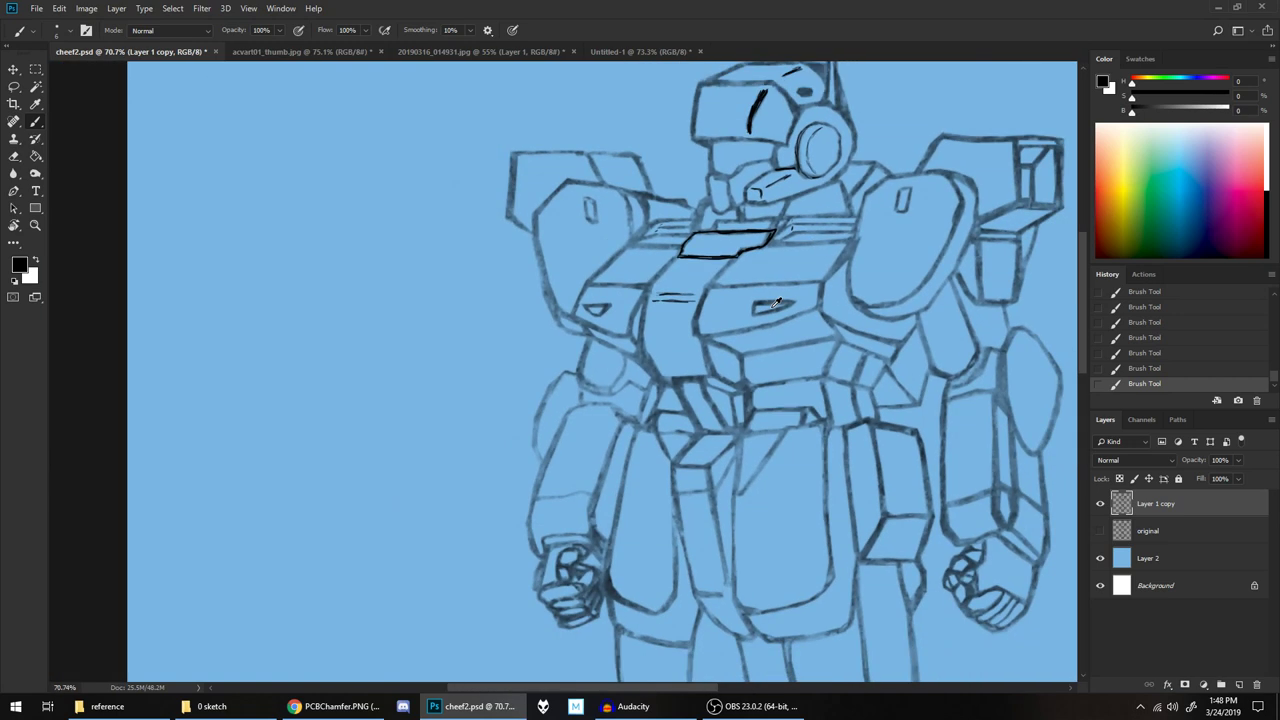
{"action": "left_click_drag", "start_coordinate": [822, 300], "coordinate": [636, 335]}
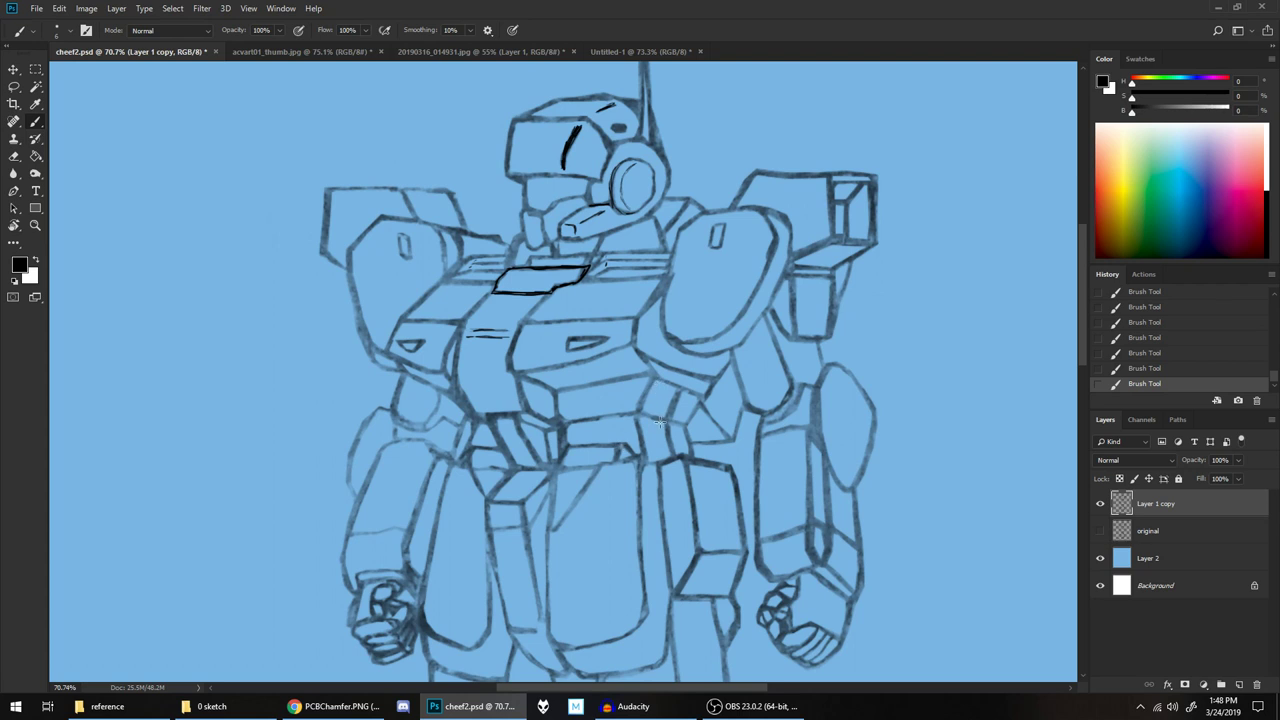
{"action": "scroll", "coordinate": [668, 436], "scroll_direction": "up", "scroll_amount": 2}
{"action": "scroll", "coordinate": [670, 434], "scroll_direction": "up", "scroll_amount": 3}
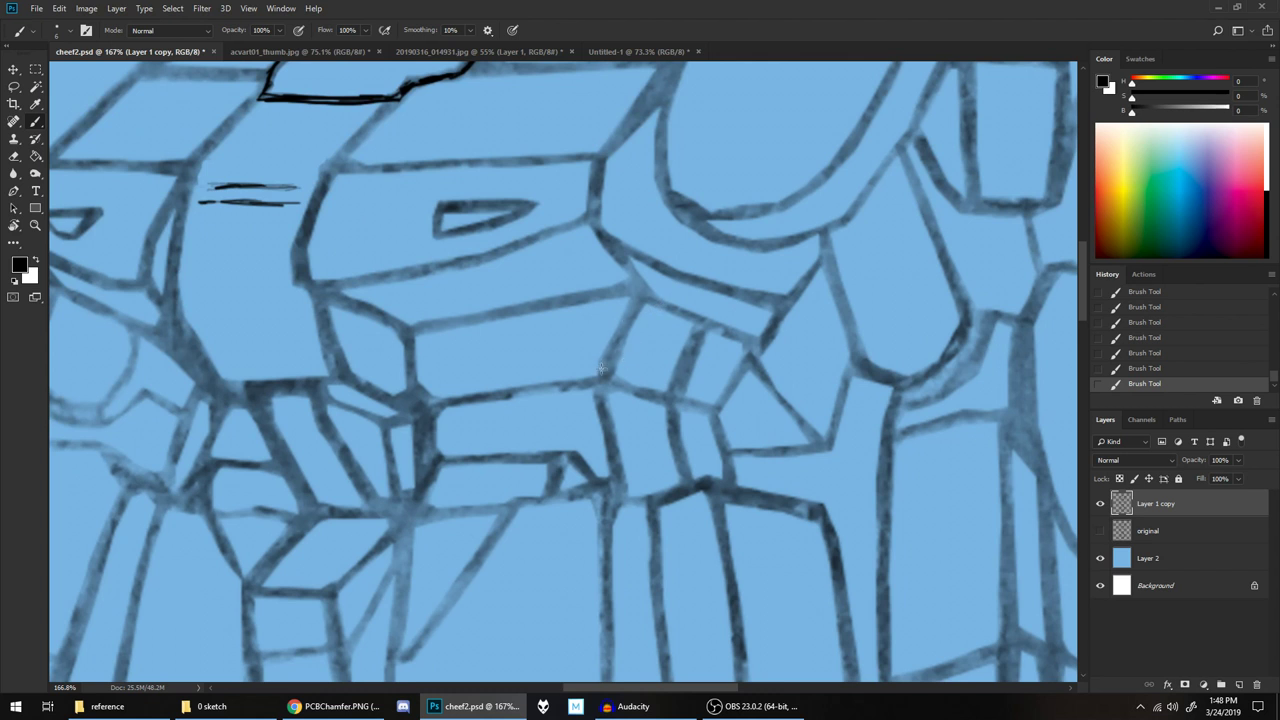
{"action": "mouse_move", "coordinate": [588, 371]}
{"action": "left_mouse_down"}
{"action": "mouse_move", "coordinate": [599, 366]}
{"action": "mouse_move", "coordinate": [603, 354]}
{"action": "mouse_move", "coordinate": [639, 328]}
{"action": "mouse_move", "coordinate": [644, 302]}
{"action": "left_mouse_up"}
{"action": "mouse_move", "coordinate": [600, 398]}
{"action": "left_mouse_down"}
{"action": "mouse_move", "coordinate": [607, 441]}
{"action": "mouse_move", "coordinate": [613, 359]}
{"action": "mouse_move", "coordinate": [606, 453]}
{"action": "mouse_move", "coordinate": [626, 488]}
{"action": "left_mouse_up"}
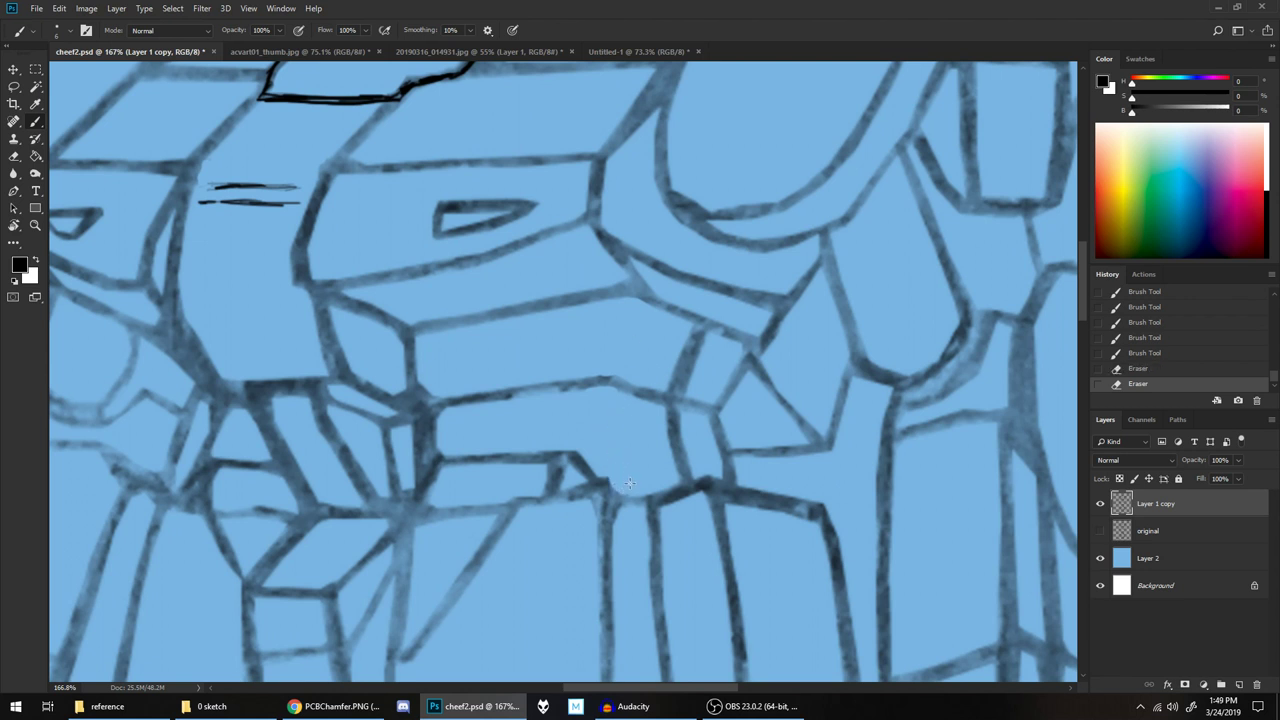
Paint a pair of thin parallel black strokes at the corner of each abdomen block, detached from the outlines
{"action": "left_click_drag", "start_coordinate": [632, 345], "coordinate": [626, 372]}
{"action": "left_click_drag", "start_coordinate": [611, 316], "coordinate": [610, 468]}
{"action": "mouse_move", "coordinate": [622, 408]}
{"action": "left_mouse_down"}
{"action": "mouse_move", "coordinate": [635, 457]}
{"action": "mouse_move", "coordinate": [625, 417]}
{"action": "mouse_move", "coordinate": [636, 478]}
{"action": "left_mouse_up"}
{"action": "left_click_drag", "start_coordinate": [622, 404], "coordinate": [630, 432]}
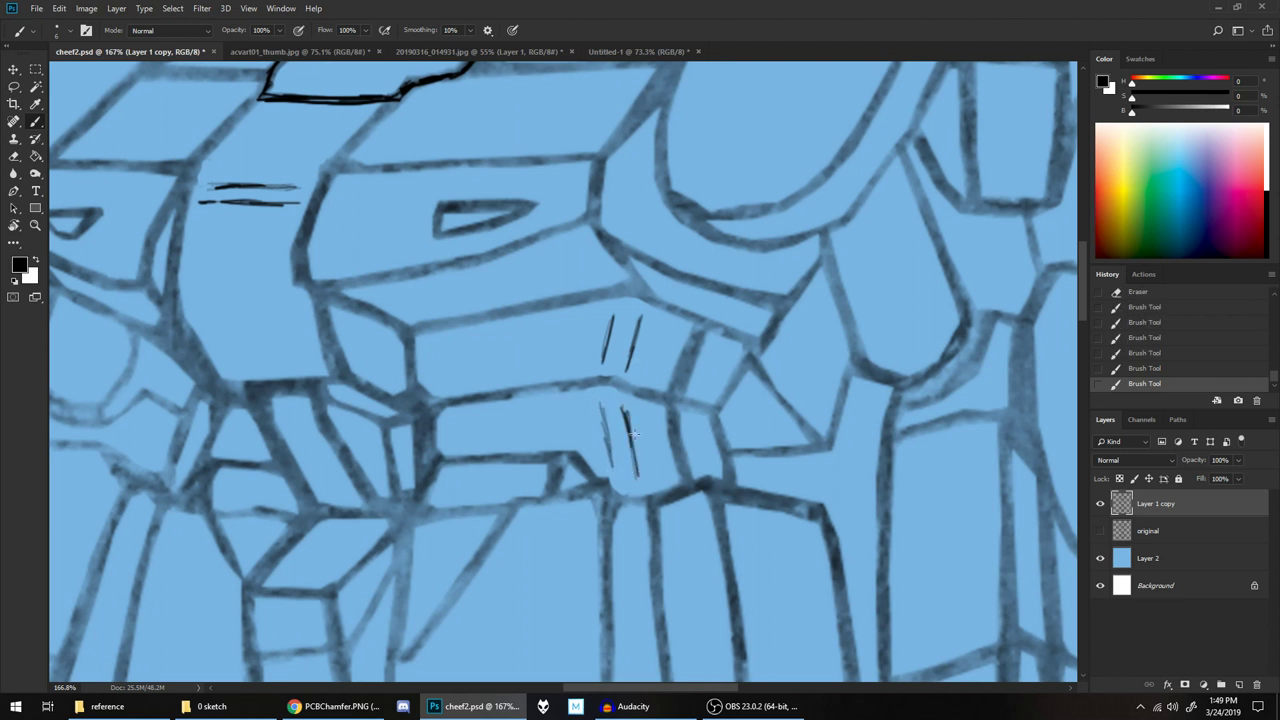
Paint thin black bevel strokes just above the seam between the abdomen blocks, along the front and side faces
{"action": "scroll", "coordinate": [744, 362], "scroll_direction": "down", "scroll_amount": 6}
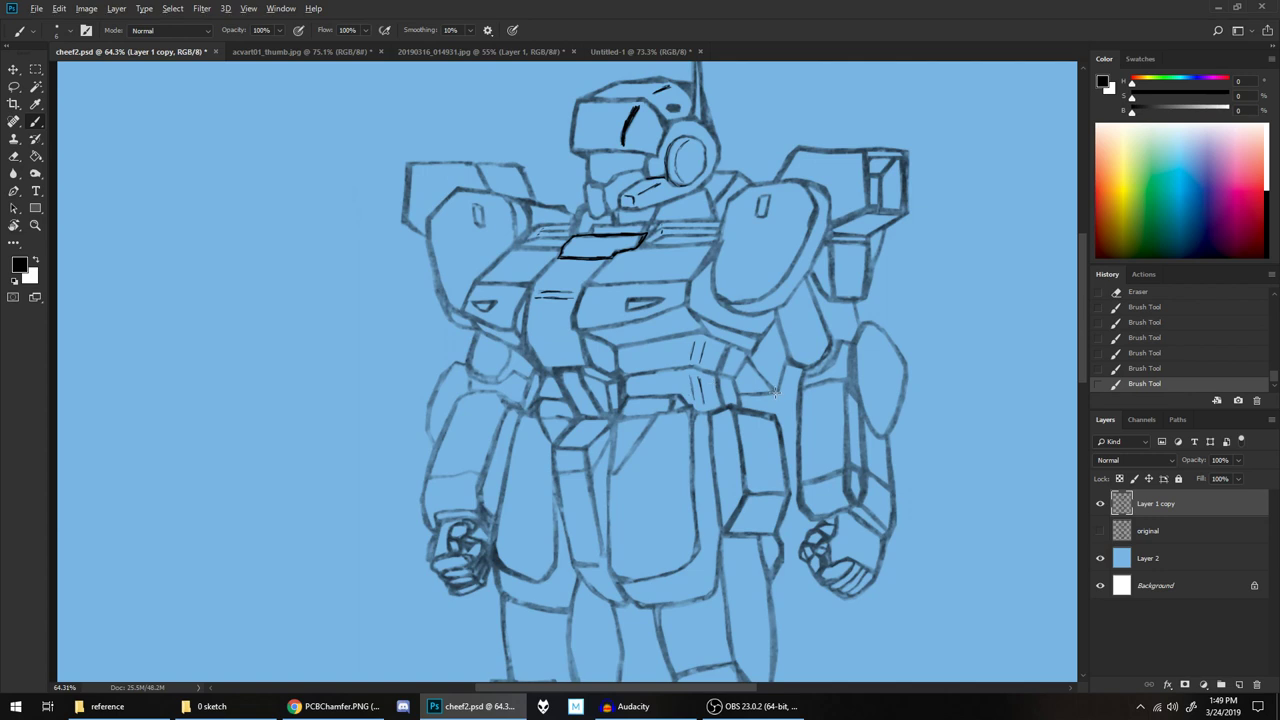
{"action": "scroll", "coordinate": [775, 393], "scroll_direction": "up", "scroll_amount": 5}
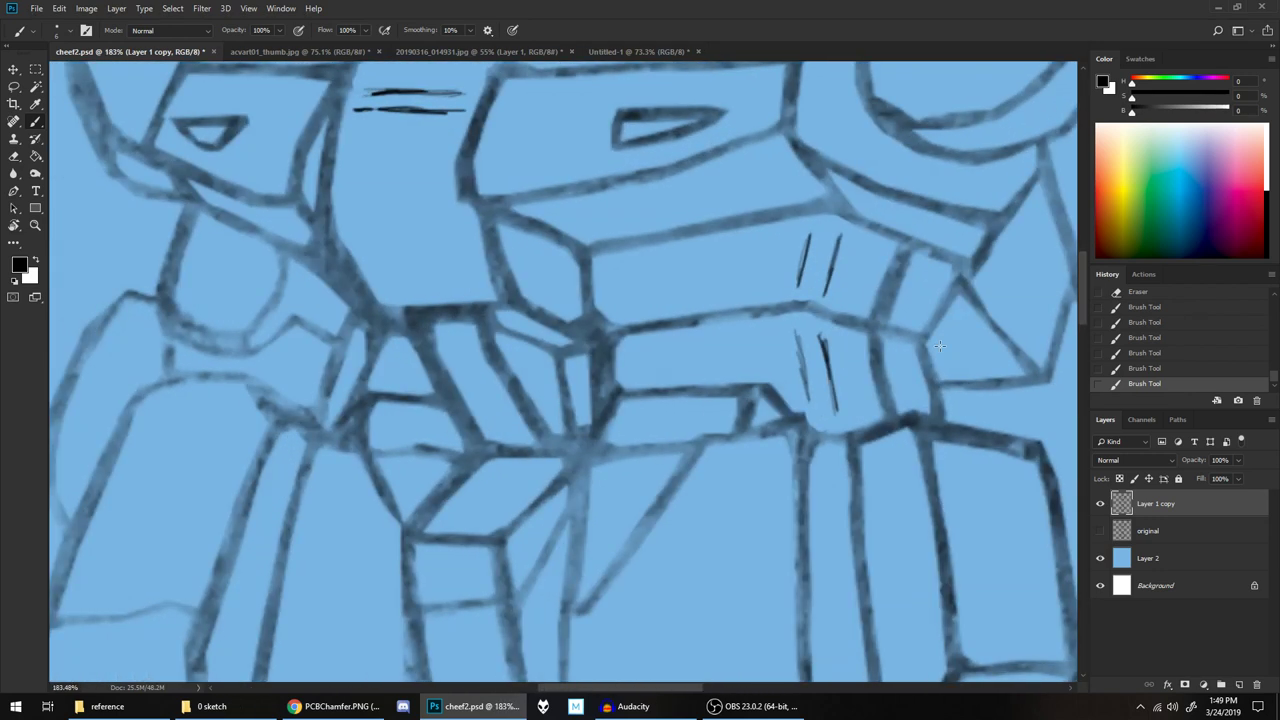
{"action": "left_click", "coordinate": [631, 309]}
{"action": "left_click_drag", "start_coordinate": [669, 309], "coordinate": [767, 292]}
{"action": "mouse_move", "coordinate": [669, 309]}
{"action": "left_mouse_down"}
{"action": "mouse_move", "coordinate": [907, 312]}
{"action": "mouse_move", "coordinate": [898, 318]}
{"action": "mouse_move", "coordinate": [882, 313]}
{"action": "mouse_move", "coordinate": [897, 297]}
{"action": "mouse_move", "coordinate": [891, 316]}
{"action": "mouse_move", "coordinate": [926, 324]}
{"action": "left_mouse_up"}
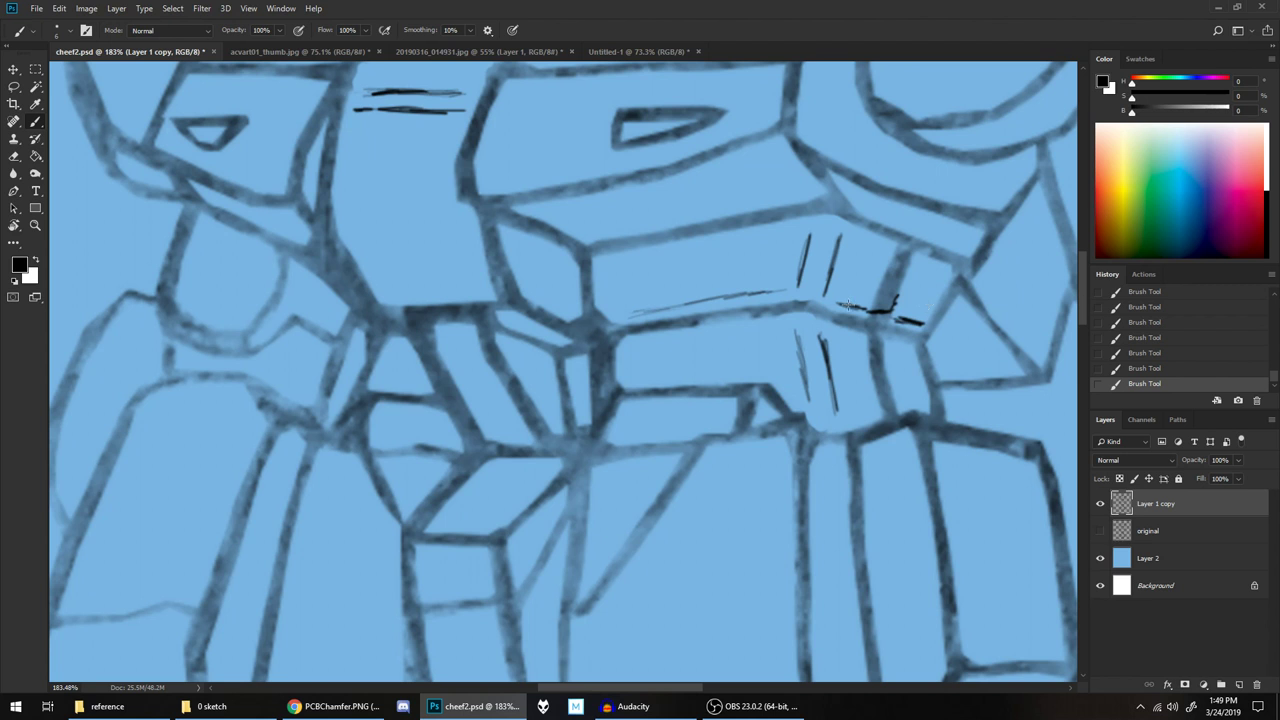
Darken the thin horizontal panel line running along the upper edge of the robot's front waist band
{"action": "left_click_drag", "start_coordinate": [626, 312], "coordinate": [740, 298]}
{"action": "scroll", "coordinate": [828, 268], "scroll_direction": "down", "scroll_amount": 10}
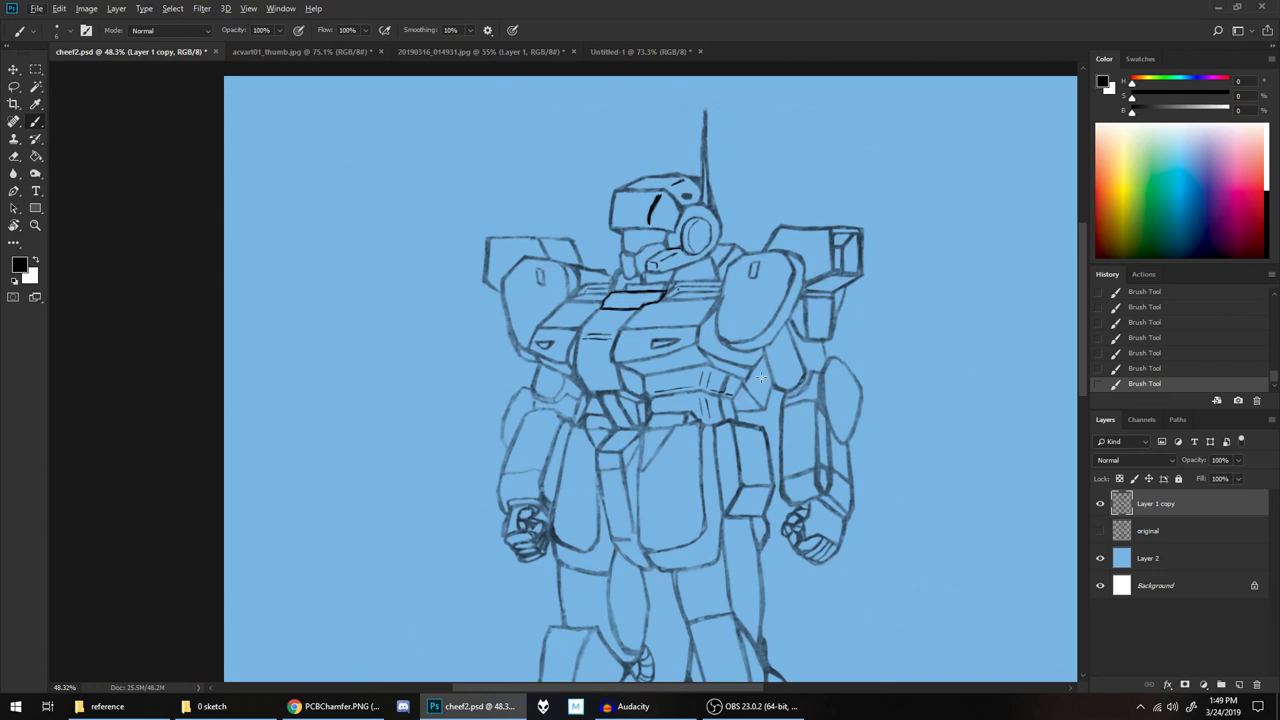
{"action": "scroll", "coordinate": [708, 440], "scroll_direction": "up", "scroll_amount": 10}
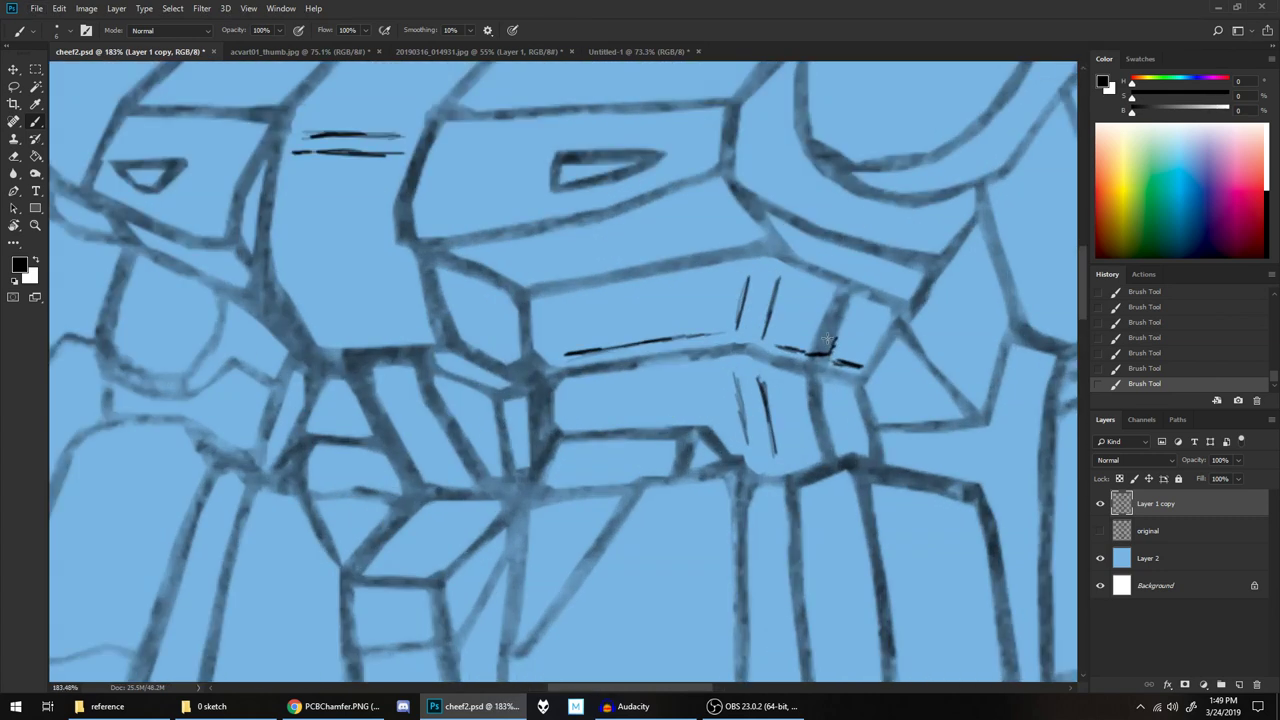
Ink the vertical seam near the outer end of the waist band in solid black, above and below the horizontal crease
{"action": "left_click_drag", "start_coordinate": [826, 352], "coordinate": [849, 289]}
{"action": "left_click_drag", "start_coordinate": [818, 373], "coordinate": [825, 442]}
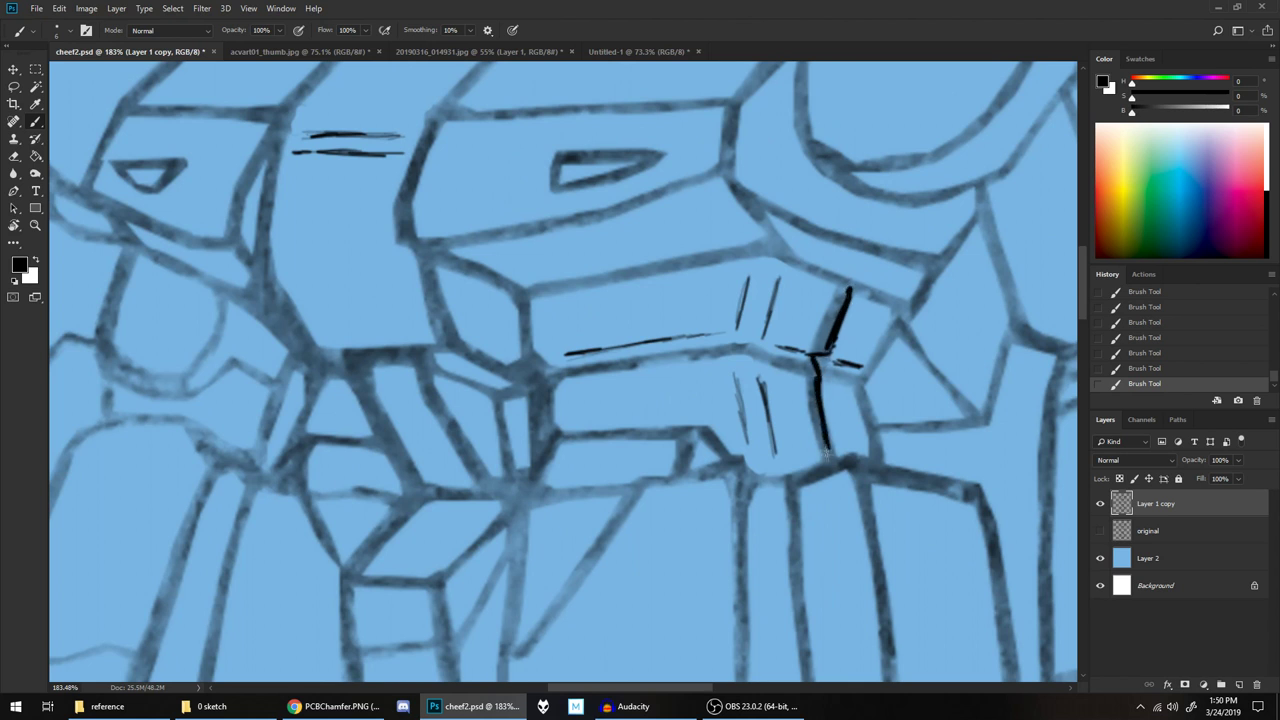
{"action": "left_click_drag", "start_coordinate": [817, 386], "coordinate": [831, 457]}
{"action": "left_click_drag", "start_coordinate": [858, 365], "coordinate": [862, 367]}
{"action": "scroll", "coordinate": [667, 305], "scroll_direction": "down", "scroll_amount": 5}
{"action": "scroll", "coordinate": [762, 323], "scroll_direction": "up", "scroll_amount": 5}
Erase the sketch line at the inner corner of the central waist piece and add a short black dash there
{"action": "scroll", "coordinate": [762, 323], "scroll_direction": "down", "scroll_amount": 1}
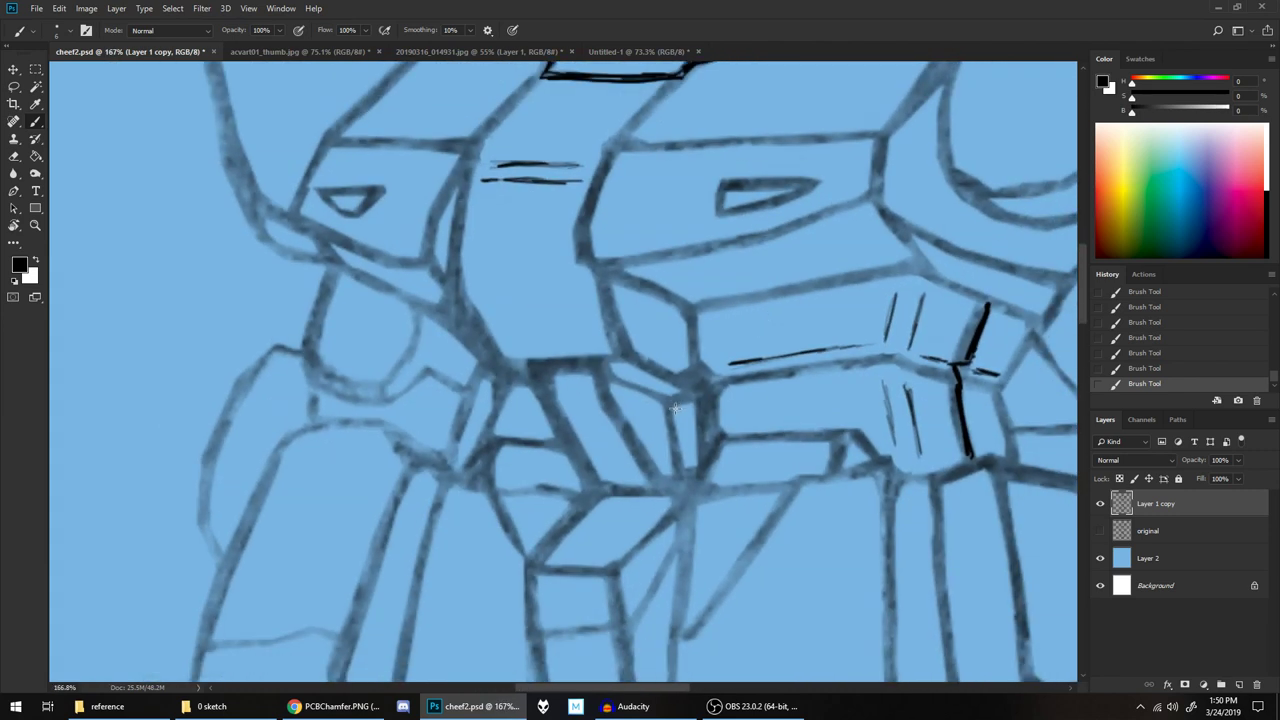
{"action": "key", "text": "e"}
{"action": "mouse_move", "coordinate": [676, 393]}
{"action": "left_mouse_down"}
{"action": "mouse_move", "coordinate": [692, 406]}
{"action": "mouse_move", "coordinate": [674, 386]}
{"action": "left_mouse_up"}
{"action": "key", "text": "e"}
{"action": "left_click_drag", "start_coordinate": [686, 393], "coordinate": [693, 393]}
{"action": "scroll", "coordinate": [729, 371], "scroll_direction": "down", "scroll_amount": 10}
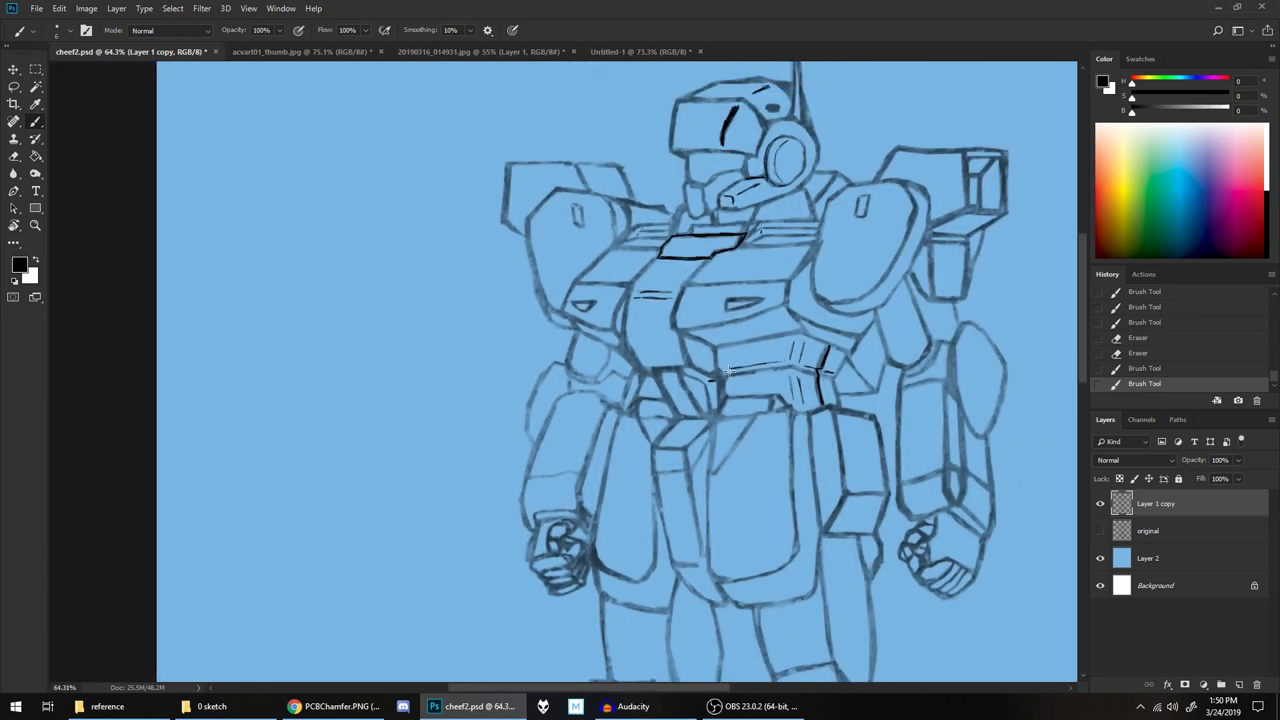
Replace the thick diagonal on the small abdominal panel beside the waist band with two thin parallel black lines
{"action": "scroll", "coordinate": [729, 371], "scroll_direction": "up", "scroll_amount": 8}
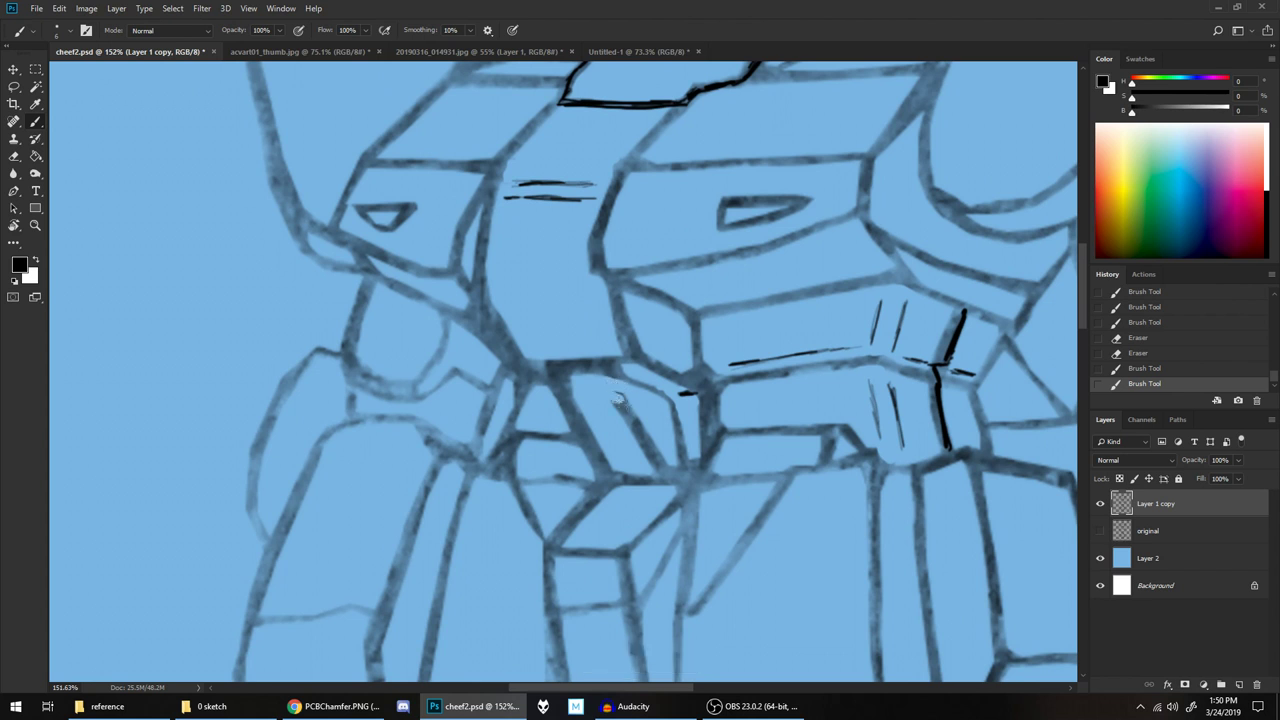
{"action": "mouse_move", "coordinate": [622, 400]}
{"action": "left_mouse_down"}
{"action": "mouse_move", "coordinate": [629, 438]}
{"action": "mouse_move", "coordinate": [664, 470]}
{"action": "left_mouse_up"}
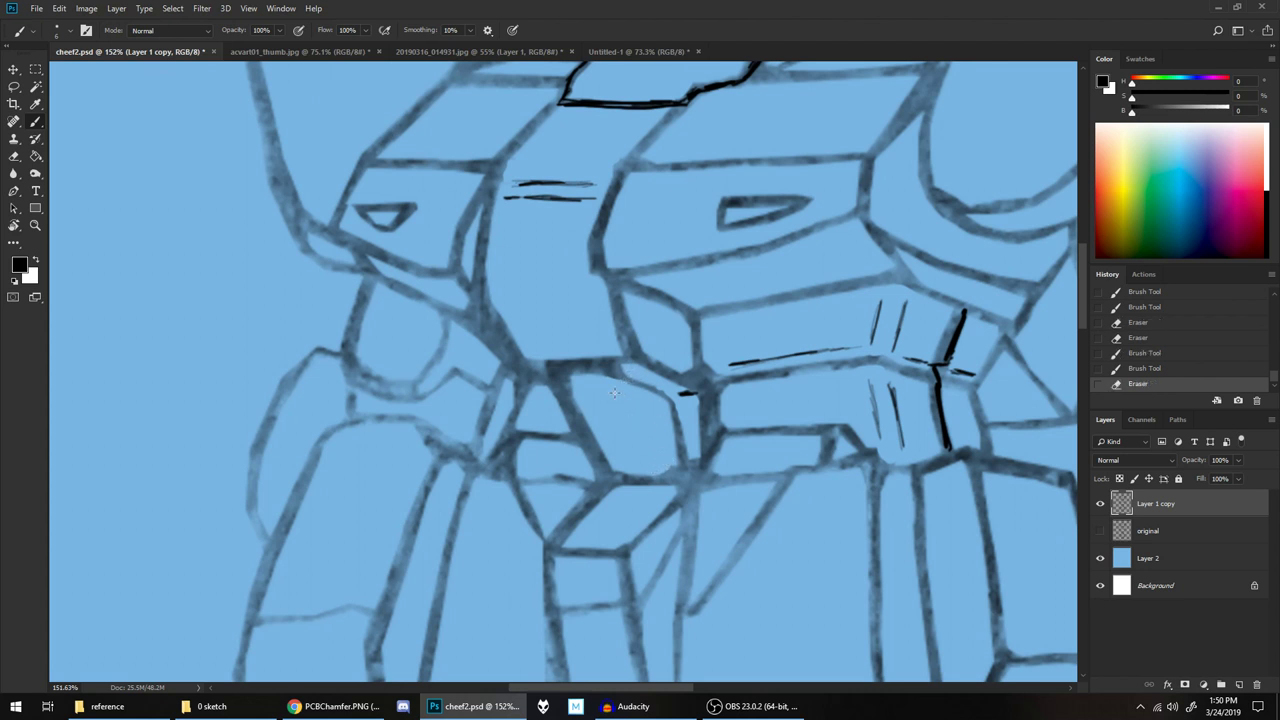
{"action": "left_click_drag", "start_coordinate": [633, 426], "coordinate": [620, 402]}
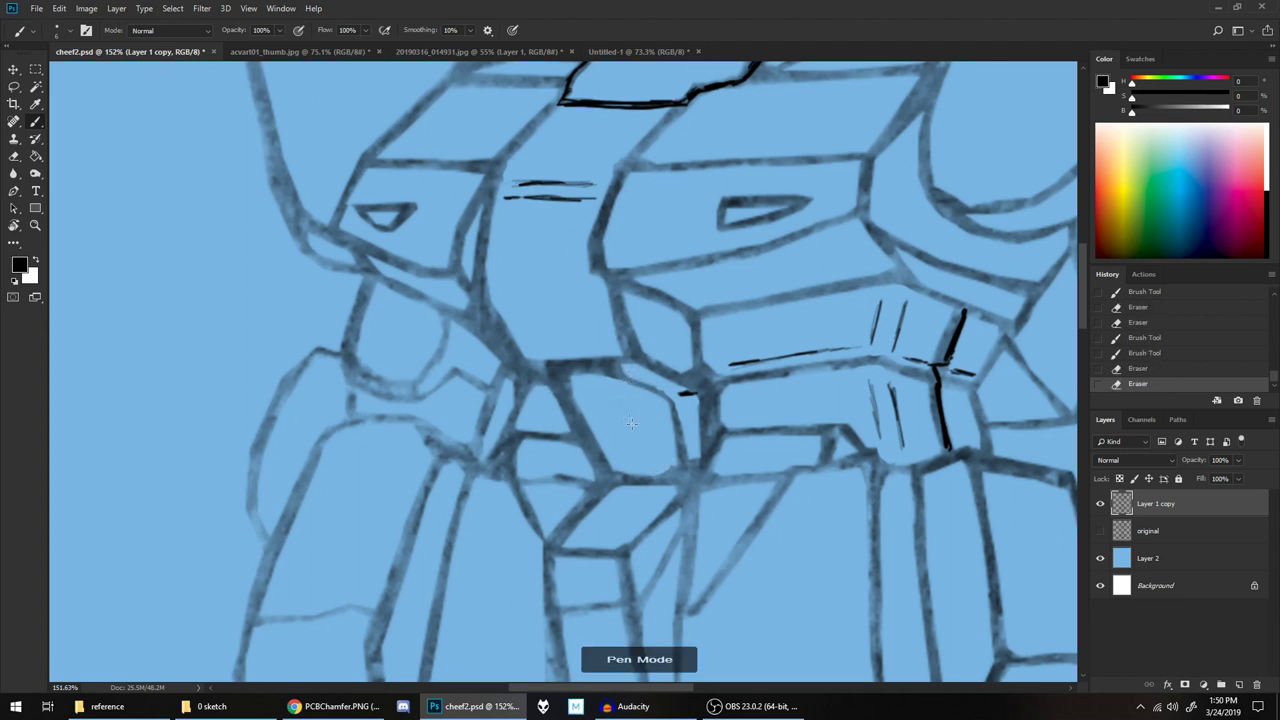
{"action": "mouse_move", "coordinate": [613, 393]}
{"action": "left_mouse_down"}
{"action": "mouse_move", "coordinate": [649, 464]}
{"action": "mouse_move", "coordinate": [611, 390]}
{"action": "mouse_move", "coordinate": [631, 398]}
{"action": "mouse_move", "coordinate": [665, 470]}
{"action": "left_mouse_up"}
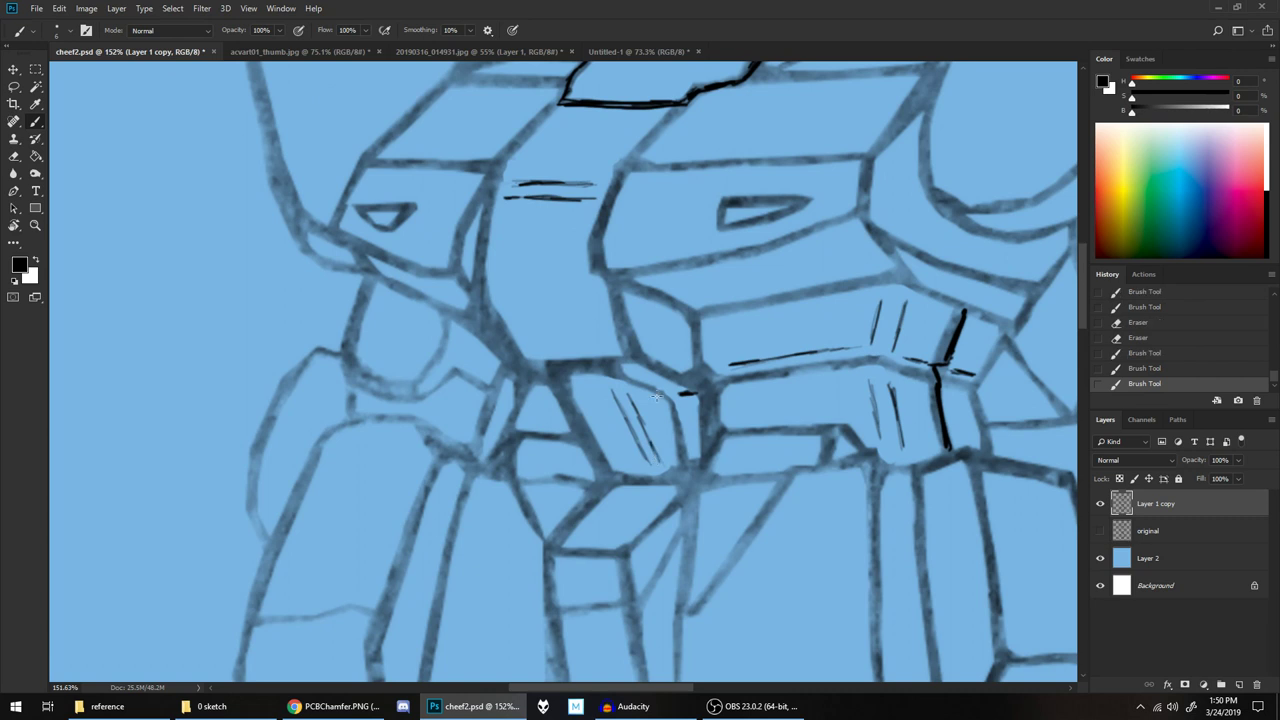
{"action": "scroll", "coordinate": [657, 395], "scroll_direction": "down", "scroll_amount": 5}
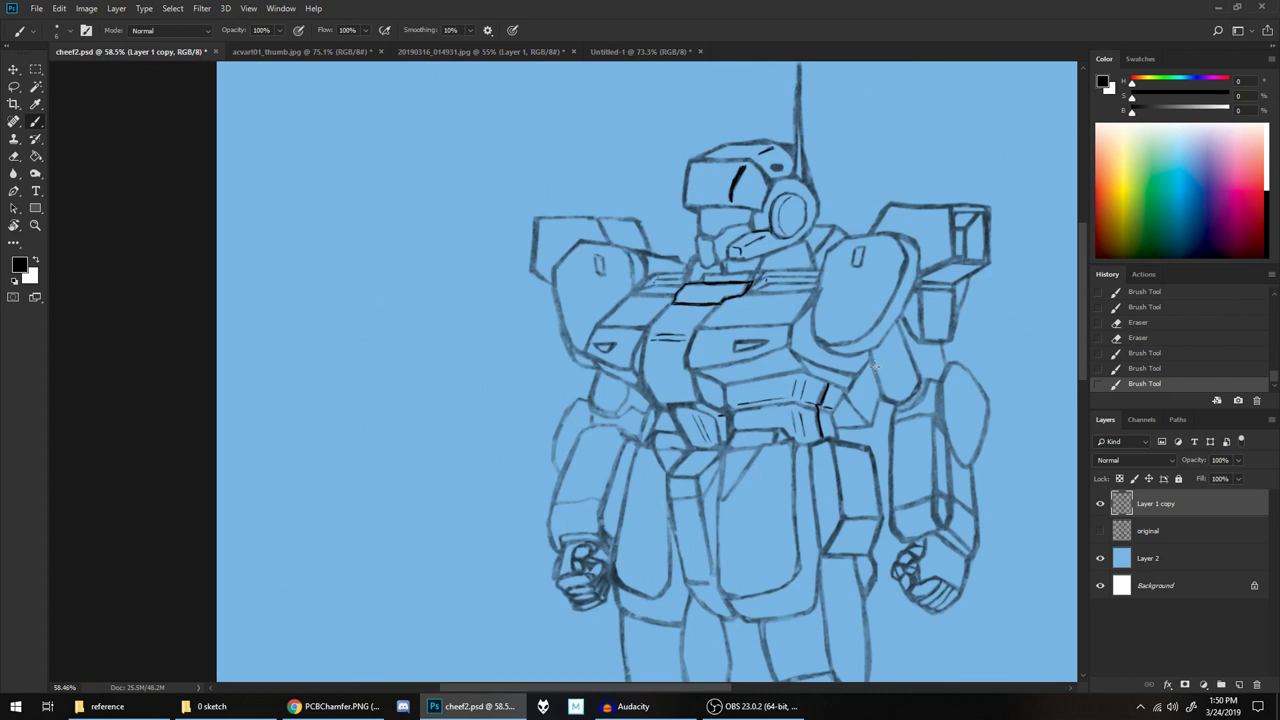
{"action": "scroll", "coordinate": [873, 367], "scroll_direction": "down", "scroll_amount": 3}
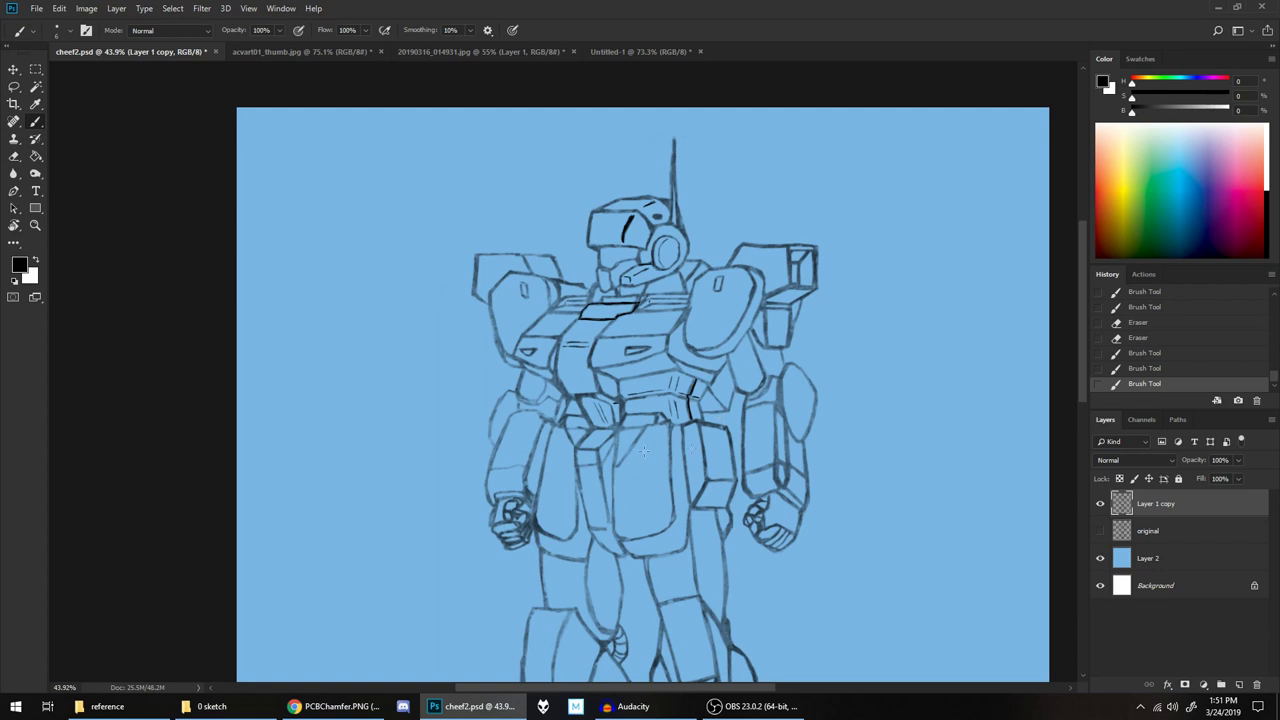
Erase the diagonal line across the rear side-waist panel and draw two thin parallel black lines in its place
{"action": "scroll", "coordinate": [712, 405], "scroll_direction": "up", "scroll_amount": 5}
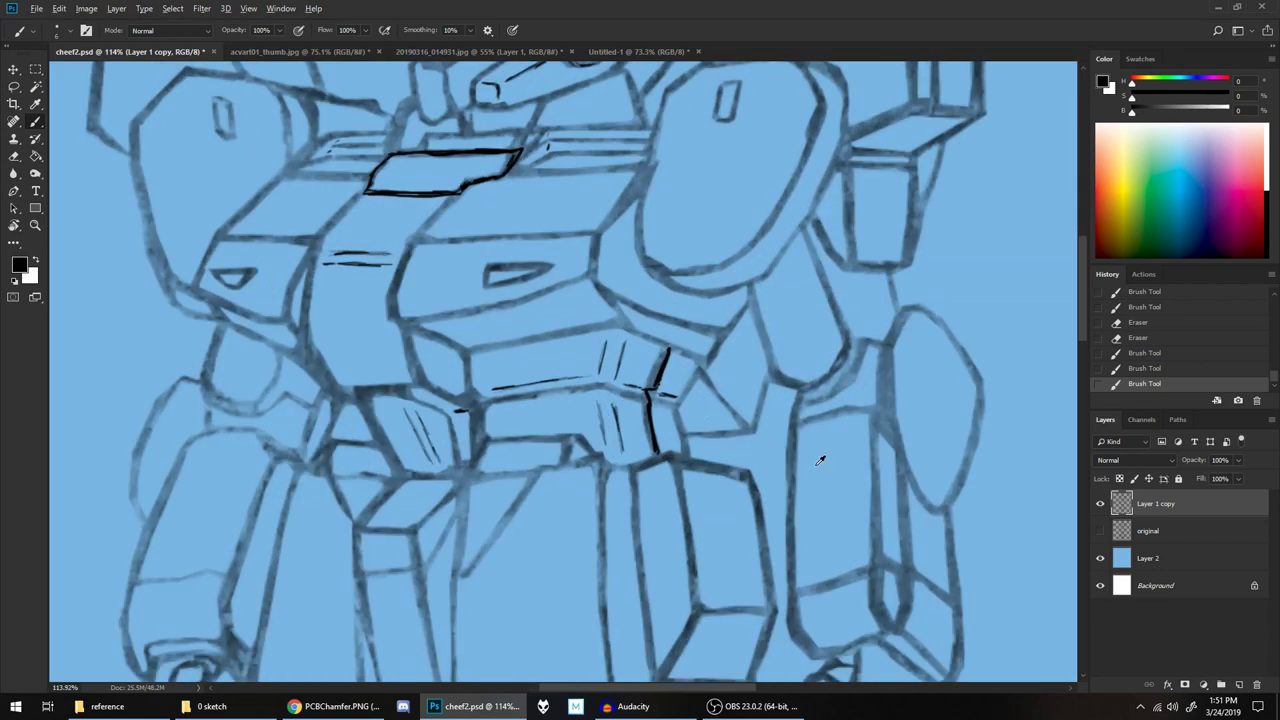
{"action": "scroll", "coordinate": [818, 461], "scroll_direction": "up", "scroll_amount": 4}
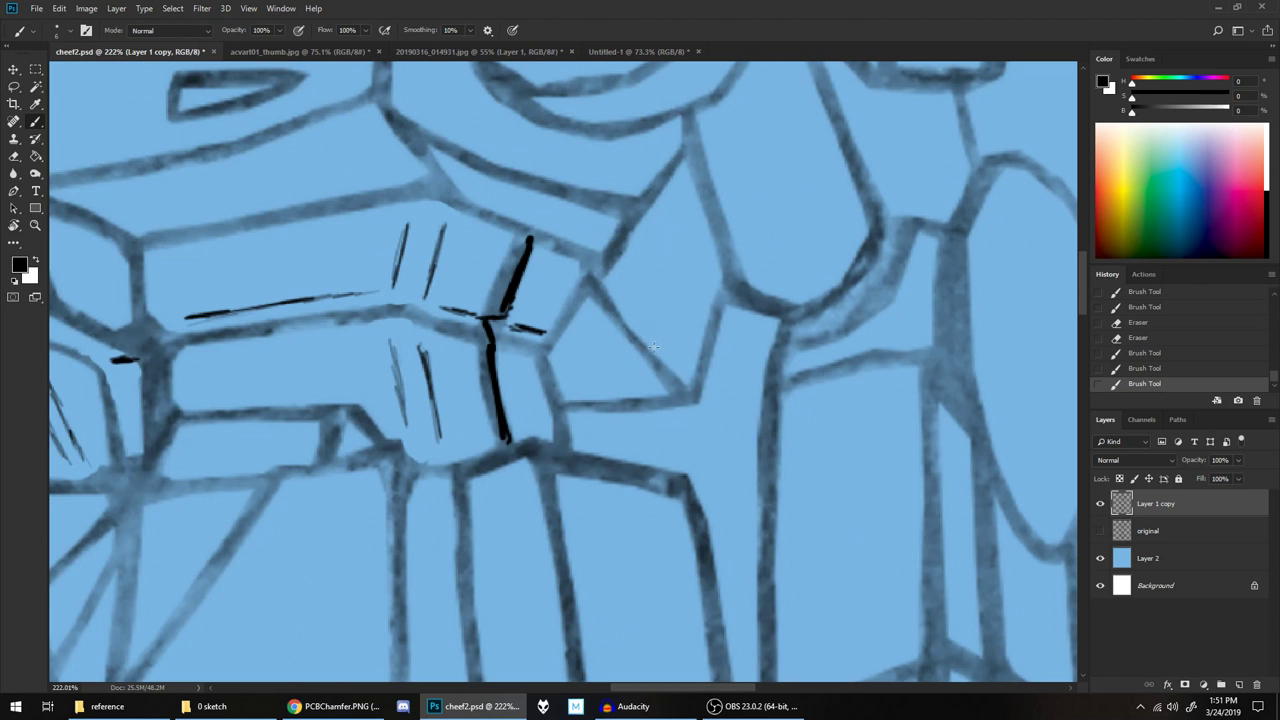
{"action": "key", "text": "e"}
{"action": "mouse_move", "coordinate": [598, 290]}
{"action": "left_mouse_down"}
{"action": "mouse_move", "coordinate": [613, 328]}
{"action": "mouse_move", "coordinate": [647, 328]}
{"action": "mouse_move", "coordinate": [688, 396]}
{"action": "left_mouse_up"}
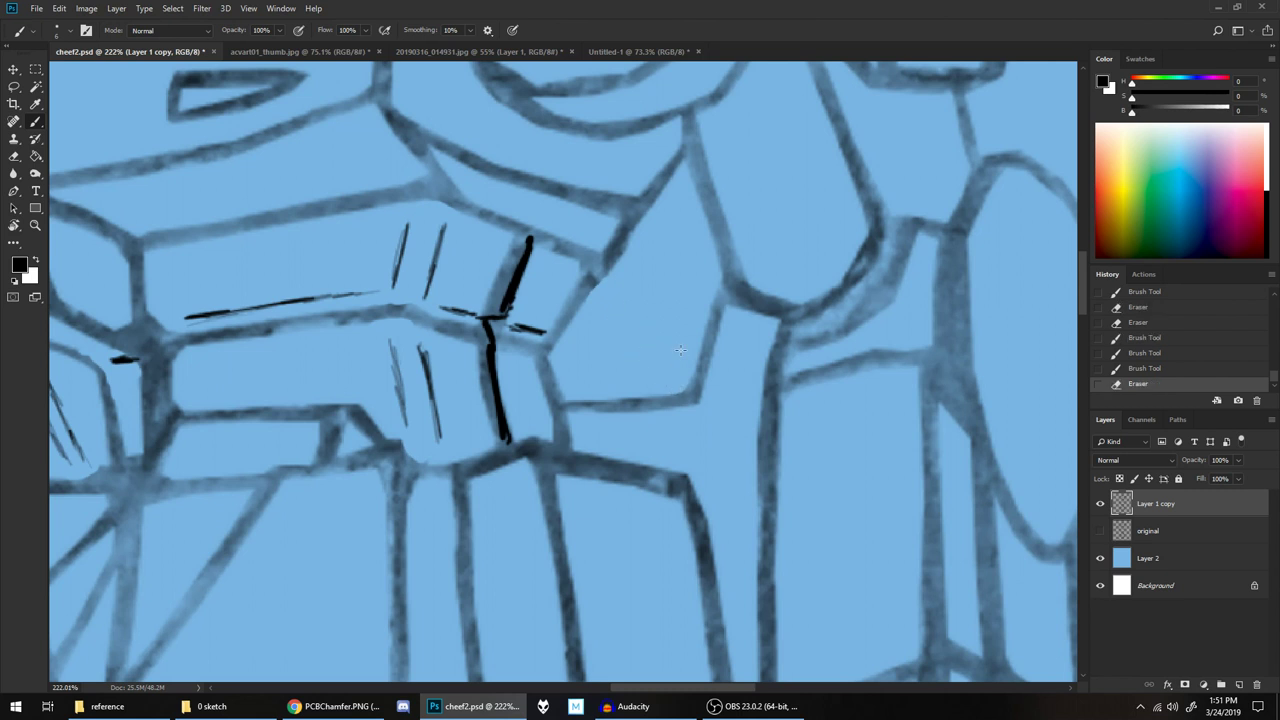
{"action": "key", "text": "b"}
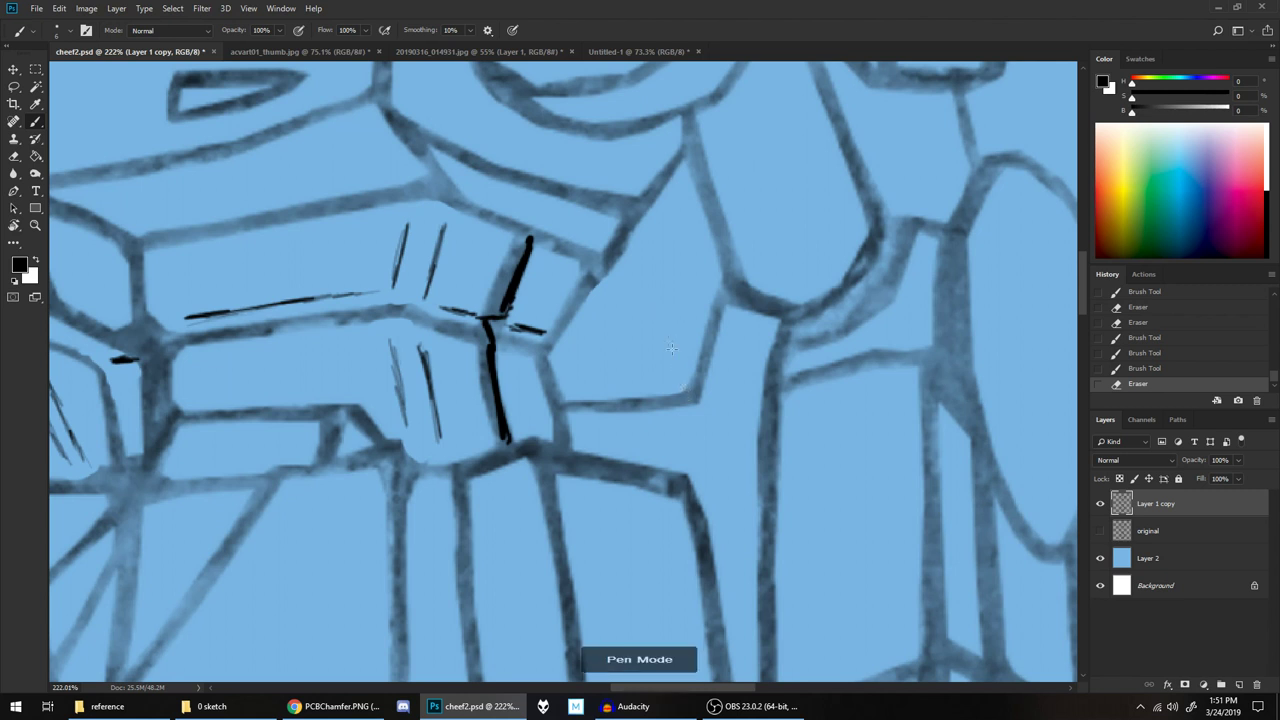
{"action": "left_click", "coordinate": [679, 370]}
{"action": "left_click_drag", "start_coordinate": [617, 268], "coordinate": [678, 363]}
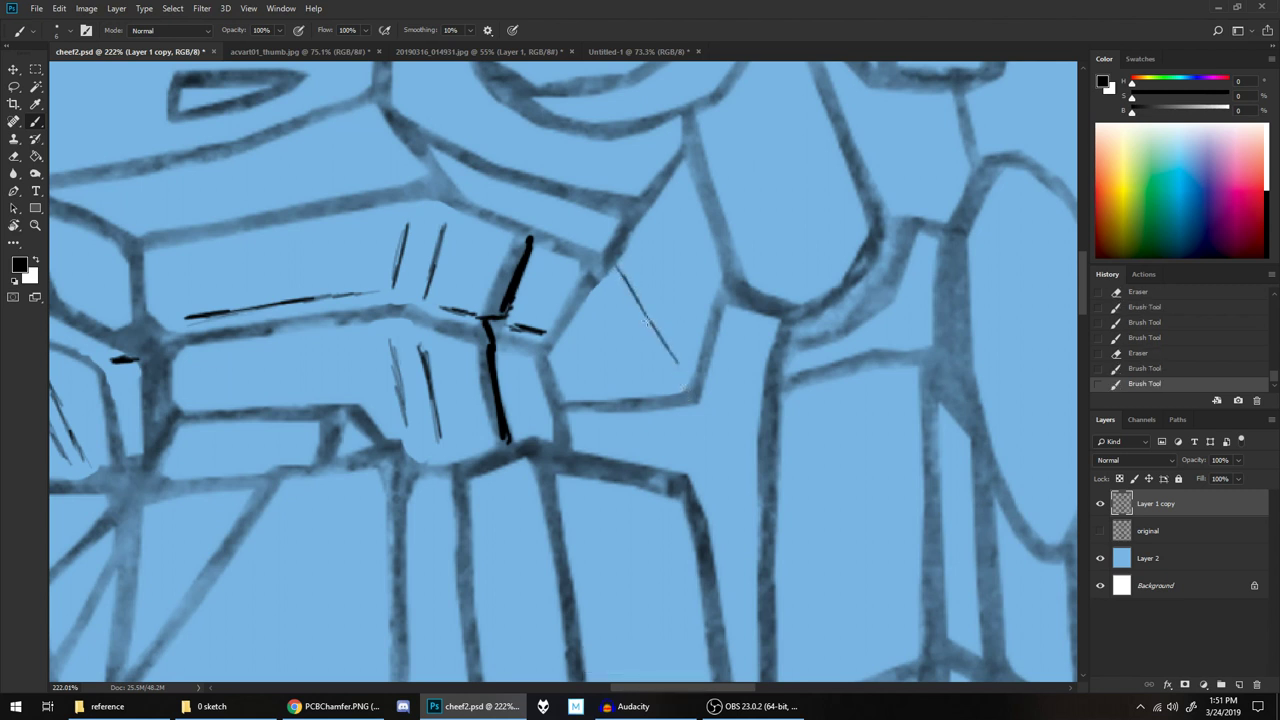
{"action": "left_click_drag", "start_coordinate": [598, 294], "coordinate": [652, 372]}
{"action": "left_click_drag", "start_coordinate": [594, 290], "coordinate": [660, 384]}
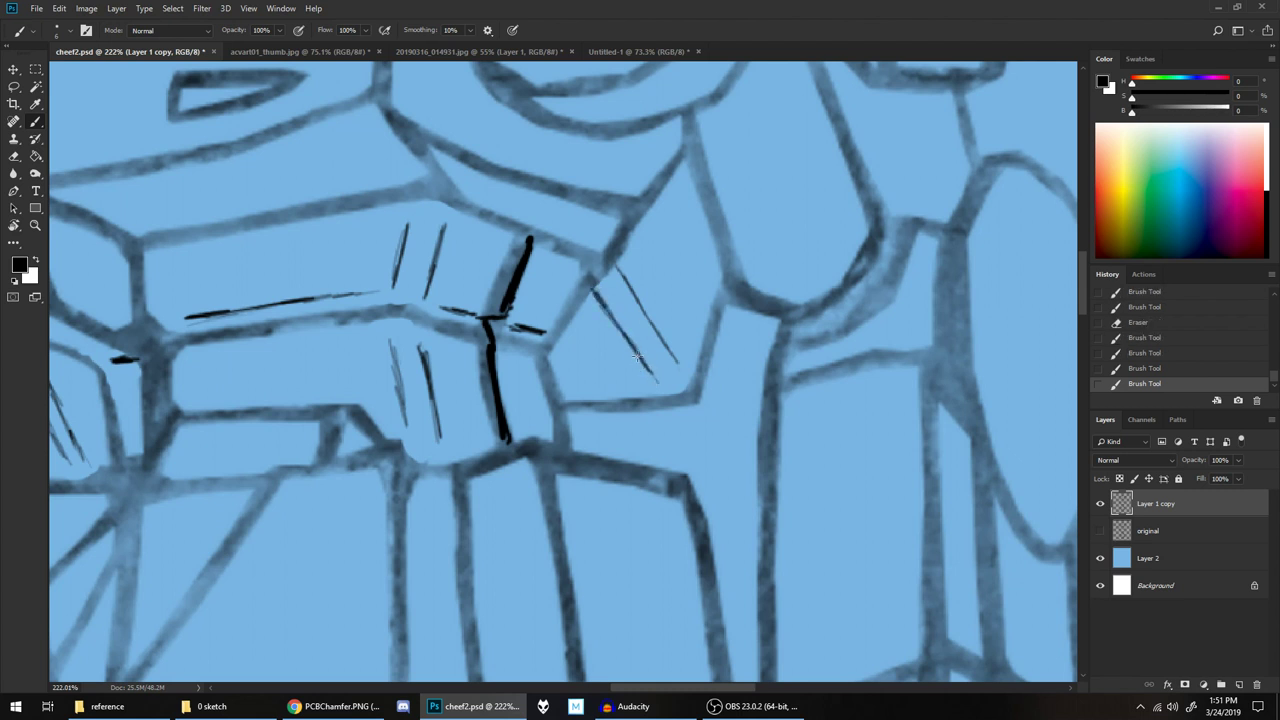
{"action": "scroll", "coordinate": [629, 320], "scroll_direction": "down", "scroll_amount": 6}
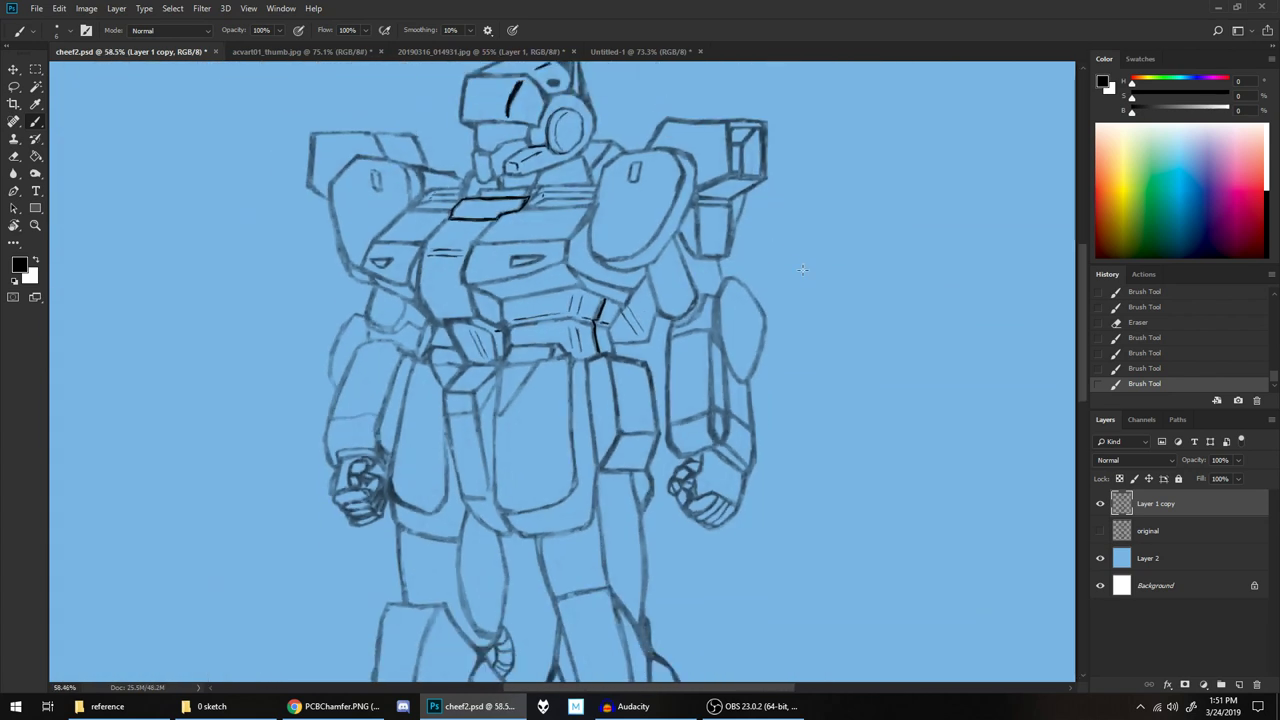
{"action": "scroll", "coordinate": [802, 269], "scroll_direction": "up", "scroll_amount": 1}
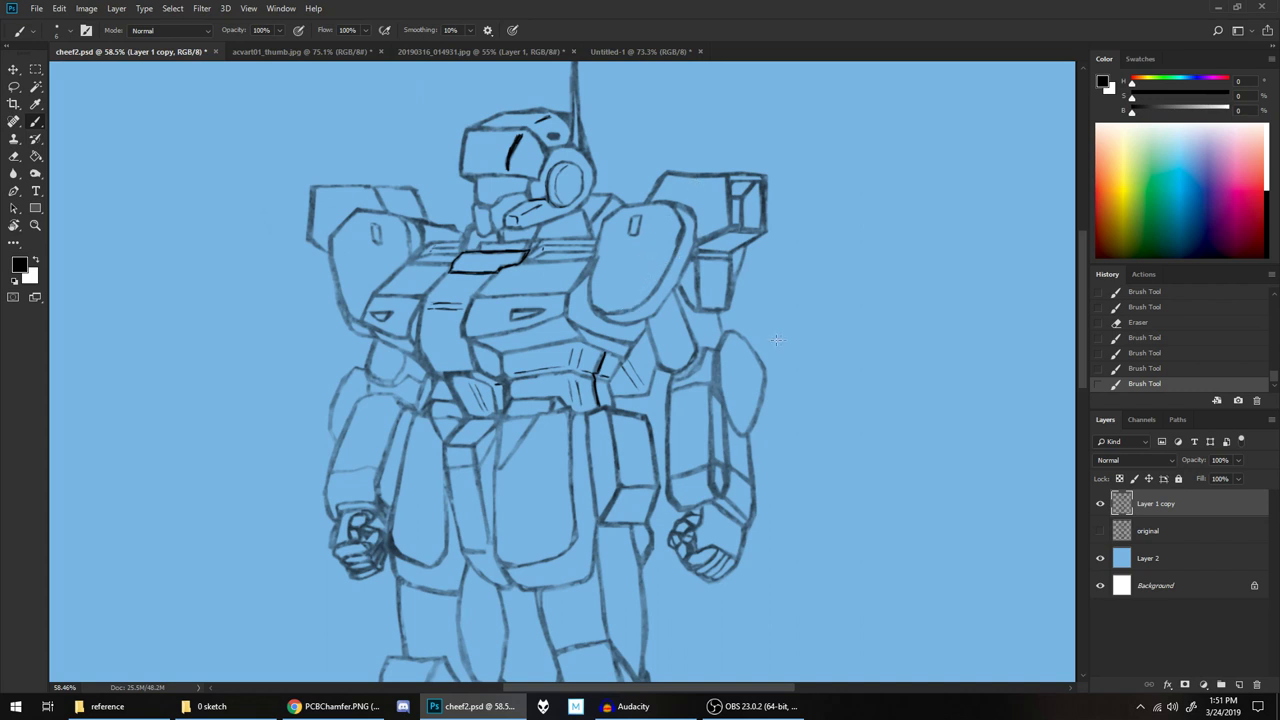
{"action": "scroll", "coordinate": [775, 335], "scroll_direction": "down", "scroll_amount": 1}
{"action": "scroll", "coordinate": [768, 321], "scroll_direction": "up", "scroll_amount": 1}
{"action": "scroll", "coordinate": [767, 321], "scroll_direction": "up", "scroll_amount": 1}
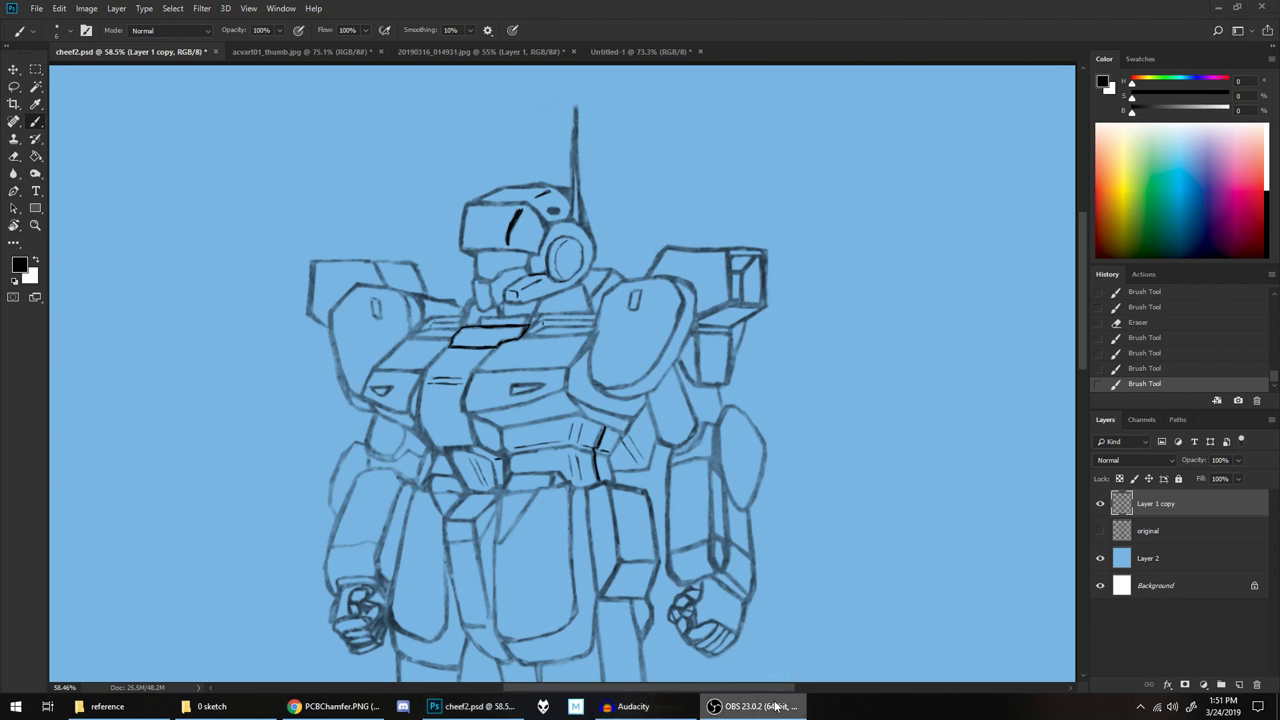
{"action": "left_click", "coordinate": [851, 25]}
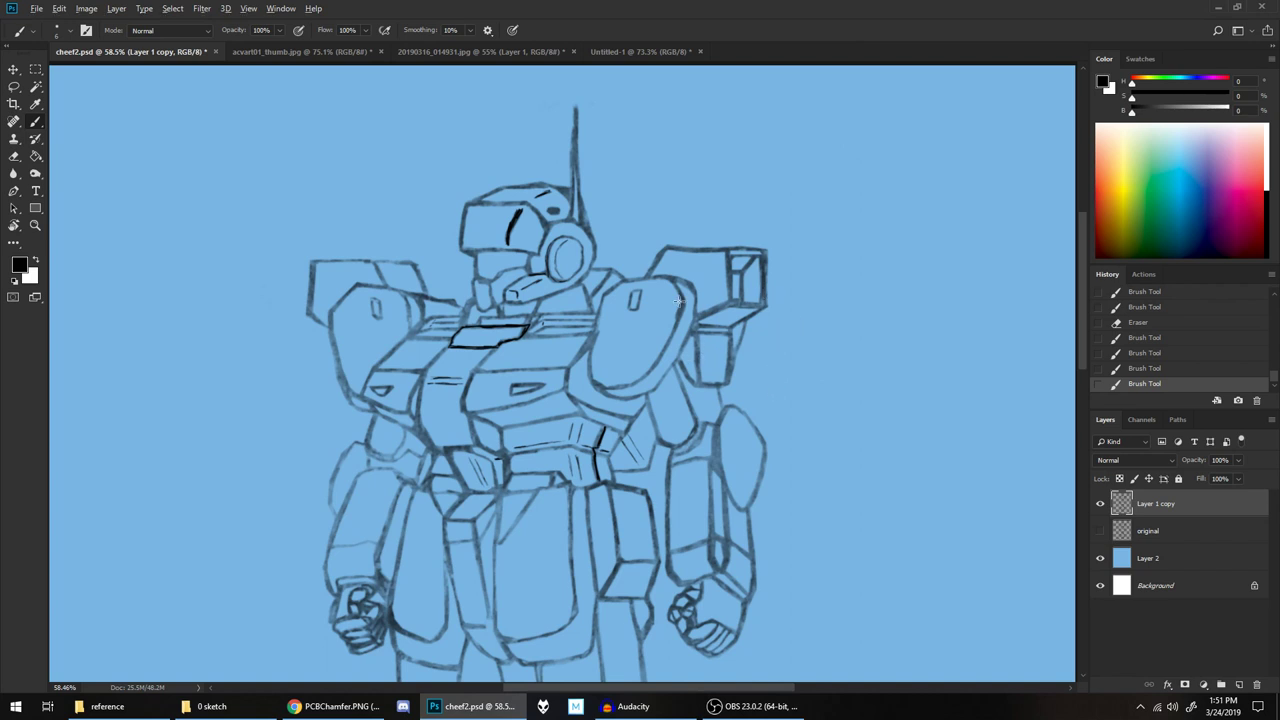
{"action": "scroll", "coordinate": [679, 301], "scroll_direction": "up", "scroll_amount": 5}
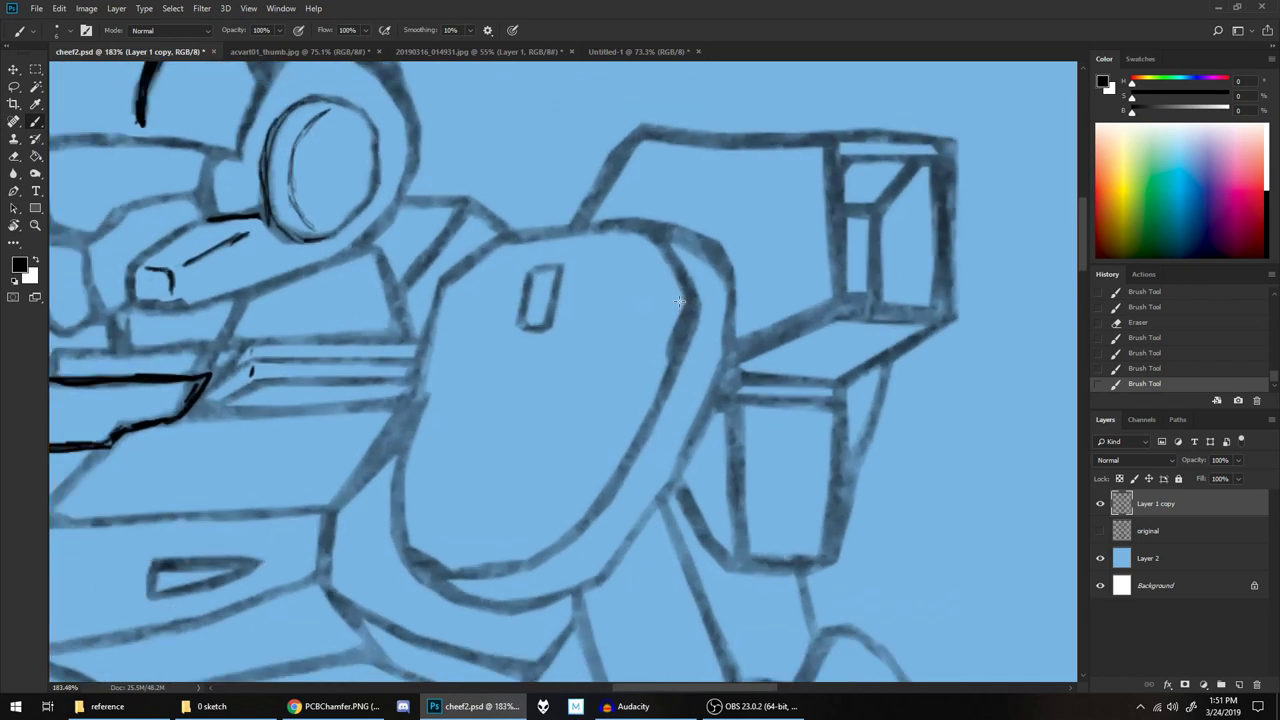
{"action": "scroll", "coordinate": [694, 299], "scroll_direction": "down", "scroll_amount": 4}
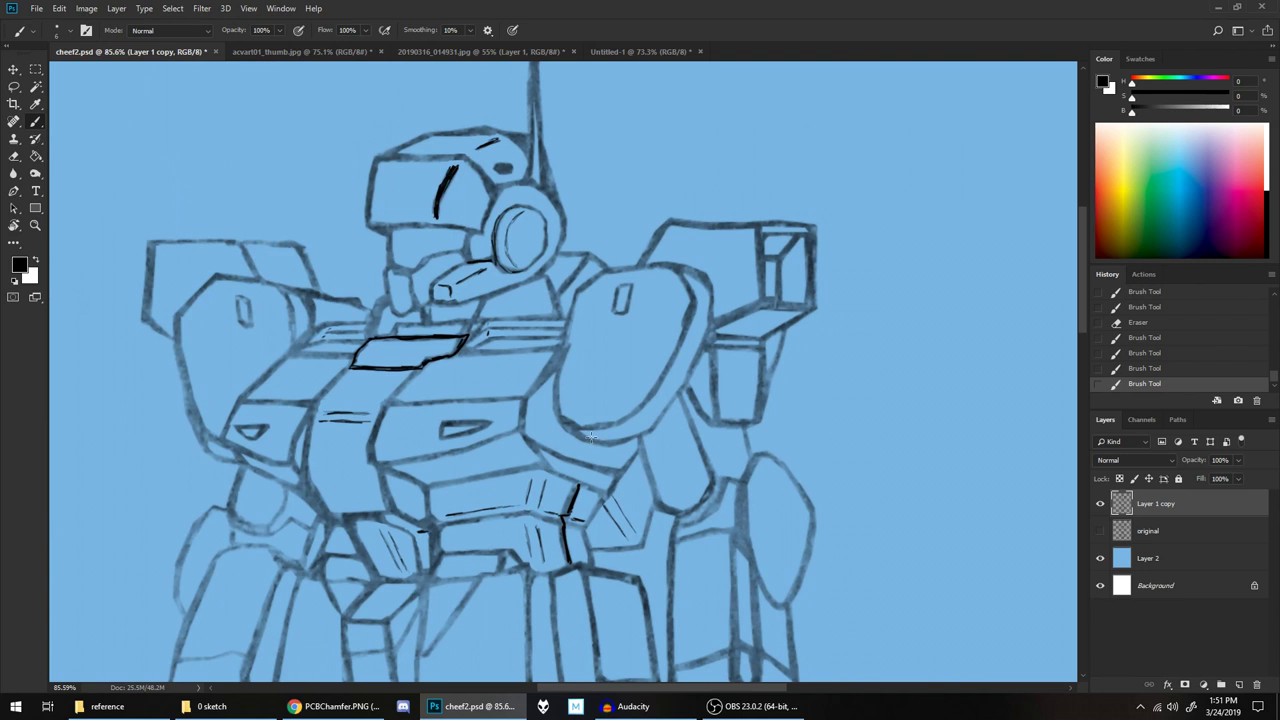
{"action": "left_click_drag", "start_coordinate": [480, 303], "coordinate": [569, 323]}
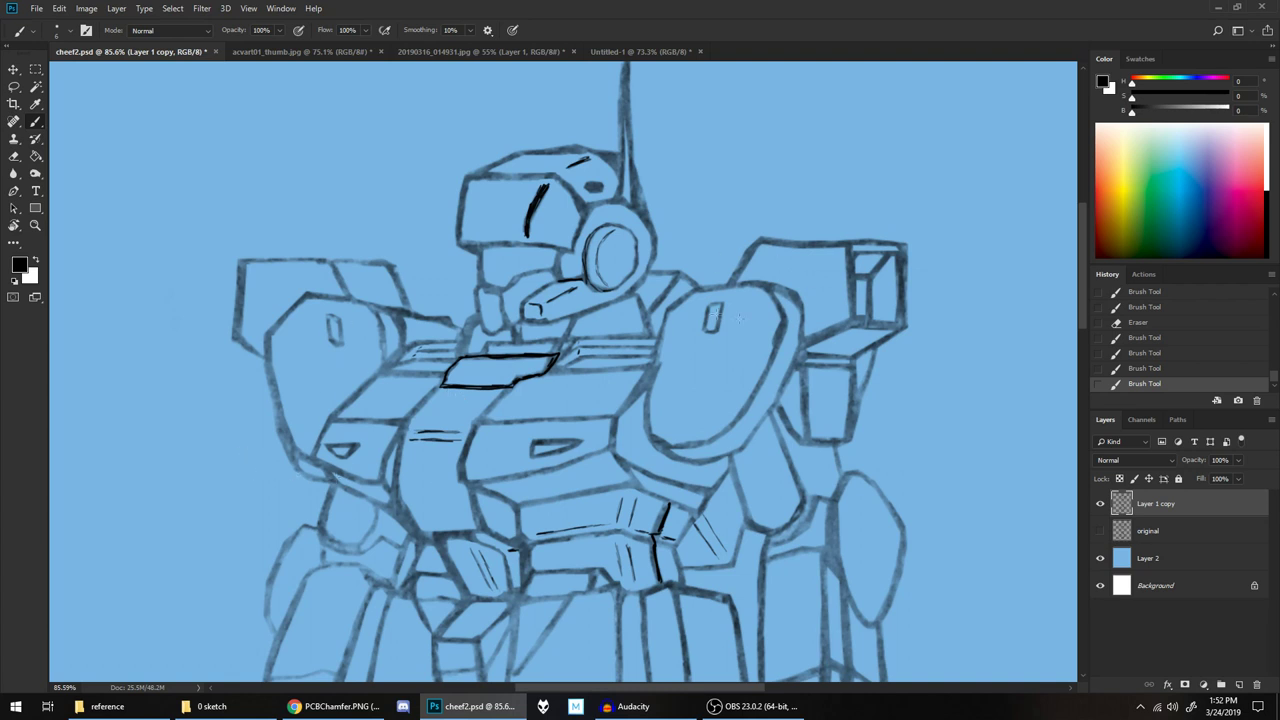
Erase both ends of the inner contour on the large oval shoulder plate so the line tapers off before the outer edge
{"action": "scroll", "coordinate": [760, 341], "scroll_direction": "up", "scroll_amount": 5}
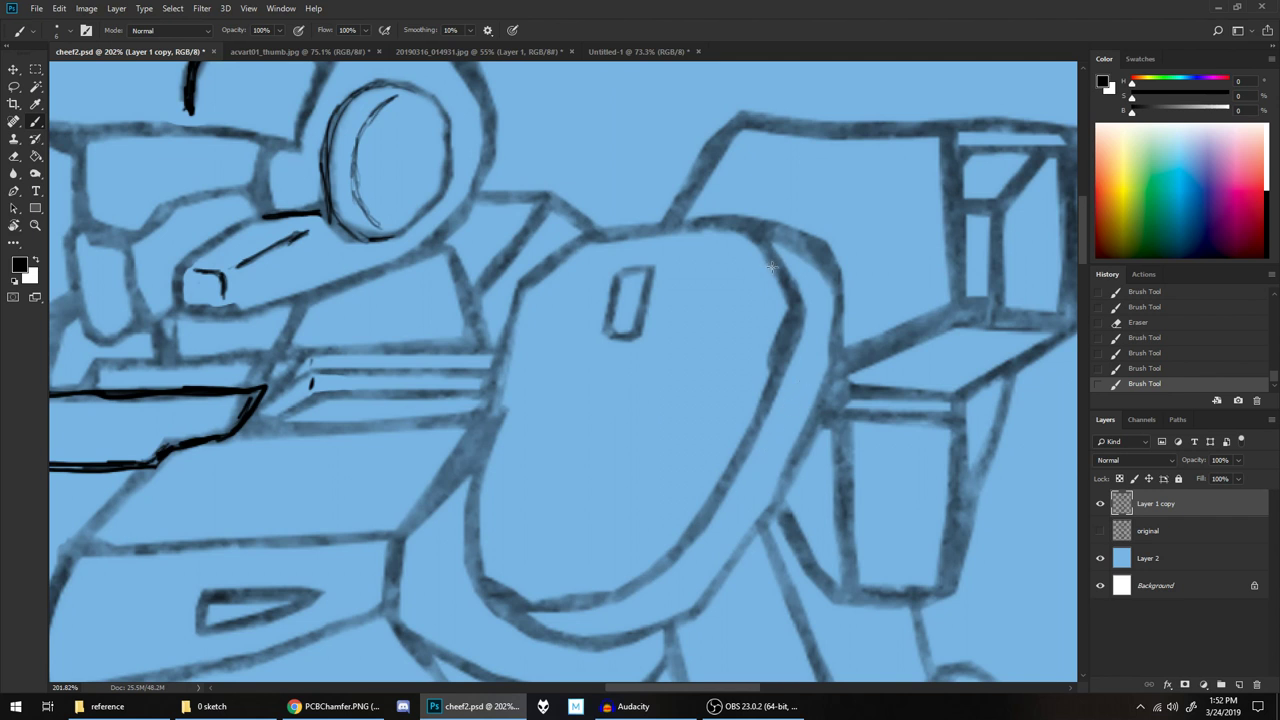
{"action": "key", "text": "e"}
{"action": "mouse_move", "coordinate": [778, 258]}
{"action": "left_mouse_down"}
{"action": "mouse_move", "coordinate": [747, 240]}
{"action": "mouse_move", "coordinate": [807, 266]}
{"action": "mouse_move", "coordinate": [769, 261]}
{"action": "mouse_move", "coordinate": [803, 288]}
{"action": "mouse_move", "coordinate": [762, 270]}
{"action": "left_mouse_up"}
{"action": "mouse_move", "coordinate": [519, 590]}
{"action": "left_mouse_down"}
{"action": "mouse_move", "coordinate": [492, 582]}
{"action": "mouse_move", "coordinate": [535, 615]}
{"action": "mouse_move", "coordinate": [565, 614]}
{"action": "mouse_move", "coordinate": [566, 597]}
{"action": "mouse_move", "coordinate": [590, 594]}
{"action": "mouse_move", "coordinate": [548, 609]}
{"action": "mouse_move", "coordinate": [604, 603]}
{"action": "left_mouse_up"}
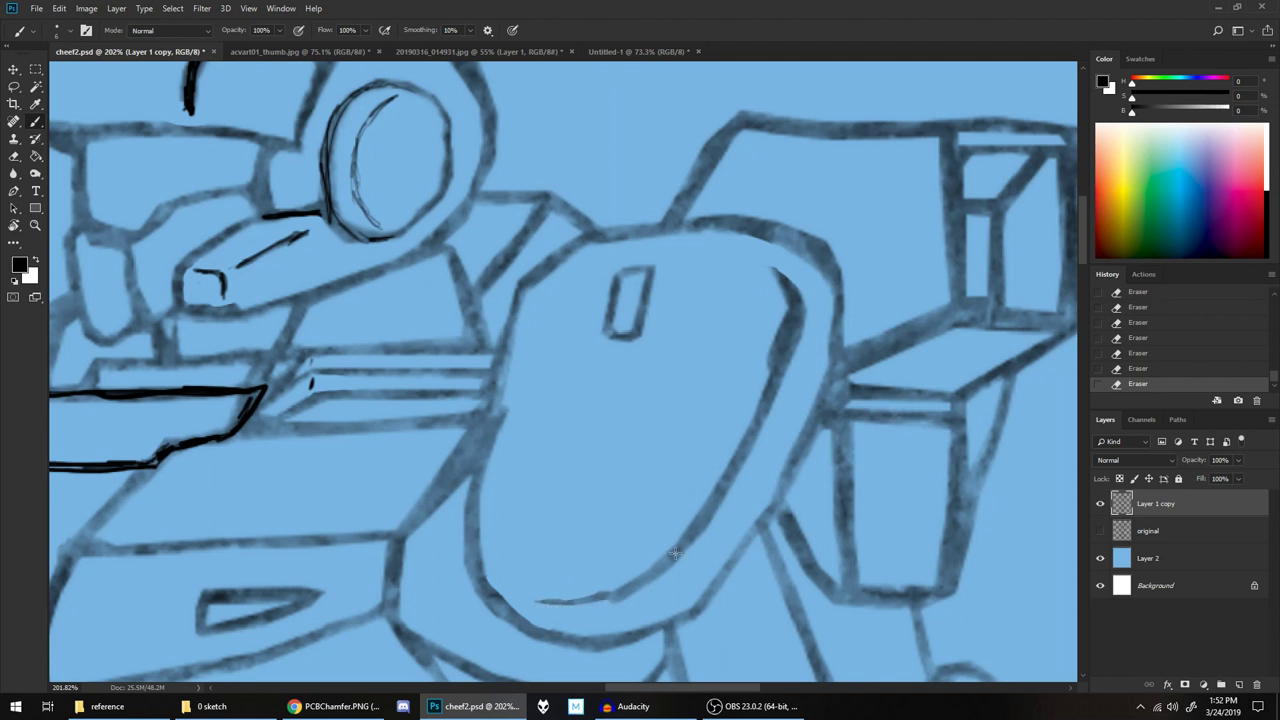
{"action": "scroll", "coordinate": [748, 418], "scroll_direction": "down", "scroll_amount": 5}
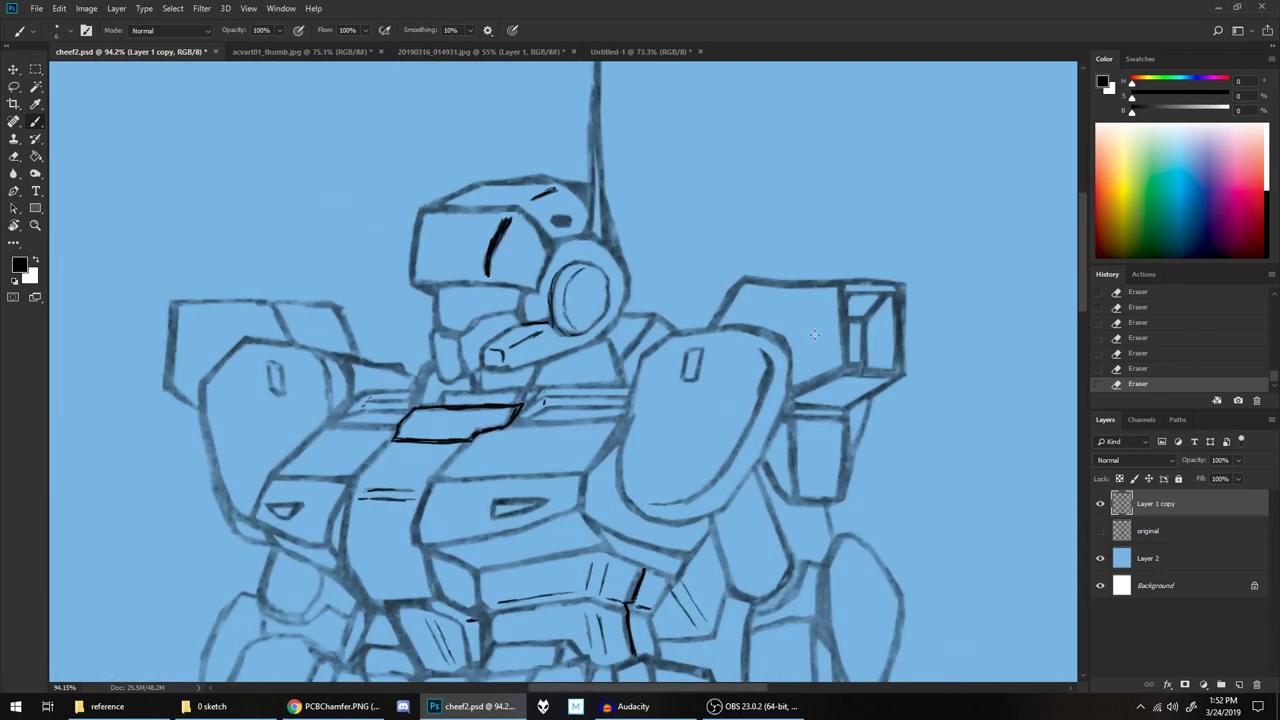
Erase the thick diagonal inside the shoulder box's opening, lighten its outer upper corner, and redraw the diagonal as a thin black line
{"action": "scroll", "coordinate": [880, 400], "scroll_direction": "up", "scroll_amount": 3}
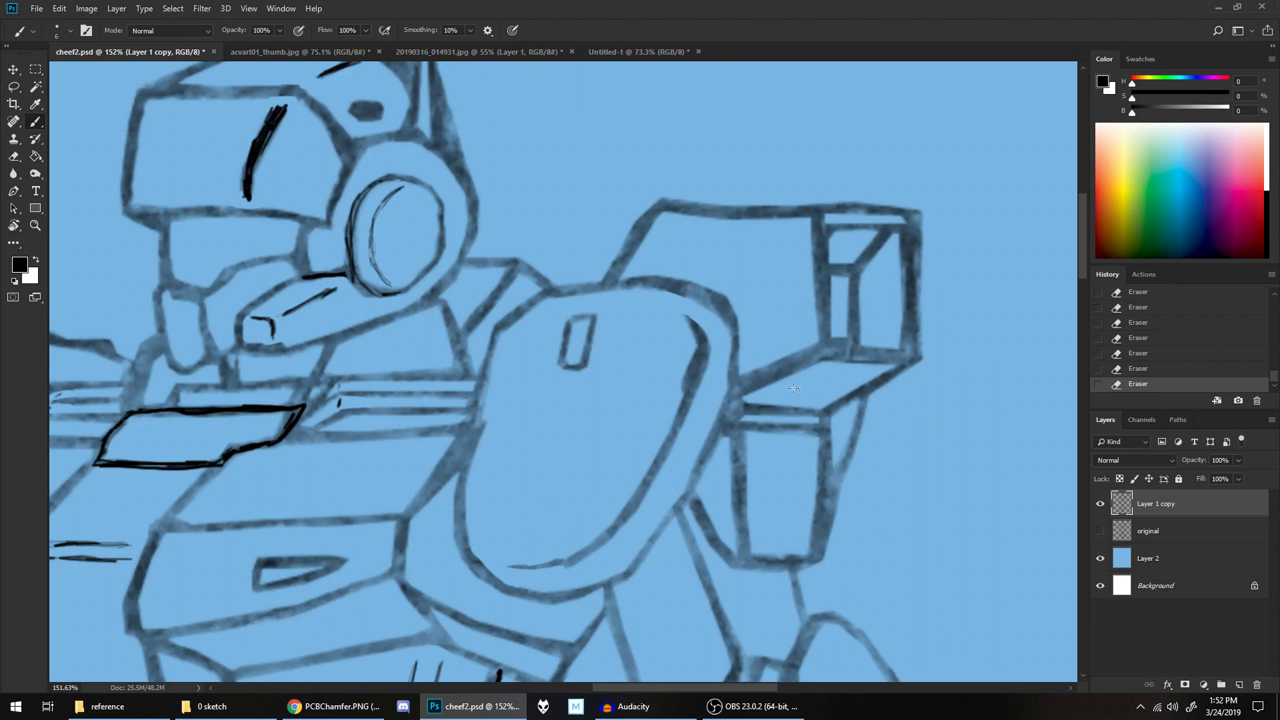
{"action": "left_click_drag", "start_coordinate": [943, 206], "coordinate": [805, 249]}
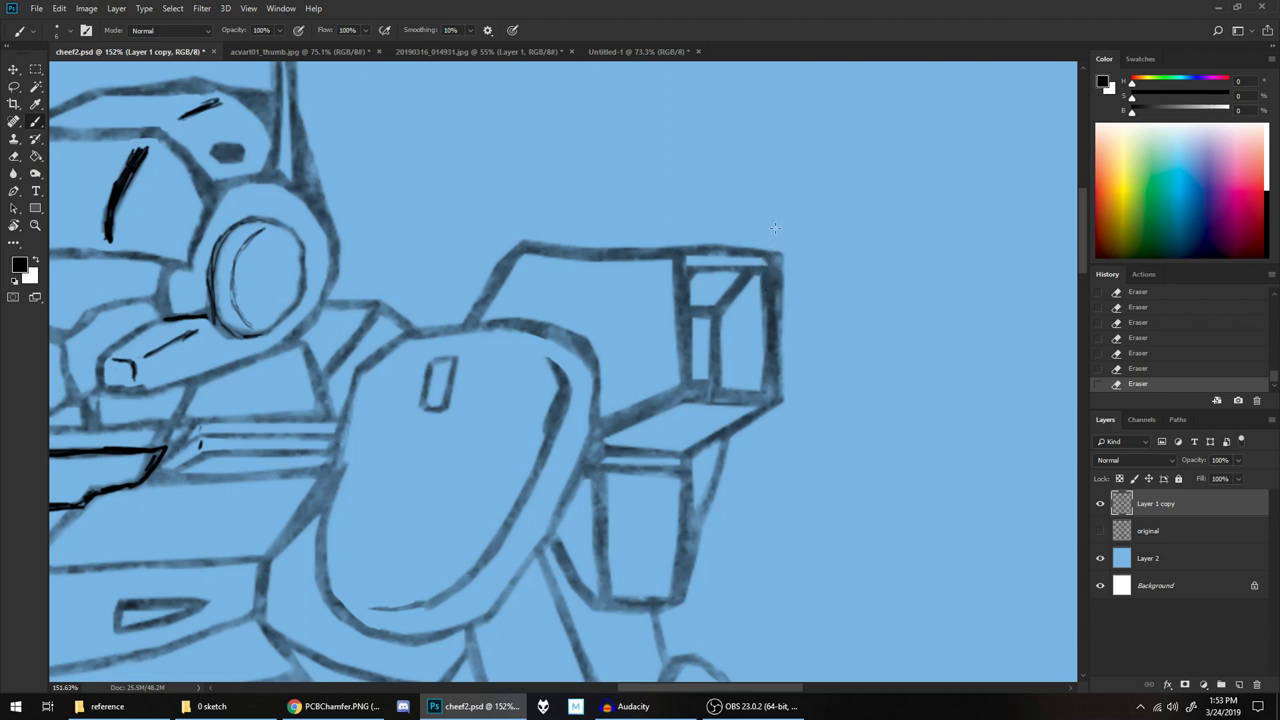
{"action": "key", "text": "b"}
{"action": "key", "text": "e"}
{"action": "mouse_move", "coordinate": [726, 322]}
{"action": "left_mouse_down"}
{"action": "mouse_move", "coordinate": [720, 306]}
{"action": "mouse_move", "coordinate": [746, 276]}
{"action": "left_mouse_up"}
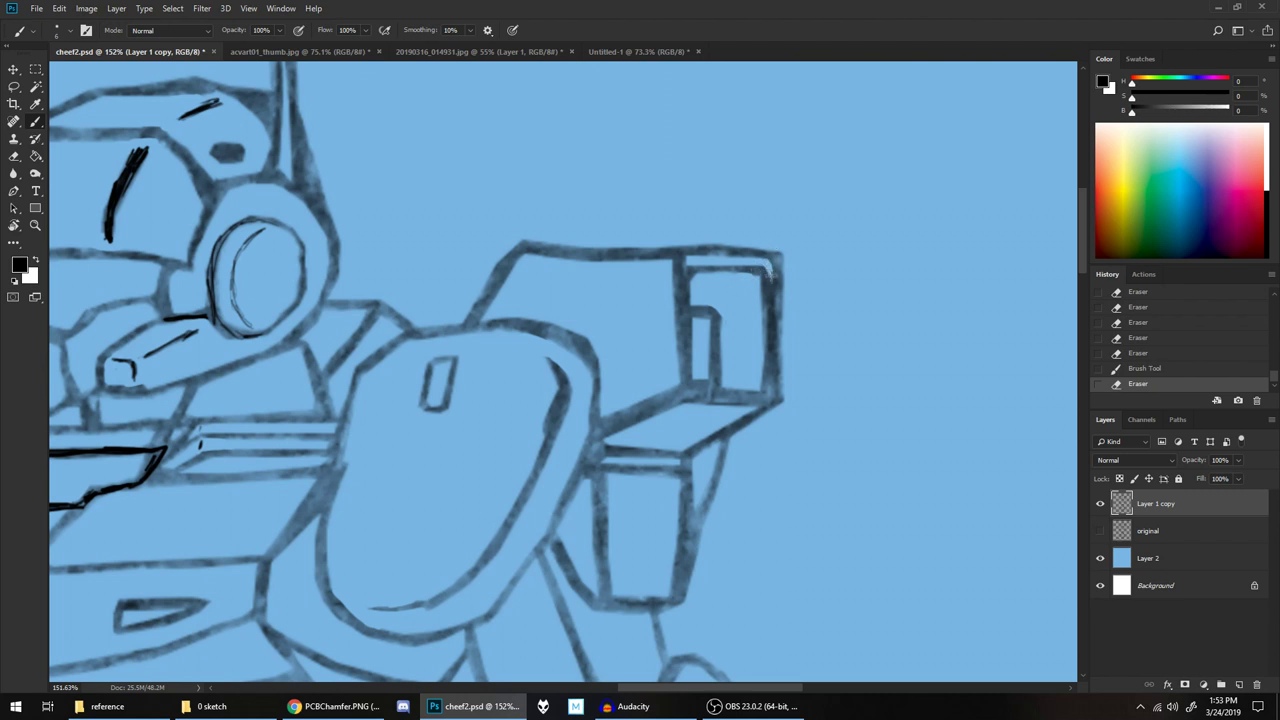
{"action": "mouse_move", "coordinate": [766, 262]}
{"action": "left_mouse_down"}
{"action": "mouse_move", "coordinate": [788, 238]}
{"action": "mouse_move", "coordinate": [754, 227]}
{"action": "mouse_move", "coordinate": [780, 280]}
{"action": "mouse_move", "coordinate": [767, 270]}
{"action": "mouse_move", "coordinate": [769, 284]}
{"action": "mouse_move", "coordinate": [716, 306]}
{"action": "mouse_move", "coordinate": [780, 250]}
{"action": "left_mouse_up"}
{"action": "key", "text": "b"}
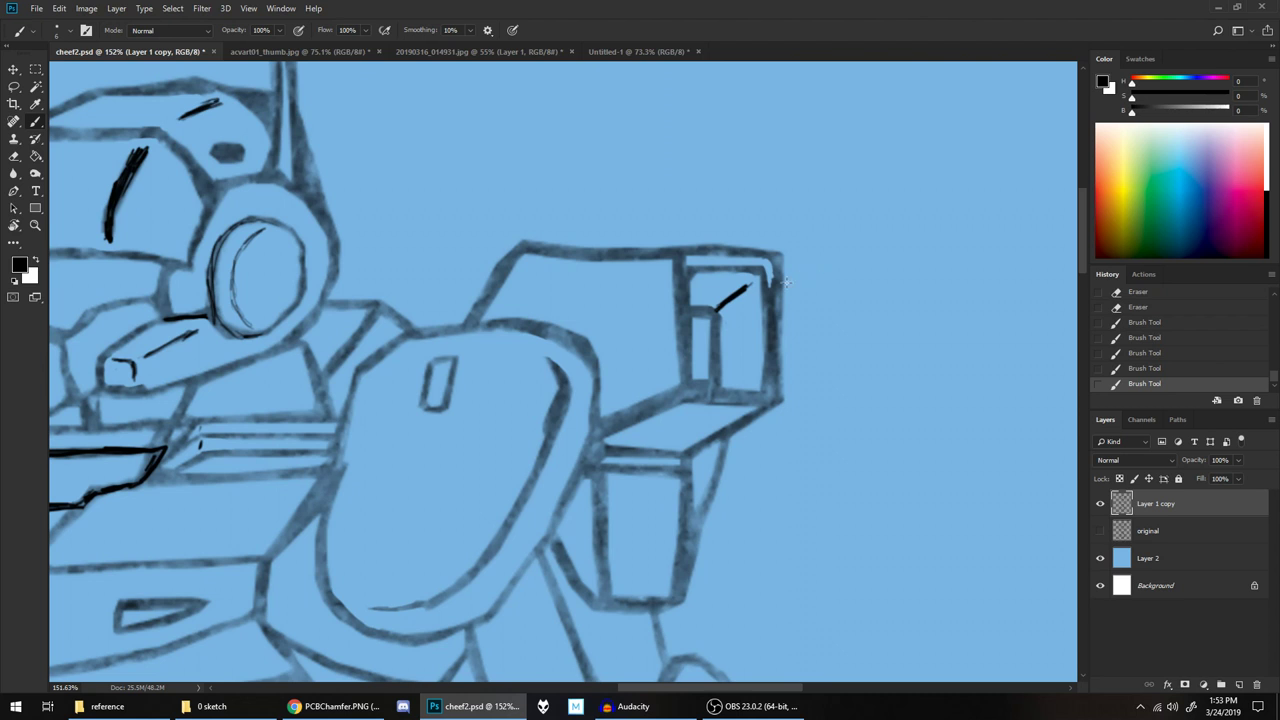
Erase a thin light border around the shoulder box's opening to separate its inner frame from the outer edges
{"action": "key", "text": "e"}
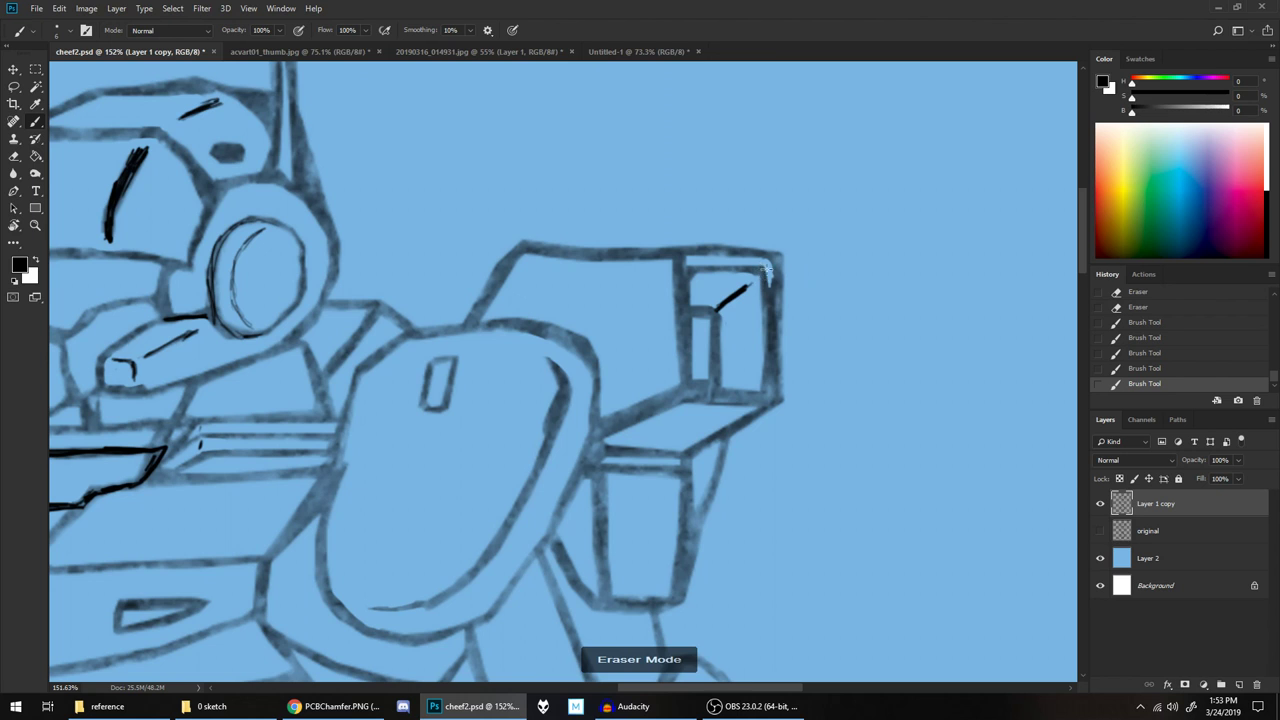
{"action": "mouse_move", "coordinate": [769, 304]}
{"action": "left_mouse_down"}
{"action": "mouse_move", "coordinate": [770, 336]}
{"action": "mouse_move", "coordinate": [771, 303]}
{"action": "mouse_move", "coordinate": [771, 370]}
{"action": "left_mouse_up"}
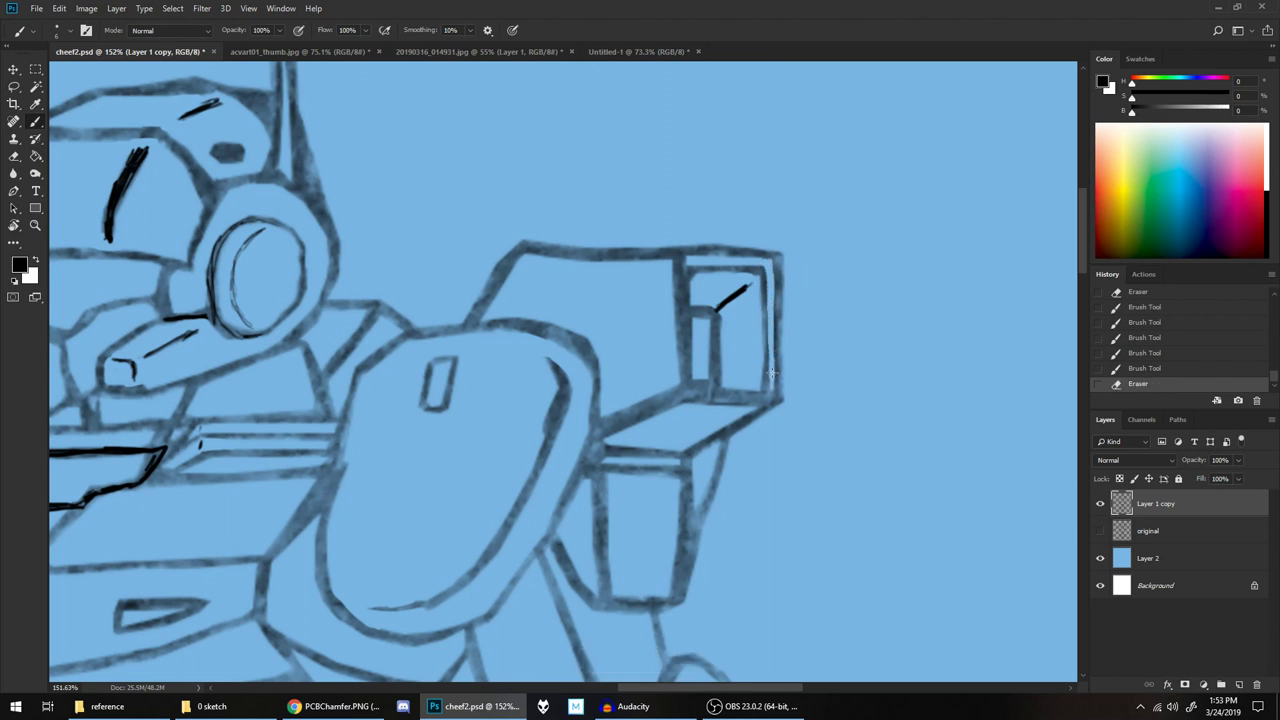
{"action": "left_click_drag", "start_coordinate": [770, 283], "coordinate": [770, 400]}
{"action": "left_click_drag", "start_coordinate": [690, 393], "coordinate": [768, 396]}
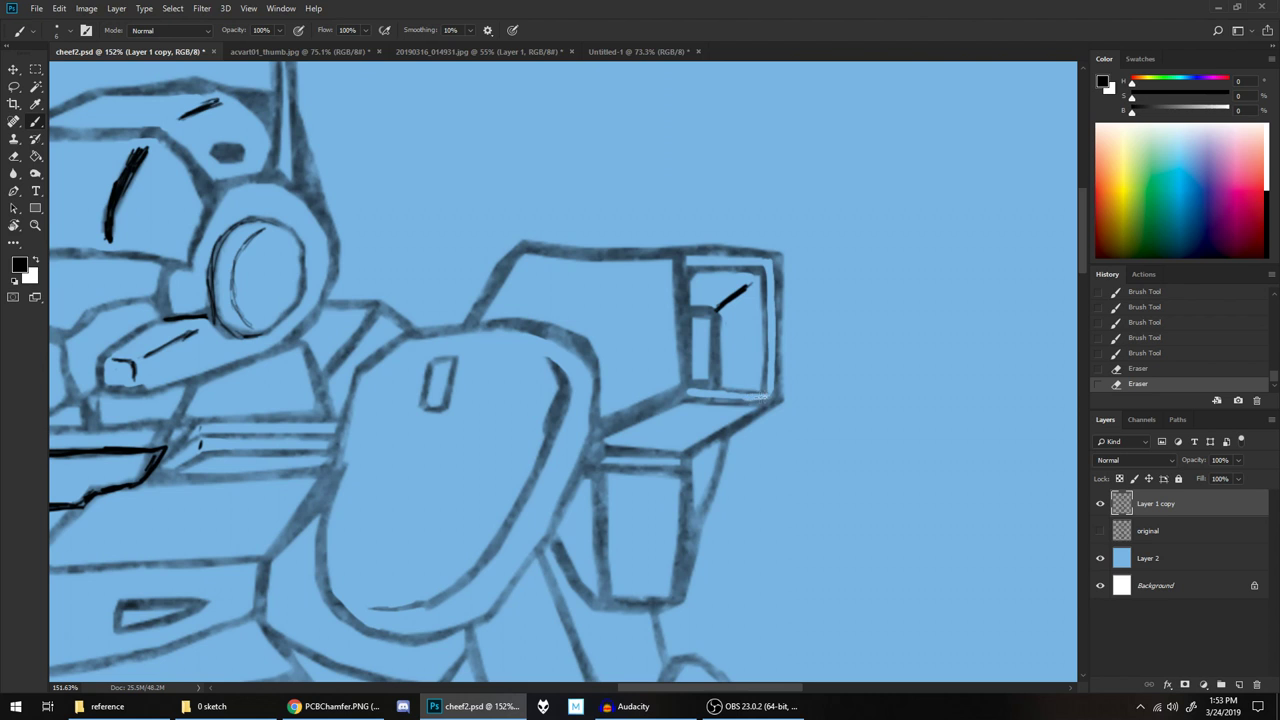
{"action": "mouse_move", "coordinate": [690, 396]}
{"action": "left_mouse_down"}
{"action": "mouse_move", "coordinate": [703, 365]}
{"action": "mouse_move", "coordinate": [682, 326]}
{"action": "mouse_move", "coordinate": [683, 392]}
{"action": "mouse_move", "coordinate": [679, 256]}
{"action": "mouse_move", "coordinate": [683, 389]}
{"action": "mouse_move", "coordinate": [685, 268]}
{"action": "left_mouse_up"}
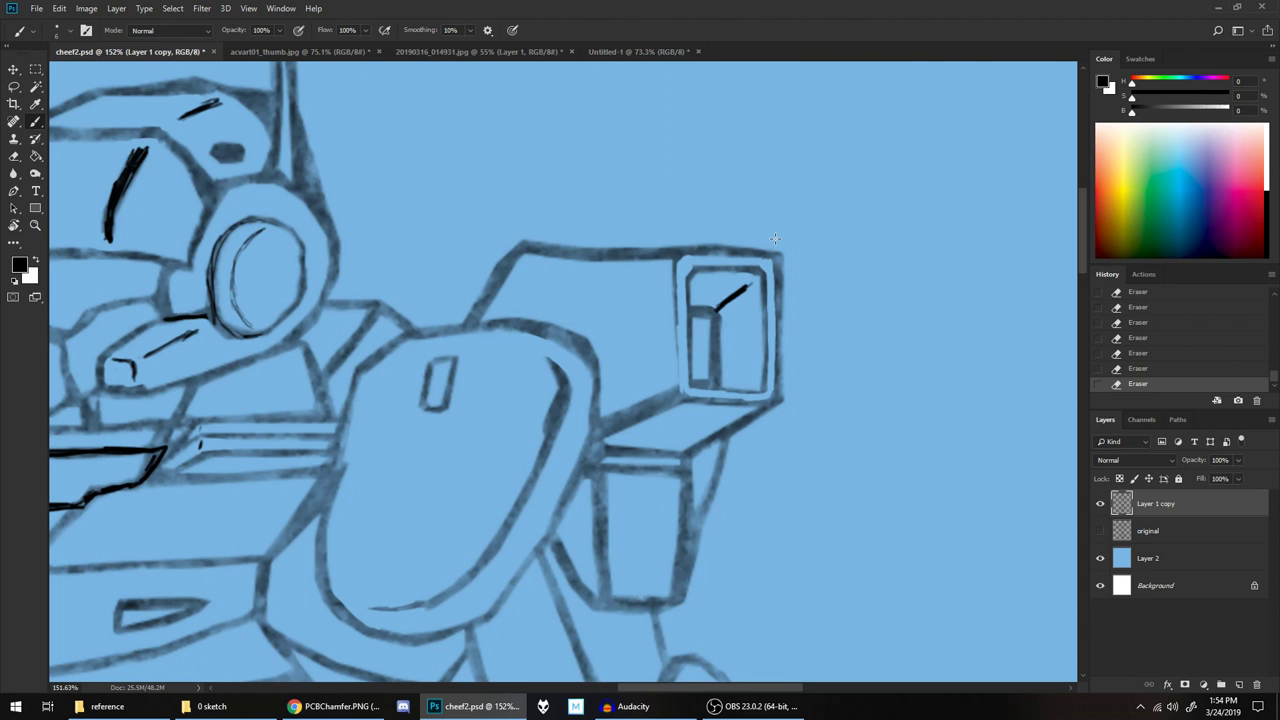
Redraw the shoulder box frame's inner vertical edge as a thin black line and replace the thick diagonal beneath it with two thin parallel lines
{"action": "left_click", "coordinate": [683, 258]}
{"action": "mouse_move", "coordinate": [676, 344]}
{"action": "left_mouse_down"}
{"action": "mouse_move", "coordinate": [676, 390]}
{"action": "mouse_move", "coordinate": [677, 305]}
{"action": "left_mouse_up"}
{"action": "key", "text": "e"}
{"action": "mouse_move", "coordinate": [638, 397]}
{"action": "left_mouse_down"}
{"action": "mouse_move", "coordinate": [625, 432]}
{"action": "mouse_move", "coordinate": [621, 410]}
{"action": "mouse_move", "coordinate": [610, 420]}
{"action": "mouse_move", "coordinate": [633, 402]}
{"action": "mouse_move", "coordinate": [684, 399]}
{"action": "left_mouse_up"}
{"action": "mouse_move", "coordinate": [612, 417]}
{"action": "left_mouse_down"}
{"action": "mouse_move", "coordinate": [660, 392]}
{"action": "mouse_move", "coordinate": [618, 430]}
{"action": "mouse_move", "coordinate": [678, 403]}
{"action": "left_mouse_up"}
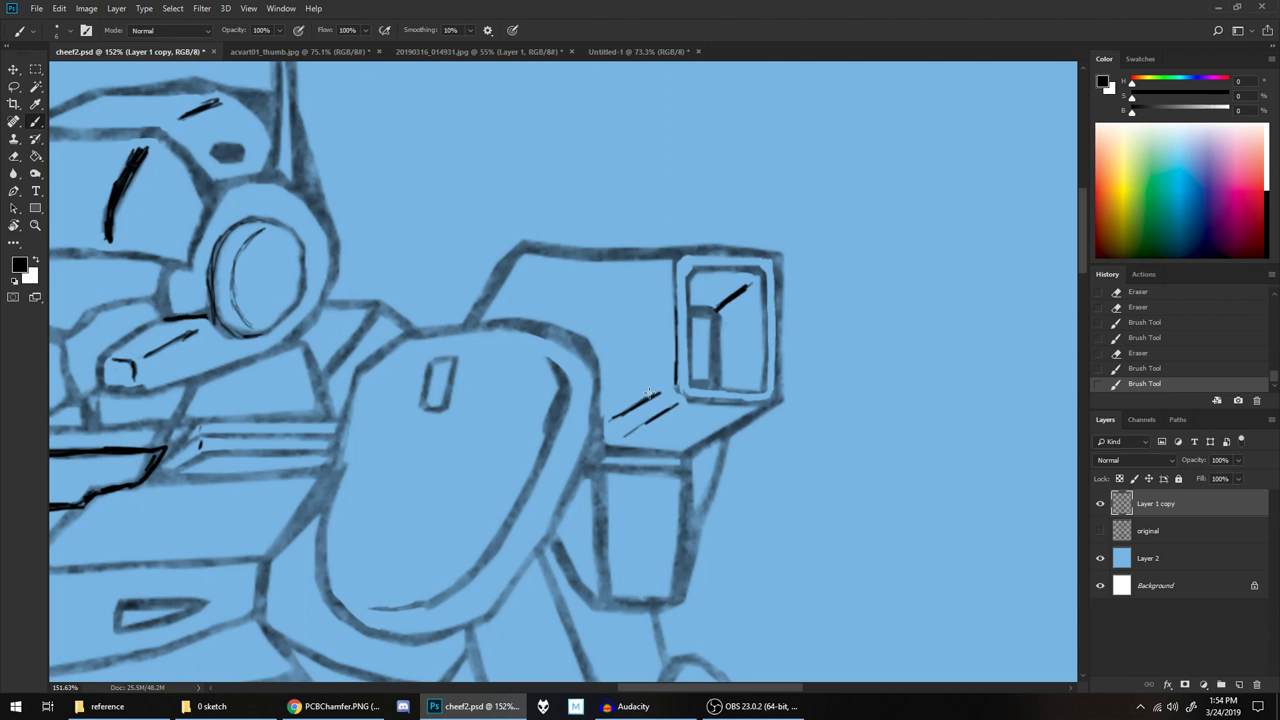
Erase the thick inner vertical edge of the panel hanging below the shoulder box and draw a short thin black line in its place
{"action": "mouse_move", "coordinate": [608, 474]}
{"action": "left_mouse_down"}
{"action": "mouse_move", "coordinate": [597, 483]}
{"action": "mouse_move", "coordinate": [612, 479]}
{"action": "mouse_move", "coordinate": [600, 500]}
{"action": "mouse_move", "coordinate": [608, 598]}
{"action": "left_mouse_up"}
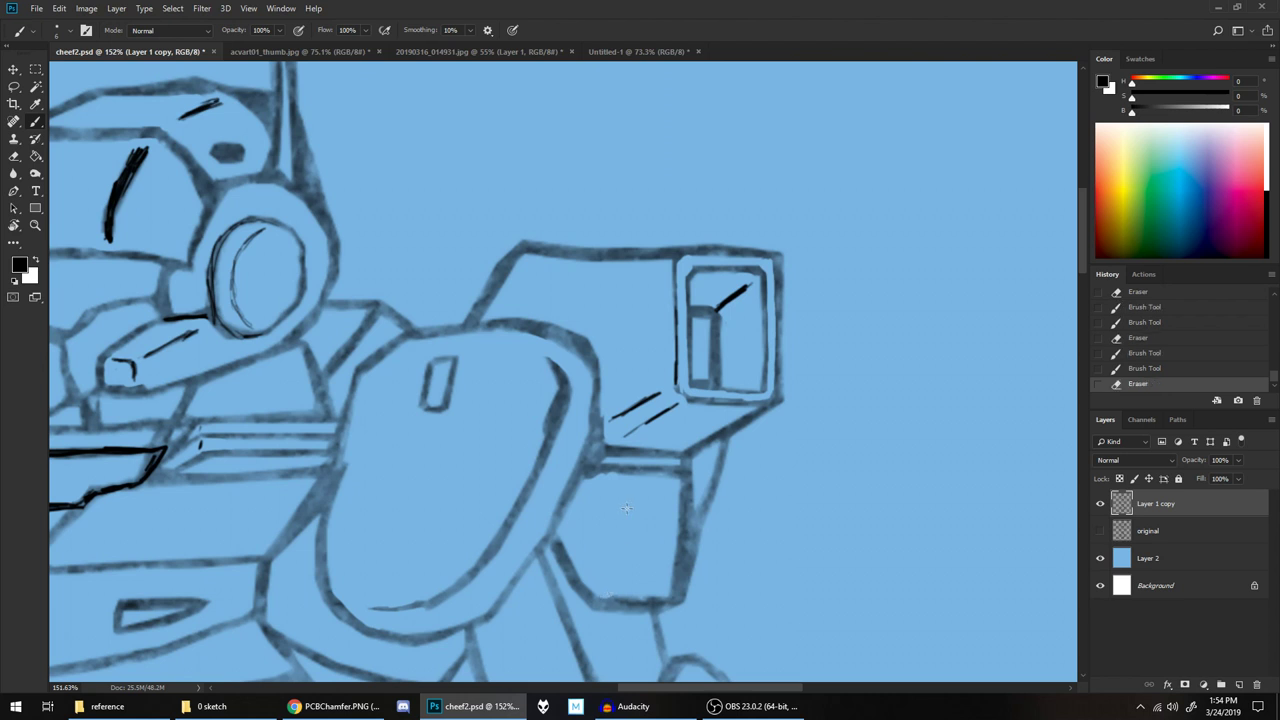
{"action": "key", "text": "b"}
{"action": "mouse_move", "coordinate": [601, 490]}
{"action": "left_mouse_down"}
{"action": "mouse_move", "coordinate": [613, 580]}
{"action": "mouse_move", "coordinate": [607, 547]}
{"action": "left_mouse_up"}
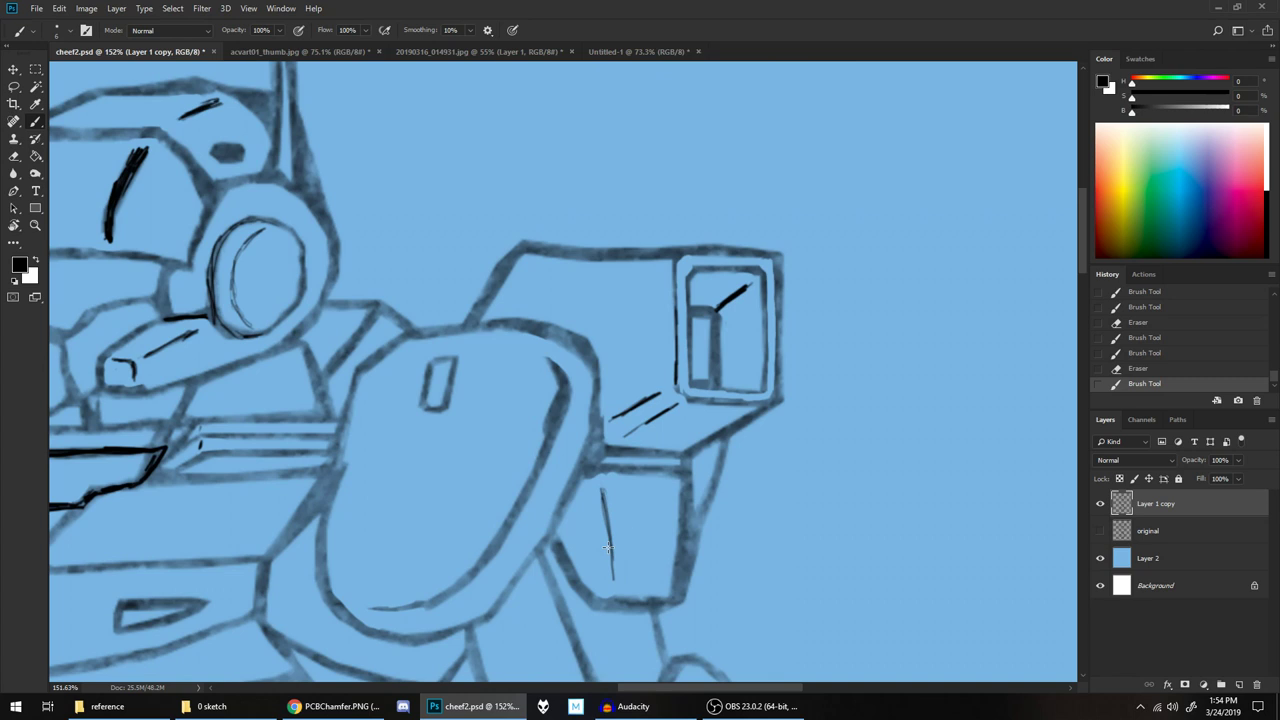
Erase the lower part of the upper arm's thick outer line and draw two thin, nearly parallel black lines along that side
{"action": "scroll", "coordinate": [842, 441], "scroll_direction": "down", "scroll_amount": 5, "text": "alt"}
{"action": "scroll", "coordinate": [842, 436], "scroll_direction": "down", "scroll_amount": 1}
{"action": "scroll", "coordinate": [842, 436], "scroll_direction": "down", "scroll_amount": 4, "text": "alt"}
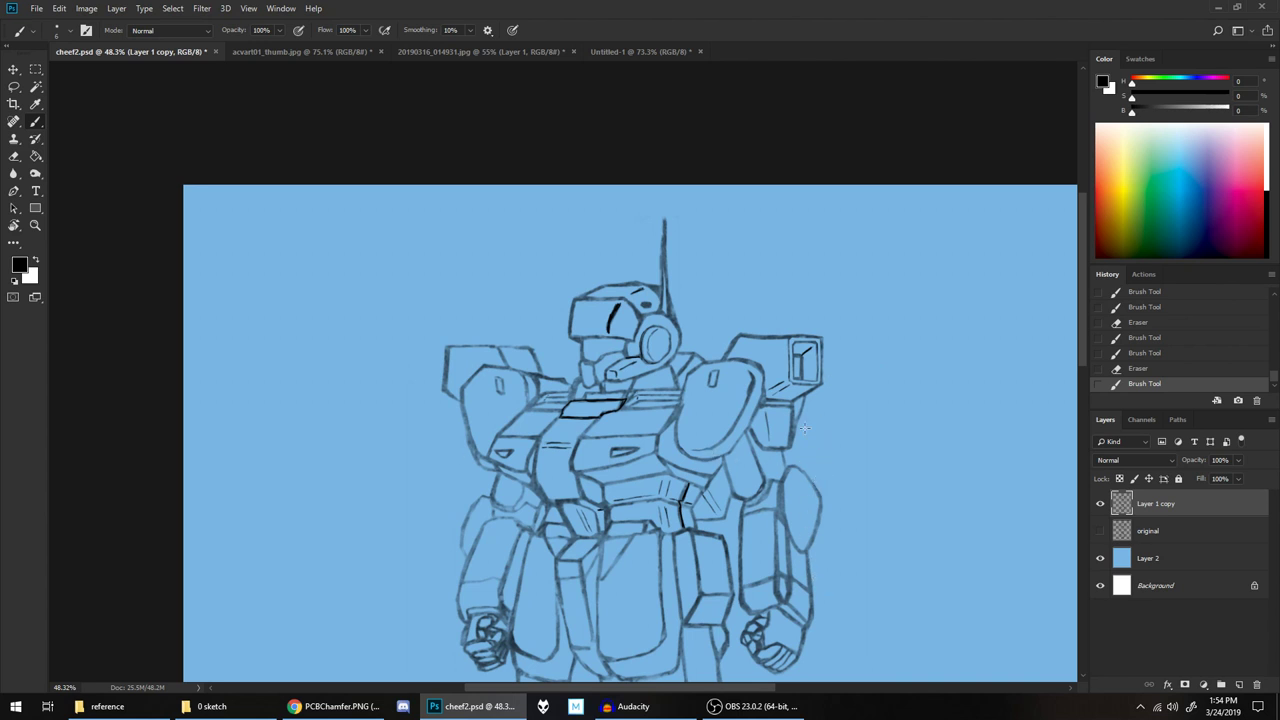
{"action": "scroll", "coordinate": [820, 463], "scroll_direction": "up", "scroll_amount": 5}
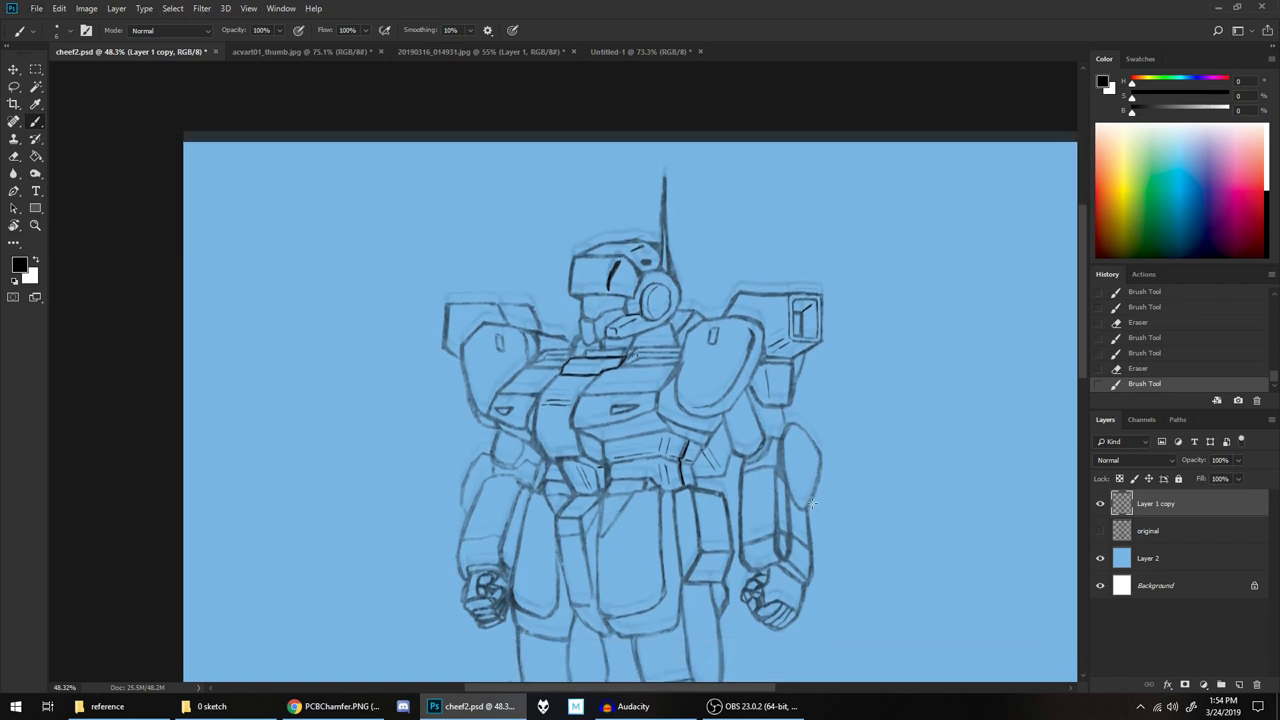
{"action": "scroll", "coordinate": [805, 462], "scroll_direction": "up", "scroll_amount": 2}
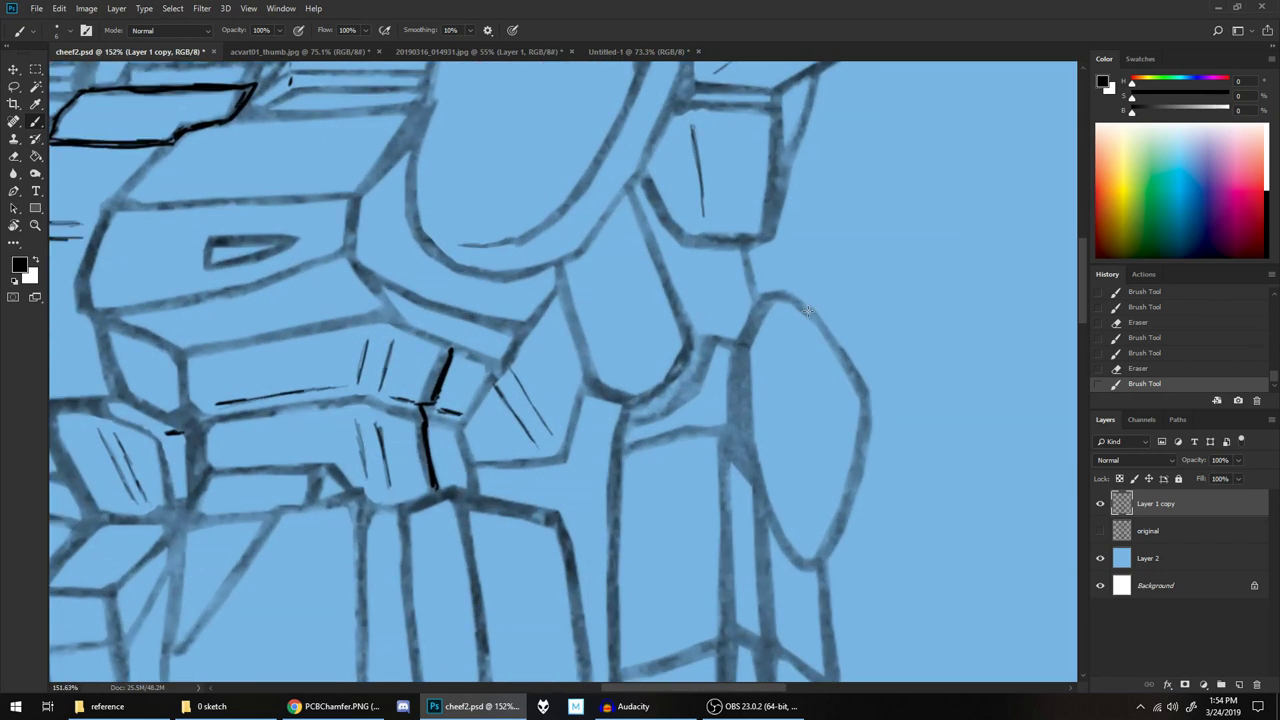
{"action": "scroll", "coordinate": [808, 311], "scroll_direction": "up", "scroll_amount": 2}
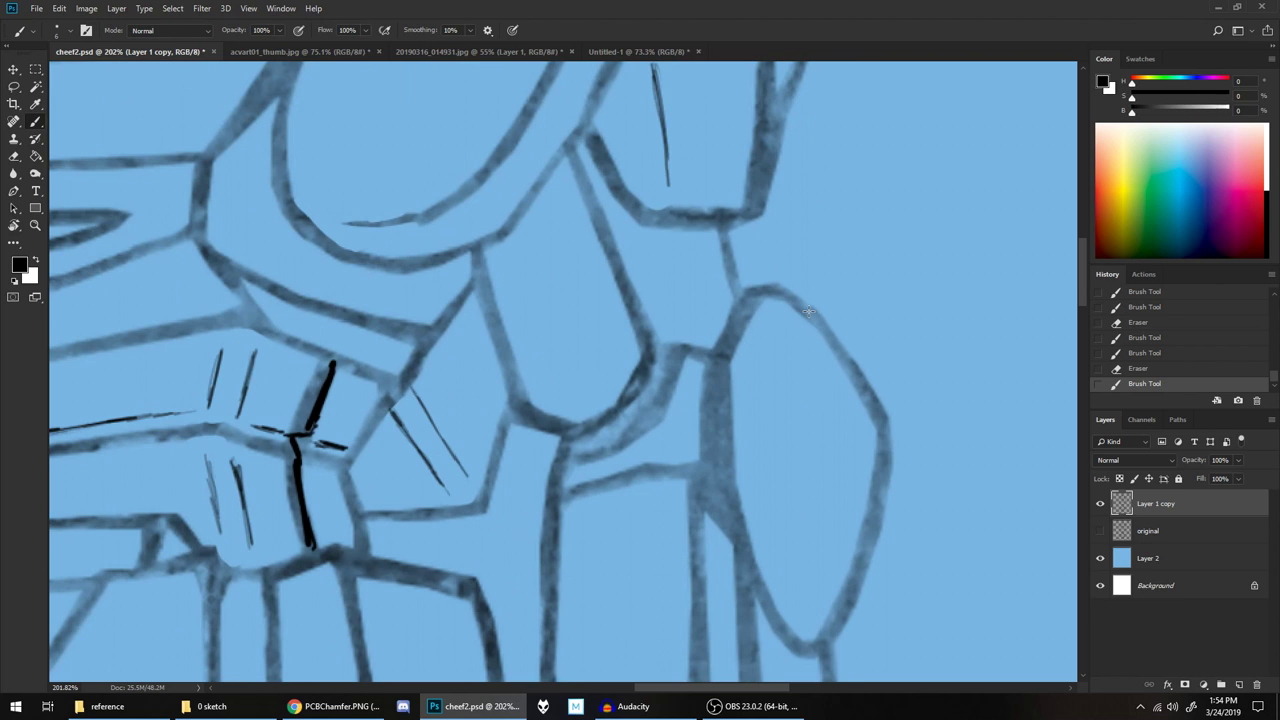
{"action": "key", "text": "e"}
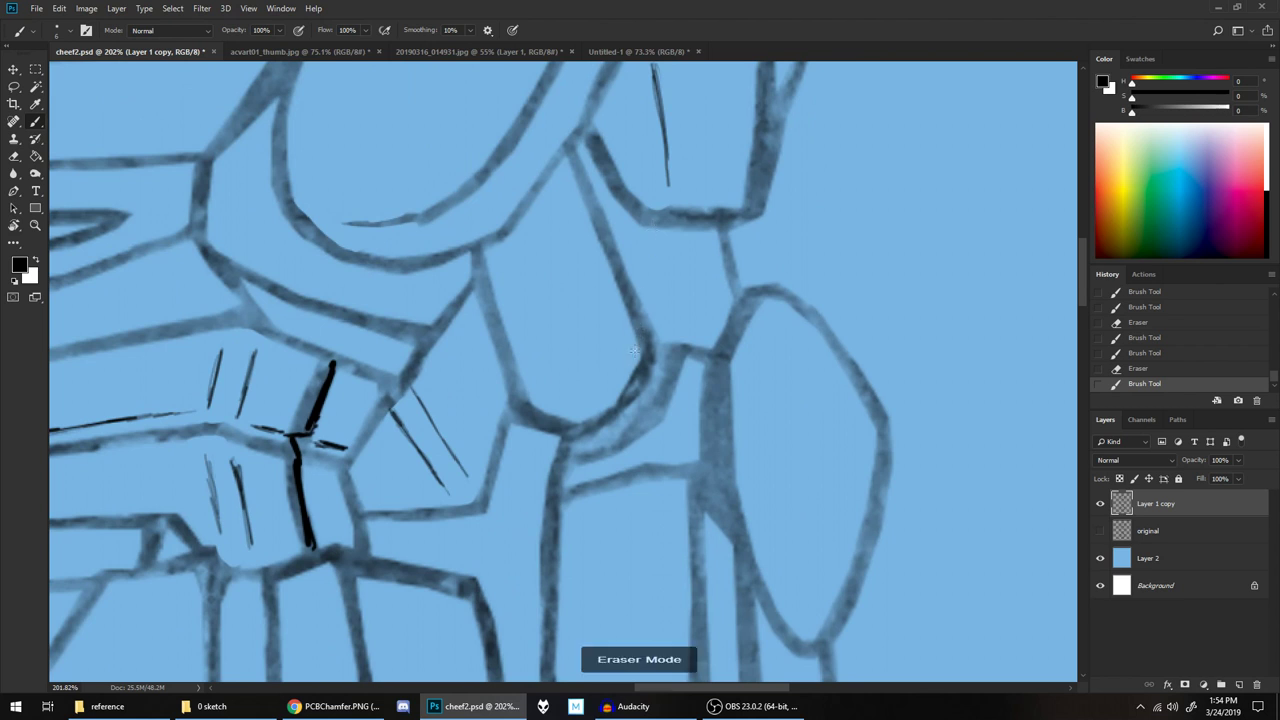
{"action": "mouse_move", "coordinate": [640, 345]}
{"action": "left_mouse_down"}
{"action": "mouse_move", "coordinate": [635, 282]}
{"action": "mouse_move", "coordinate": [632, 325]}
{"action": "left_mouse_up"}
{"action": "key", "text": "b"}
{"action": "mouse_move", "coordinate": [634, 218]}
{"action": "left_mouse_down"}
{"action": "mouse_move", "coordinate": [639, 252]}
{"action": "mouse_move", "coordinate": [634, 215]}
{"action": "mouse_move", "coordinate": [655, 298]}
{"action": "mouse_move", "coordinate": [627, 201]}
{"action": "left_mouse_up"}
{"action": "left_click_drag", "start_coordinate": [571, 154], "coordinate": [602, 234]}
{"action": "mouse_move", "coordinate": [586, 185]}
{"action": "left_mouse_down"}
{"action": "mouse_move", "coordinate": [628, 294]}
{"action": "mouse_move", "coordinate": [591, 197]}
{"action": "left_mouse_up"}
{"action": "left_click_drag", "start_coordinate": [574, 150], "coordinate": [592, 200]}
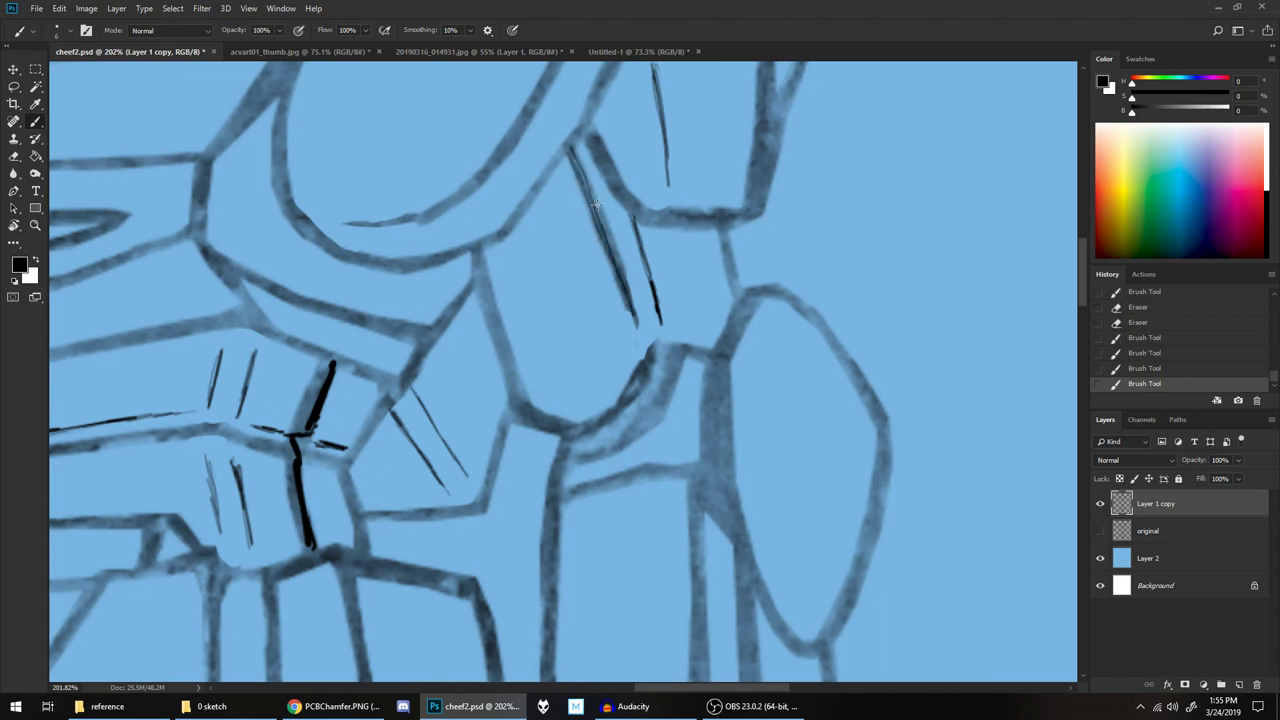
Erase the closed lower tip of the forearm's central strip and reshape its two edges into thin, open-ended tapering lines
{"action": "scroll", "coordinate": [740, 400], "scroll_direction": "down", "scroll_amount": 5}
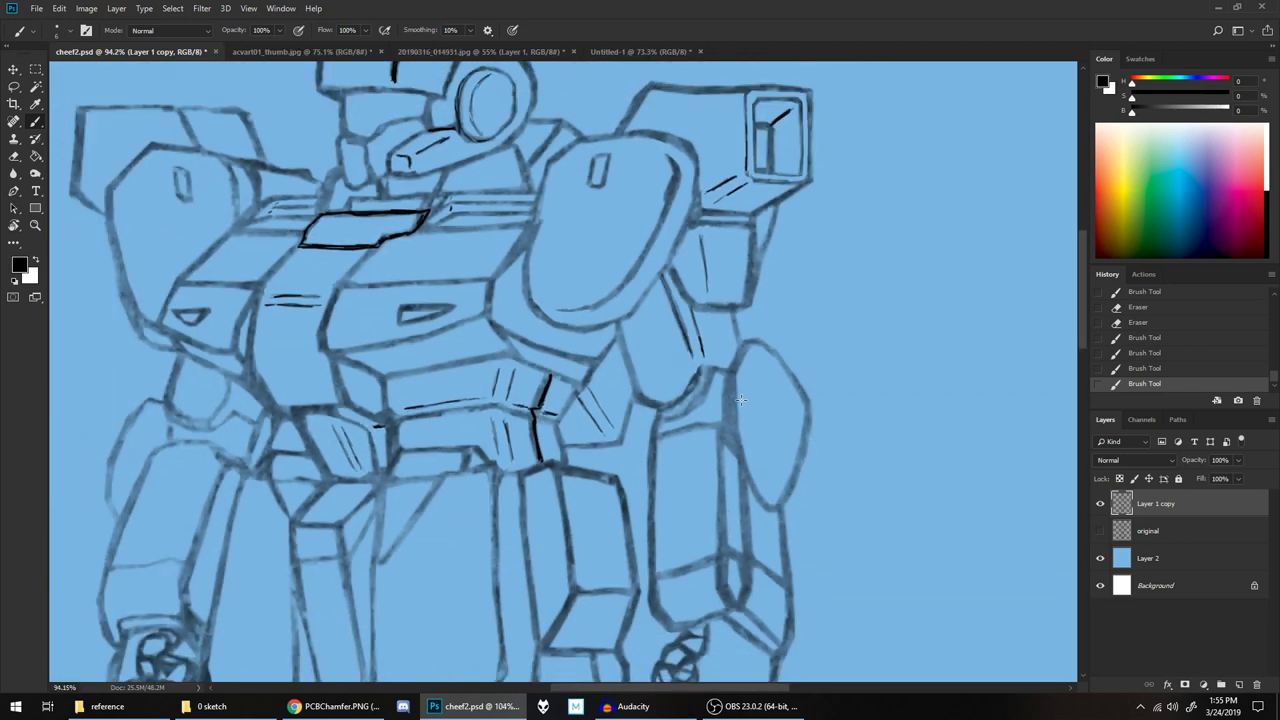
{"action": "scroll", "coordinate": [726, 482], "scroll_direction": "down", "scroll_amount": 2}
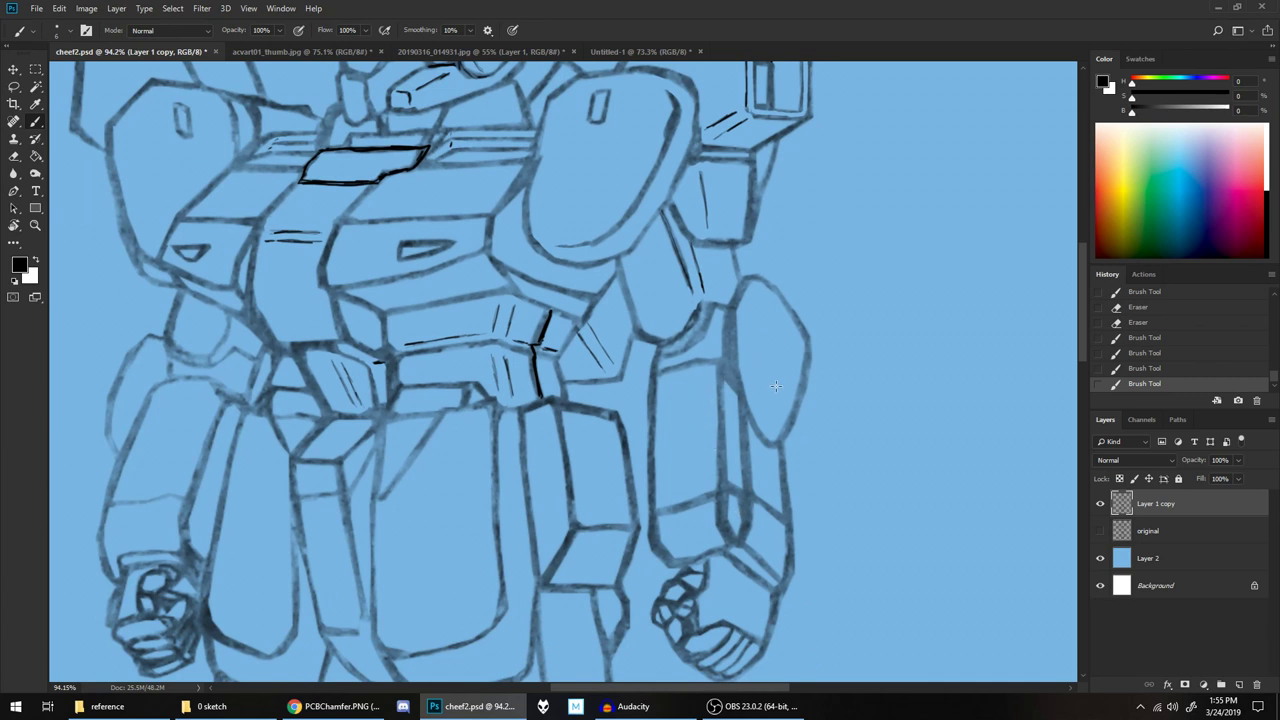
{"action": "scroll", "coordinate": [779, 430], "scroll_direction": "down", "scroll_amount": 2}
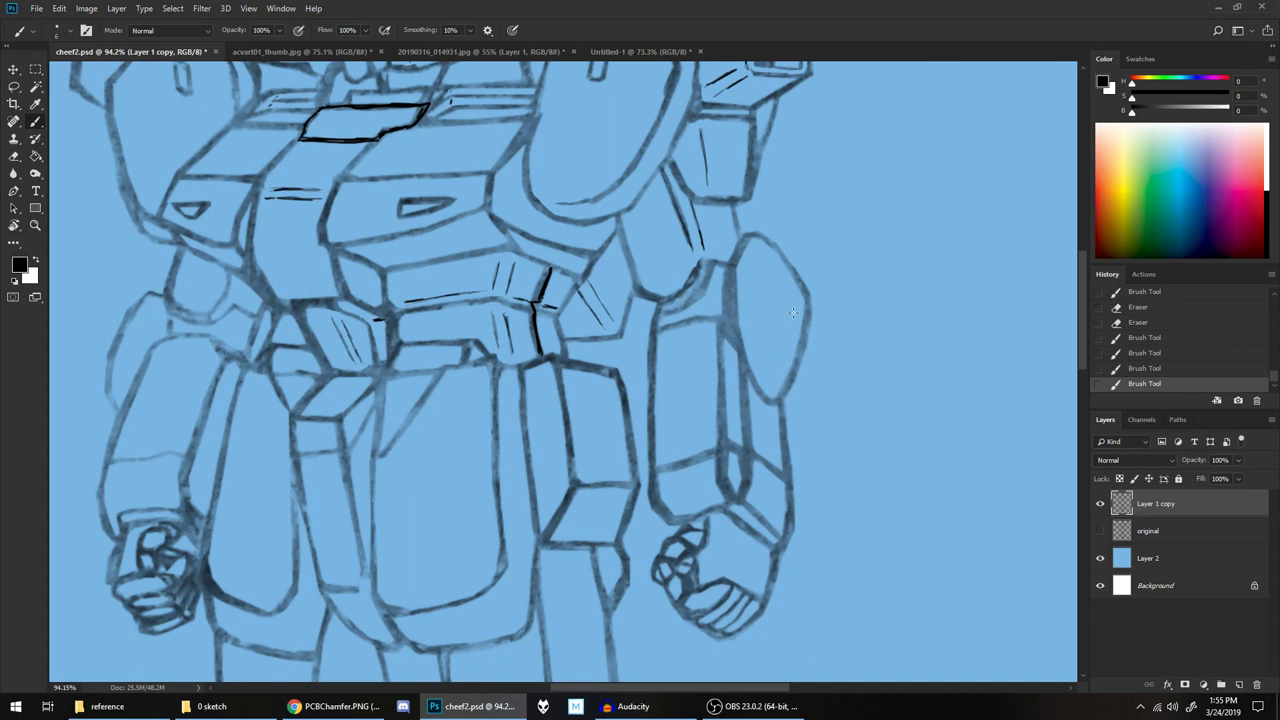
{"action": "scroll", "coordinate": [792, 313], "scroll_direction": "down", "scroll_amount": 4}
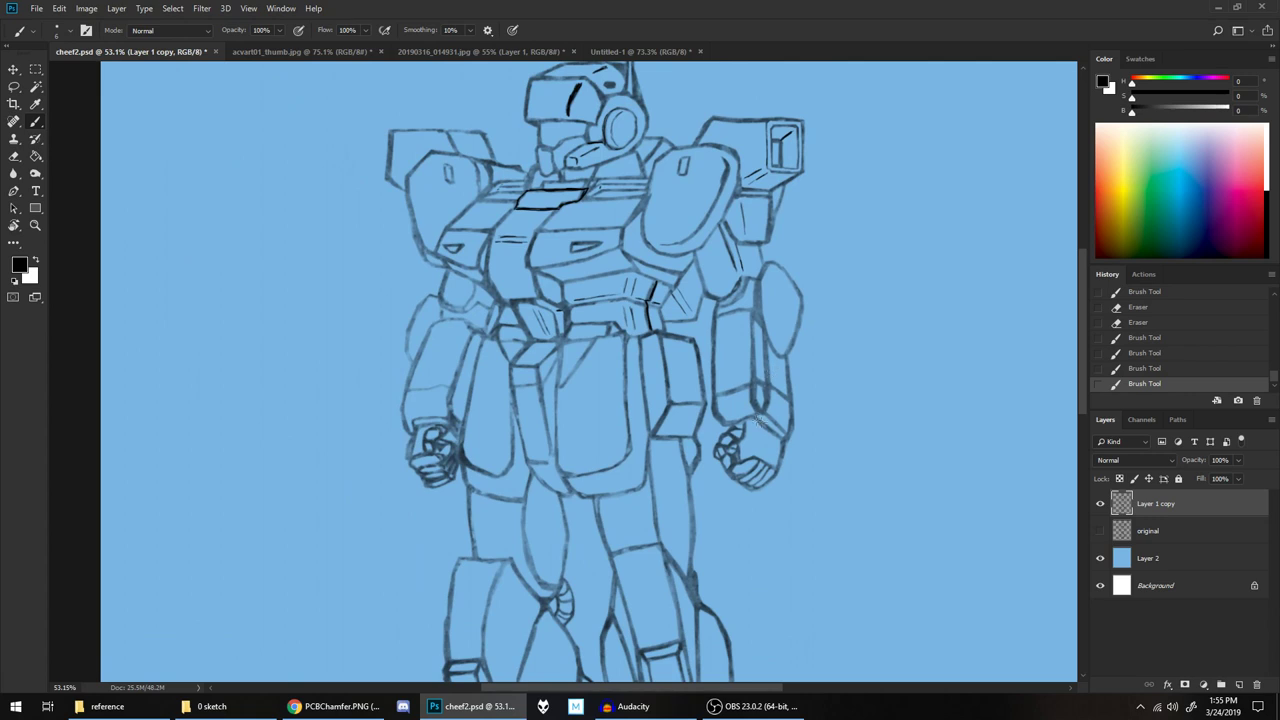
{"action": "scroll", "coordinate": [785, 368], "scroll_direction": "up", "scroll_amount": 6}
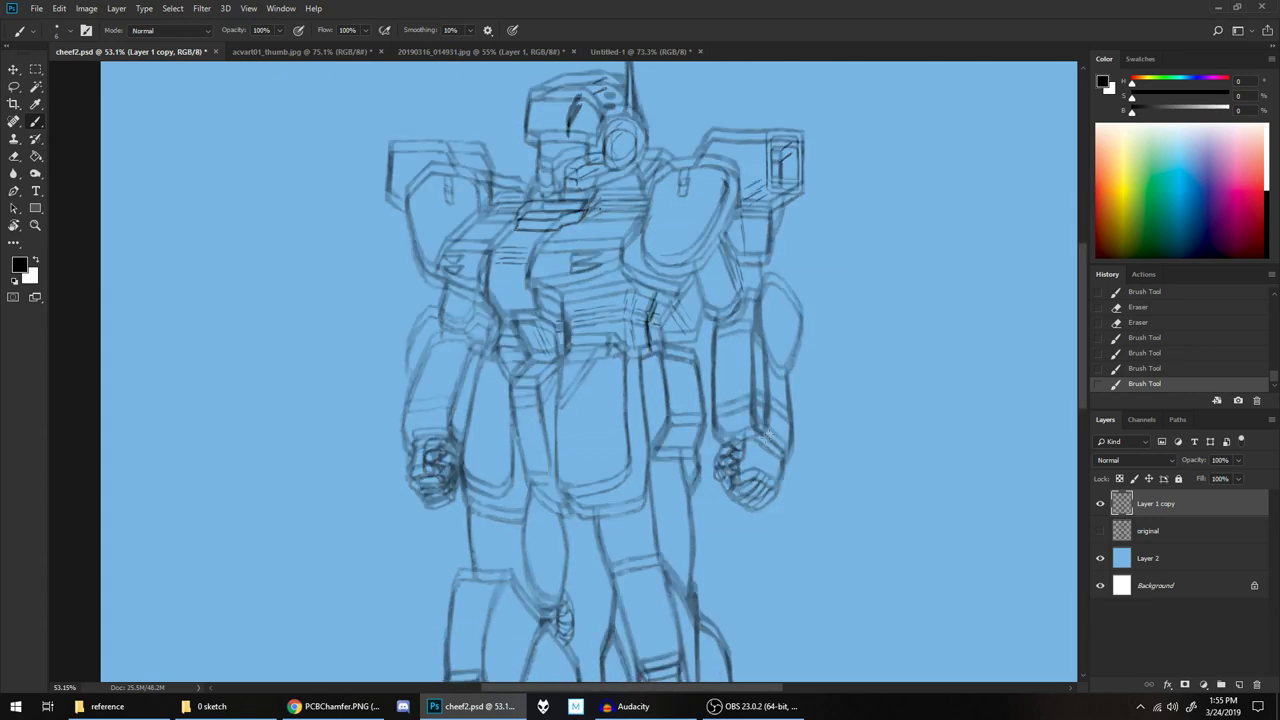
{"action": "left_click_drag", "start_coordinate": [826, 269], "coordinate": [721, 420]}
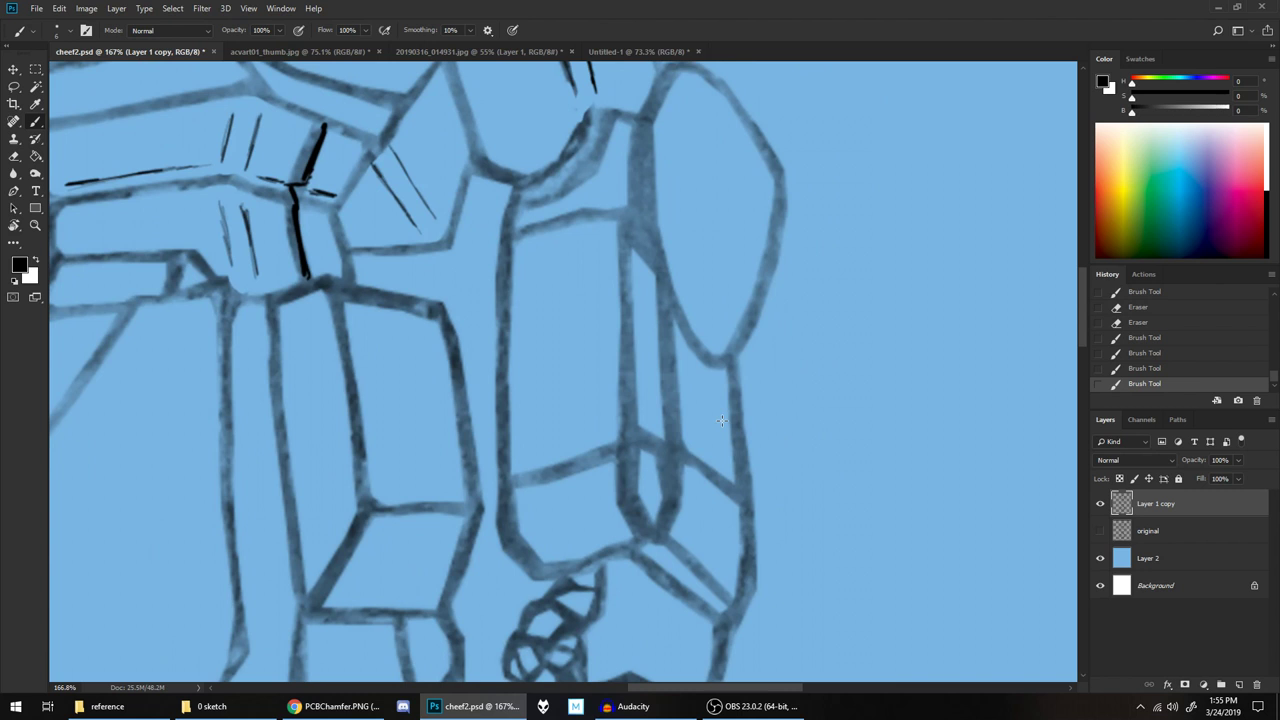
{"action": "left_click", "coordinate": [619, 490]}
{"action": "key", "text": "e"}
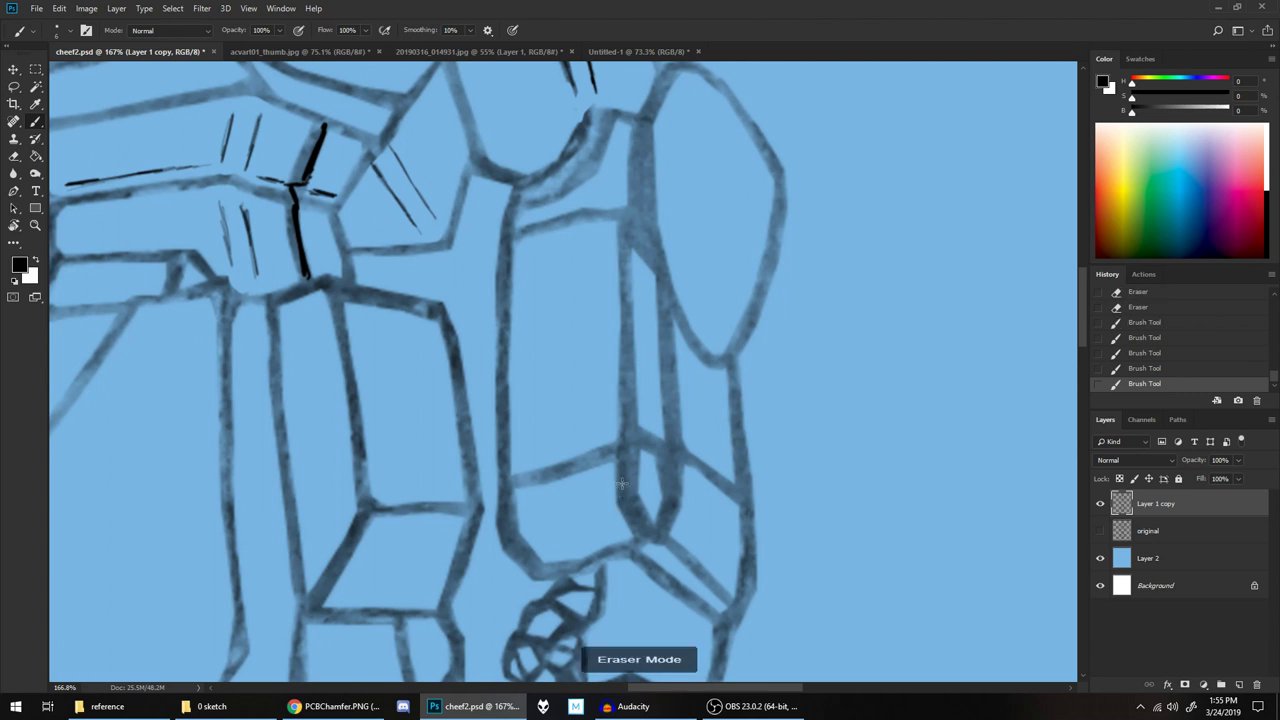
{"action": "mouse_move", "coordinate": [618, 490]}
{"action": "left_mouse_down"}
{"action": "mouse_move", "coordinate": [624, 526]}
{"action": "mouse_move", "coordinate": [615, 466]}
{"action": "mouse_move", "coordinate": [620, 494]}
{"action": "mouse_move", "coordinate": [634, 476]}
{"action": "mouse_move", "coordinate": [639, 511]}
{"action": "mouse_move", "coordinate": [646, 520]}
{"action": "mouse_move", "coordinate": [645, 499]}
{"action": "mouse_move", "coordinate": [665, 532]}
{"action": "mouse_move", "coordinate": [642, 522]}
{"action": "mouse_move", "coordinate": [667, 525]}
{"action": "mouse_move", "coordinate": [638, 529]}
{"action": "mouse_move", "coordinate": [676, 530]}
{"action": "left_mouse_up"}
{"action": "mouse_move", "coordinate": [668, 518]}
{"action": "left_mouse_down"}
{"action": "mouse_move", "coordinate": [631, 491]}
{"action": "mouse_move", "coordinate": [647, 526]}
{"action": "mouse_move", "coordinate": [636, 452]}
{"action": "left_mouse_up"}
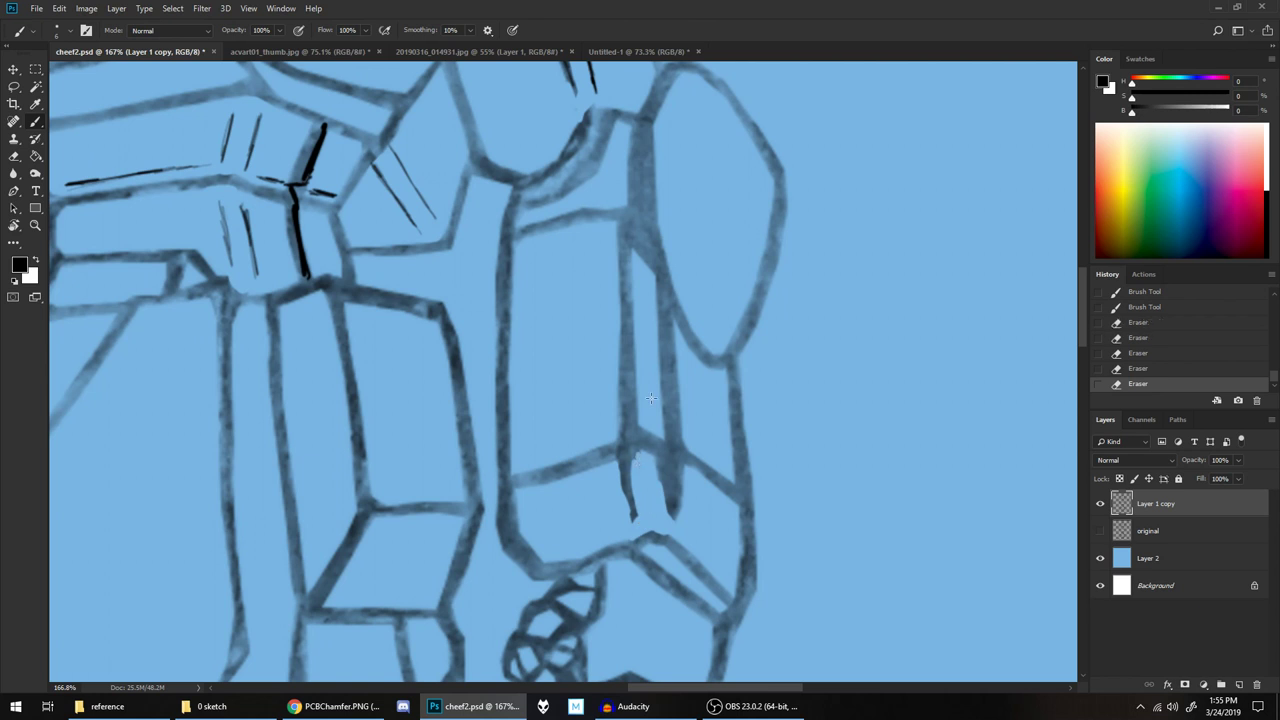
{"action": "mouse_move", "coordinate": [638, 513]}
{"action": "left_mouse_down"}
{"action": "mouse_move", "coordinate": [660, 468]}
{"action": "mouse_move", "coordinate": [668, 515]}
{"action": "mouse_move", "coordinate": [672, 474]}
{"action": "left_mouse_up"}
{"action": "mouse_move", "coordinate": [682, 518]}
{"action": "left_mouse_down"}
{"action": "mouse_move", "coordinate": [677, 469]}
{"action": "mouse_move", "coordinate": [674, 520]}
{"action": "mouse_move", "coordinate": [634, 508]}
{"action": "mouse_move", "coordinate": [628, 473]}
{"action": "mouse_move", "coordinate": [634, 520]}
{"action": "mouse_move", "coordinate": [674, 518]}
{"action": "left_mouse_up"}
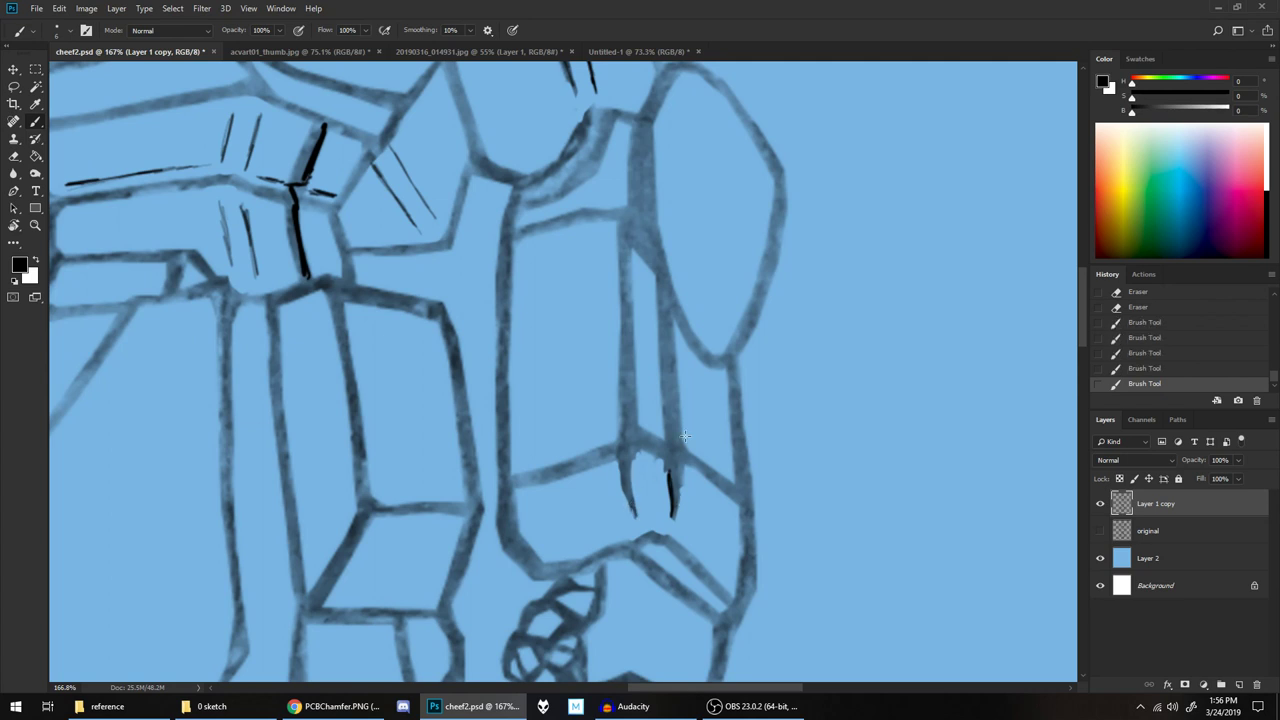
Draw a thin bent black line across the back of the hand, parallel to the knuckle edge above the fingers
{"action": "scroll", "coordinate": [684, 436], "scroll_direction": "down", "scroll_amount": 5}
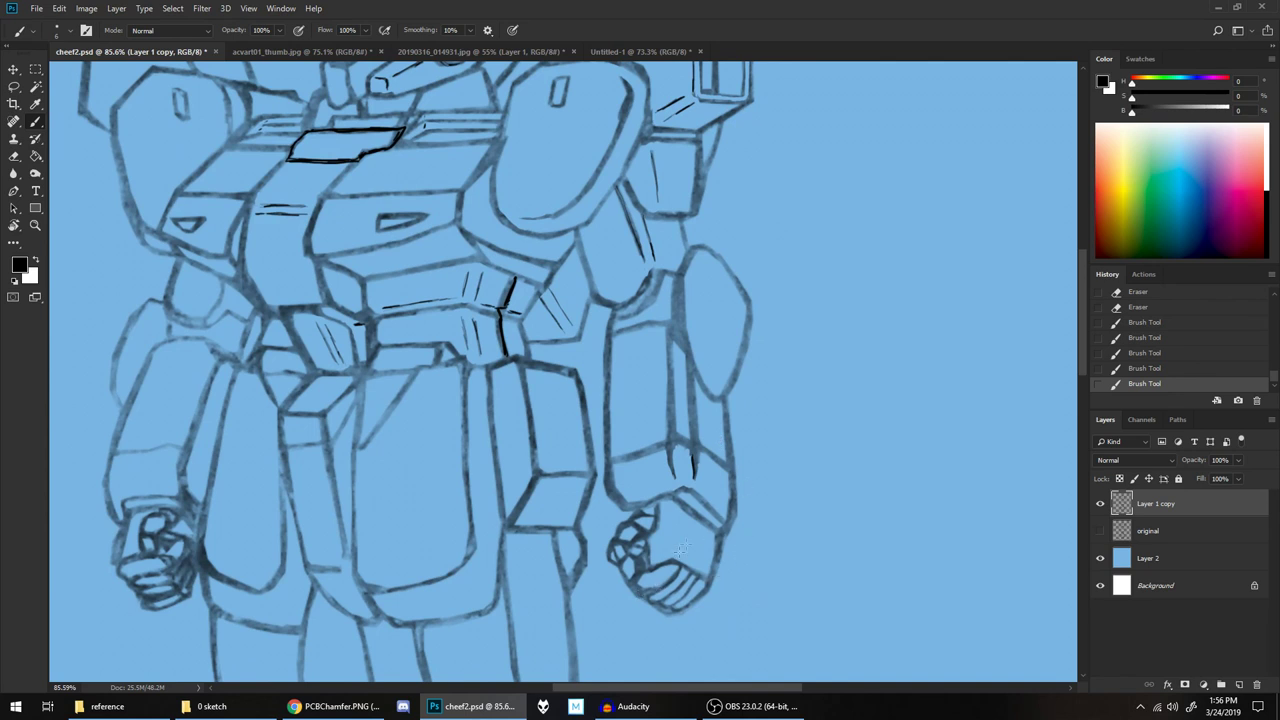
{"action": "scroll", "coordinate": [708, 572], "scroll_direction": "up", "scroll_amount": 5}
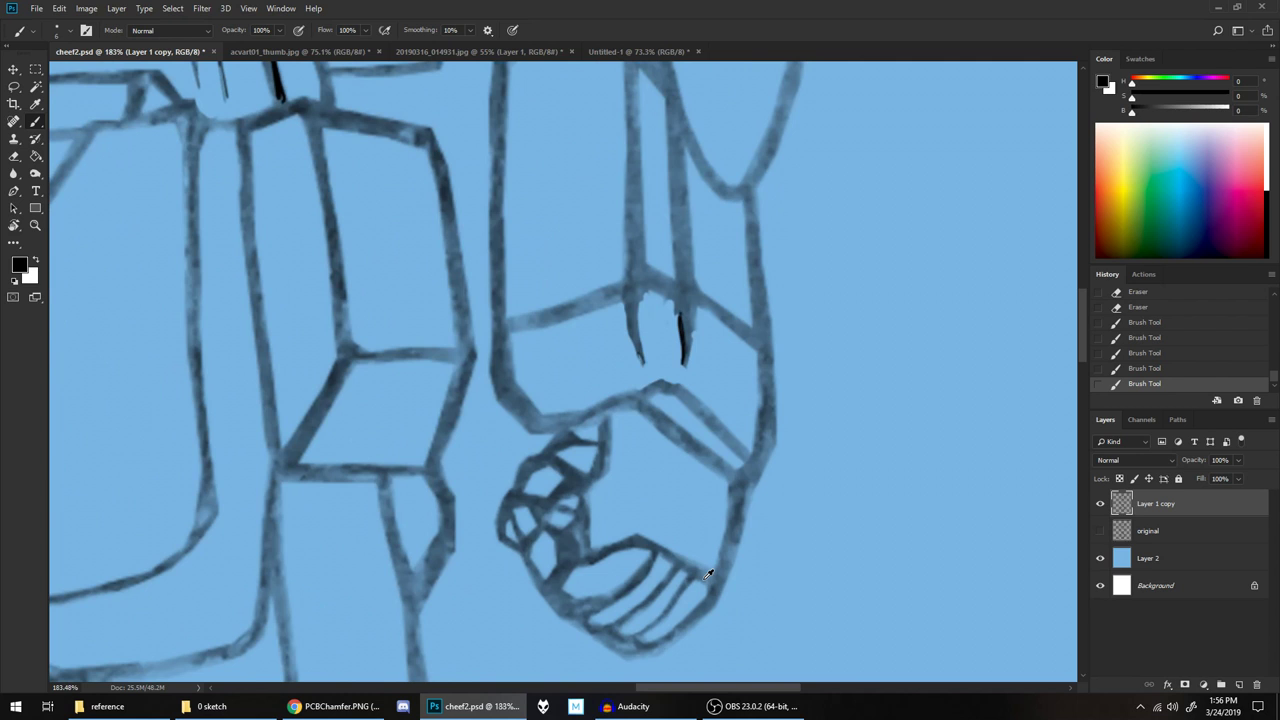
{"action": "left_click_drag", "start_coordinate": [789, 514], "coordinate": [795, 402]}
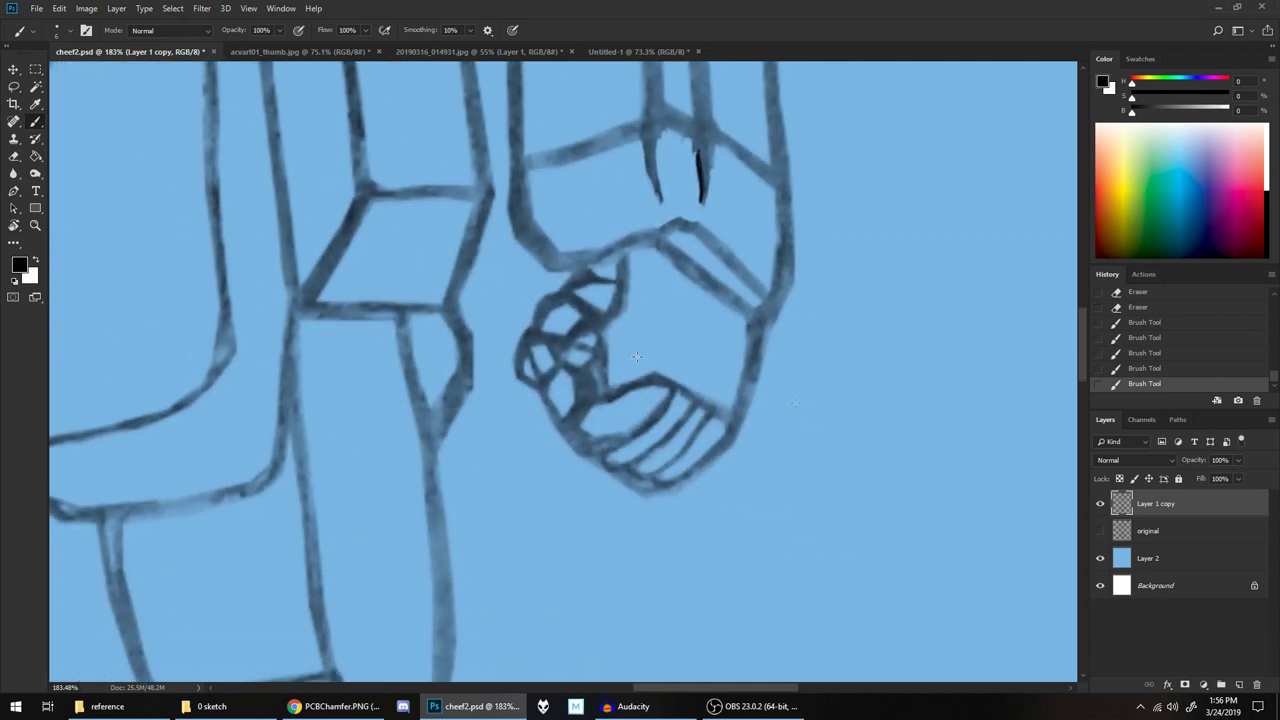
{"action": "left_click", "coordinate": [620, 371]}
{"action": "mouse_move", "coordinate": [614, 373]}
{"action": "left_mouse_down"}
{"action": "mouse_move", "coordinate": [707, 381]}
{"action": "mouse_move", "coordinate": [681, 363]}
{"action": "mouse_move", "coordinate": [712, 382]}
{"action": "left_mouse_up"}
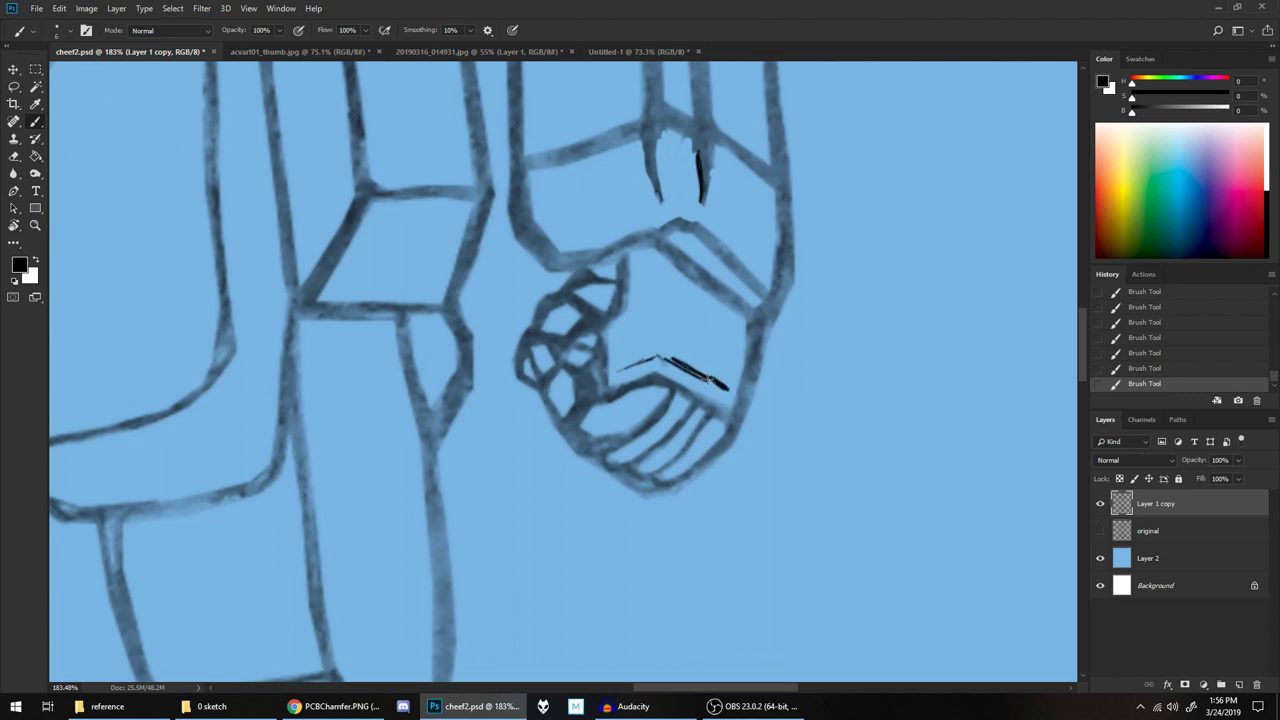
{"action": "left_click_drag", "start_coordinate": [620, 370], "coordinate": [657, 354]}
{"action": "left_click_drag", "start_coordinate": [730, 391], "coordinate": [740, 397]}
Erase the ends of the inner contour on the far shoulder plate and draw a short black accent along the plate's lower outer curve
{"action": "scroll", "coordinate": [789, 346], "scroll_direction": "down", "scroll_amount": 10}
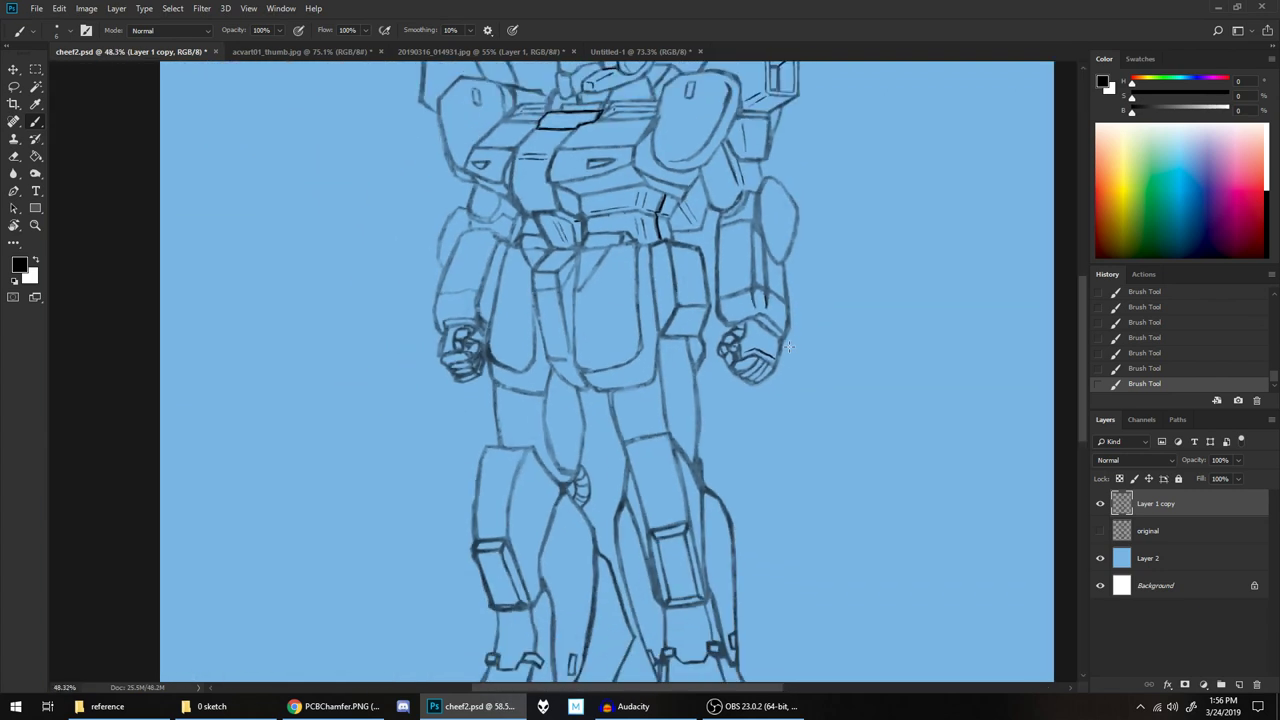
{"action": "left_click_drag", "start_coordinate": [837, 317], "coordinate": [866, 482]}
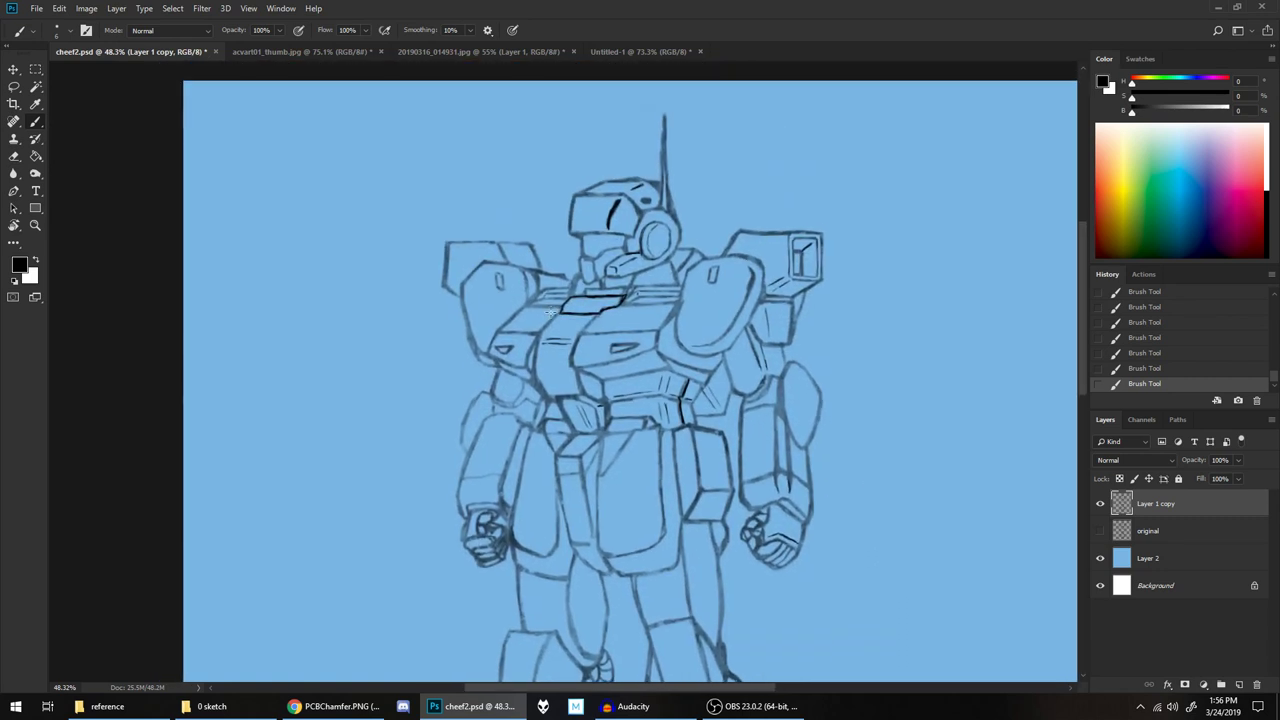
{"action": "scroll", "coordinate": [550, 312], "scroll_direction": "up", "scroll_amount": 5}
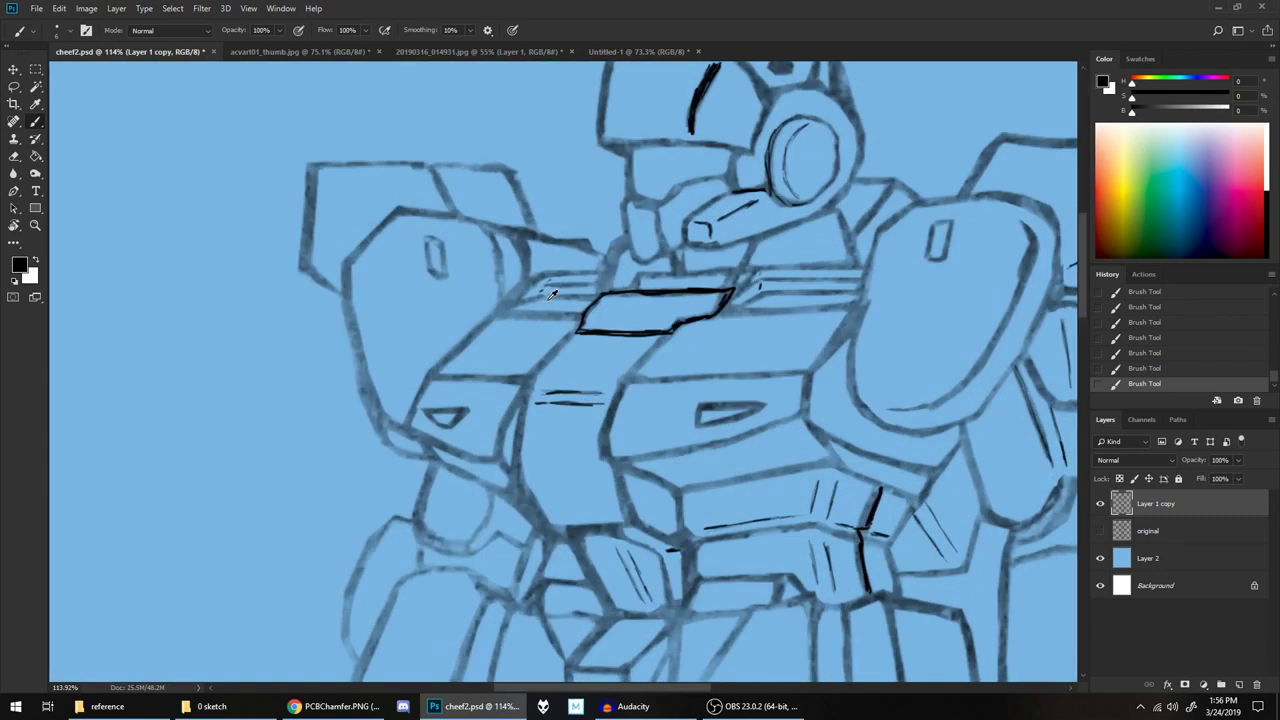
{"action": "left_click_drag", "start_coordinate": [659, 270], "coordinate": [694, 268]}
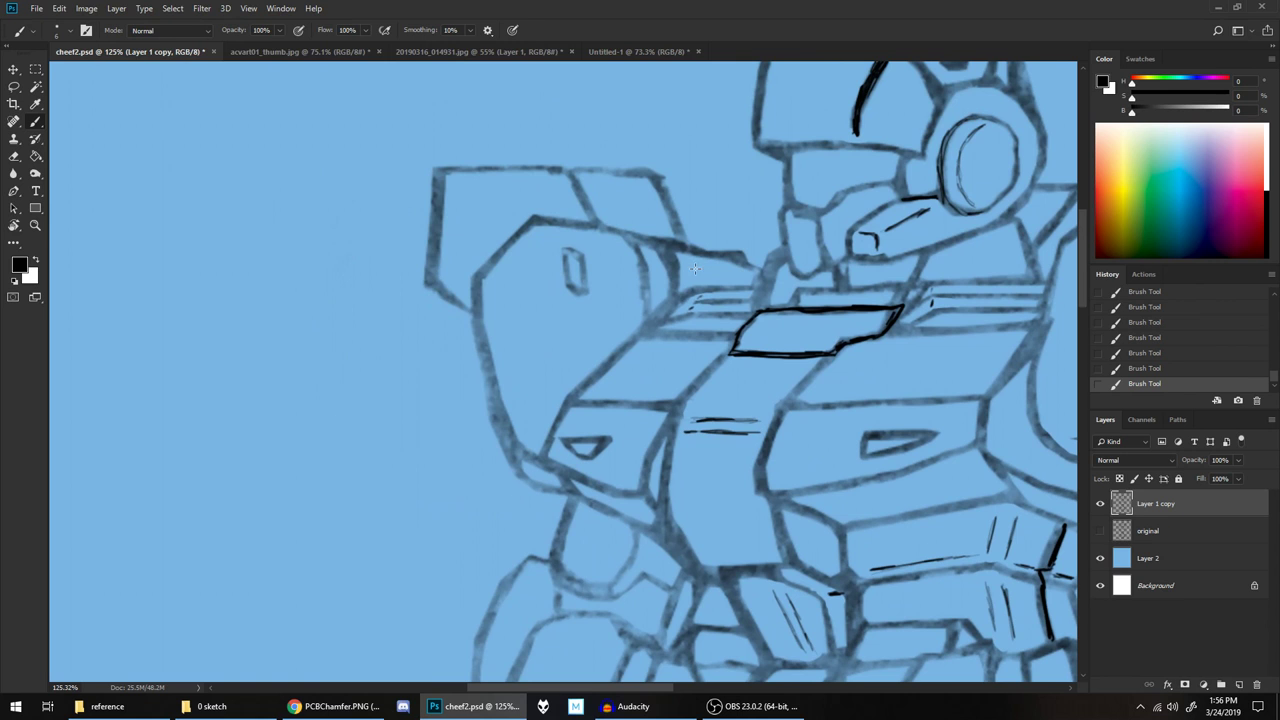
{"action": "key", "text": "grave"}
{"action": "left_click_drag", "start_coordinate": [634, 248], "coordinate": [646, 260]}
{"action": "left_click", "coordinate": [638, 246]}
{"action": "mouse_move", "coordinate": [514, 432]}
{"action": "left_mouse_down"}
{"action": "mouse_move", "coordinate": [506, 401]}
{"action": "mouse_move", "coordinate": [530, 472]}
{"action": "mouse_move", "coordinate": [548, 399]}
{"action": "mouse_move", "coordinate": [531, 453]}
{"action": "mouse_move", "coordinate": [530, 397]}
{"action": "mouse_move", "coordinate": [530, 463]}
{"action": "left_mouse_up"}
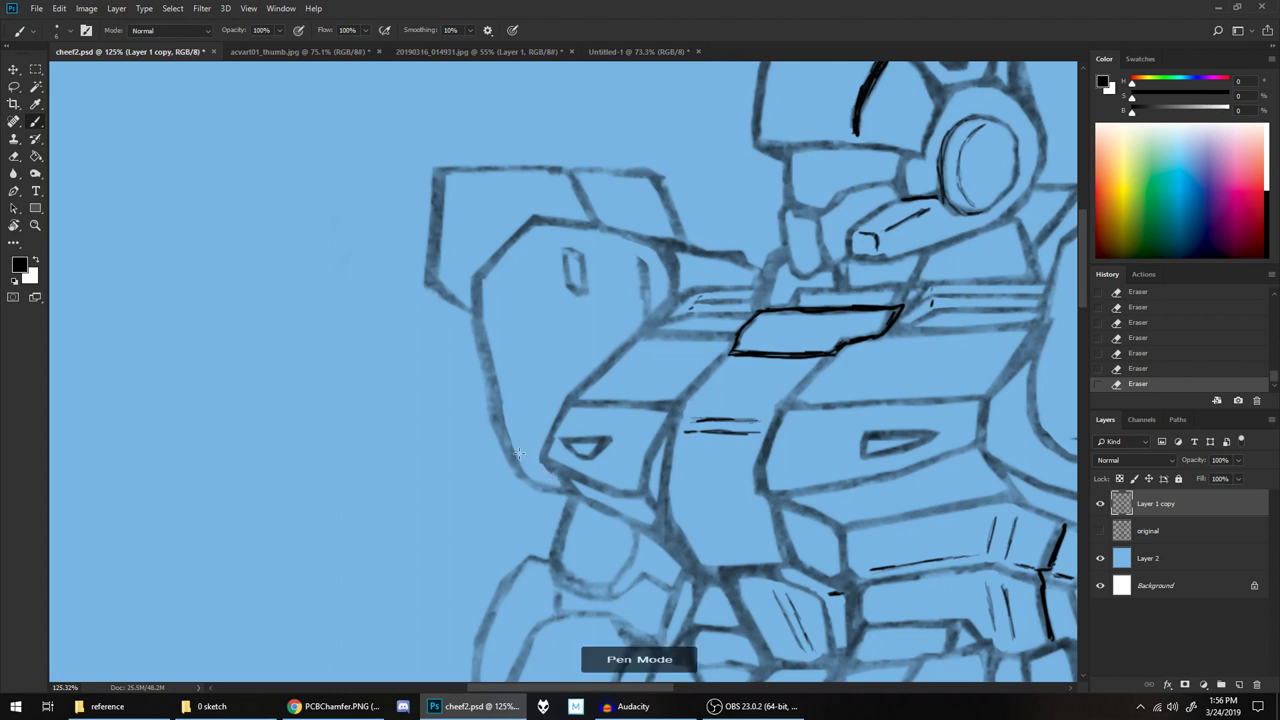
{"action": "mouse_move", "coordinate": [525, 462]}
{"action": "left_mouse_down"}
{"action": "mouse_move", "coordinate": [501, 434]}
{"action": "mouse_move", "coordinate": [530, 463]}
{"action": "left_mouse_up"}
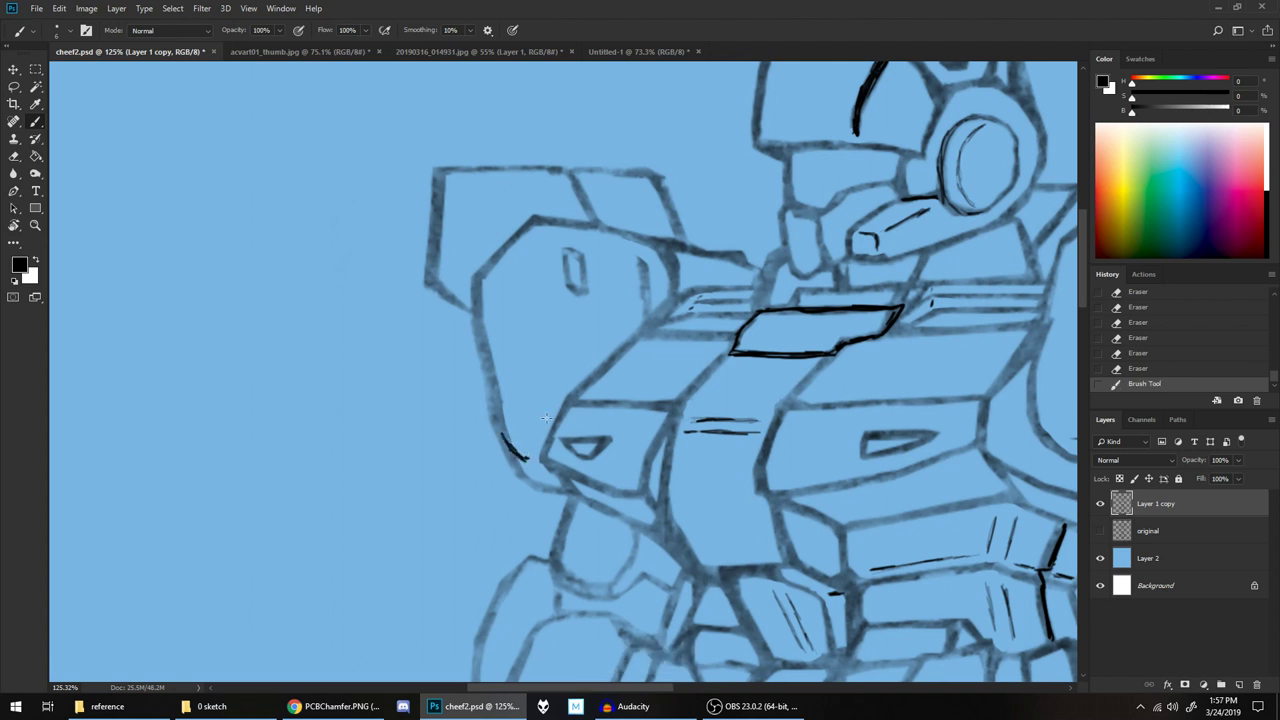
Erase the thick dividing line on the far shoulder box and draw two short parallel black lines in its place
{"action": "key", "text": "e"}
{"action": "left_click", "coordinate": [593, 214]}
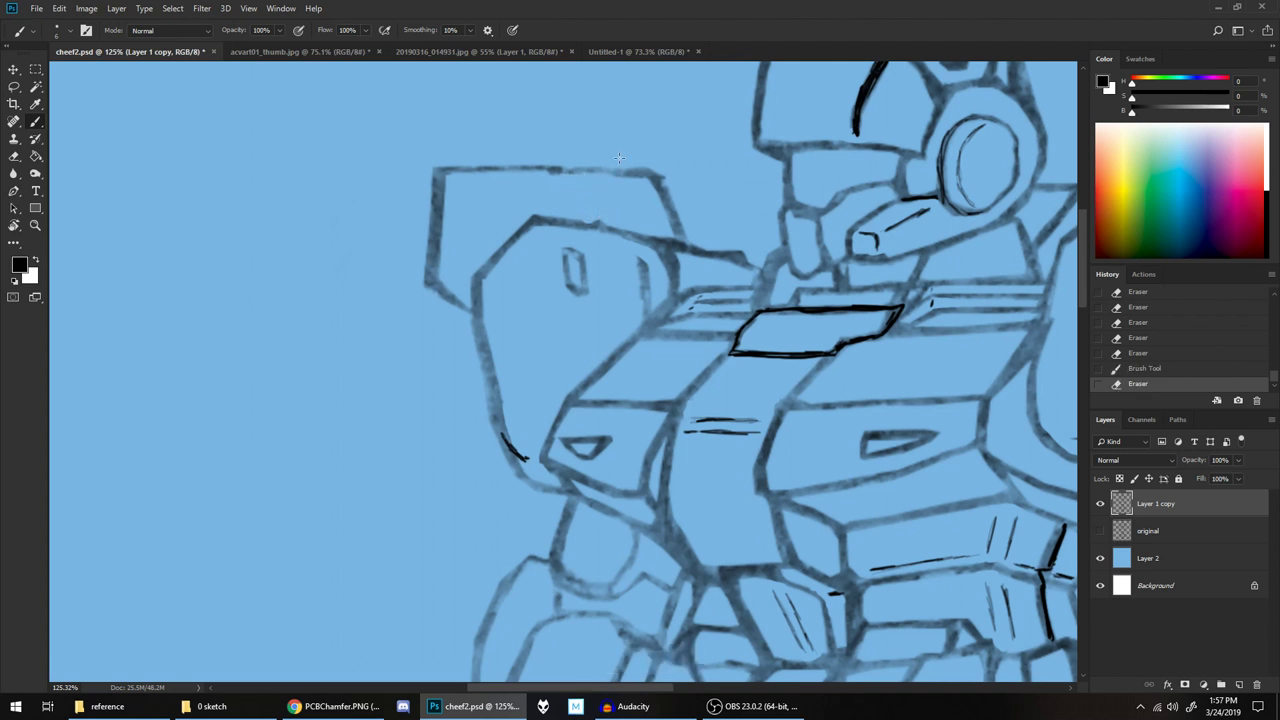
{"action": "left_click", "coordinate": [569, 187]}
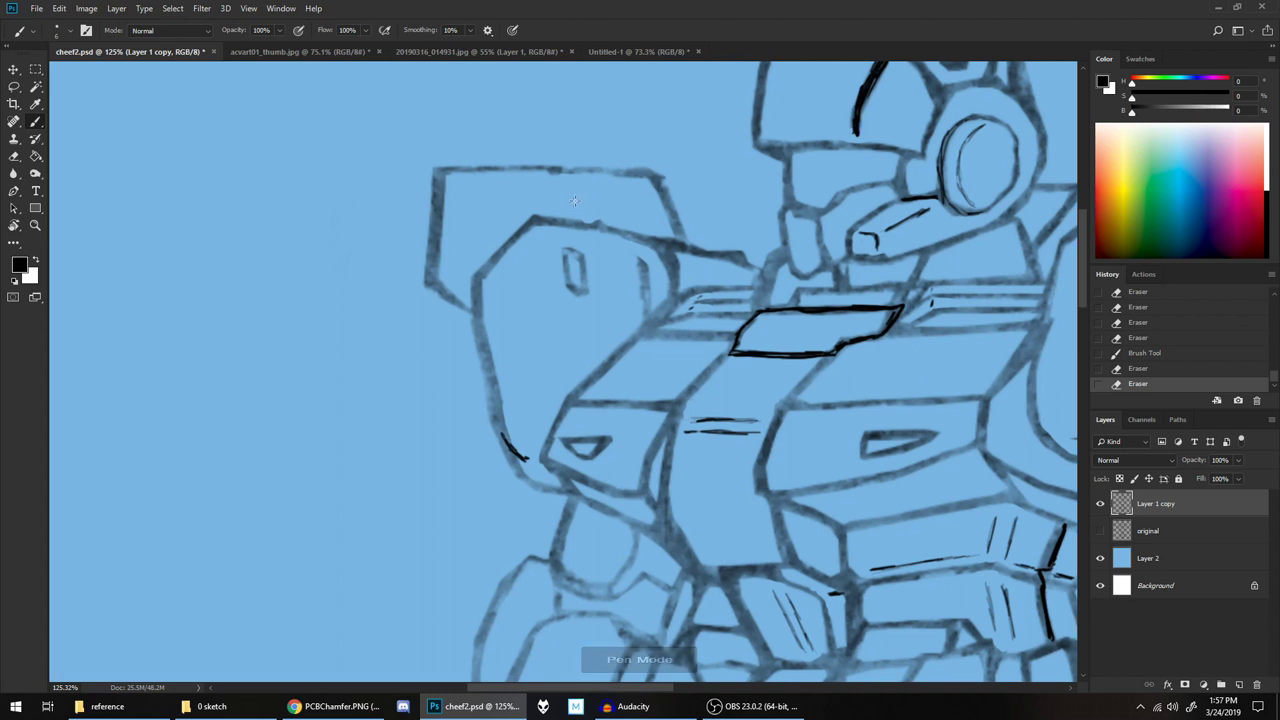
{"action": "key", "text": "b"}
{"action": "mouse_move", "coordinate": [581, 206]}
{"action": "left_mouse_down"}
{"action": "mouse_move", "coordinate": [566, 182]}
{"action": "mouse_move", "coordinate": [602, 217]}
{"action": "left_mouse_up"}
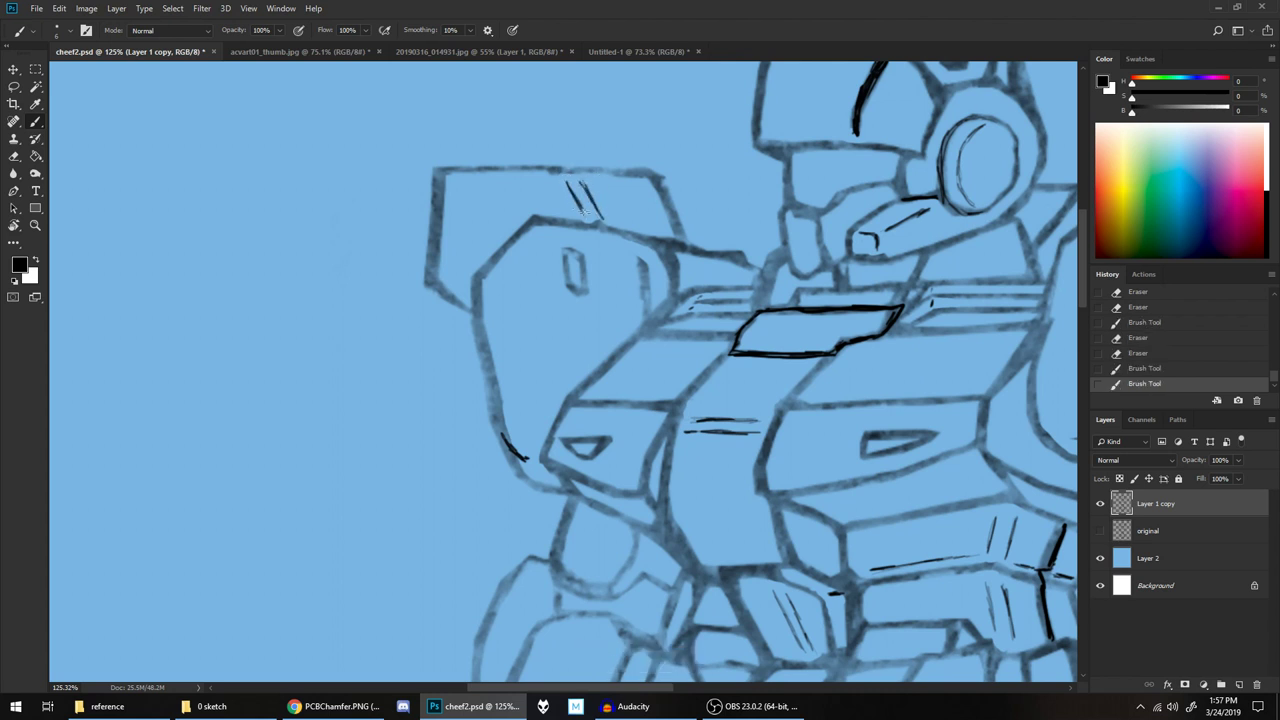
{"action": "mouse_move", "coordinate": [578, 183]}
{"action": "left_mouse_down"}
{"action": "mouse_move", "coordinate": [592, 204]}
{"action": "mouse_move", "coordinate": [570, 187]}
{"action": "left_mouse_up"}
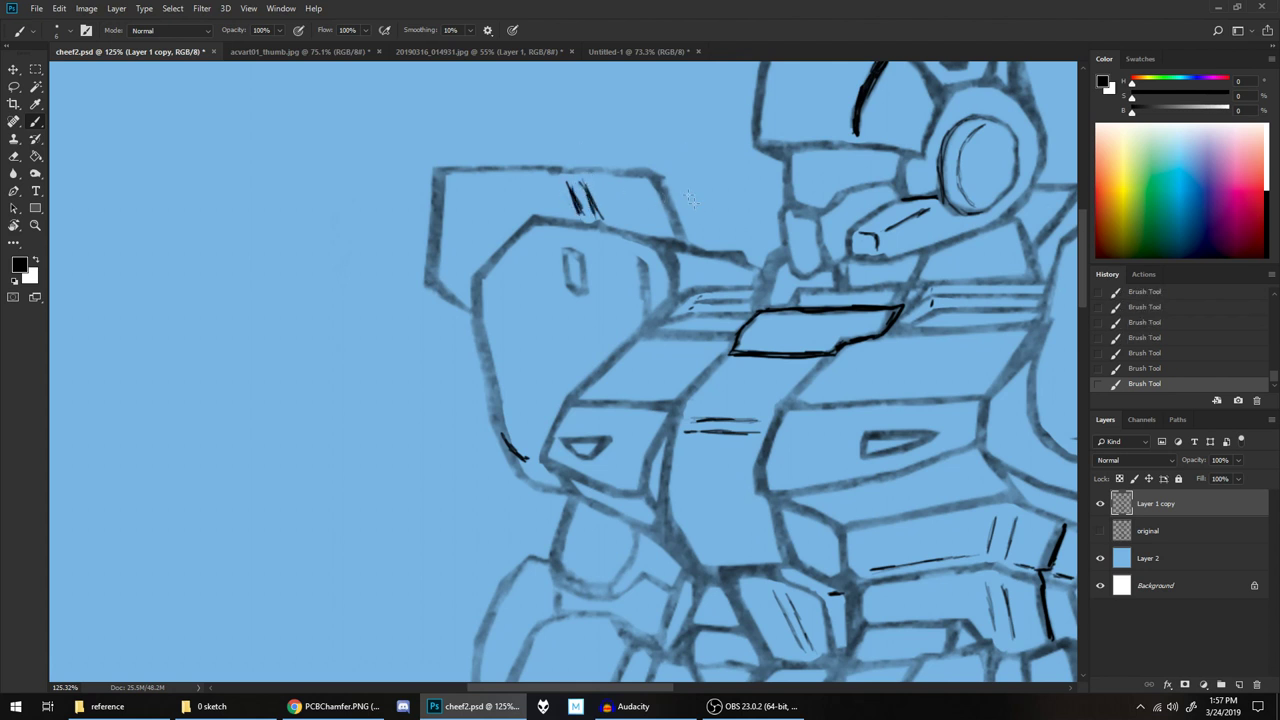
{"action": "scroll", "coordinate": [733, 163], "scroll_direction": "down", "scroll_amount": 2}
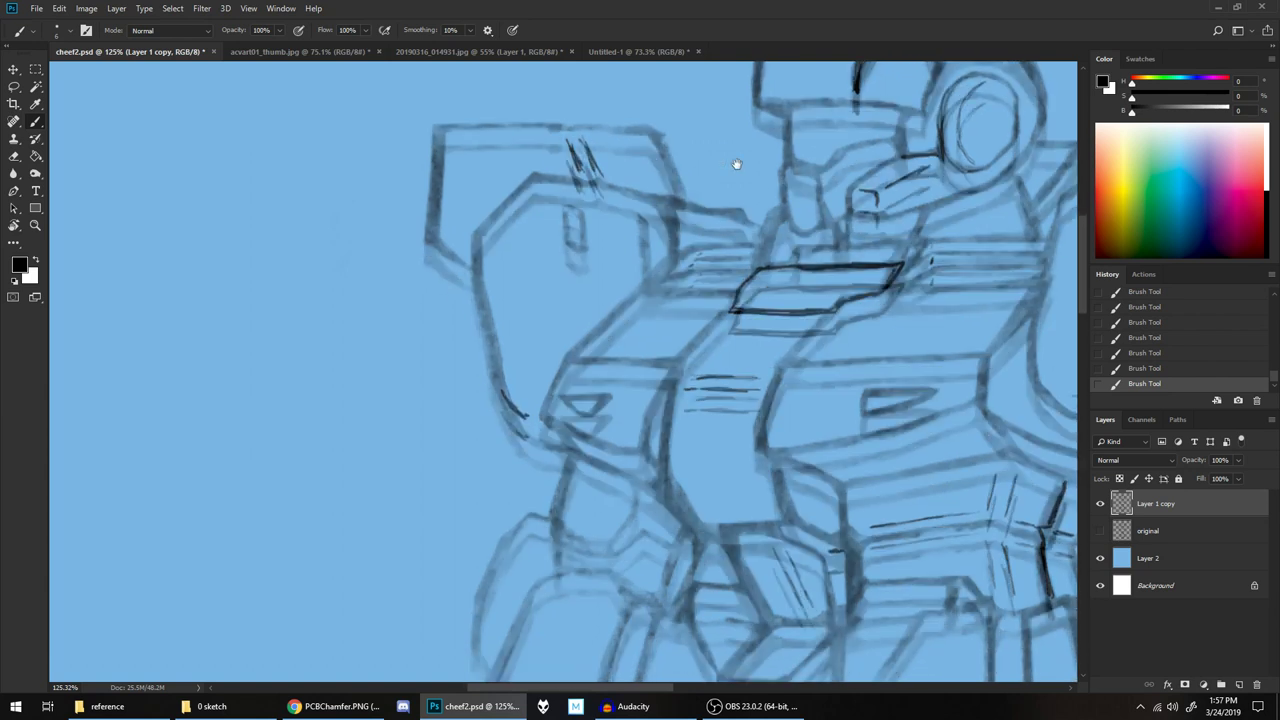
{"action": "scroll", "coordinate": [823, 227], "scroll_direction": "down", "scroll_amount": 5}
{"action": "left_click_drag", "start_coordinate": [822, 228], "coordinate": [637, 262]}
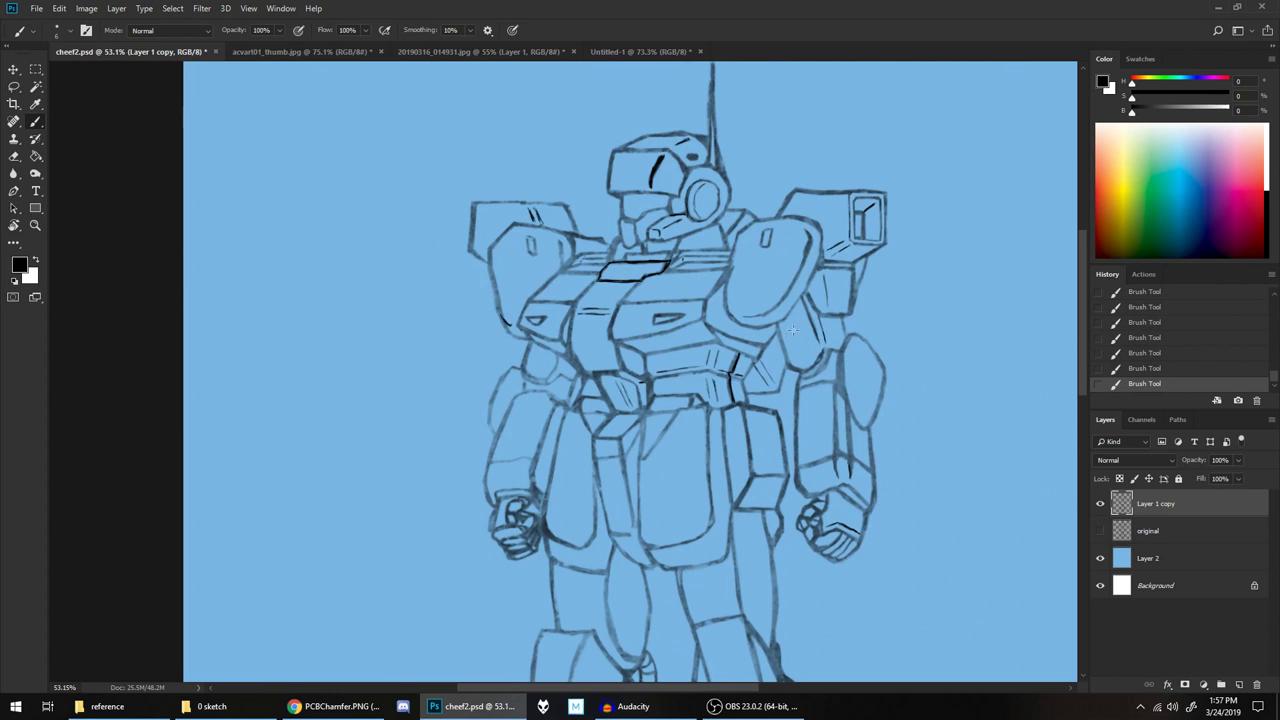
{"action": "left_click_drag", "start_coordinate": [763, 310], "coordinate": [662, 362]}
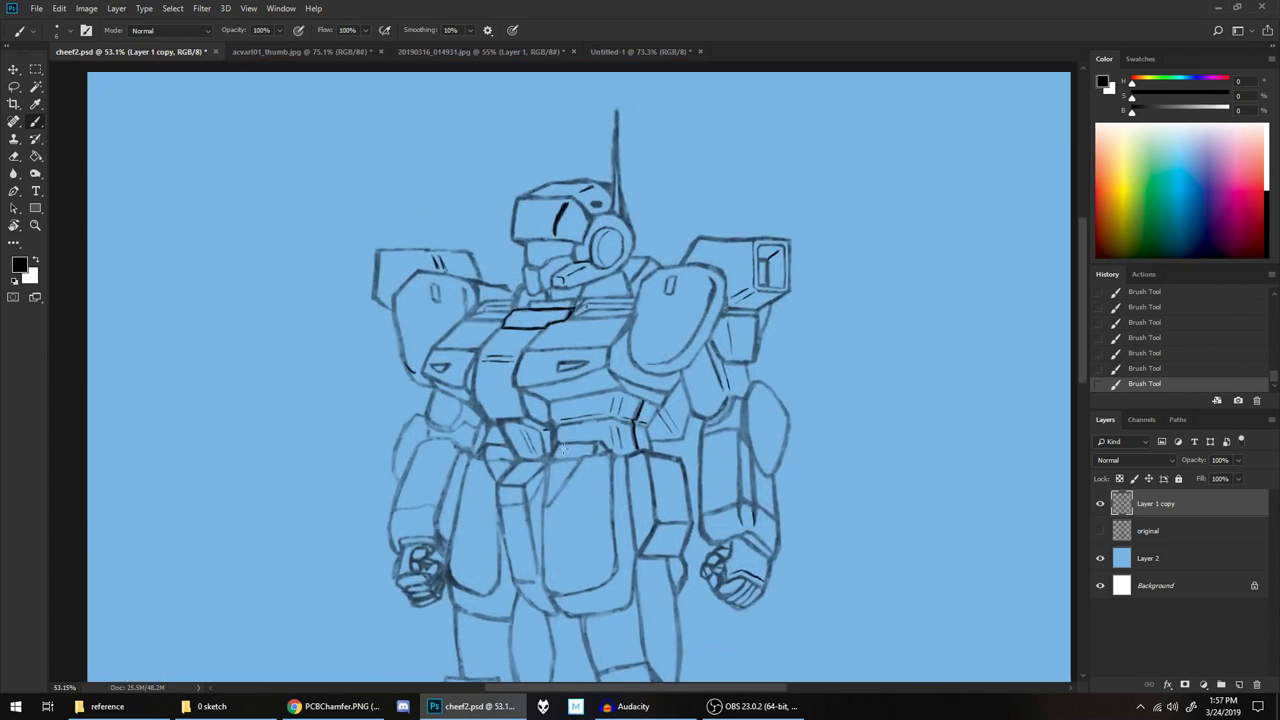
Erase the thick front edge of the crotch block and draw thin paired black lines along its front and side edges, plus one line below
{"action": "scroll", "coordinate": [760, 333], "scroll_direction": "down", "scroll_amount": 5}
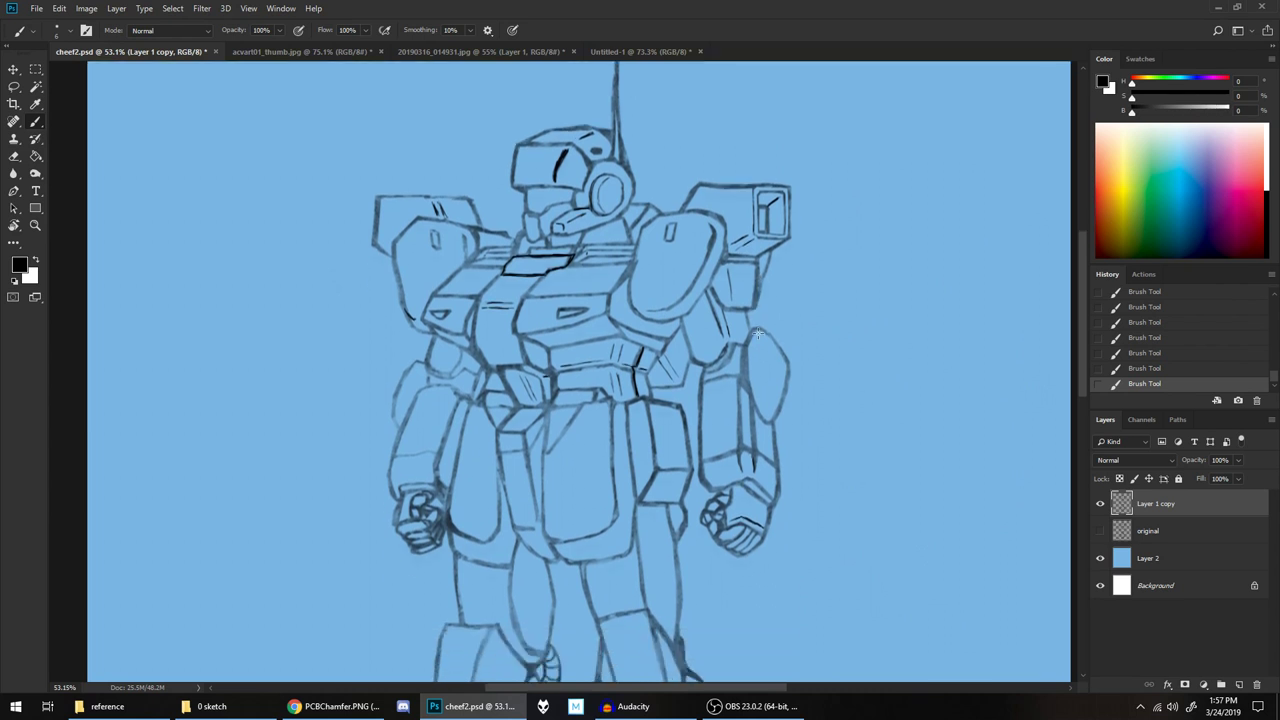
{"action": "scroll", "coordinate": [752, 338], "scroll_direction": "down", "scroll_amount": 3}
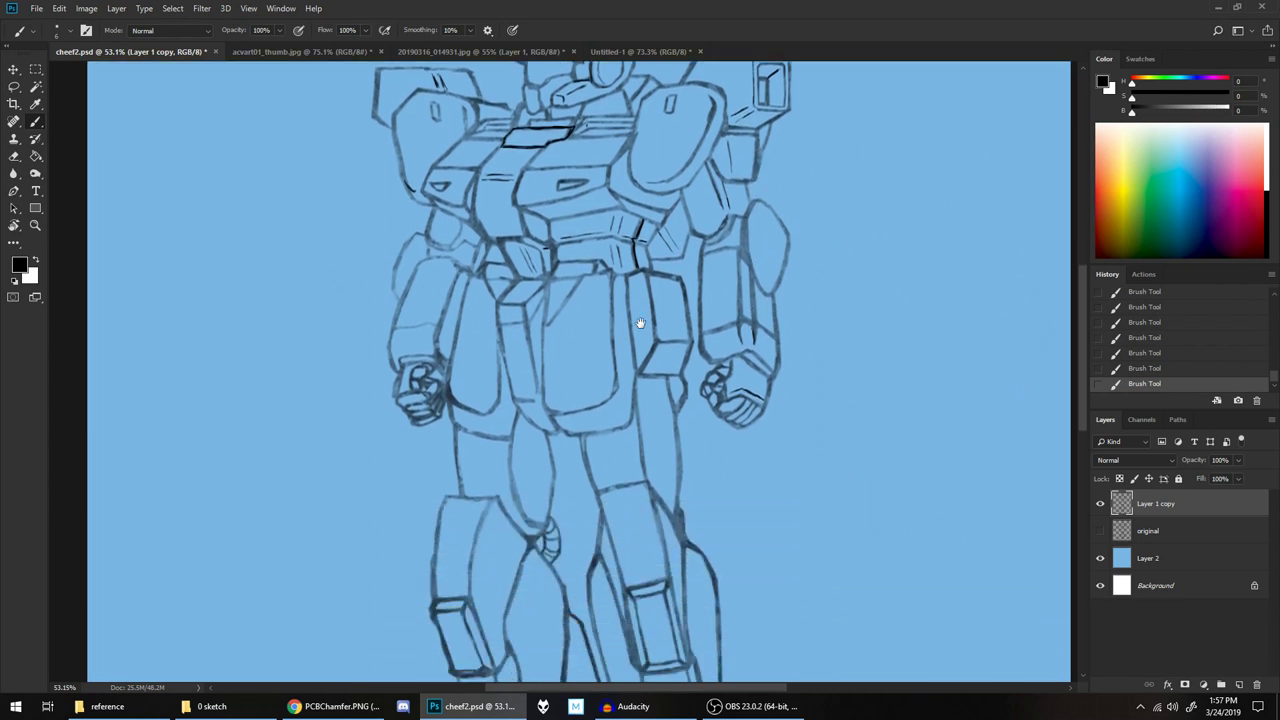
{"action": "left_click_drag", "start_coordinate": [640, 323], "coordinate": [829, 351]}
{"action": "scroll", "coordinate": [830, 388], "scroll_direction": "up", "scroll_amount": 6}
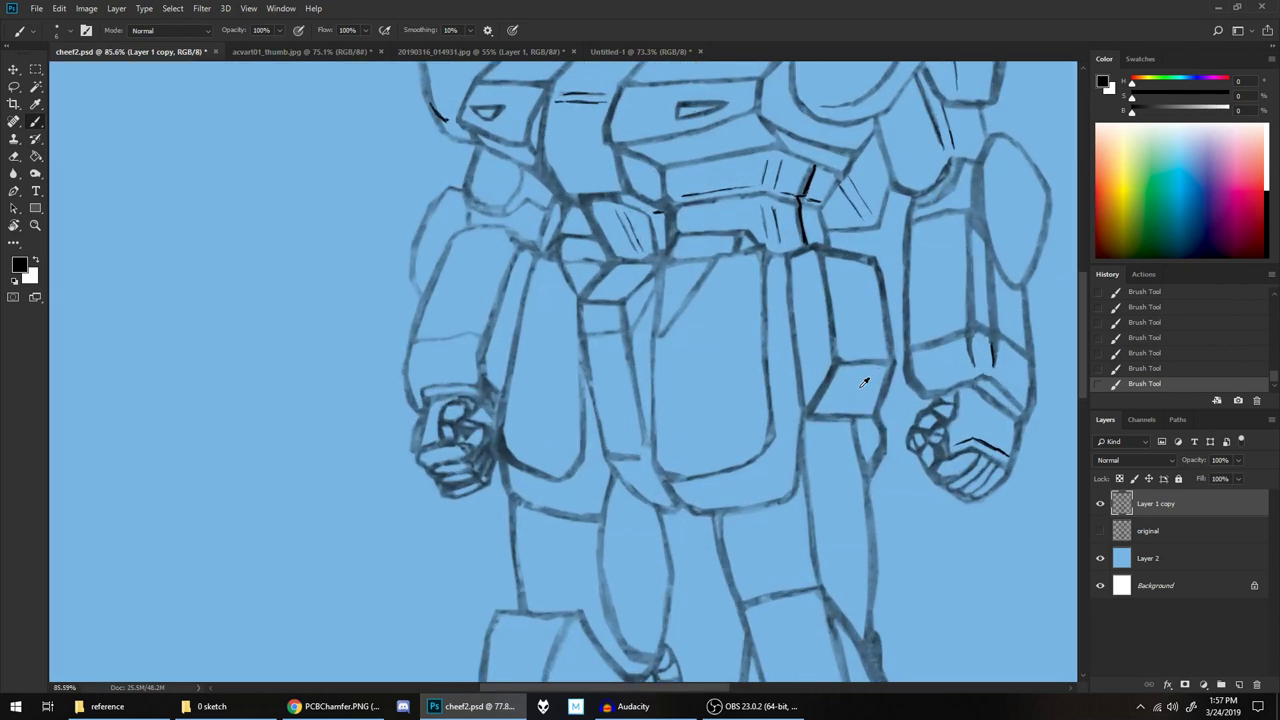
{"action": "left_click_drag", "start_coordinate": [870, 267], "coordinate": [799, 323]}
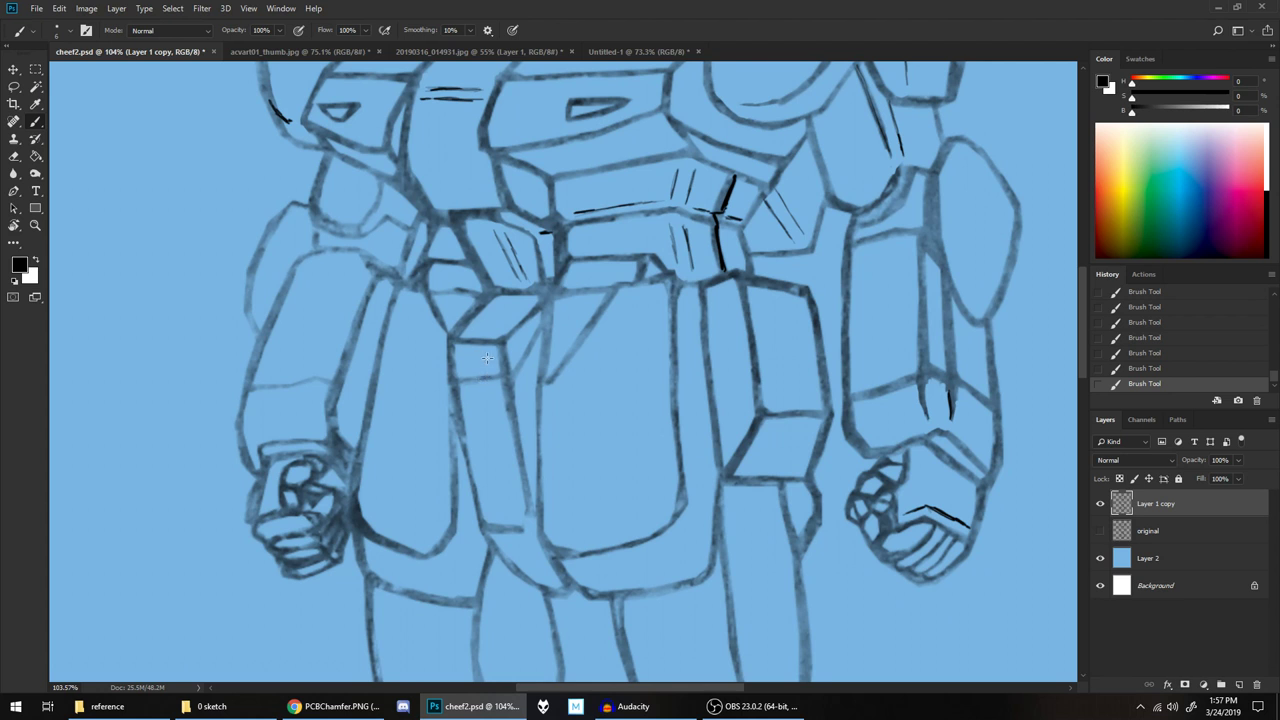
{"action": "key", "text": "e"}
{"action": "mouse_move", "coordinate": [473, 390]}
{"action": "left_mouse_down"}
{"action": "mouse_move", "coordinate": [488, 376]}
{"action": "mouse_move", "coordinate": [504, 386]}
{"action": "mouse_move", "coordinate": [462, 380]}
{"action": "mouse_move", "coordinate": [510, 383]}
{"action": "mouse_move", "coordinate": [515, 367]}
{"action": "mouse_move", "coordinate": [472, 340]}
{"action": "mouse_move", "coordinate": [480, 353]}
{"action": "left_mouse_up"}
{"action": "left_click_drag", "start_coordinate": [460, 340], "coordinate": [456, 342]}
{"action": "key", "text": "b"}
{"action": "mouse_move", "coordinate": [503, 336]}
{"action": "left_mouse_down"}
{"action": "mouse_move", "coordinate": [455, 334]}
{"action": "mouse_move", "coordinate": [504, 337]}
{"action": "mouse_move", "coordinate": [485, 347]}
{"action": "mouse_move", "coordinate": [502, 348]}
{"action": "mouse_move", "coordinate": [455, 341]}
{"action": "mouse_move", "coordinate": [462, 350]}
{"action": "left_mouse_up"}
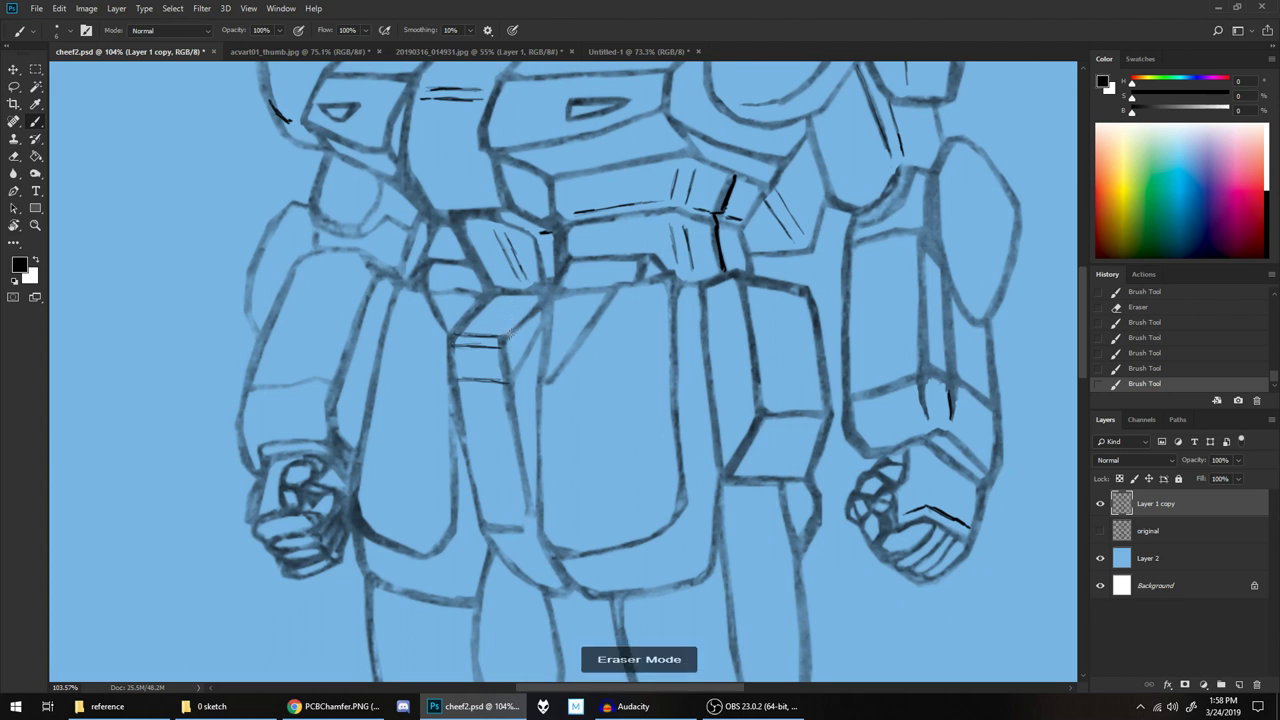
{"action": "mouse_move", "coordinate": [525, 330]}
{"action": "left_mouse_down"}
{"action": "mouse_move", "coordinate": [519, 320]}
{"action": "mouse_move", "coordinate": [510, 331]}
{"action": "mouse_move", "coordinate": [538, 300]}
{"action": "left_mouse_up"}
{"action": "mouse_move", "coordinate": [508, 344]}
{"action": "left_mouse_down"}
{"action": "mouse_move", "coordinate": [540, 300]}
{"action": "mouse_move", "coordinate": [508, 329]}
{"action": "left_mouse_up"}
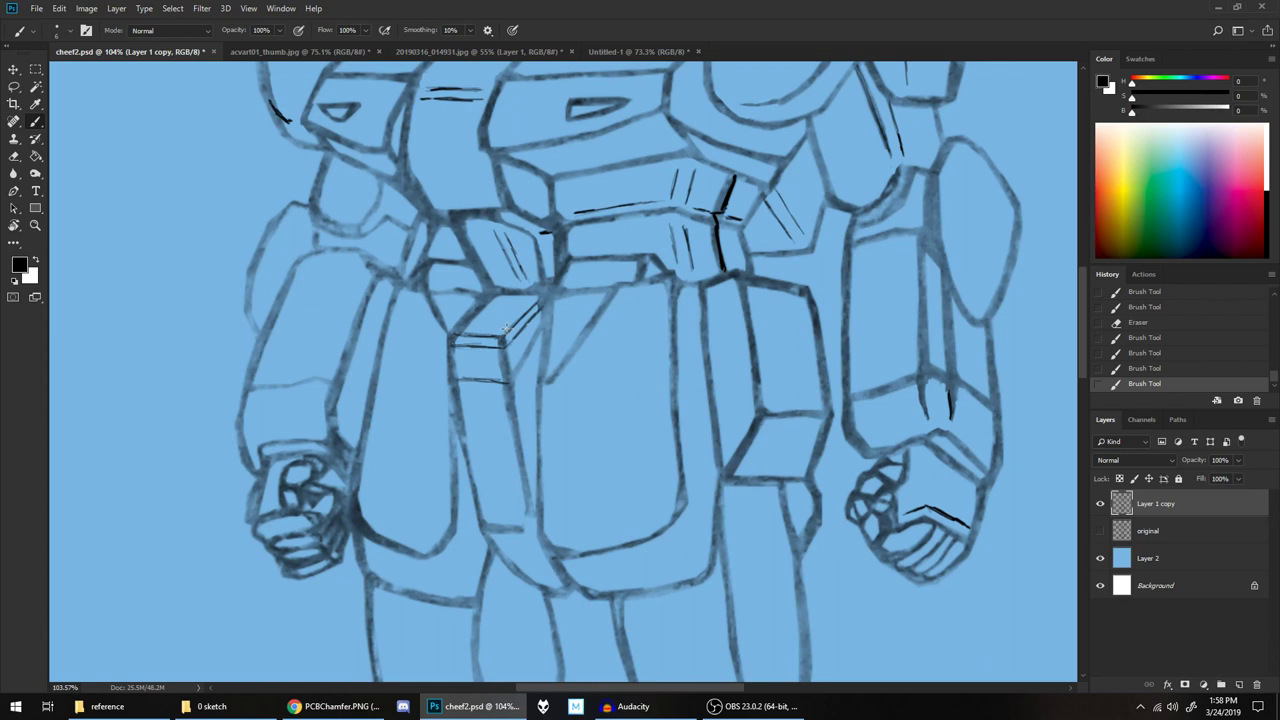
Examine the crotch block, skirt armour and torso lines at several magnifications
{"action": "scroll", "coordinate": [554, 463], "scroll_direction": "down", "scroll_amount": 5}
{"action": "scroll", "coordinate": [554, 463], "scroll_direction": "up", "scroll_amount": 6}
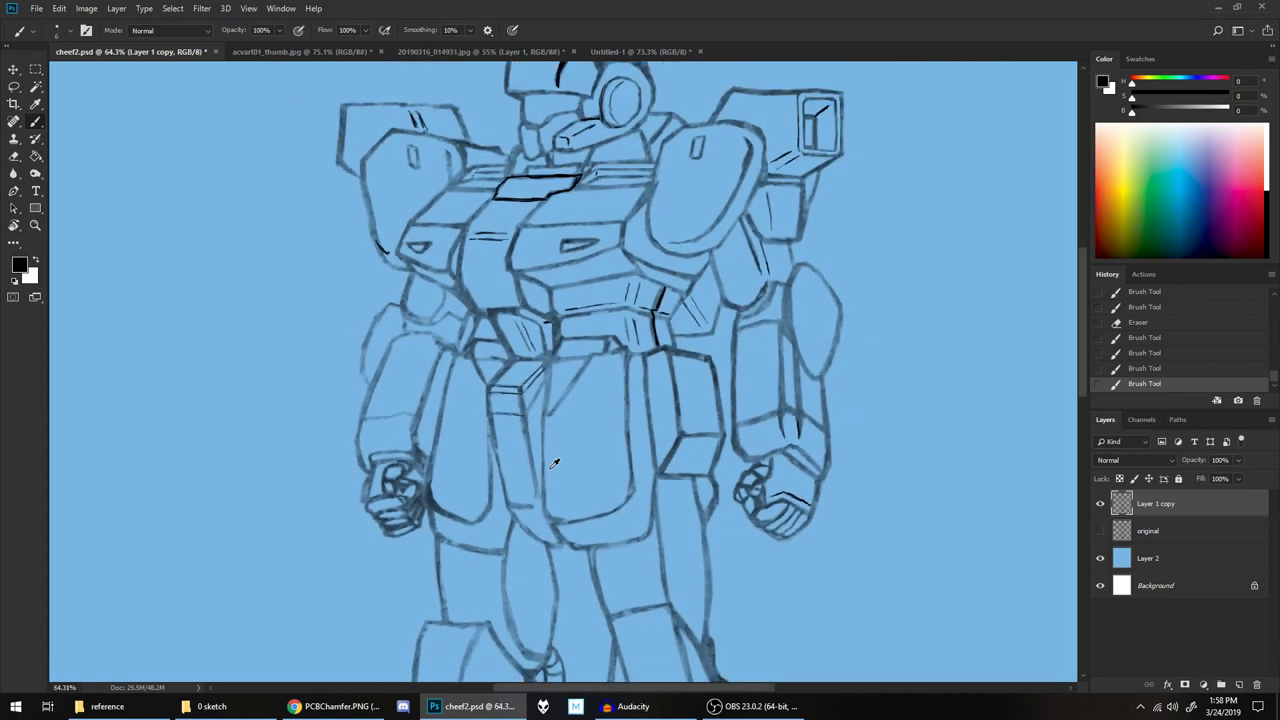
{"action": "scroll", "coordinate": [554, 463], "scroll_direction": "up", "scroll_amount": 4}
{"action": "left_click_drag", "start_coordinate": [554, 463], "coordinate": [725, 324]}
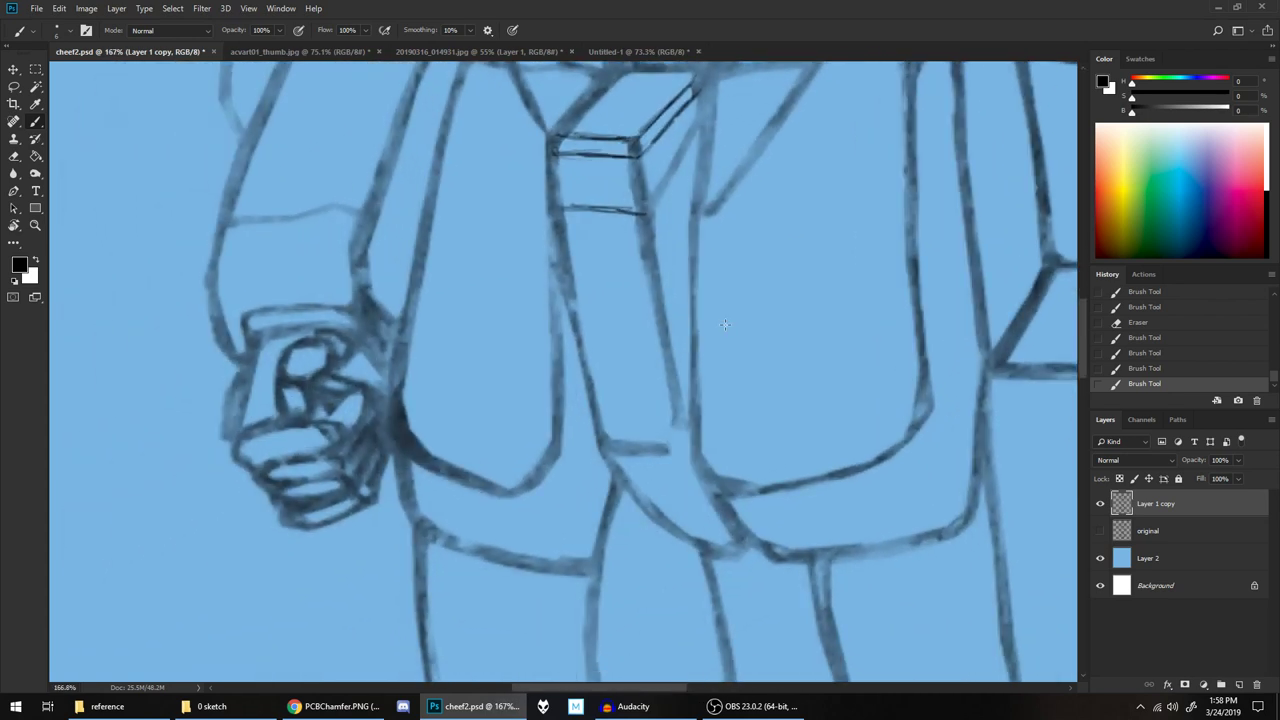
{"action": "scroll", "coordinate": [725, 325], "scroll_direction": "down", "scroll_amount": 4}
{"action": "scroll", "coordinate": [725, 325], "scroll_direction": "up", "scroll_amount": 2}
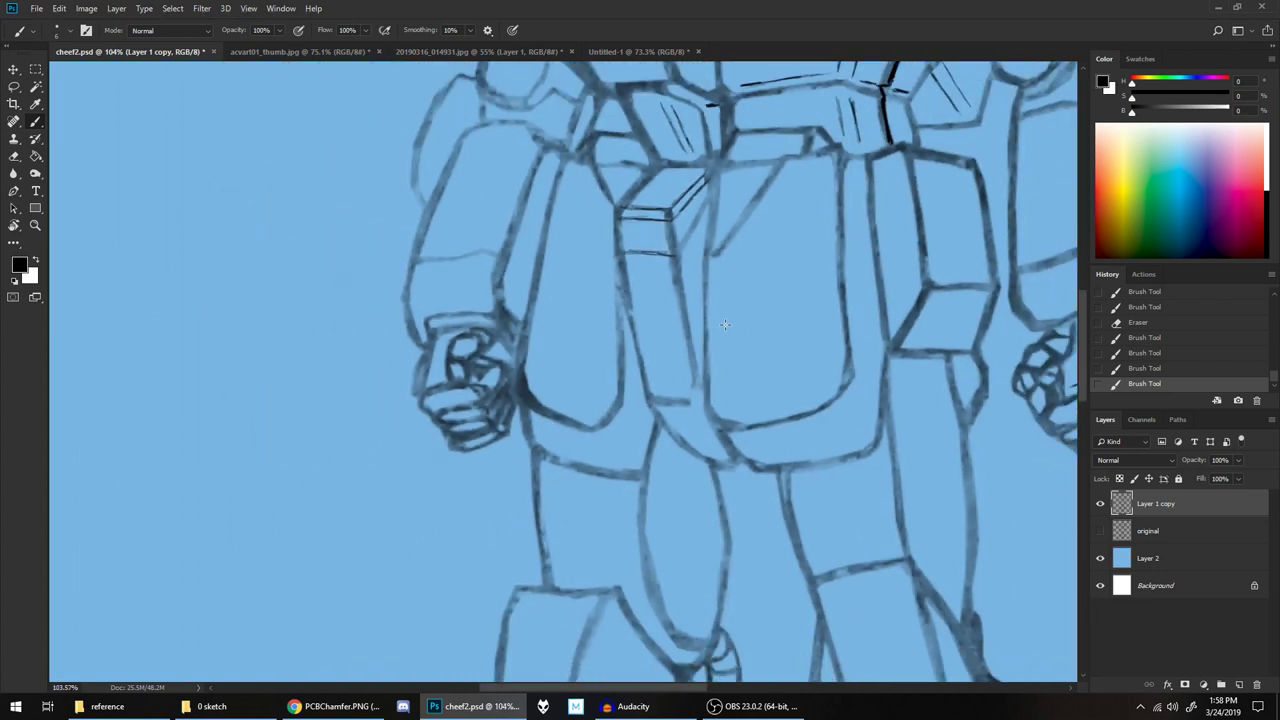
{"action": "scroll", "coordinate": [725, 325], "scroll_direction": "down", "scroll_amount": 2}
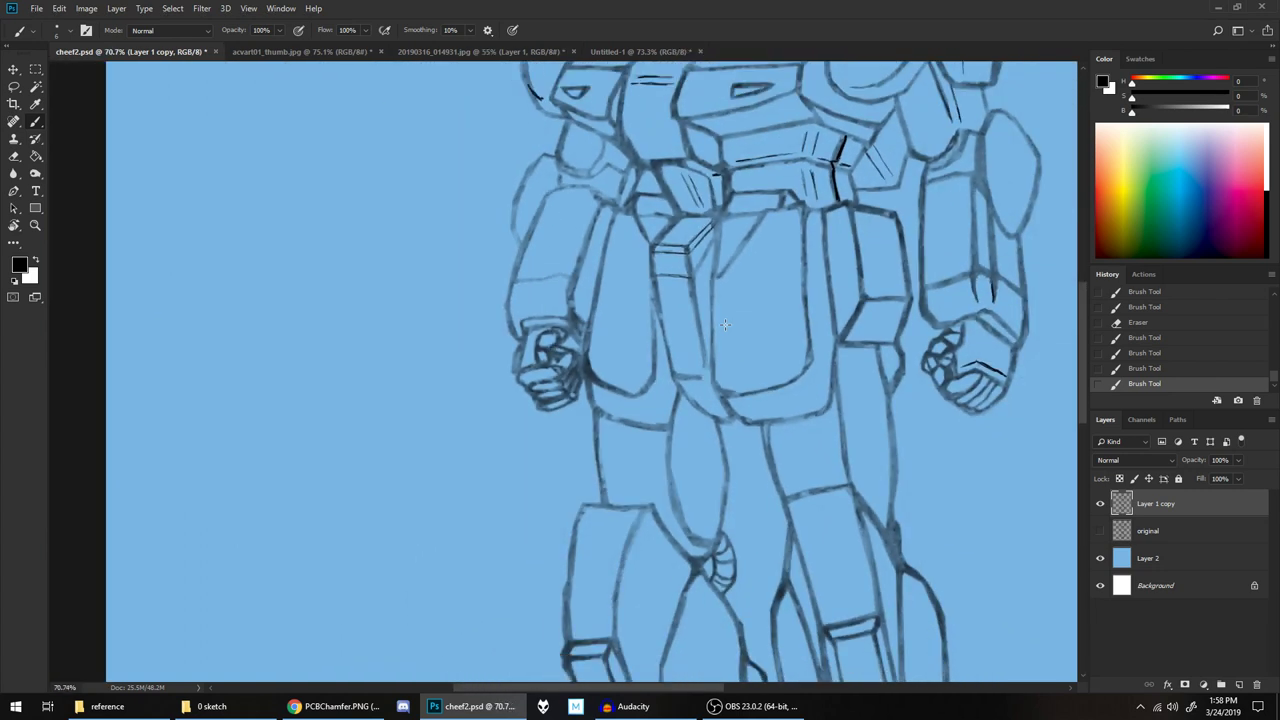
{"action": "left_click_drag", "start_coordinate": [723, 317], "coordinate": [617, 473]}
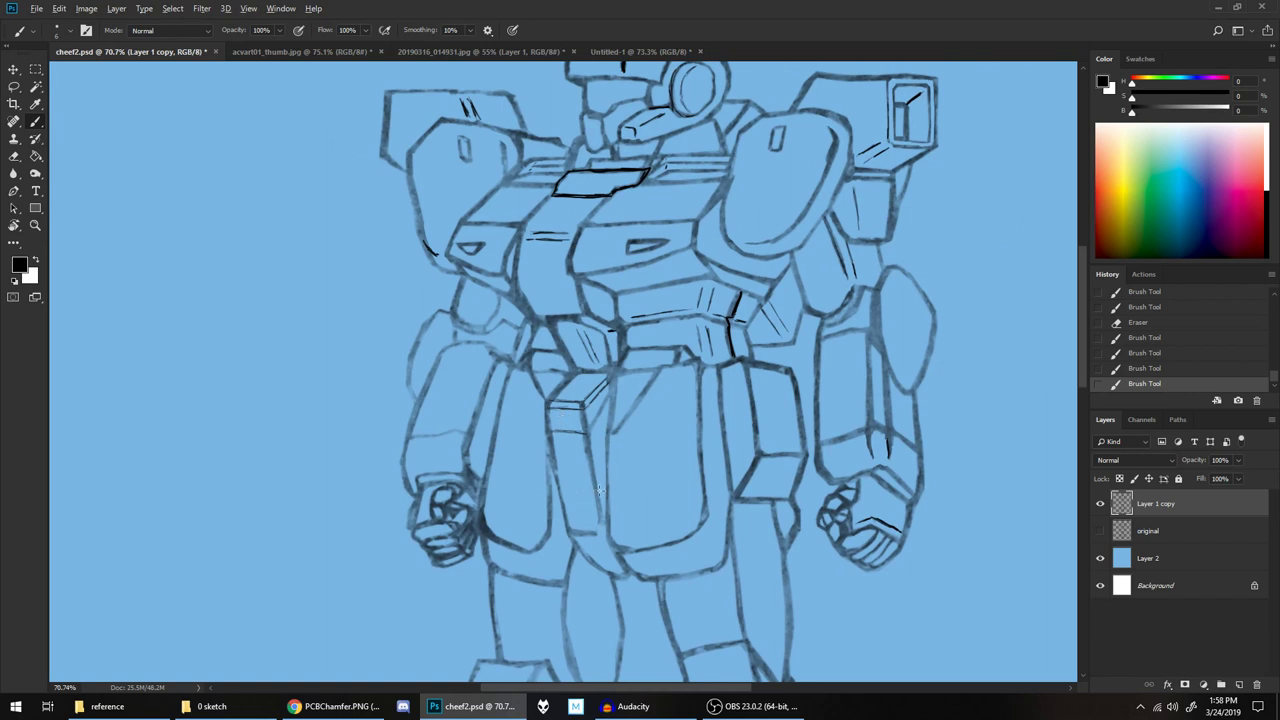
Replace the thick line near the central skirt piece's lower tip with two short thin lines, and outline the crotch block with a rim below it
{"action": "scroll", "coordinate": [599, 489], "scroll_direction": "up", "scroll_amount": 5}
{"action": "left_click_drag", "start_coordinate": [642, 430], "coordinate": [621, 344]}
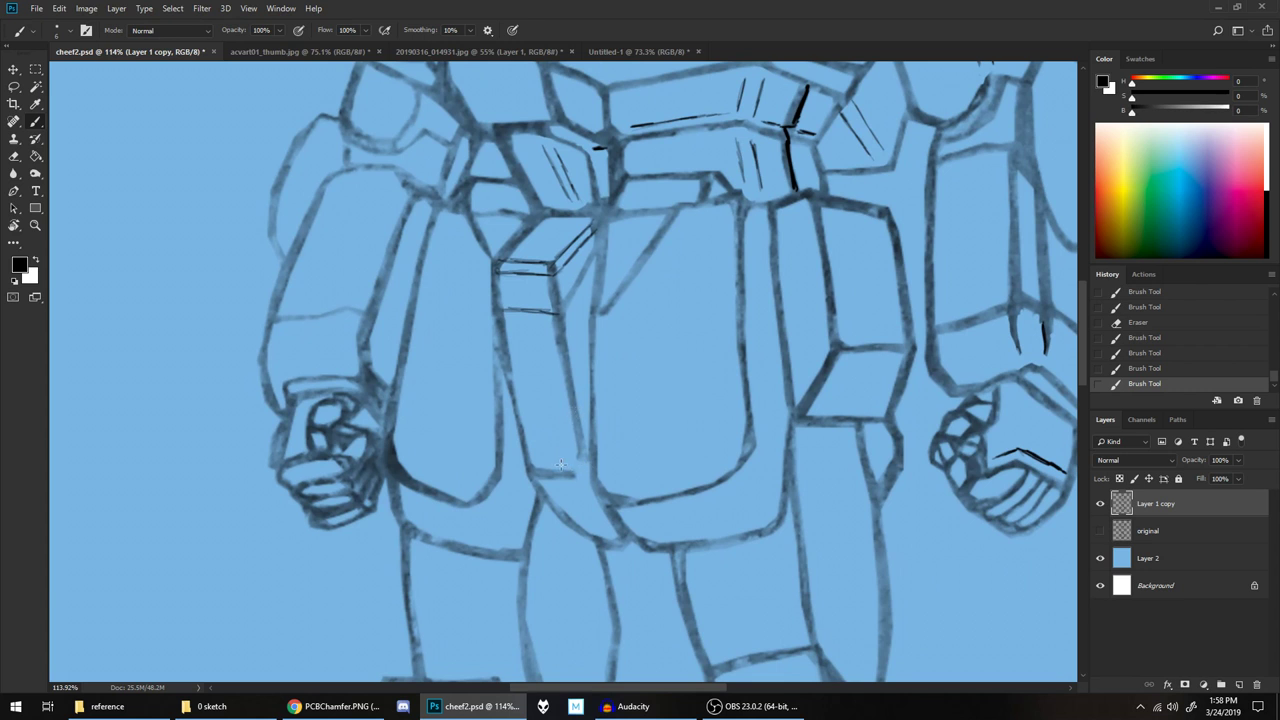
{"action": "key", "text": "e"}
{"action": "mouse_move", "coordinate": [541, 475]}
{"action": "left_mouse_down"}
{"action": "mouse_move", "coordinate": [581, 446]}
{"action": "mouse_move", "coordinate": [530, 468]}
{"action": "mouse_move", "coordinate": [577, 467]}
{"action": "mouse_move", "coordinate": [536, 481]}
{"action": "mouse_move", "coordinate": [583, 480]}
{"action": "mouse_move", "coordinate": [576, 469]}
{"action": "left_mouse_up"}
{"action": "mouse_move", "coordinate": [492, 298]}
{"action": "left_mouse_down"}
{"action": "mouse_move", "coordinate": [486, 320]}
{"action": "mouse_move", "coordinate": [552, 324]}
{"action": "mouse_move", "coordinate": [561, 309]}
{"action": "mouse_move", "coordinate": [494, 286]}
{"action": "mouse_move", "coordinate": [492, 264]}
{"action": "mouse_move", "coordinate": [508, 310]}
{"action": "mouse_move", "coordinate": [556, 311]}
{"action": "mouse_move", "coordinate": [594, 254]}
{"action": "left_mouse_up"}
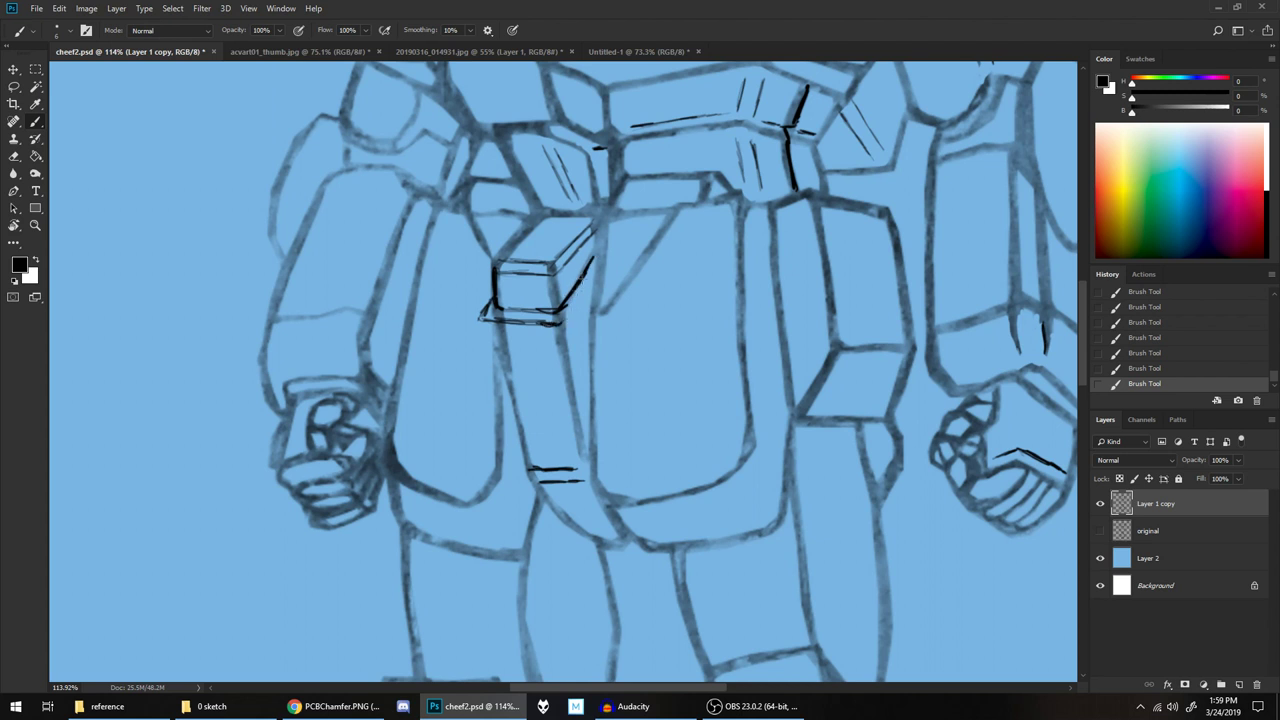
Extend the rim around the crotch block's side and draw bold black contours down the central piece's outer edge and beside the block
{"action": "left_click_drag", "start_coordinate": [563, 323], "coordinate": [600, 271]}
{"action": "left_click_drag", "start_coordinate": [482, 322], "coordinate": [522, 443]}
{"action": "mouse_move", "coordinate": [479, 318]}
{"action": "left_mouse_down"}
{"action": "mouse_move", "coordinate": [526, 466]}
{"action": "mouse_move", "coordinate": [517, 435]}
{"action": "left_mouse_up"}
{"action": "mouse_move", "coordinate": [479, 313]}
{"action": "left_mouse_down"}
{"action": "mouse_move", "coordinate": [530, 481]}
{"action": "mouse_move", "coordinate": [597, 541]}
{"action": "mouse_move", "coordinate": [592, 524]}
{"action": "mouse_move", "coordinate": [589, 540]}
{"action": "mouse_move", "coordinate": [626, 541]}
{"action": "left_mouse_up"}
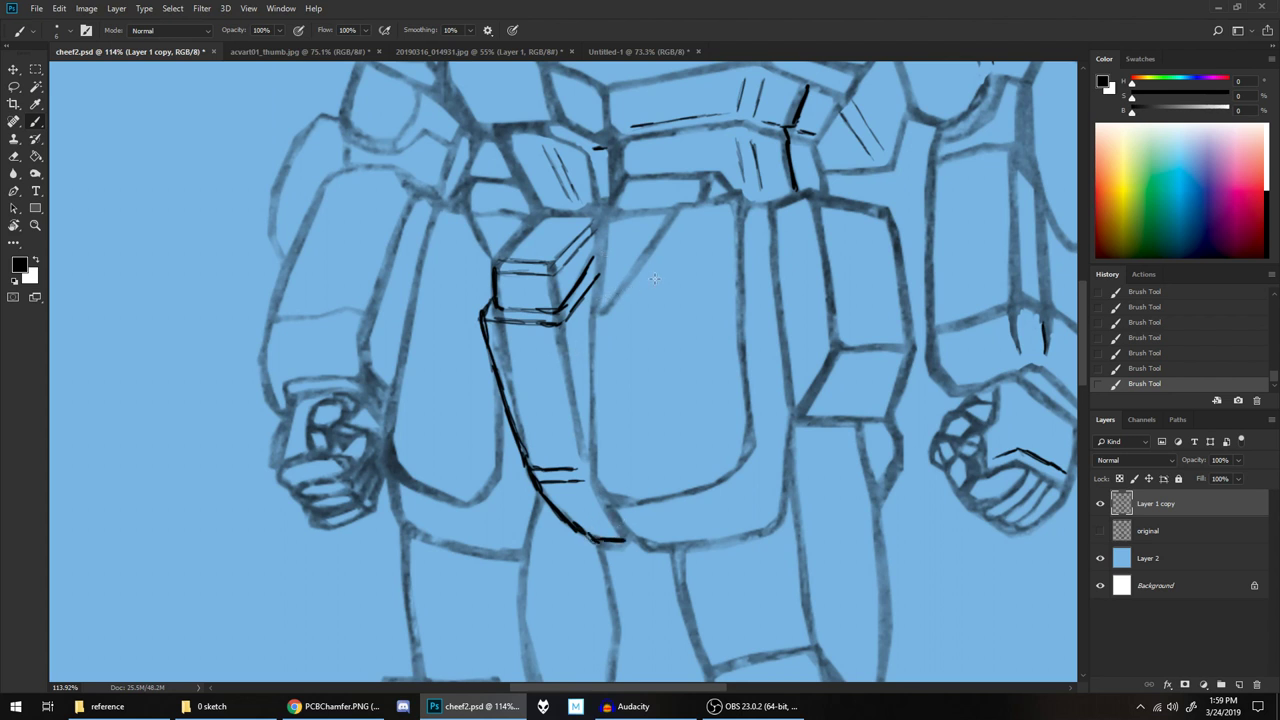
{"action": "mouse_move", "coordinate": [600, 253]}
{"action": "left_mouse_down"}
{"action": "mouse_move", "coordinate": [594, 318]}
{"action": "mouse_move", "coordinate": [603, 228]}
{"action": "left_mouse_up"}
Erase the old grey edge inside the central skirt piece's new contour and clean up the sketch lines around the crotch block
{"action": "key", "text": "e"}
{"action": "mouse_move", "coordinate": [497, 312]}
{"action": "left_mouse_down"}
{"action": "mouse_move", "coordinate": [525, 445]}
{"action": "mouse_move", "coordinate": [537, 375]}
{"action": "left_mouse_up"}
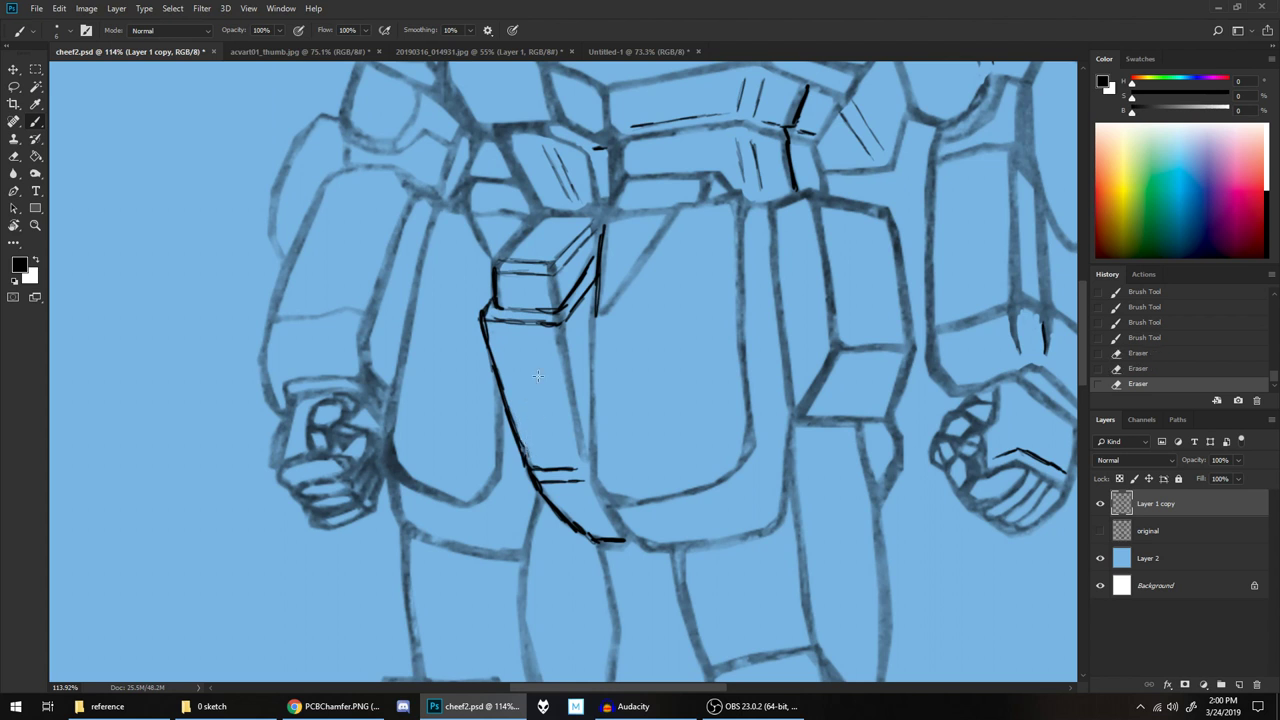
{"action": "left_click_drag", "start_coordinate": [556, 253], "coordinate": [548, 266]}
{"action": "left_click_drag", "start_coordinate": [549, 268], "coordinate": [554, 268]}
{"action": "left_click_drag", "start_coordinate": [571, 307], "coordinate": [596, 240]}
Replace the thick end lines on the lower waist band with short thin accents and darken the front skirt plate's upper outer corner
{"action": "left_click_drag", "start_coordinate": [702, 196], "coordinate": [708, 189]}
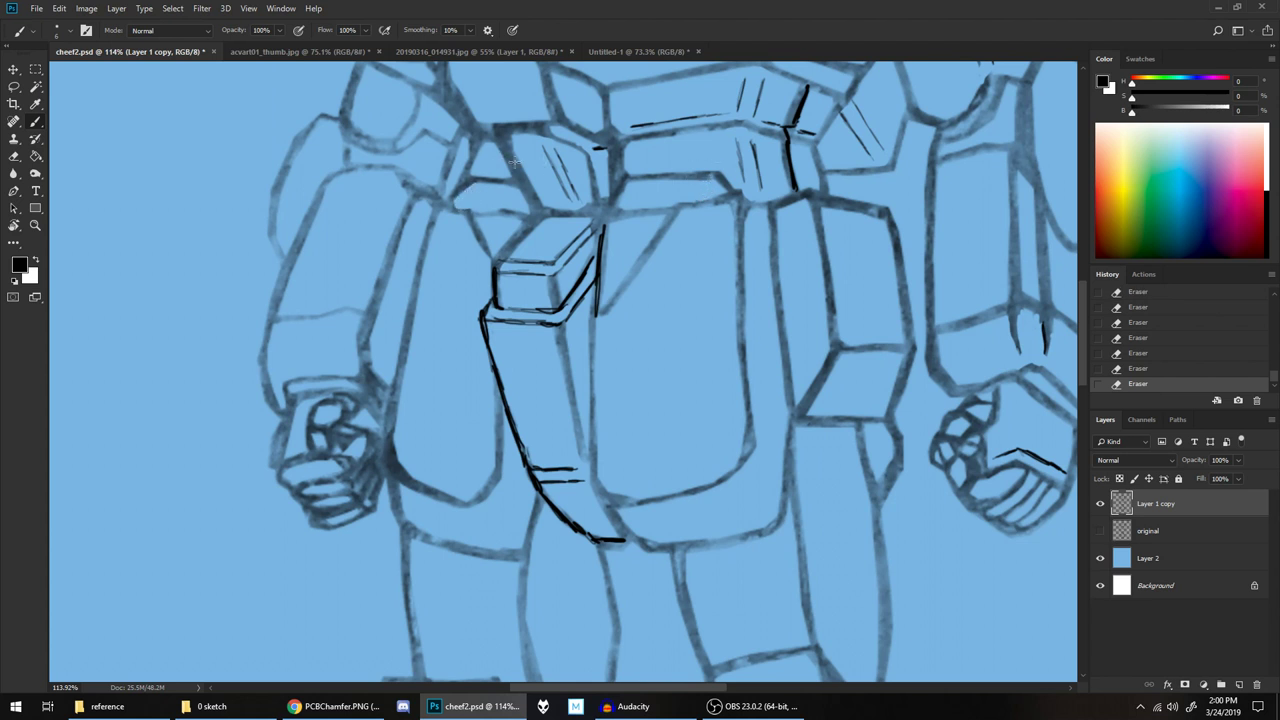
{"action": "left_click_drag", "start_coordinate": [708, 184], "coordinate": [704, 193]}
{"action": "left_click_drag", "start_coordinate": [472, 188], "coordinate": [469, 199]}
{"action": "mouse_move", "coordinate": [748, 192]}
{"action": "left_mouse_down"}
{"action": "mouse_move", "coordinate": [778, 201]}
{"action": "mouse_move", "coordinate": [741, 219]}
{"action": "left_mouse_up"}
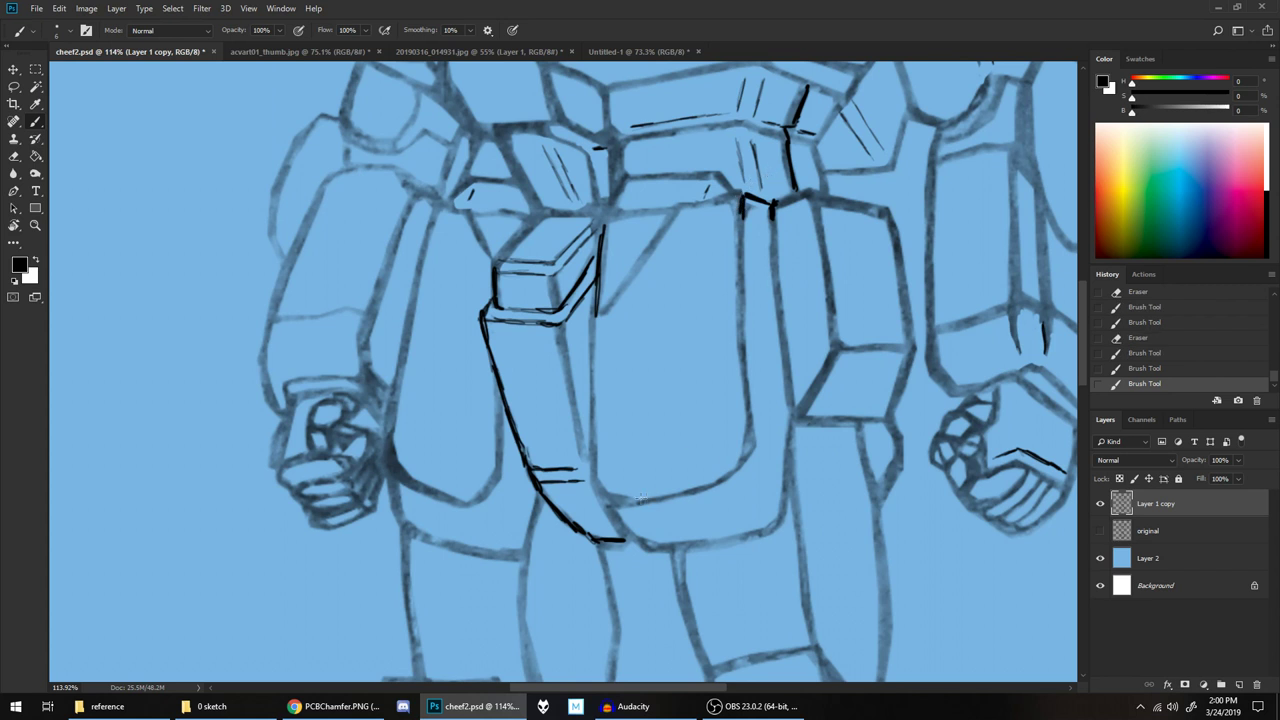
Erase the ends of the front skirt plate's inner contour and the thick outer side of the far skirt plate's inner contour
{"action": "mouse_move", "coordinate": [622, 494]}
{"action": "left_mouse_down"}
{"action": "mouse_move", "coordinate": [606, 492]}
{"action": "mouse_move", "coordinate": [614, 508]}
{"action": "left_mouse_up"}
{"action": "mouse_move", "coordinate": [741, 216]}
{"action": "left_mouse_down"}
{"action": "mouse_move", "coordinate": [746, 204]}
{"action": "mouse_move", "coordinate": [733, 224]}
{"action": "mouse_move", "coordinate": [742, 217]}
{"action": "left_mouse_up"}
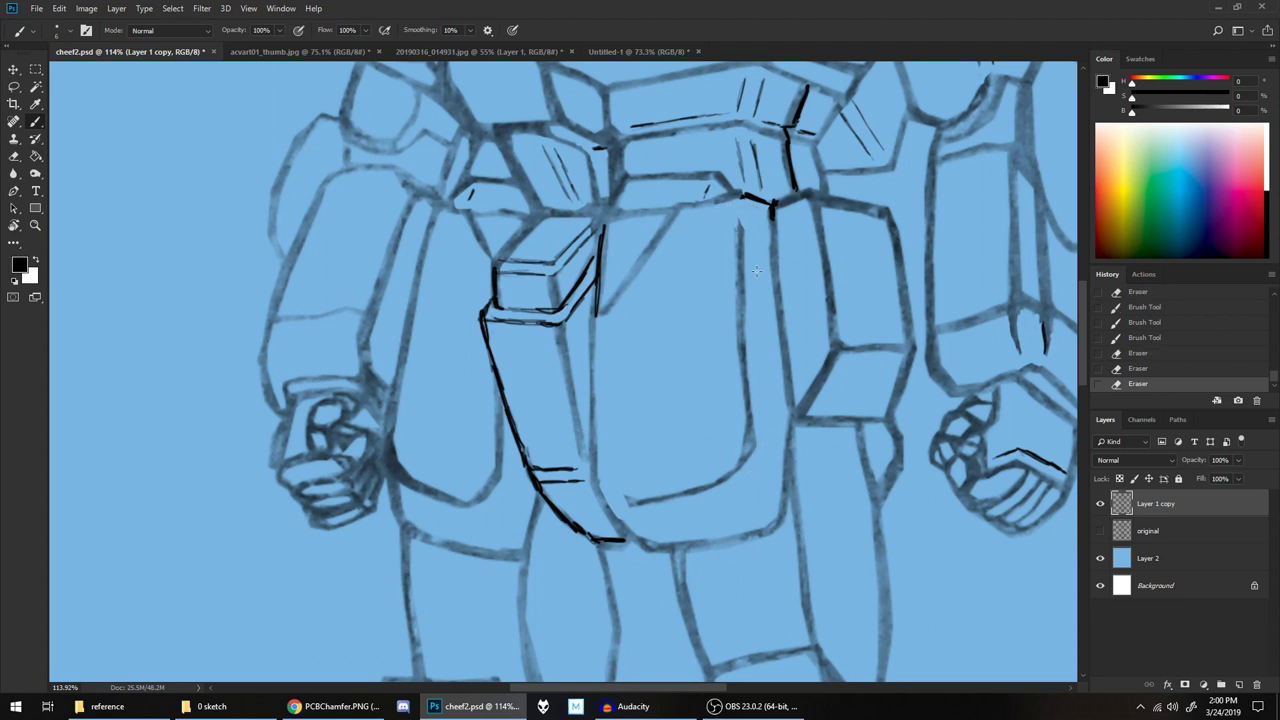
{"action": "key", "text": "b"}
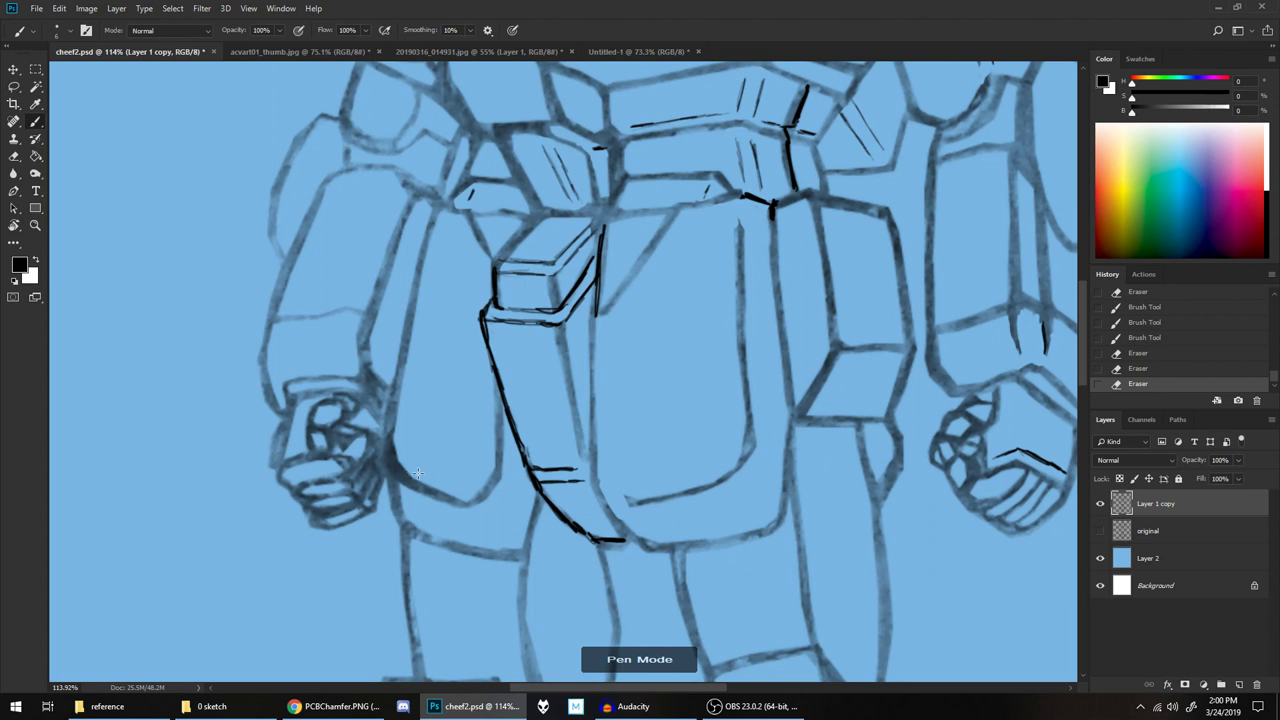
{"action": "key", "text": "e"}
{"action": "mouse_move", "coordinate": [404, 446]}
{"action": "left_mouse_down"}
{"action": "mouse_move", "coordinate": [404, 492]}
{"action": "mouse_move", "coordinate": [396, 438]}
{"action": "left_mouse_up"}
{"action": "left_click_drag", "start_coordinate": [424, 481], "coordinate": [432, 488]}
{"action": "left_click_drag", "start_coordinate": [438, 486], "coordinate": [408, 484]}
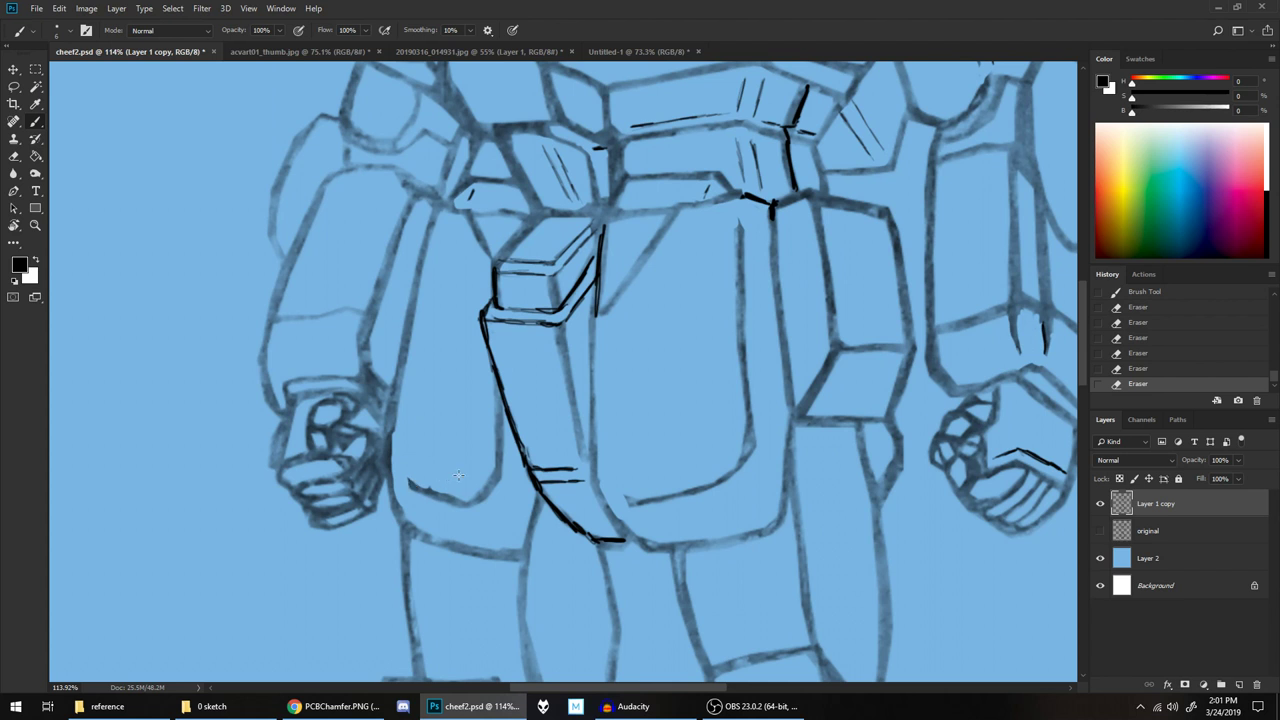
Taper the upper end of the front skirt plate's inner line in black and draw two short diagonal lines at each skirt plate's lower corner
{"action": "left_click_drag", "start_coordinate": [739, 234], "coordinate": [738, 212]}
{"action": "mouse_move", "coordinate": [762, 511]}
{"action": "left_mouse_down"}
{"action": "mouse_move", "coordinate": [746, 485]}
{"action": "mouse_move", "coordinate": [761, 510]}
{"action": "mouse_move", "coordinate": [754, 459]}
{"action": "mouse_move", "coordinate": [772, 498]}
{"action": "left_mouse_up"}
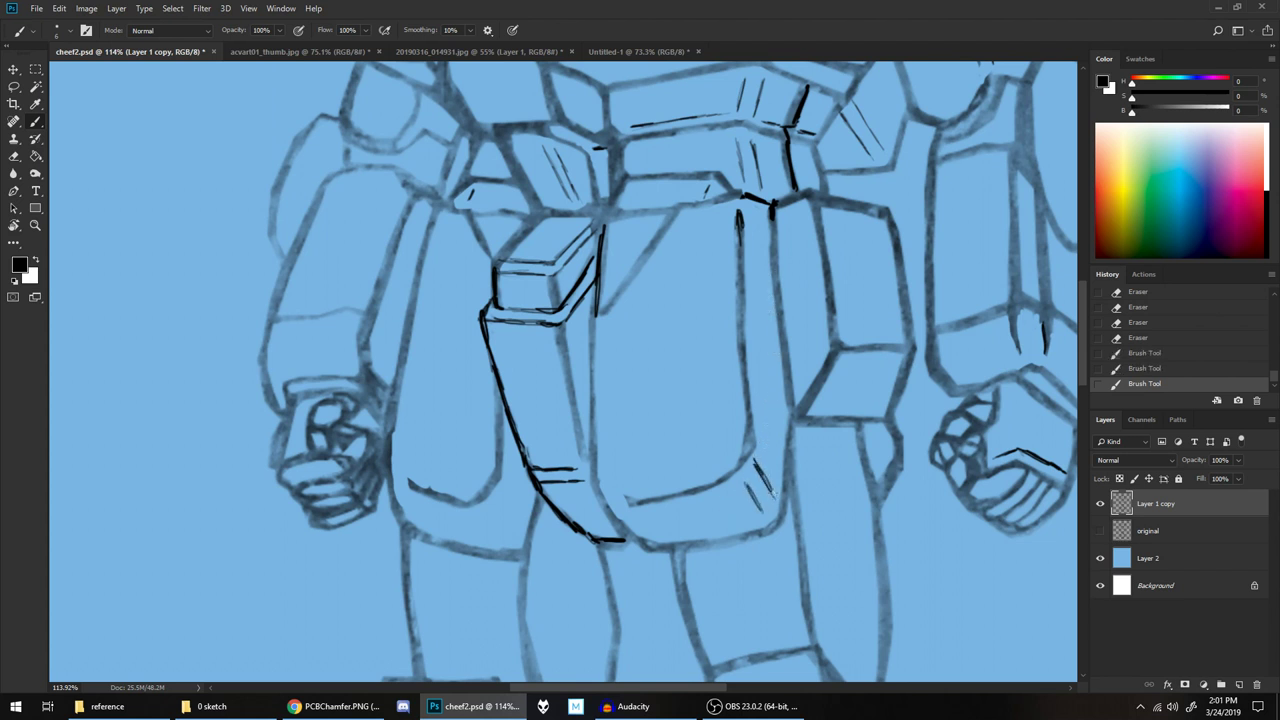
{"action": "left_click_drag", "start_coordinate": [488, 510], "coordinate": [501, 536]}
{"action": "mouse_move", "coordinate": [502, 482]}
{"action": "left_mouse_down"}
{"action": "mouse_move", "coordinate": [520, 512]}
{"action": "mouse_move", "coordinate": [498, 525]}
{"action": "left_mouse_up"}
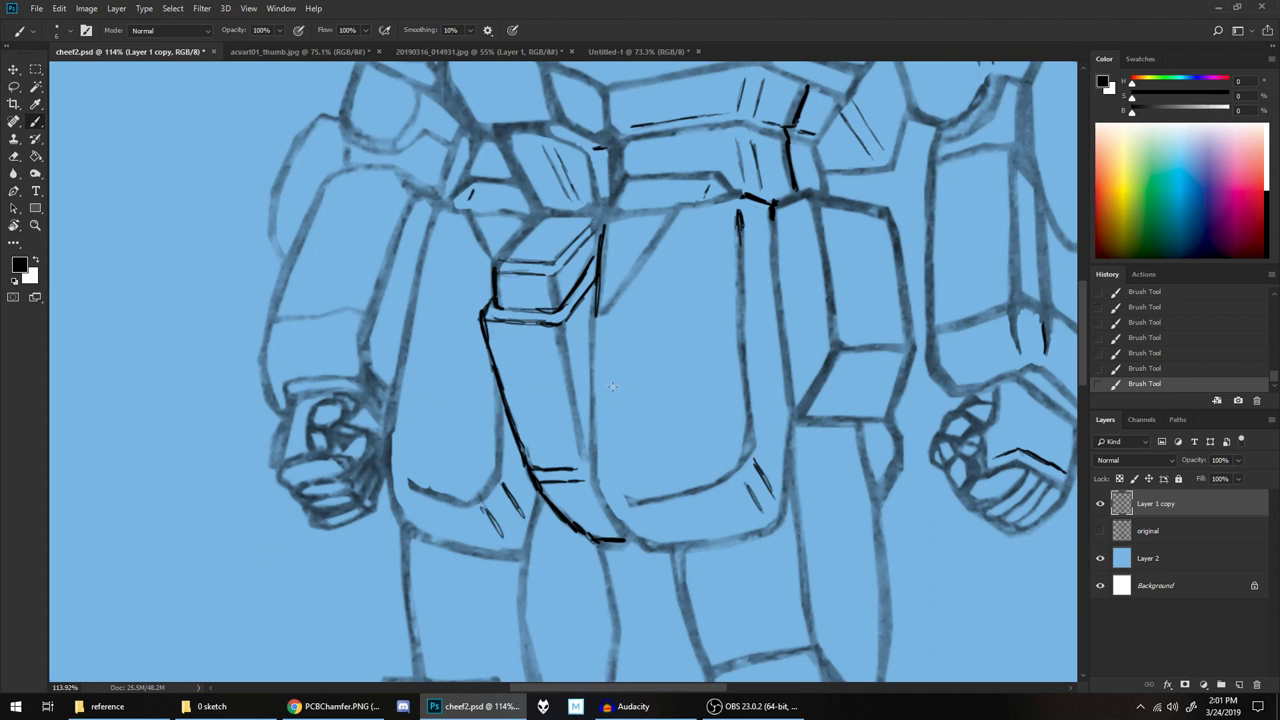
Erase the upper end of the central skirt piece's inner line below the rim and thin the crotch block's vertical corner edge
{"action": "key", "text": "e"}
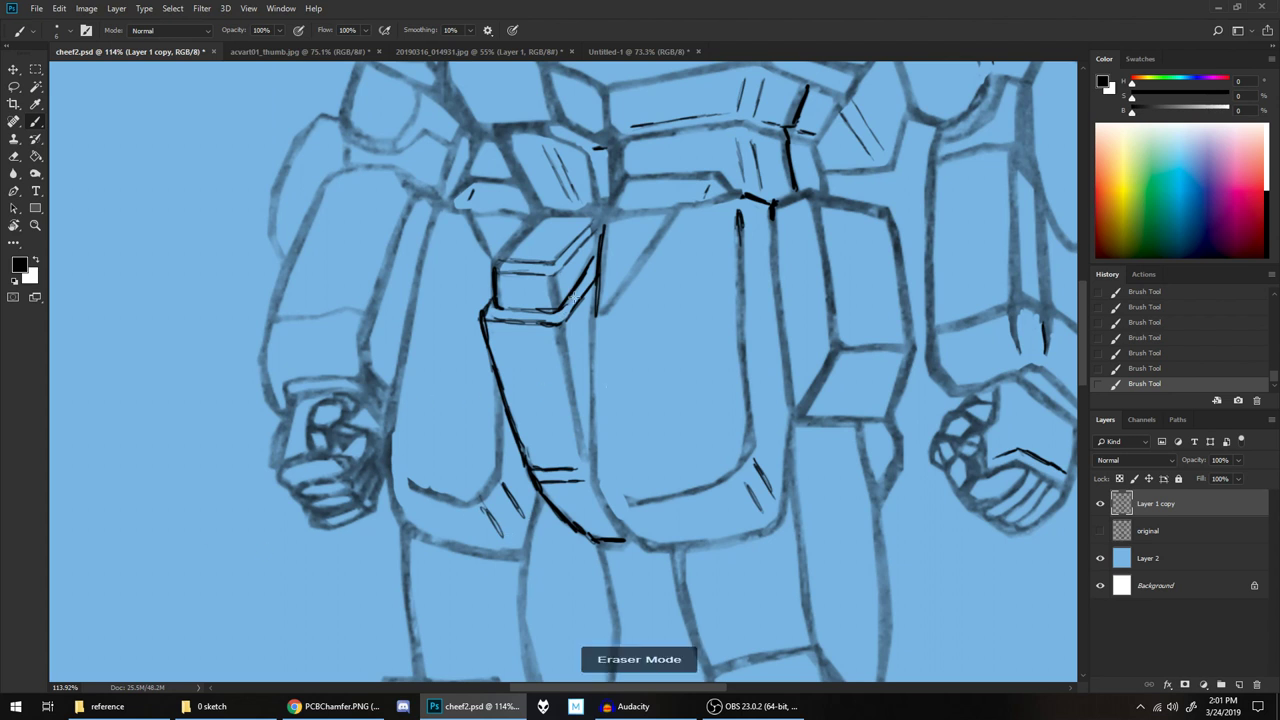
{"action": "left_click_drag", "start_coordinate": [561, 329], "coordinate": [556, 339]}
{"action": "left_click", "coordinate": [565, 336]}
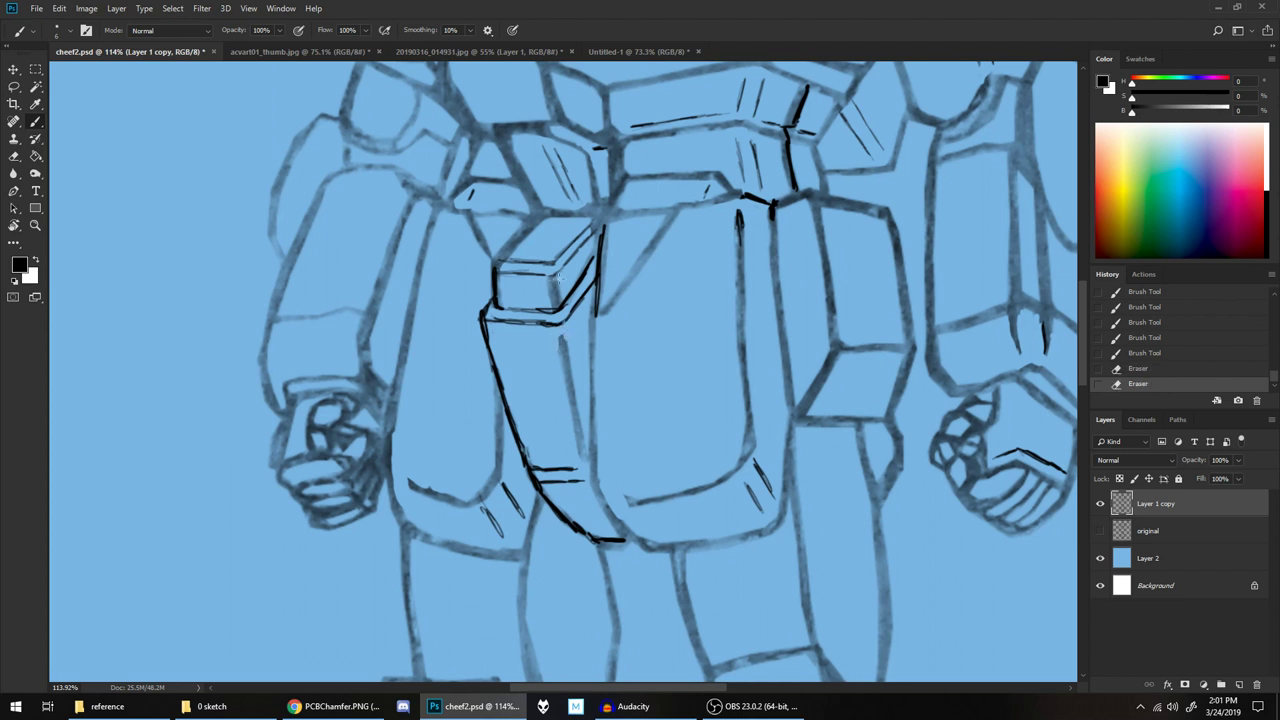
{"action": "left_click_drag", "start_coordinate": [547, 284], "coordinate": [556, 308]}
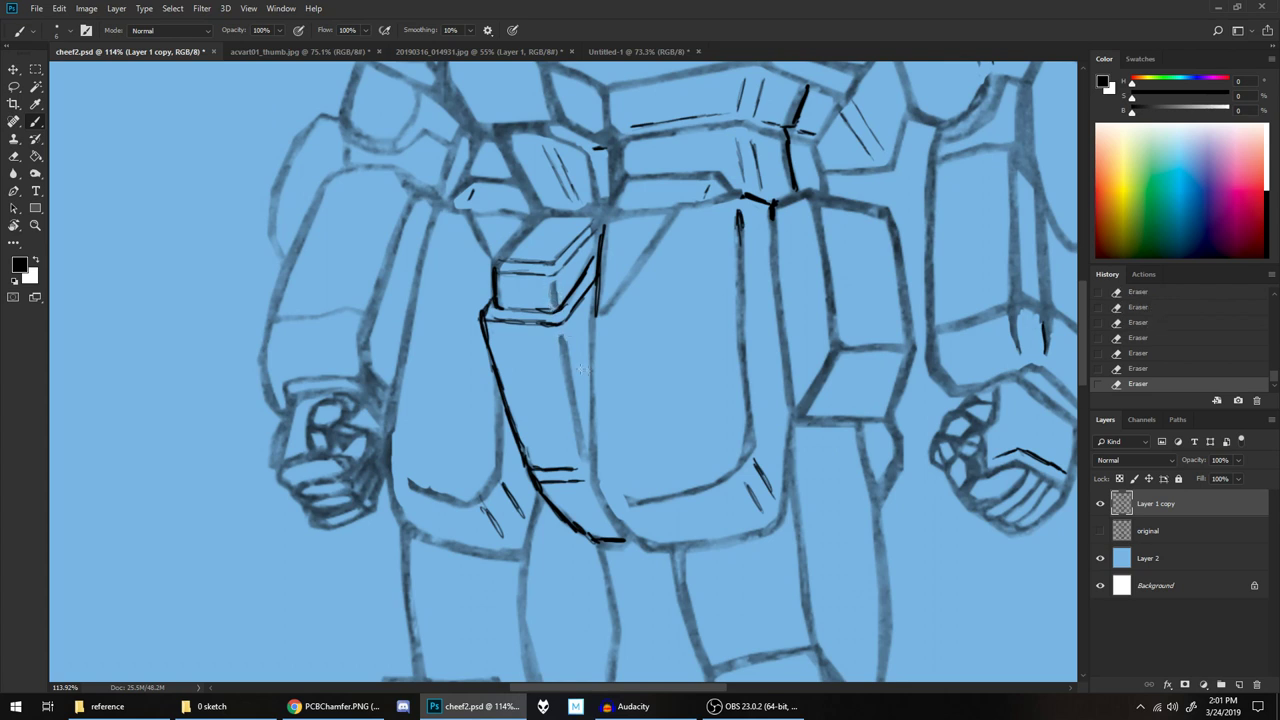
Draw thin black lines along both sides of the thick inner edges on the side skirt box
{"action": "scroll", "coordinate": [718, 240], "scroll_direction": "down", "scroll_amount": 4}
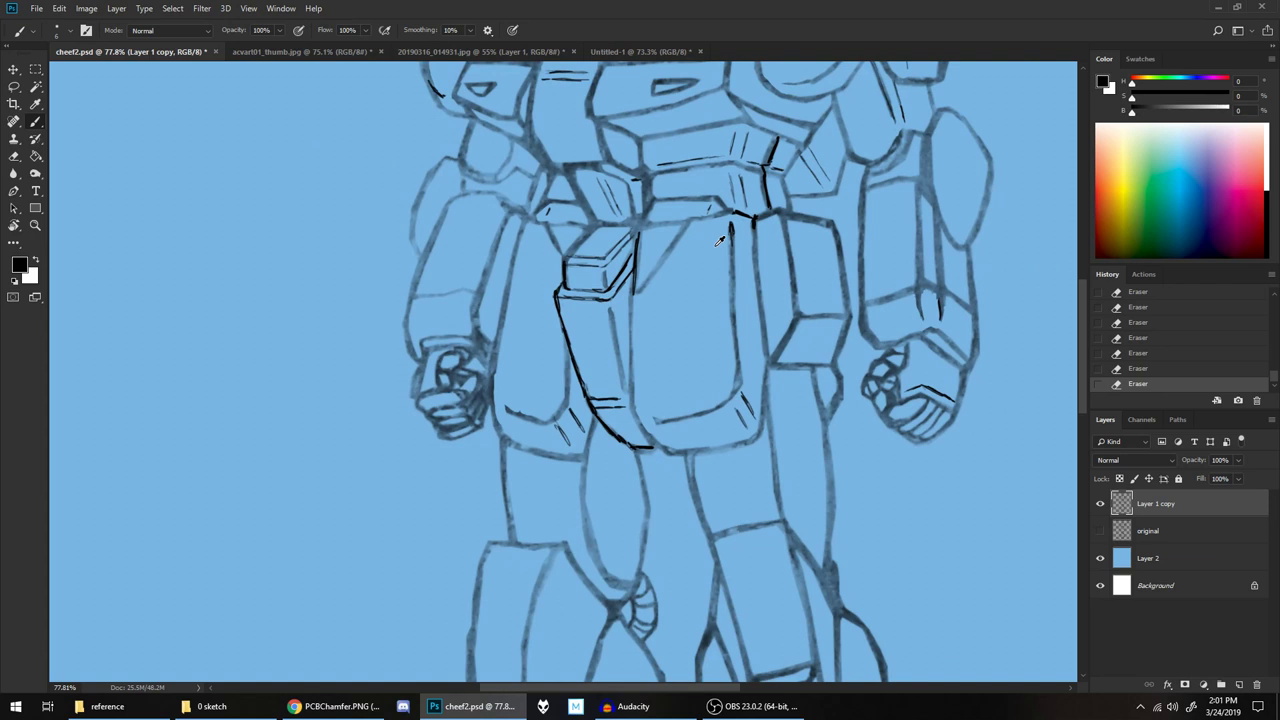
{"action": "scroll", "coordinate": [718, 240], "scroll_direction": "down", "scroll_amount": 5}
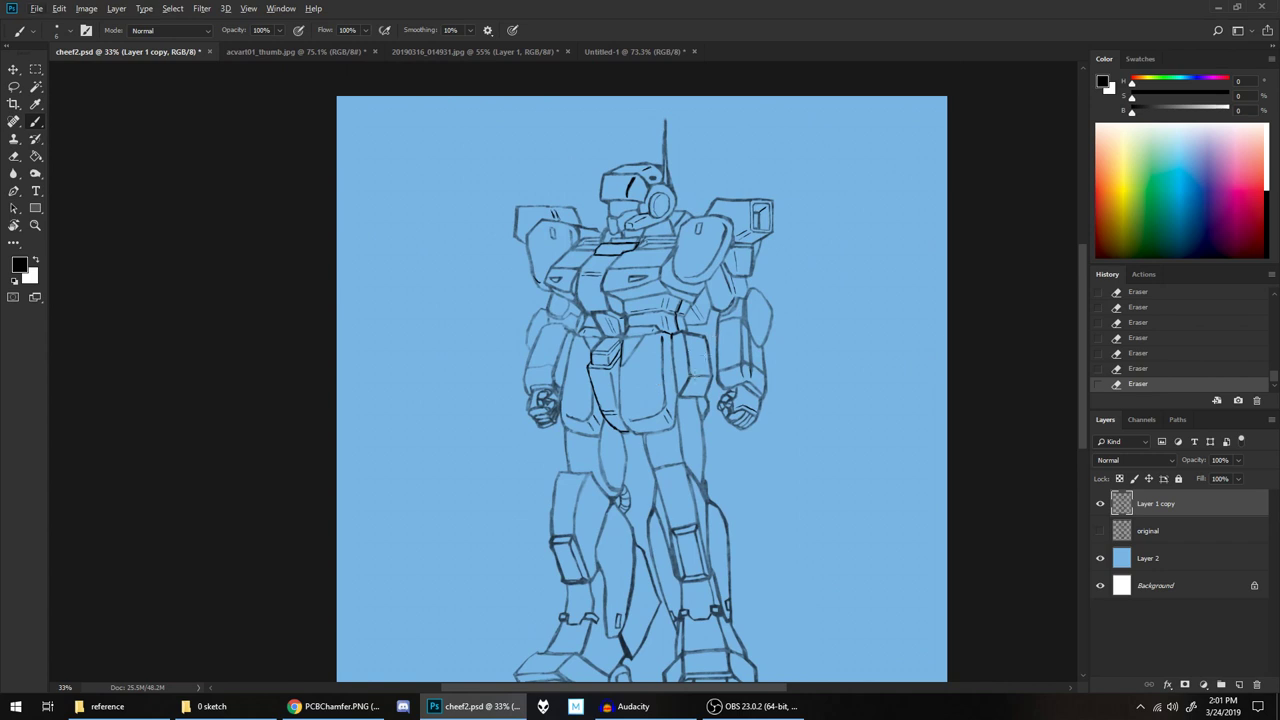
{"action": "scroll", "coordinate": [714, 337], "scroll_direction": "up", "scroll_amount": 5}
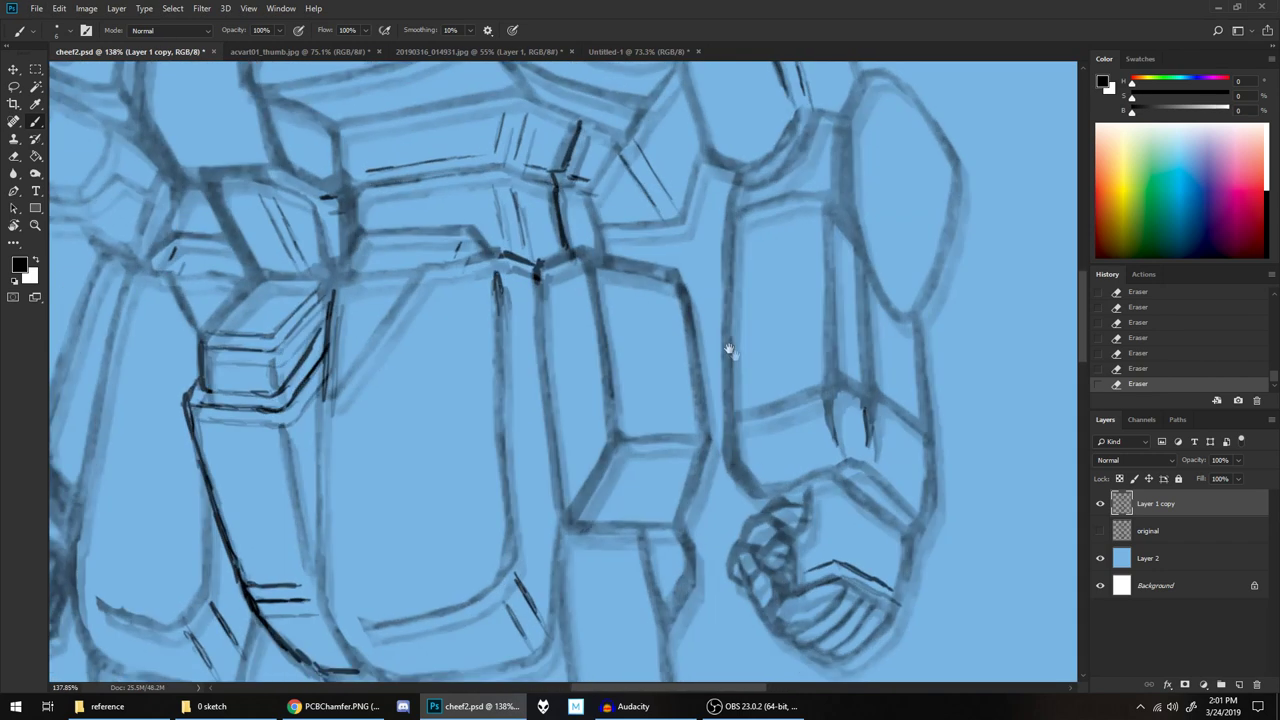
{"action": "left_click_drag", "start_coordinate": [729, 349], "coordinate": [724, 336]}
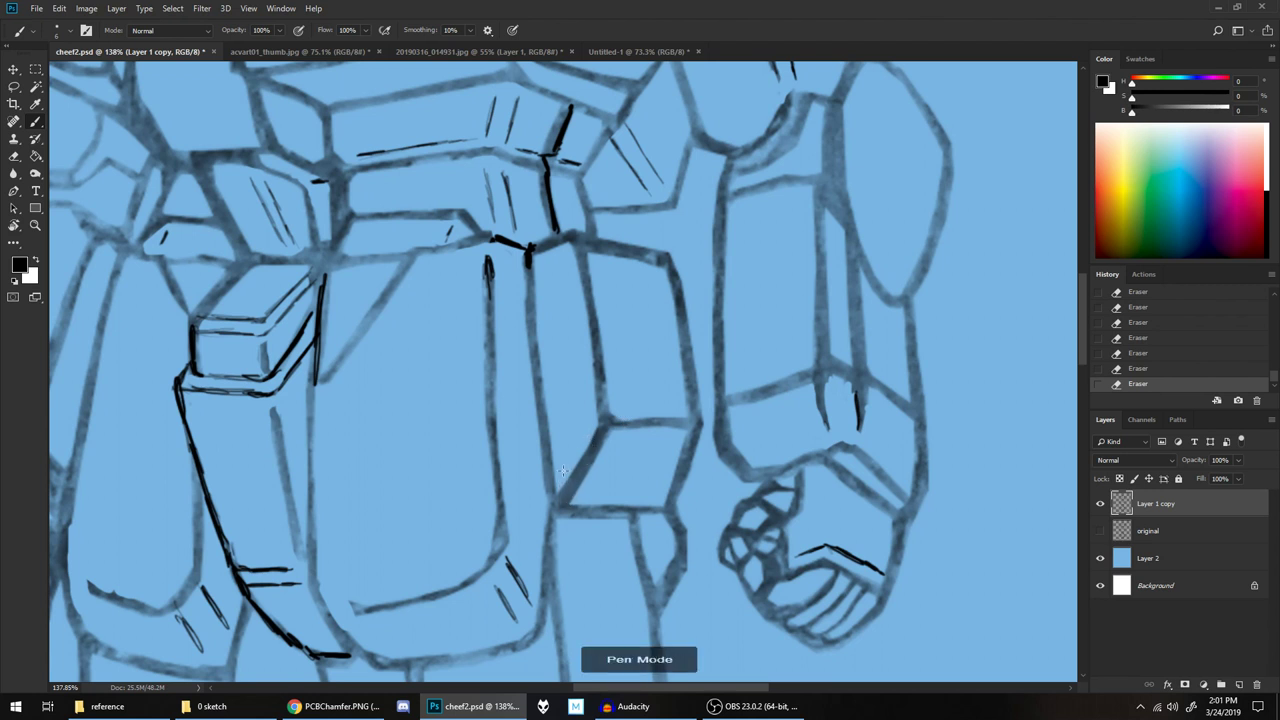
{"action": "mouse_move", "coordinate": [561, 487]}
{"action": "left_mouse_down"}
{"action": "mouse_move", "coordinate": [586, 439]}
{"action": "mouse_move", "coordinate": [575, 492]}
{"action": "mouse_move", "coordinate": [605, 432]}
{"action": "left_mouse_up"}
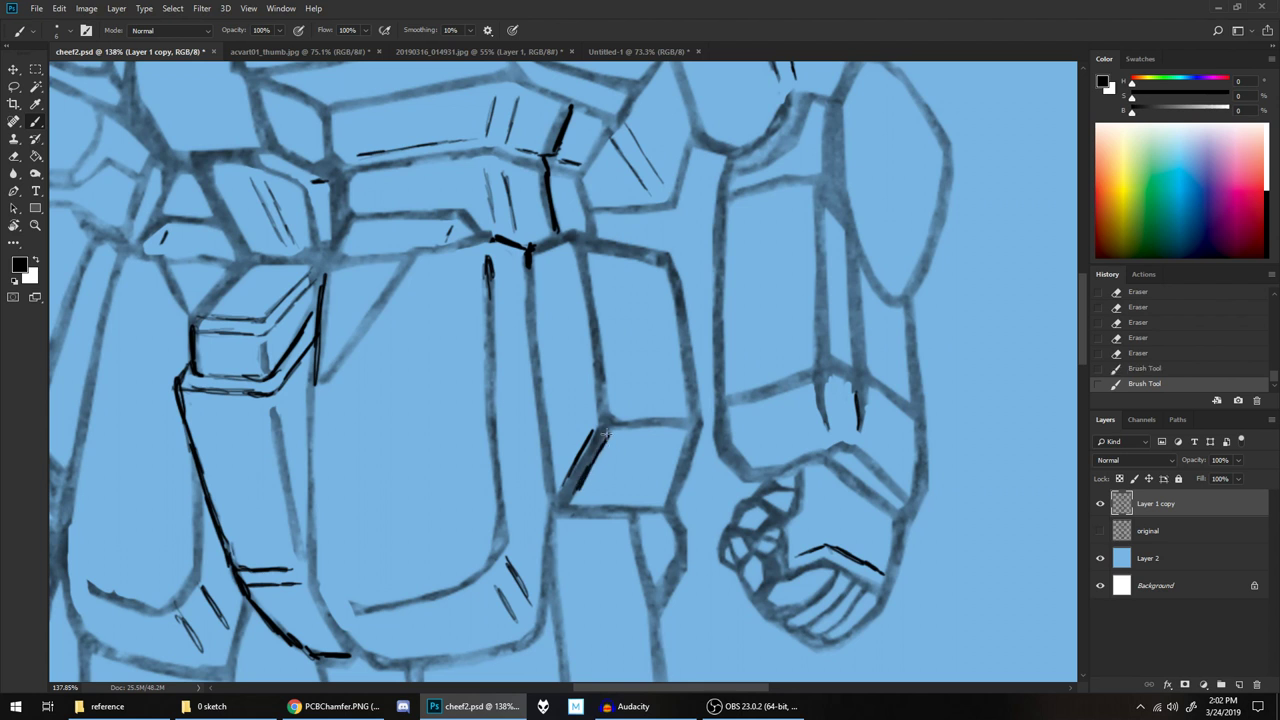
{"action": "left_click_drag", "start_coordinate": [573, 263], "coordinate": [597, 410]}
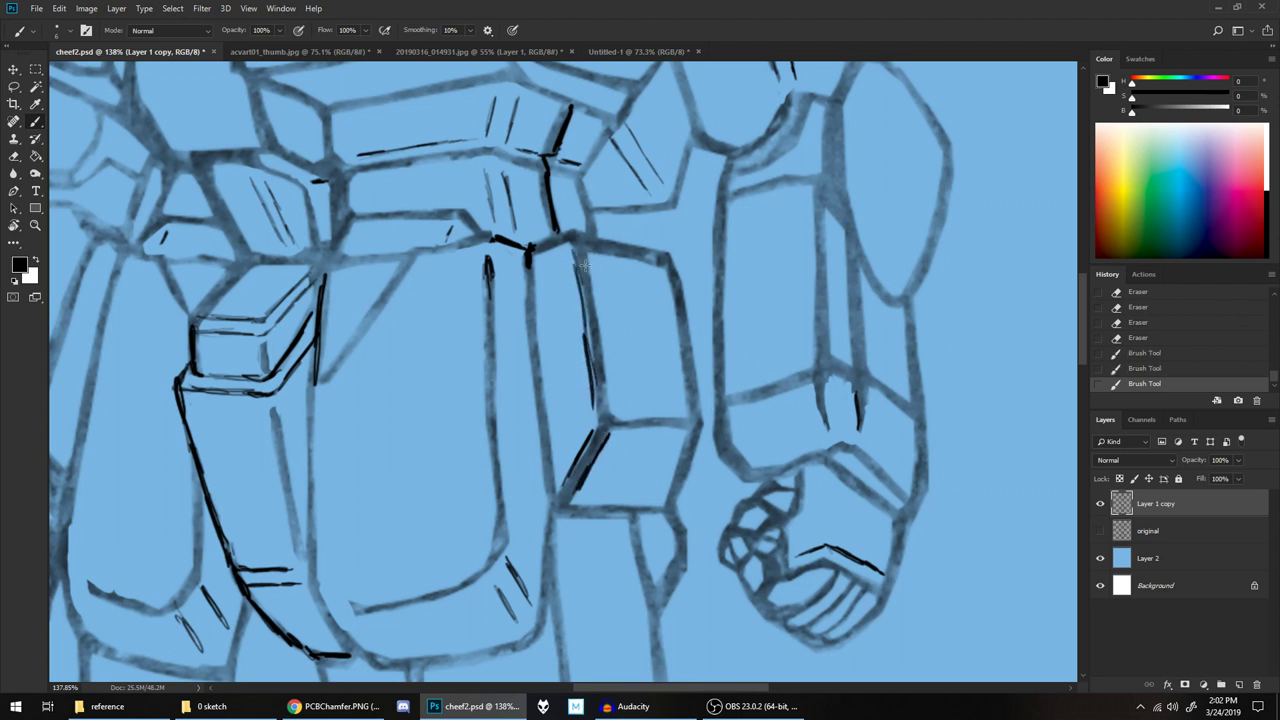
{"action": "mouse_move", "coordinate": [594, 294]}
{"action": "left_mouse_down"}
{"action": "mouse_move", "coordinate": [587, 266]}
{"action": "mouse_move", "coordinate": [610, 396]}
{"action": "left_mouse_up"}
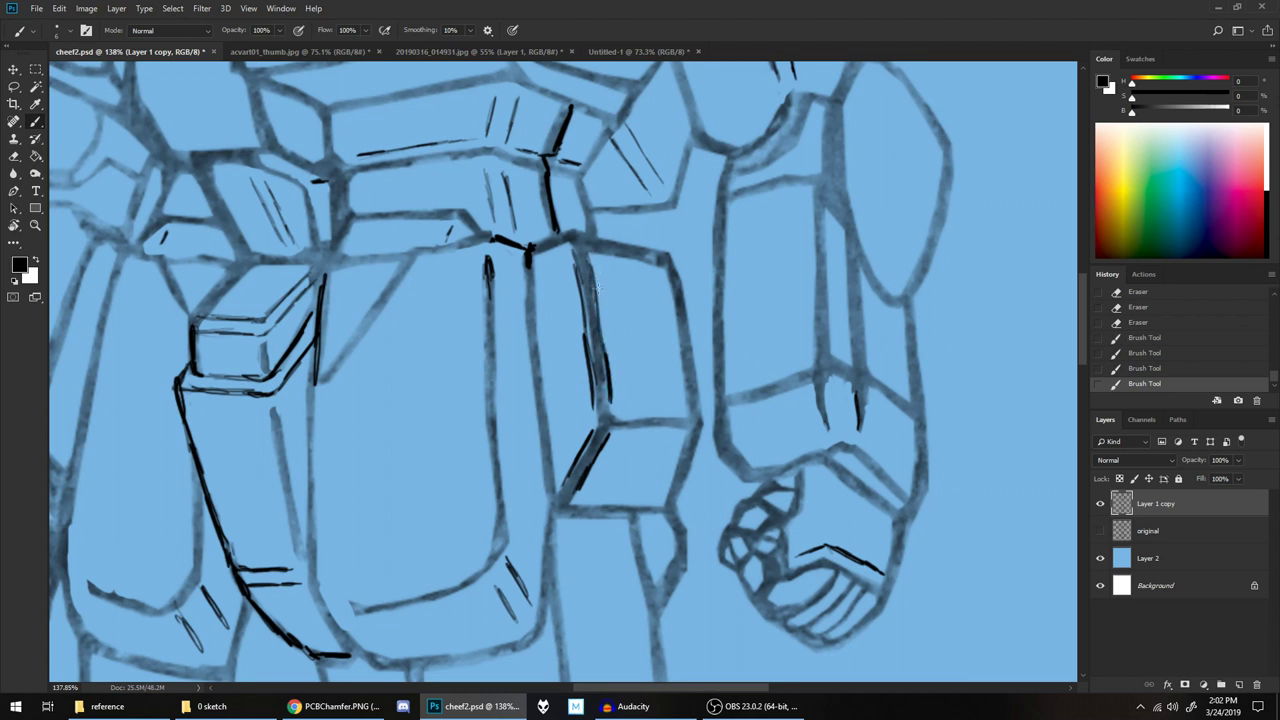
{"action": "left_click_drag", "start_coordinate": [600, 326], "coordinate": [586, 262]}
{"action": "left_click_drag", "start_coordinate": [587, 346], "coordinate": [573, 262]}
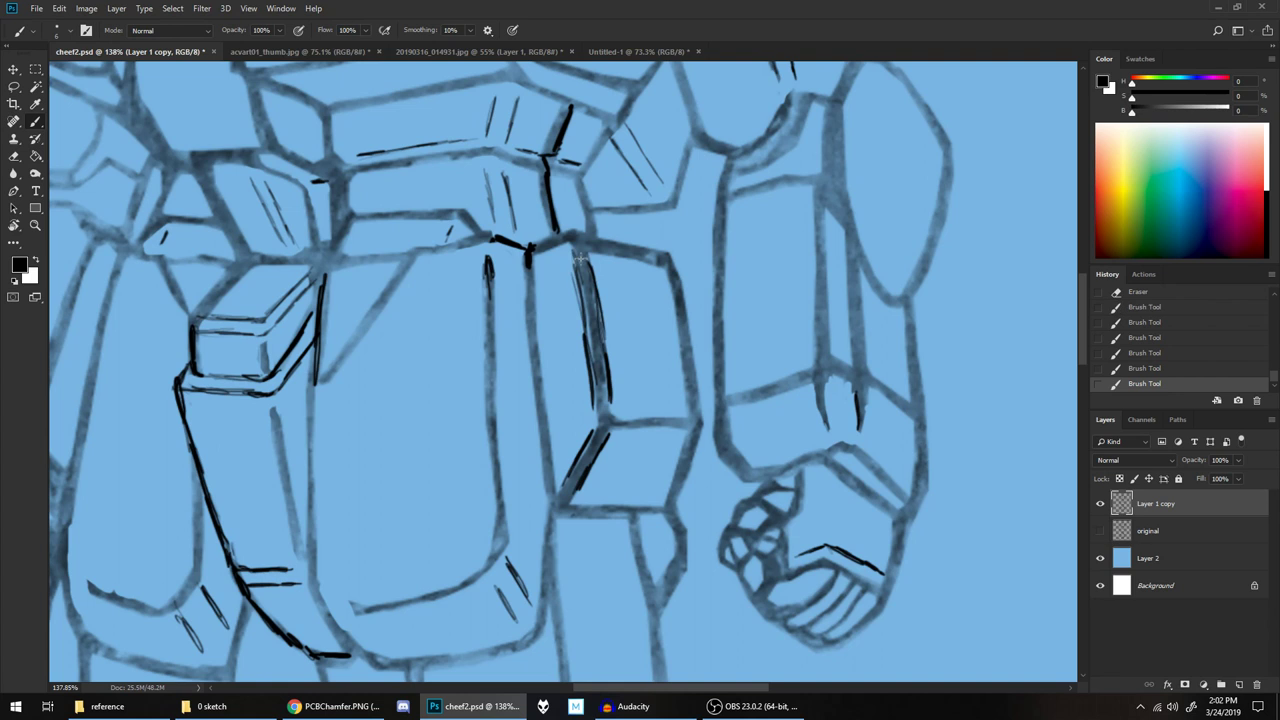
{"action": "mouse_move", "coordinate": [622, 420]}
{"action": "left_mouse_down"}
{"action": "mouse_move", "coordinate": [686, 419]}
{"action": "mouse_move", "coordinate": [620, 431]}
{"action": "mouse_move", "coordinate": [688, 429]}
{"action": "left_mouse_up"}
Erase the thick grey edges between the side skirt box's paired lines and join the black lines at the inner corner and outer edge
{"action": "mouse_move", "coordinate": [582, 252]}
{"action": "left_mouse_down"}
{"action": "mouse_move", "coordinate": [598, 375]}
{"action": "mouse_move", "coordinate": [596, 328]}
{"action": "left_mouse_up"}
{"action": "mouse_move", "coordinate": [586, 274]}
{"action": "left_mouse_down"}
{"action": "mouse_move", "coordinate": [578, 248]}
{"action": "mouse_move", "coordinate": [583, 258]}
{"action": "left_mouse_up"}
{"action": "left_click_drag", "start_coordinate": [606, 410], "coordinate": [566, 510]}
{"action": "mouse_move", "coordinate": [613, 418]}
{"action": "left_mouse_down"}
{"action": "mouse_move", "coordinate": [686, 420]}
{"action": "mouse_move", "coordinate": [683, 440]}
{"action": "left_mouse_up"}
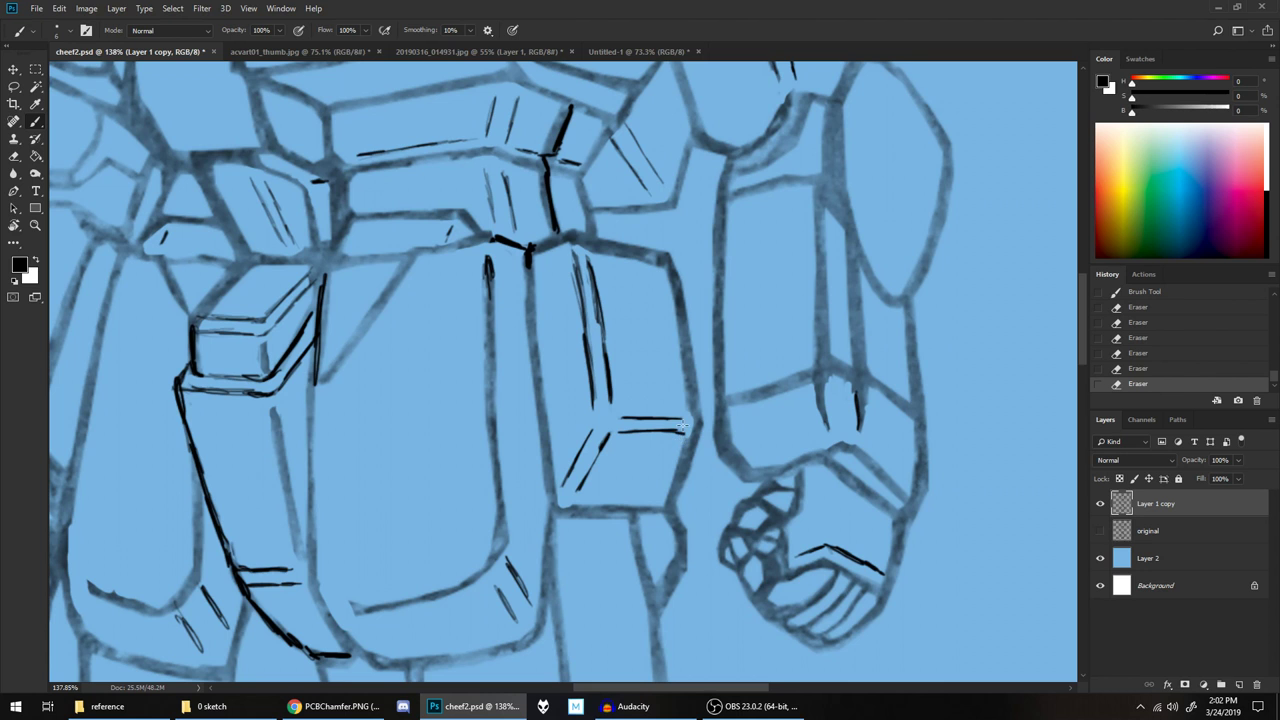
{"action": "mouse_move", "coordinate": [614, 415]}
{"action": "left_mouse_down"}
{"action": "mouse_move", "coordinate": [682, 420]}
{"action": "mouse_move", "coordinate": [689, 435]}
{"action": "mouse_move", "coordinate": [692, 410]}
{"action": "mouse_move", "coordinate": [690, 452]}
{"action": "left_mouse_up"}
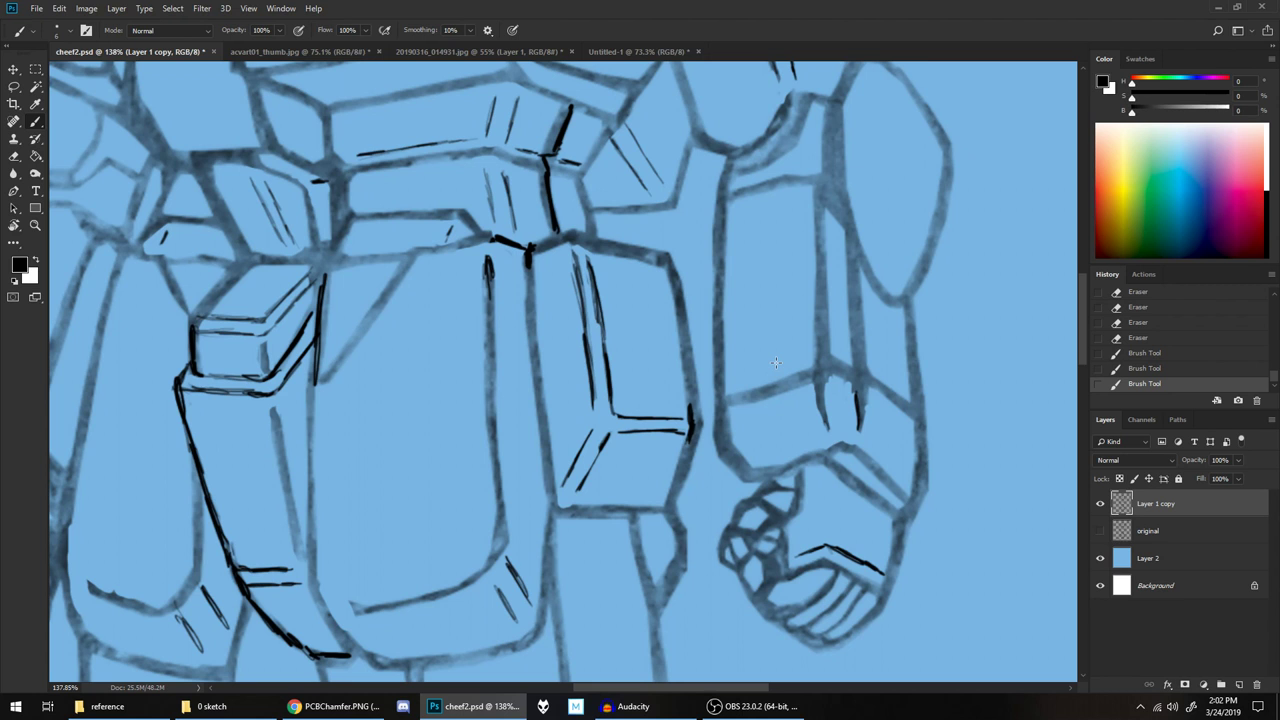
Strengthen the thin black lines at the side skirt box's inner corner
{"action": "mouse_move", "coordinate": [597, 400]}
{"action": "left_mouse_down"}
{"action": "mouse_move", "coordinate": [604, 439]}
{"action": "mouse_move", "coordinate": [684, 420]}
{"action": "left_mouse_up"}
Examine the whole robot figure for remaining thick sketch lines
{"action": "scroll", "coordinate": [686, 418], "scroll_direction": "down", "scroll_amount": 5}
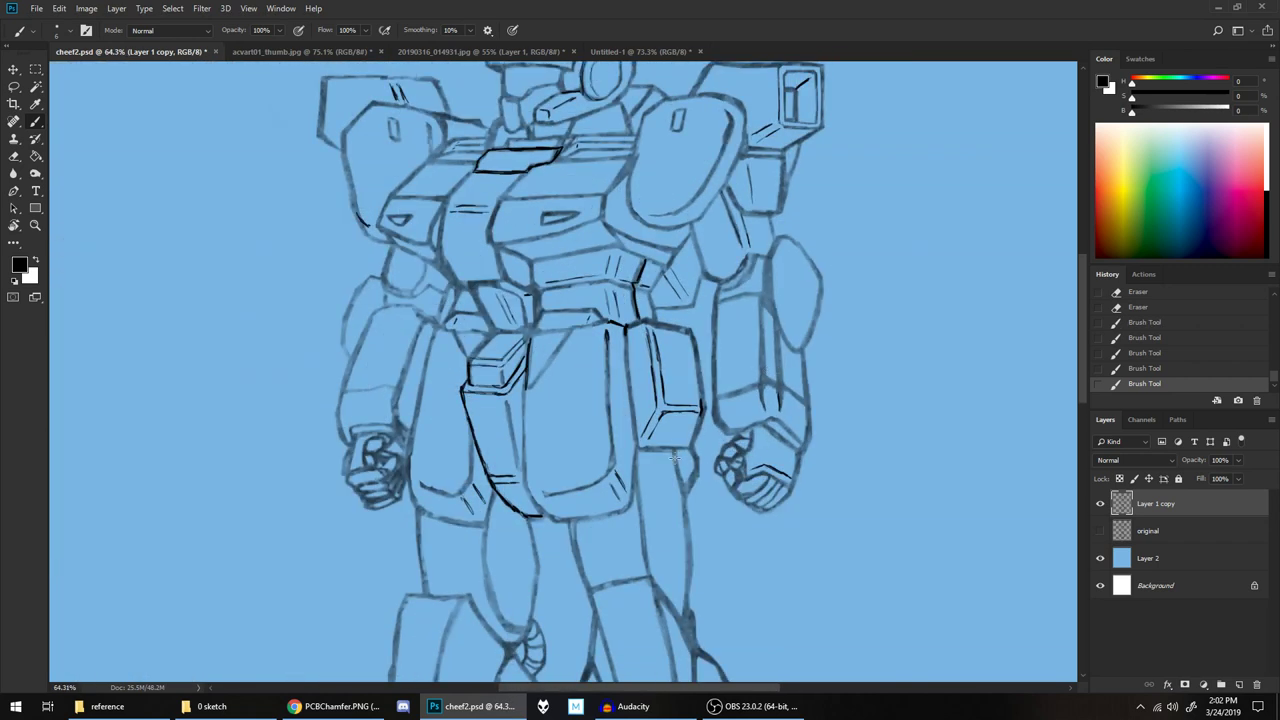
{"action": "scroll", "coordinate": [675, 459], "scroll_direction": "down", "scroll_amount": 2}
{"action": "scroll", "coordinate": [716, 446], "scroll_direction": "up", "scroll_amount": 3}
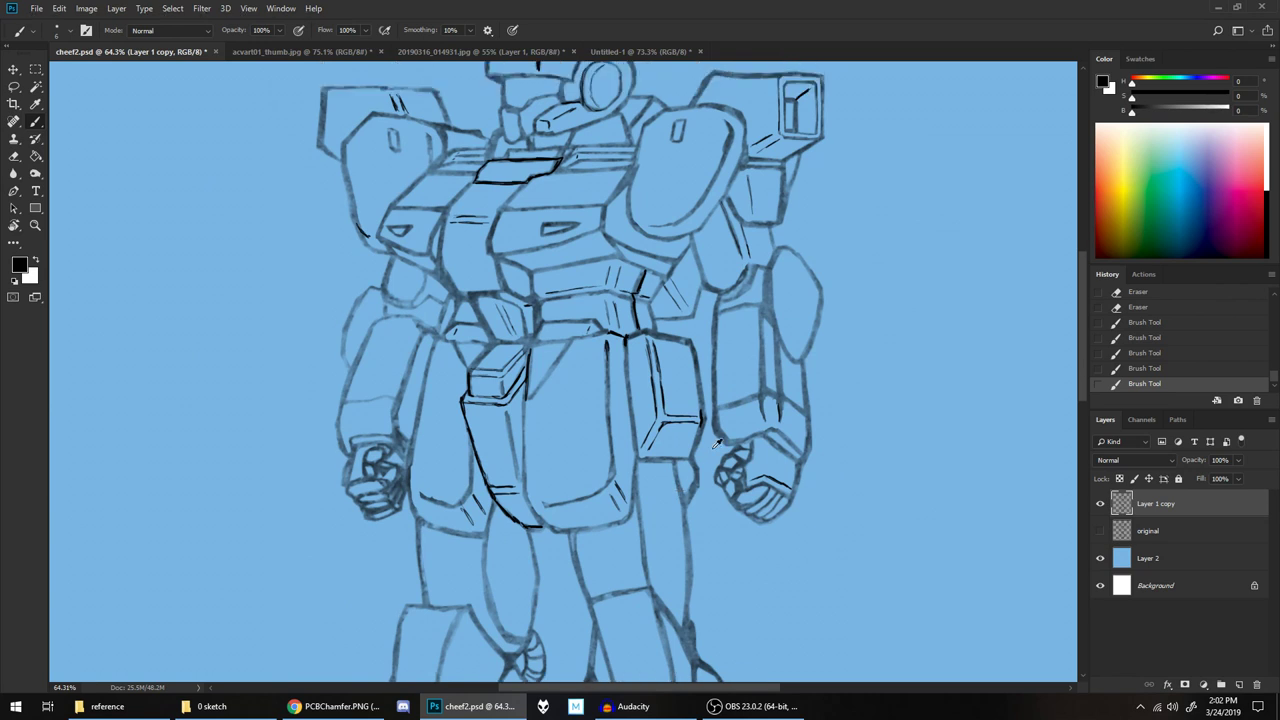
{"action": "scroll", "coordinate": [716, 443], "scroll_direction": "down", "scroll_amount": 2}
{"action": "scroll", "coordinate": [707, 468], "scroll_direction": "down", "scroll_amount": 2}
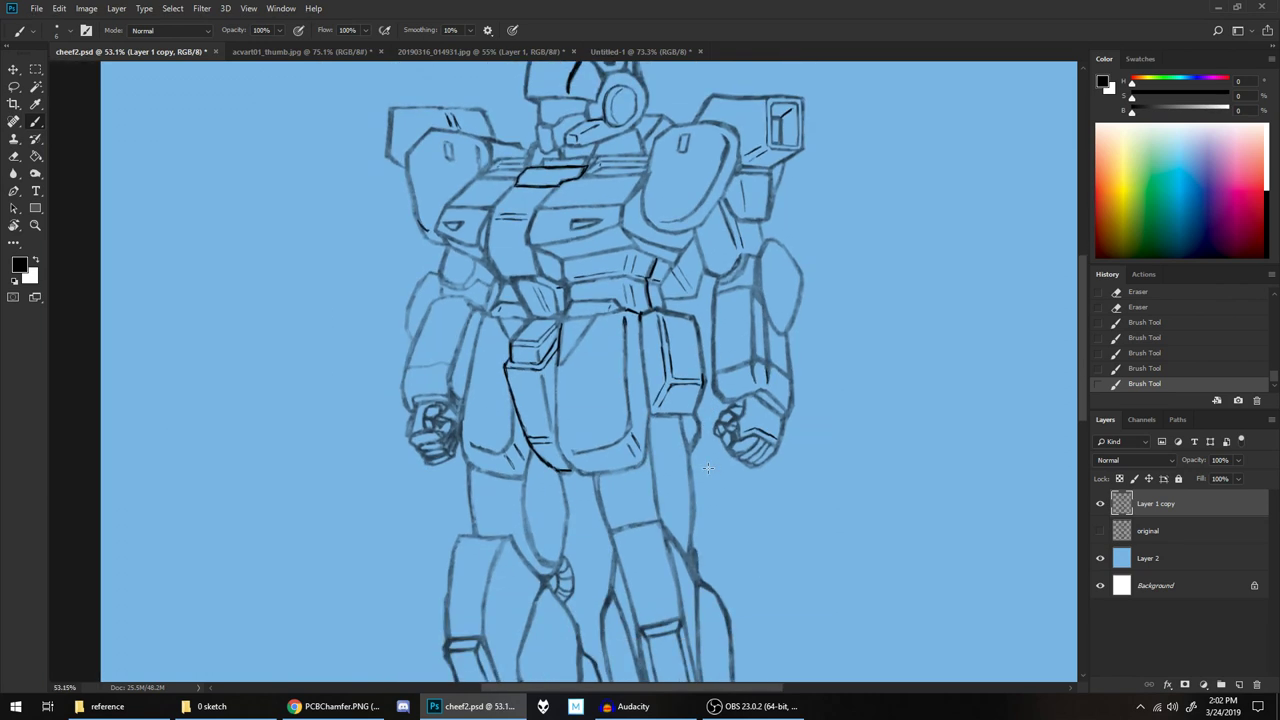
{"action": "scroll", "coordinate": [707, 468], "scroll_direction": "down", "scroll_amount": 2}
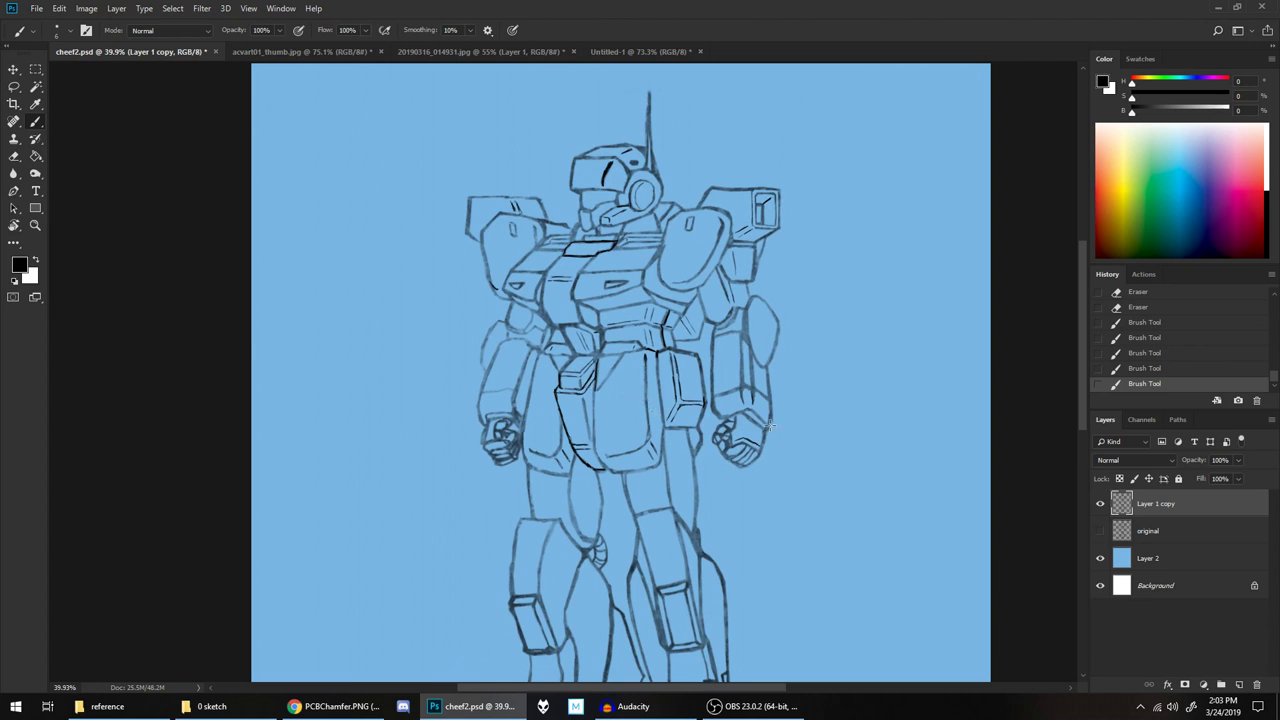
{"action": "scroll", "coordinate": [623, 265], "scroll_direction": "up", "scroll_amount": 1}
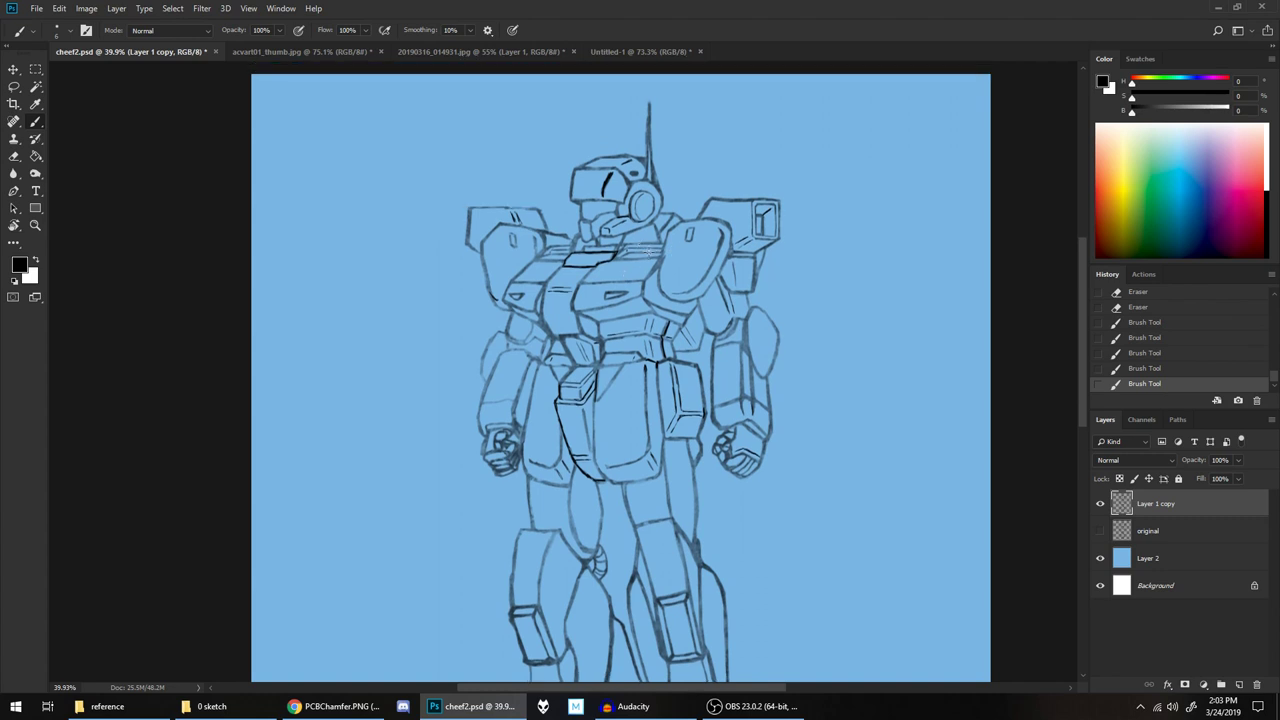
Erase the thick grey collar line above the central chest plate and redraw it as a thin black line
{"action": "scroll", "coordinate": [600, 355], "scroll_direction": "up", "scroll_amount": 5}
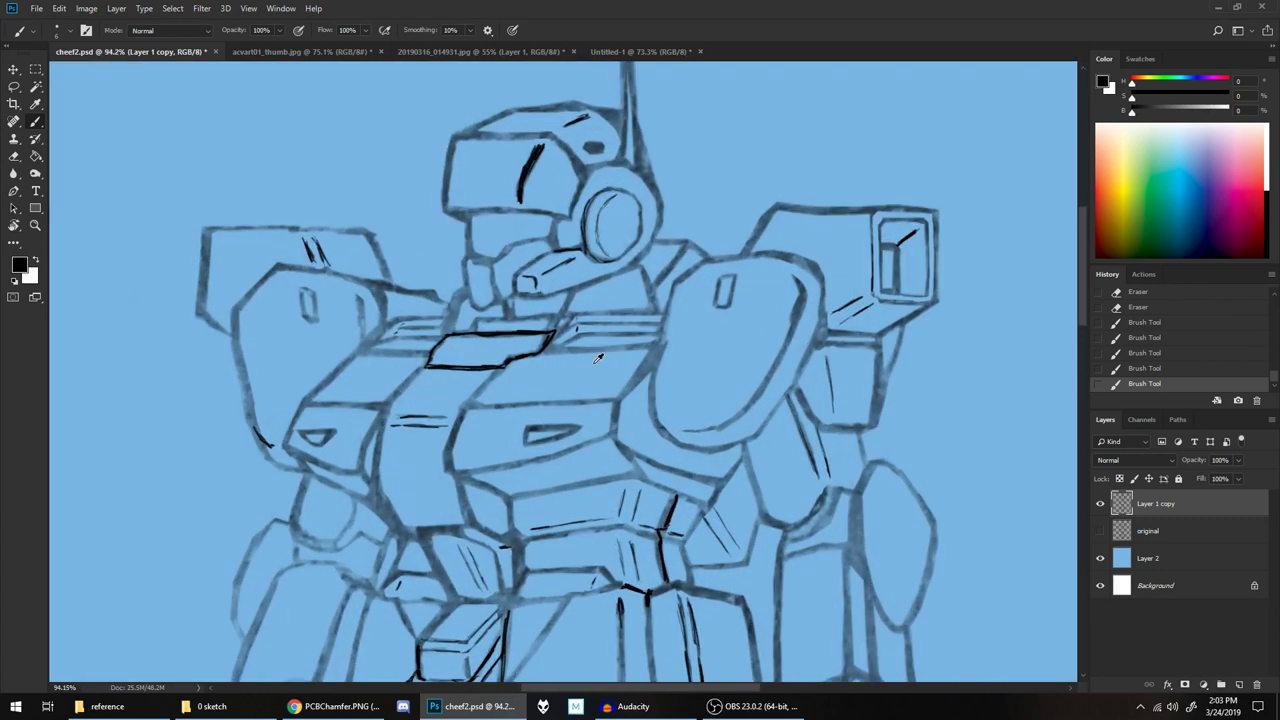
{"action": "scroll", "coordinate": [598, 358], "scroll_direction": "up", "scroll_amount": 3}
{"action": "left_click_drag", "start_coordinate": [585, 316], "coordinate": [680, 380]}
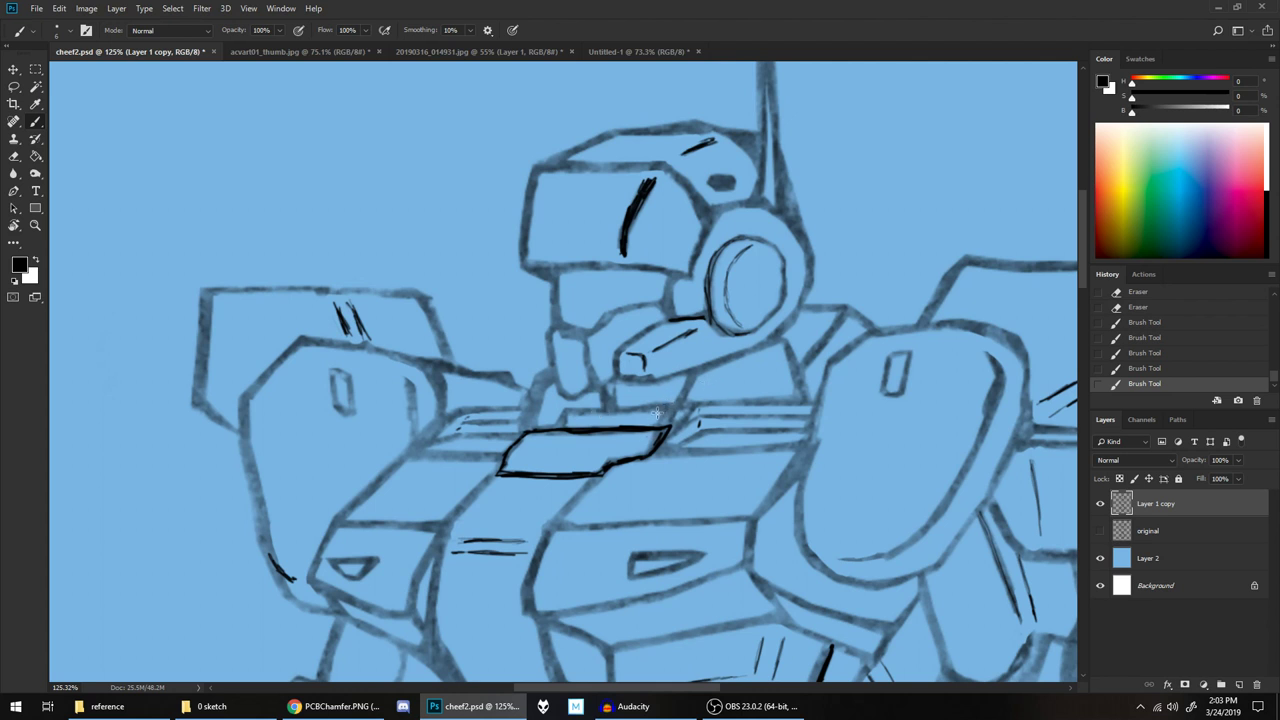
{"action": "key", "text": "e"}
{"action": "mouse_move", "coordinate": [662, 405]}
{"action": "left_mouse_down"}
{"action": "mouse_move", "coordinate": [561, 416]}
{"action": "mouse_move", "coordinate": [602, 418]}
{"action": "left_mouse_up"}
{"action": "left_click_drag", "start_coordinate": [616, 412], "coordinate": [610, 387]}
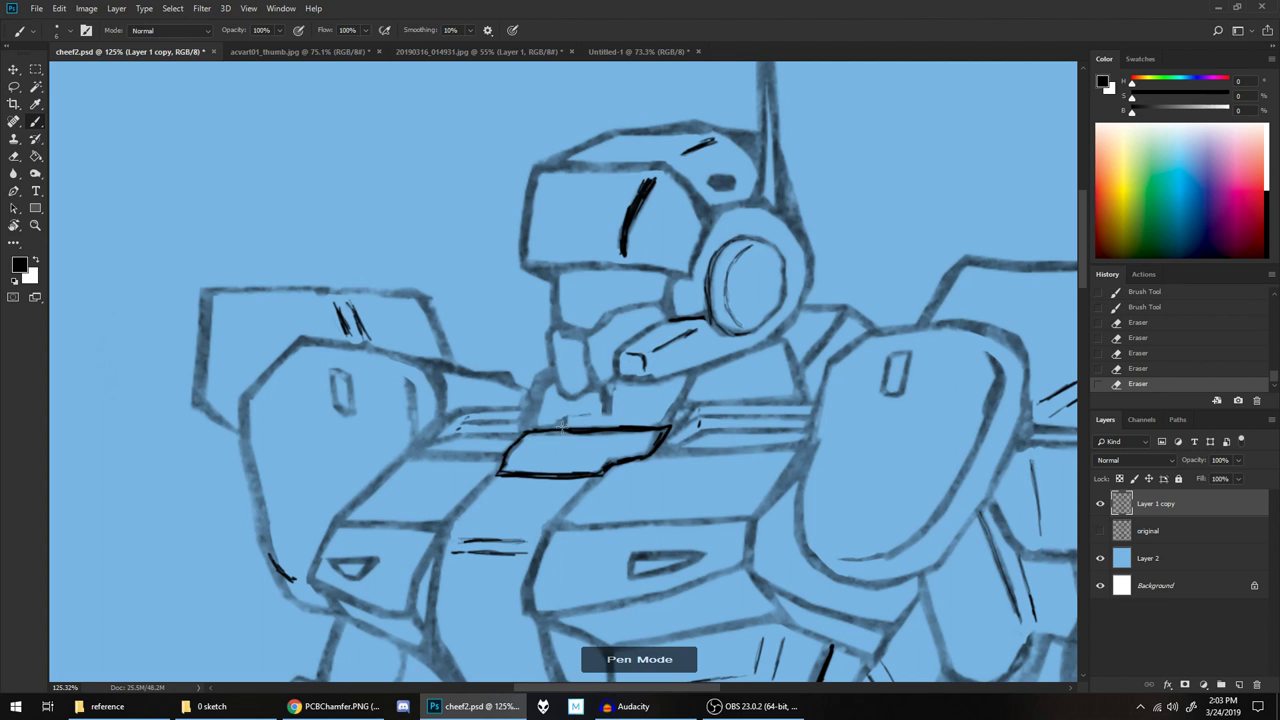
{"action": "left_click_drag", "start_coordinate": [566, 418], "coordinate": [662, 414]}
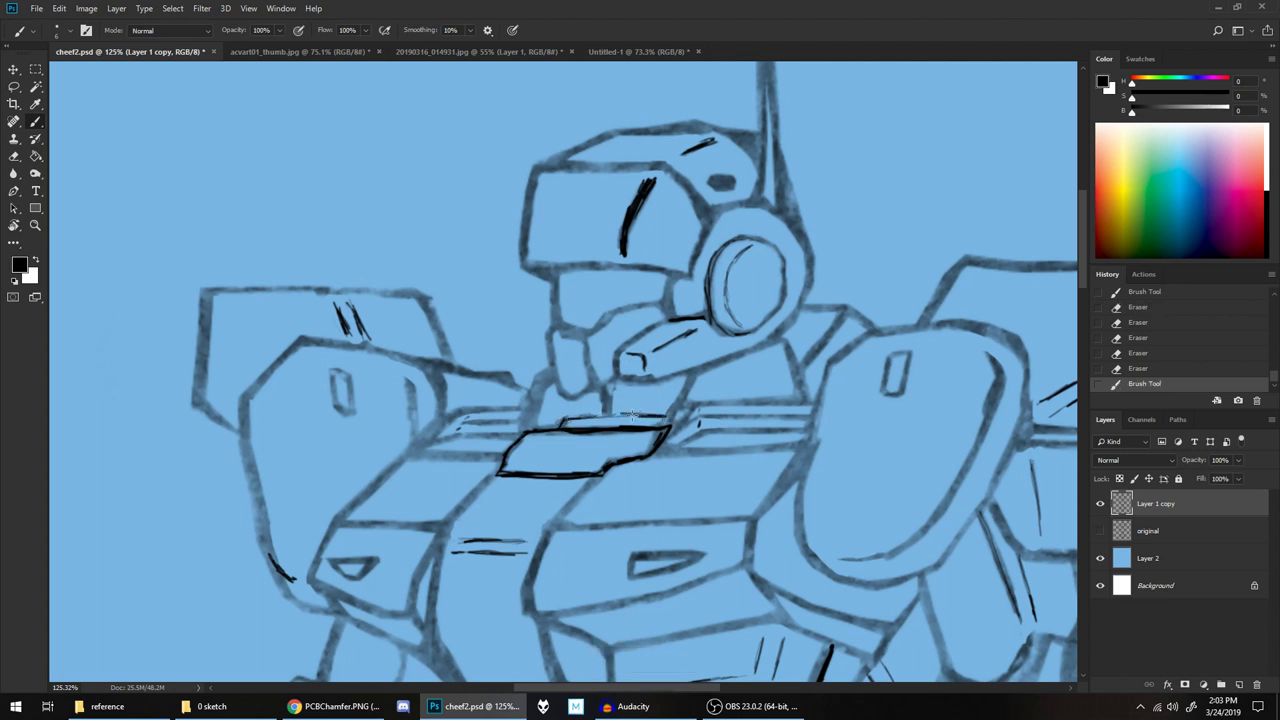
{"action": "left_click_drag", "start_coordinate": [594, 416], "coordinate": [558, 425]}
Draw a short vertical black line on the back of the robot's left hand
{"action": "mouse_move", "coordinate": [806, 443]}
{"action": "left_mouse_down"}
{"action": "mouse_move", "coordinate": [753, 502]}
{"action": "mouse_move", "coordinate": [713, 300]}
{"action": "left_mouse_up"}
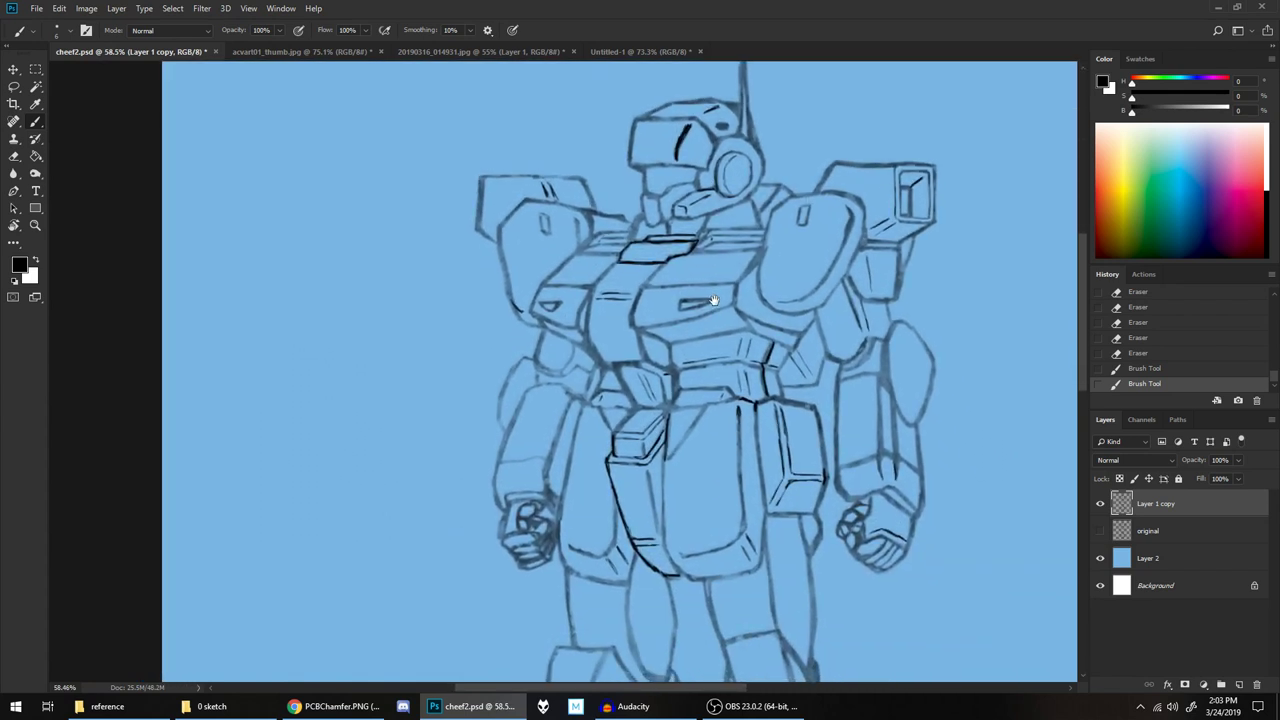
{"action": "mouse_move", "coordinate": [808, 427]}
{"action": "left_mouse_down"}
{"action": "mouse_move", "coordinate": [783, 419]}
{"action": "mouse_move", "coordinate": [718, 272]}
{"action": "left_mouse_up"}
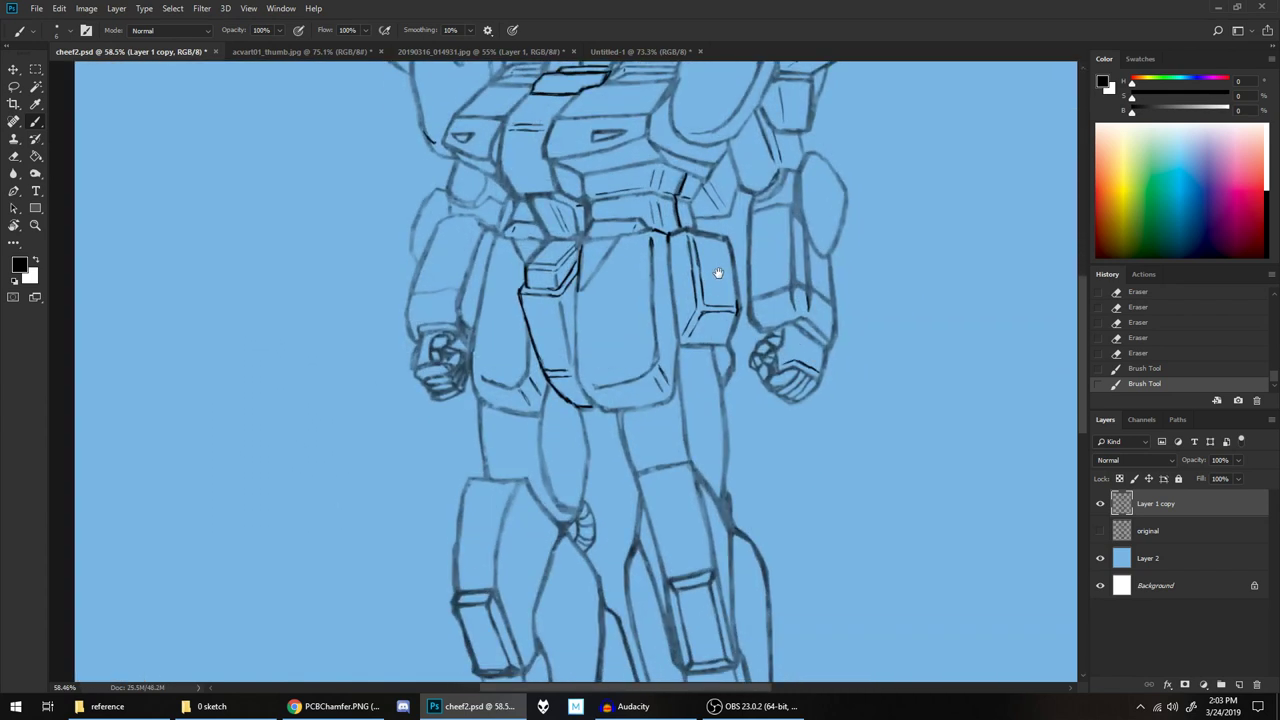
{"action": "mouse_move", "coordinate": [786, 466]}
{"action": "left_mouse_down"}
{"action": "mouse_move", "coordinate": [757, 366]}
{"action": "mouse_move", "coordinate": [658, 529]}
{"action": "left_mouse_up"}
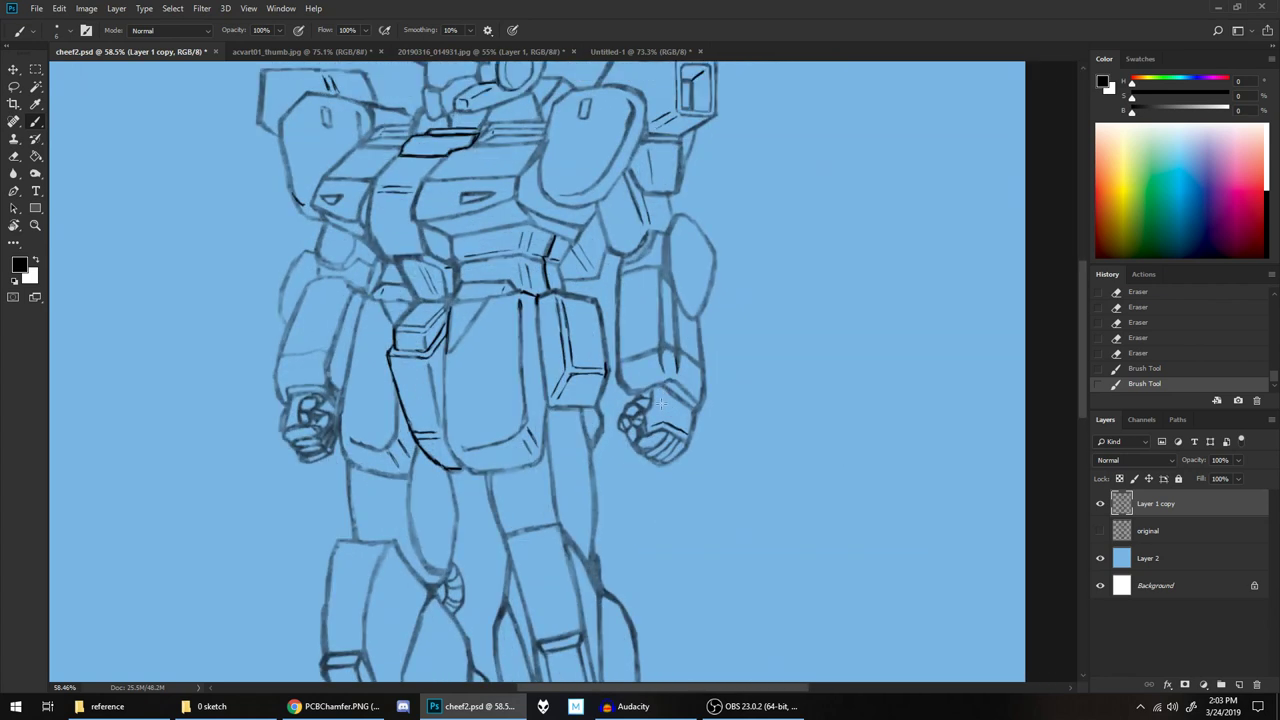
{"action": "mouse_move", "coordinate": [661, 407]}
{"action": "left_mouse_down"}
{"action": "mouse_move", "coordinate": [668, 358]}
{"action": "mouse_move", "coordinate": [782, 326]}
{"action": "left_mouse_up"}
Erase the thick grey inner line running down the robot's left thigh from the side skirt to the knee armour
{"action": "scroll", "coordinate": [765, 437], "scroll_direction": "down", "scroll_amount": 3}
{"action": "scroll", "coordinate": [765, 437], "scroll_direction": "down", "scroll_amount": 1}
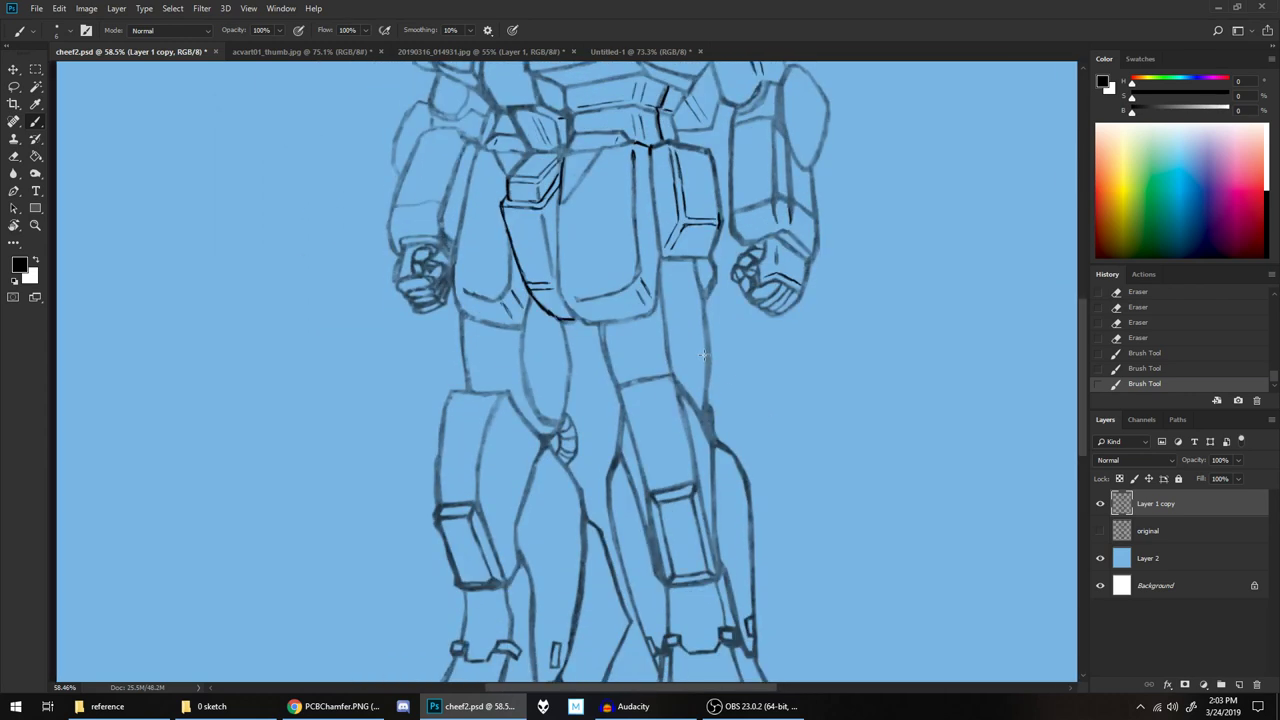
{"action": "scroll", "coordinate": [703, 358], "scroll_direction": "up", "scroll_amount": 3}
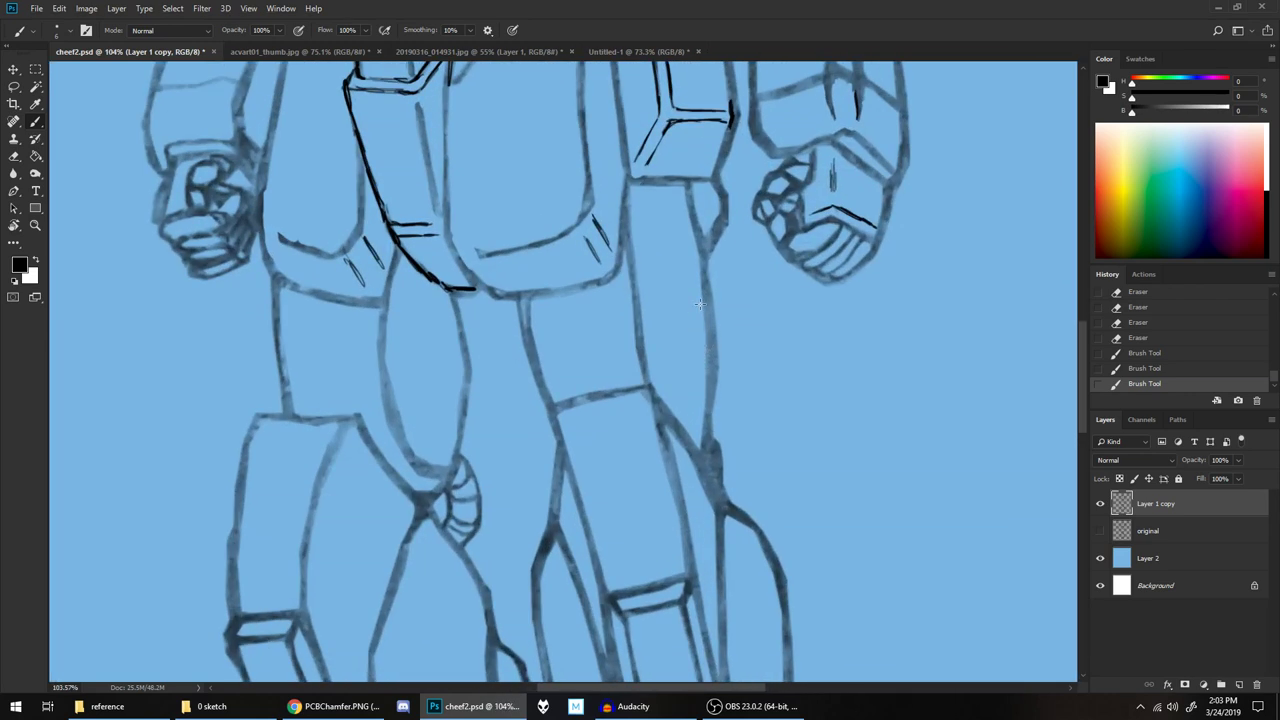
{"action": "key", "text": "e"}
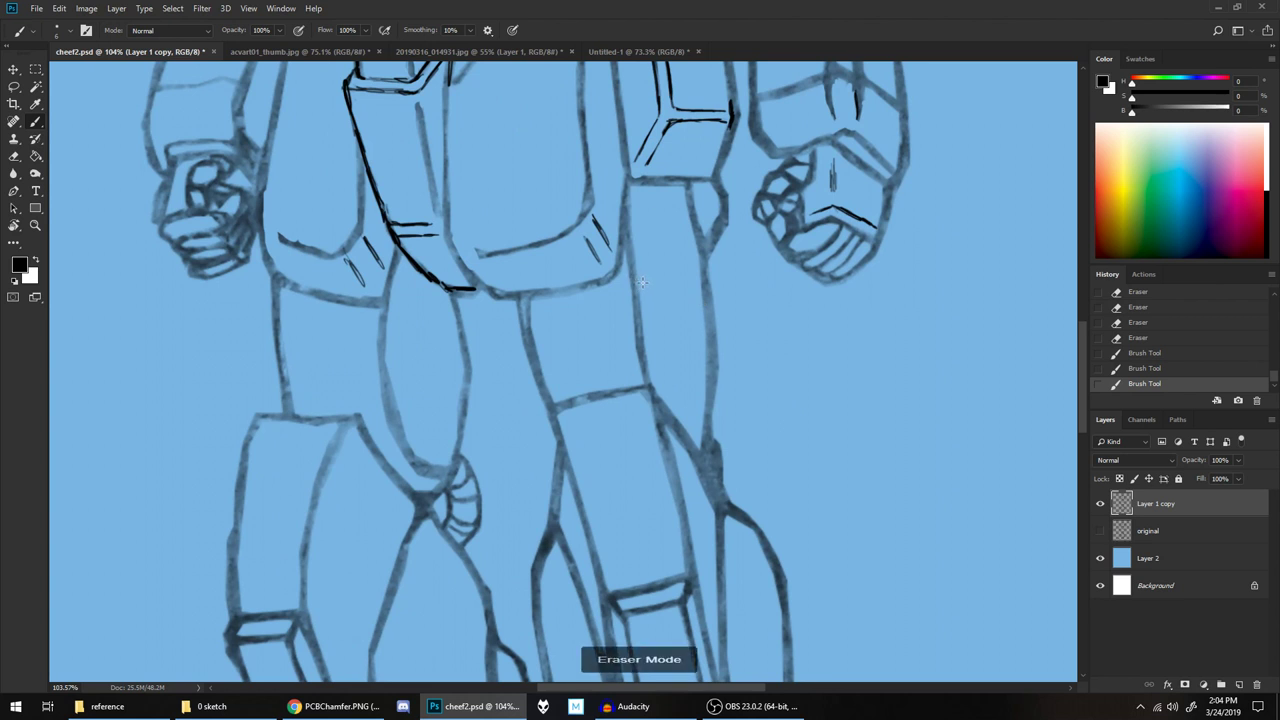
{"action": "left_click_drag", "start_coordinate": [627, 277], "coordinate": [634, 236]}
{"action": "left_click_drag", "start_coordinate": [631, 224], "coordinate": [630, 205]}
{"action": "mouse_move", "coordinate": [632, 268]}
{"action": "left_mouse_down"}
{"action": "mouse_move", "coordinate": [629, 308]}
{"action": "mouse_move", "coordinate": [648, 324]}
{"action": "mouse_move", "coordinate": [649, 383]}
{"action": "left_mouse_up"}
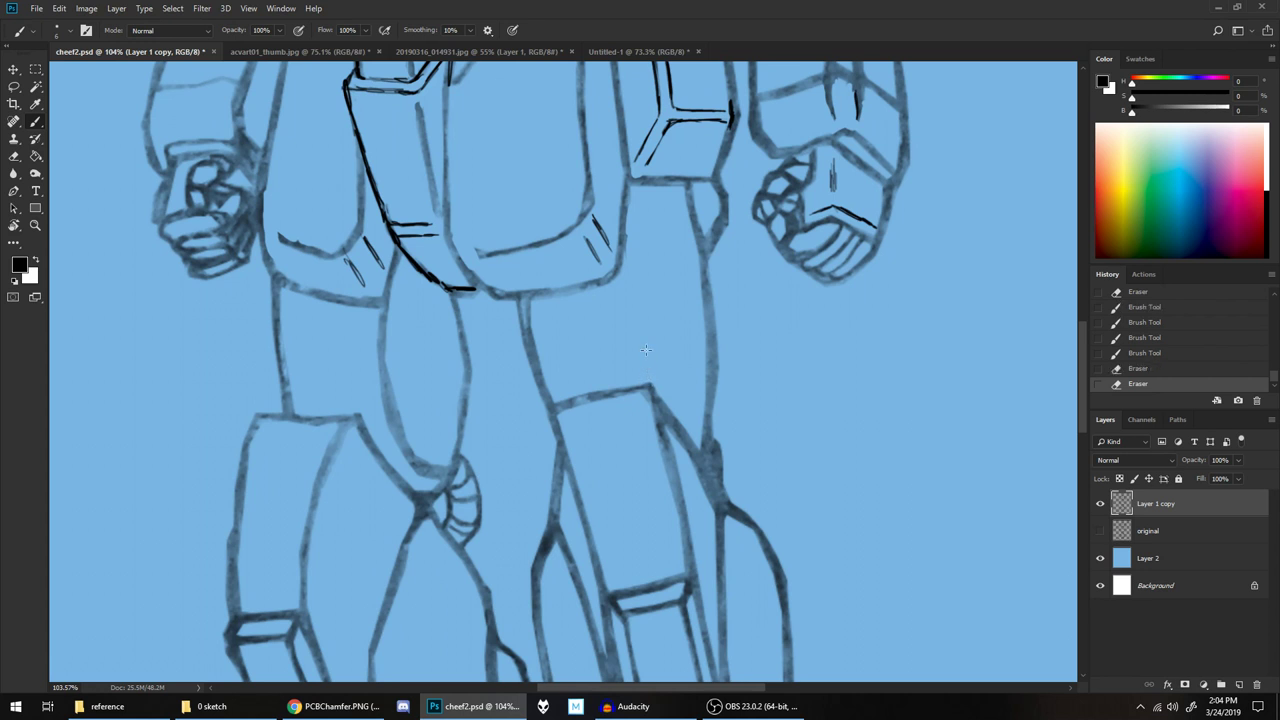
Draw two thin, nearly parallel black lines down the left thigh where its inner edge was
{"action": "left_click_drag", "start_coordinate": [621, 276], "coordinate": [633, 361]}
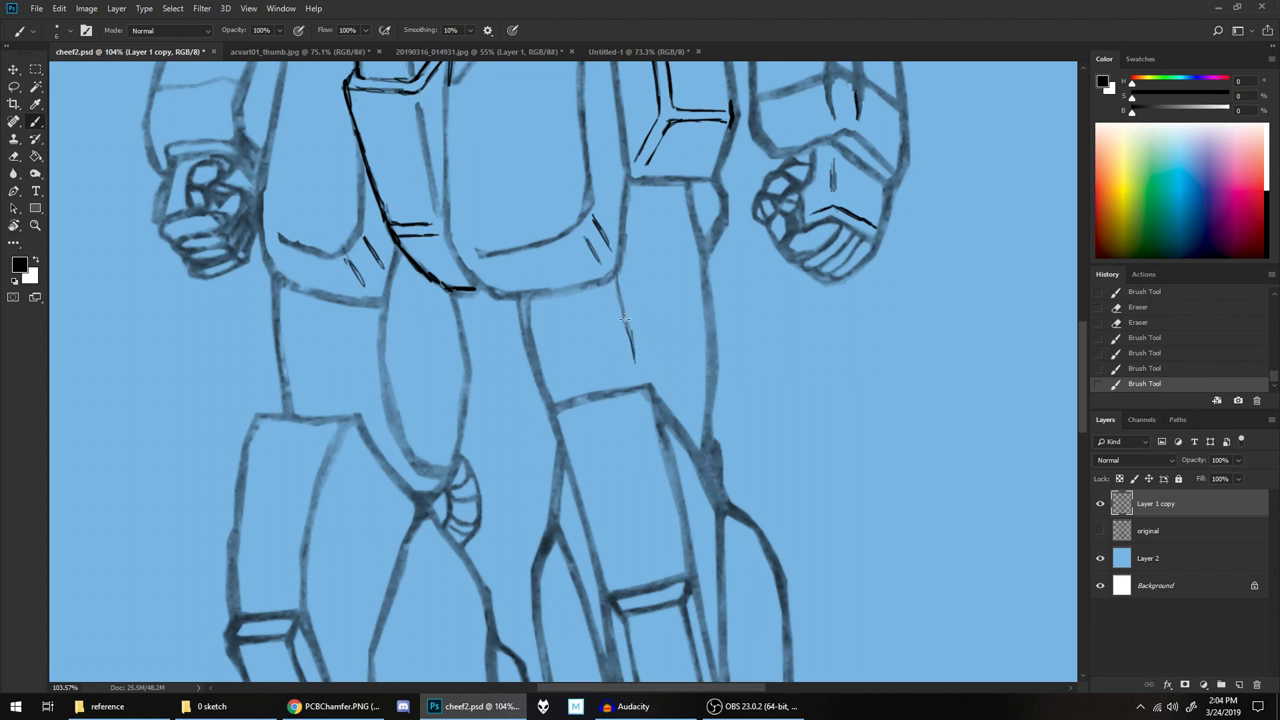
{"action": "left_click_drag", "start_coordinate": [628, 208], "coordinate": [636, 262]}
{"action": "left_click_drag", "start_coordinate": [628, 206], "coordinate": [646, 325]}
{"action": "left_click_drag", "start_coordinate": [642, 315], "coordinate": [654, 372]}
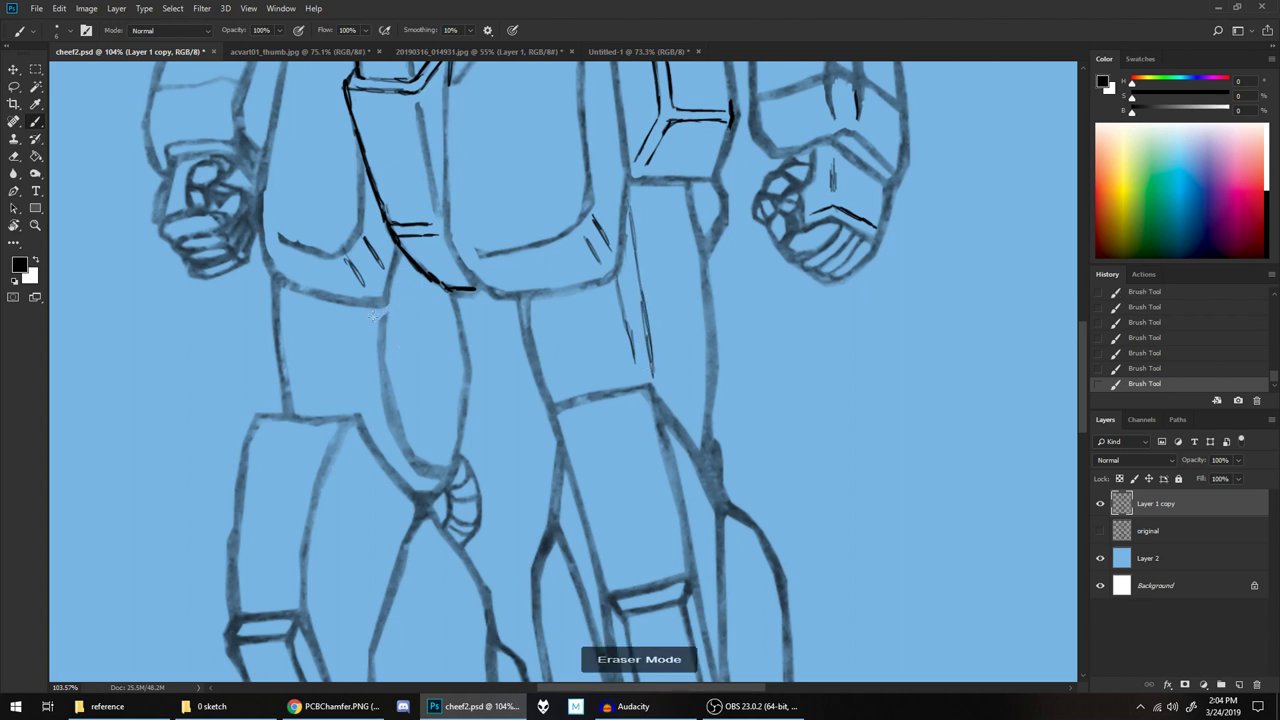
Erase the thick curved inner line on the robot's right thigh and replace it with two long thin black curves
{"action": "mouse_move", "coordinate": [391, 305]}
{"action": "left_mouse_down"}
{"action": "mouse_move", "coordinate": [375, 371]}
{"action": "mouse_move", "coordinate": [382, 357]}
{"action": "mouse_move", "coordinate": [391, 436]}
{"action": "mouse_move", "coordinate": [389, 379]}
{"action": "mouse_move", "coordinate": [406, 438]}
{"action": "left_mouse_up"}
{"action": "key", "text": "h"}
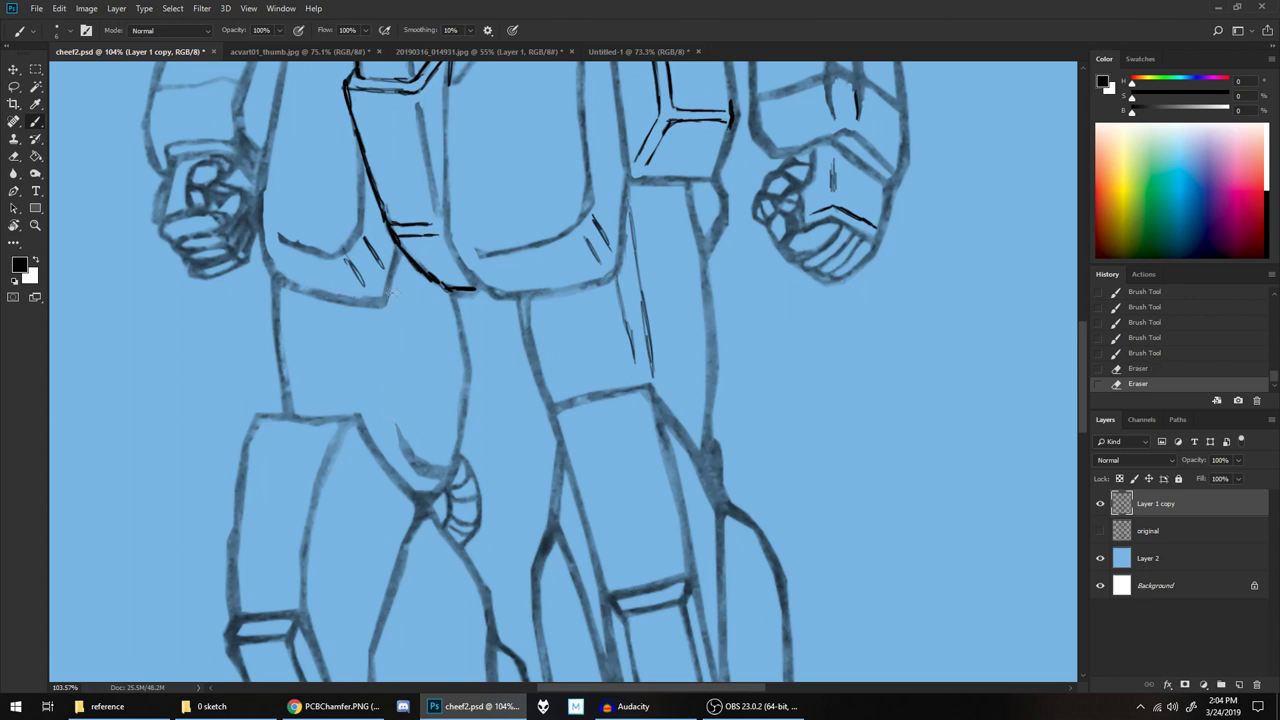
{"action": "mouse_move", "coordinate": [398, 424]}
{"action": "left_mouse_down"}
{"action": "mouse_move", "coordinate": [418, 477]}
{"action": "mouse_move", "coordinate": [449, 460]}
{"action": "left_mouse_up"}
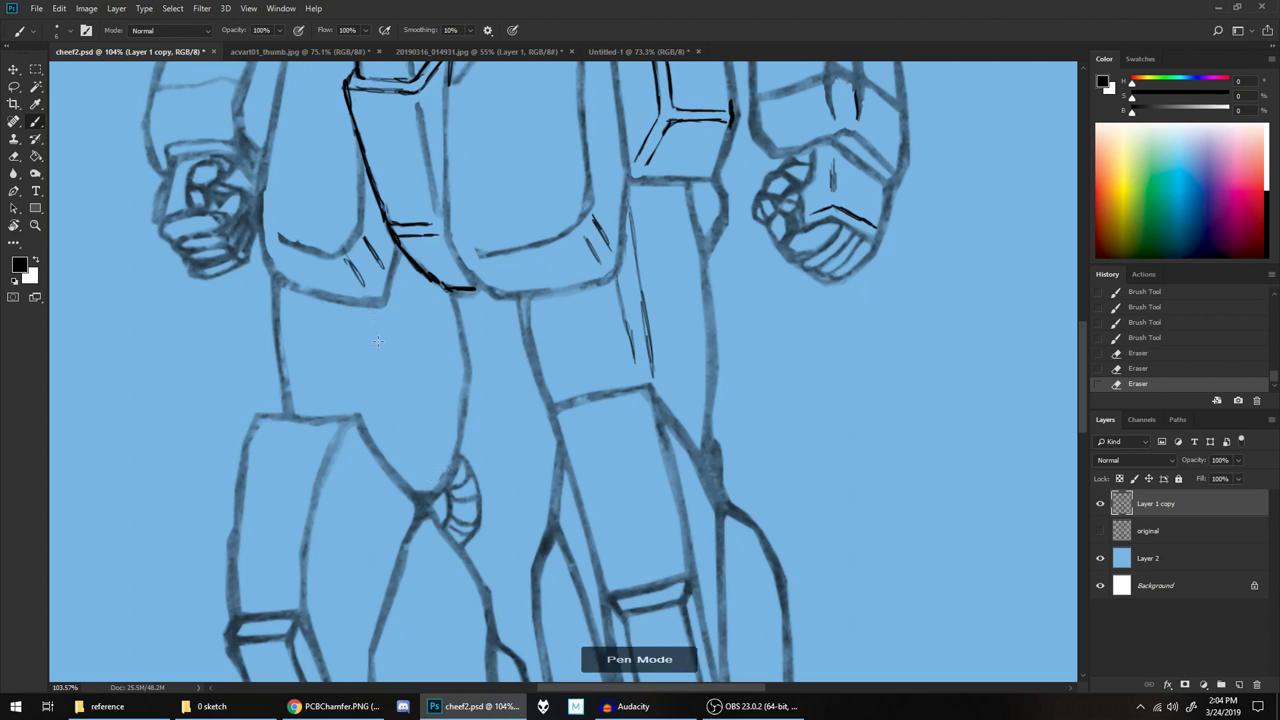
{"action": "left_click_drag", "start_coordinate": [376, 325], "coordinate": [411, 473]}
{"action": "mouse_move", "coordinate": [393, 282]}
{"action": "left_mouse_down"}
{"action": "mouse_move", "coordinate": [394, 271]}
{"action": "mouse_move", "coordinate": [406, 376]}
{"action": "left_mouse_up"}
{"action": "mouse_move", "coordinate": [398, 322]}
{"action": "left_mouse_down"}
{"action": "mouse_move", "coordinate": [412, 414]}
{"action": "mouse_move", "coordinate": [442, 480]}
{"action": "left_mouse_up"}
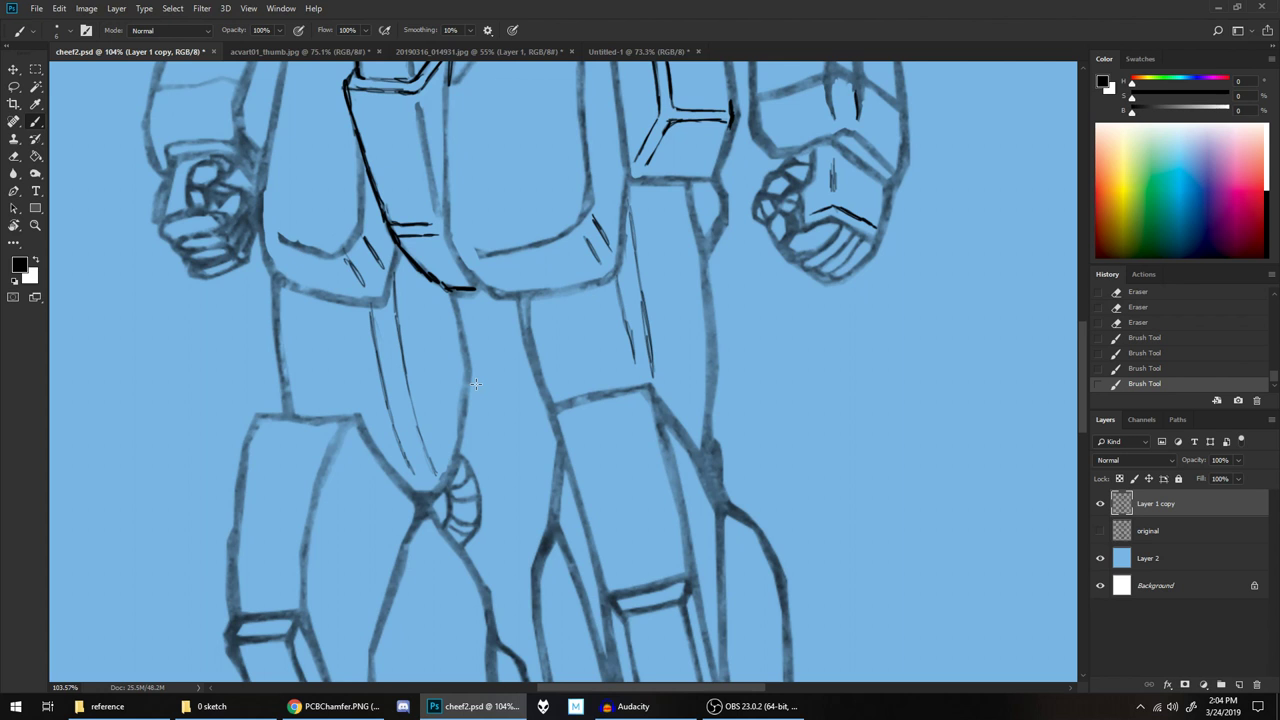
Trace the lower edge and inner corner of the right front skirt plate in black
{"action": "mouse_move", "coordinate": [362, 298]}
{"action": "left_mouse_down"}
{"action": "mouse_move", "coordinate": [388, 300]}
{"action": "mouse_move", "coordinate": [400, 252]}
{"action": "mouse_move", "coordinate": [377, 305]}
{"action": "left_mouse_up"}
{"action": "mouse_move", "coordinate": [282, 284]}
{"action": "left_mouse_down"}
{"action": "mouse_move", "coordinate": [376, 304]}
{"action": "mouse_move", "coordinate": [280, 283]}
{"action": "mouse_move", "coordinate": [268, 261]}
{"action": "mouse_move", "coordinate": [296, 290]}
{"action": "mouse_move", "coordinate": [368, 304]}
{"action": "left_mouse_up"}
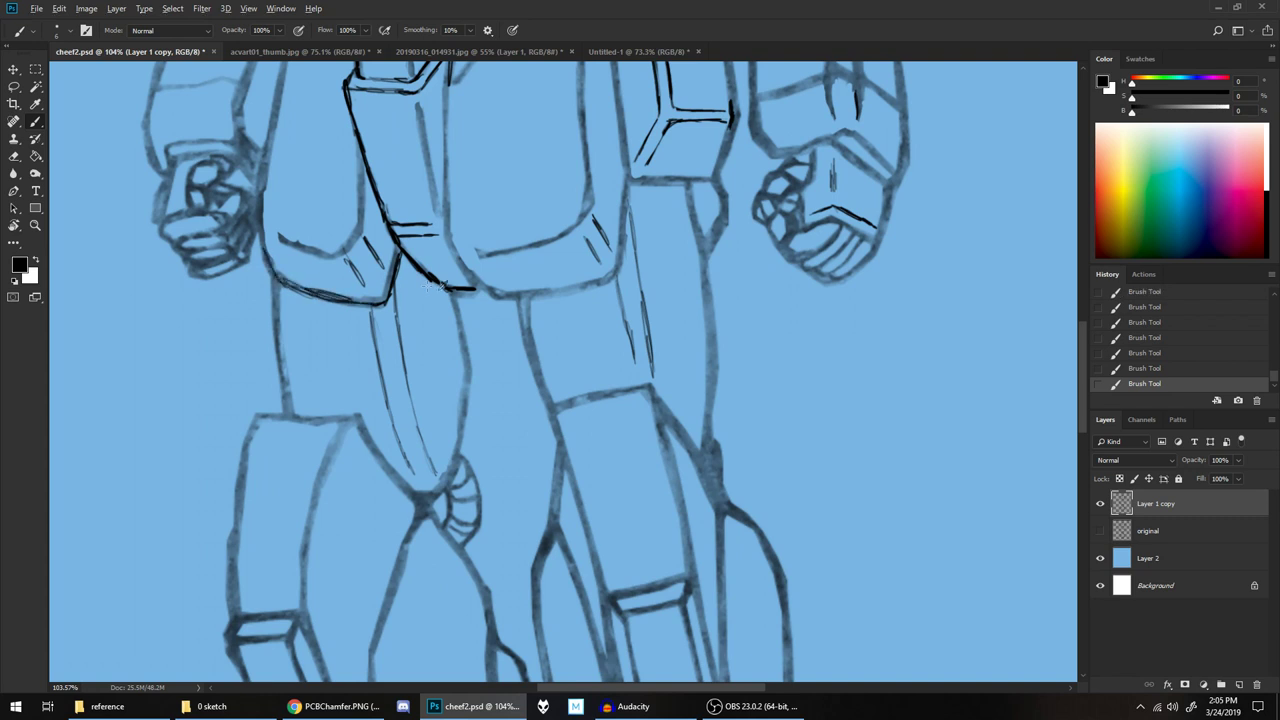
Examine the full figure and the thigh, shin and foot armour for further line refinements
{"action": "scroll", "coordinate": [533, 331], "scroll_direction": "down", "scroll_amount": 3}
{"action": "scroll", "coordinate": [490, 481], "scroll_direction": "up", "scroll_amount": 3}
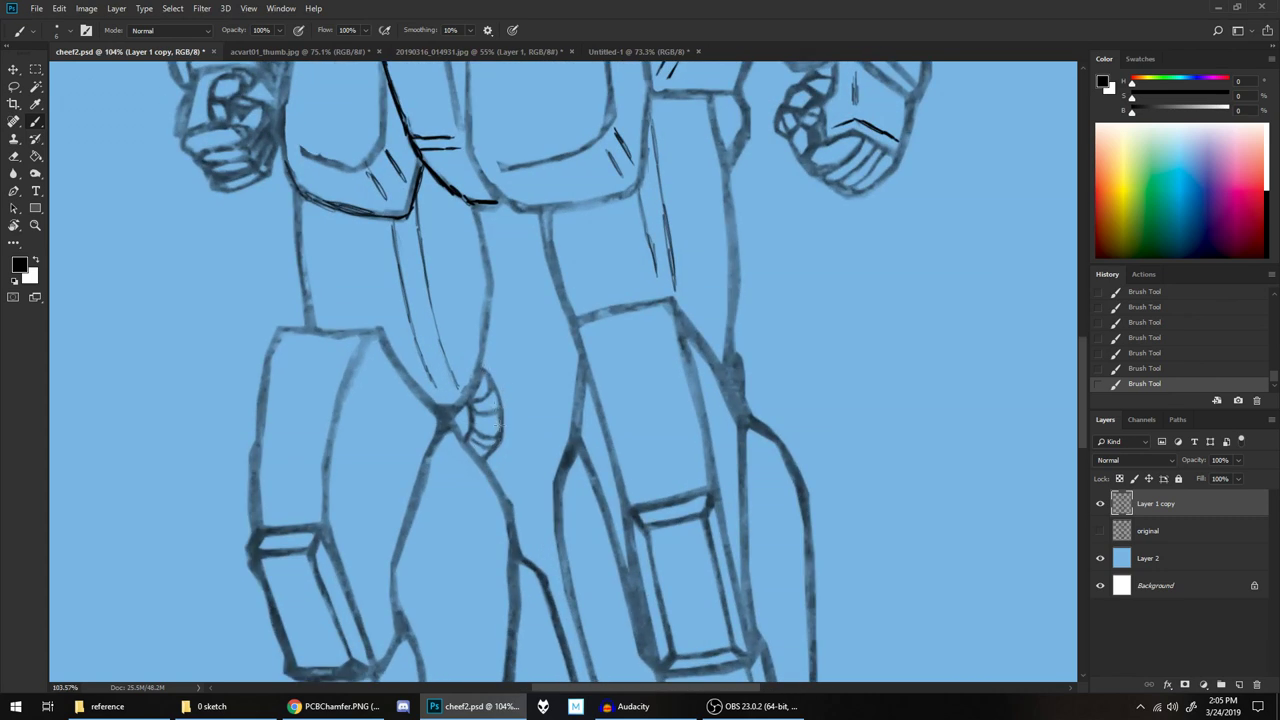
{"action": "scroll", "coordinate": [605, 369], "scroll_direction": "down", "scroll_amount": 10}
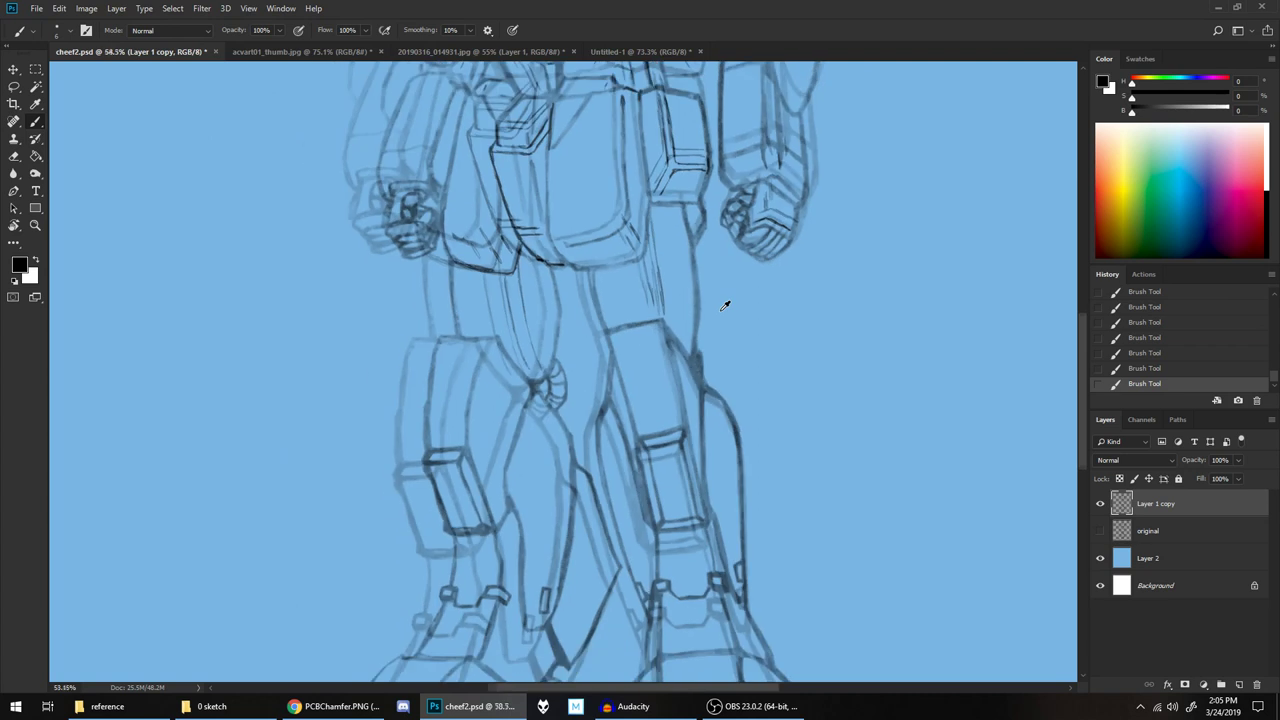
{"action": "scroll", "coordinate": [720, 311], "scroll_direction": "up", "scroll_amount": 2}
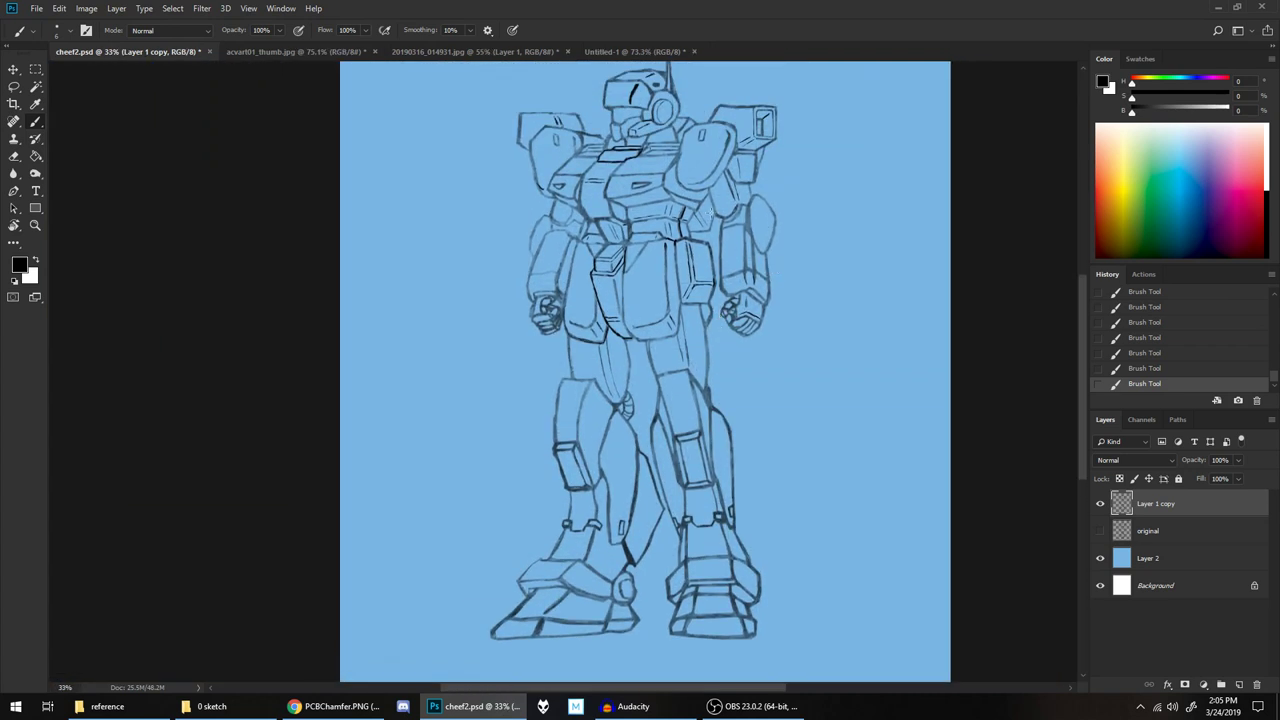
{"action": "scroll", "coordinate": [706, 245], "scroll_direction": "down", "scroll_amount": 1}
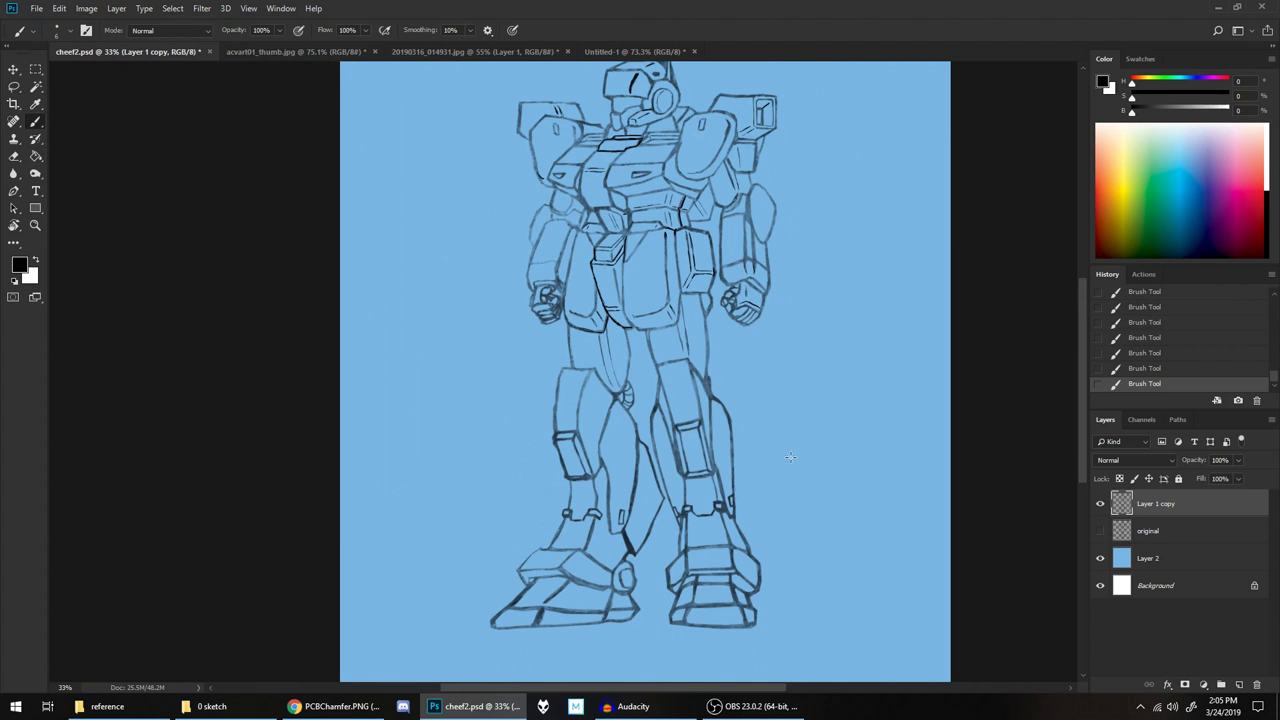
{"action": "scroll", "coordinate": [790, 457], "scroll_direction": "down", "scroll_amount": 2}
{"action": "scroll", "coordinate": [786, 454], "scroll_direction": "up", "scroll_amount": 7}
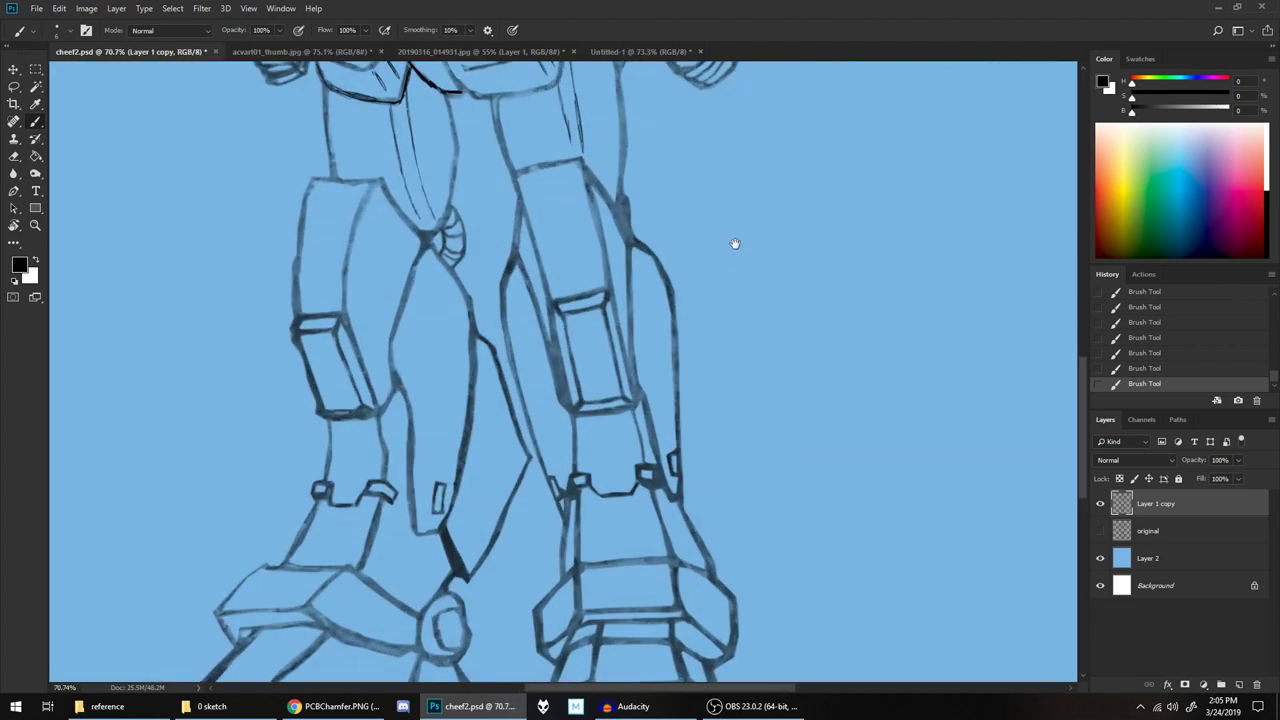
{"action": "scroll", "coordinate": [783, 289], "scroll_direction": "down", "scroll_amount": 2}
{"action": "scroll", "coordinate": [783, 337], "scroll_direction": "up", "scroll_amount": 4}
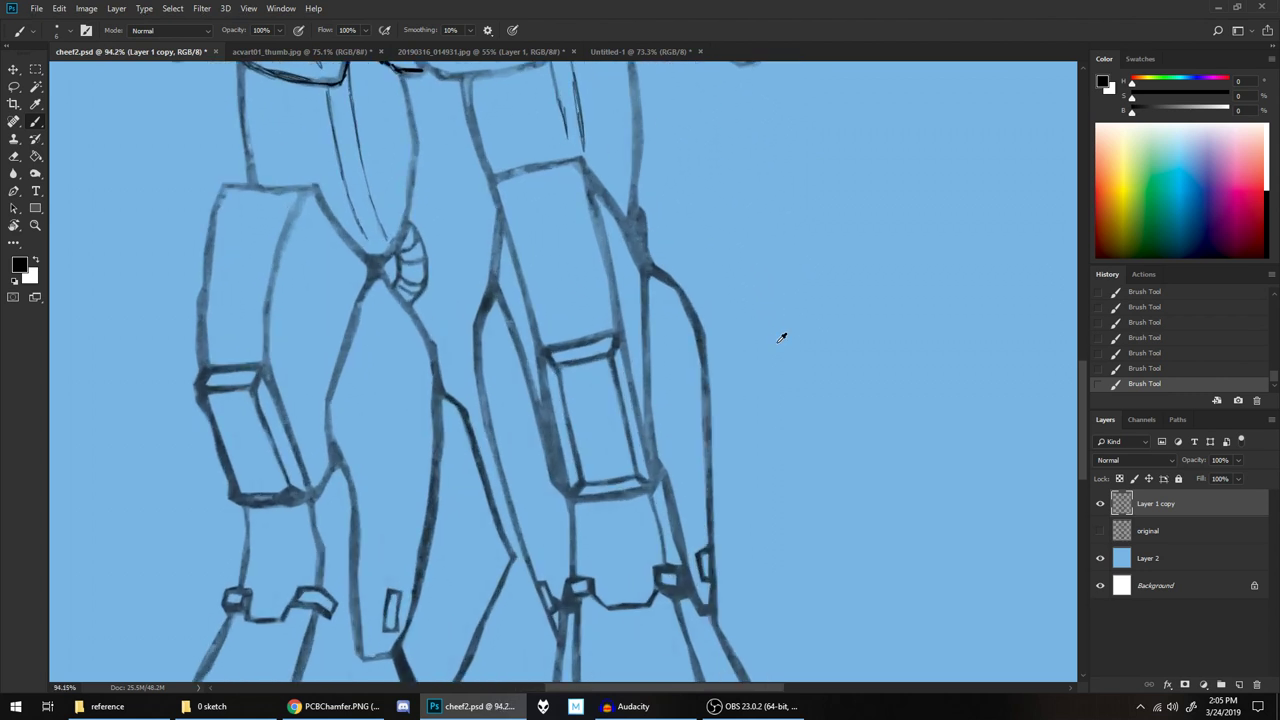
{"action": "scroll", "coordinate": [776, 342], "scroll_direction": "down", "scroll_amount": 2}
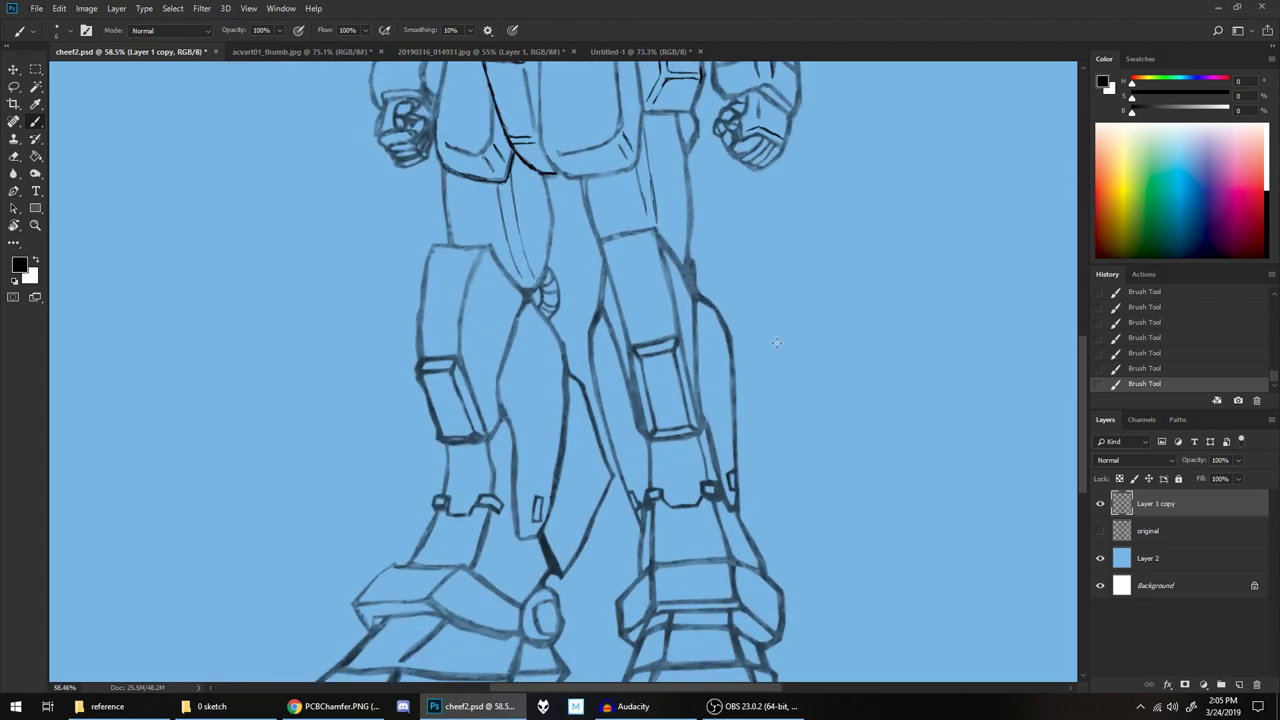
{"action": "scroll", "coordinate": [776, 342], "scroll_direction": "down", "scroll_amount": 2}
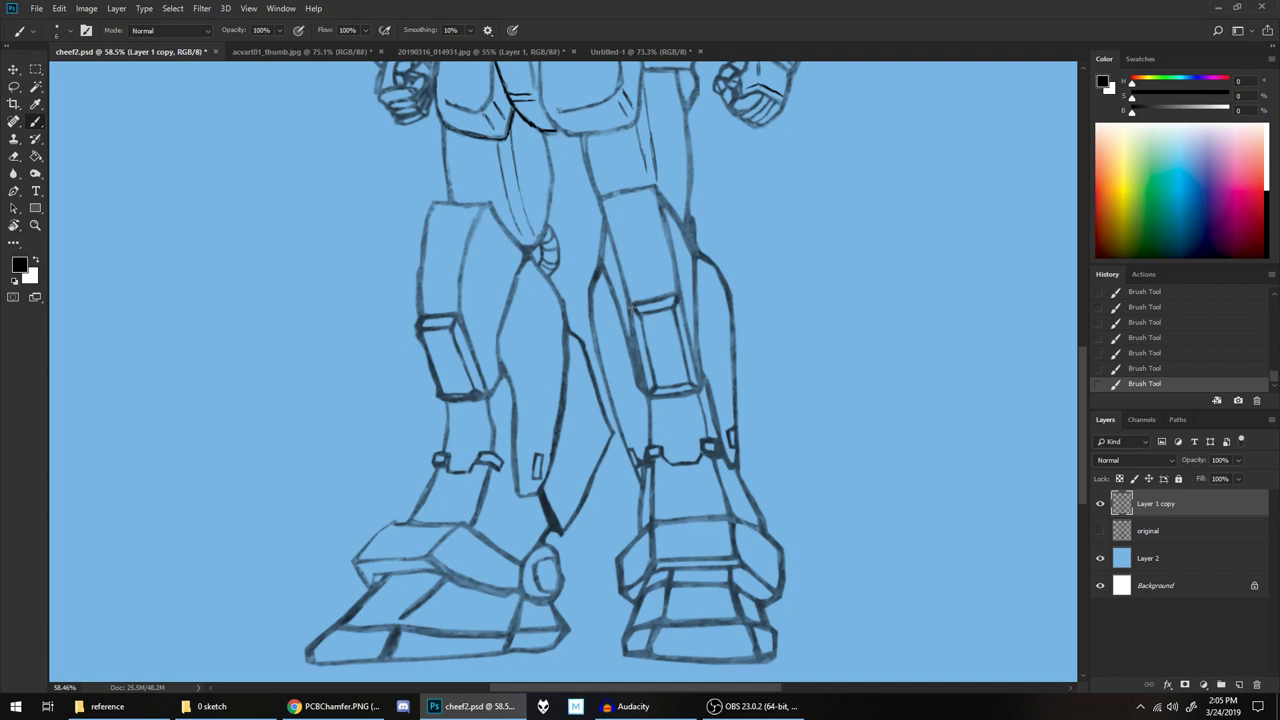
Erase the upper and lower ends of both inner lines on the left leg's armour above the knee box
{"action": "scroll", "coordinate": [842, 325], "scroll_direction": "up", "scroll_amount": 2}
{"action": "left_click_drag", "start_coordinate": [675, 234], "coordinate": [723, 306]}
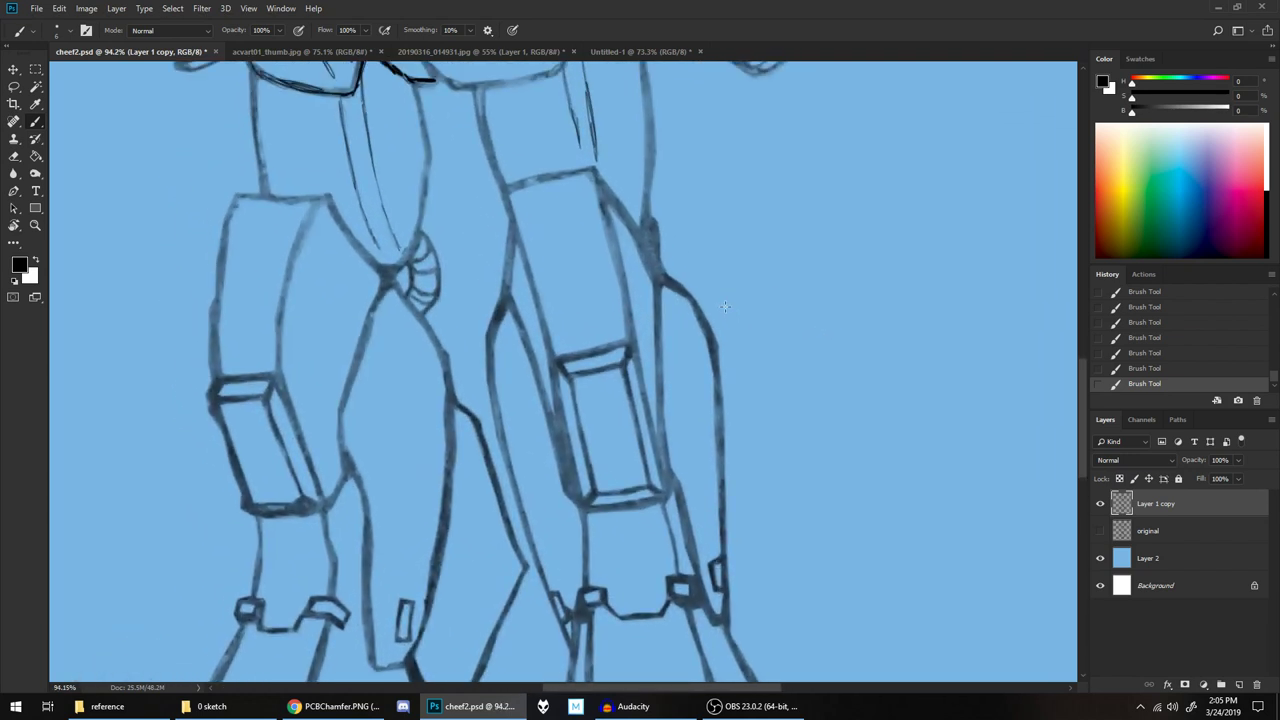
{"action": "key", "text": "e"}
{"action": "left_click_drag", "start_coordinate": [515, 248], "coordinate": [518, 212]}
{"action": "left_click_drag", "start_coordinate": [515, 258], "coordinate": [518, 238]}
{"action": "left_click_drag", "start_coordinate": [598, 192], "coordinate": [603, 205]}
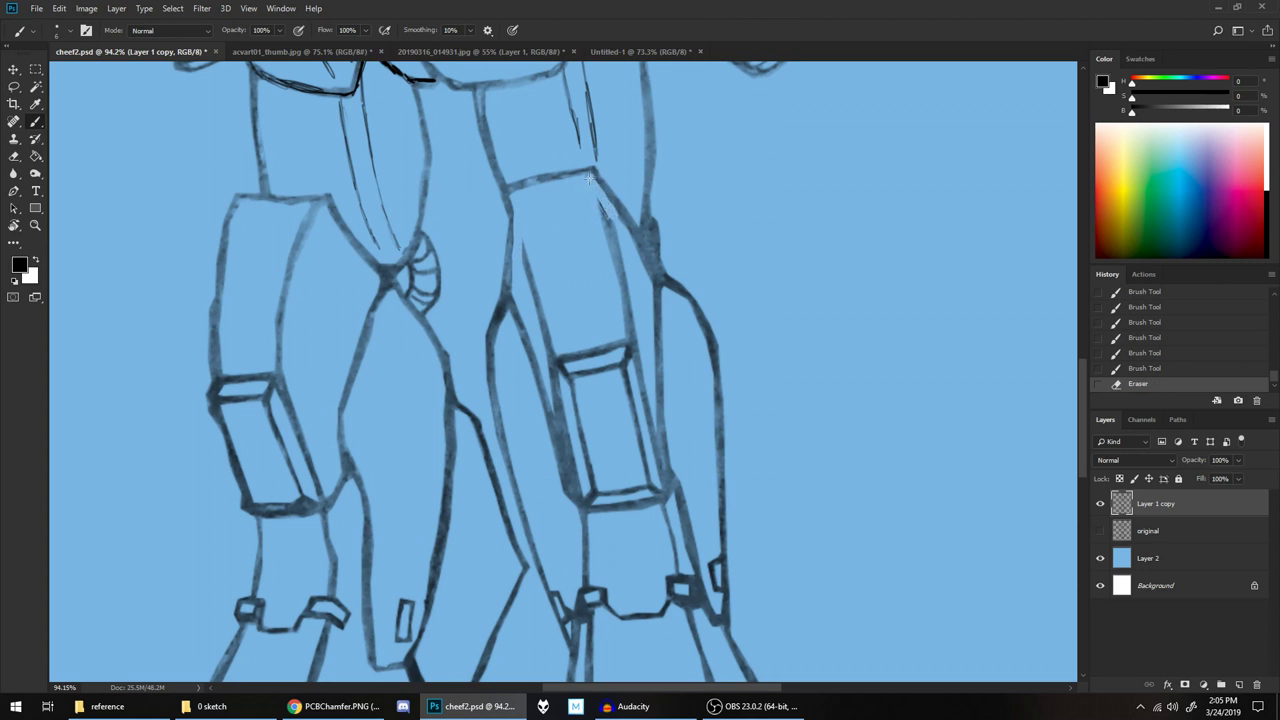
{"action": "mouse_move", "coordinate": [600, 203]}
{"action": "left_mouse_down"}
{"action": "mouse_move", "coordinate": [603, 240]}
{"action": "mouse_move", "coordinate": [602, 205]}
{"action": "mouse_move", "coordinate": [623, 256]}
{"action": "mouse_move", "coordinate": [600, 206]}
{"action": "left_mouse_up"}
{"action": "left_click_drag", "start_coordinate": [550, 345], "coordinate": [550, 362]}
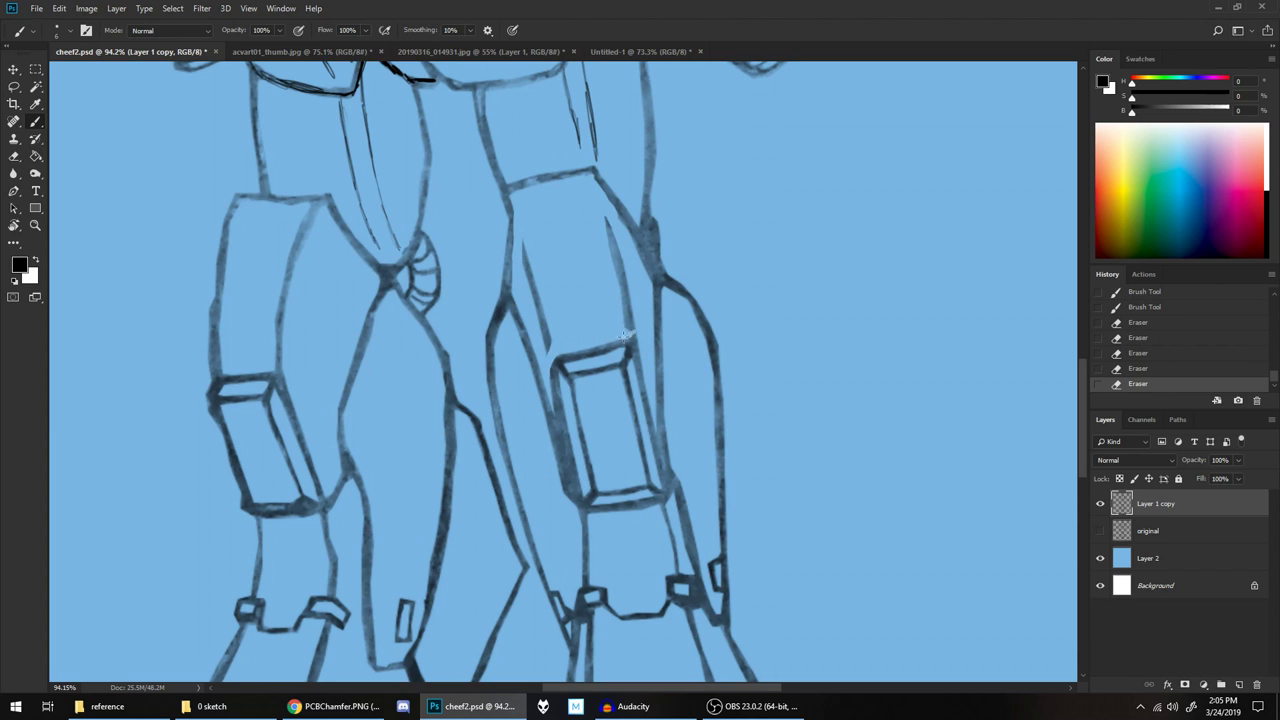
{"action": "mouse_move", "coordinate": [630, 332]}
{"action": "left_mouse_down"}
{"action": "mouse_move", "coordinate": [640, 361]}
{"action": "mouse_move", "coordinate": [632, 316]}
{"action": "left_mouse_up"}
Redraw the two inner lines above the left leg's knee box as thin, tapered black strokes
{"action": "left_click_drag", "start_coordinate": [519, 226], "coordinate": [548, 350]}
{"action": "left_click_drag", "start_coordinate": [604, 213], "coordinate": [630, 322]}
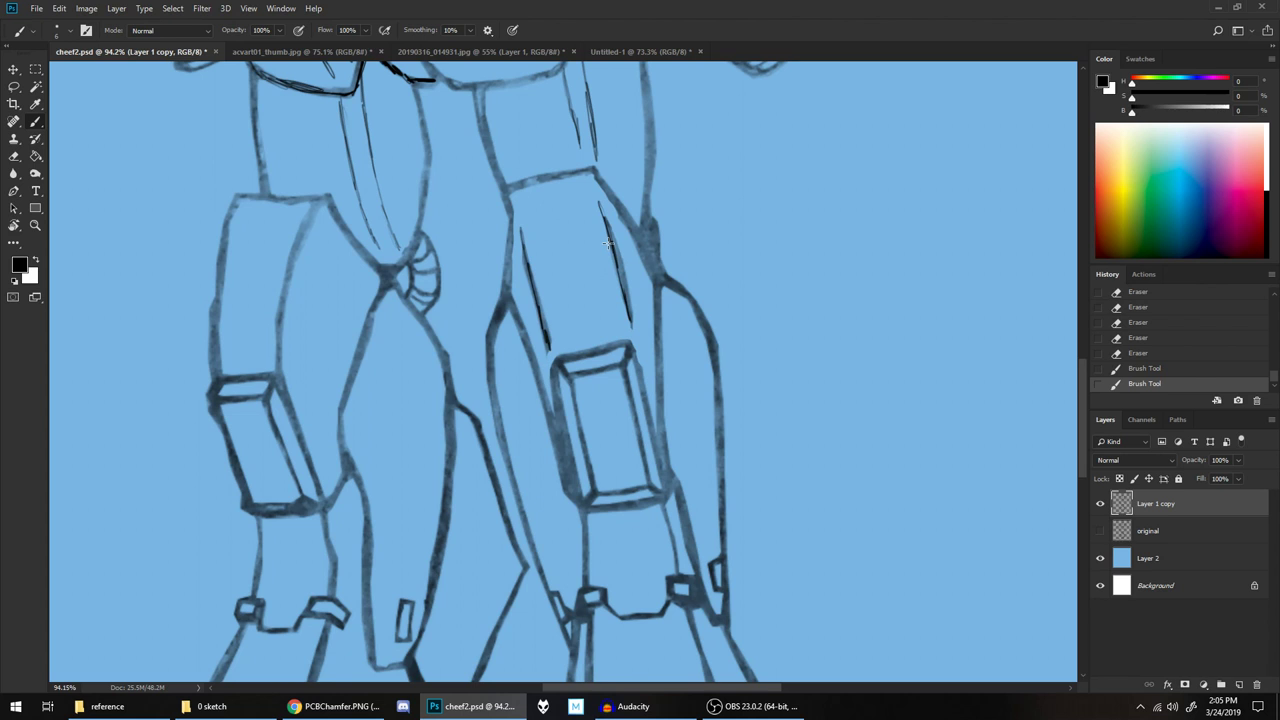
{"action": "scroll", "coordinate": [630, 353], "scroll_direction": "down", "scroll_amount": 2}
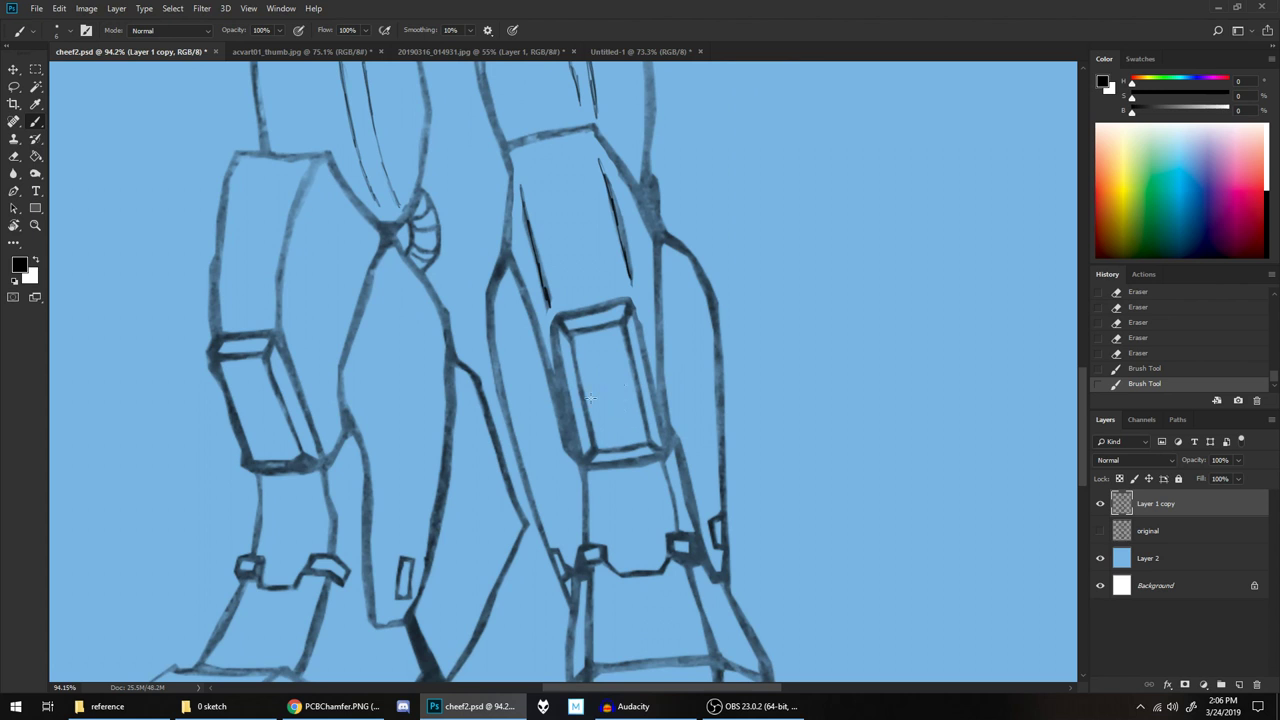
Replace the inner line above the right leg's knee box with a tapered black stroke and trace the shin armour's top edge in black
{"action": "key", "text": "e"}
{"action": "left_click_drag", "start_coordinate": [277, 318], "coordinate": [295, 180]}
{"action": "mouse_move", "coordinate": [322, 176]}
{"action": "left_mouse_down"}
{"action": "mouse_move", "coordinate": [279, 288]}
{"action": "mouse_move", "coordinate": [311, 170]}
{"action": "left_mouse_up"}
{"action": "left_click", "coordinate": [338, 155]}
{"action": "mouse_move", "coordinate": [250, 153]}
{"action": "left_mouse_down"}
{"action": "mouse_move", "coordinate": [322, 154]}
{"action": "mouse_move", "coordinate": [234, 153]}
{"action": "mouse_move", "coordinate": [325, 148]}
{"action": "left_mouse_up"}
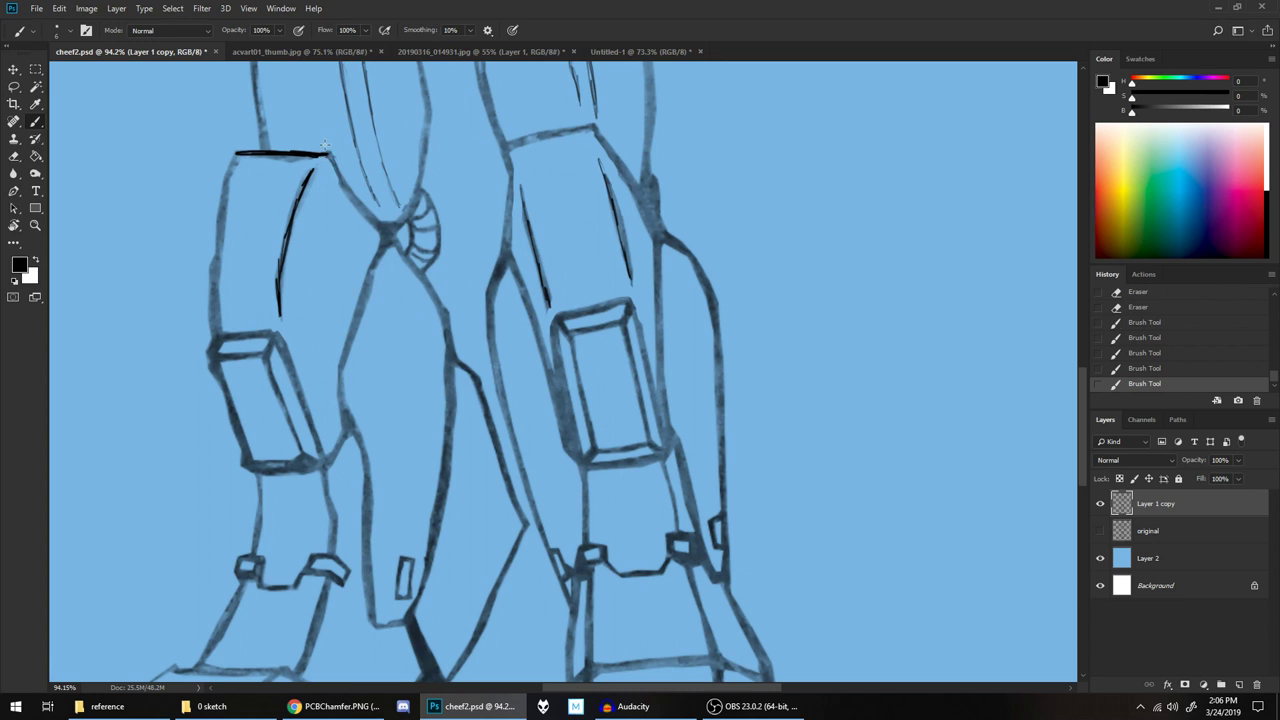
Erase the diagonal corner lines between the inner and outer frames of both legs' knee boxes
{"action": "mouse_move", "coordinate": [343, 263]}
{"action": "left_mouse_down"}
{"action": "mouse_move", "coordinate": [494, 286]}
{"action": "mouse_move", "coordinate": [466, 311]}
{"action": "left_mouse_up"}
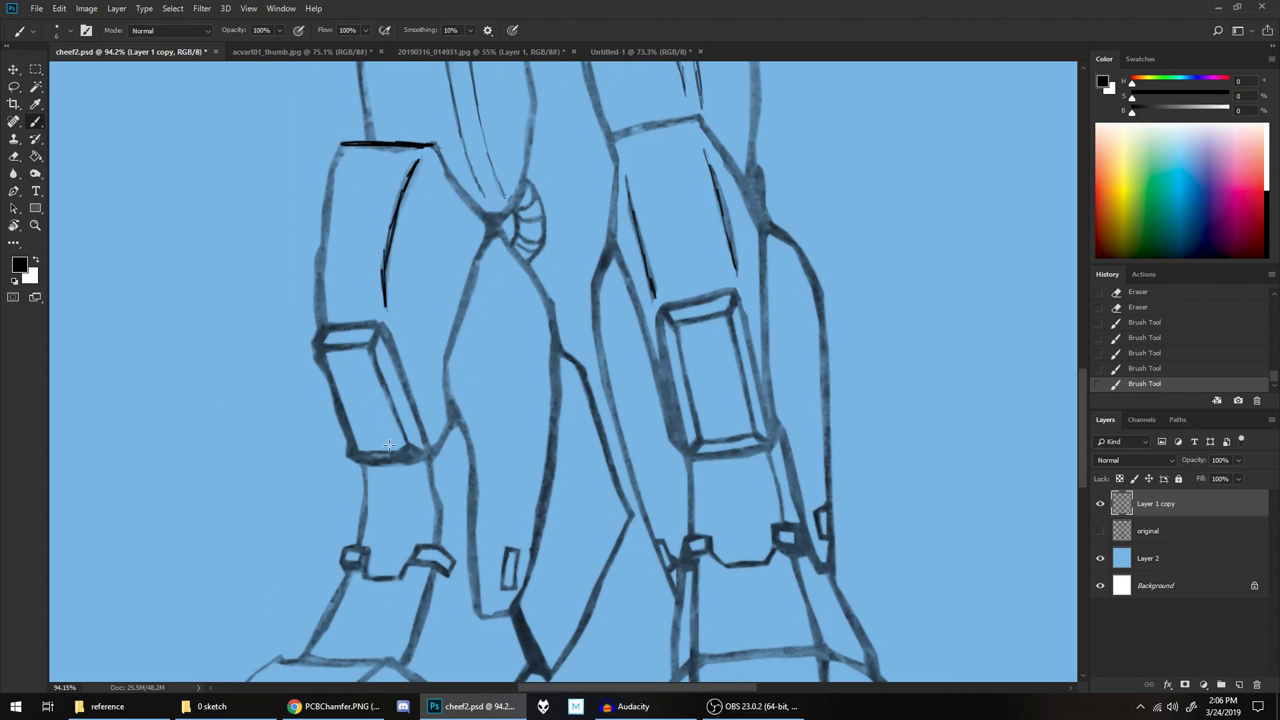
{"action": "left_click_drag", "start_coordinate": [370, 340], "coordinate": [376, 352]}
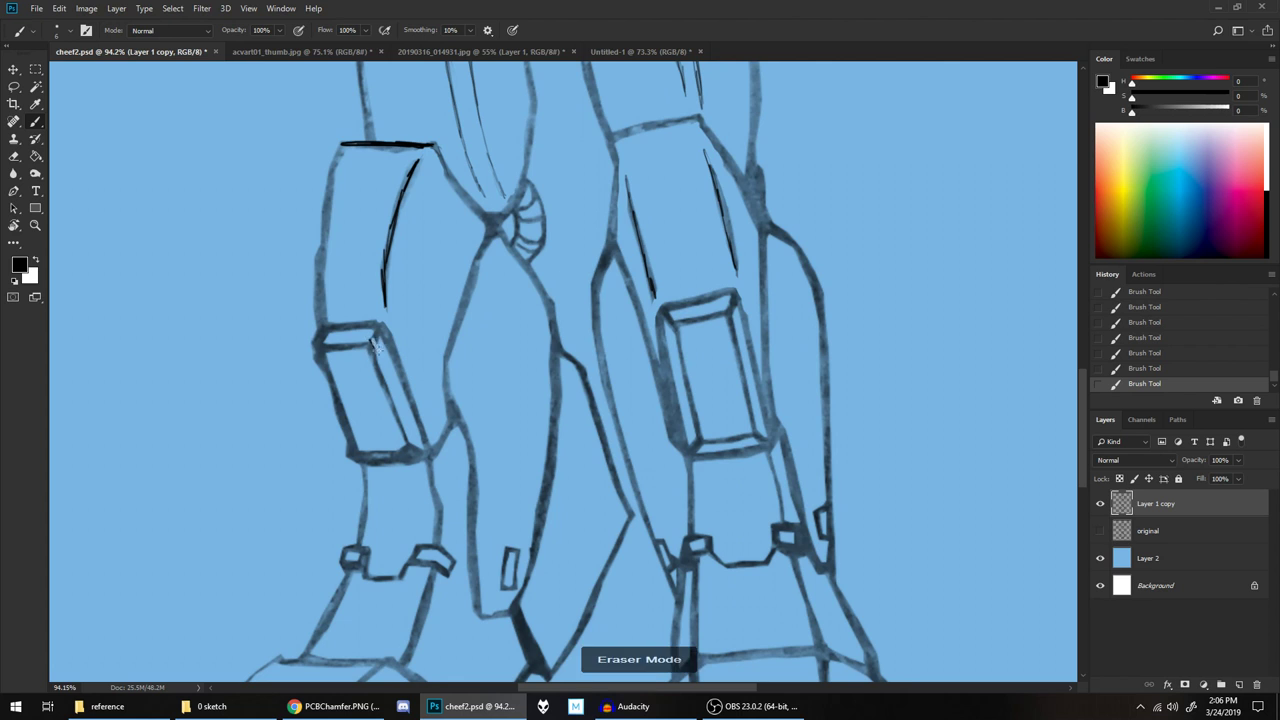
{"action": "mouse_move", "coordinate": [373, 333]}
{"action": "left_mouse_down"}
{"action": "mouse_move", "coordinate": [378, 346]}
{"action": "mouse_move", "coordinate": [370, 315]}
{"action": "left_mouse_up"}
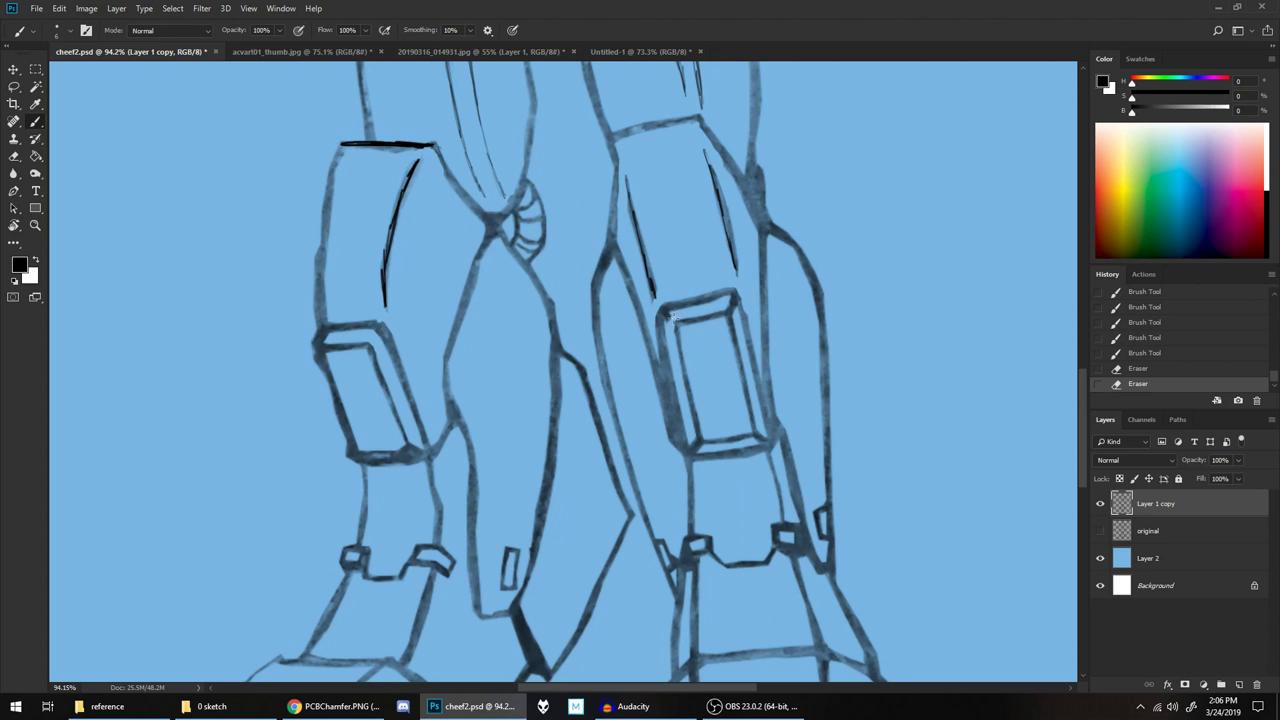
{"action": "left_click", "coordinate": [666, 333]}
{"action": "left_click", "coordinate": [734, 298]}
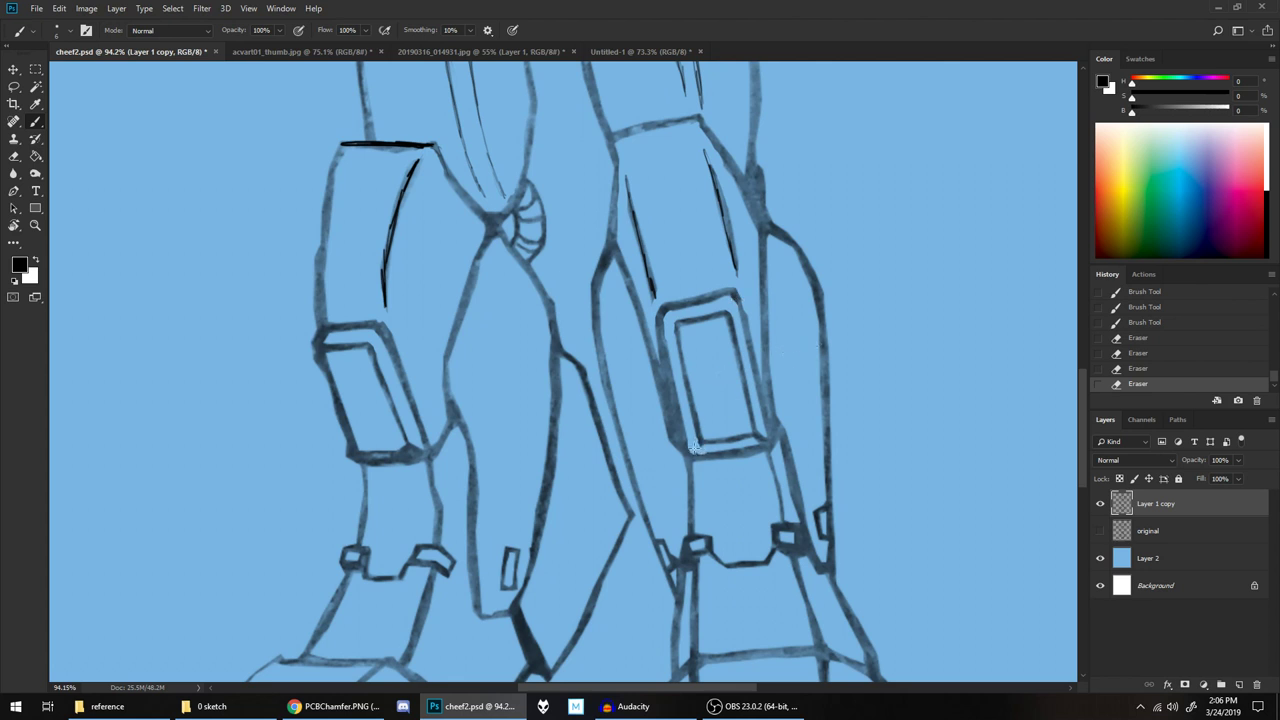
{"action": "left_click", "coordinate": [700, 450]}
{"action": "mouse_move", "coordinate": [760, 440]}
{"action": "left_mouse_down"}
{"action": "mouse_move", "coordinate": [720, 451]}
{"action": "mouse_move", "coordinate": [748, 450]}
{"action": "left_mouse_up"}
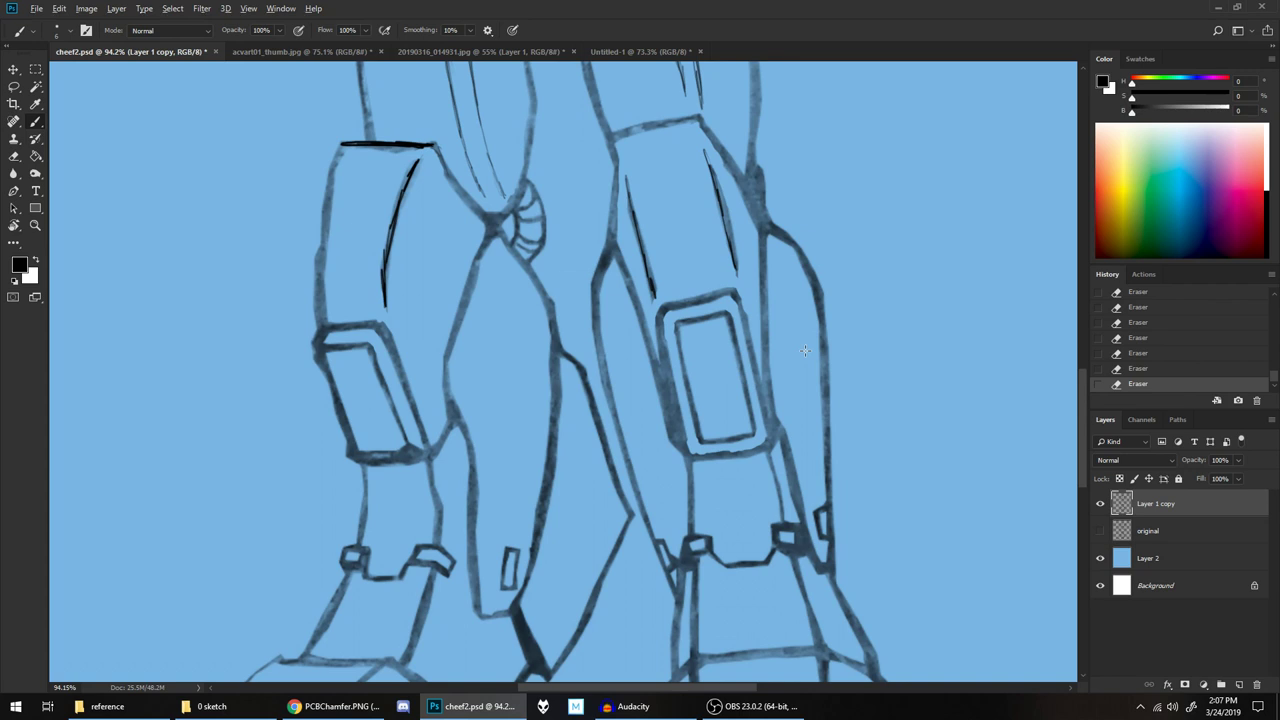
Draw short black corner ticks inside the upper corners of both knee boxes
{"action": "scroll", "coordinate": [805, 350], "scroll_direction": "down", "scroll_amount": 15}
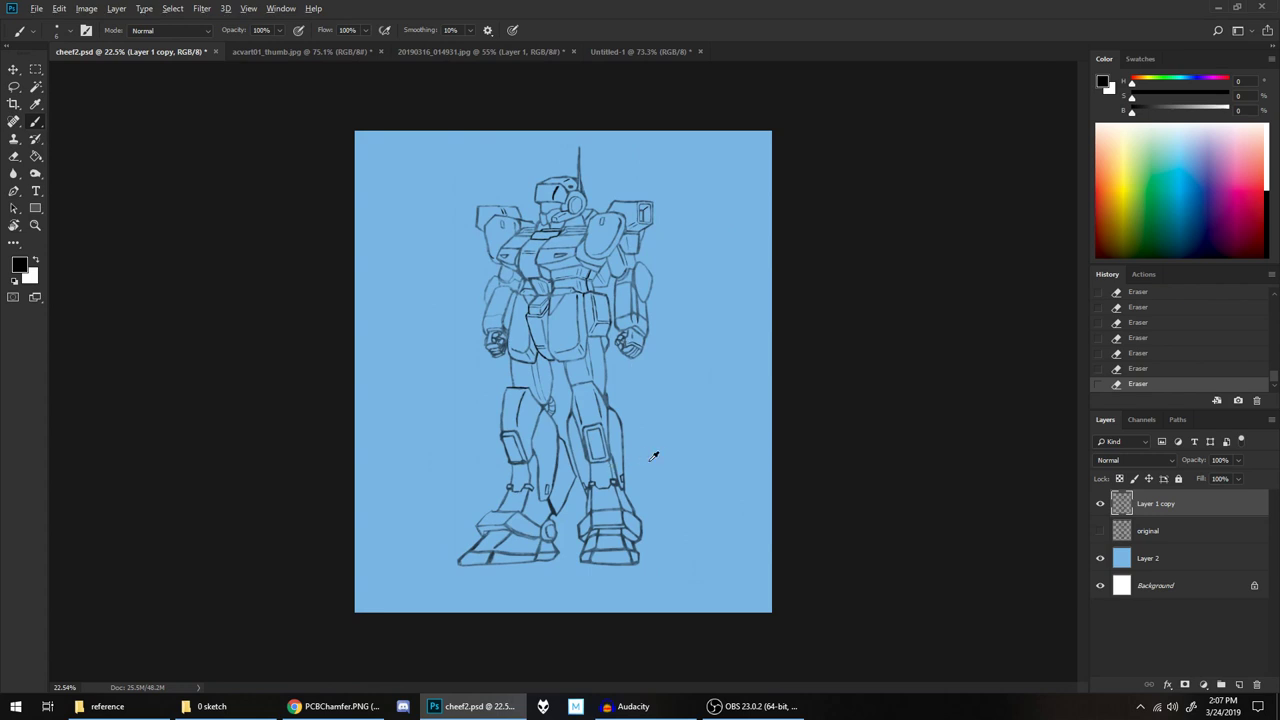
{"action": "scroll", "coordinate": [653, 456], "scroll_direction": "up", "scroll_amount": 6}
{"action": "left_click_drag", "start_coordinate": [680, 415], "coordinate": [898, 315]}
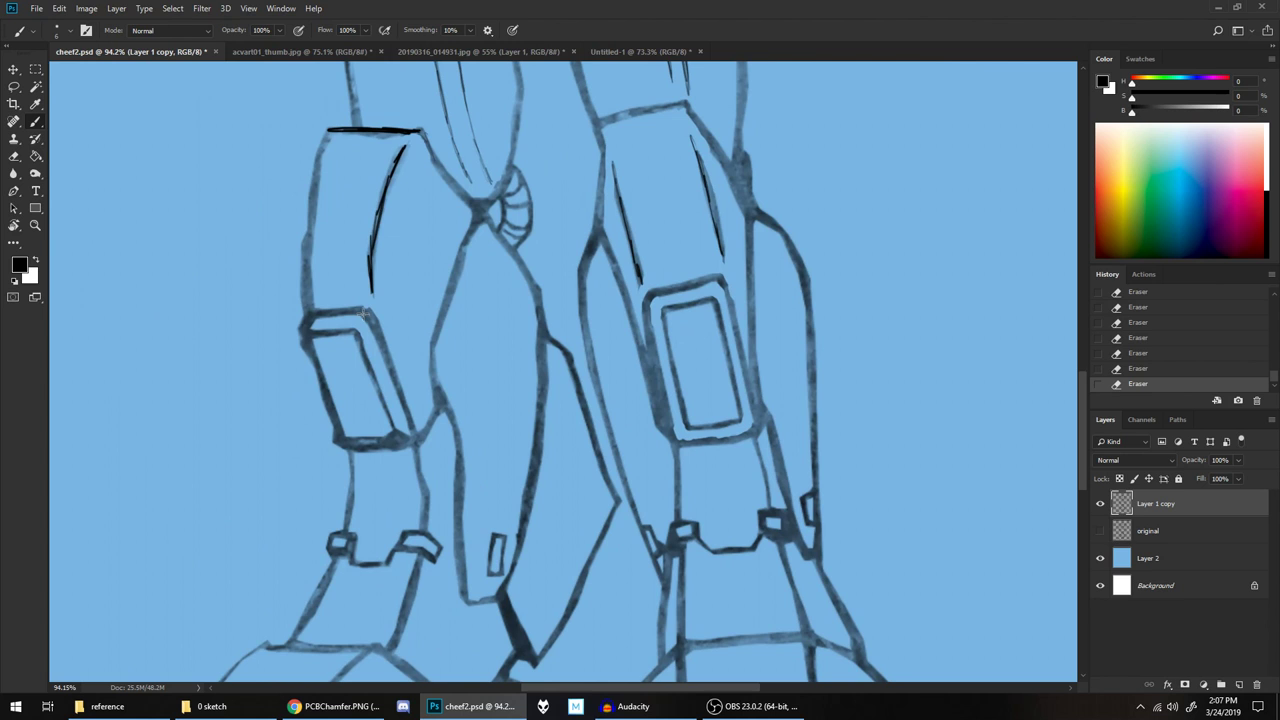
{"action": "left_click_drag", "start_coordinate": [360, 324], "coordinate": [364, 318]}
{"action": "left_click_drag", "start_coordinate": [718, 281], "coordinate": [649, 295]}
{"action": "scroll", "coordinate": [657, 264], "scroll_direction": "down", "scroll_amount": 8}
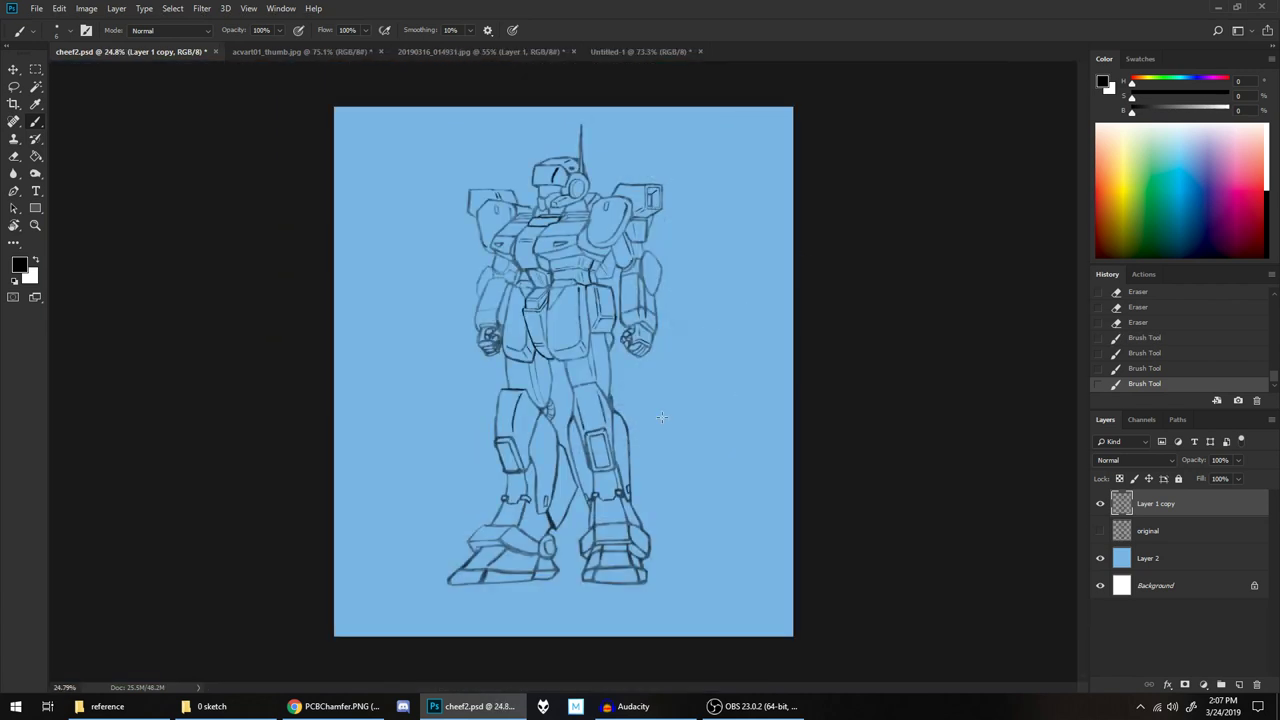
Strengthen the short corner ticks on the right and left knee boxes with additional black strokes
{"action": "scroll", "coordinate": [670, 414], "scroll_direction": "up", "scroll_amount": 5}
{"action": "scroll", "coordinate": [667, 418], "scroll_direction": "up", "scroll_amount": 5}
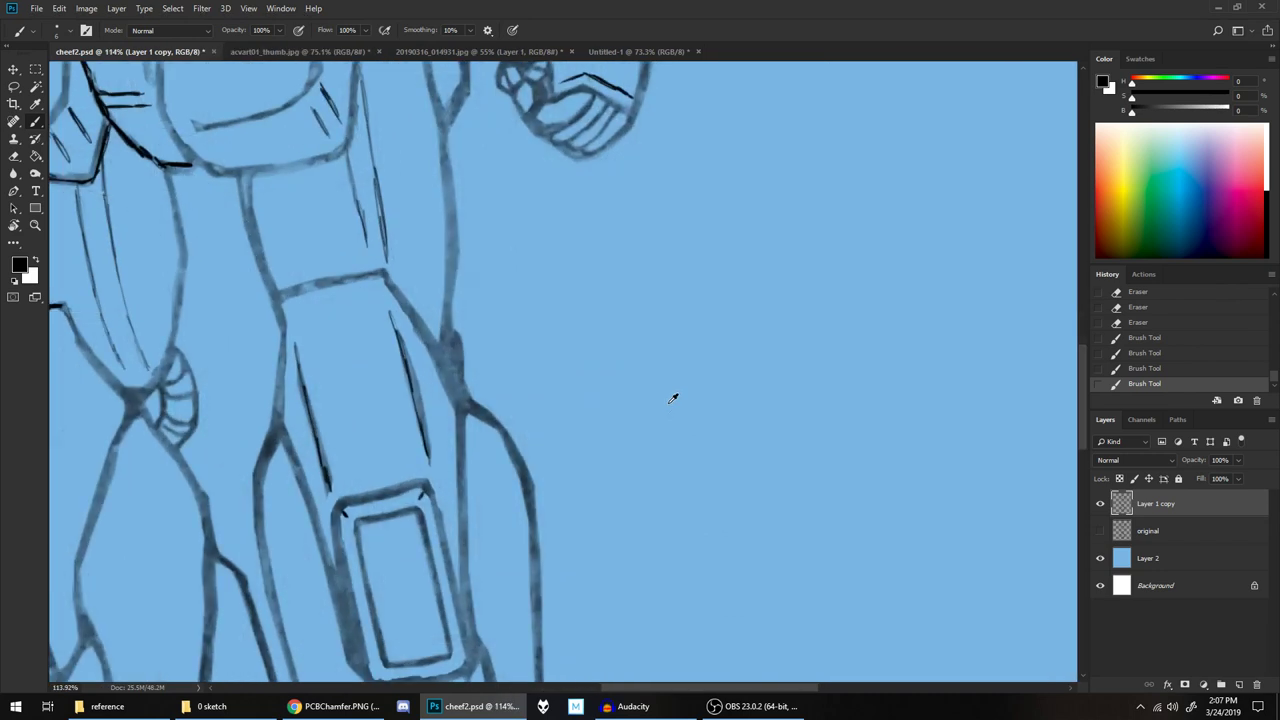
{"action": "left_click_drag", "start_coordinate": [258, 270], "coordinate": [254, 276]}
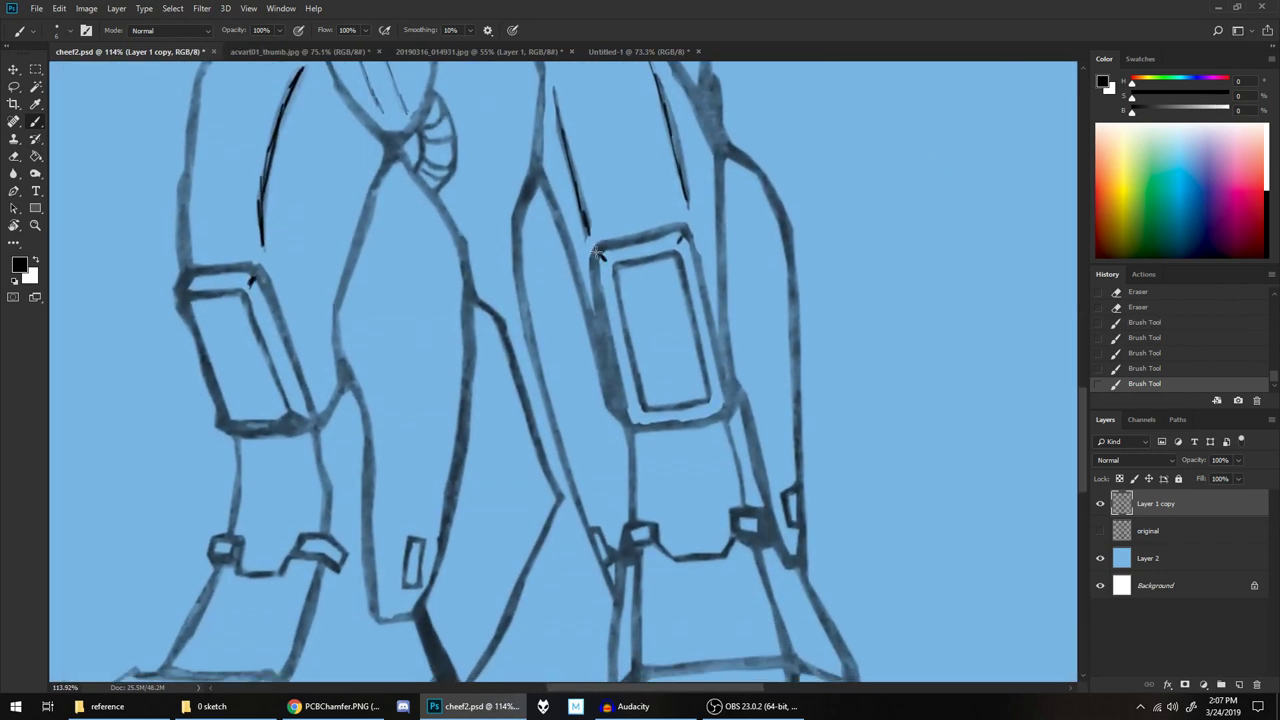
{"action": "left_click_drag", "start_coordinate": [597, 253], "coordinate": [604, 261]}
{"action": "left_click_drag", "start_coordinate": [690, 238], "coordinate": [682, 240]}
{"action": "scroll", "coordinate": [744, 344], "scroll_direction": "down", "scroll_amount": 3}
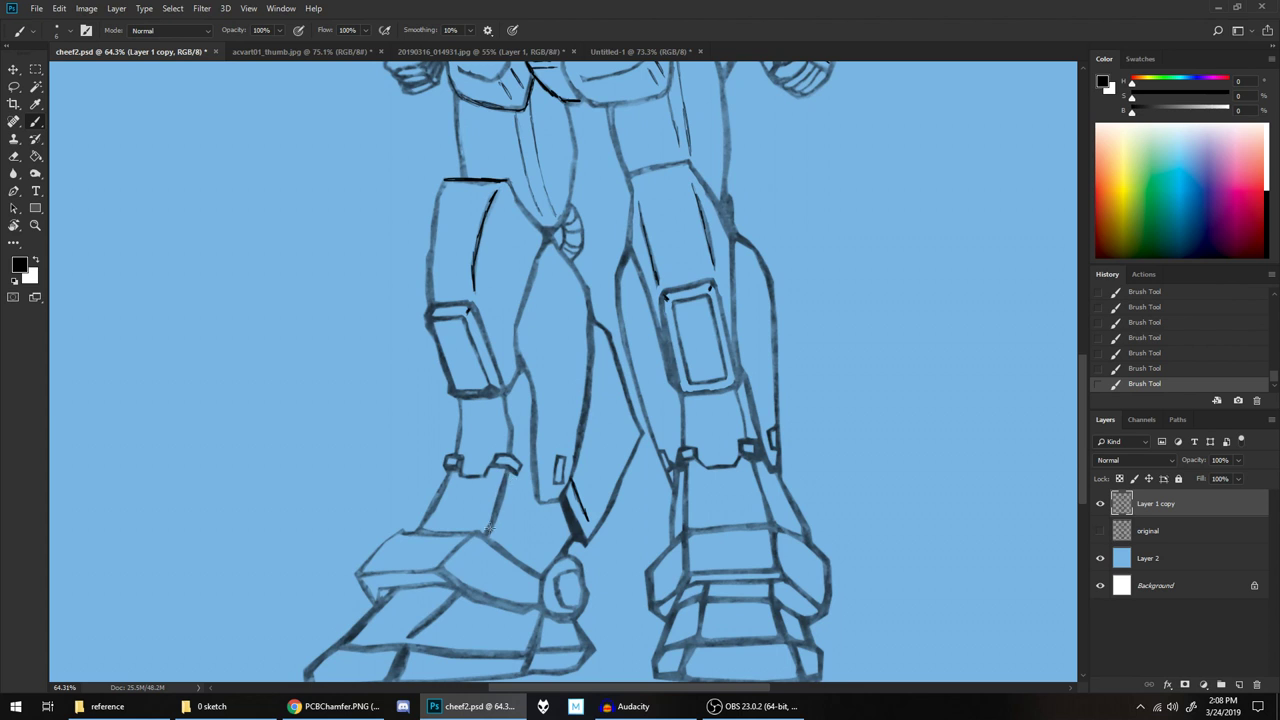
Erase the ends of the inner lines on both lower legs and ankles, and remove the thick inner lines on the ankle guards
{"action": "key", "text": "e"}
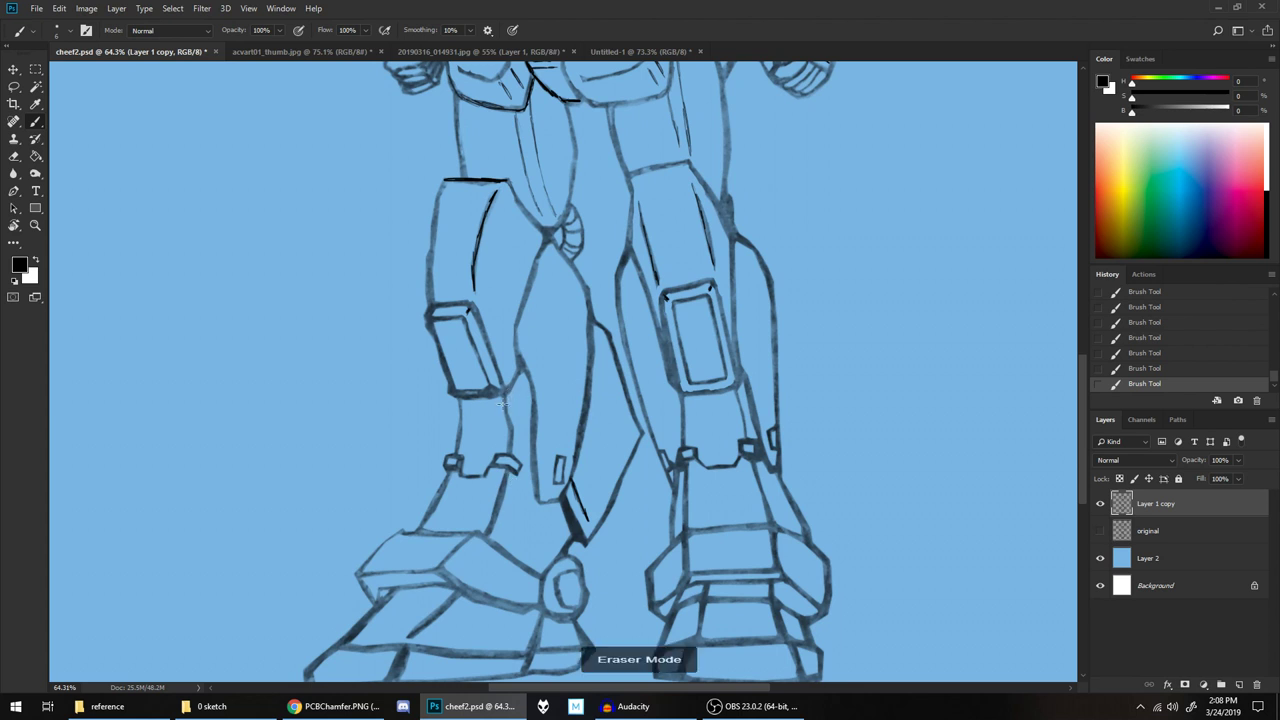
{"action": "left_click_drag", "start_coordinate": [502, 401], "coordinate": [504, 397]}
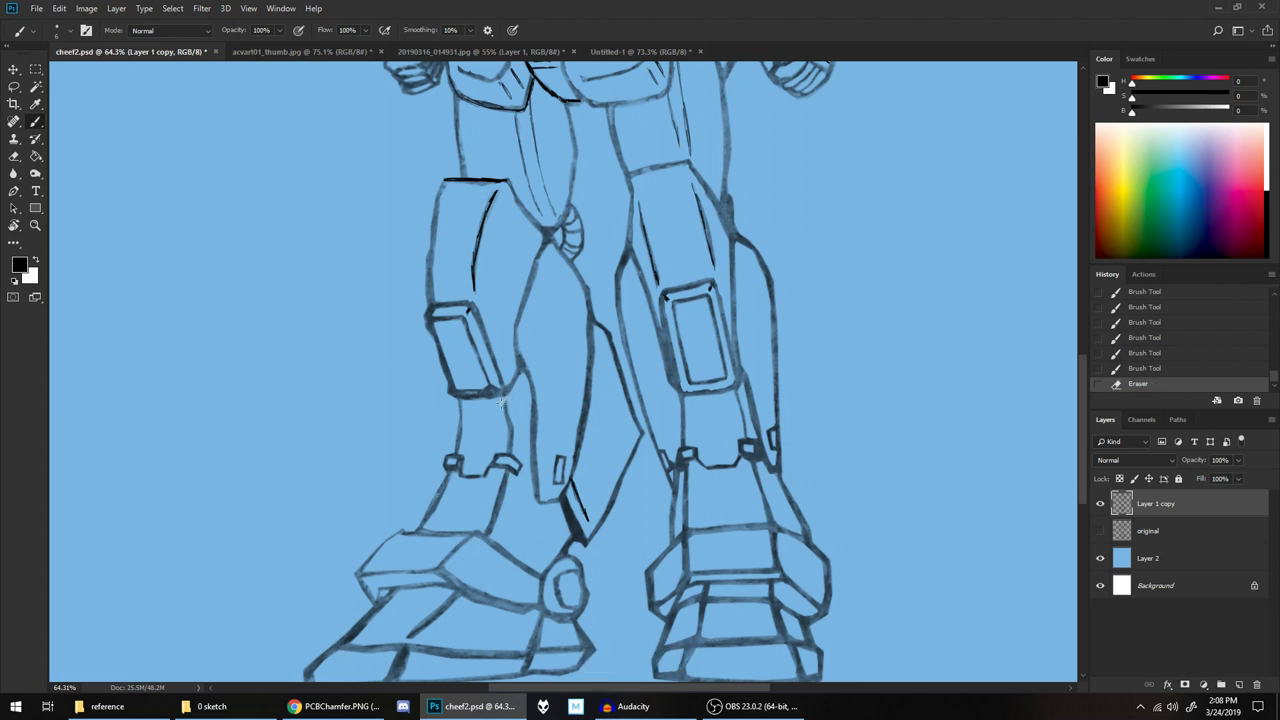
{"action": "left_click", "coordinate": [505, 410]}
{"action": "left_click_drag", "start_coordinate": [489, 524], "coordinate": [495, 533]}
{"action": "left_click", "coordinate": [499, 516]}
{"action": "left_click", "coordinate": [683, 398]}
{"action": "left_click_drag", "start_coordinate": [735, 398], "coordinate": [748, 376]}
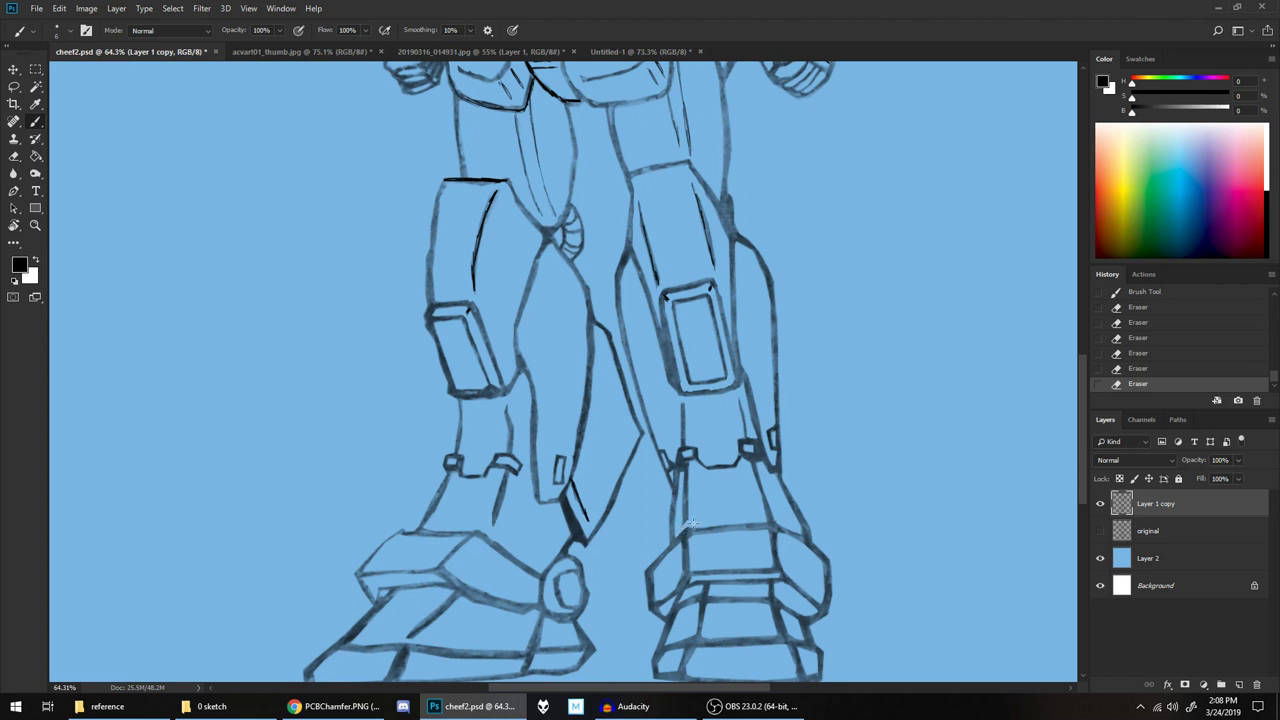
{"action": "left_click_drag", "start_coordinate": [688, 520], "coordinate": [684, 516]}
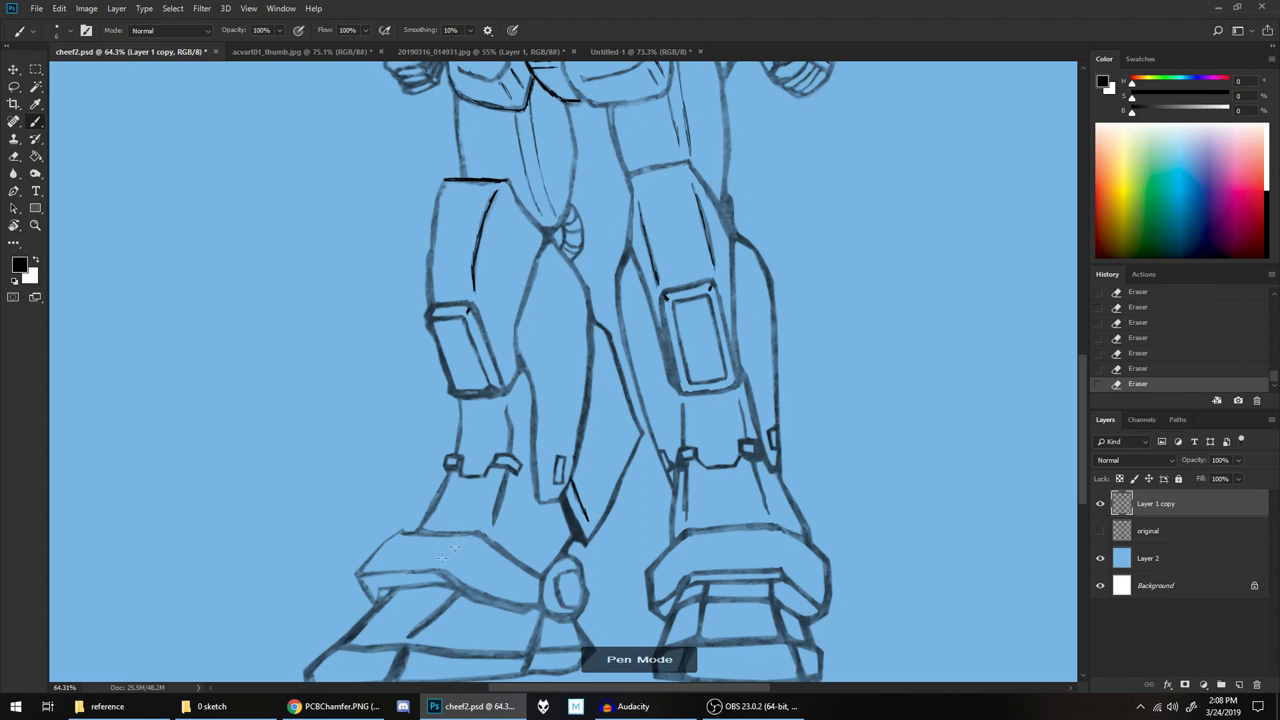
Add pairs of short, thin black panel strokes to the ankle guards of both feet
{"action": "mouse_move", "coordinate": [459, 545]}
{"action": "left_mouse_down"}
{"action": "mouse_move", "coordinate": [444, 560]}
{"action": "mouse_move", "coordinate": [477, 540]}
{"action": "left_mouse_up"}
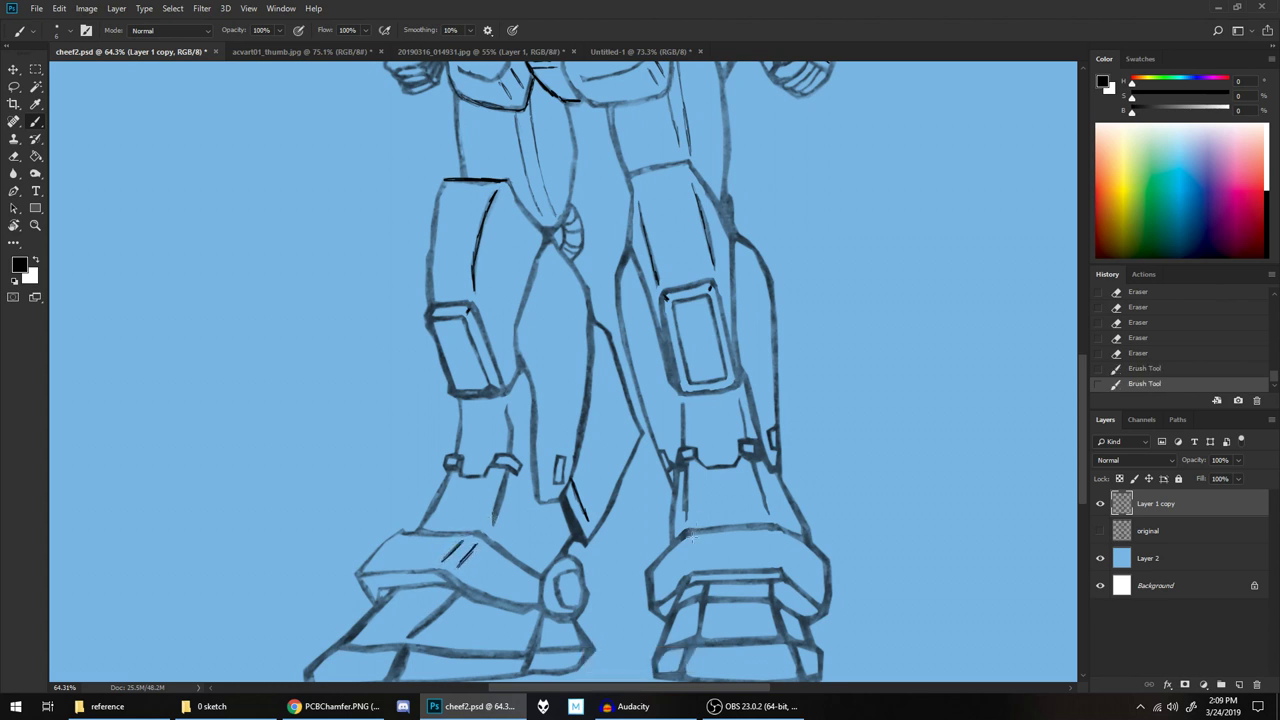
{"action": "left_click_drag", "start_coordinate": [680, 566], "coordinate": [690, 541]}
{"action": "mouse_move", "coordinate": [777, 557]}
{"action": "left_mouse_down"}
{"action": "mouse_move", "coordinate": [775, 536]}
{"action": "mouse_move", "coordinate": [784, 556]}
{"action": "left_mouse_up"}
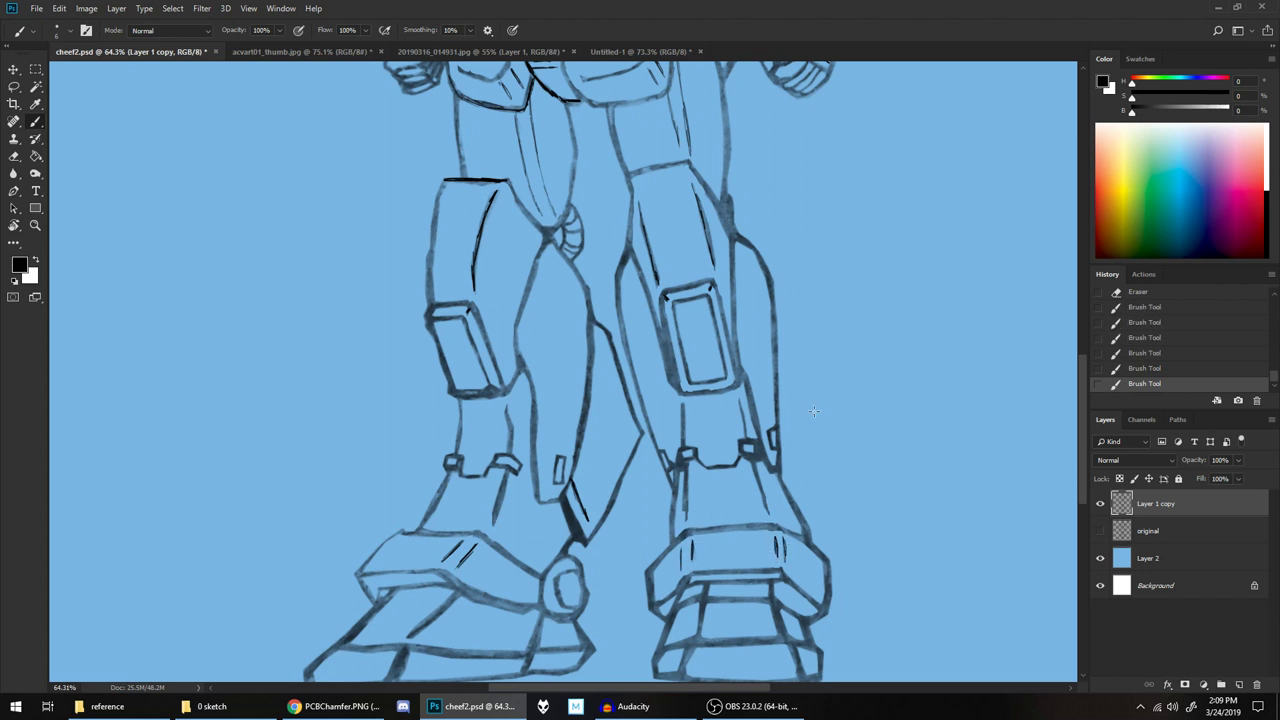
Erase the extra horizontal line and outer edge on the left foot's upper, and redraw that outer edge as a thick black stroke
{"action": "scroll", "coordinate": [863, 535], "scroll_direction": "down", "scroll_amount": 3}
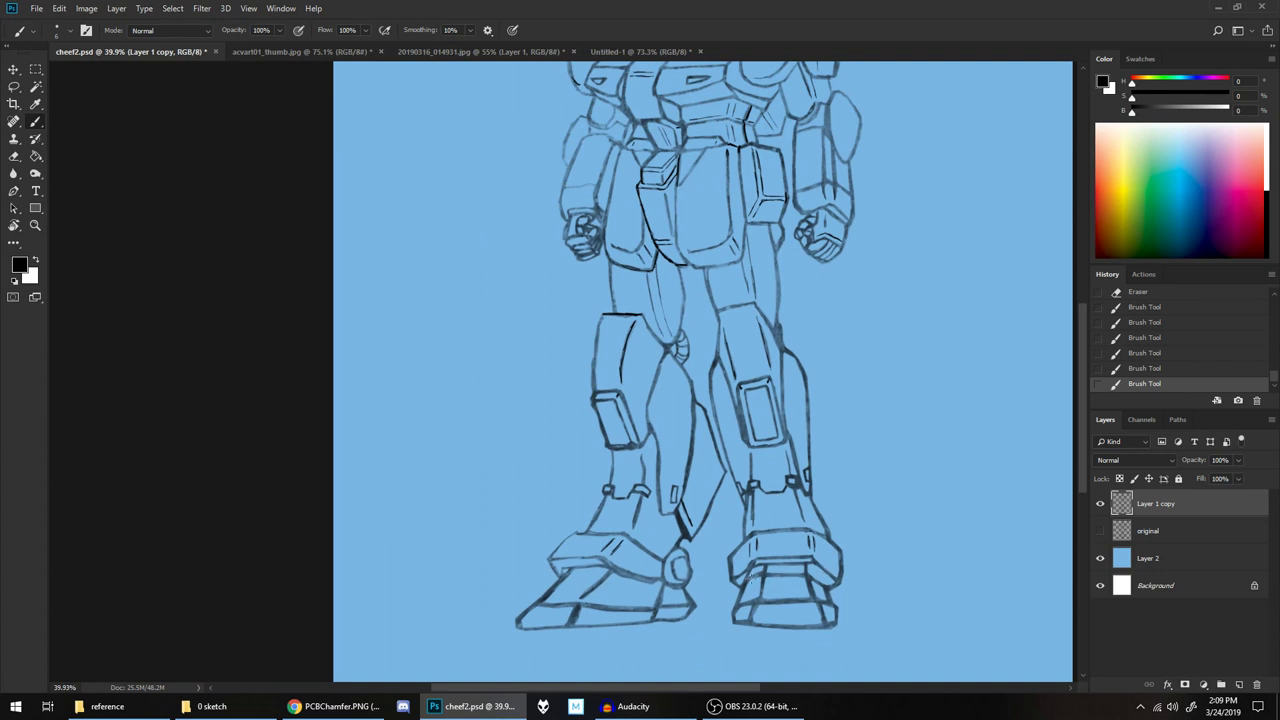
{"action": "scroll", "coordinate": [843, 590], "scroll_direction": "up", "scroll_amount": 5}
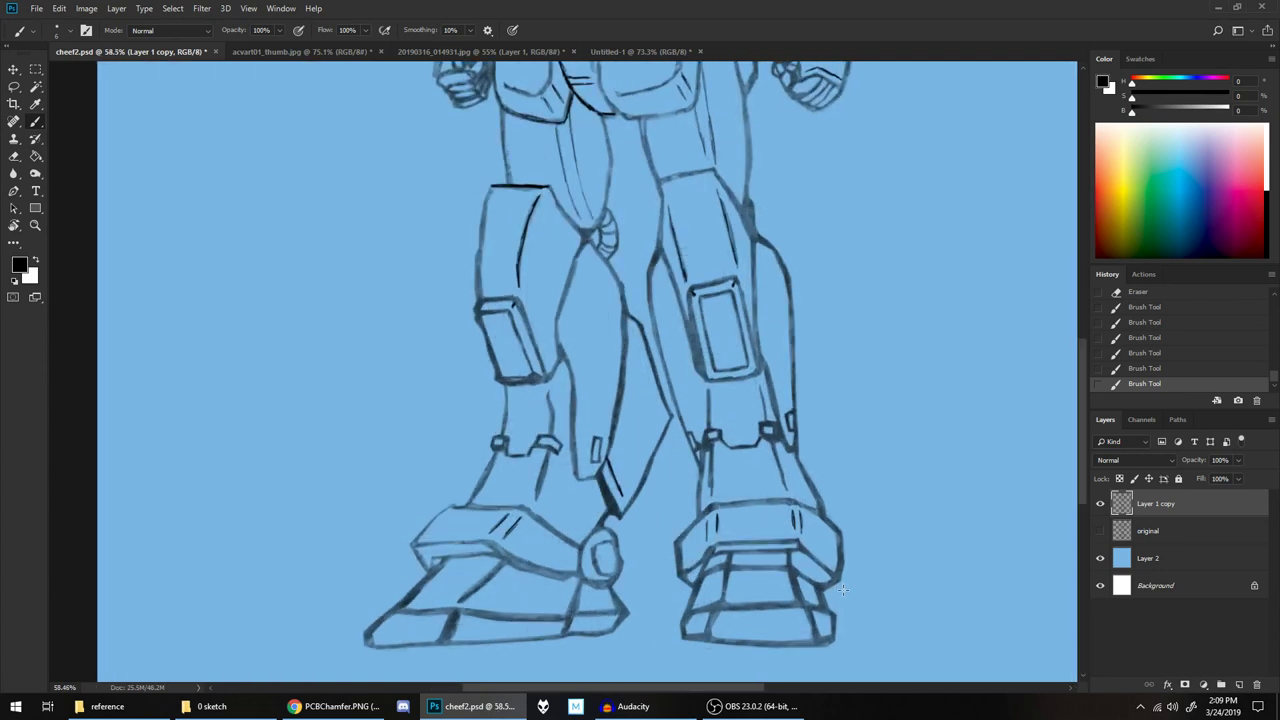
{"action": "scroll", "coordinate": [843, 590], "scroll_direction": "up", "scroll_amount": 1}
{"action": "left_click_drag", "start_coordinate": [843, 590], "coordinate": [886, 455]}
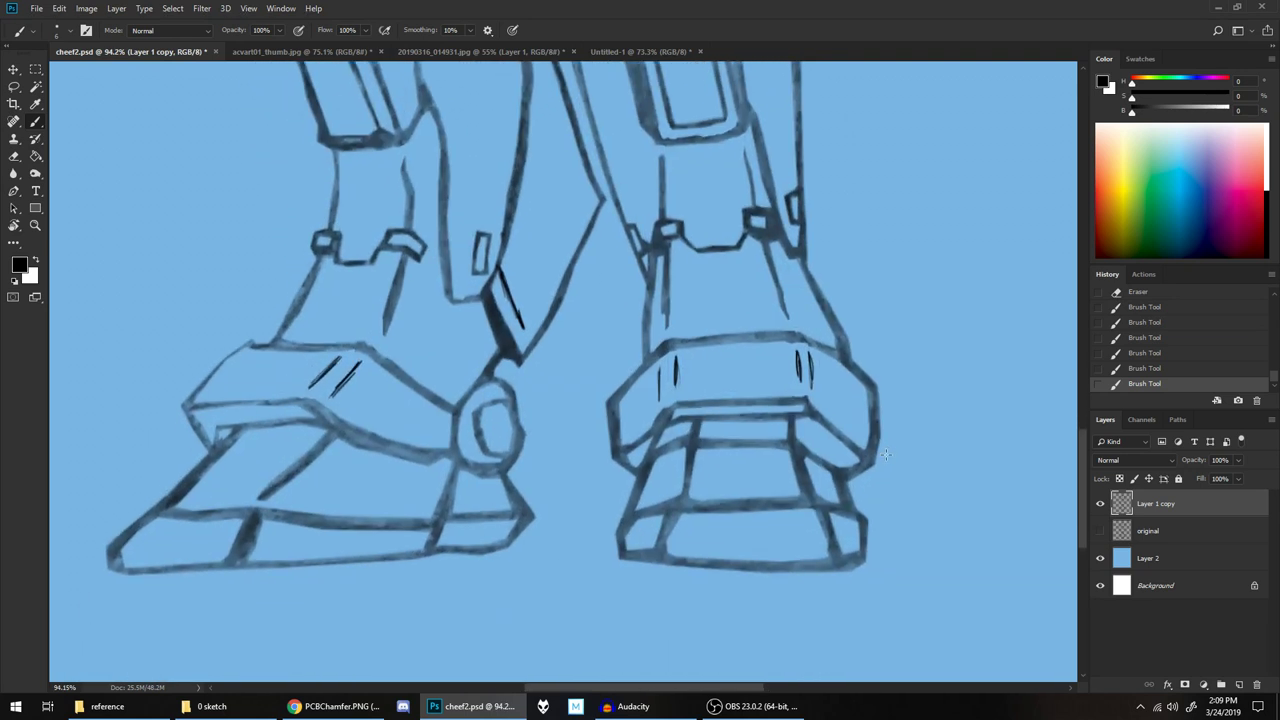
{"action": "key", "text": "e"}
{"action": "mouse_move", "coordinate": [672, 433]}
{"action": "left_mouse_down"}
{"action": "mouse_move", "coordinate": [657, 464]}
{"action": "mouse_move", "coordinate": [682, 432]}
{"action": "mouse_move", "coordinate": [704, 452]}
{"action": "mouse_move", "coordinate": [704, 436]}
{"action": "mouse_move", "coordinate": [705, 454]}
{"action": "mouse_move", "coordinate": [732, 431]}
{"action": "mouse_move", "coordinate": [748, 450]}
{"action": "mouse_move", "coordinate": [777, 433]}
{"action": "mouse_move", "coordinate": [783, 453]}
{"action": "mouse_move", "coordinate": [786, 421]}
{"action": "mouse_move", "coordinate": [828, 425]}
{"action": "mouse_move", "coordinate": [802, 439]}
{"action": "mouse_move", "coordinate": [819, 474]}
{"action": "mouse_move", "coordinate": [837, 464]}
{"action": "mouse_move", "coordinate": [834, 484]}
{"action": "mouse_move", "coordinate": [838, 439]}
{"action": "left_mouse_up"}
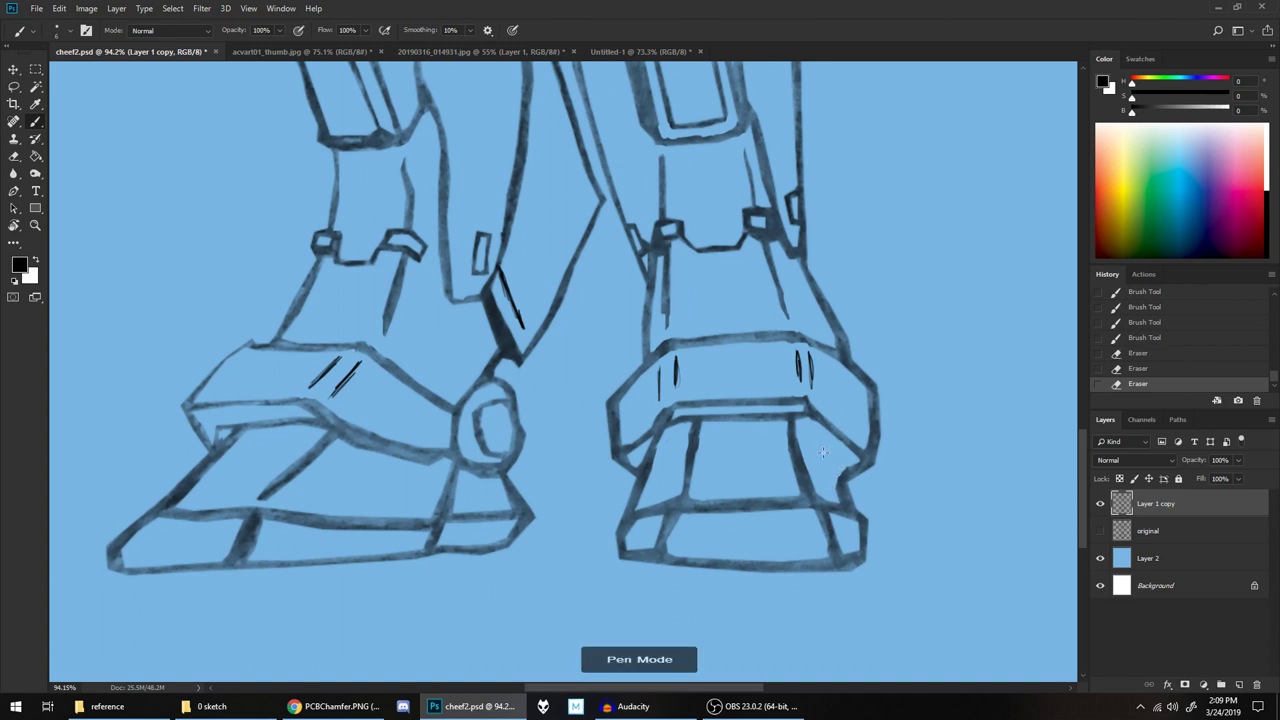
{"action": "mouse_move", "coordinate": [815, 419]}
{"action": "left_mouse_down"}
{"action": "mouse_move", "coordinate": [846, 499]}
{"action": "mouse_move", "coordinate": [816, 415]}
{"action": "left_mouse_up"}
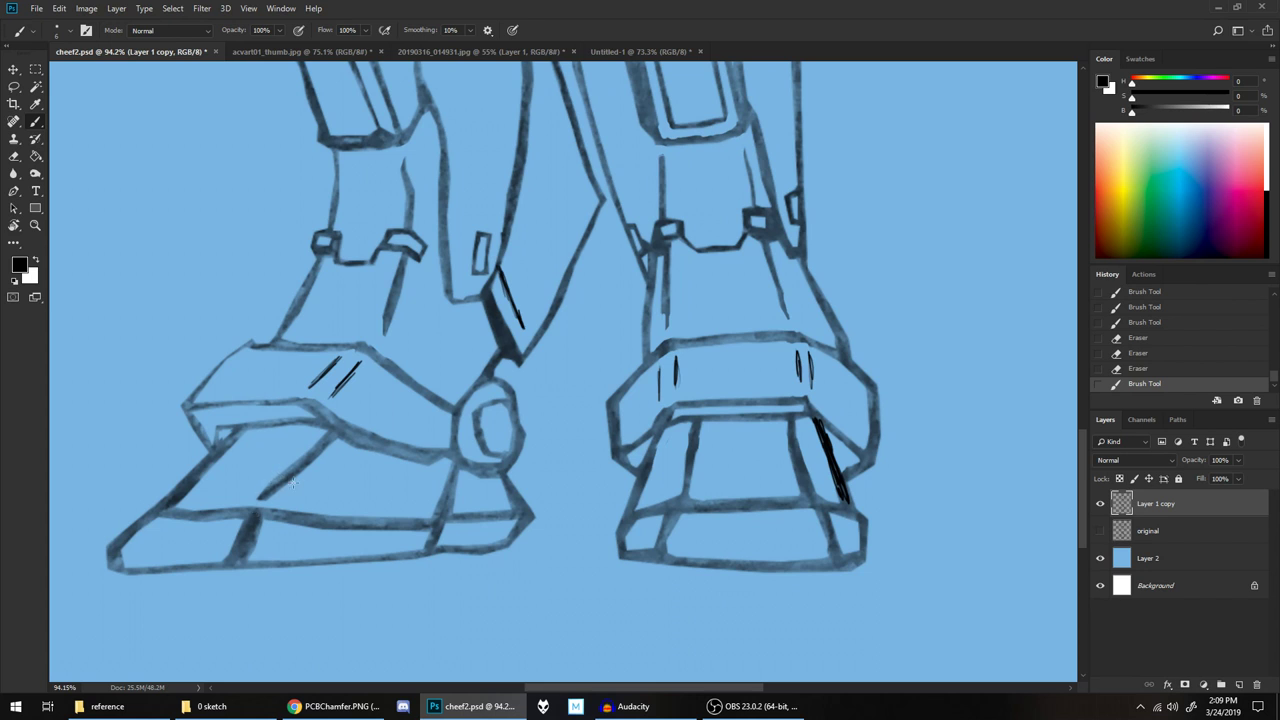
Replace the thick diagonal line on the right foot's upper with two thin parallel black strokes
{"action": "key", "text": "e"}
{"action": "mouse_move", "coordinate": [281, 468]}
{"action": "left_mouse_down"}
{"action": "mouse_move", "coordinate": [272, 488]}
{"action": "mouse_move", "coordinate": [328, 438]}
{"action": "left_mouse_up"}
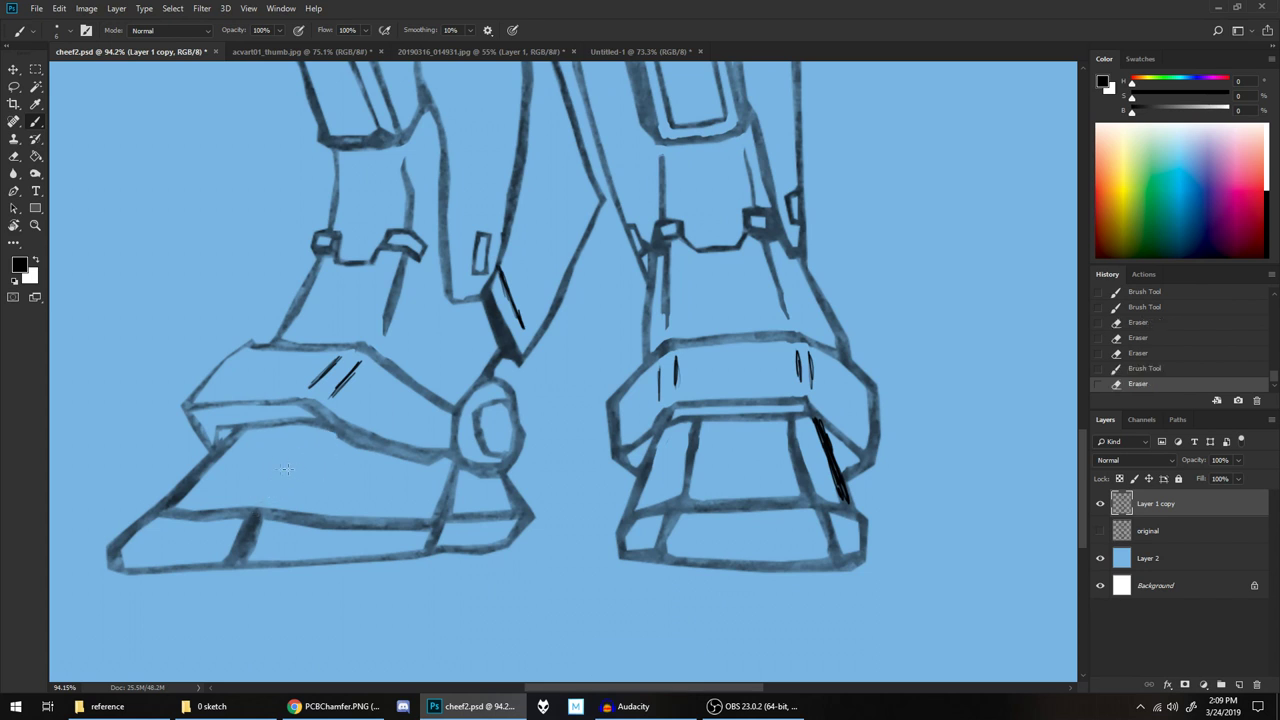
{"action": "key", "text": "b"}
{"action": "mouse_move", "coordinate": [258, 487]}
{"action": "left_mouse_down"}
{"action": "mouse_move", "coordinate": [290, 452]}
{"action": "mouse_move", "coordinate": [258, 488]}
{"action": "mouse_move", "coordinate": [292, 480]}
{"action": "mouse_move", "coordinate": [318, 449]}
{"action": "left_mouse_up"}
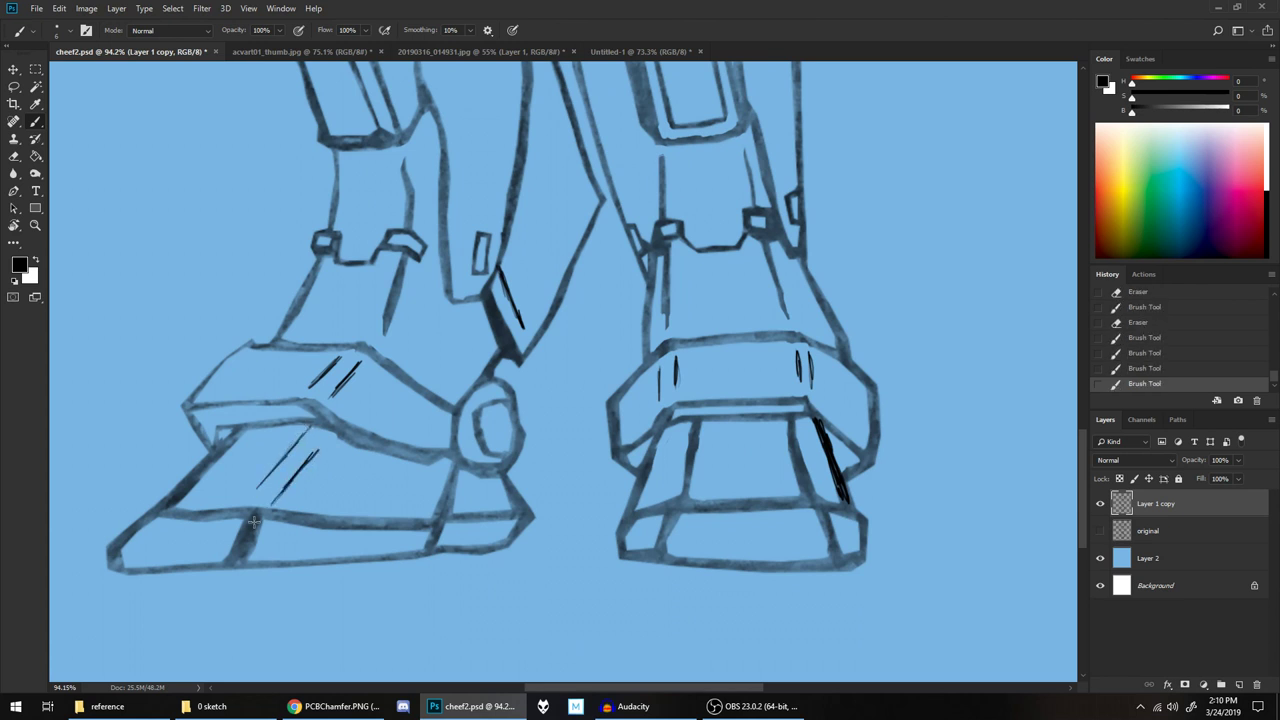
Replace the two thick vertical lines on the left foot's upper with thin, short black strokes
{"action": "key", "text": "e"}
{"action": "mouse_move", "coordinate": [688, 482]}
{"action": "left_mouse_down"}
{"action": "mouse_move", "coordinate": [686, 496]}
{"action": "mouse_move", "coordinate": [692, 432]}
{"action": "left_mouse_up"}
{"action": "mouse_move", "coordinate": [790, 430]}
{"action": "left_mouse_down"}
{"action": "mouse_move", "coordinate": [778, 441]}
{"action": "mouse_move", "coordinate": [809, 492]}
{"action": "left_mouse_up"}
{"action": "left_click", "coordinate": [683, 439]}
{"action": "mouse_move", "coordinate": [679, 428]}
{"action": "left_mouse_down"}
{"action": "mouse_move", "coordinate": [690, 476]}
{"action": "mouse_move", "coordinate": [676, 488]}
{"action": "mouse_move", "coordinate": [678, 424]}
{"action": "left_mouse_up"}
{"action": "left_click_drag", "start_coordinate": [691, 476], "coordinate": [690, 443]}
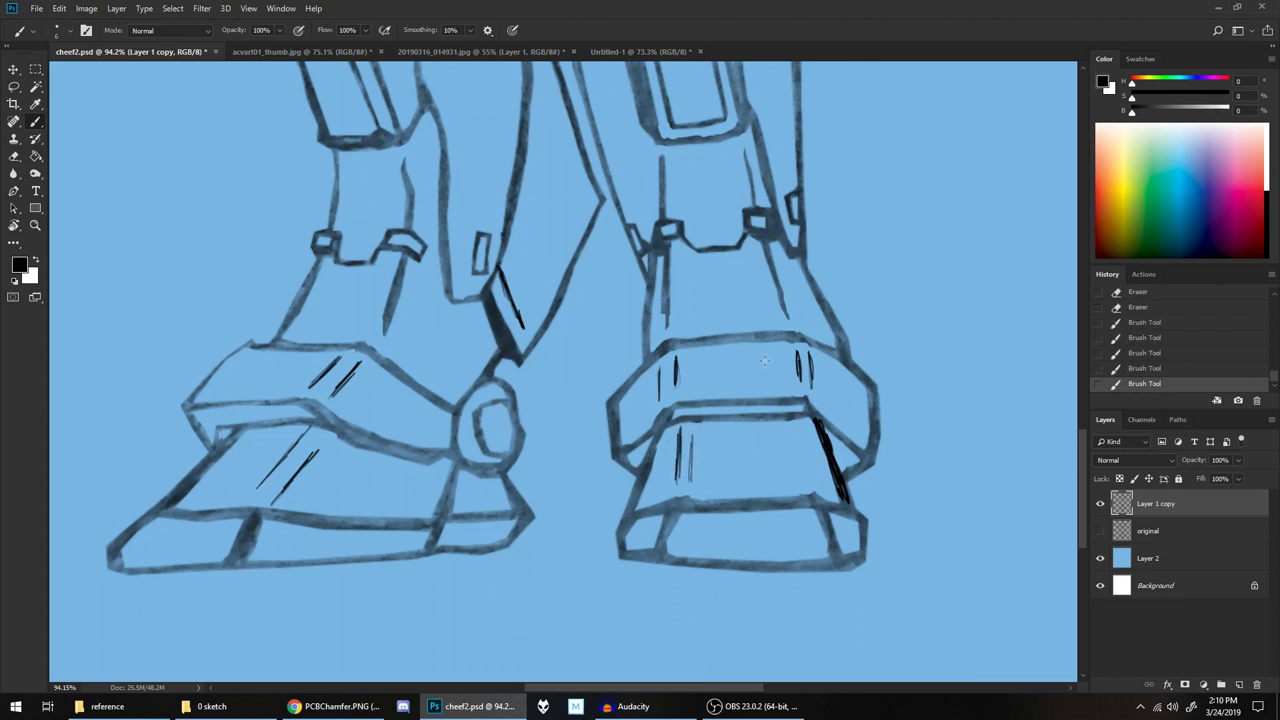
{"action": "mouse_move", "coordinate": [795, 430]}
{"action": "left_mouse_down"}
{"action": "mouse_move", "coordinate": [810, 472]}
{"action": "mouse_move", "coordinate": [795, 421]}
{"action": "left_mouse_up"}
Trace the right foot's upper edge, front slope and toe tip with bold black strokes
{"action": "scroll", "coordinate": [804, 421], "scroll_direction": "down", "scroll_amount": 5}
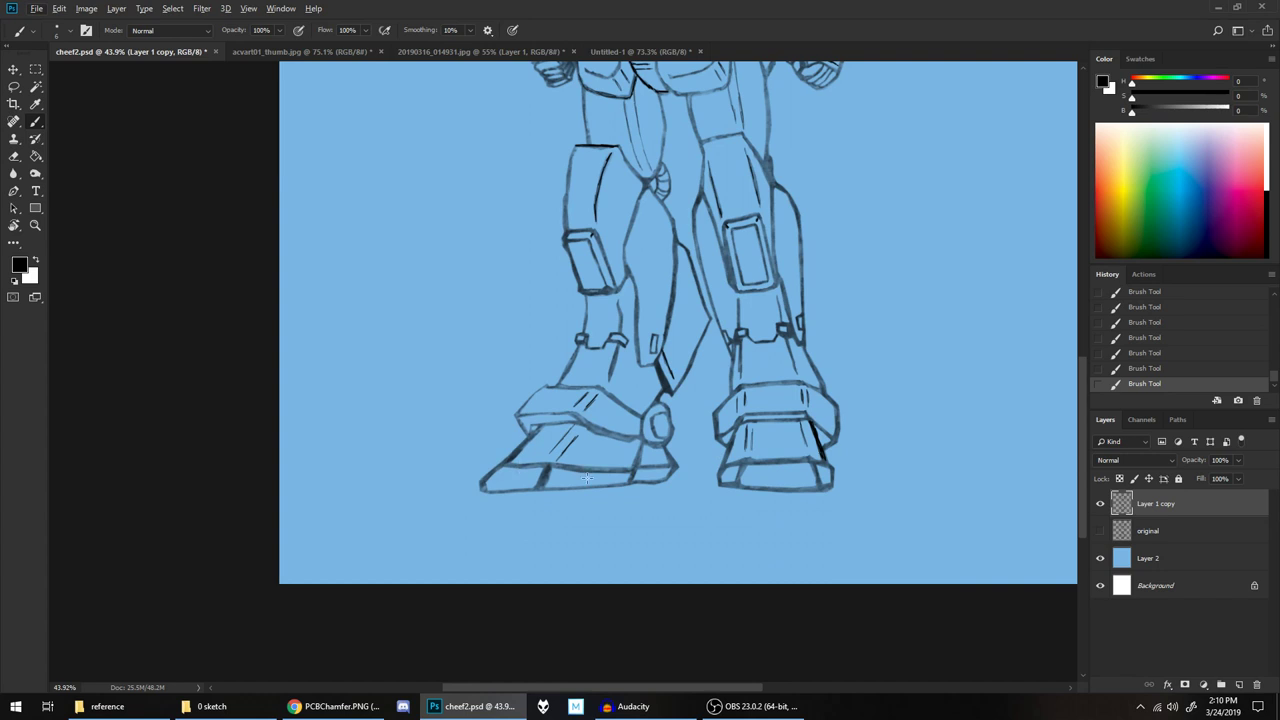
{"action": "scroll", "coordinate": [586, 477], "scroll_direction": "up", "scroll_amount": 3}
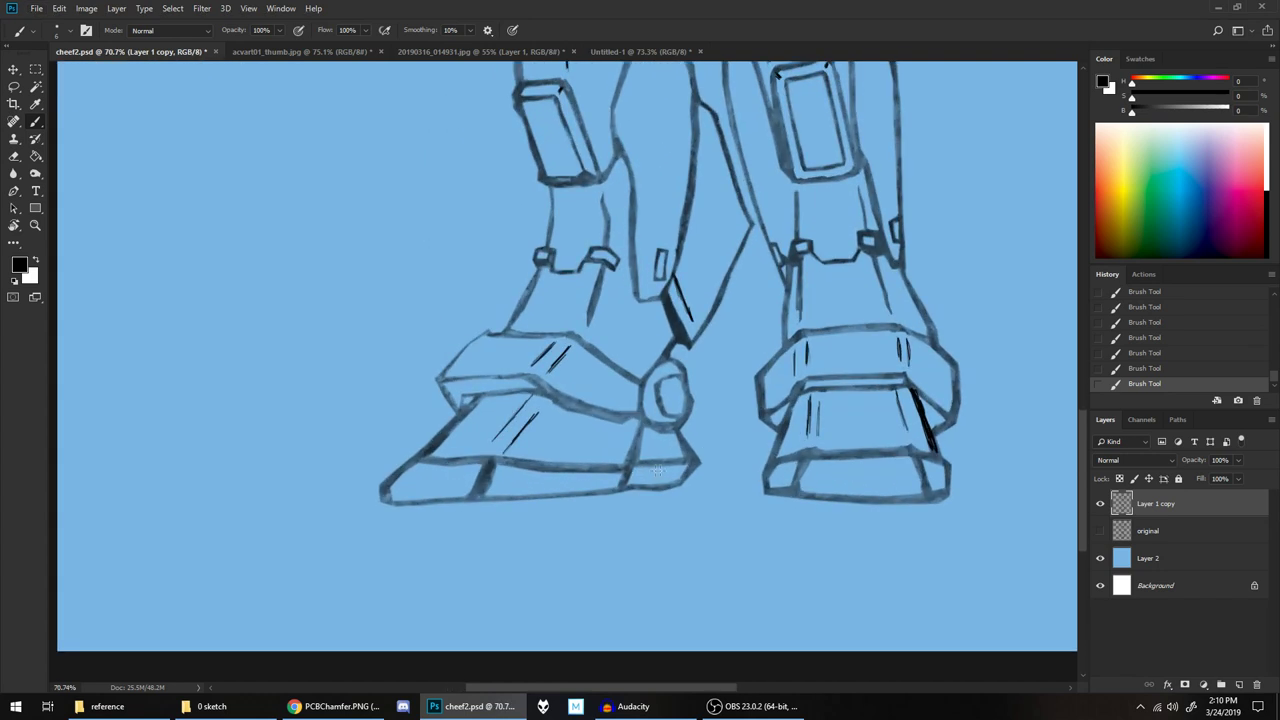
{"action": "left_click_drag", "start_coordinate": [612, 468], "coordinate": [724, 456]}
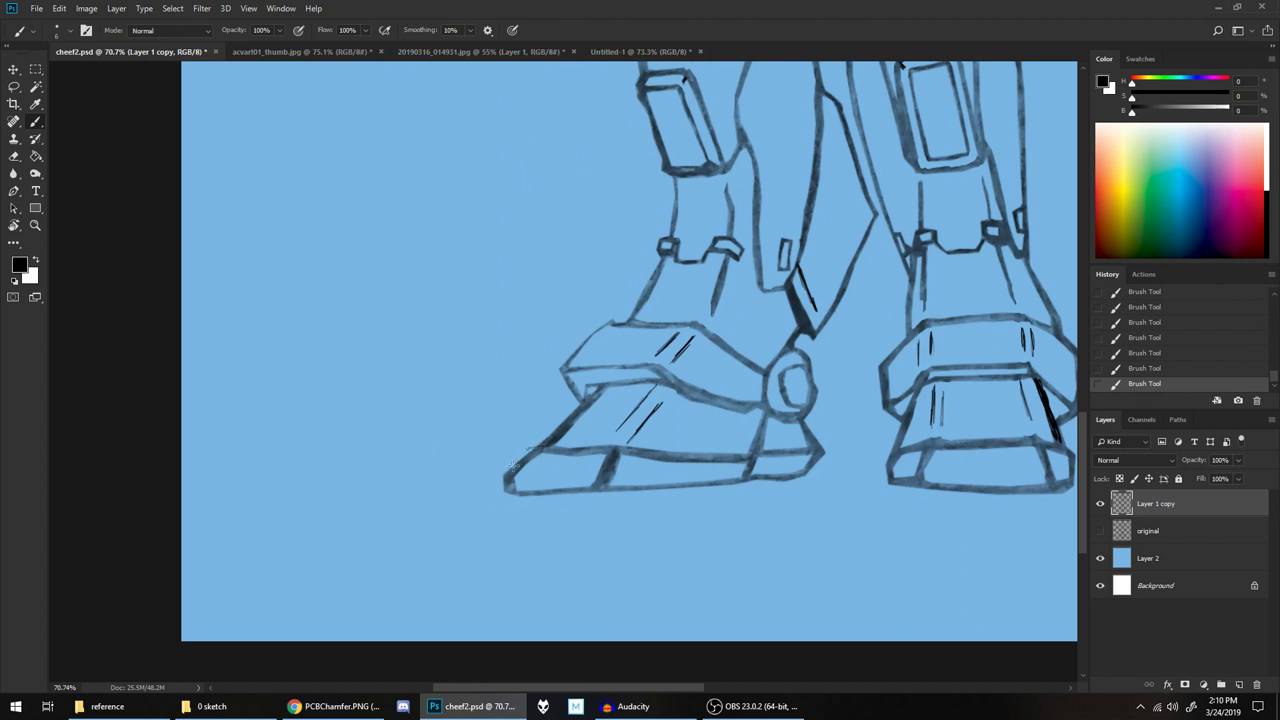
{"action": "mouse_move", "coordinate": [531, 445]}
{"action": "left_mouse_down"}
{"action": "mouse_move", "coordinate": [548, 446]}
{"action": "mouse_move", "coordinate": [508, 464]}
{"action": "mouse_move", "coordinate": [558, 432]}
{"action": "mouse_move", "coordinate": [551, 443]}
{"action": "mouse_move", "coordinate": [587, 389]}
{"action": "mouse_move", "coordinate": [657, 379]}
{"action": "left_mouse_up"}
{"action": "left_click_drag", "start_coordinate": [529, 439], "coordinate": [505, 487]}
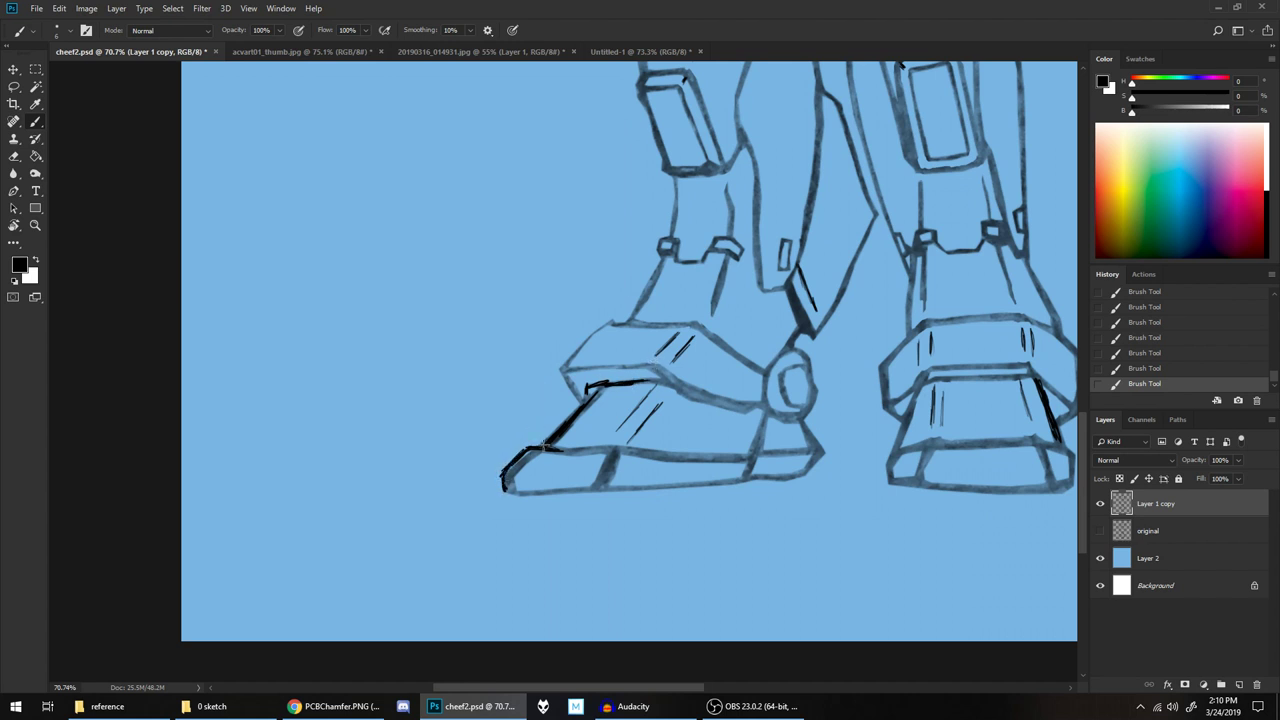
{"action": "left_click_drag", "start_coordinate": [505, 485], "coordinate": [532, 496]}
Erase stray and overly thick line edges around the right foot's toe outline and the front of its ankle guard
{"action": "left_click_drag", "start_coordinate": [548, 454], "coordinate": [564, 452]}
{"action": "key", "text": "b"}
{"action": "key", "text": "e"}
{"action": "left_click_drag", "start_coordinate": [584, 393], "coordinate": [593, 383]}
{"action": "key", "text": "b"}
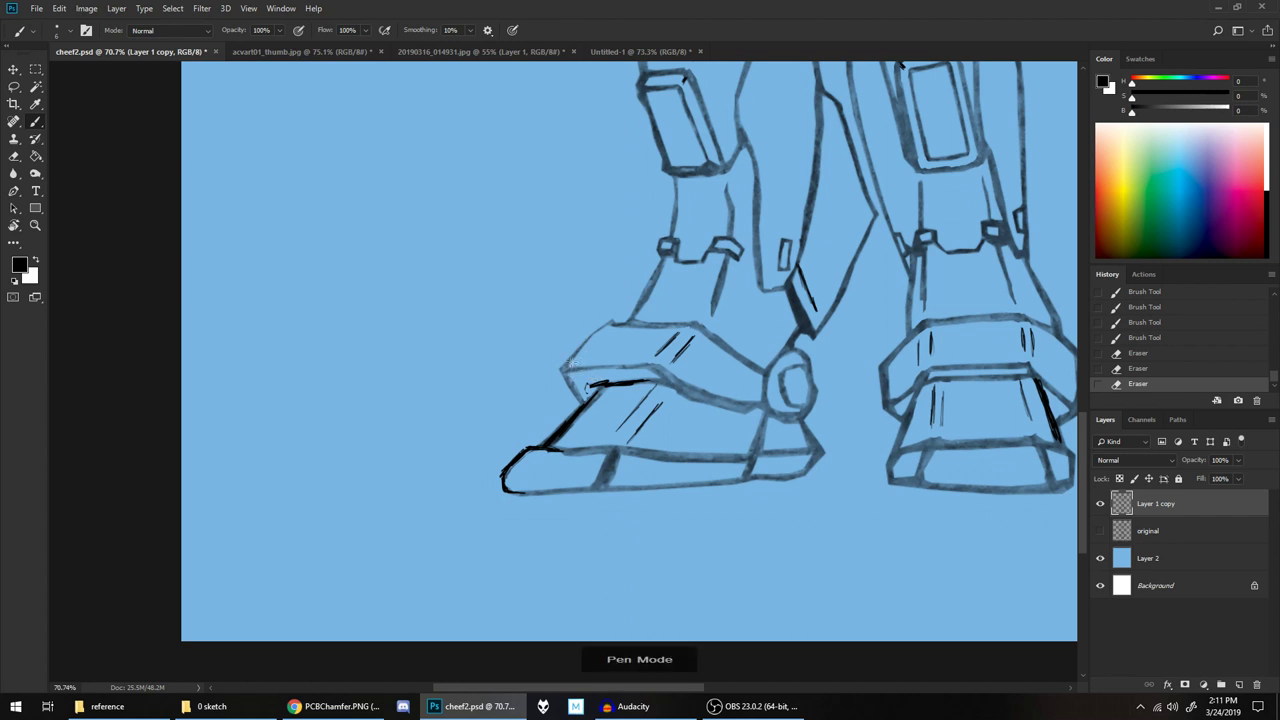
{"action": "key", "text": "e"}
{"action": "left_click_drag", "start_coordinate": [571, 370], "coordinate": [641, 320]}
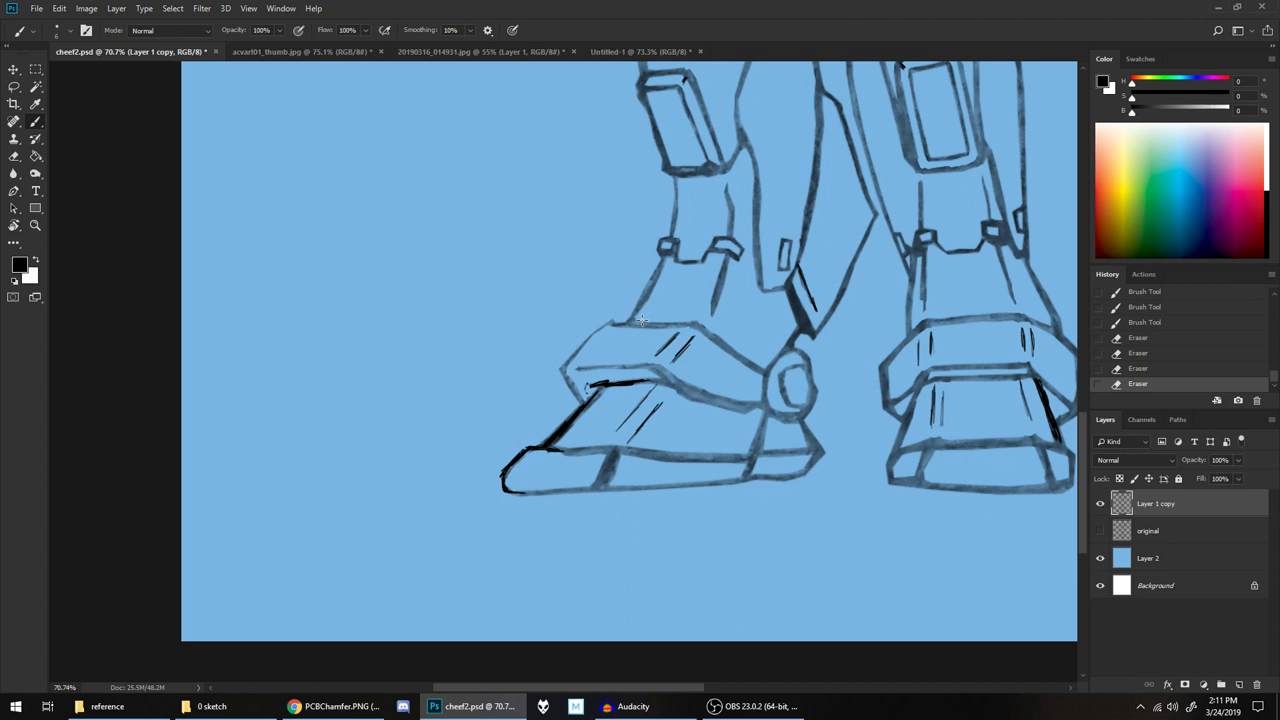
Replace the thick line across the side of the right foot's toe section with a thin, short black stroke
{"action": "left_click_drag", "start_coordinate": [642, 320], "coordinate": [597, 257]}
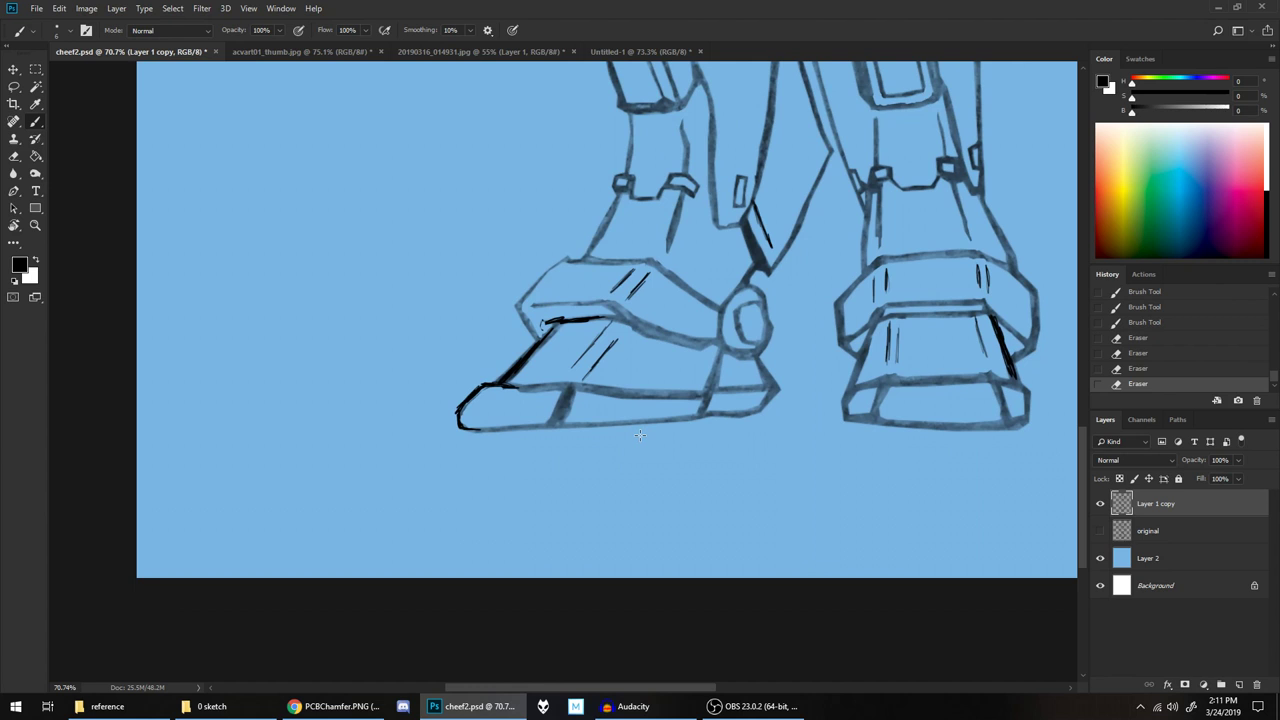
{"action": "key", "text": "e"}
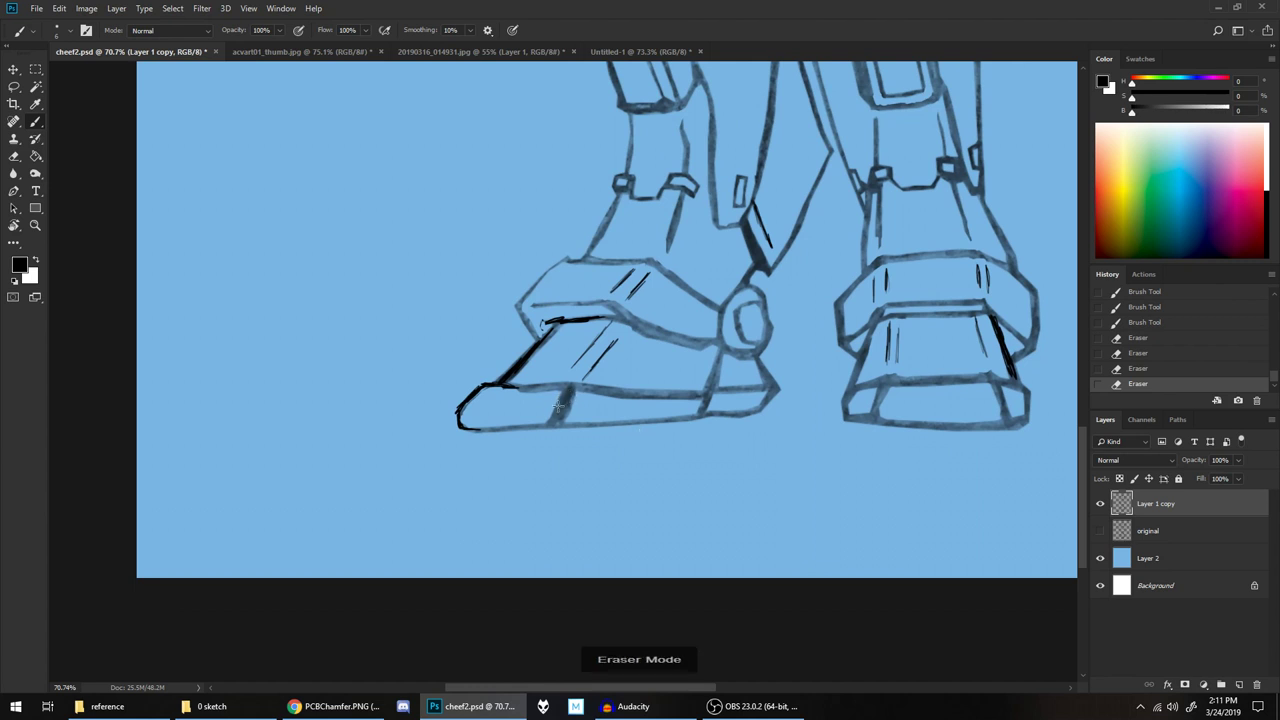
{"action": "left_click_drag", "start_coordinate": [570, 396], "coordinate": [558, 420]}
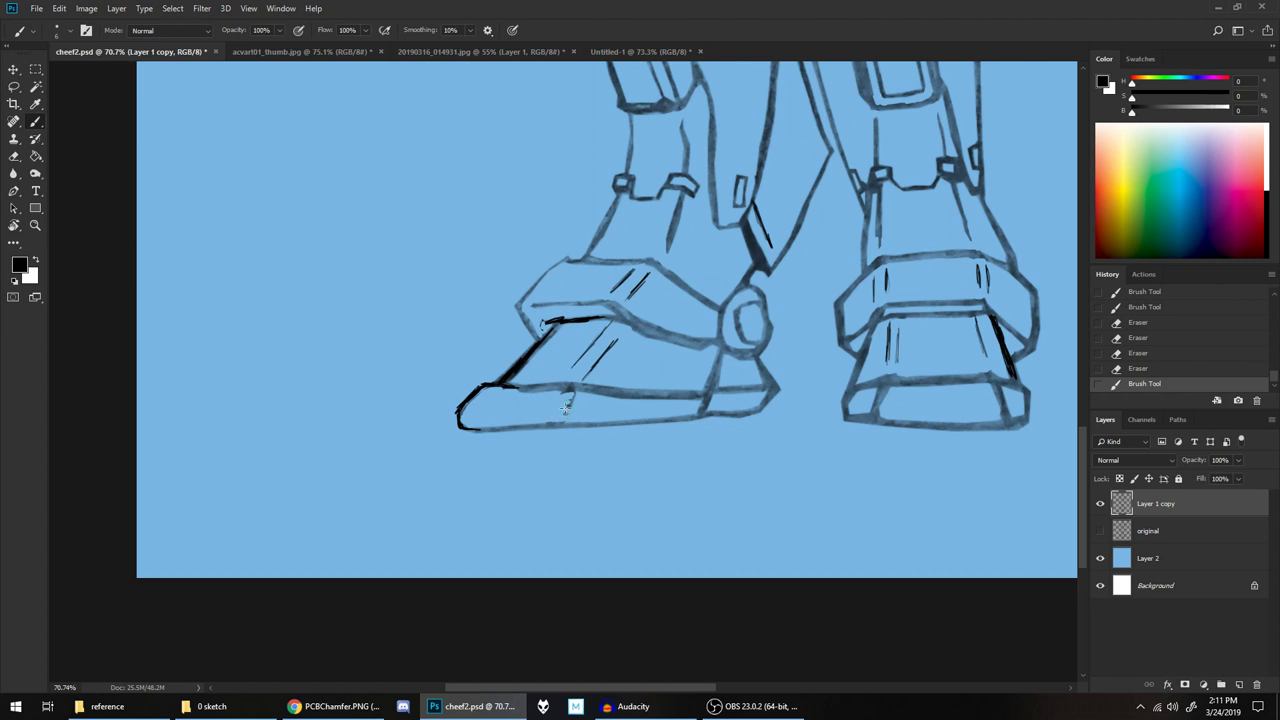
{"action": "mouse_move", "coordinate": [566, 396]}
{"action": "left_mouse_down"}
{"action": "mouse_move", "coordinate": [555, 408]}
{"action": "mouse_move", "coordinate": [565, 397]}
{"action": "left_mouse_up"}
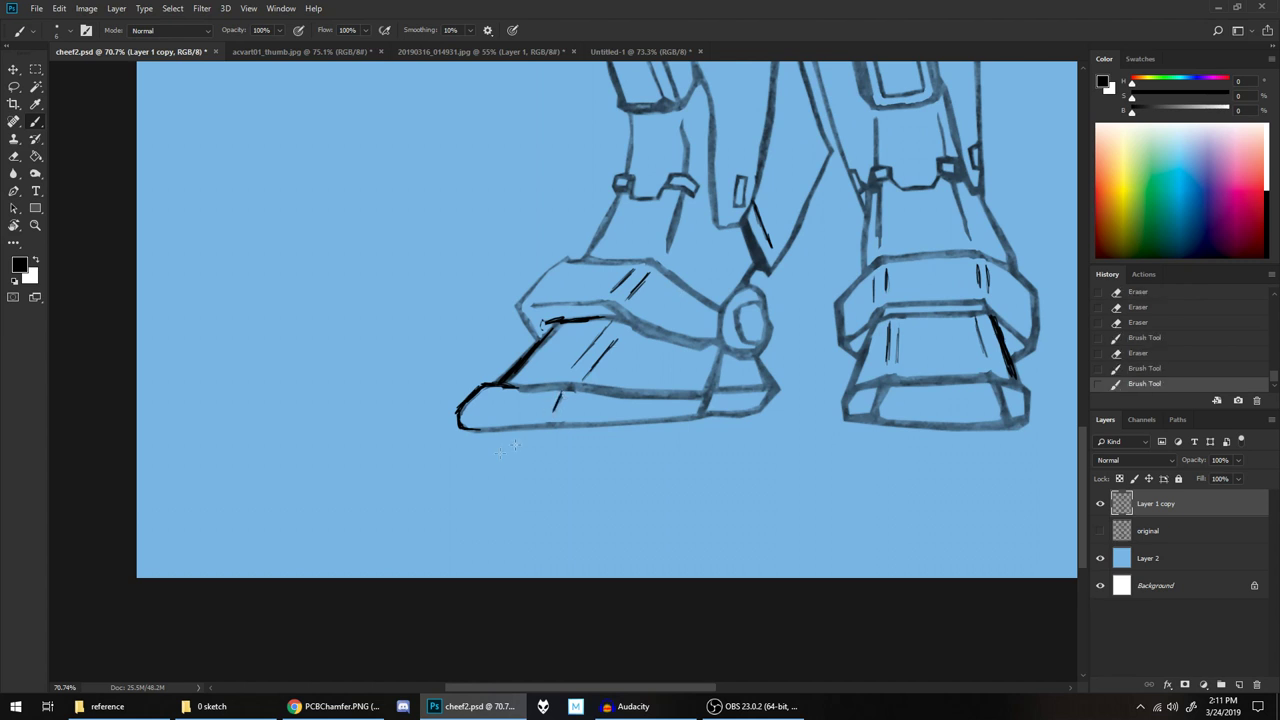
Replace the two thick vertical lines on the left foot's toe section with thin, short black strokes
{"action": "key", "text": "e"}
{"action": "left_click_drag", "start_coordinate": [860, 414], "coordinate": [892, 420]}
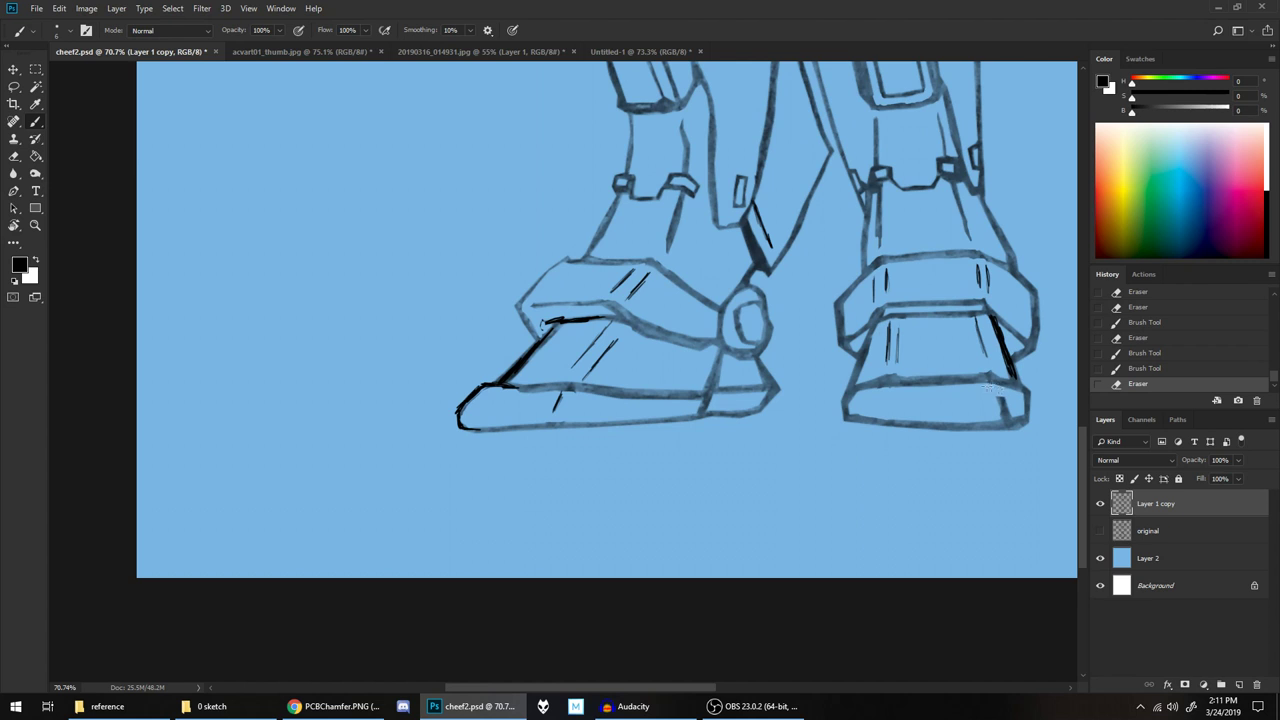
{"action": "left_click", "coordinate": [1003, 417]}
{"action": "left_click", "coordinate": [886, 404]}
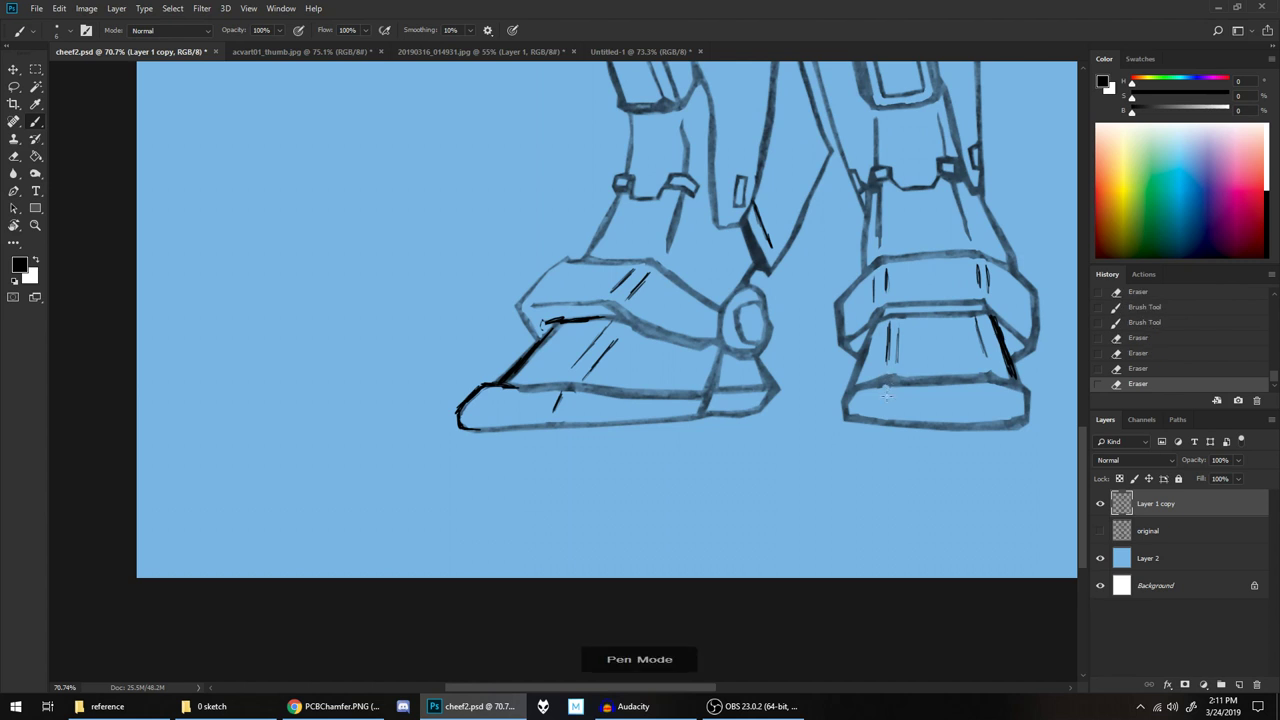
{"action": "left_click_drag", "start_coordinate": [886, 387], "coordinate": [887, 400]}
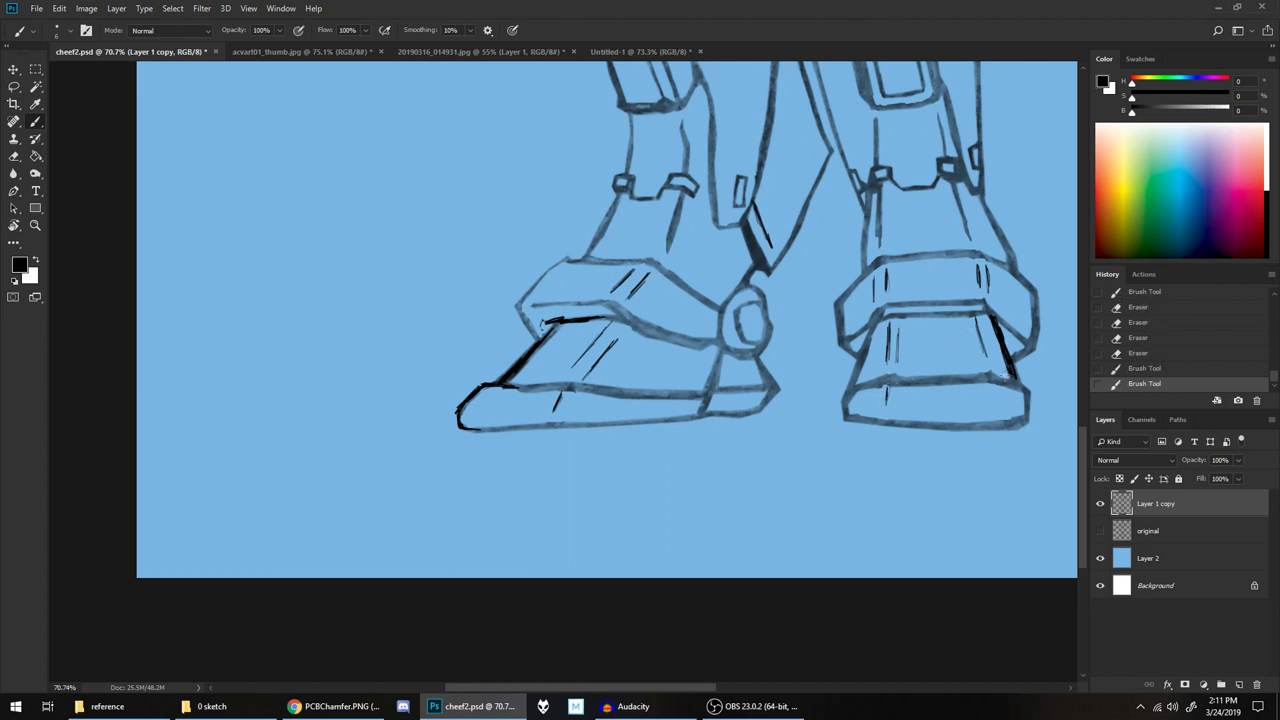
{"action": "mouse_move", "coordinate": [998, 400]}
{"action": "left_mouse_down"}
{"action": "mouse_move", "coordinate": [992, 384]}
{"action": "mouse_move", "coordinate": [998, 408]}
{"action": "left_mouse_up"}
Erase the thick inner oval of the right foot's round ankle joint and thin down the joint's outer edge
{"action": "left_click_drag", "start_coordinate": [964, 302], "coordinate": [838, 349]}
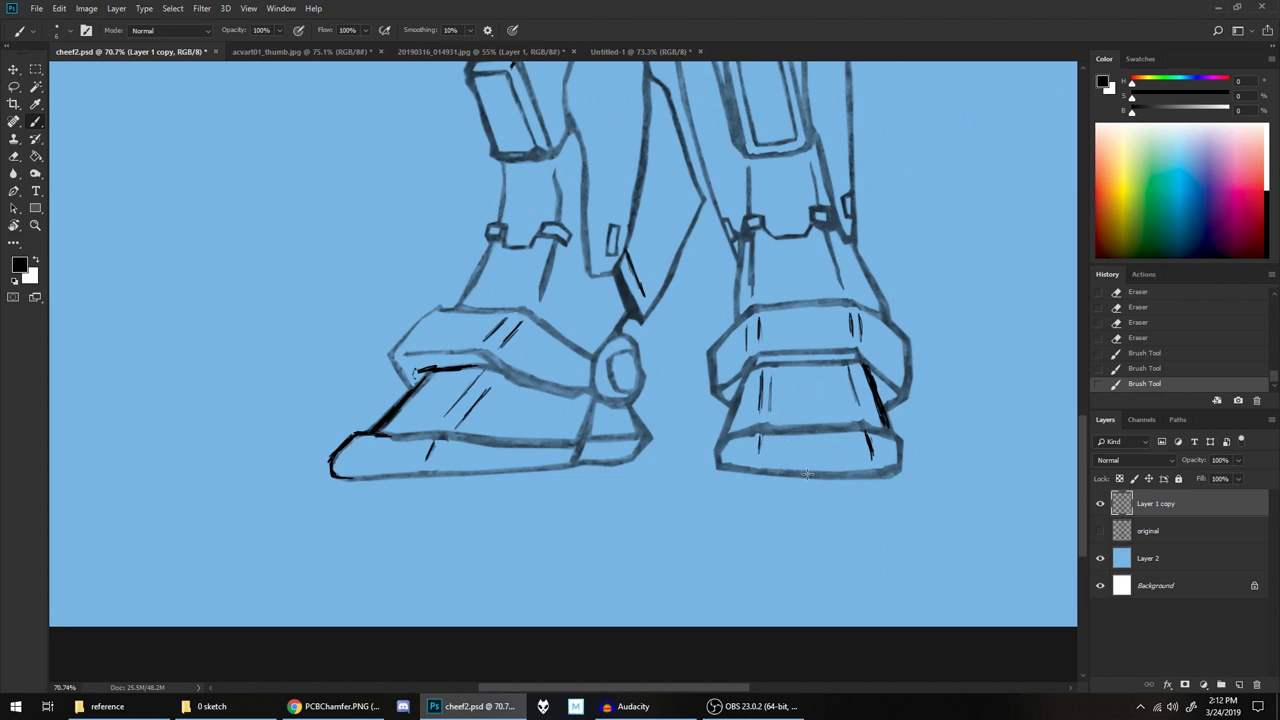
{"action": "left_click_drag", "start_coordinate": [693, 434], "coordinate": [711, 476]}
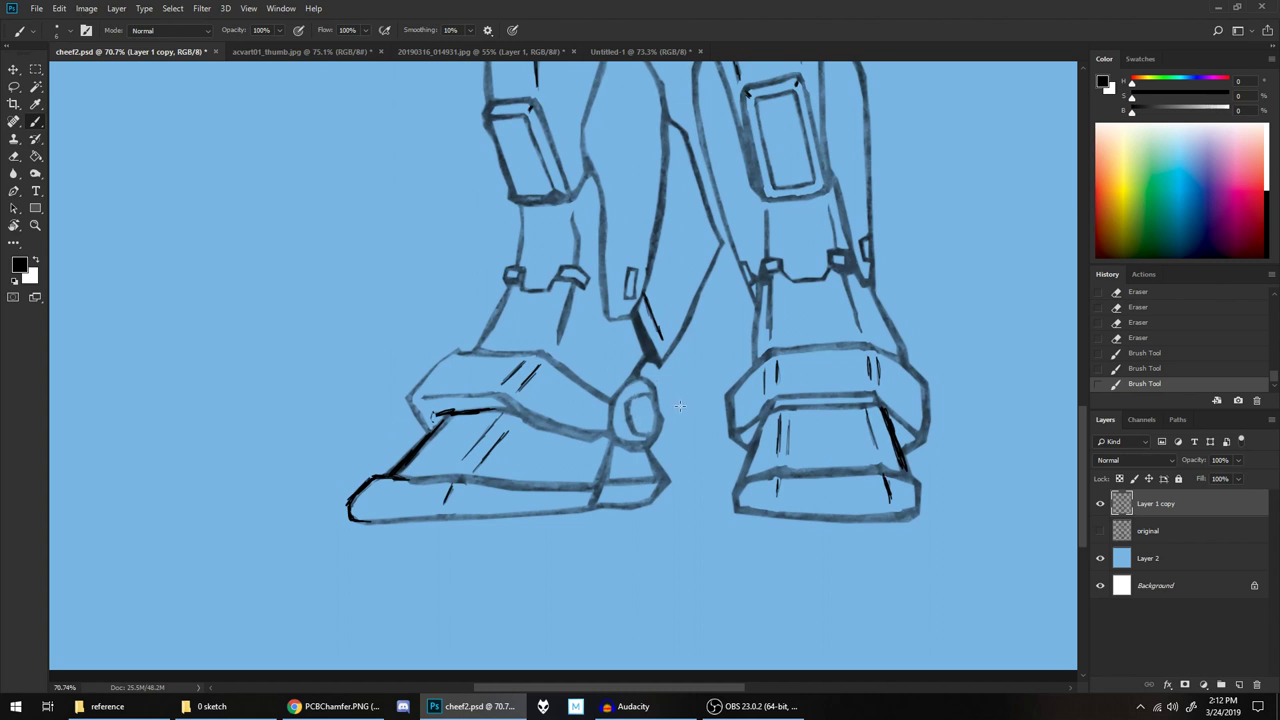
{"action": "key", "text": "e"}
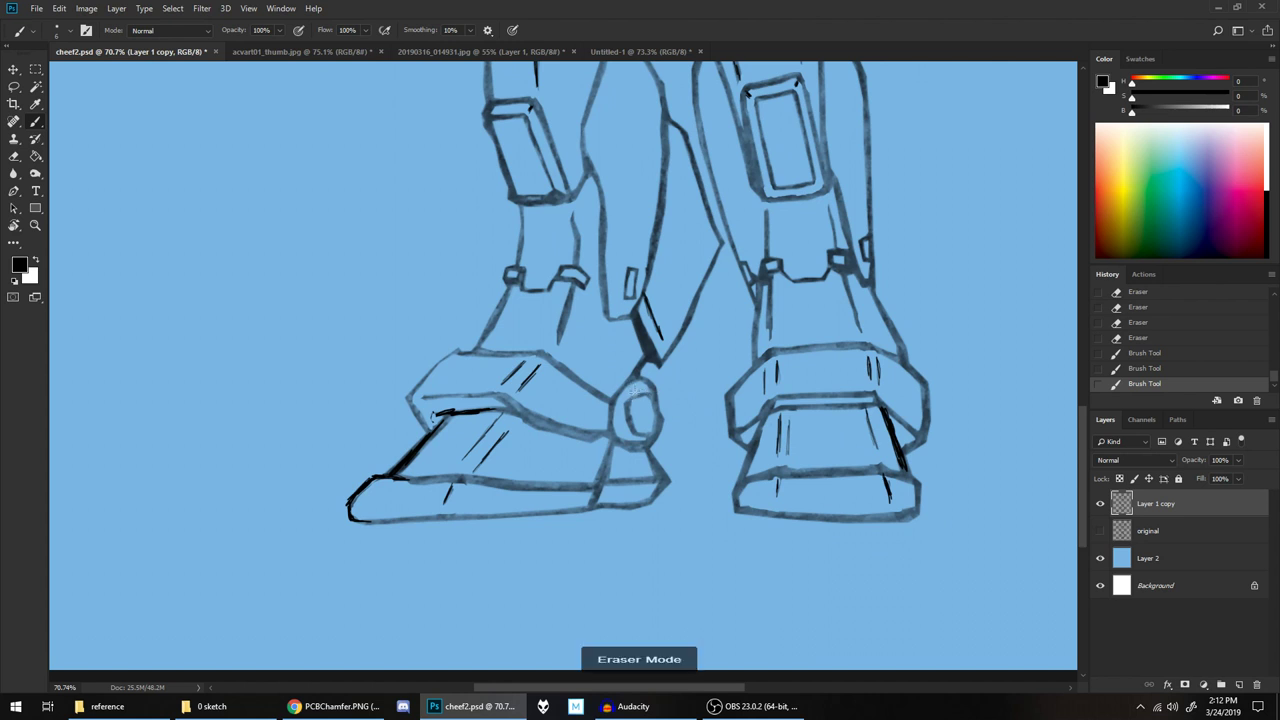
{"action": "mouse_move", "coordinate": [629, 394]}
{"action": "left_mouse_down"}
{"action": "mouse_move", "coordinate": [630, 428]}
{"action": "mouse_move", "coordinate": [648, 440]}
{"action": "left_mouse_up"}
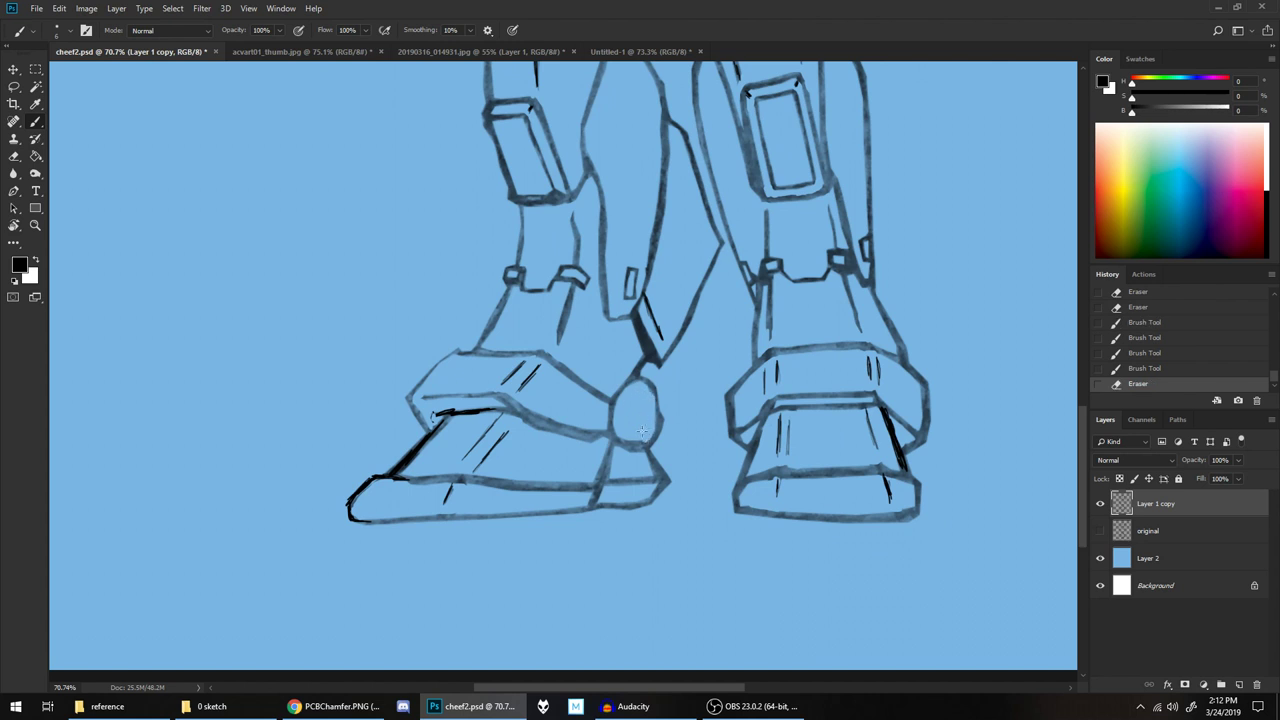
{"action": "mouse_move", "coordinate": [638, 442]}
{"action": "left_mouse_down"}
{"action": "mouse_move", "coordinate": [652, 418]}
{"action": "mouse_move", "coordinate": [666, 418]}
{"action": "mouse_move", "coordinate": [660, 434]}
{"action": "left_mouse_up"}
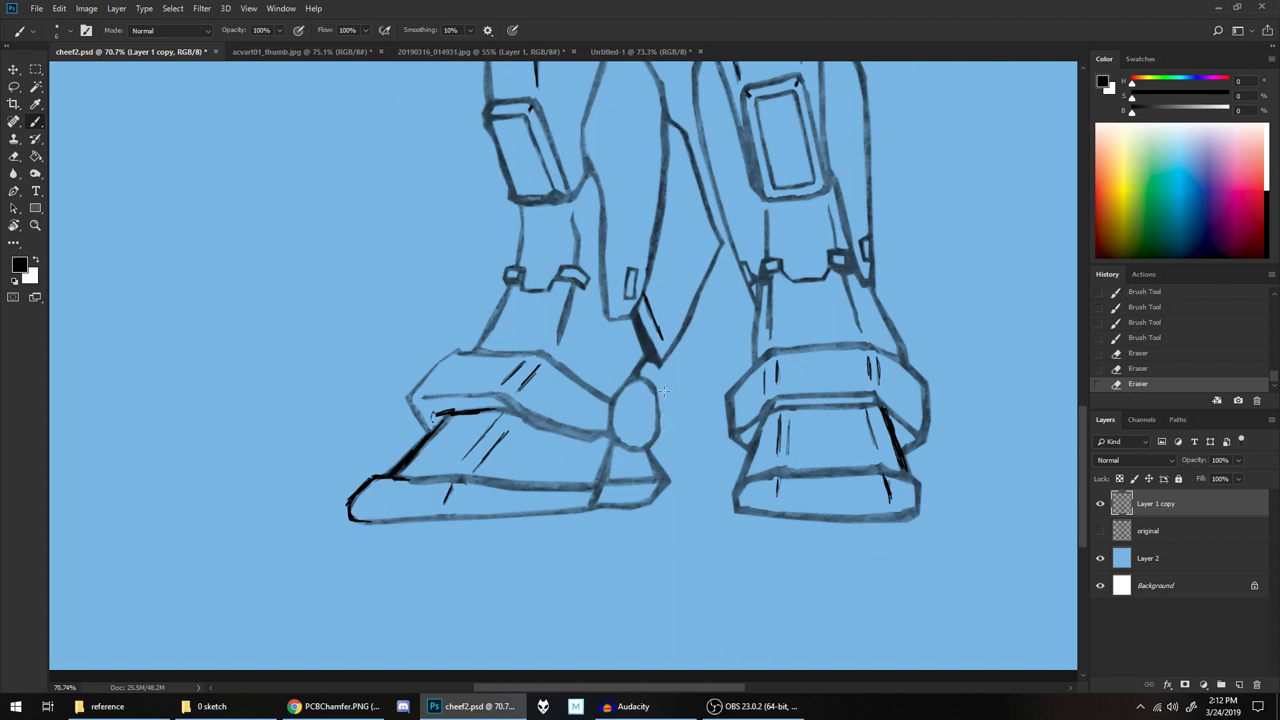
Redraw the right ankle joint's inner oval with thin black strokes and trace its outer rim in bolder black
{"action": "mouse_move", "coordinate": [645, 395]}
{"action": "left_mouse_down"}
{"action": "mouse_move", "coordinate": [626, 398]}
{"action": "mouse_move", "coordinate": [624, 418]}
{"action": "mouse_move", "coordinate": [646, 440]}
{"action": "mouse_move", "coordinate": [652, 393]}
{"action": "mouse_move", "coordinate": [627, 398]}
{"action": "left_mouse_up"}
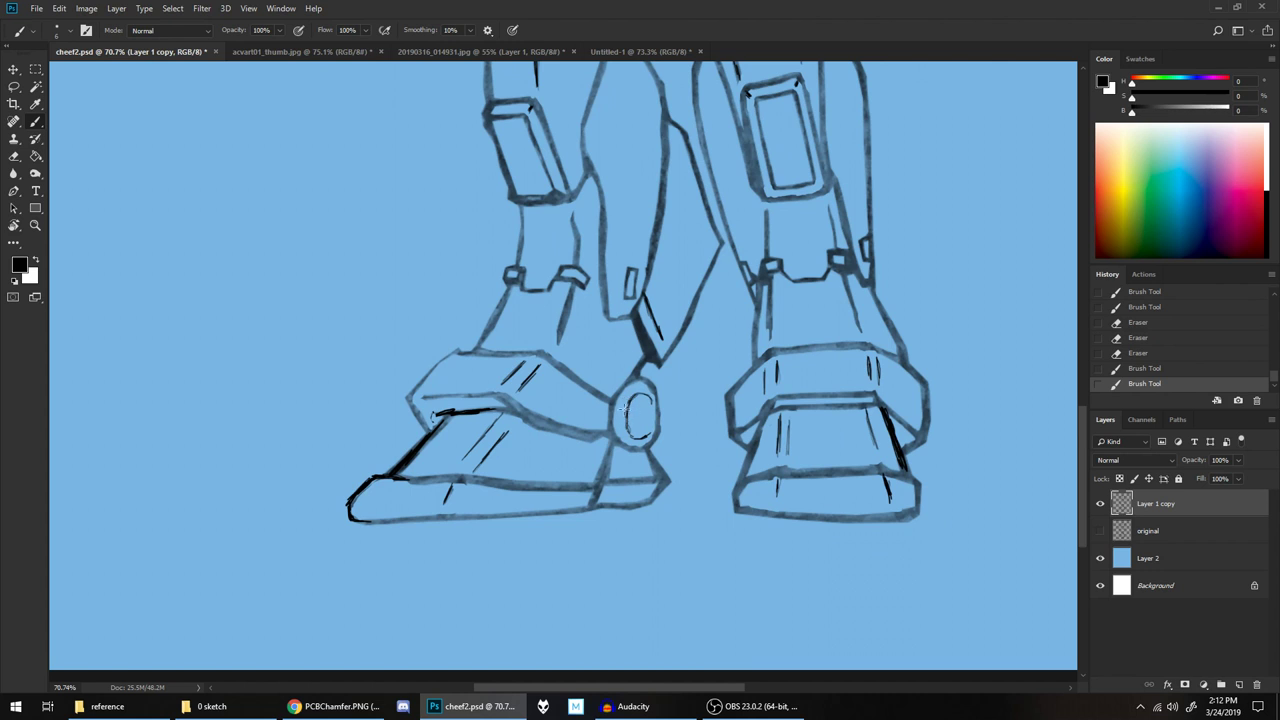
{"action": "left_click_drag", "start_coordinate": [636, 402], "coordinate": [637, 434]}
{"action": "left_click", "coordinate": [1145, 369]}
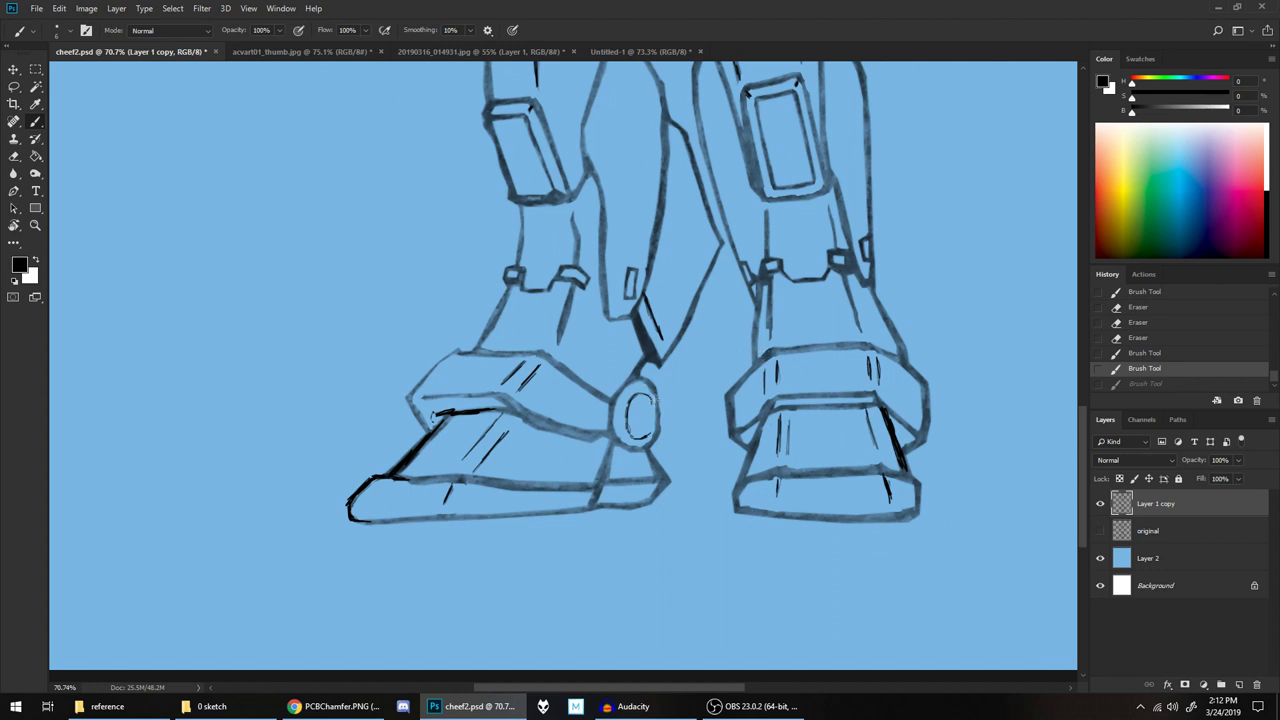
{"action": "mouse_move", "coordinate": [648, 396]}
{"action": "left_mouse_down"}
{"action": "mouse_move", "coordinate": [657, 438]}
{"action": "mouse_move", "coordinate": [644, 385]}
{"action": "mouse_move", "coordinate": [655, 390]}
{"action": "mouse_move", "coordinate": [630, 380]}
{"action": "mouse_move", "coordinate": [634, 380]}
{"action": "left_mouse_up"}
{"action": "mouse_move", "coordinate": [611, 424]}
{"action": "left_mouse_down"}
{"action": "mouse_move", "coordinate": [611, 408]}
{"action": "mouse_move", "coordinate": [613, 433]}
{"action": "mouse_move", "coordinate": [638, 450]}
{"action": "mouse_move", "coordinate": [656, 440]}
{"action": "mouse_move", "coordinate": [630, 448]}
{"action": "left_mouse_up"}
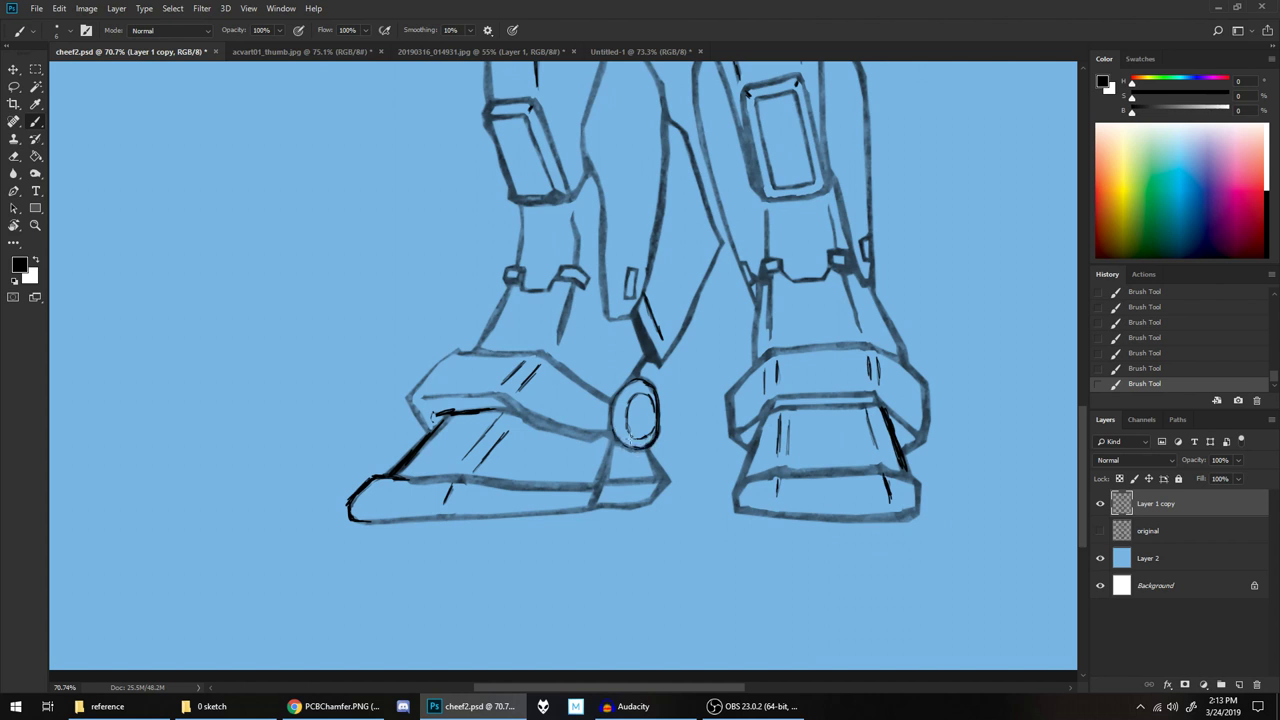
{"action": "mouse_move", "coordinate": [628, 450]}
{"action": "left_mouse_down"}
{"action": "mouse_move", "coordinate": [620, 393]}
{"action": "mouse_move", "coordinate": [638, 377]}
{"action": "left_mouse_up"}
Examine the line work of the legs and the whole robot figure at a reduced view
{"action": "scroll", "coordinate": [822, 282], "scroll_direction": "down", "scroll_amount": 2}
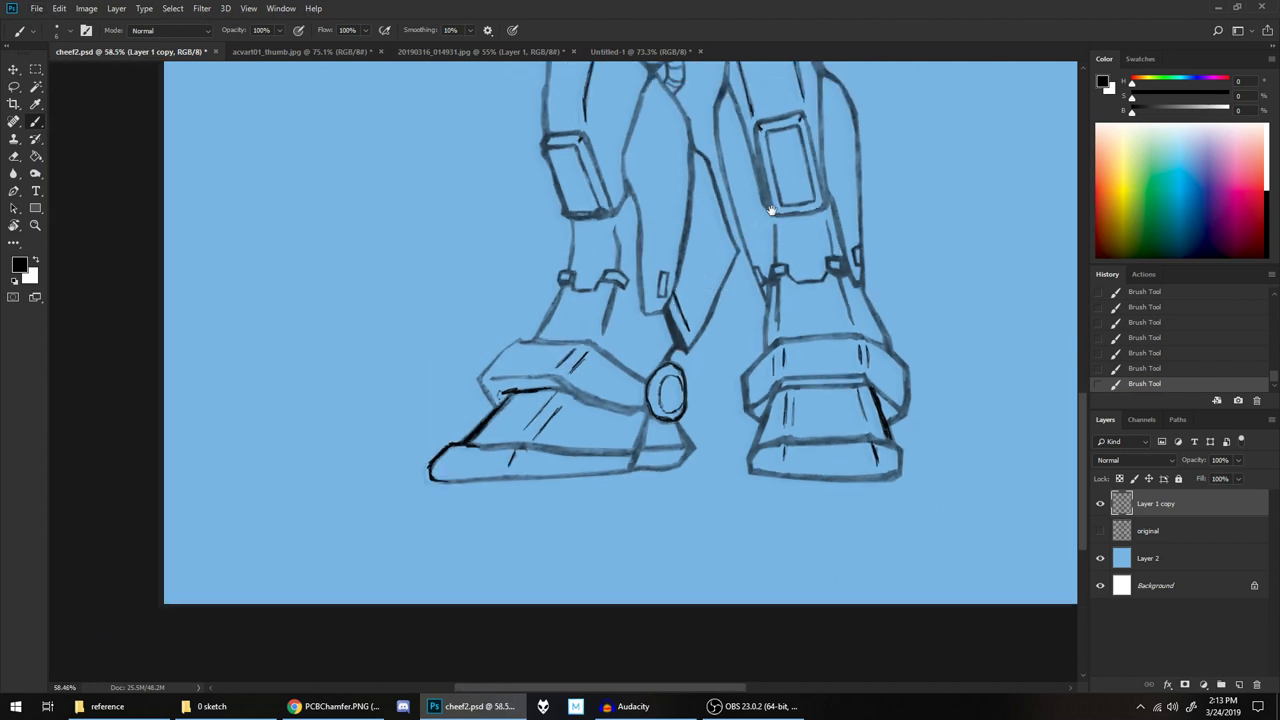
{"action": "left_click_drag", "start_coordinate": [771, 209], "coordinate": [683, 304]}
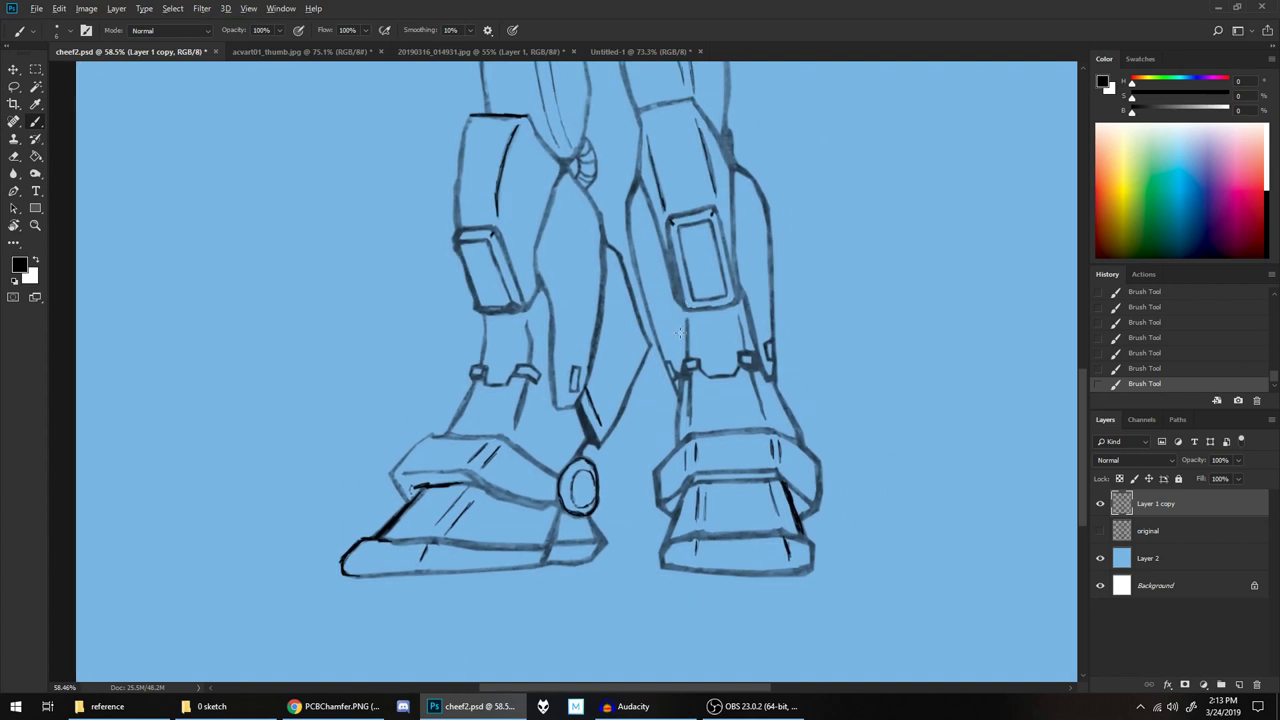
{"action": "scroll", "coordinate": [681, 332], "scroll_direction": "down", "scroll_amount": 2}
{"action": "left_click_drag", "start_coordinate": [710, 202], "coordinate": [686, 303]}
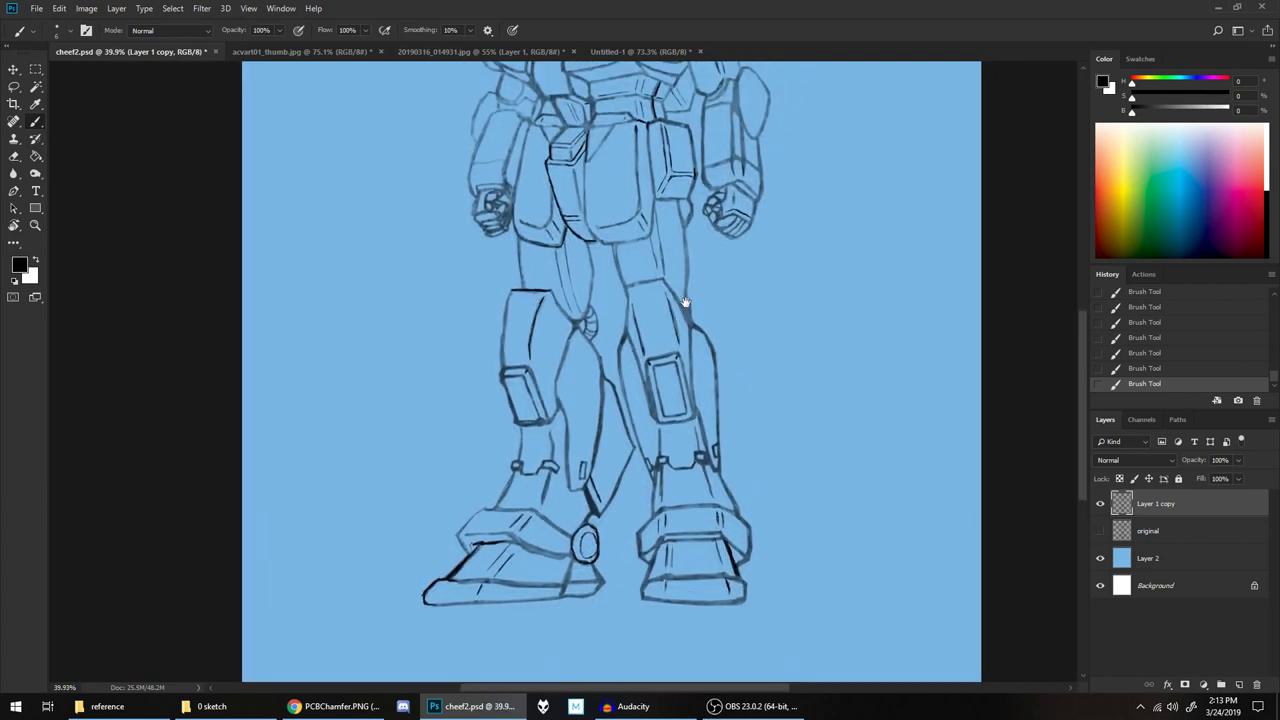
{"action": "scroll", "coordinate": [686, 303], "scroll_direction": "down", "scroll_amount": 3}
{"action": "left_click_drag", "start_coordinate": [733, 181], "coordinate": [696, 282]}
{"action": "scroll", "coordinate": [707, 282], "scroll_direction": "up", "scroll_amount": 2}
{"action": "scroll", "coordinate": [706, 283], "scroll_direction": "down", "scroll_amount": 1}
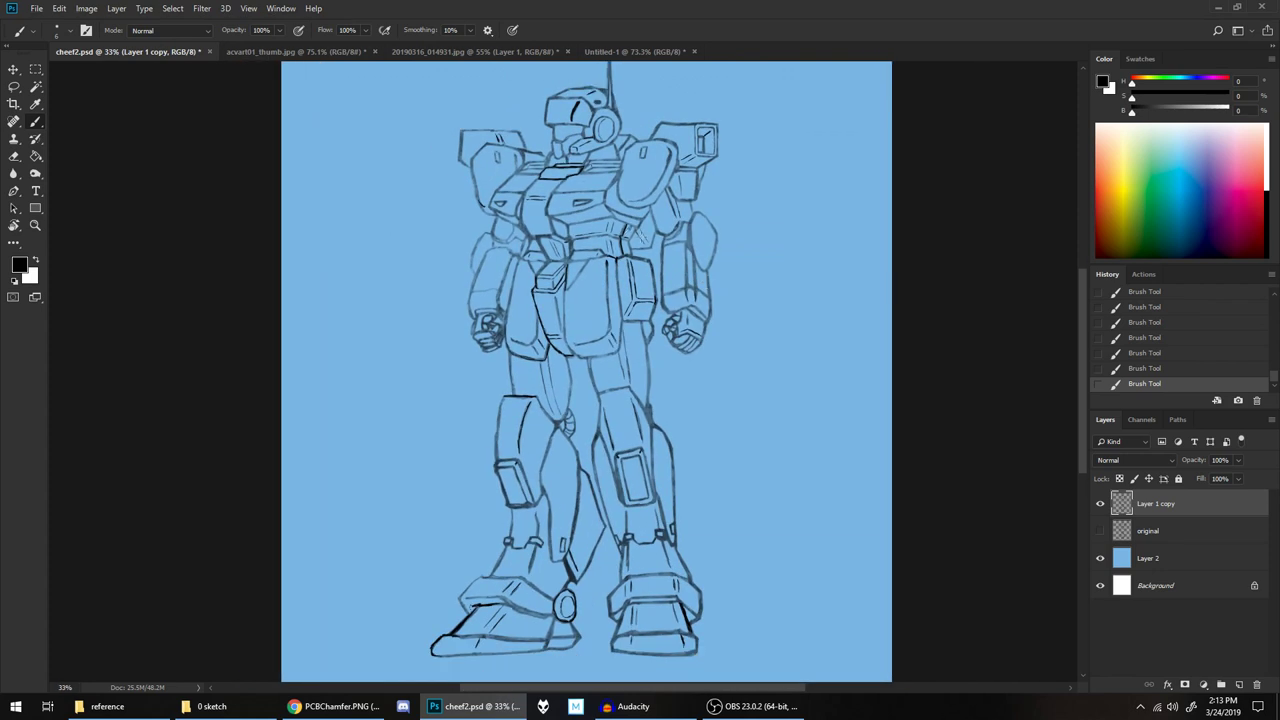
Add a short black stroke at the corner of the chest's lower edge beside the left shoulder armor
{"action": "scroll", "coordinate": [618, 225], "scroll_direction": "up", "scroll_amount": 4}
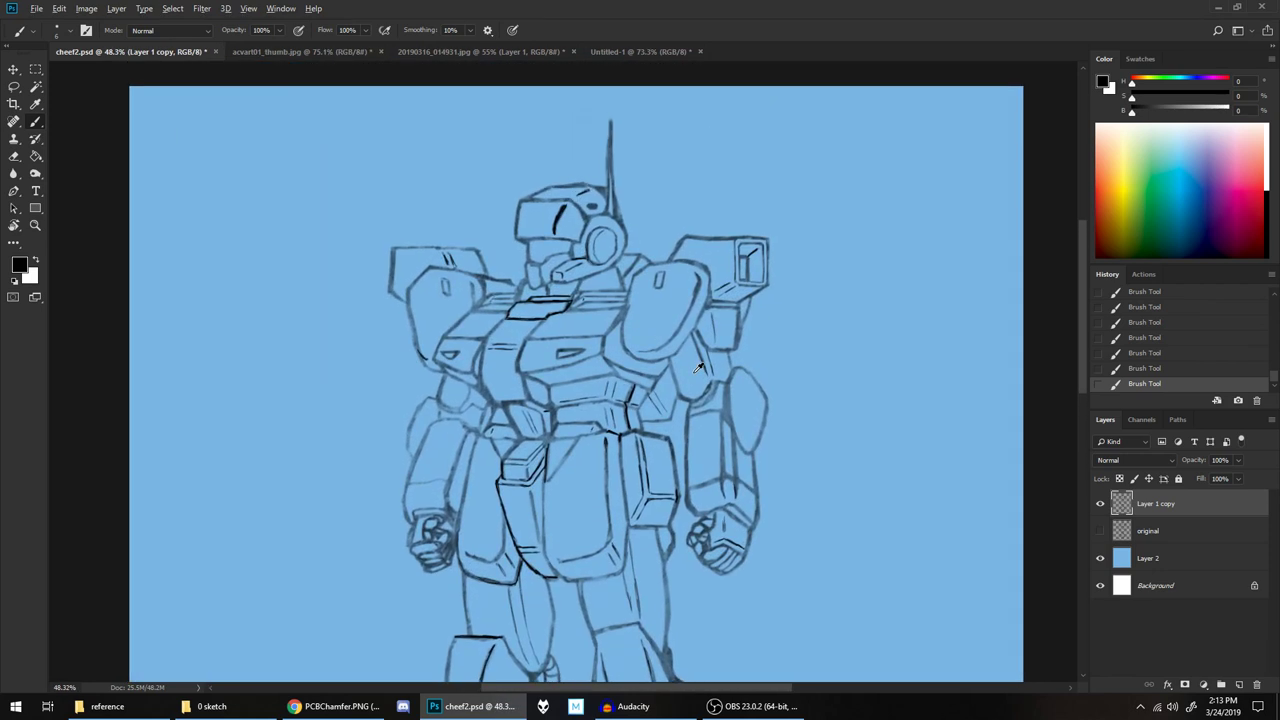
{"action": "scroll", "coordinate": [698, 368], "scroll_direction": "up", "scroll_amount": 3}
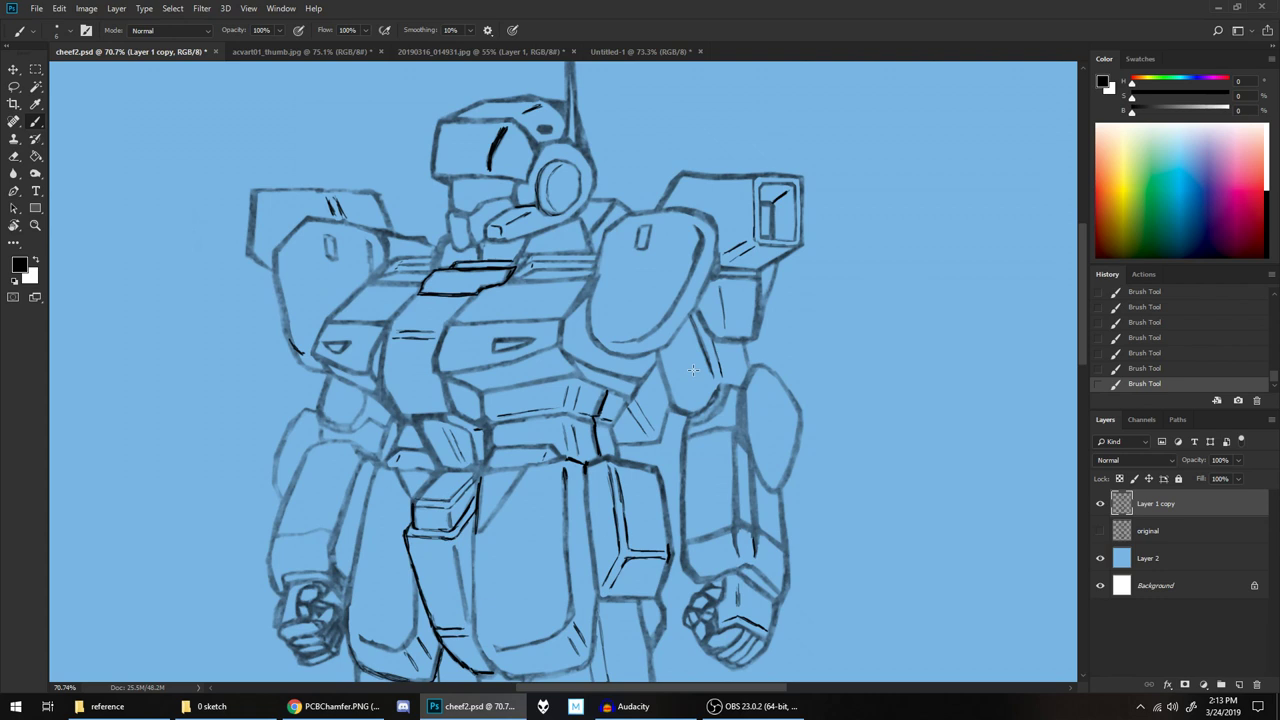
{"action": "scroll", "coordinate": [638, 365], "scroll_direction": "up", "scroll_amount": 4}
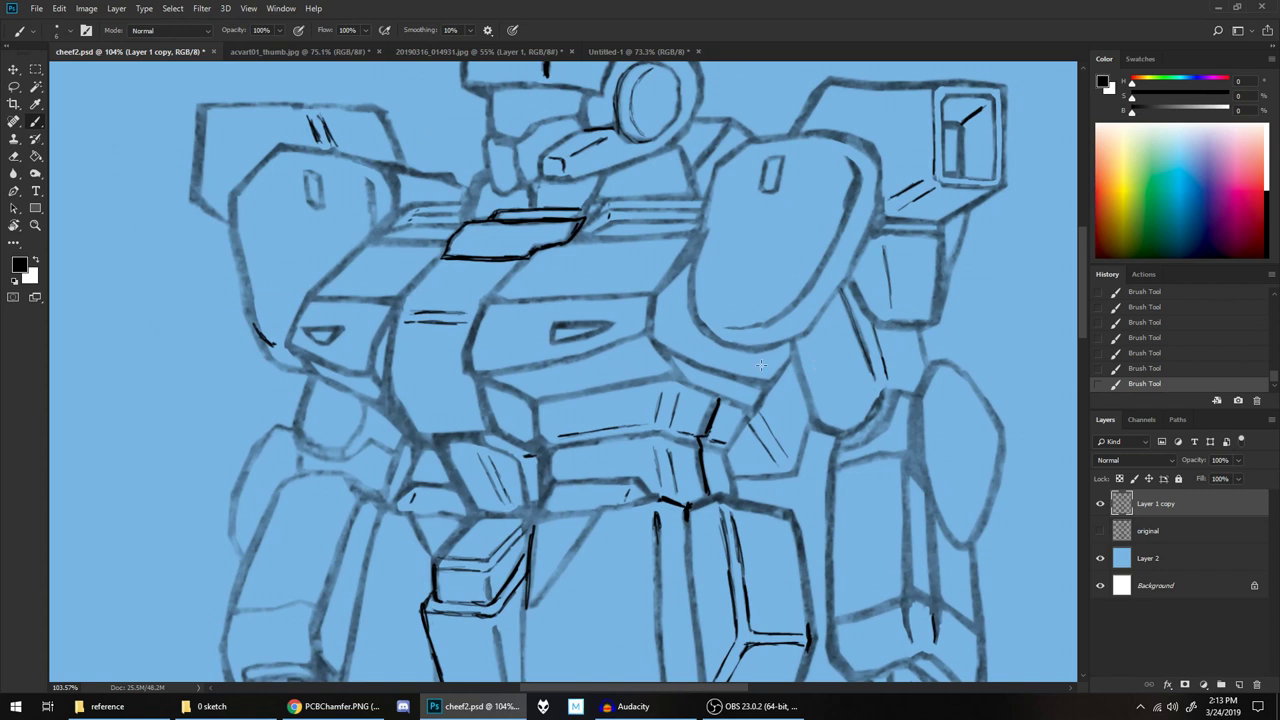
{"action": "scroll", "coordinate": [760, 365], "scroll_direction": "up", "scroll_amount": 3}
{"action": "key", "text": "e"}
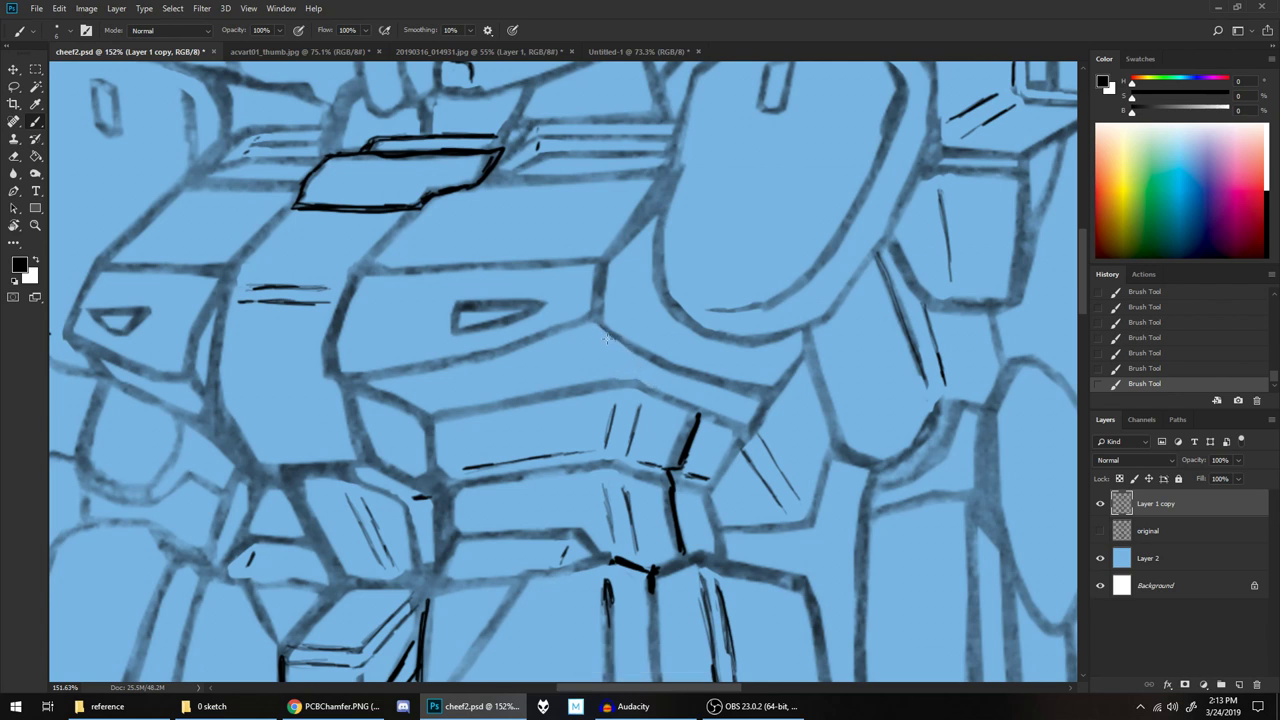
{"action": "left_click_drag", "start_coordinate": [632, 374], "coordinate": [635, 278]}
{"action": "left_click_drag", "start_coordinate": [605, 340], "coordinate": [621, 363]}
Review the complete robot line drawing from the head down to the feet for remaining rough lines
{"action": "scroll", "coordinate": [800, 320], "scroll_direction": "down", "scroll_amount": 3}
{"action": "scroll", "coordinate": [766, 320], "scroll_direction": "down", "scroll_amount": 4}
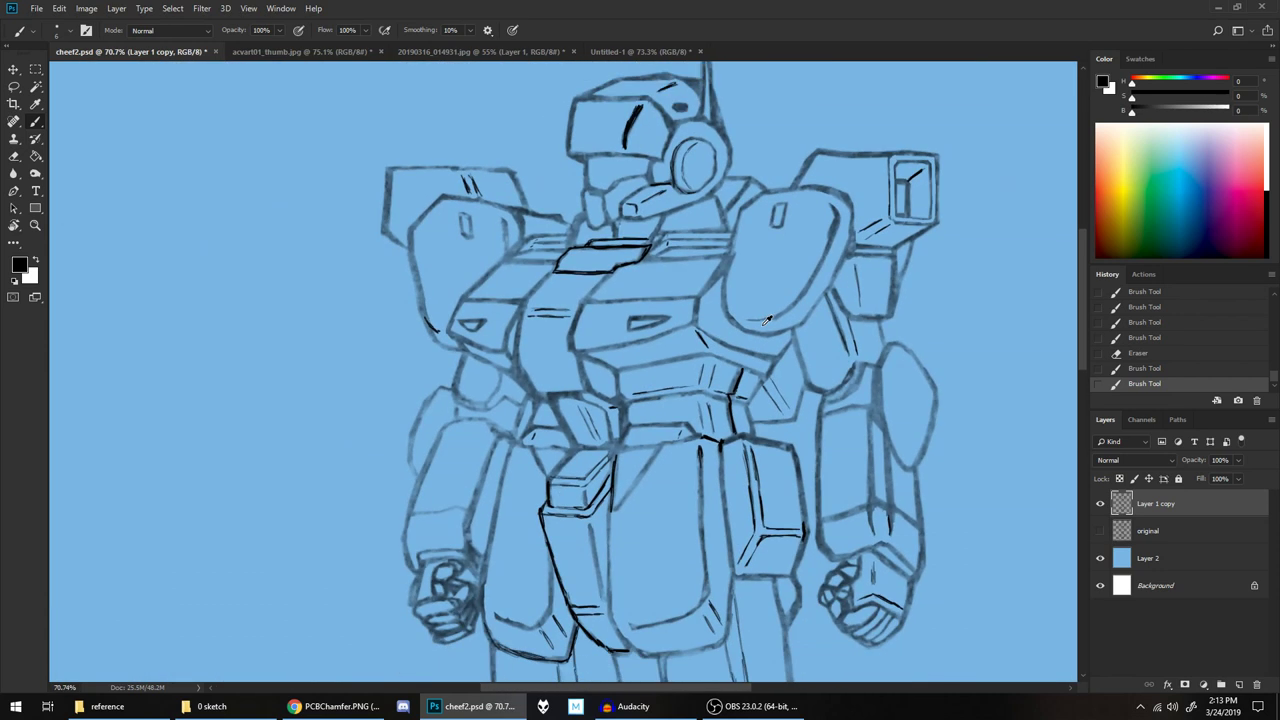
{"action": "left_click_drag", "start_coordinate": [866, 291], "coordinate": [813, 297]}
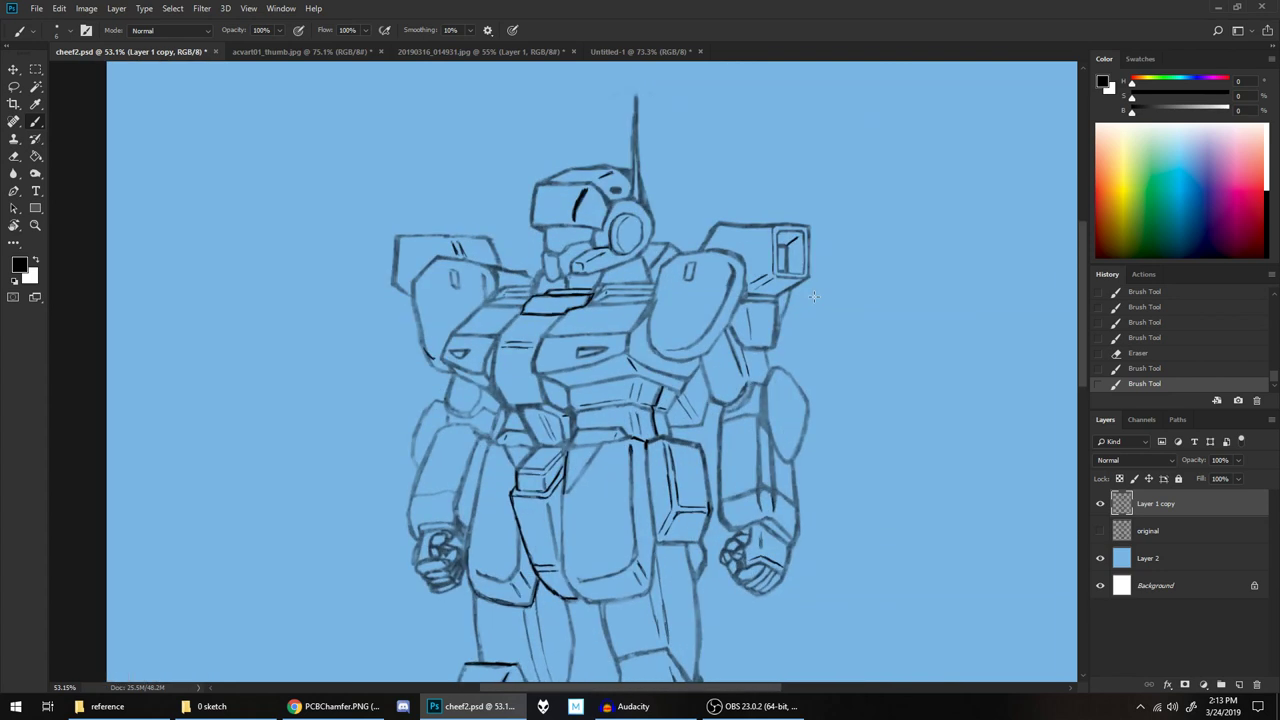
{"action": "scroll", "coordinate": [813, 296], "scroll_direction": "down", "scroll_amount": 2}
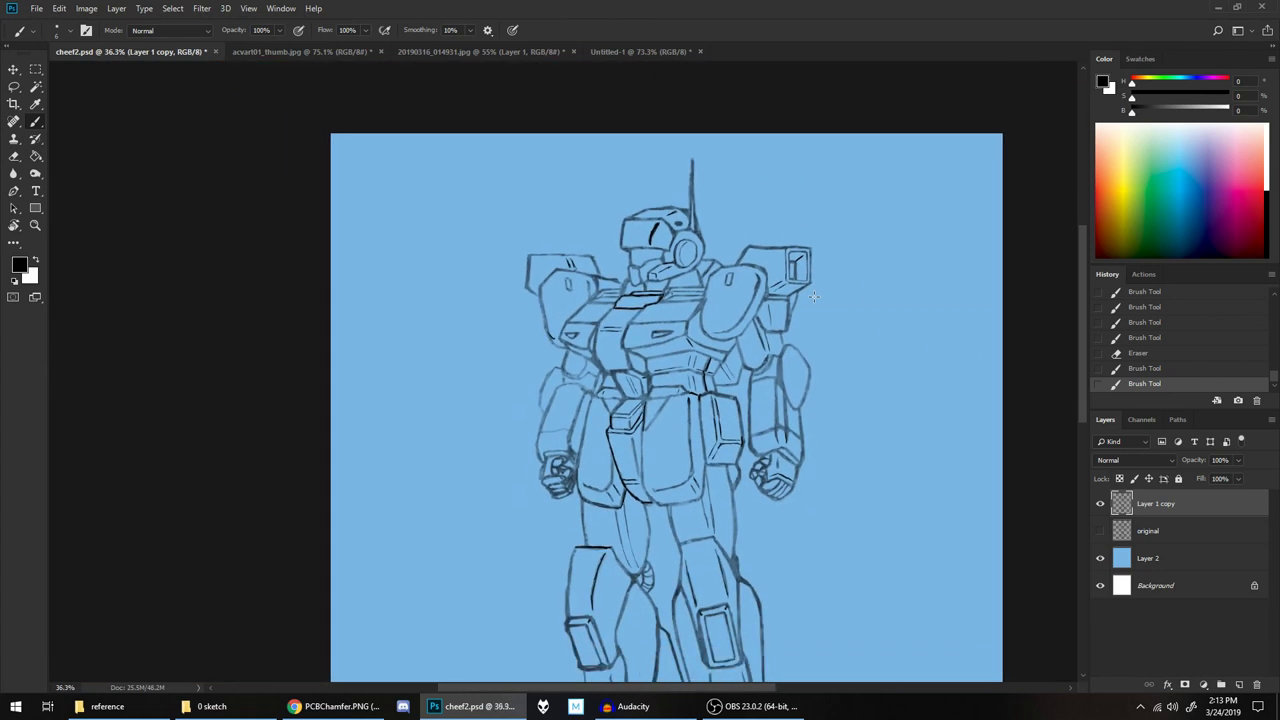
{"action": "scroll", "coordinate": [814, 297], "scroll_direction": "down", "scroll_amount": 1}
{"action": "scroll", "coordinate": [813, 296], "scroll_direction": "down", "scroll_amount": 10}
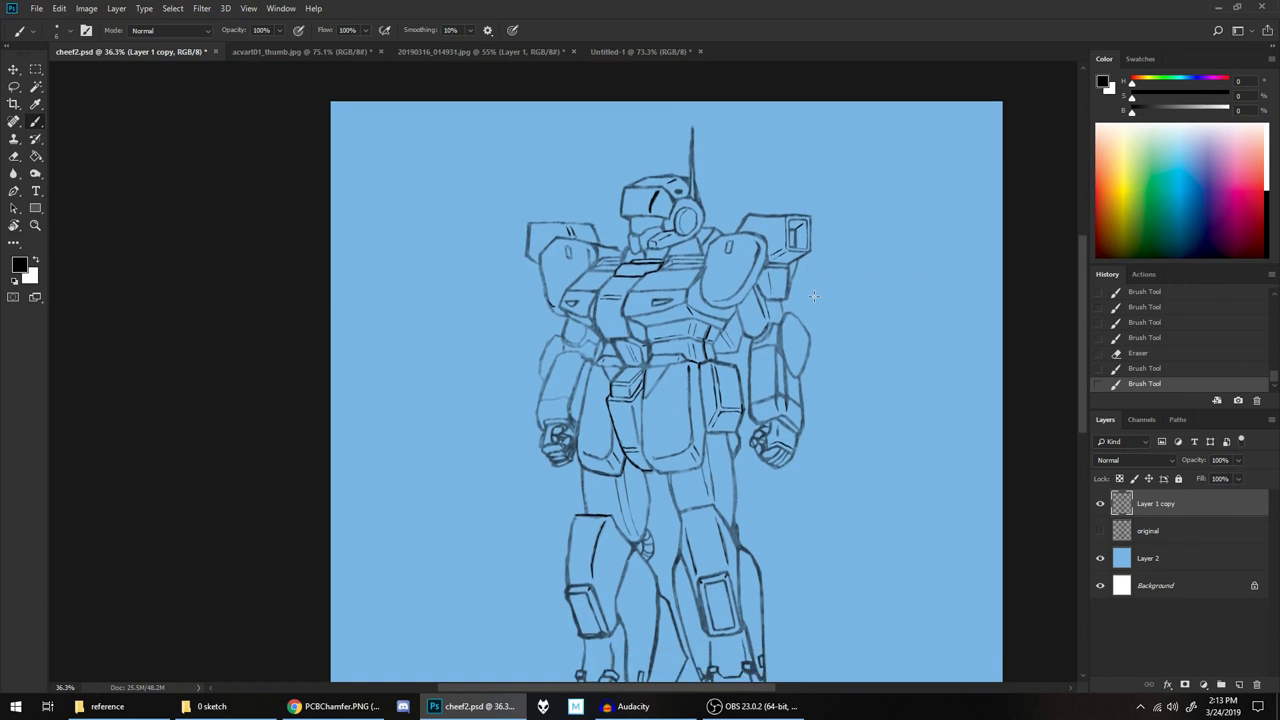
{"action": "scroll", "coordinate": [813, 296], "scroll_direction": "down", "scroll_amount": 2}
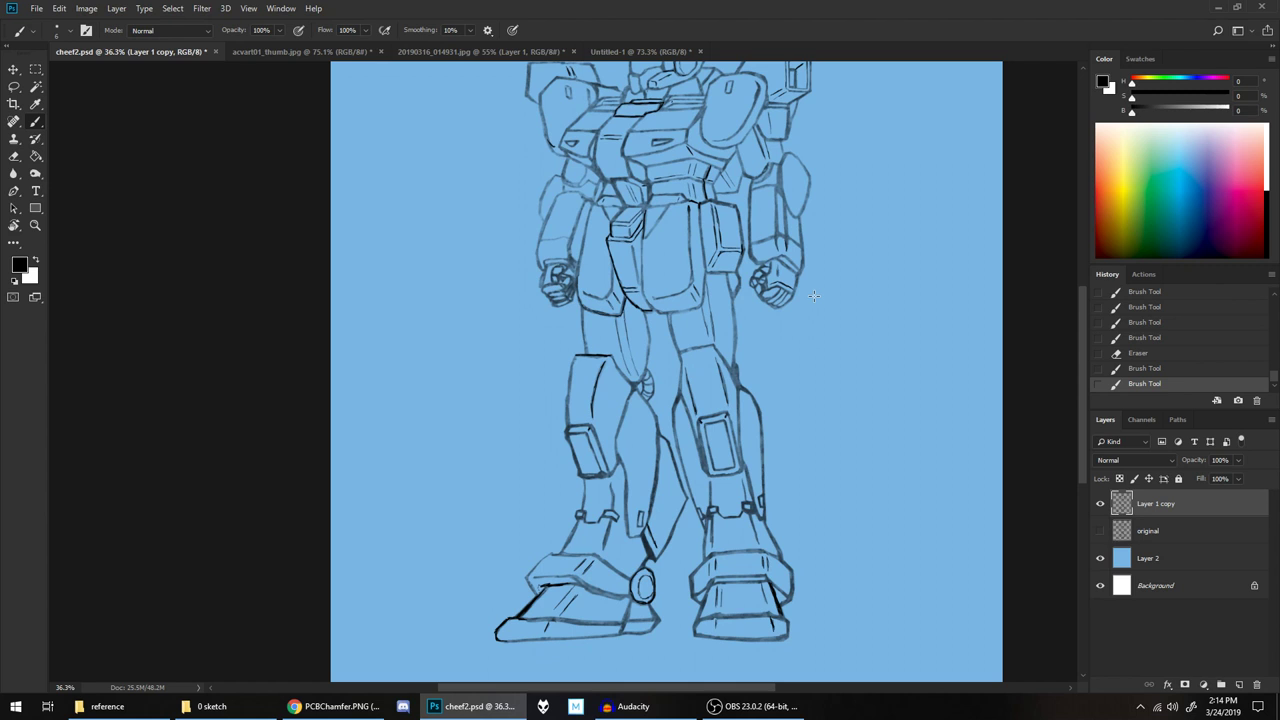
{"action": "scroll", "coordinate": [813, 296], "scroll_direction": "up", "scroll_amount": 5}
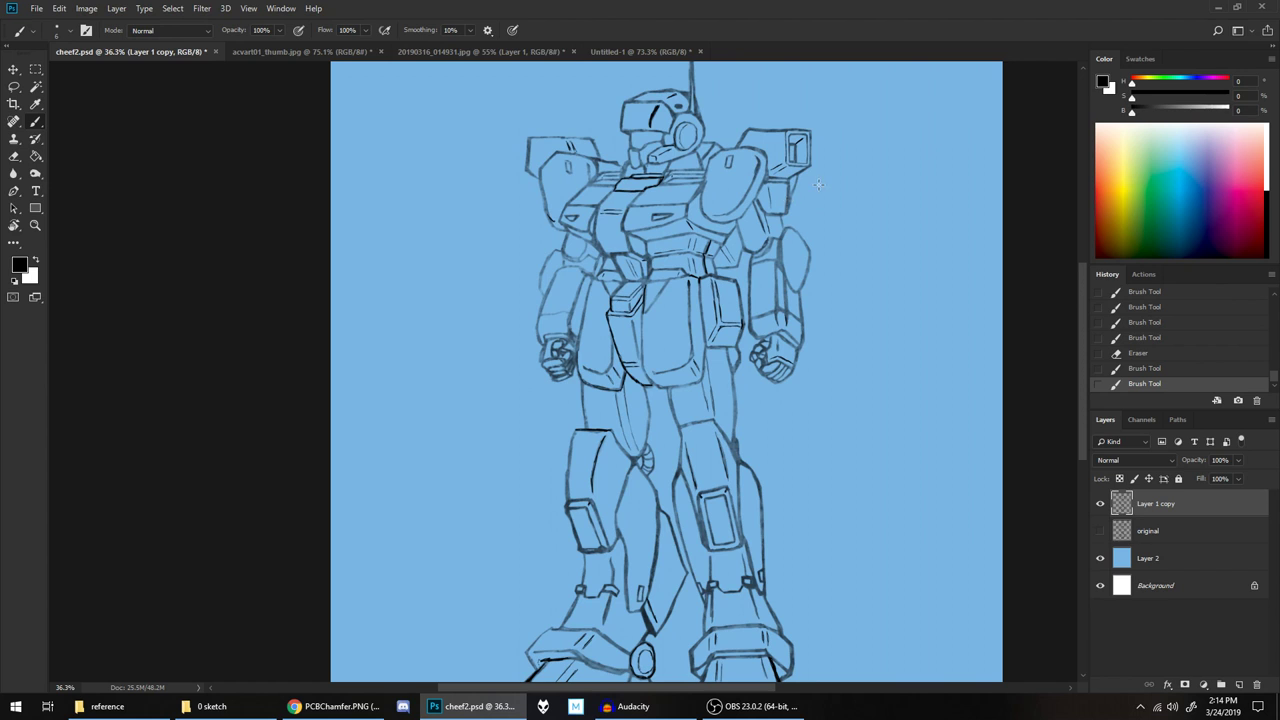
{"action": "scroll", "coordinate": [818, 184], "scroll_direction": "down", "scroll_amount": 3}
{"action": "scroll", "coordinate": [818, 184], "scroll_direction": "up", "scroll_amount": 3}
Lock the transparent pixels of the Layer 1 copy layer and enlarge the brush to 125
{"action": "left_click", "coordinate": [1120, 479]}
{"action": "key", "text": "]"}
{"action": "key", "text": "]"}
{"action": "key", "text": "]"}
{"action": "key", "text": "]"}
{"action": "key", "text": "]"}
{"action": "key", "text": "]"}
{"action": "key", "text": "]"}
{"action": "key", "text": "]"}
{"action": "key", "text": "]"}
{"action": "key", "text": "]"}
{"action": "key", "text": "]"}
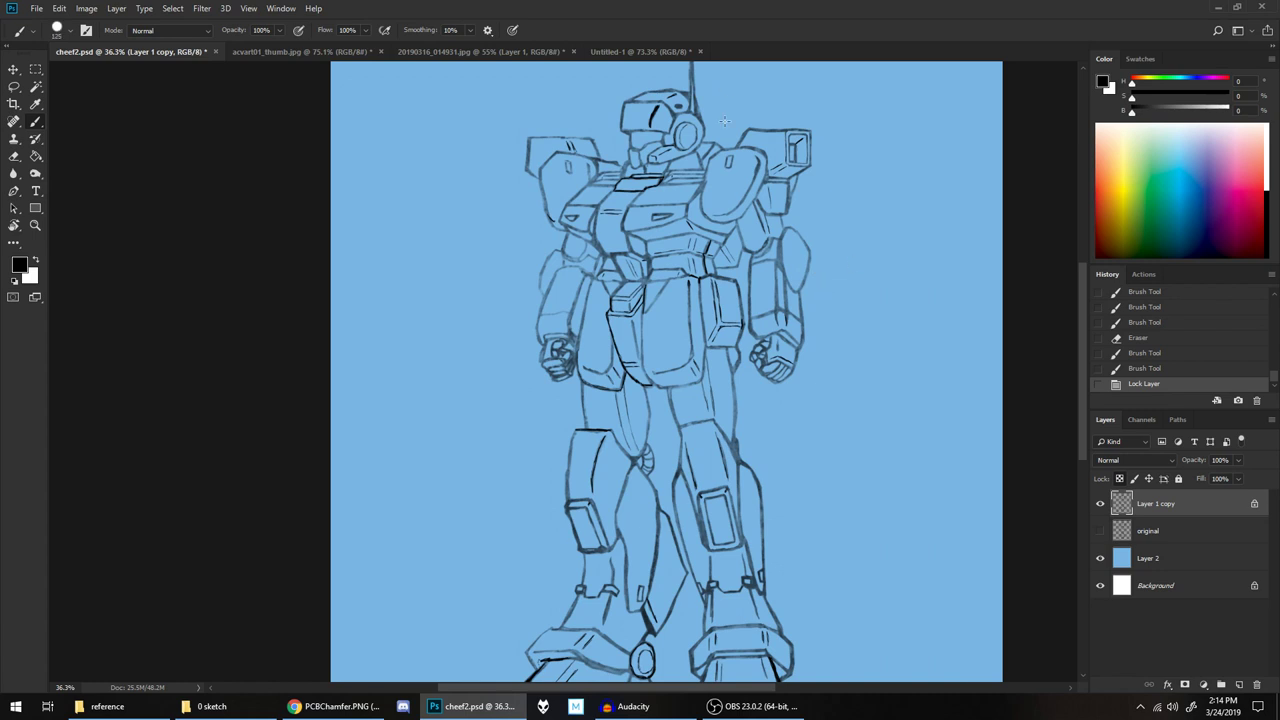
Paint over the whole robot in black with the large brush to turn the grey sketch lines solid black
{"action": "scroll", "coordinate": [732, 174], "scroll_direction": "down", "scroll_amount": 4}
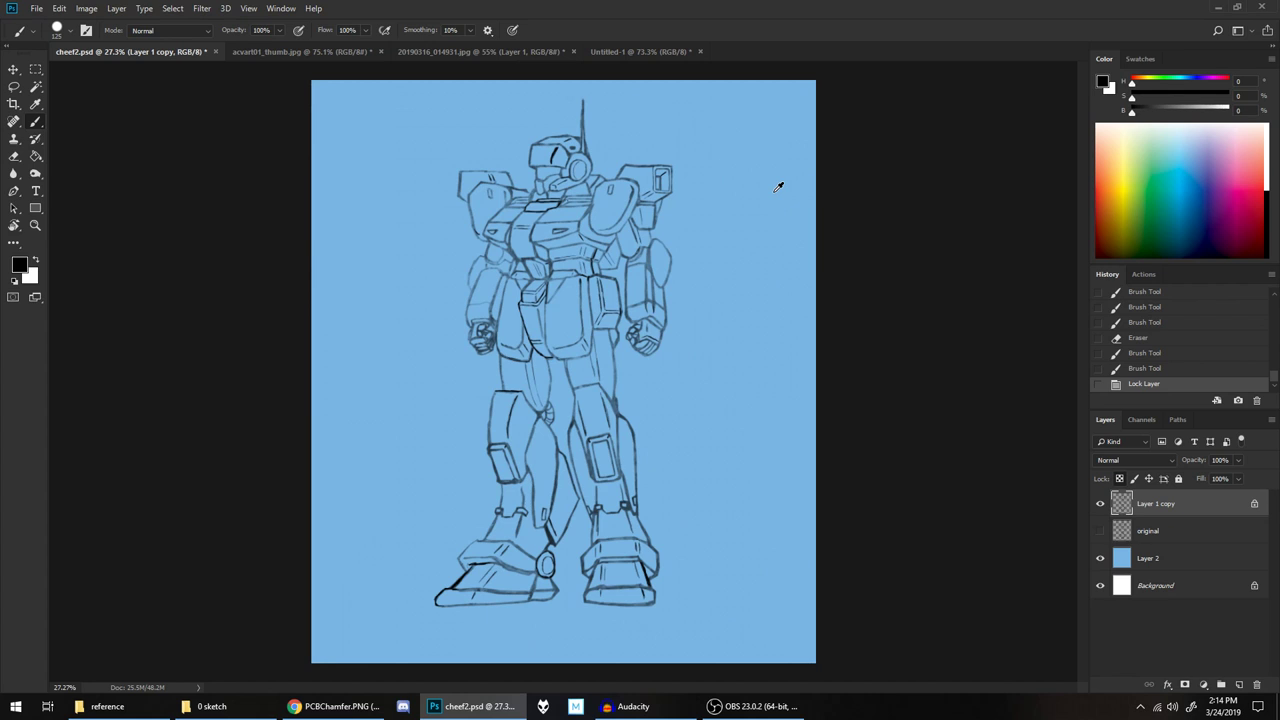
{"action": "left_click", "coordinate": [437, 166]}
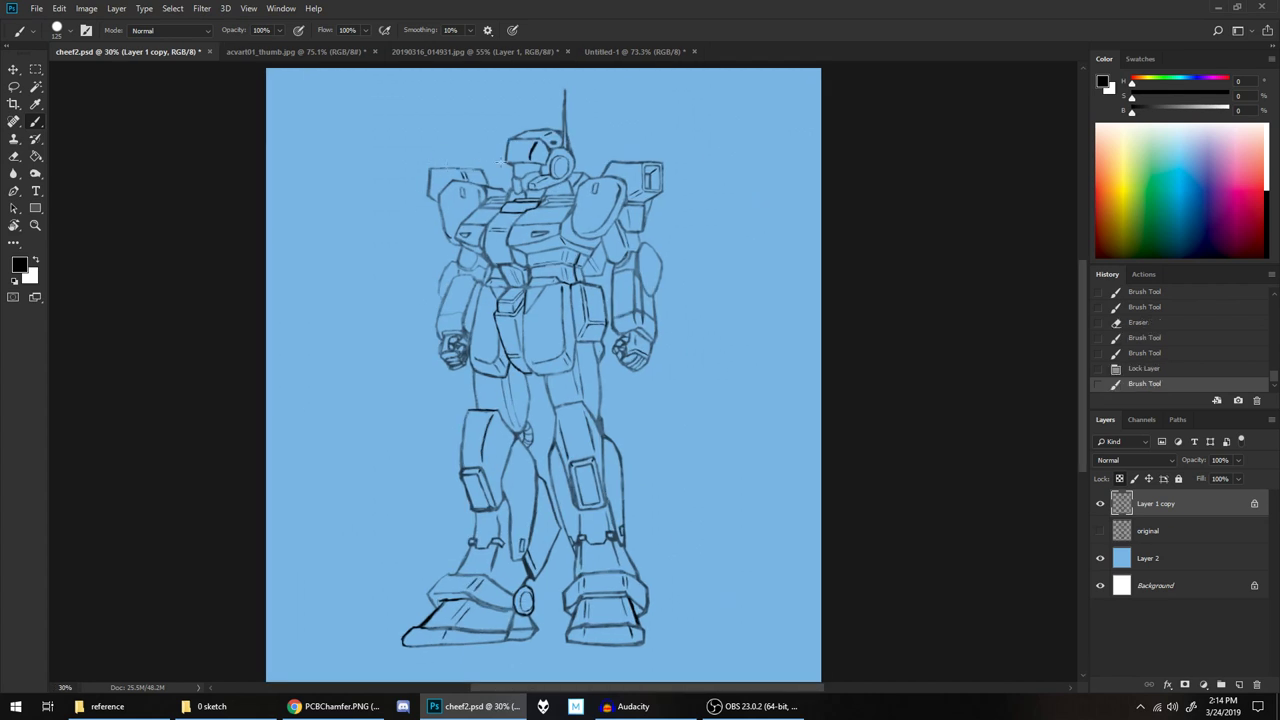
{"action": "left_click_drag", "start_coordinate": [579, 134], "coordinate": [655, 354]}
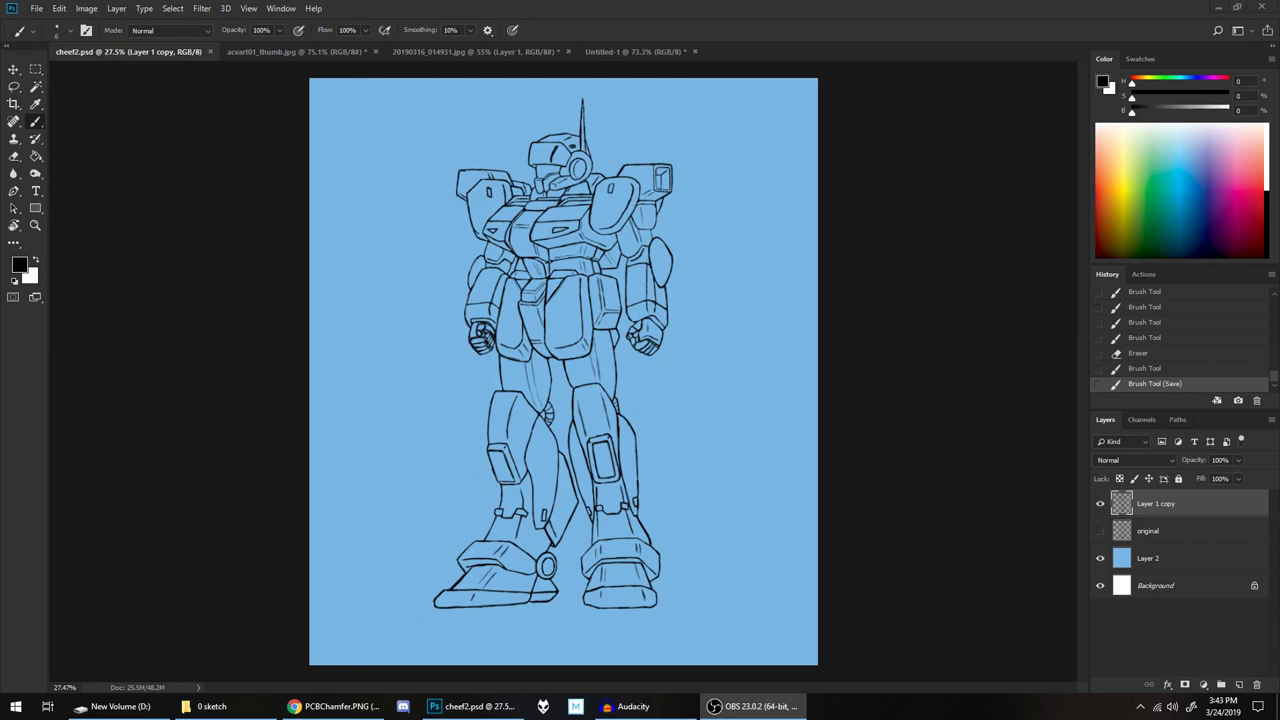
{"action": "left_click", "coordinate": [951, 23]}
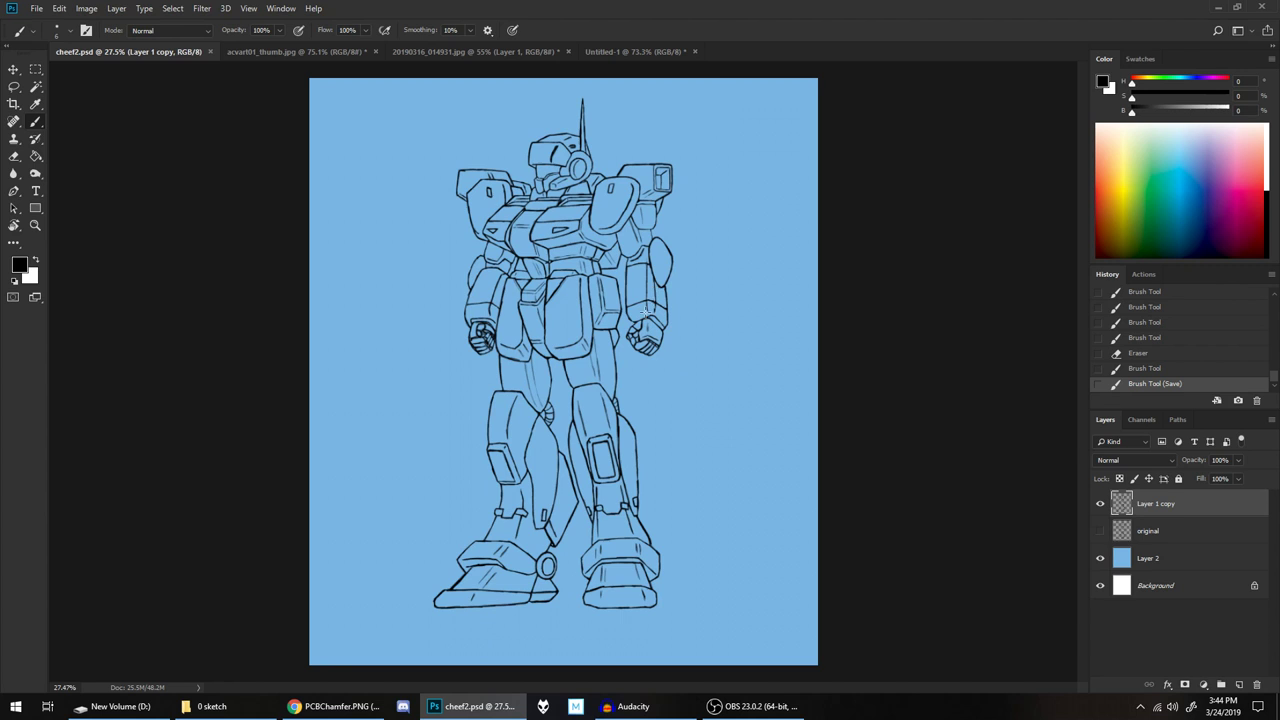
{"action": "scroll", "coordinate": [665, 327], "scroll_direction": "up", "scroll_amount": 1}
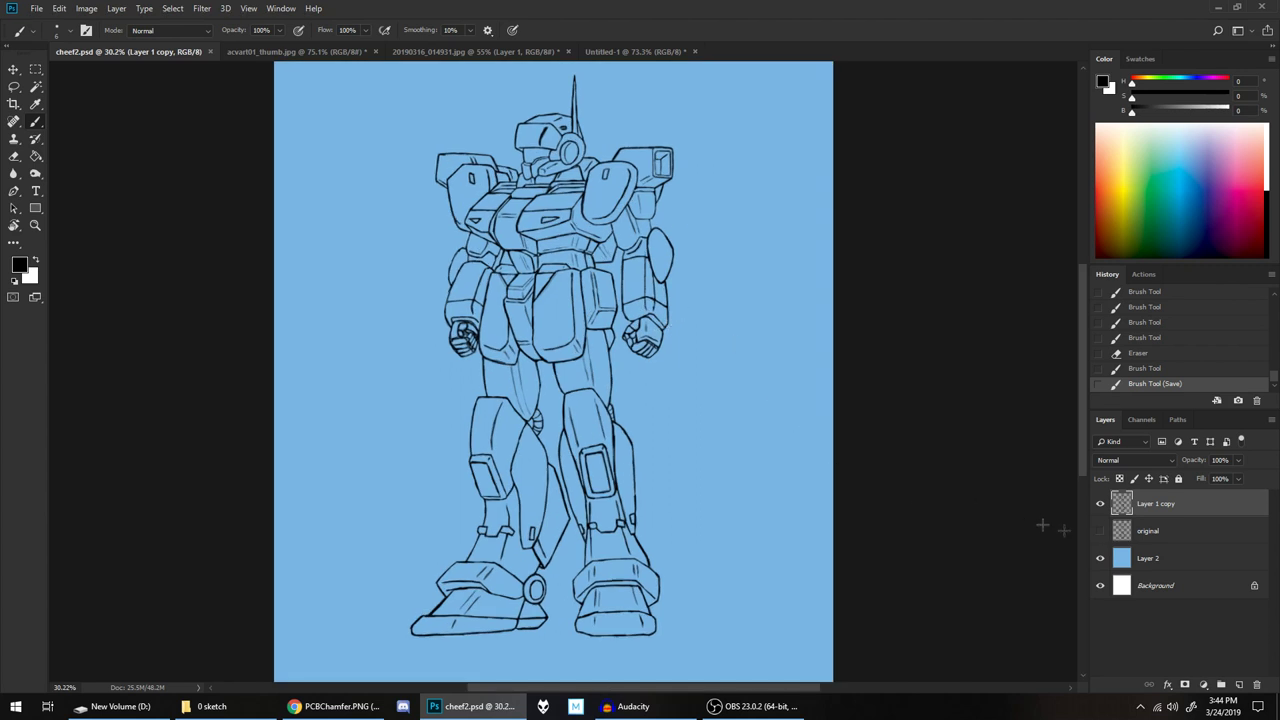
Compare the inked Layer 1 copy with the rough original layer by alternating their visibility
{"action": "left_click", "coordinate": [1099, 504]}
{"action": "left_click", "coordinate": [1100, 531]}
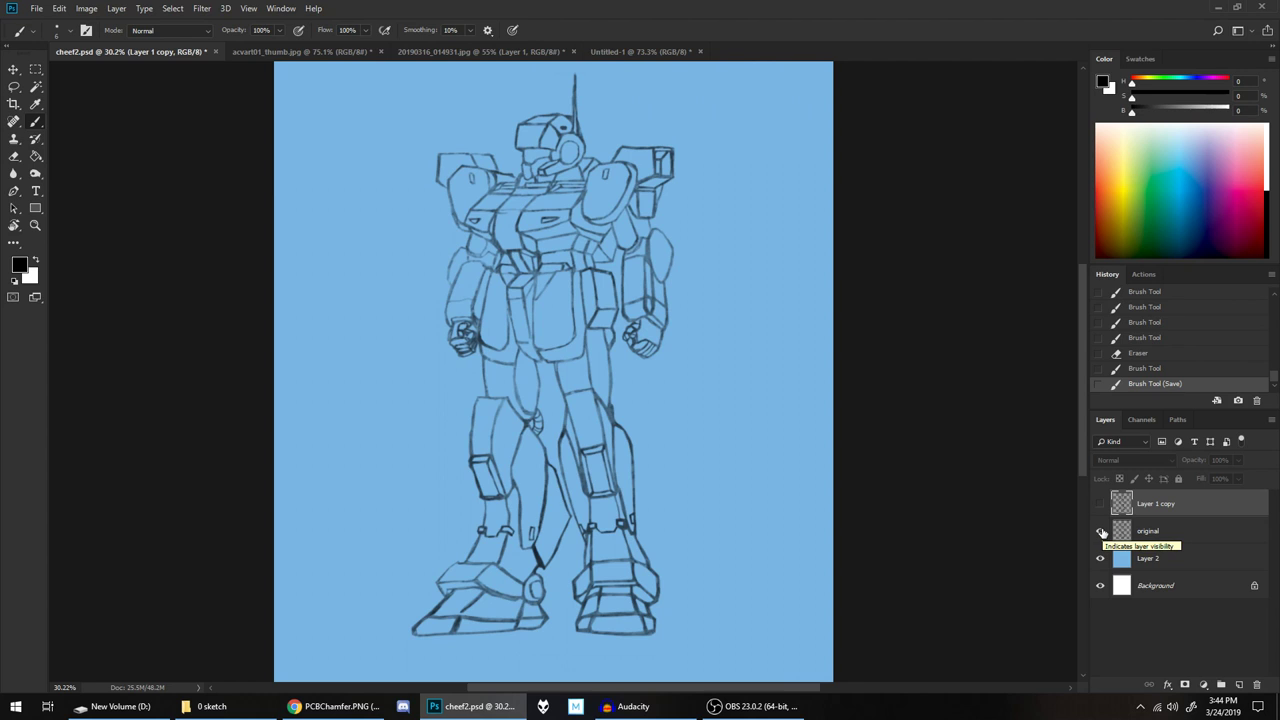
{"action": "left_click", "coordinate": [1100, 531]}
{"action": "left_click", "coordinate": [1100, 504]}
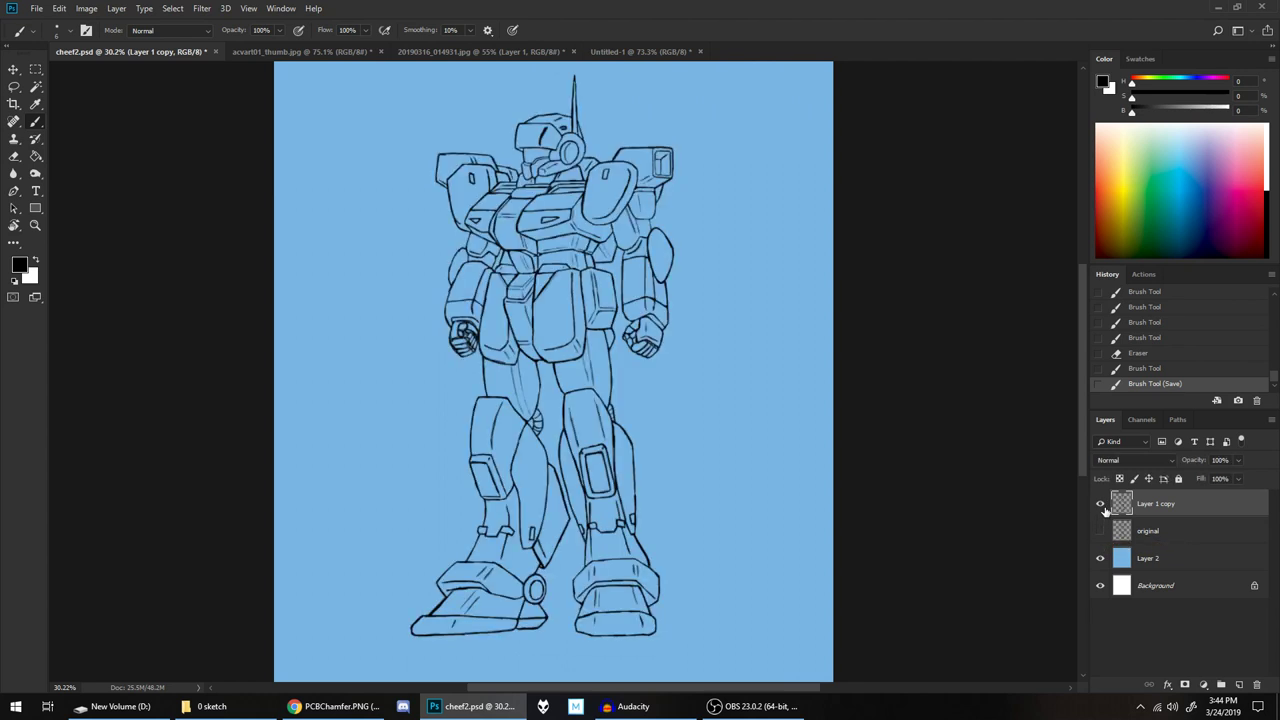
{"action": "left_click", "coordinate": [1101, 531]}
{"action": "left_click", "coordinate": [1101, 531]}
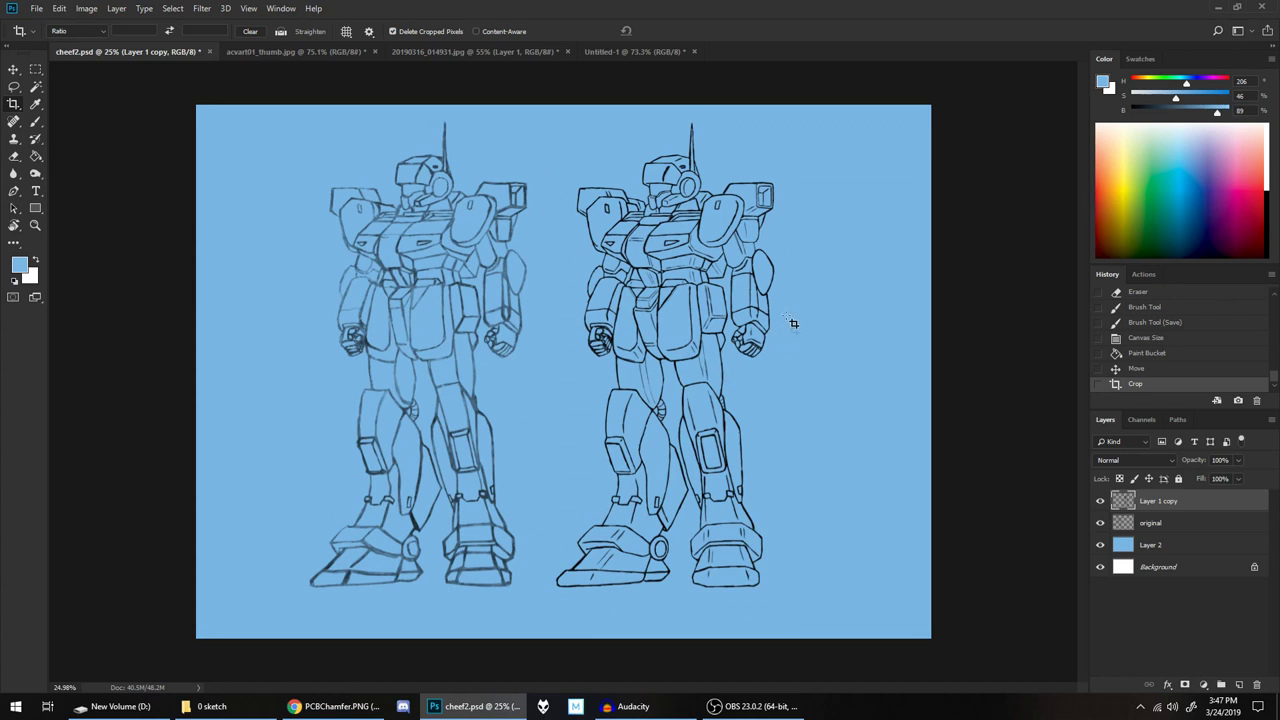
Switch from cropping to the Brush tool and reset the foreground and background colors to default black and white
{"action": "scroll", "coordinate": [782, 320], "scroll_direction": "up", "scroll_amount": 5}
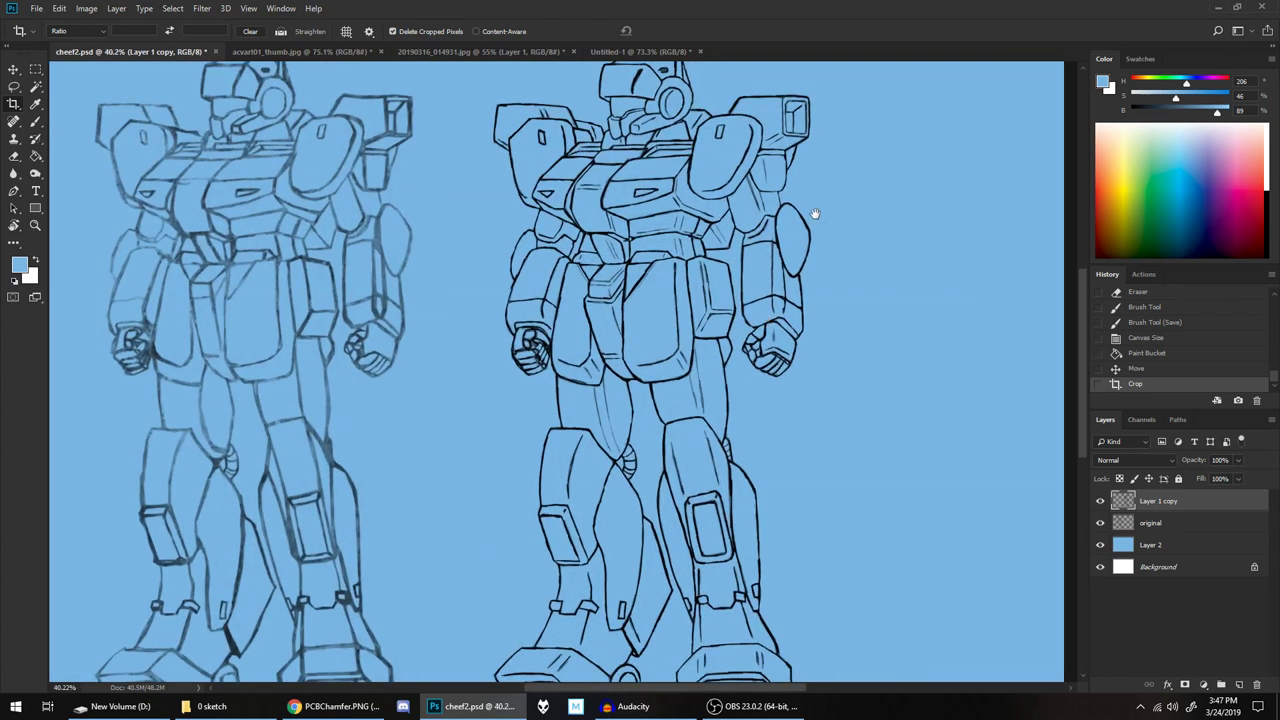
{"action": "left_click_drag", "start_coordinate": [815, 213], "coordinate": [860, 286]}
{"action": "scroll", "coordinate": [913, 320], "scroll_direction": "up", "scroll_amount": 1}
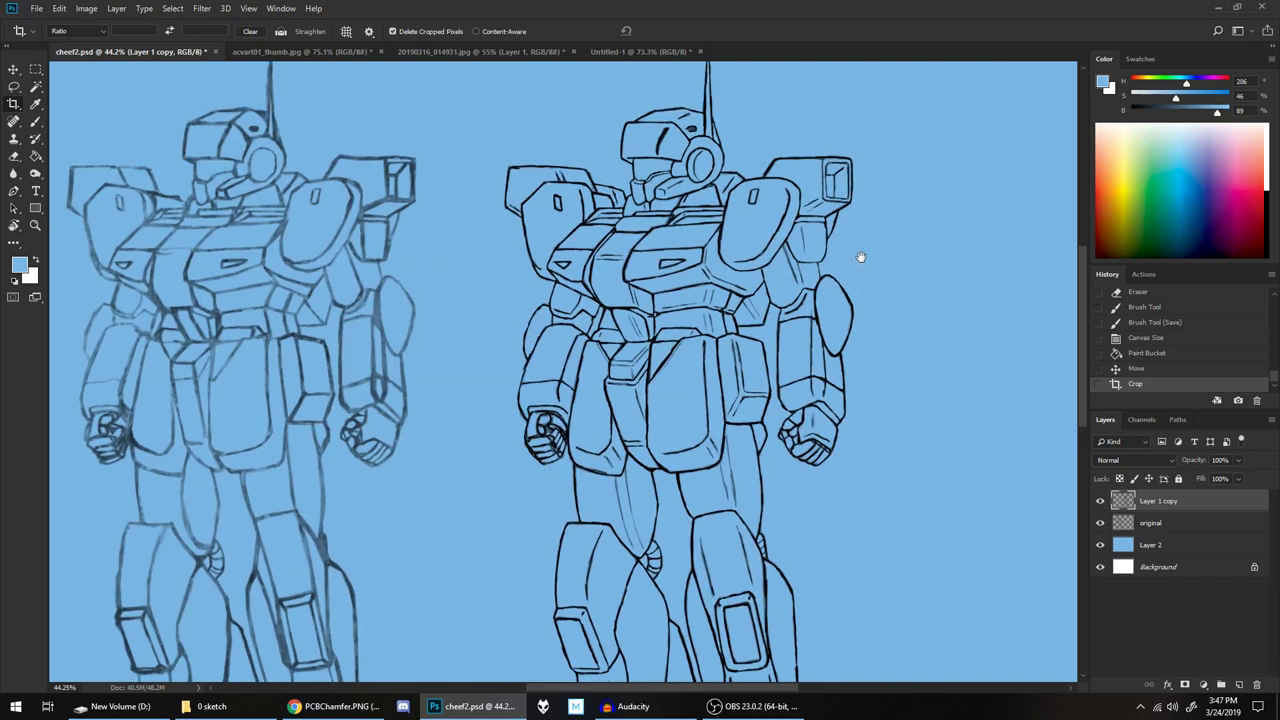
{"action": "left_click_drag", "start_coordinate": [857, 257], "coordinate": [932, 264]}
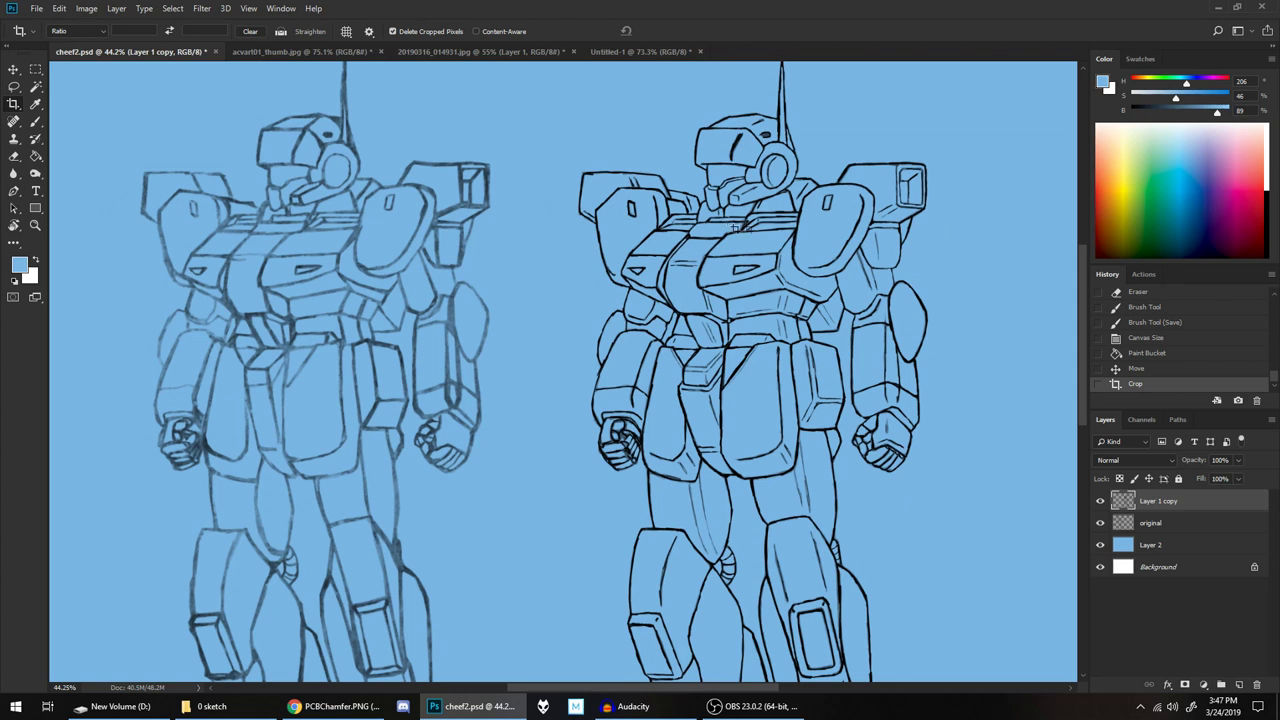
{"action": "scroll", "coordinate": [834, 160], "scroll_direction": "up", "scroll_amount": 1}
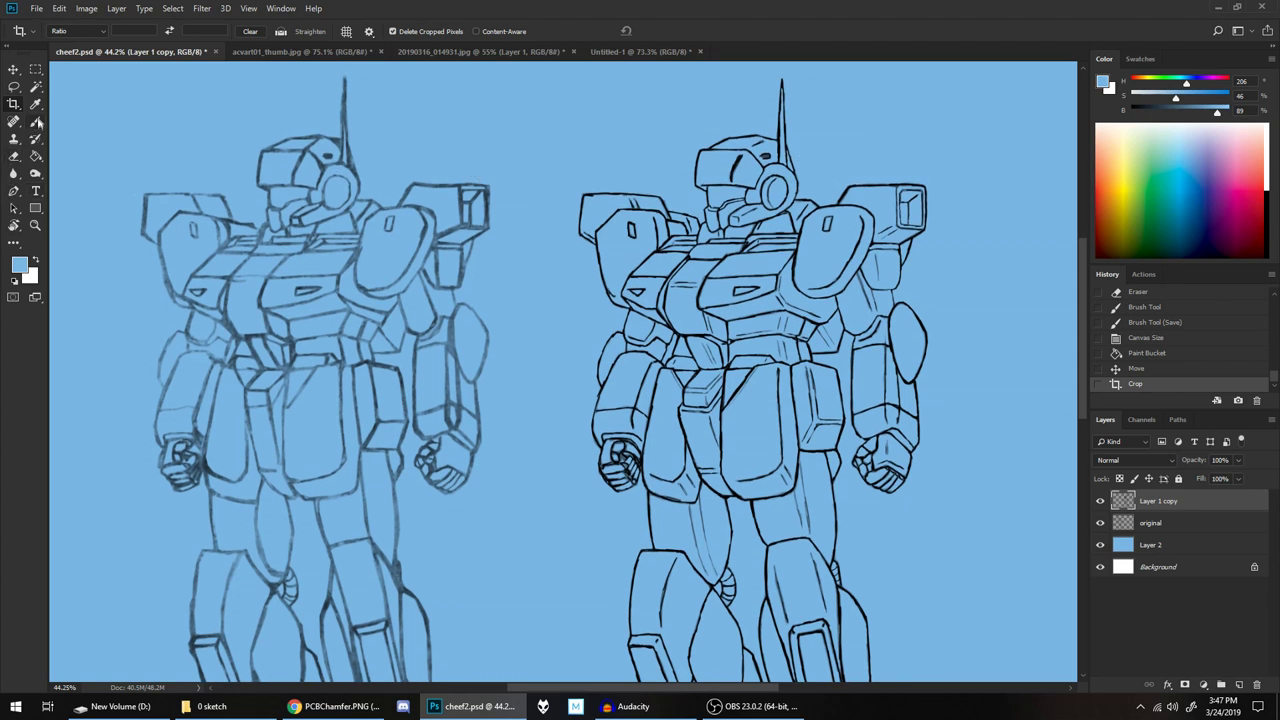
{"action": "left_click", "coordinate": [36, 122]}
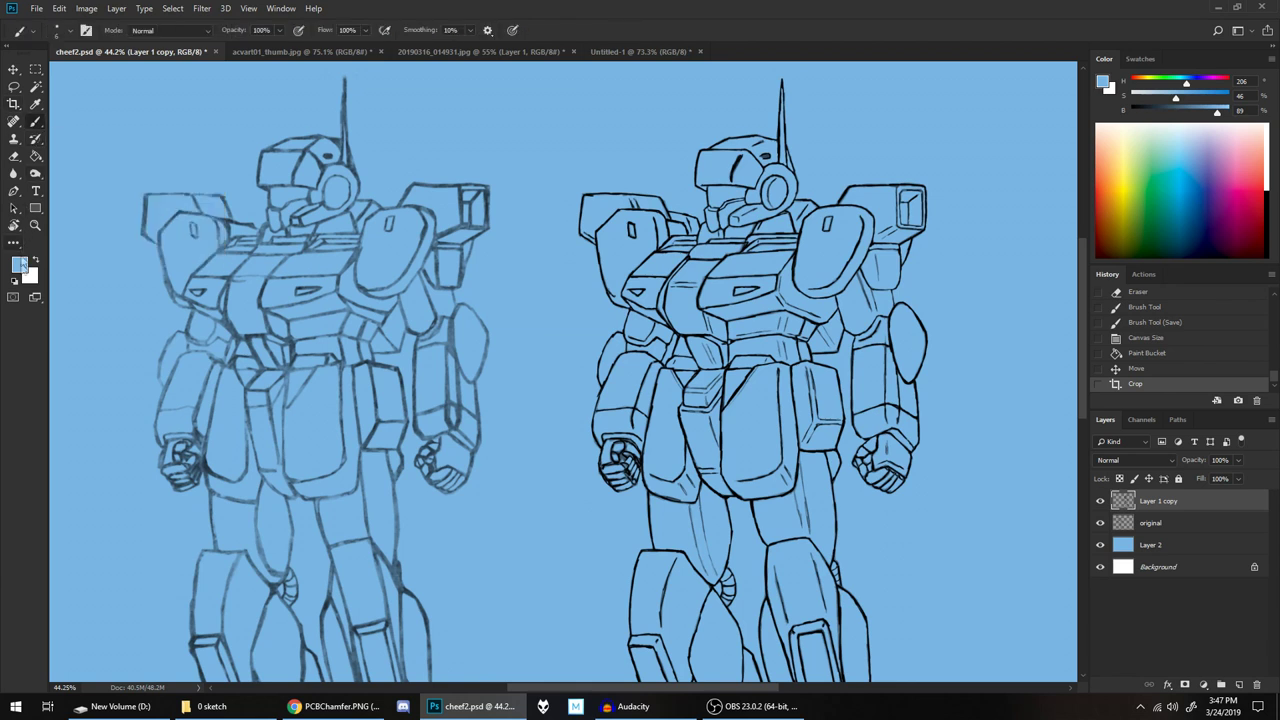
{"action": "left_click", "coordinate": [14, 282]}
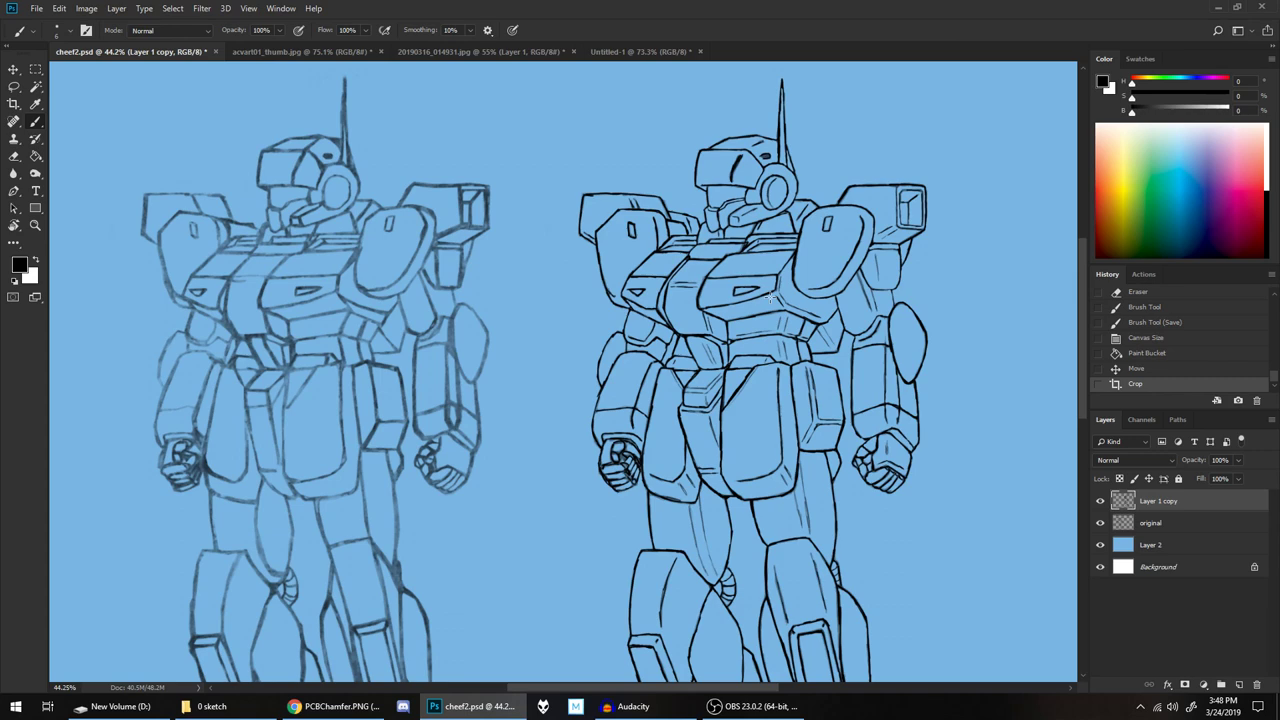
Compare the rough sketch and the inked robot side by side, from the head down to the feet
{"action": "scroll", "coordinate": [770, 296], "scroll_direction": "down", "scroll_amount": 5}
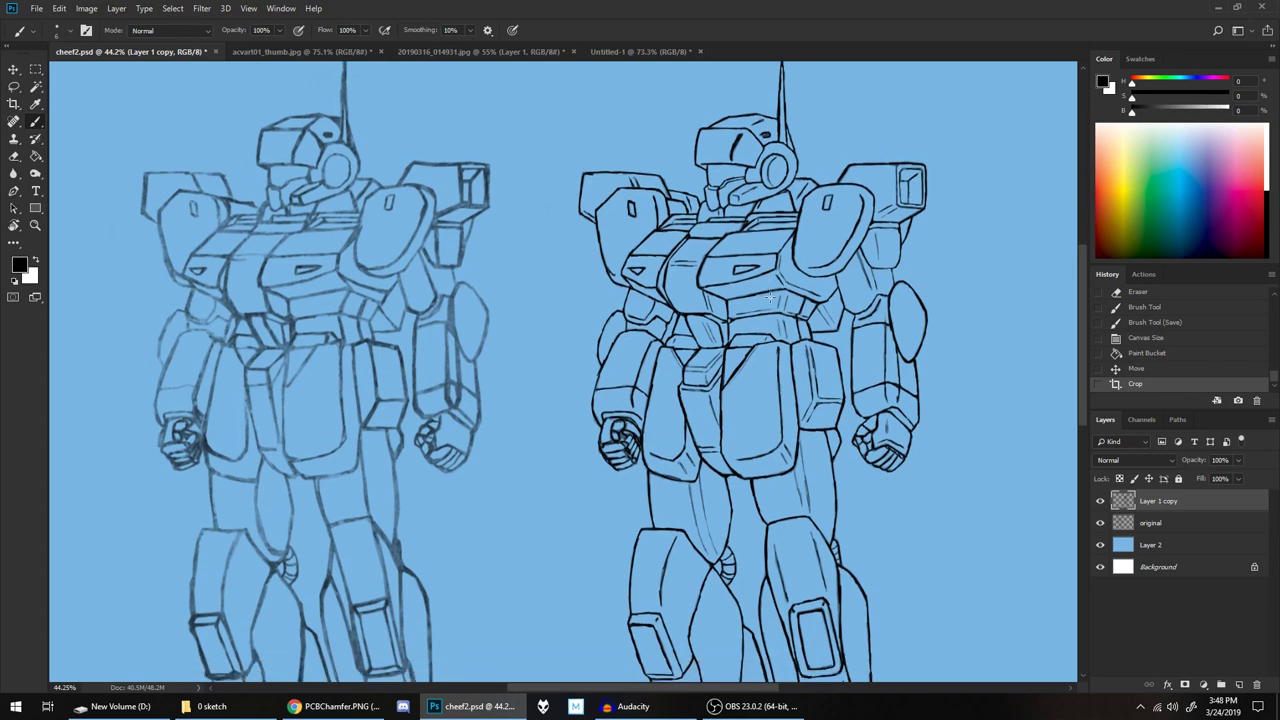
{"action": "scroll", "coordinate": [770, 296], "scroll_direction": "down", "scroll_amount": 6}
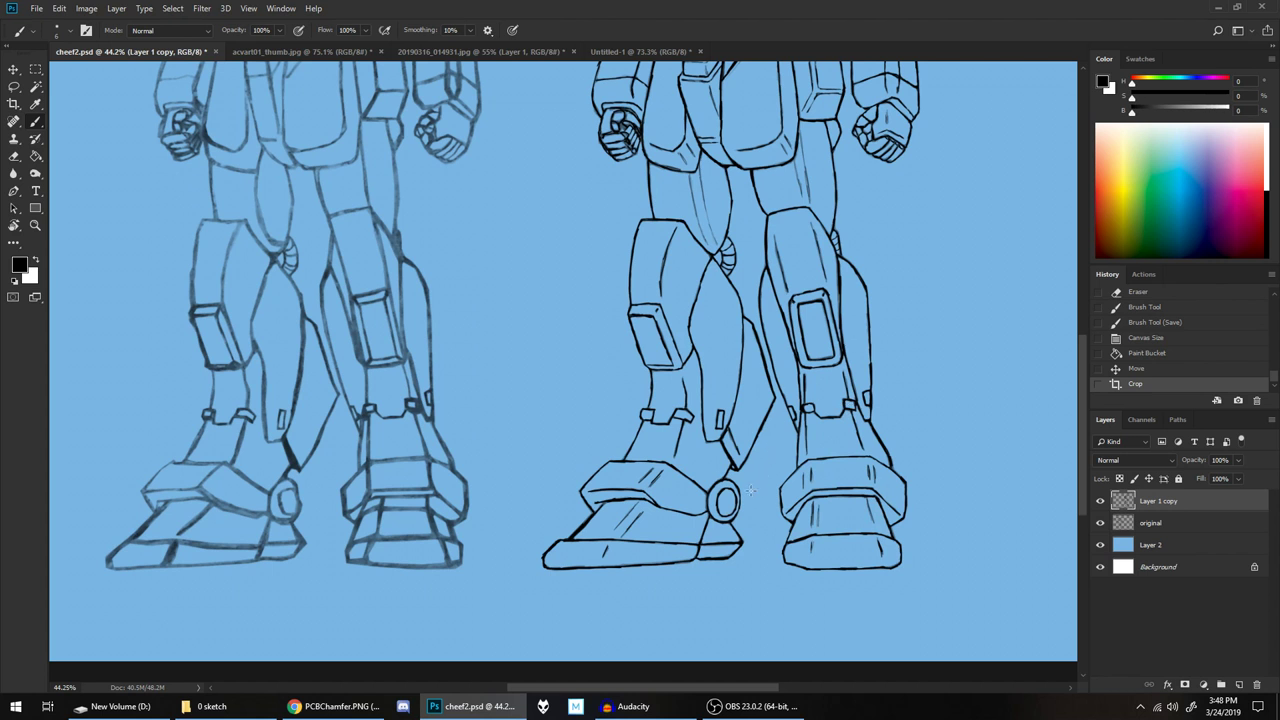
{"action": "scroll", "coordinate": [826, 351], "scroll_direction": "up", "scroll_amount": 2}
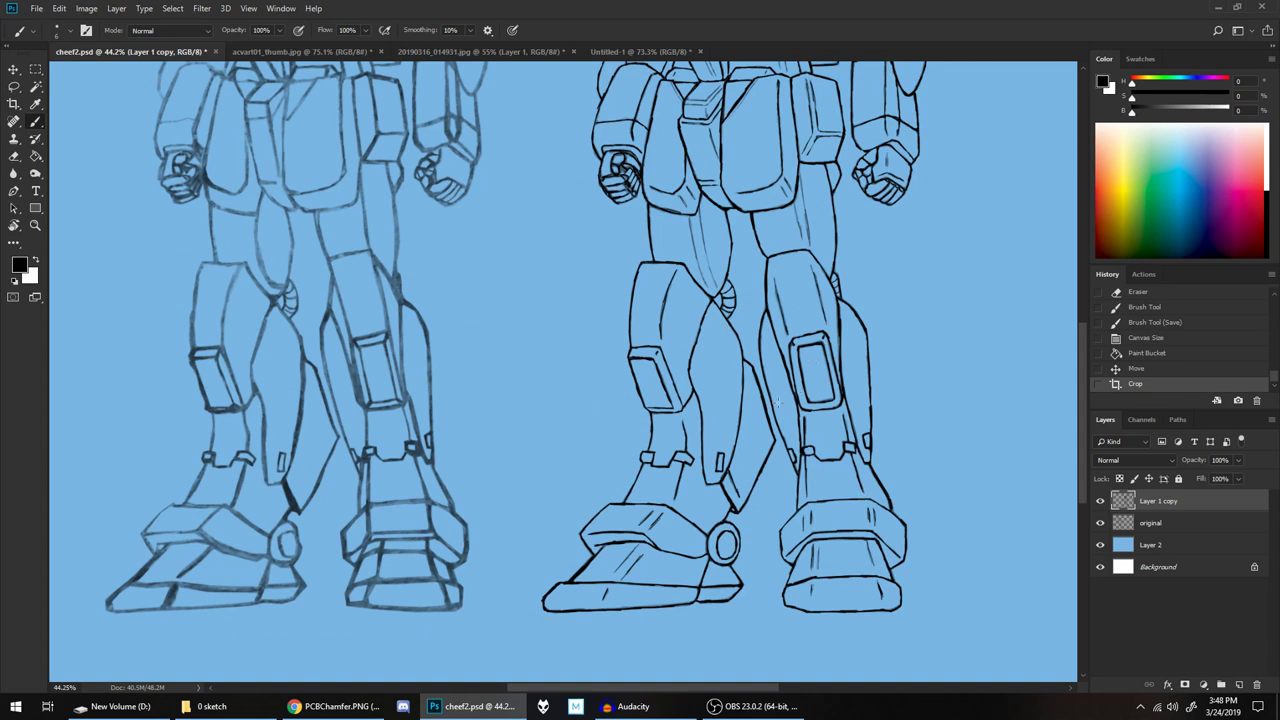
{"action": "scroll", "coordinate": [860, 368], "scroll_direction": "up", "scroll_amount": 1}
{"action": "scroll", "coordinate": [860, 368], "scroll_direction": "up", "scroll_amount": 8}
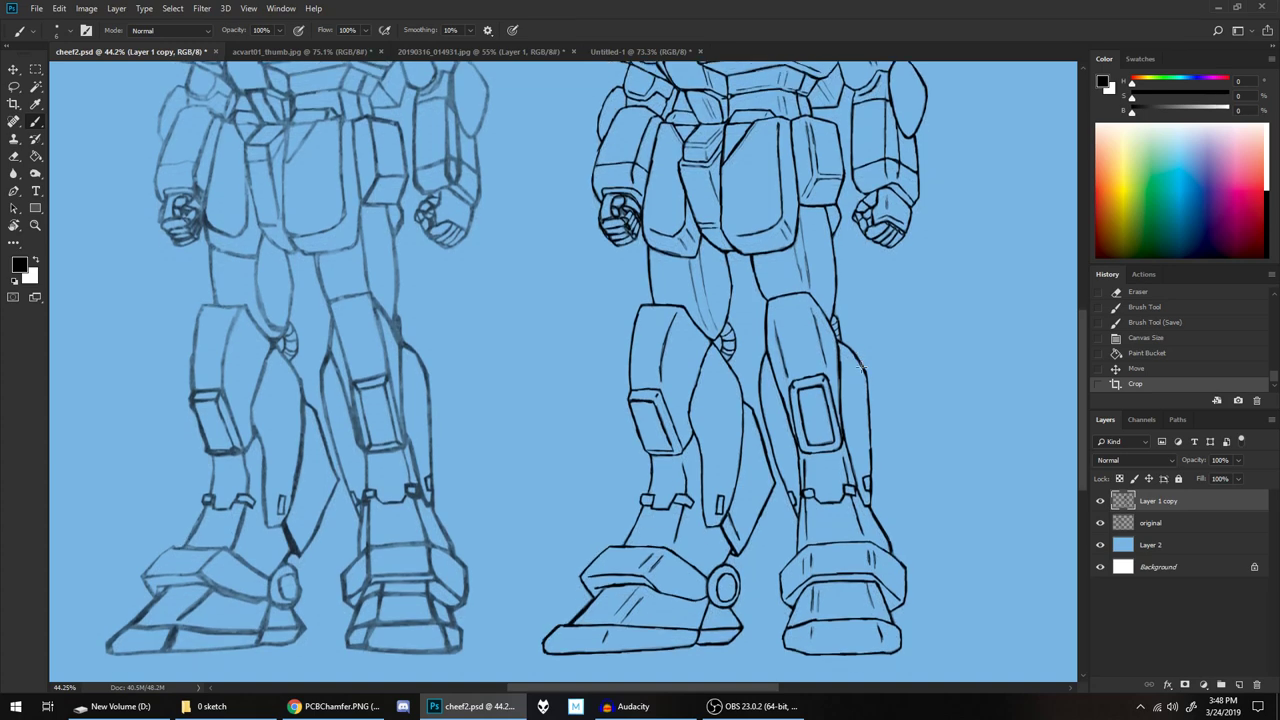
{"action": "scroll", "coordinate": [858, 368], "scroll_direction": "up", "scroll_amount": 2}
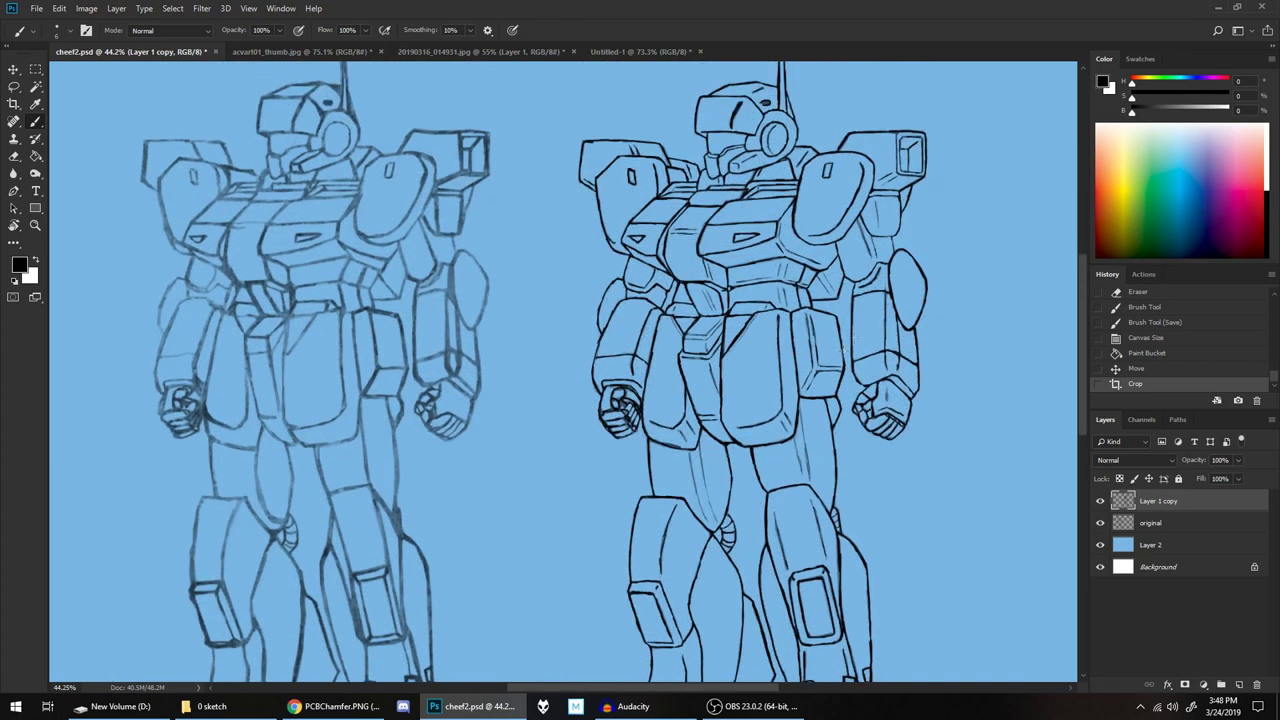
{"action": "scroll", "coordinate": [680, 272], "scroll_direction": "up", "scroll_amount": 2}
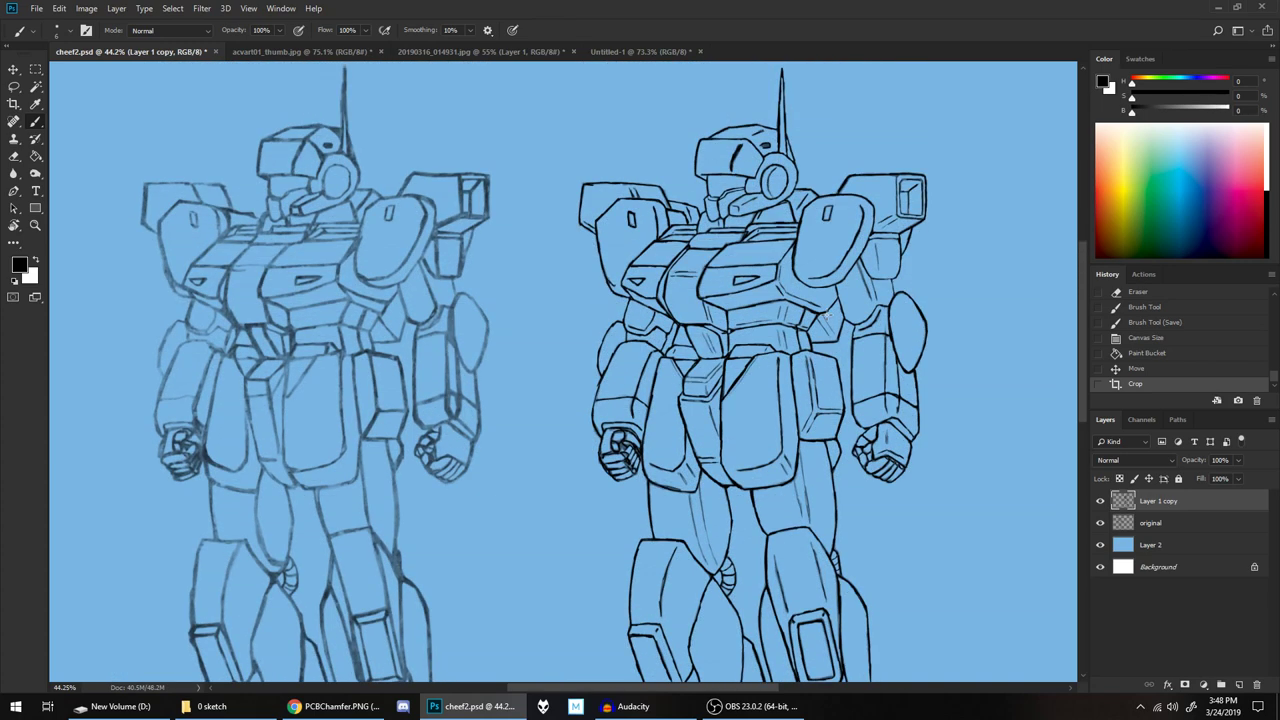
{"action": "scroll", "coordinate": [826, 316], "scroll_direction": "down", "scroll_amount": 5}
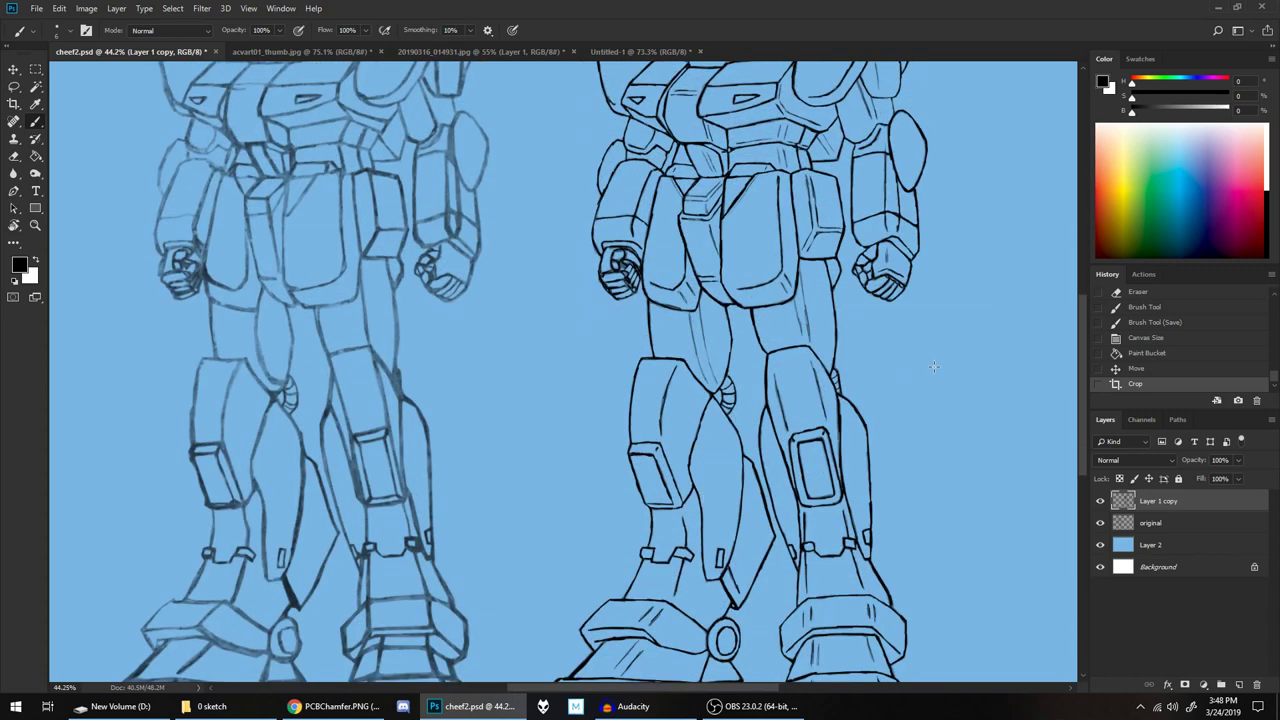
{"action": "scroll", "coordinate": [933, 367], "scroll_direction": "down", "scroll_amount": 2}
{"action": "scroll", "coordinate": [904, 345], "scroll_direction": "up", "scroll_amount": 8}
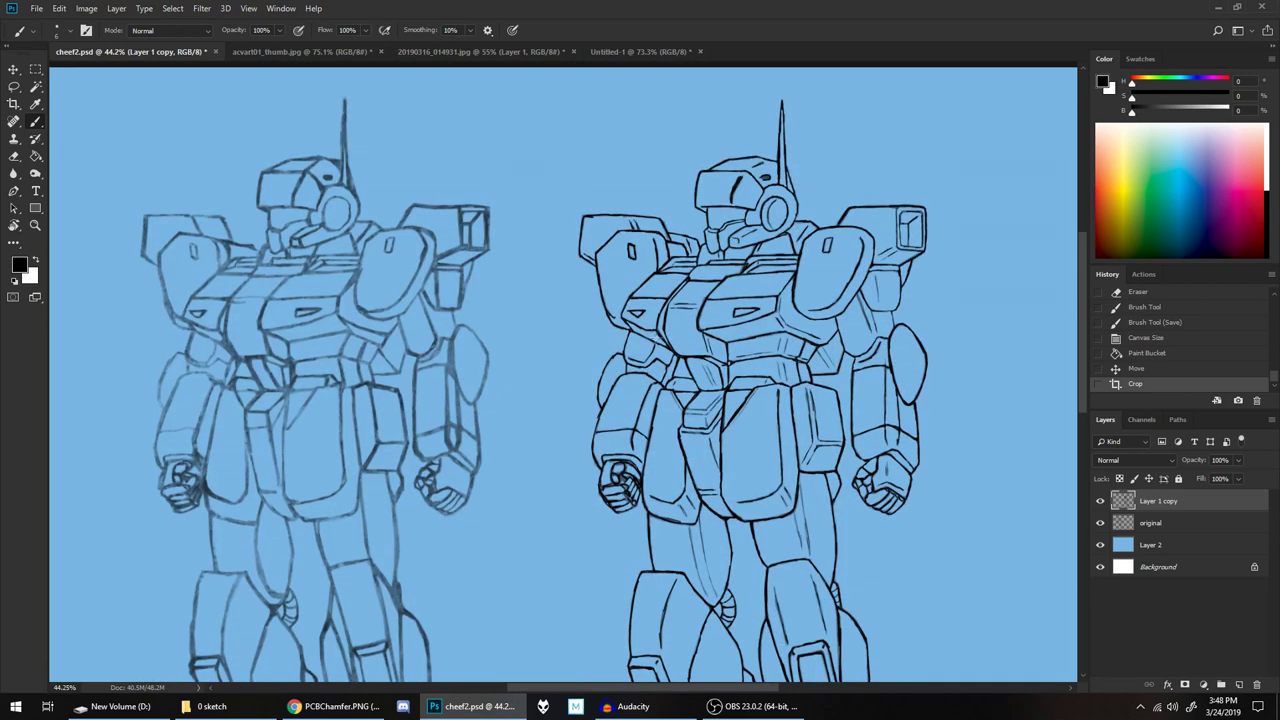
Save the cheef2.psd document with the original sketch and the inked robot placed side by side
{"action": "left_click_drag", "start_coordinate": [602, 334], "coordinate": [653, 319]}
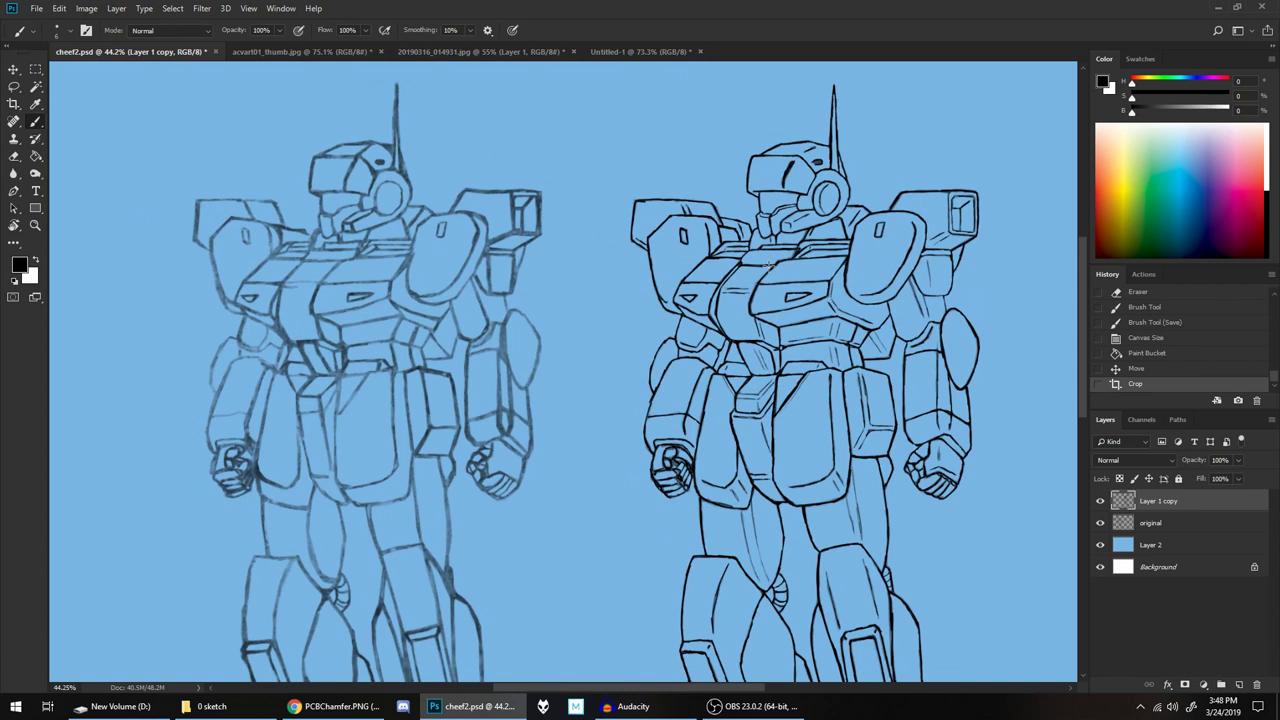
{"action": "key", "text": "ctrl+s"}
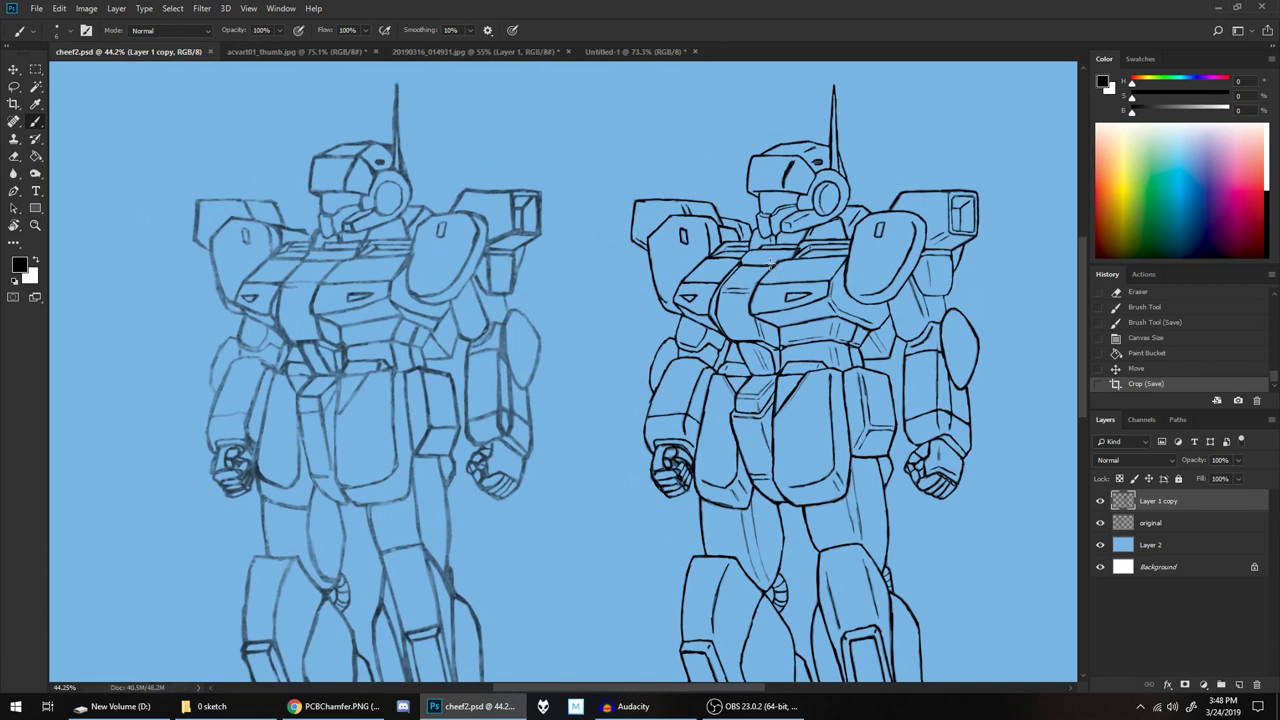